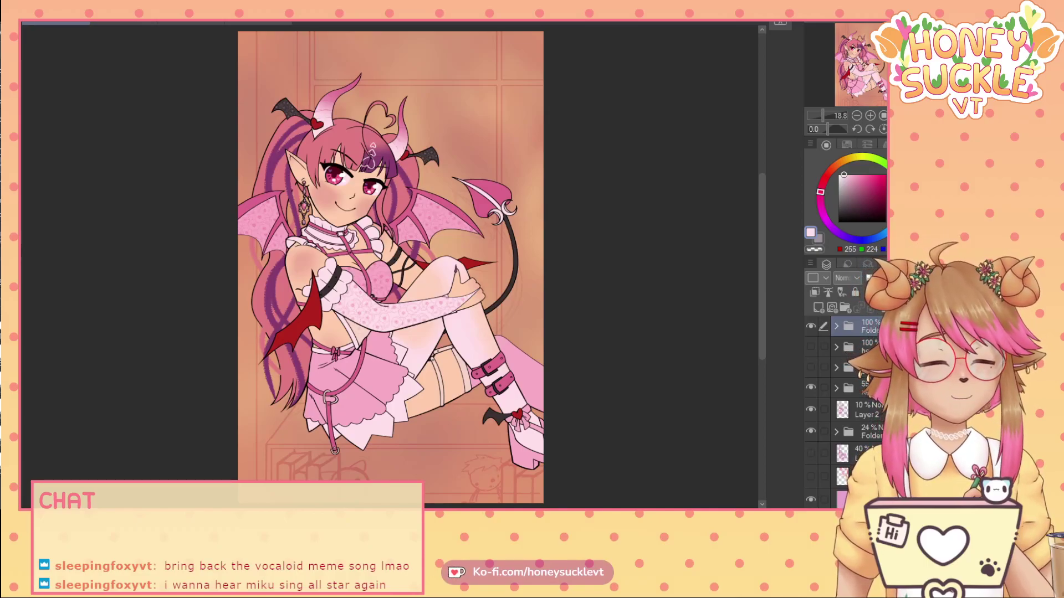
# - Show the blue background folder, hide the pink version of the character and show the green-tinted version instead
pyautogui.click(812, 369)
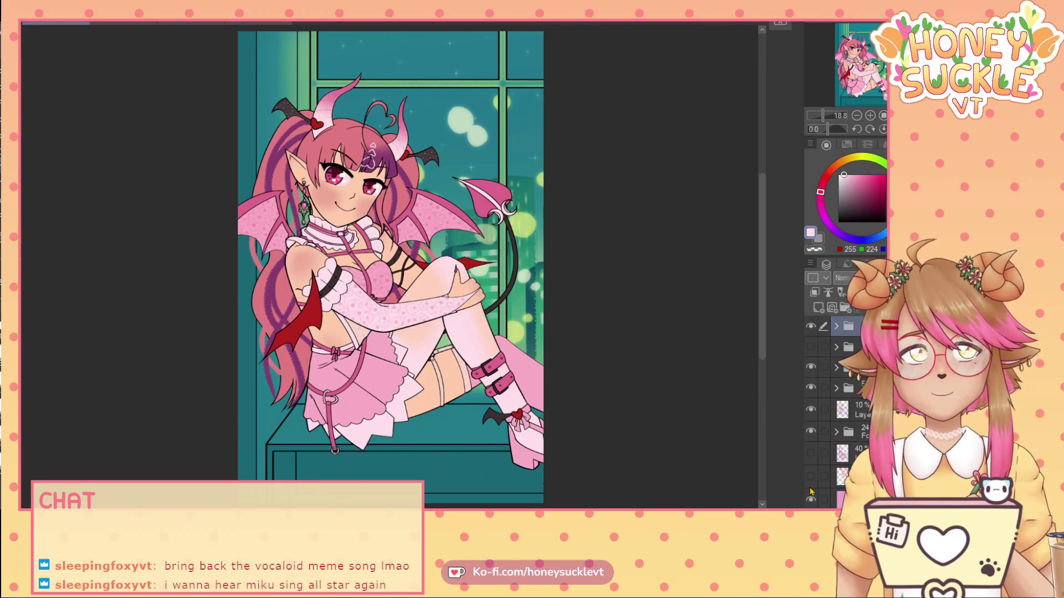
pyautogui.click(810, 327)
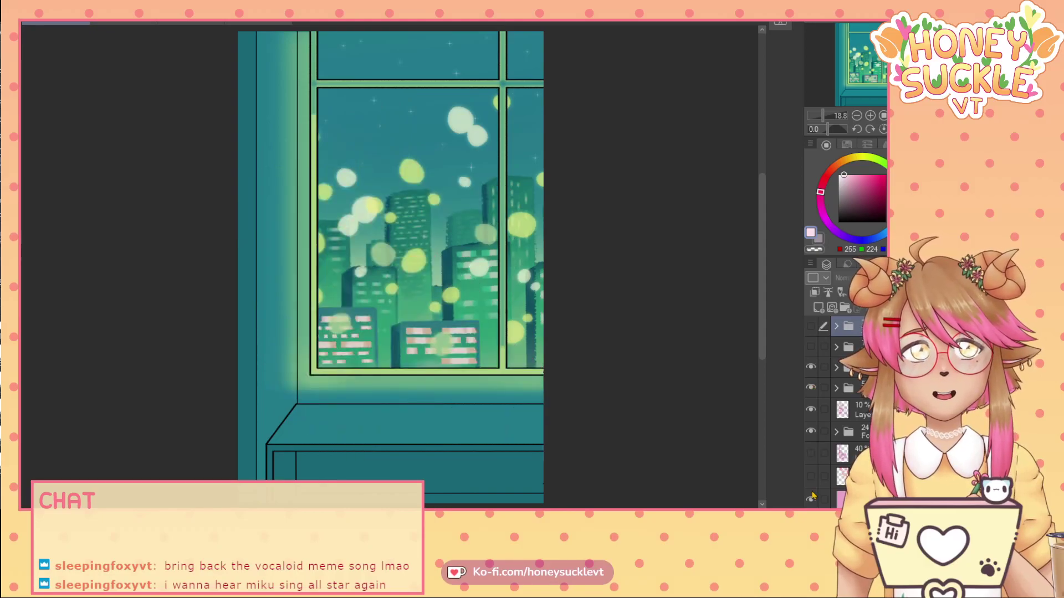
pyautogui.click(811, 347)
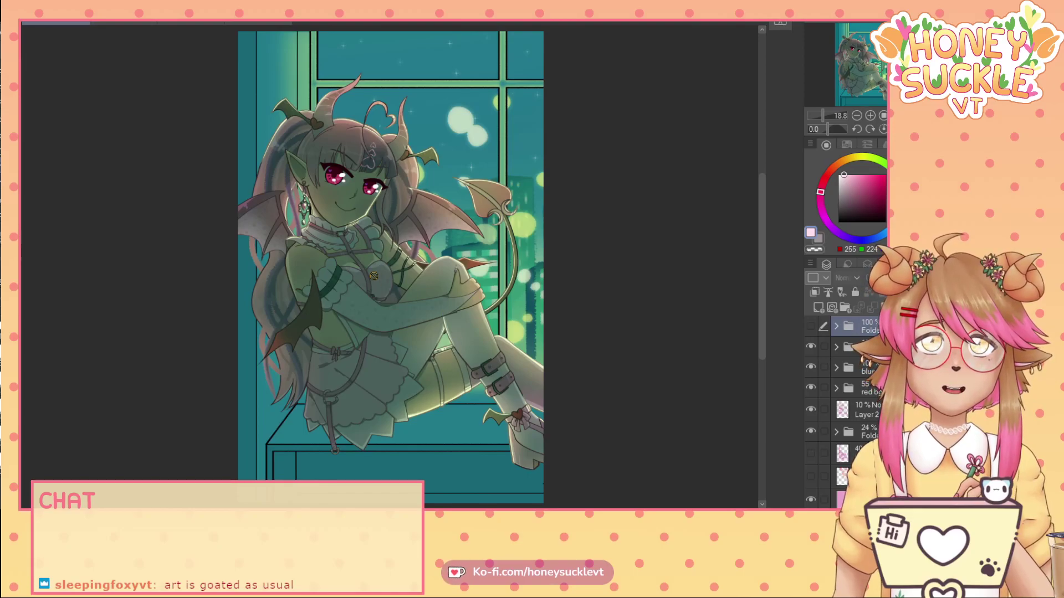
# - Sample colours from the tinted harness strap, skirt and midriff to examine how the blue lighting shifts them
pyautogui.scroll(1, 332, 388)
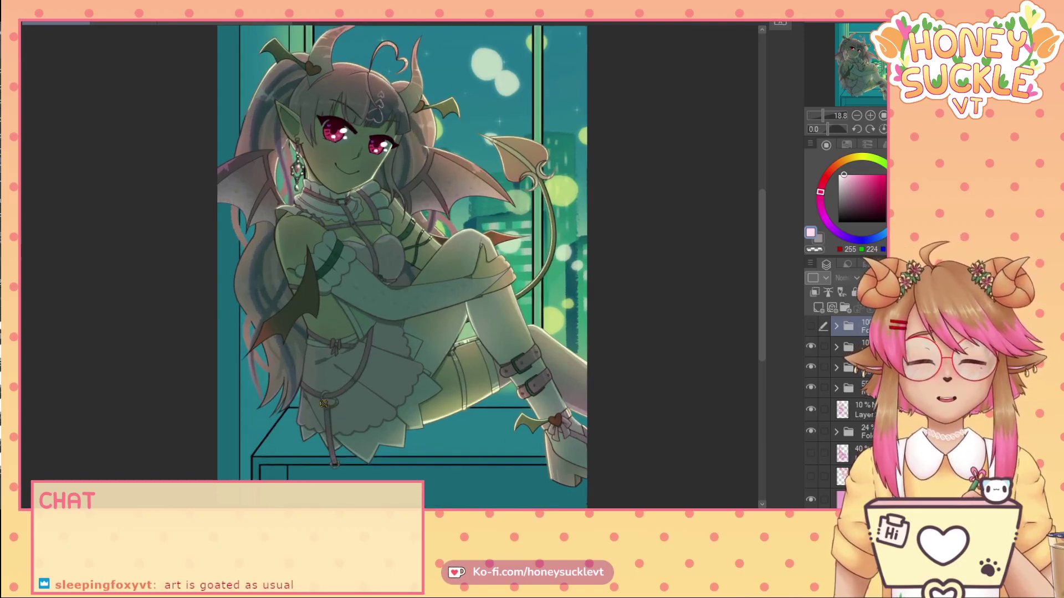
pyautogui.scroll(4, 370, 340)
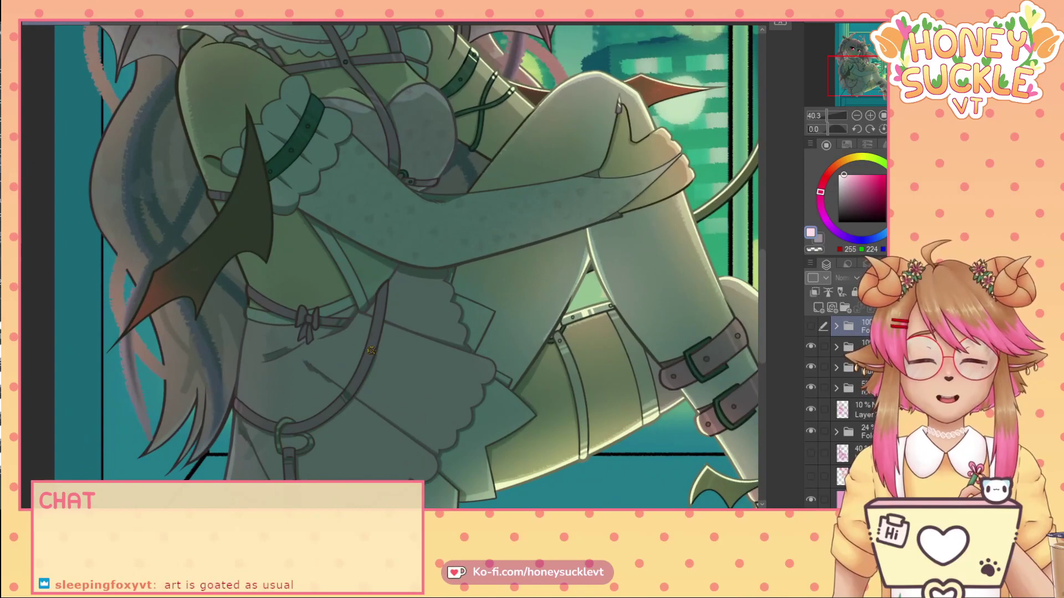
pyautogui.scroll(2, 370, 257)
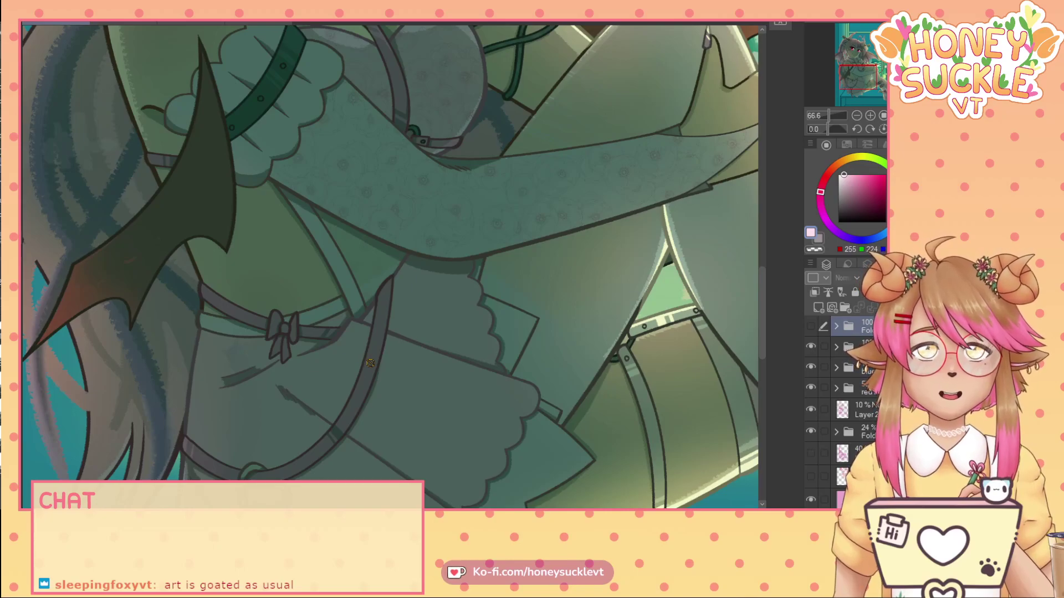
pyautogui.keyDown('alt'); pyautogui.click(374, 344); pyautogui.keyUp('alt')
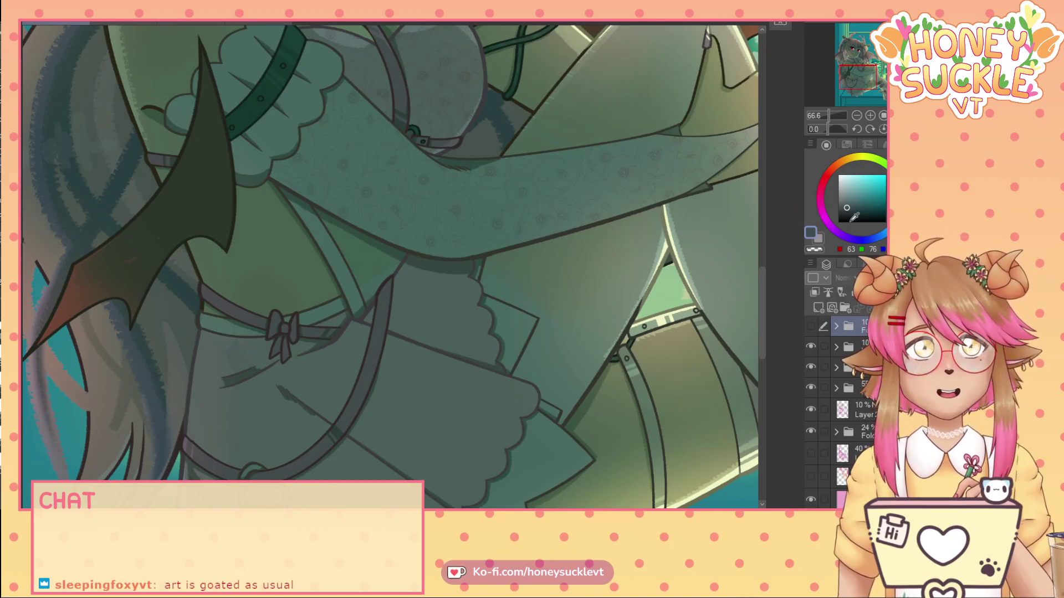
pyautogui.keyDown('alt'); pyautogui.click(439, 314); pyautogui.keyUp('alt')
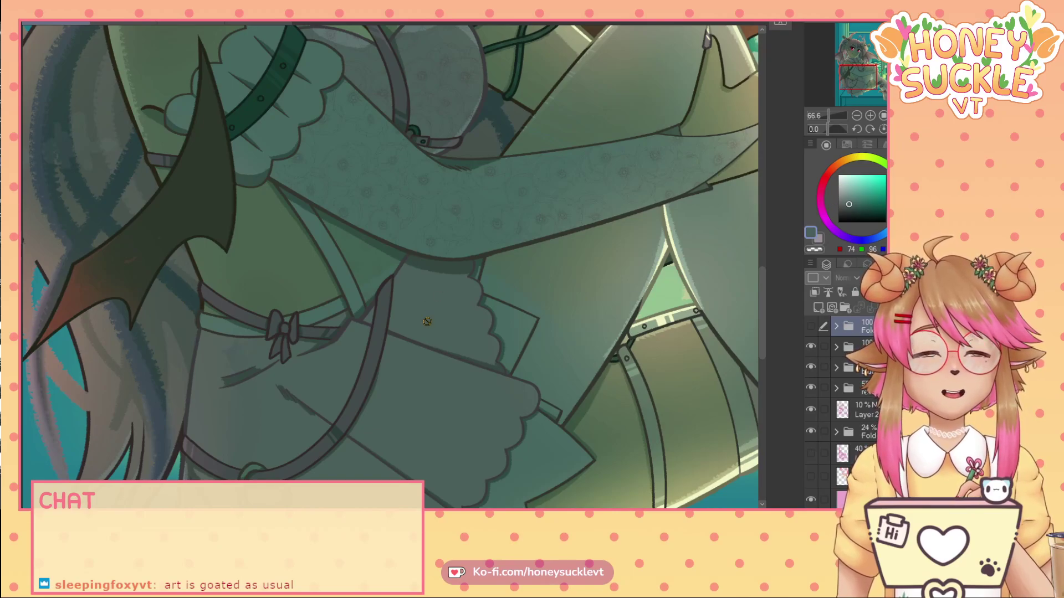
pyautogui.keyDown('alt'); pyautogui.click(380, 325); pyautogui.keyUp('alt')
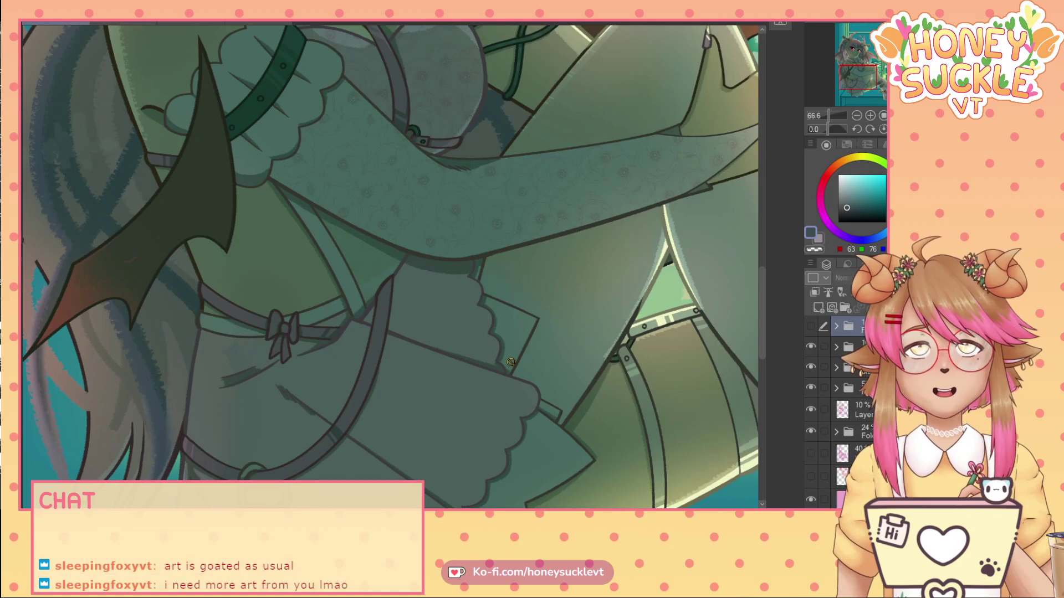
pyautogui.scroll(-3, 344, 346)
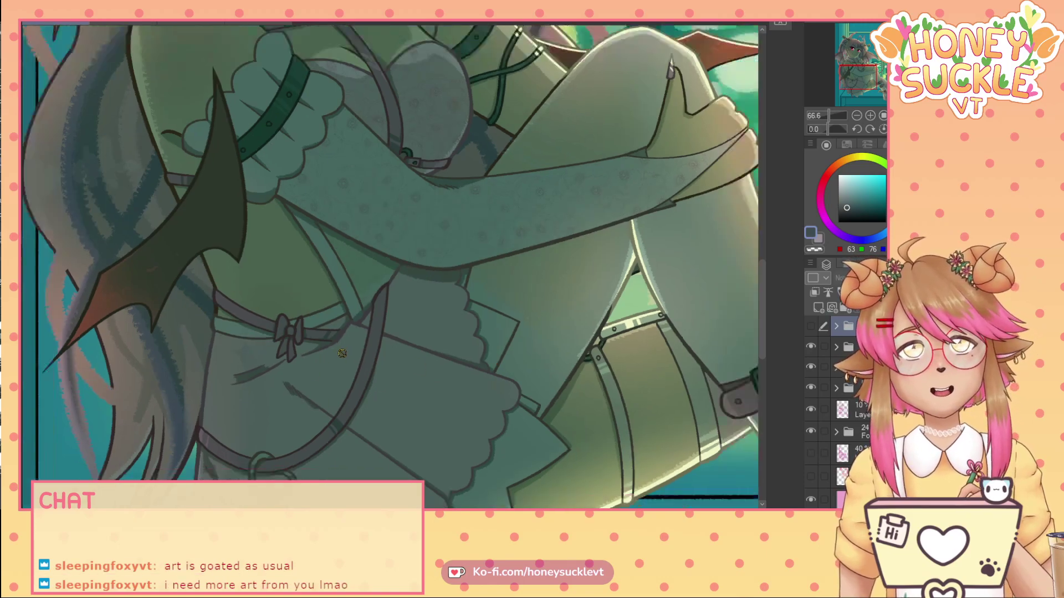
pyautogui.scroll(-2, 344, 347)
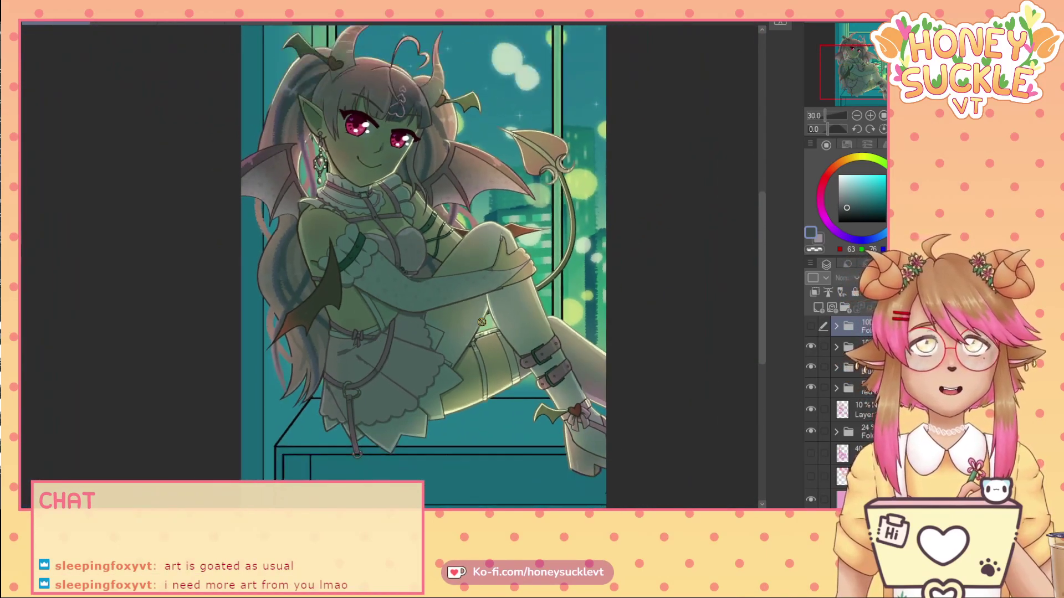
pyautogui.scroll(-1, 481, 321)
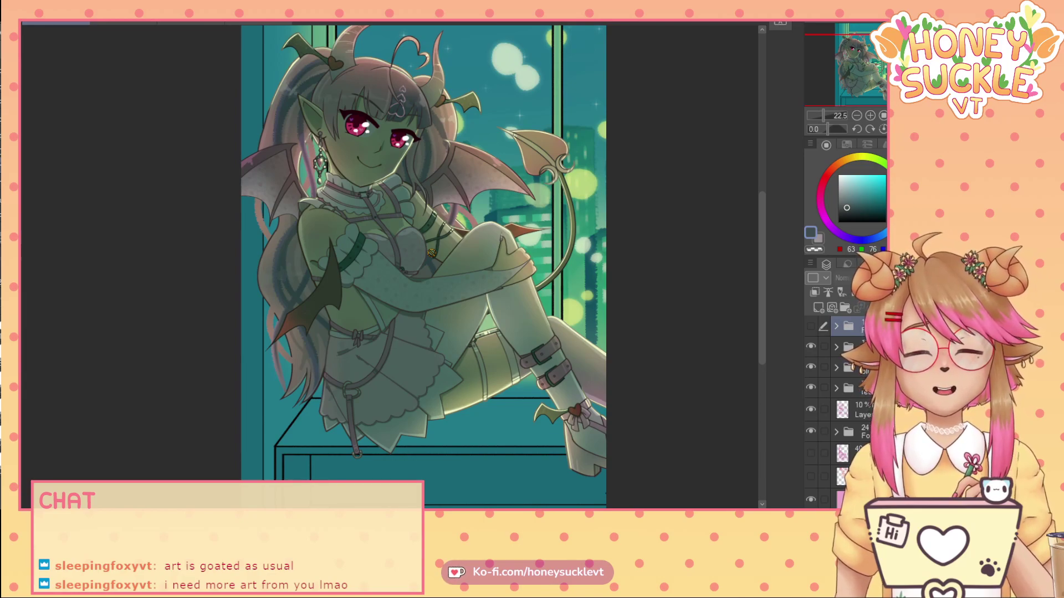
pyautogui.keyDown('alt'); pyautogui.click(356, 308); pyautogui.keyUp('alt')
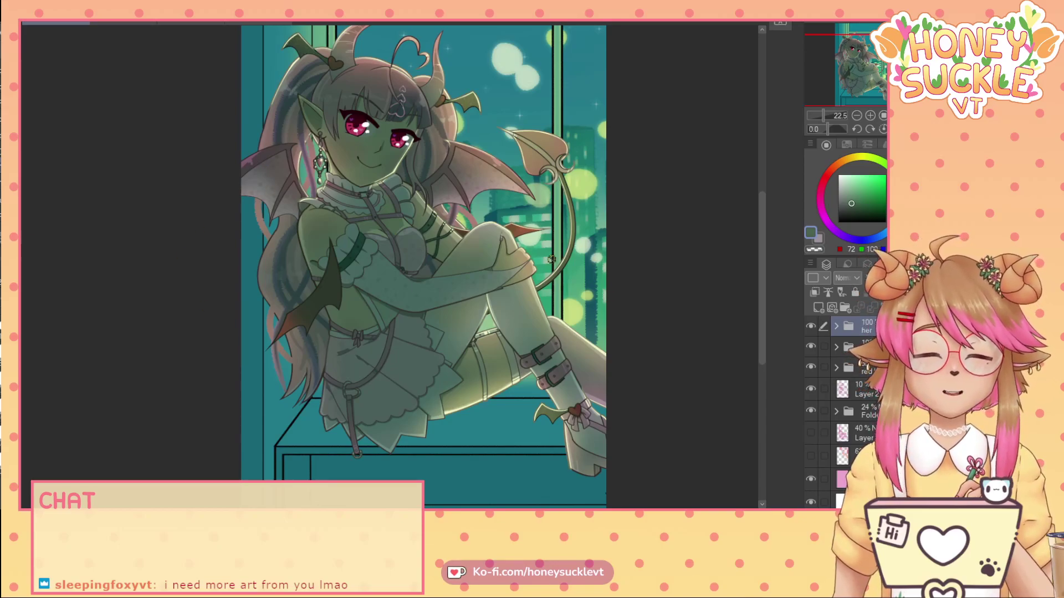
# - Lower the opacity of the character folder "her" to 34%
pyautogui.scroll(-2, 537, 263)
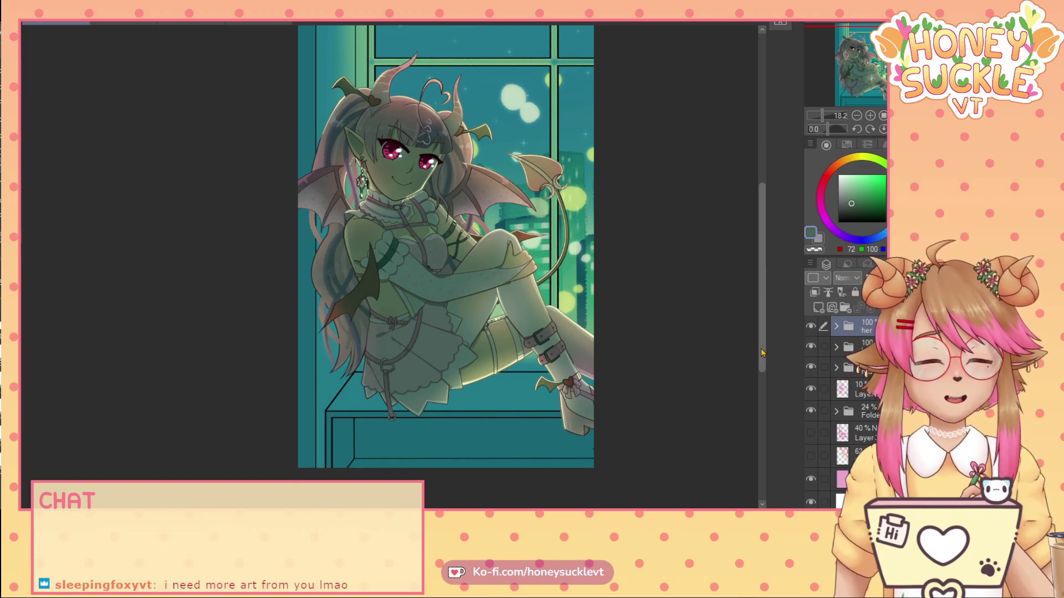
pyautogui.scroll(3, 762, 353)
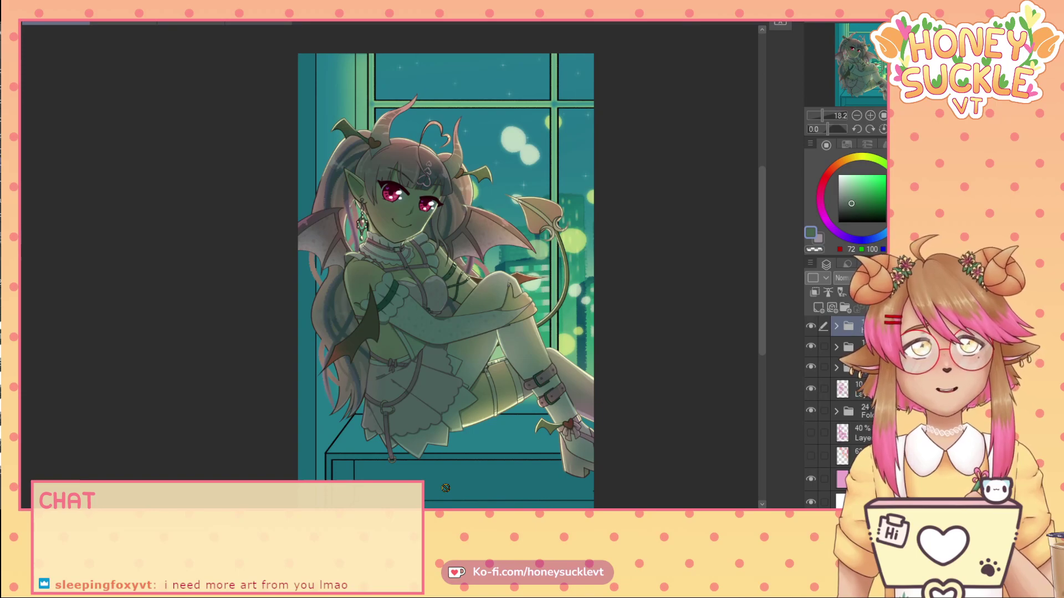
pyautogui.scroll(-3, 765, 280)
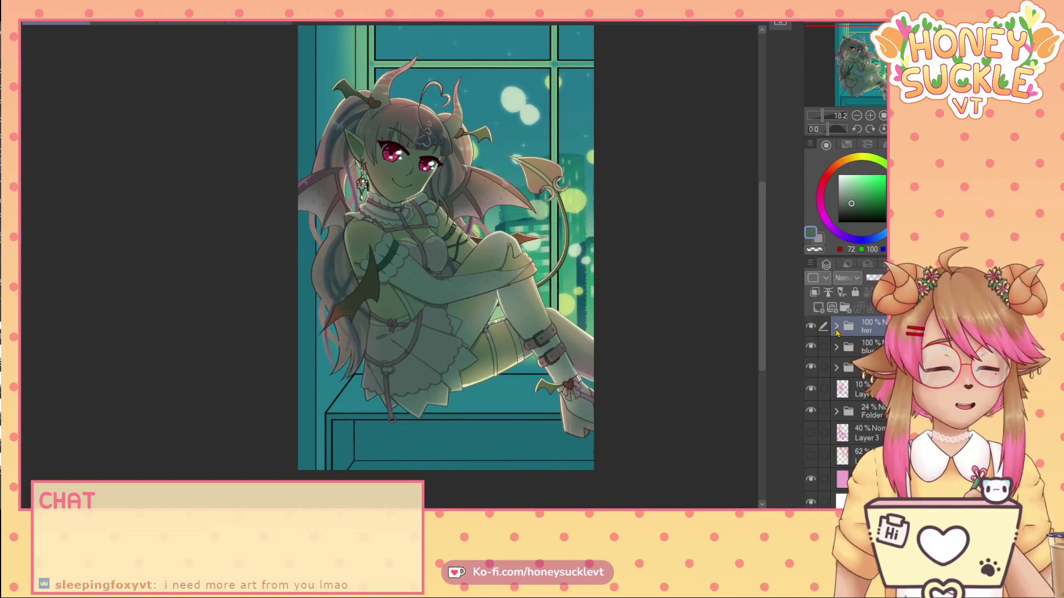
pyautogui.moveTo(902, 278); pyautogui.dragTo(878, 280)
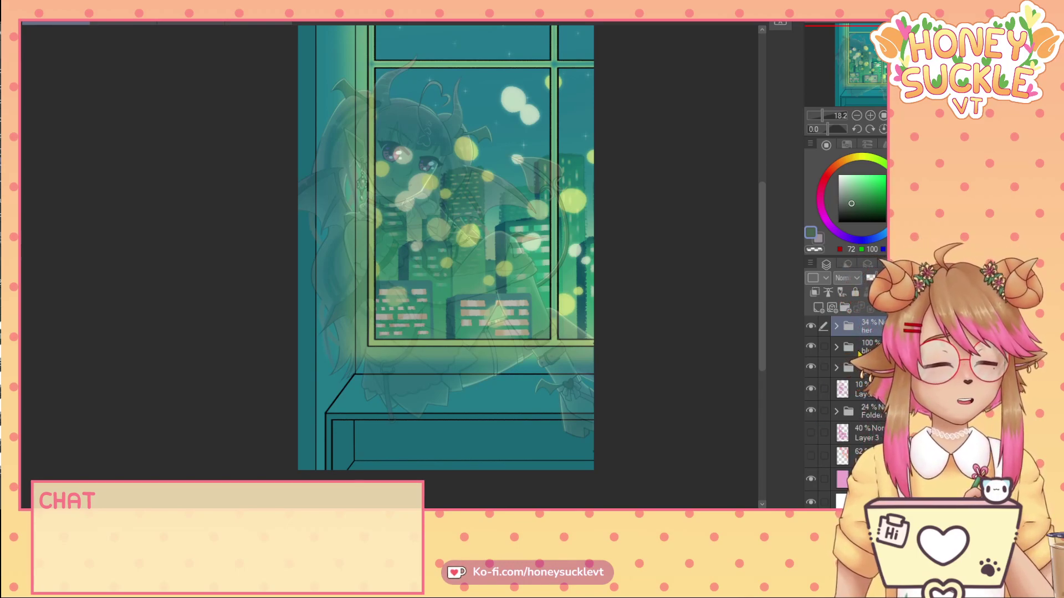
# - Hide and delete the red background folder, and set the blue background folder's opacity to 40%
pyautogui.click(811, 367)
pyautogui.click(869, 368)
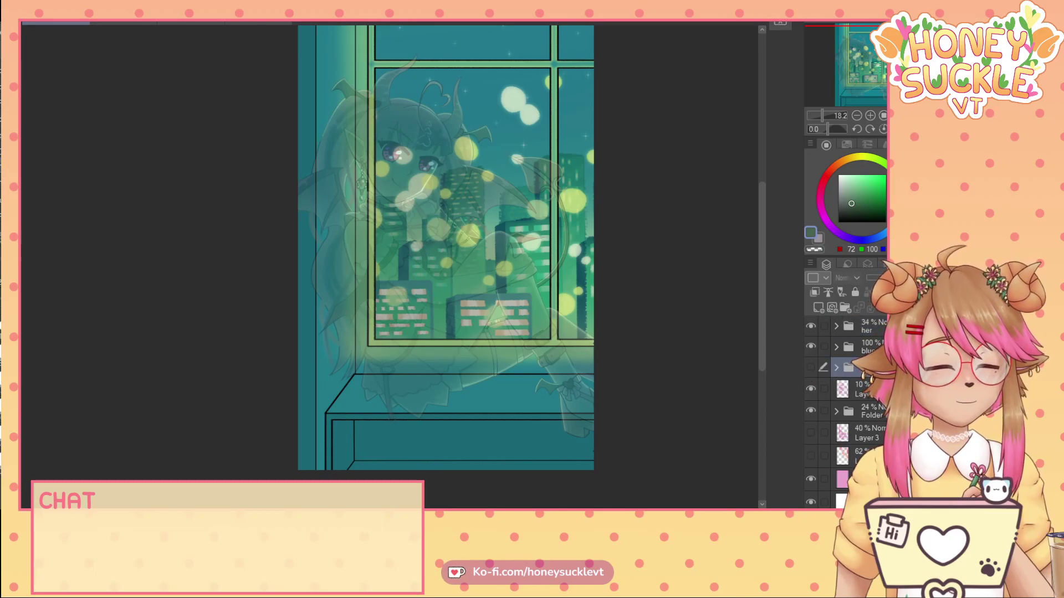
pyautogui.press('Delete')
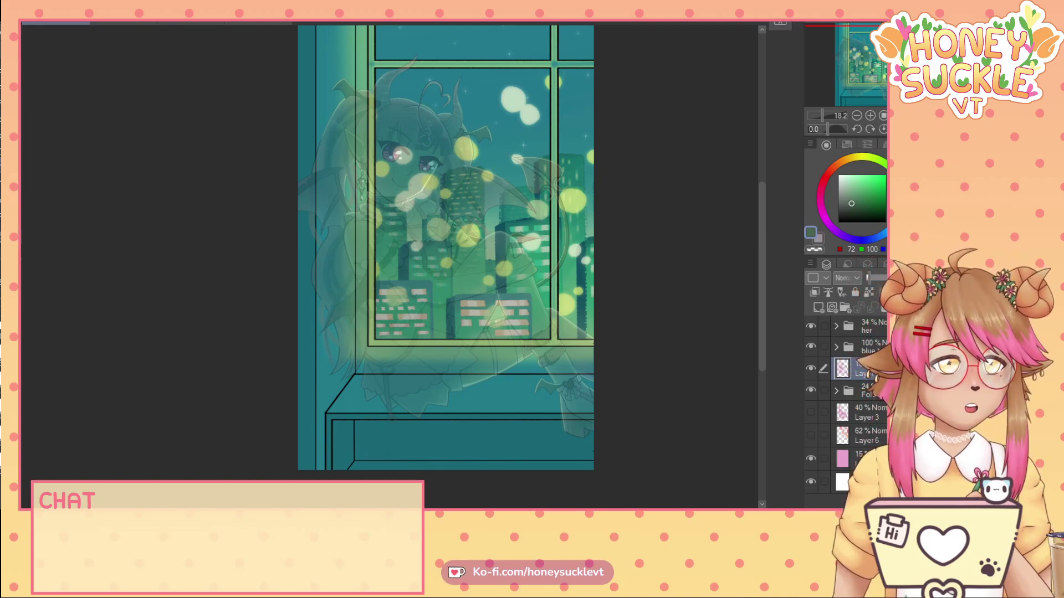
pyautogui.moveTo(883, 279); pyautogui.dragTo(877, 278)
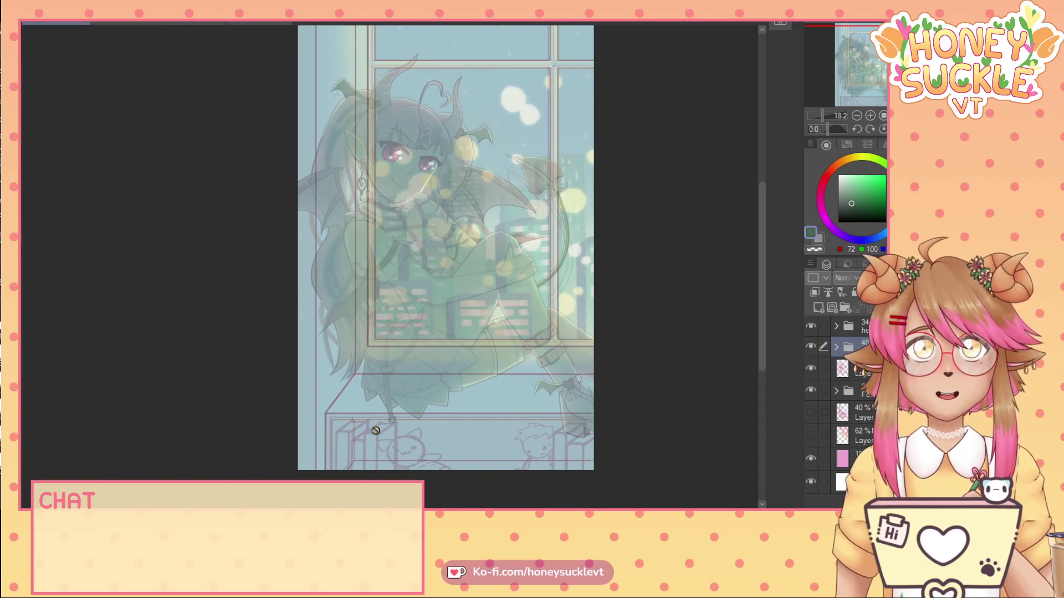
# - Select the top layer in the blue background's line art subfolder and set the drawing colour to black for the shelf's books
pyautogui.click(835, 348)
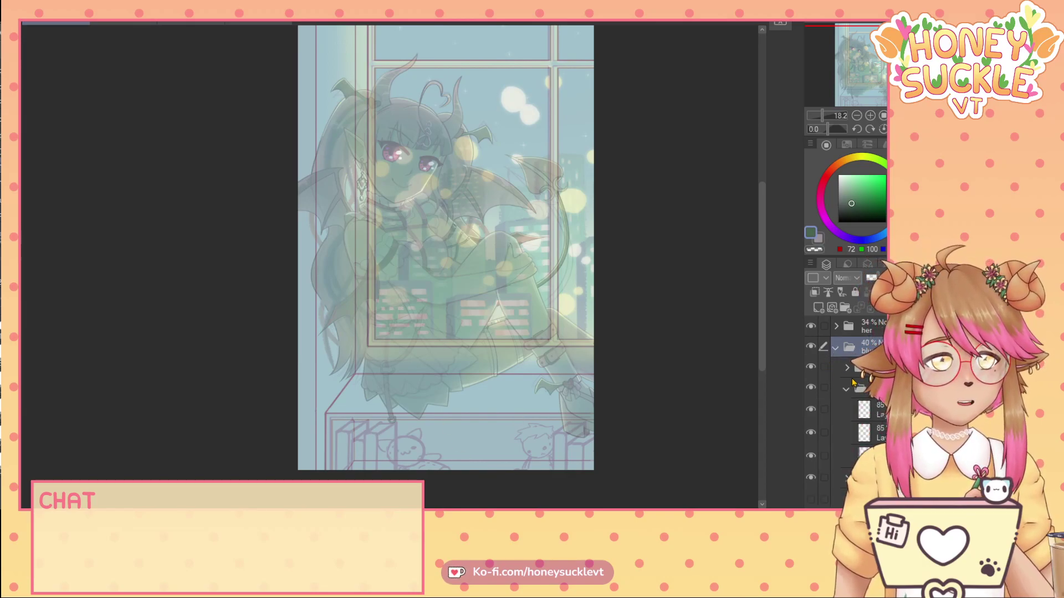
pyautogui.click(846, 368)
pyautogui.click(853, 386)
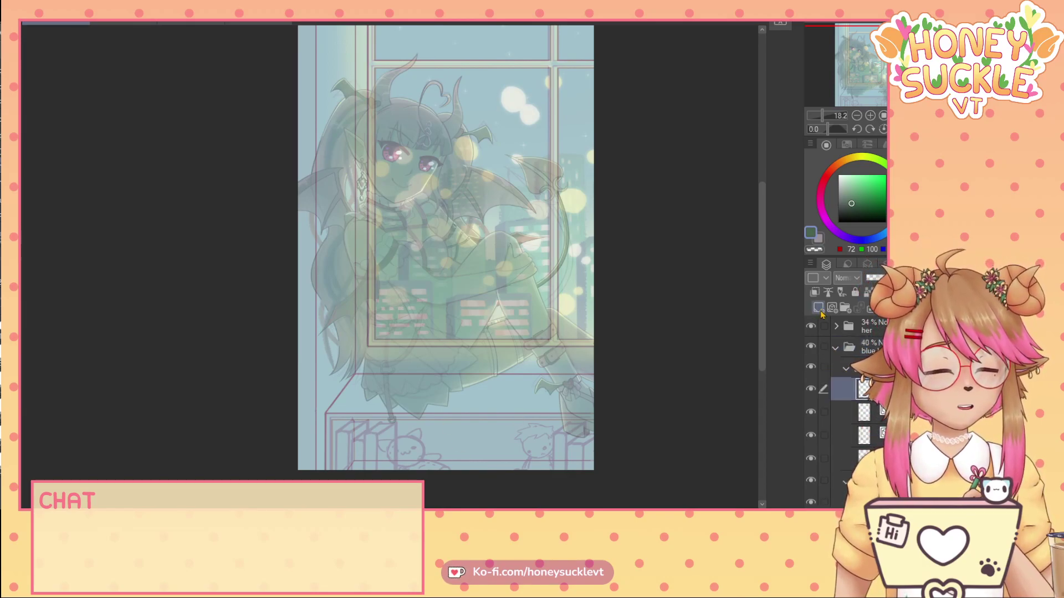
pyautogui.moveTo(847, 198); pyautogui.dragTo(886, 224)
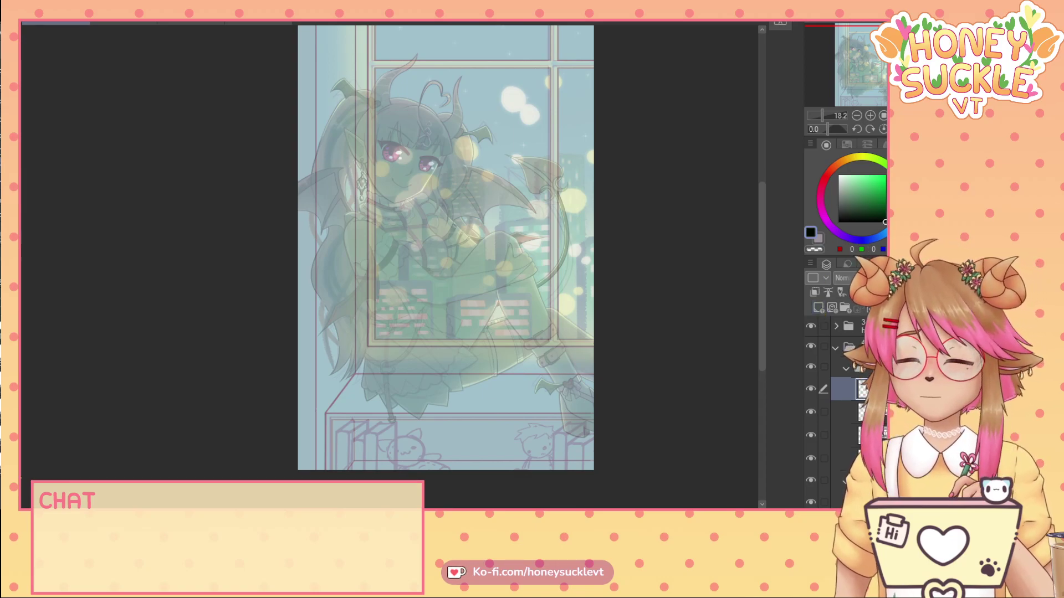
pyautogui.scroll(1, 357, 456)
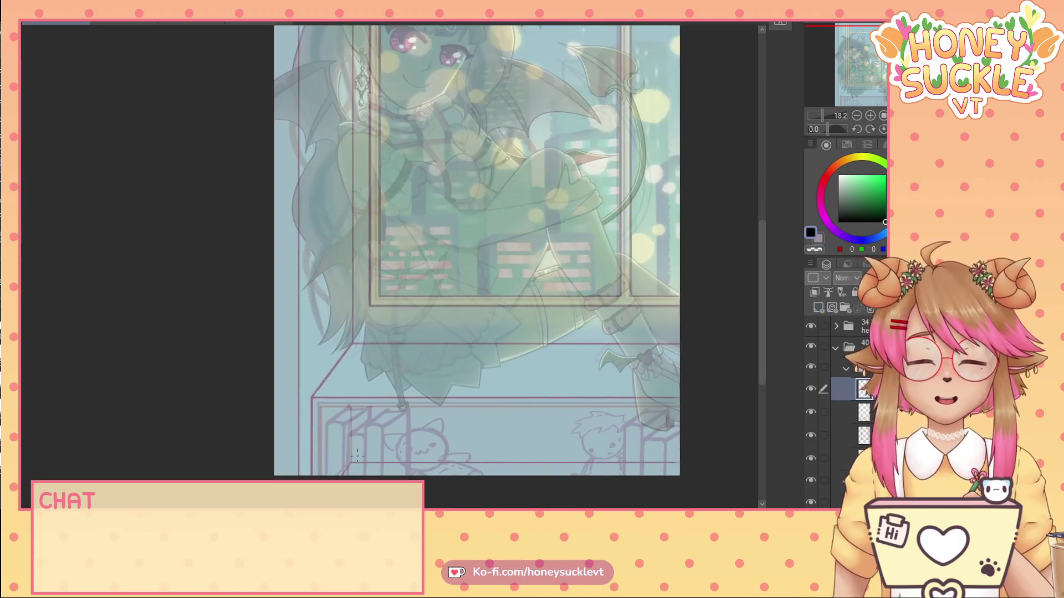
pyautogui.scroll(2, 357, 455)
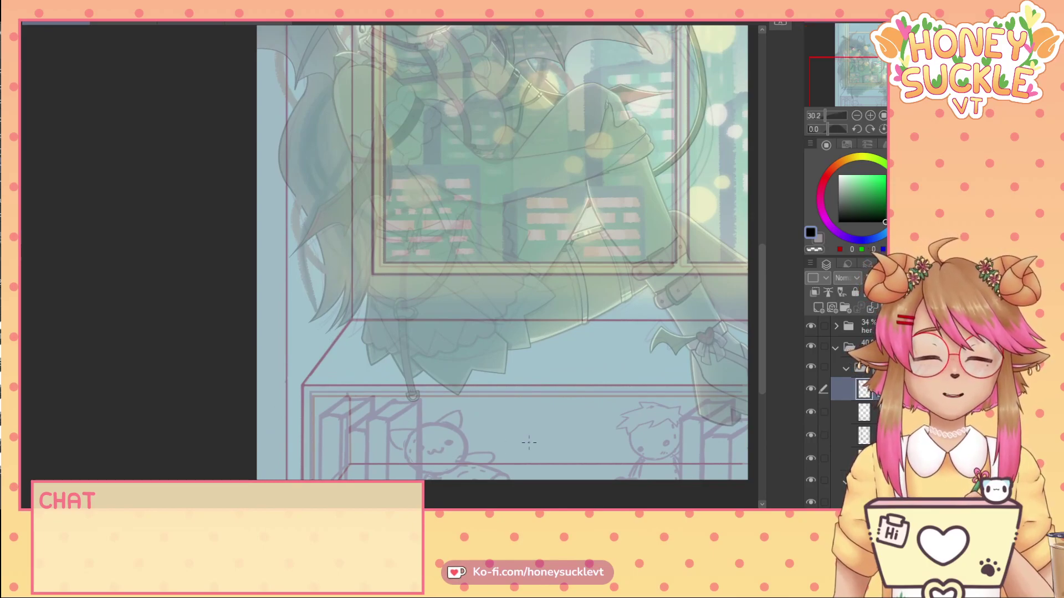
pyautogui.moveTo(469, 508); pyautogui.dragTo(498, 508)
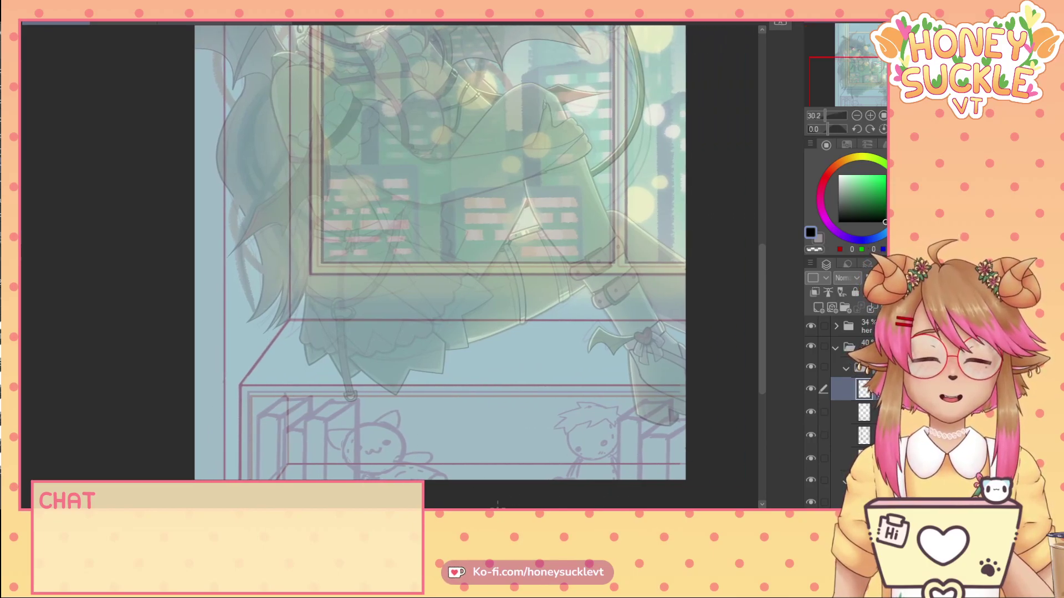
pyautogui.moveTo(765, 255); pyautogui.dragTo(764, 283)
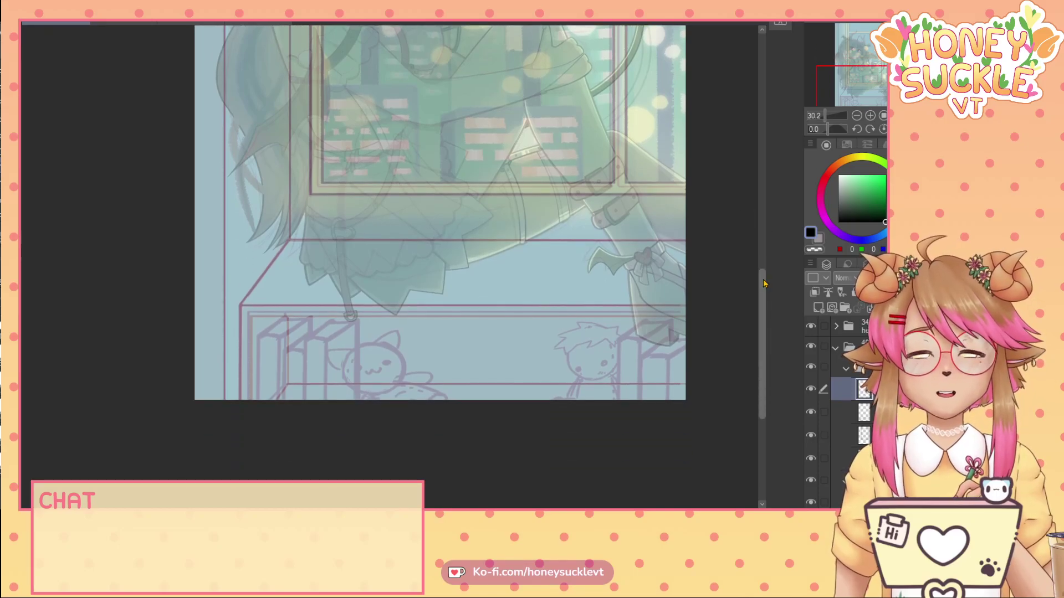
pyautogui.scroll(3, 266, 346)
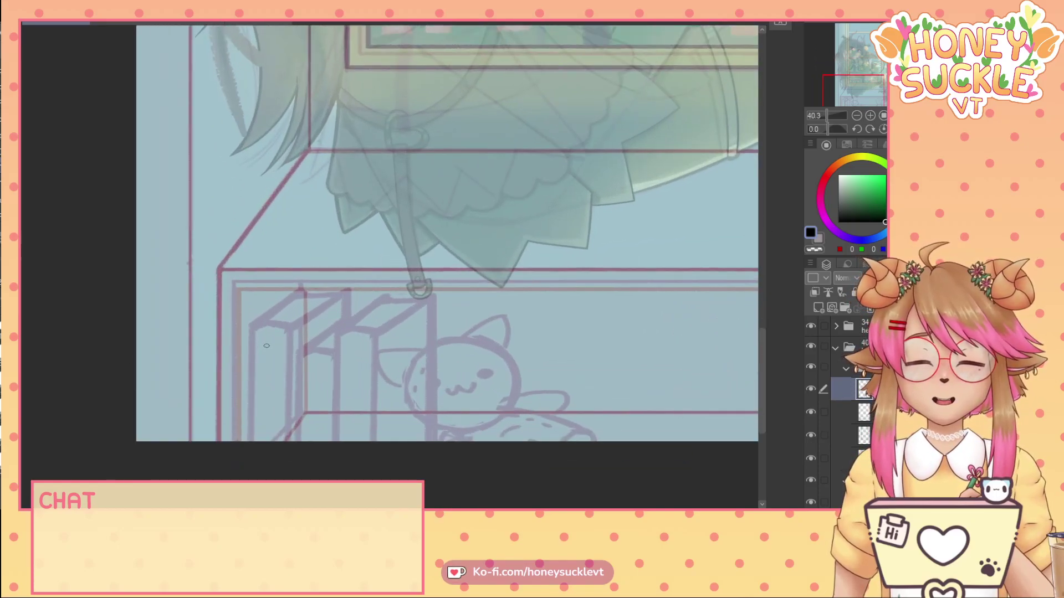
pyautogui.scroll(3, 267, 345)
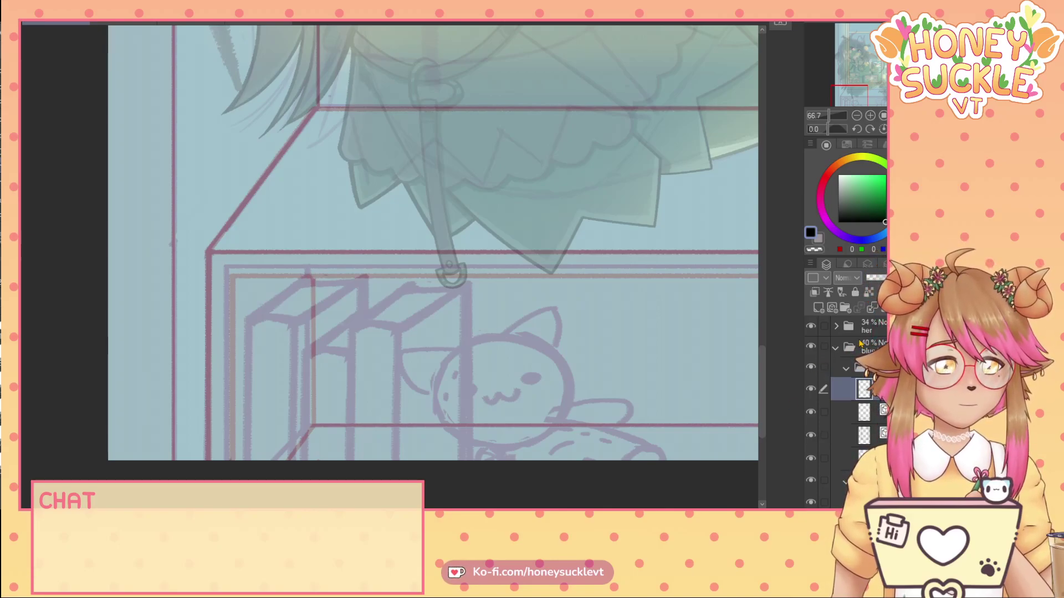
# - Move the line art subfolder out of the blue background folder to just above it and select its top layer
pyautogui.click(846, 369)
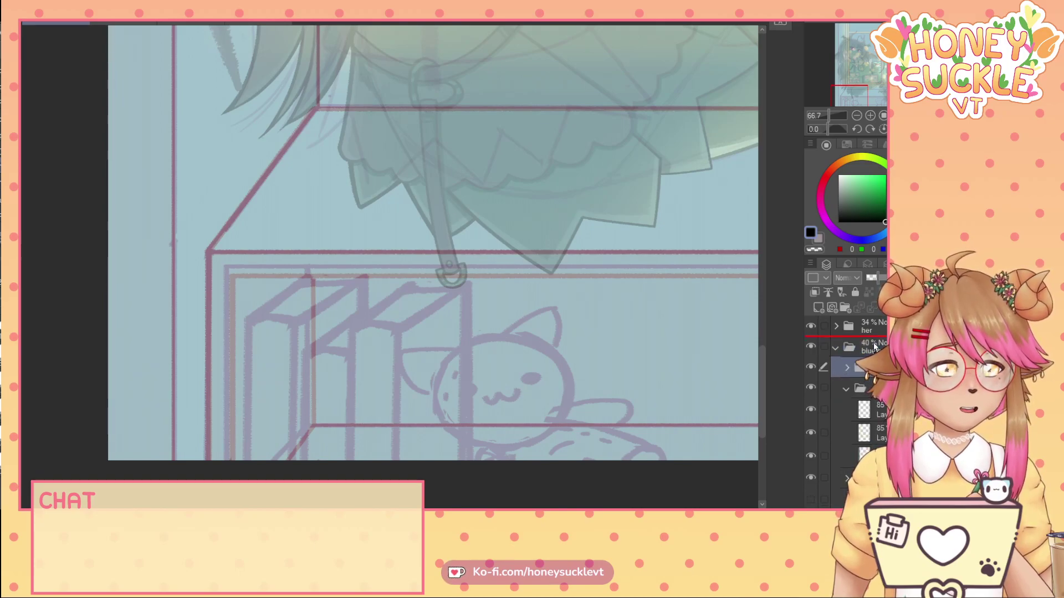
pyautogui.moveTo(874, 347); pyautogui.dragTo(872, 344)
pyautogui.click(835, 350)
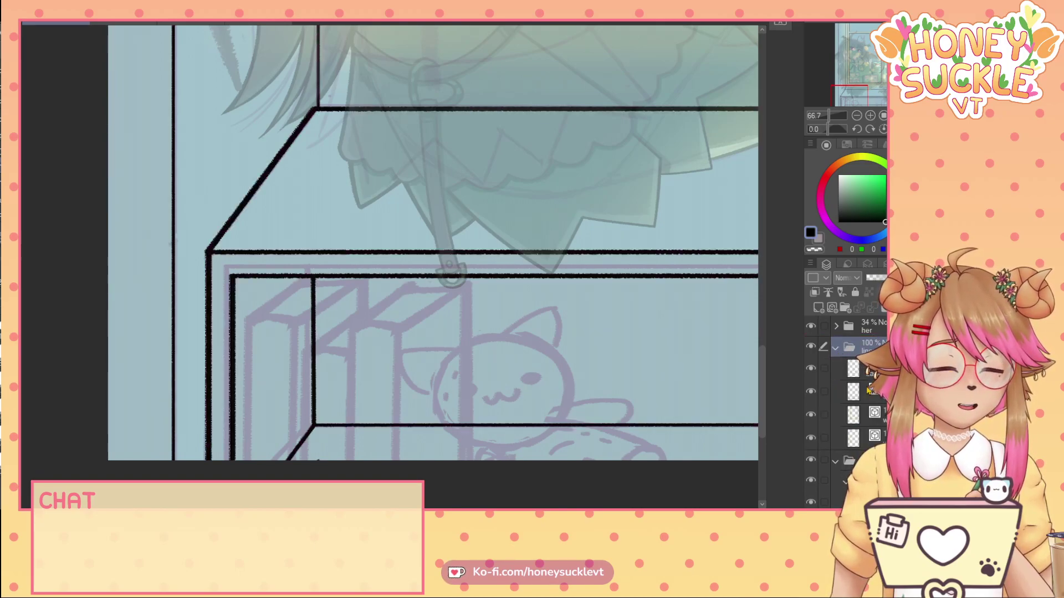
pyautogui.click(862, 369)
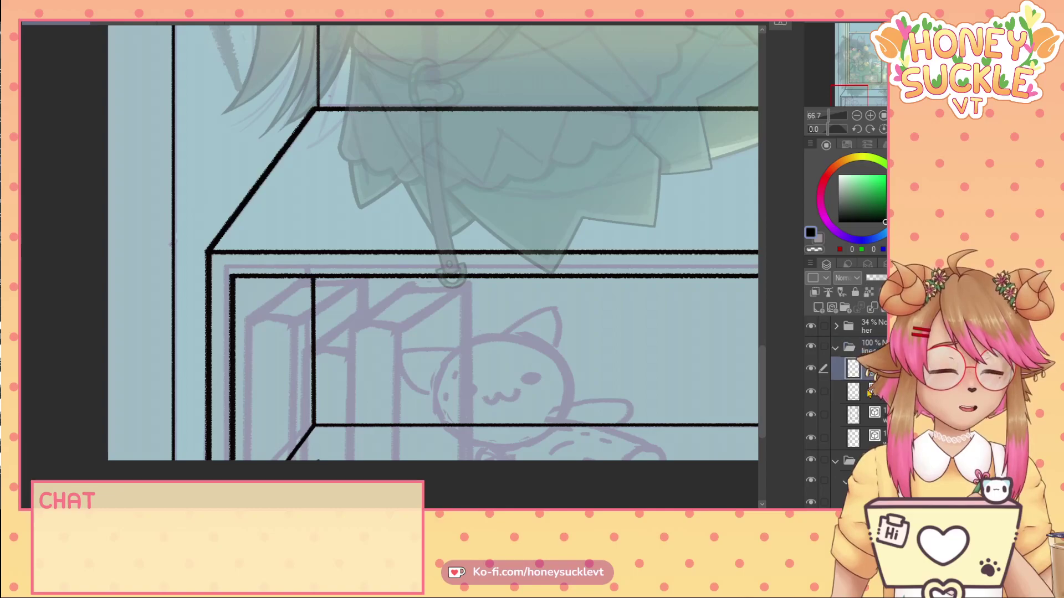
# - Ink the first book's near cover with a slanted top edge and a straight vertical edge running past the canvas bottom
pyautogui.click(300, 281)
pyautogui.keyDown('shift'); pyautogui.click(247, 320); pyautogui.keyUp('shift')
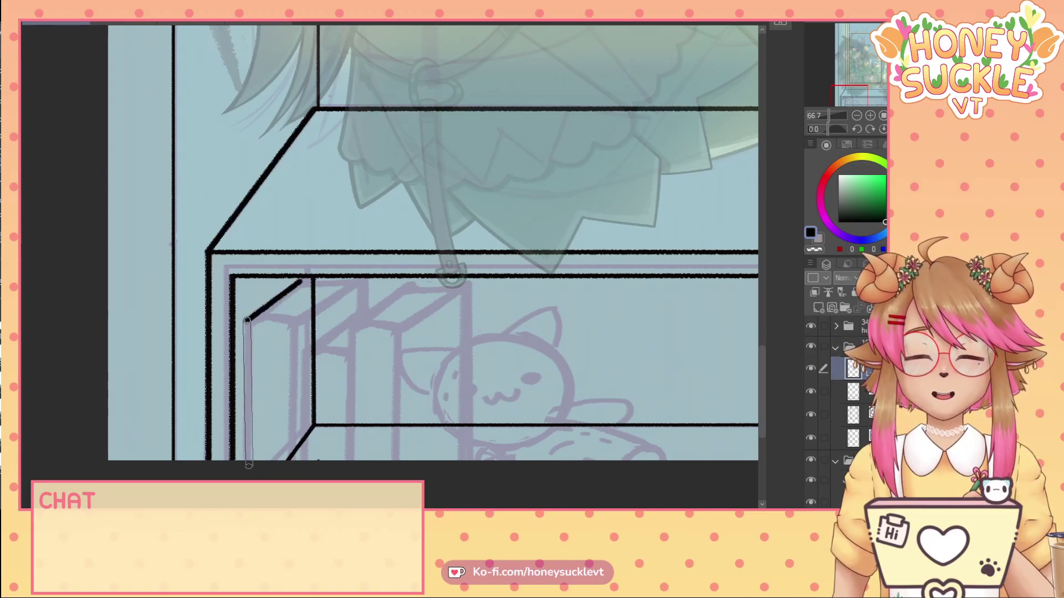
pyautogui.moveTo(249, 466); pyautogui.dragTo(248, 468)
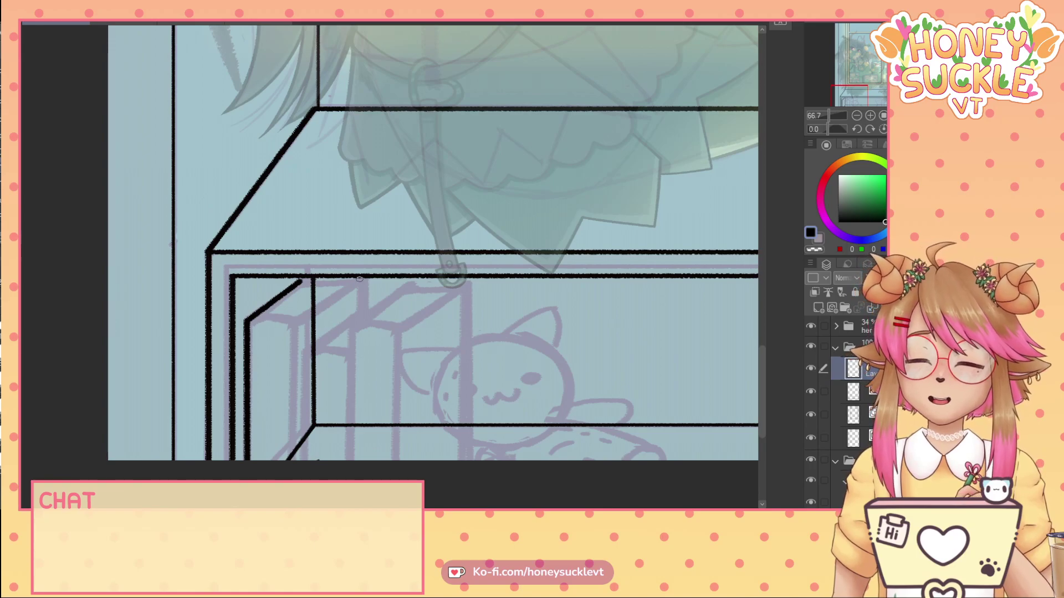
# - Duplicate the inked cover edges onto a new layer and move the copy right to the other side of the first book's spine
pyautogui.hotkey('ctrl', 'shift', 'n')
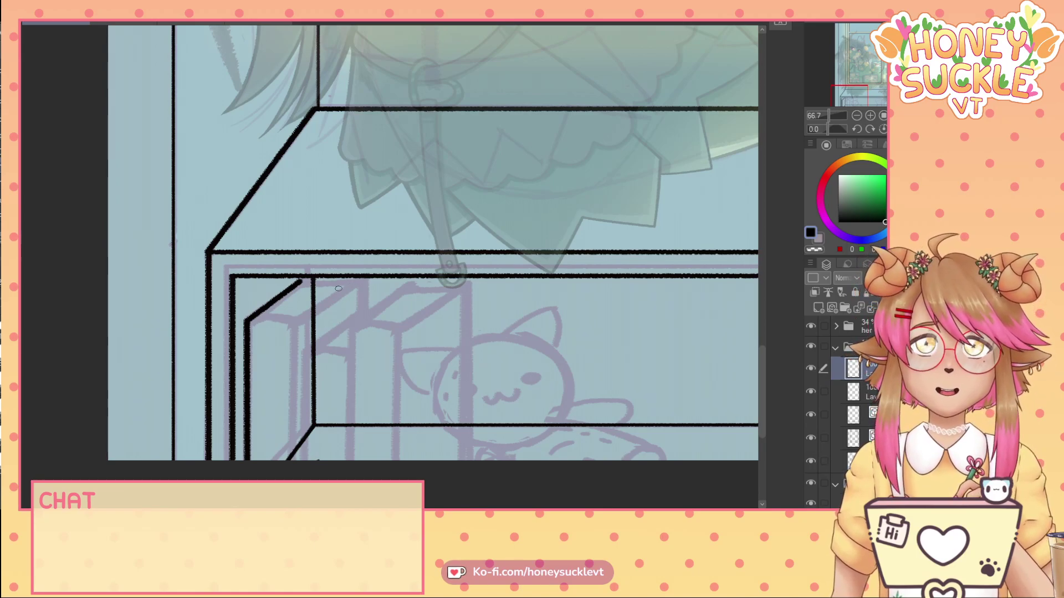
pyautogui.press('k')
pyautogui.press('Right')
pyautogui.press('Right')
pyautogui.press('Right')
pyautogui.press('Right')
pyautogui.press('Right')
pyautogui.press('Right')
pyautogui.press('Right')
pyautogui.press('Right')
pyautogui.press('Right')
pyautogui.press('Right')
pyautogui.press('Right')
pyautogui.press('Right')
pyautogui.press('Right')
pyautogui.press('Right')
pyautogui.press('Right')
pyautogui.press('Right')
pyautogui.press('Right')
pyautogui.press('Right')
pyautogui.press('Right')
pyautogui.press('Right')
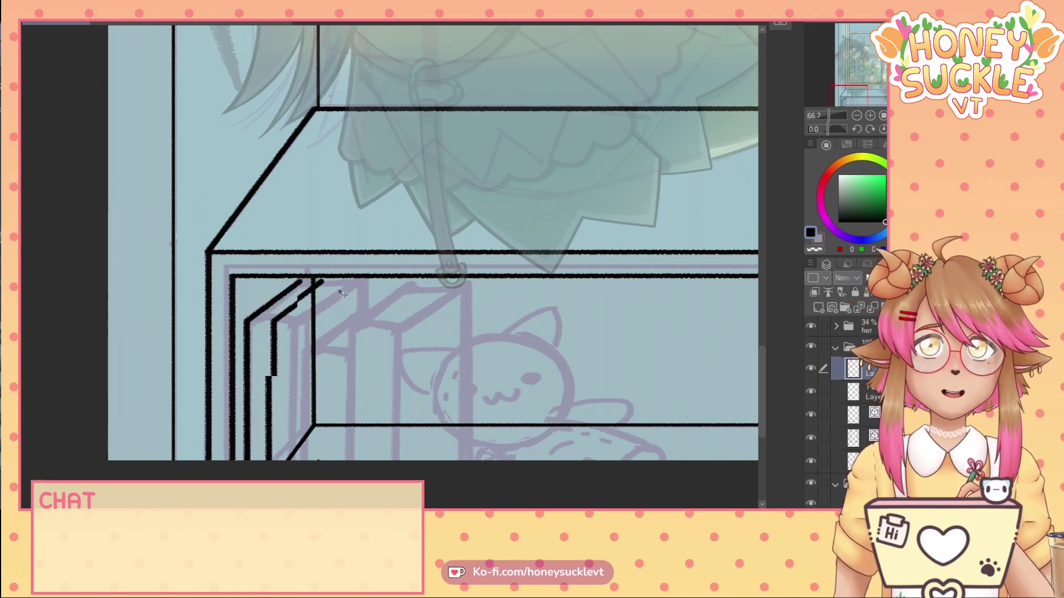
pyautogui.press('Right')
pyautogui.press('Right')
pyautogui.press('Right')
pyautogui.press('Right')
pyautogui.press('Right')
pyautogui.press('Right')
pyautogui.press('Right')
pyautogui.press('Right')
pyautogui.press('Right')
pyautogui.press('Right')
pyautogui.press('Right')
pyautogui.press('Right')
pyautogui.press('Right')
pyautogui.press('Right')
pyautogui.press('Right')
pyautogui.press('Right')
pyautogui.press('Right')
pyautogui.press('Right')
pyautogui.press('Right')
pyautogui.press('Right')
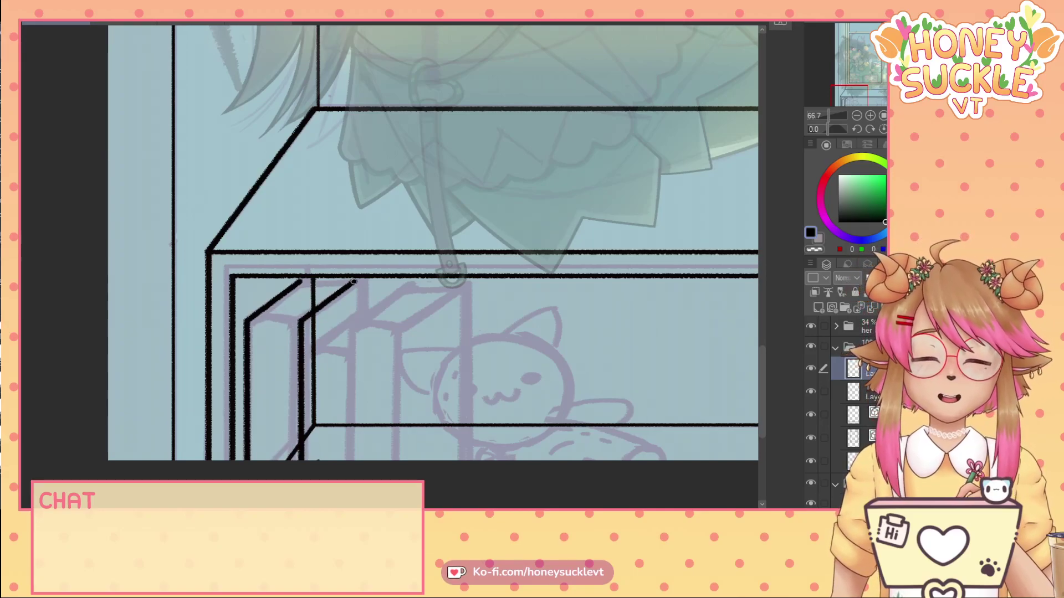
# - Ink the first book's rear vertical cover edge and an upward-curved line across the top of its spine
pyautogui.moveTo(353, 282); pyautogui.dragTo(355, 469)
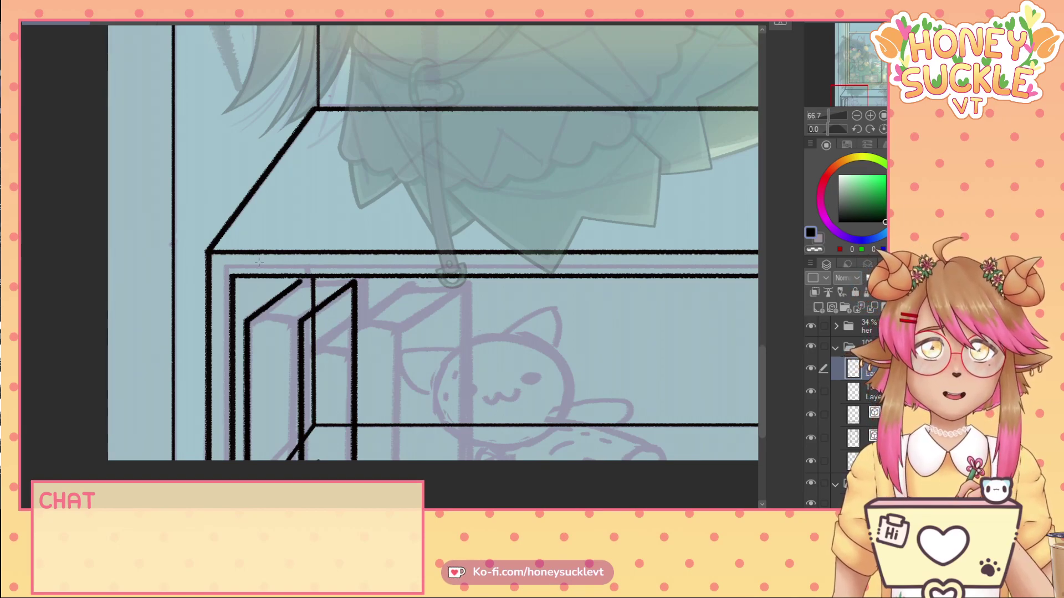
pyautogui.moveTo(248, 320); pyautogui.dragTo(300, 319)
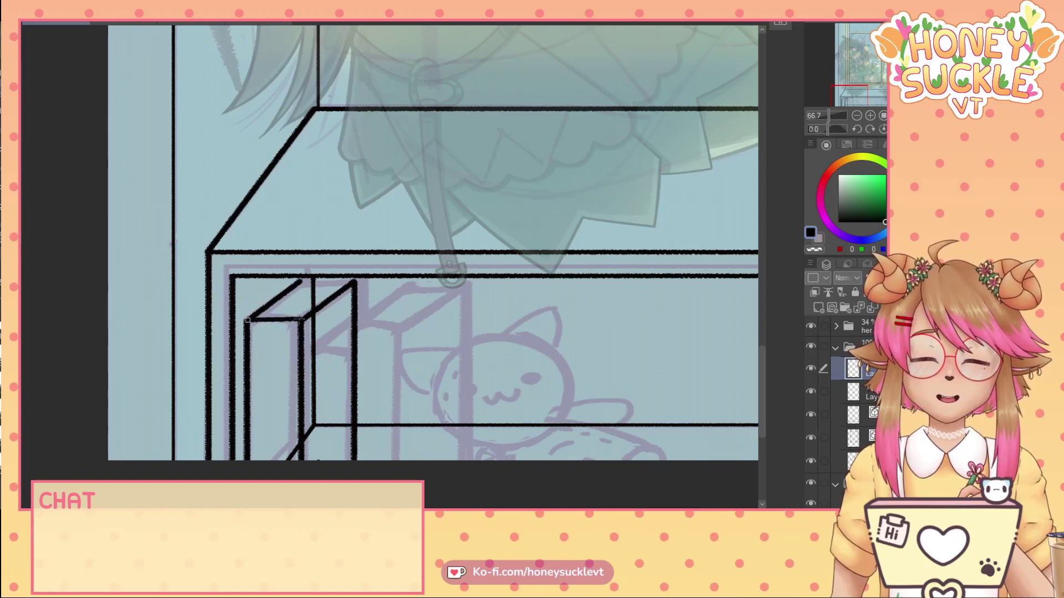
pyautogui.click(277, 313)
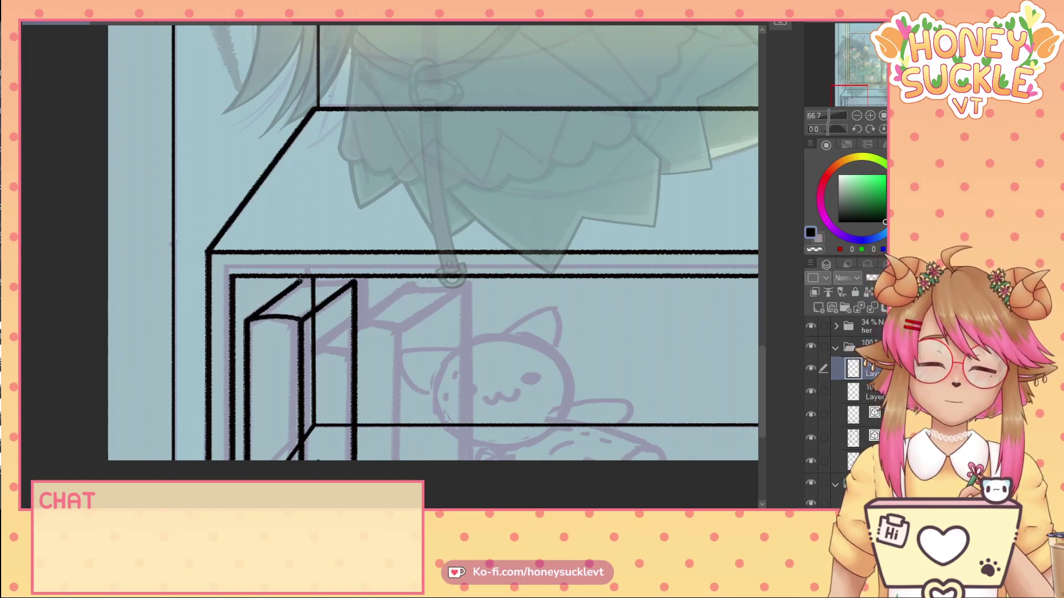
# - Try inking the first book's curved back edge, a short corner stroke and an inner cover line
pyautogui.moveTo(300, 281); pyautogui.dragTo(350, 281)
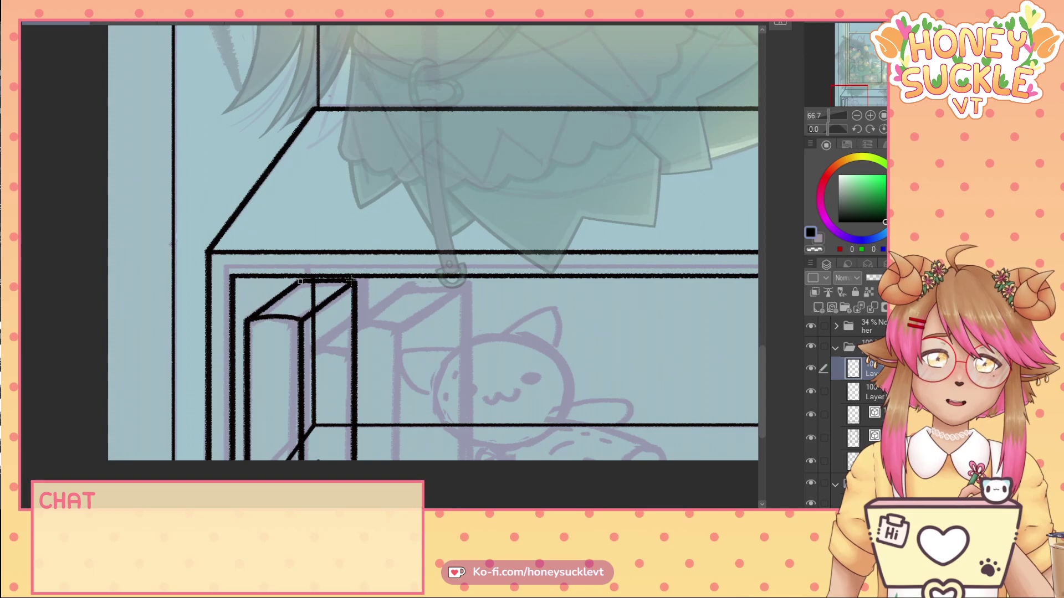
pyautogui.click(325, 285)
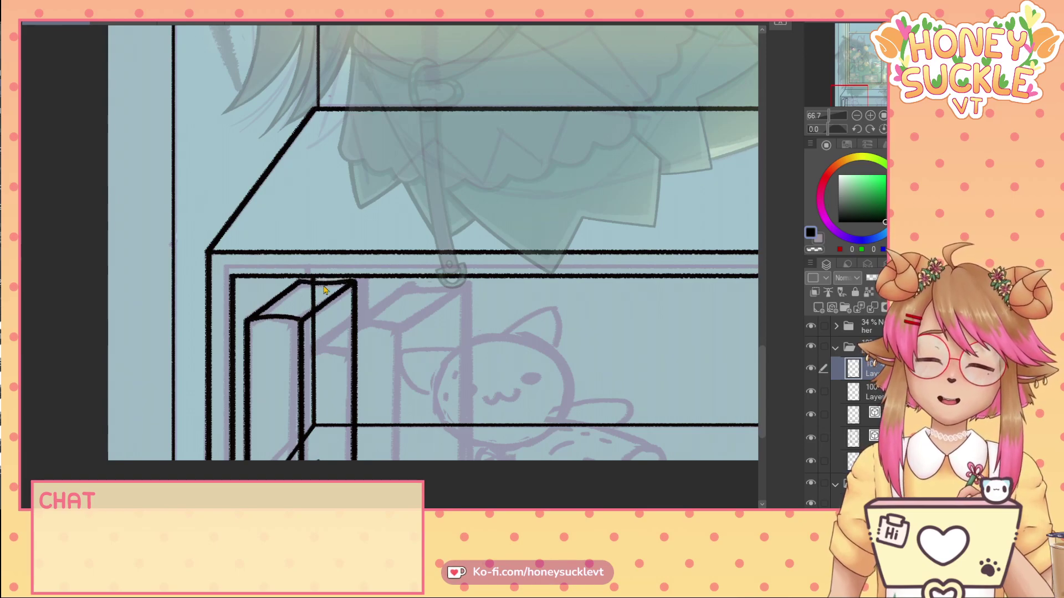
pyautogui.hotkey('ctrl', 'z')
pyautogui.scroll(4, 325, 284)
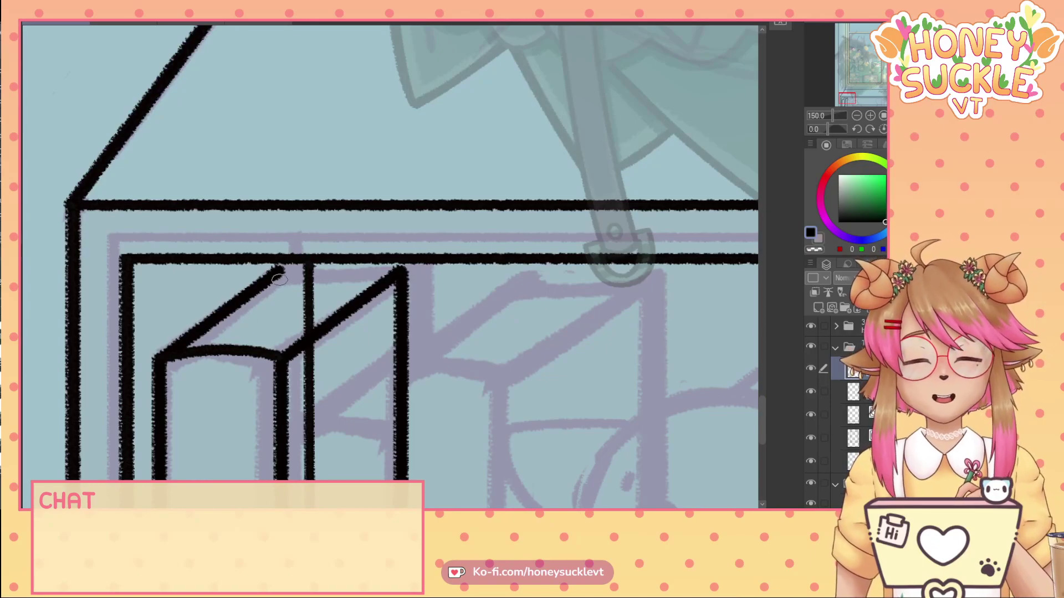
pyautogui.moveTo(278, 272); pyautogui.dragTo(280, 281)
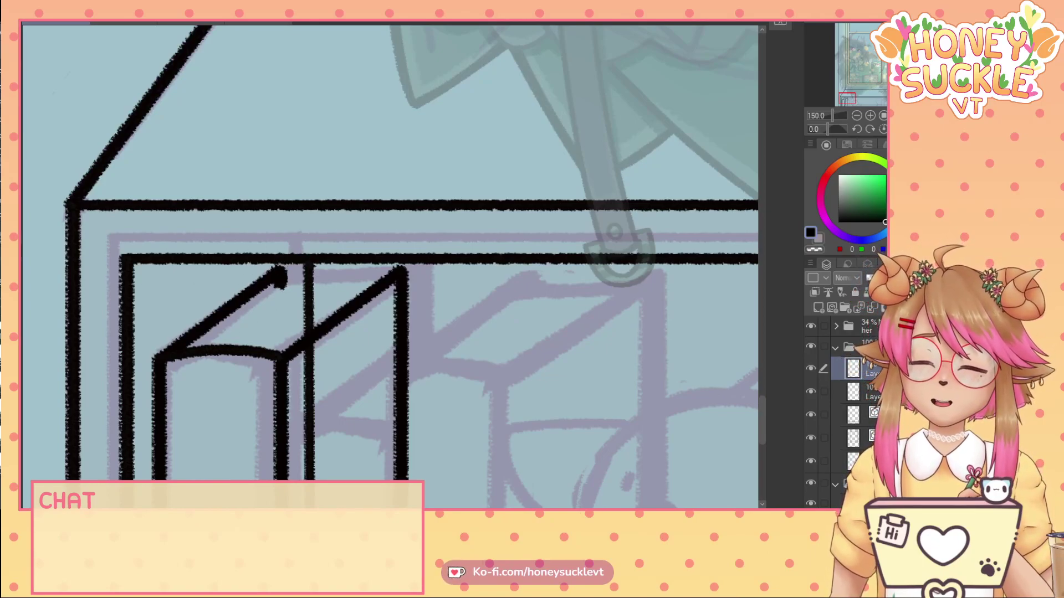
pyautogui.moveTo(278, 287)
pyautogui.mouseDown()
pyautogui.moveTo(194, 352)
pyautogui.moveTo(304, 284)
pyautogui.moveTo(384, 282)
pyautogui.mouseUp()
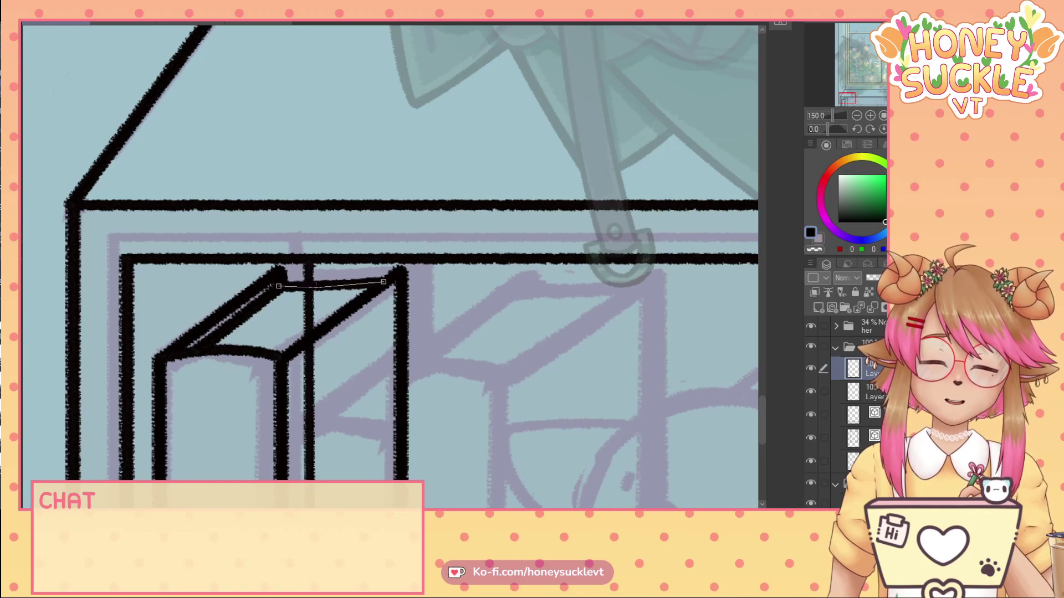
pyautogui.click(327, 286)
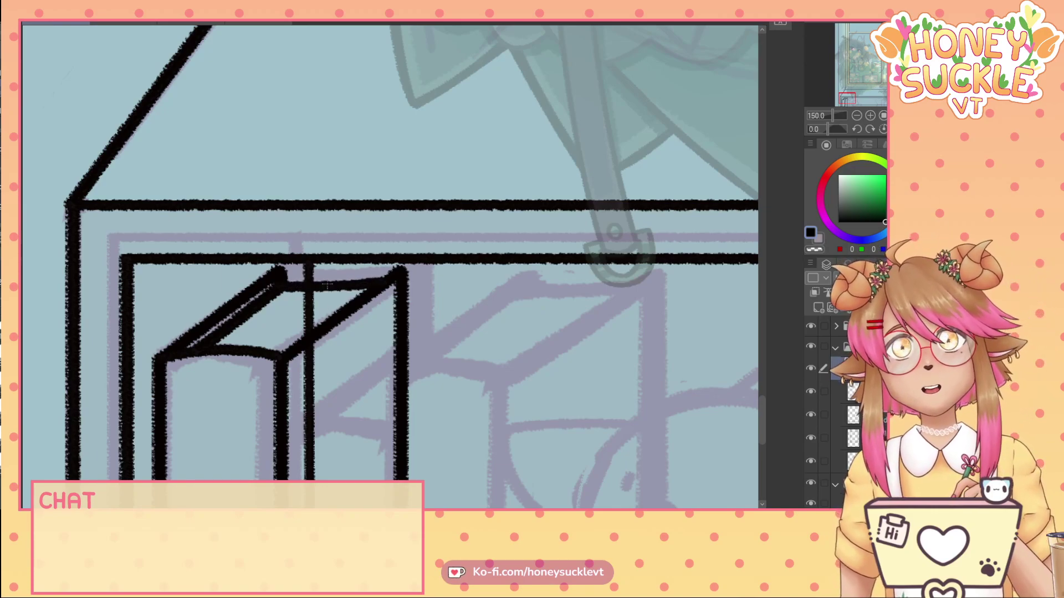
pyautogui.hotkey('ctrl', 'z')
pyautogui.hotkey('ctrl', 'z')
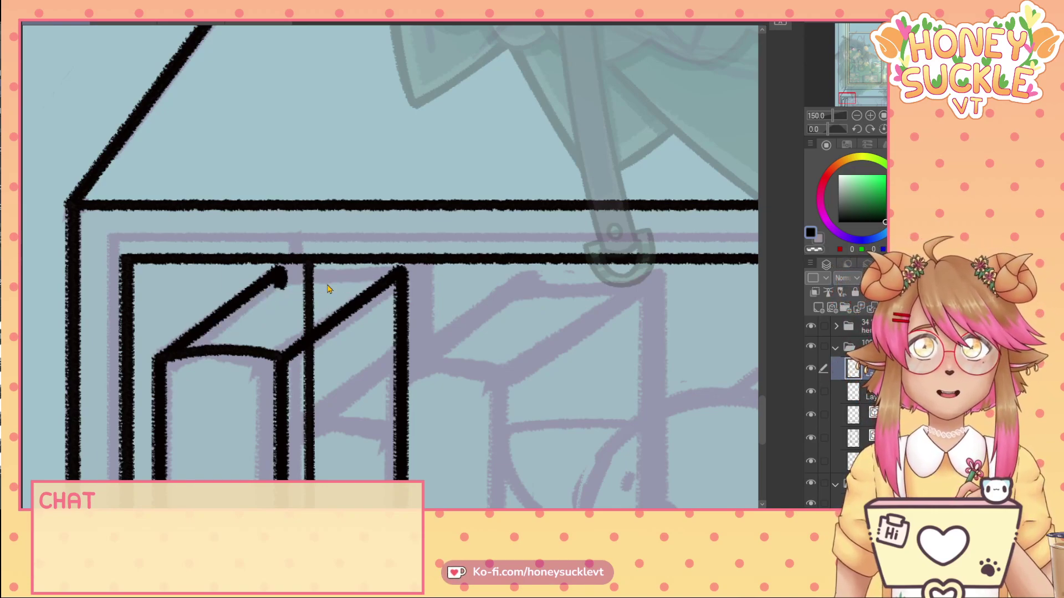
pyautogui.hotkey('ctrl', 'z')
pyautogui.hotkey('ctrl', 'z')
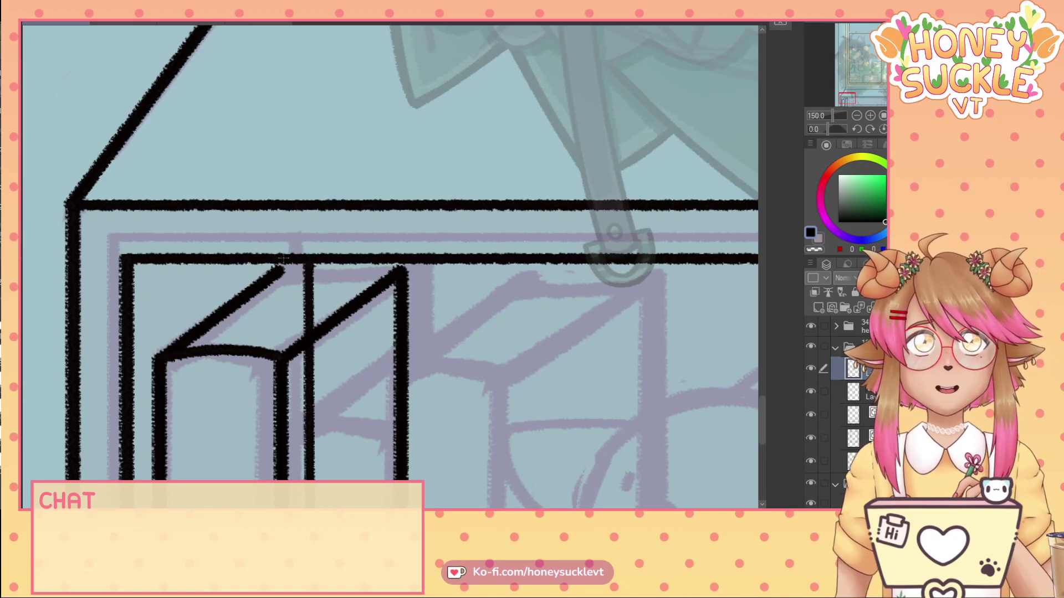
pyautogui.moveTo(517, 97); pyautogui.dragTo(562, 169)
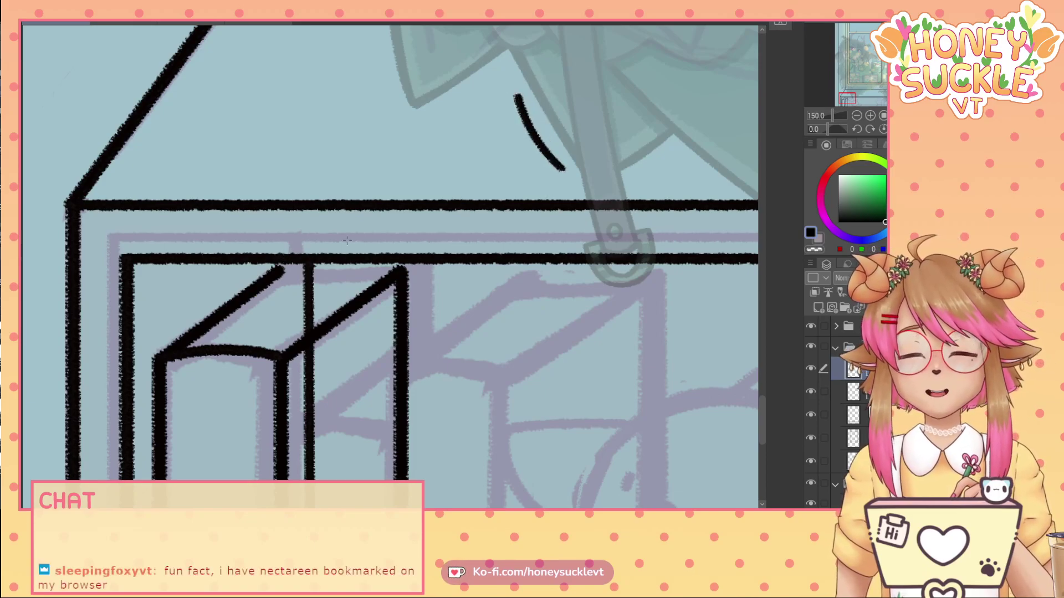
pyautogui.hotkey('ctrl', 'z')
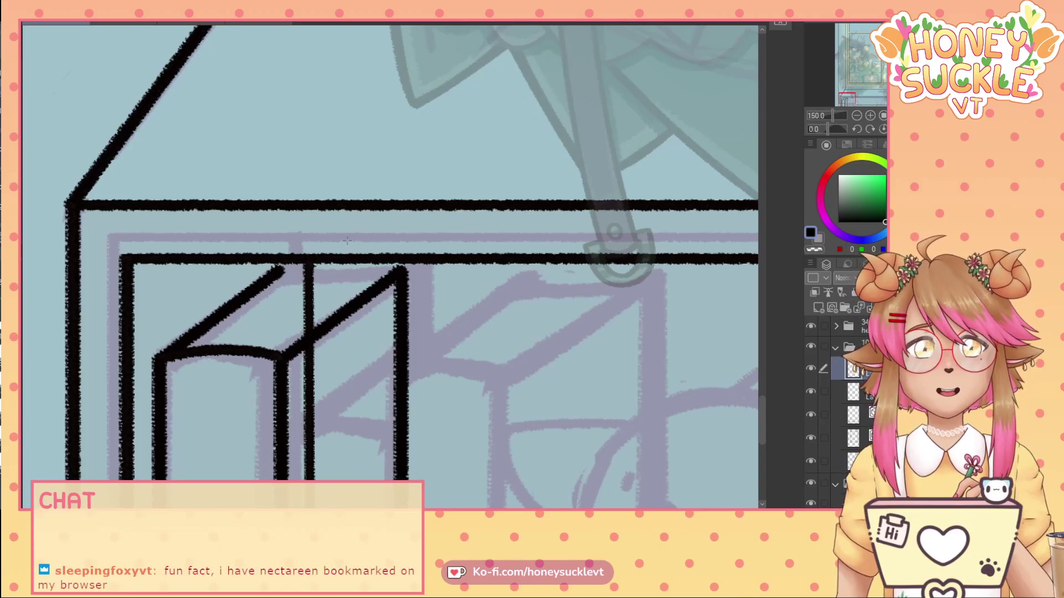
# - Ink a short stroke at the near cover's back corner and an upward-curved back edge across the first book's pages
pyautogui.moveTo(280, 267)
pyautogui.mouseDown()
pyautogui.moveTo(283, 290)
pyautogui.moveTo(385, 277)
pyautogui.mouseUp()
pyautogui.hotkey('ctrl', 'z')
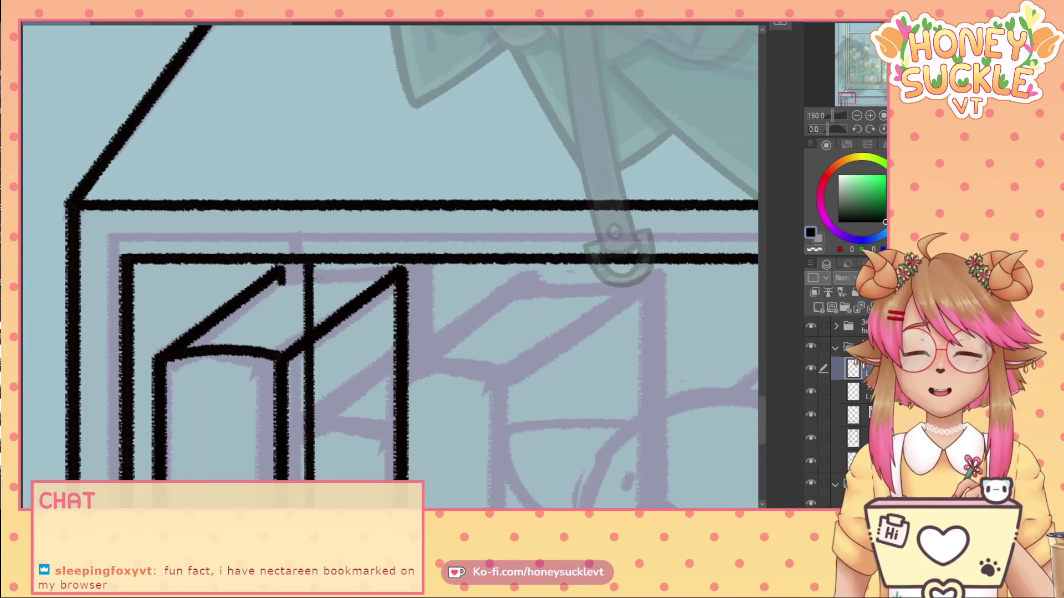
pyautogui.moveTo(282, 283); pyautogui.dragTo(381, 284)
pyautogui.click(335, 276)
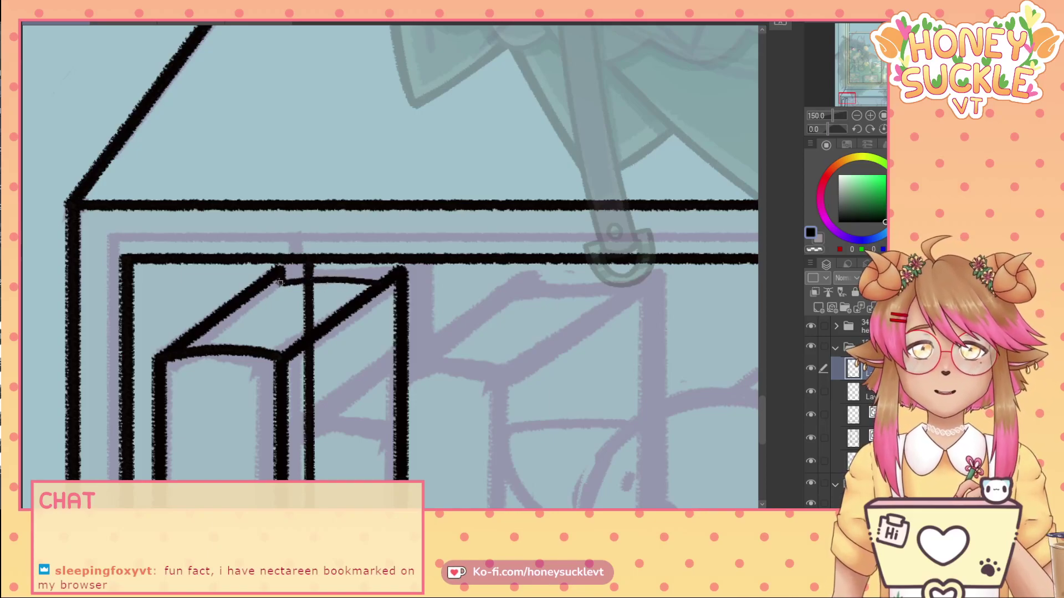
# - Ink an inner line parallel to the near cover's slanted edge to show the first book's cover thickness
pyautogui.moveTo(280, 284); pyautogui.dragTo(192, 349)
pyautogui.click(233, 320)
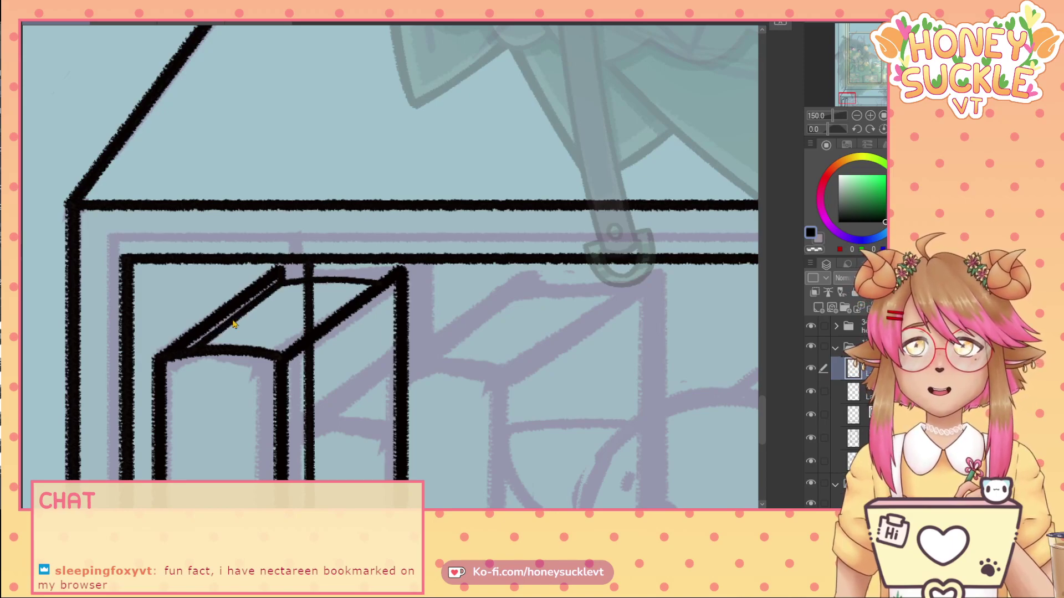
pyautogui.hotkey('ctrl', 'z')
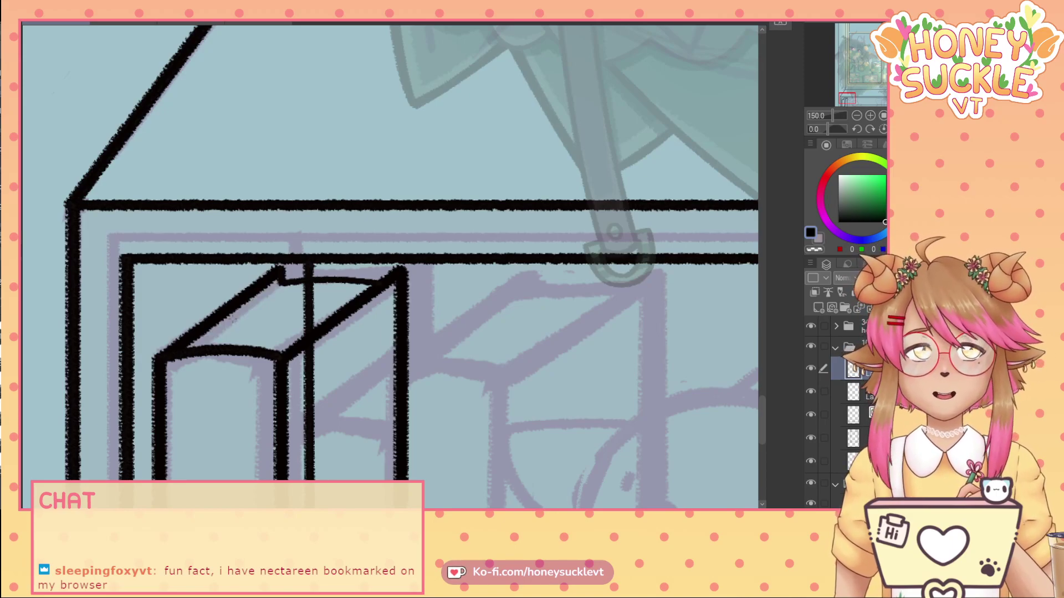
pyautogui.moveTo(283, 285); pyautogui.dragTo(195, 351)
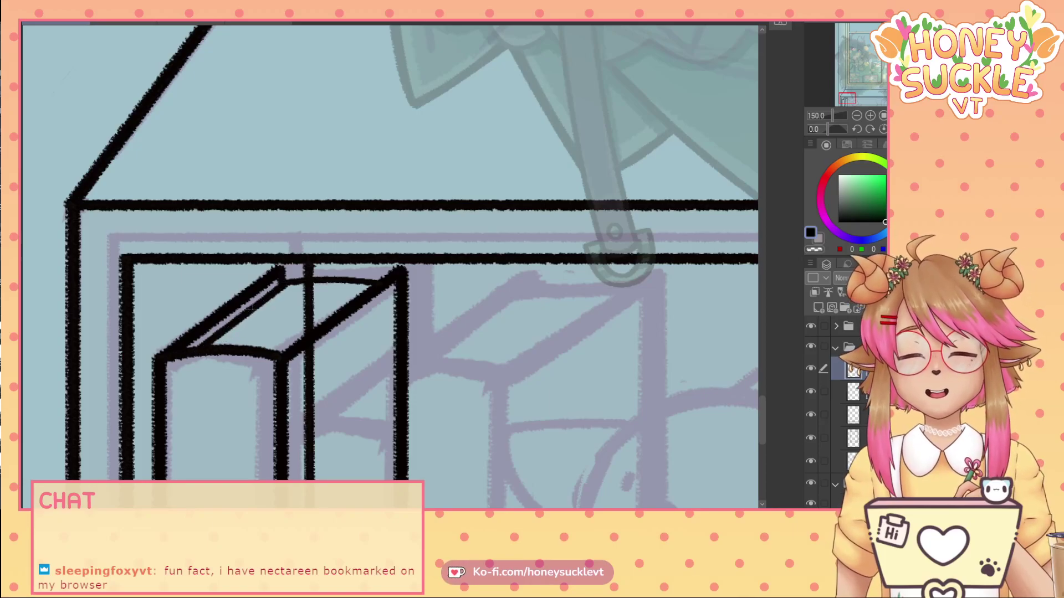
# - Clean up the page area with the transparent colour, switch back to black and re-ink the curve along the spine's top
pyautogui.click(812, 251)
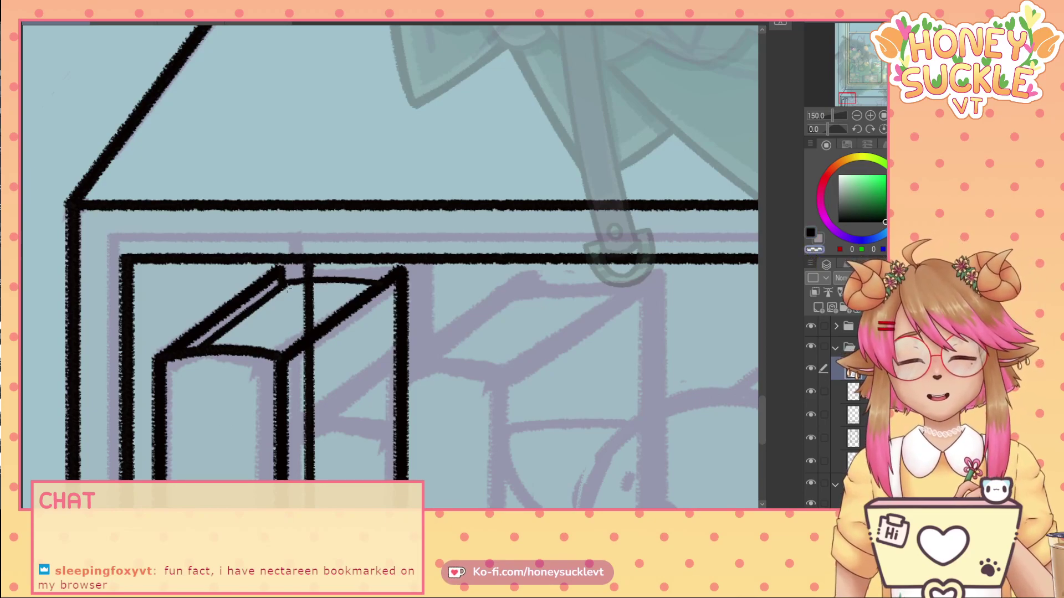
pyautogui.moveTo(288, 287)
pyautogui.mouseDown()
pyautogui.moveTo(206, 349)
pyautogui.moveTo(280, 355)
pyautogui.mouseUp()
pyautogui.click(811, 232)
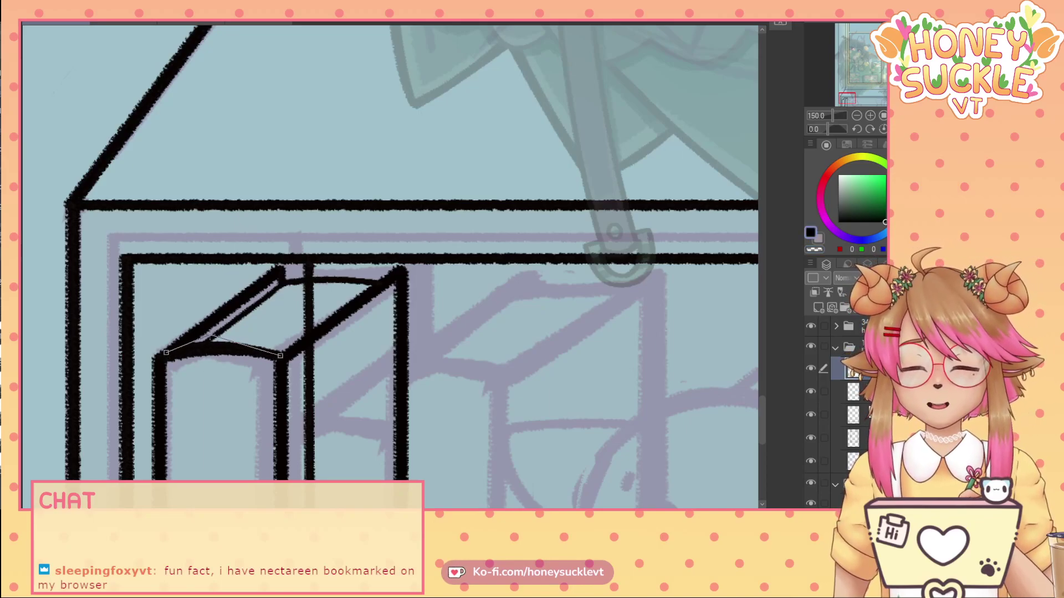
pyautogui.click(210, 337)
pyautogui.scroll(-1, 106, 282)
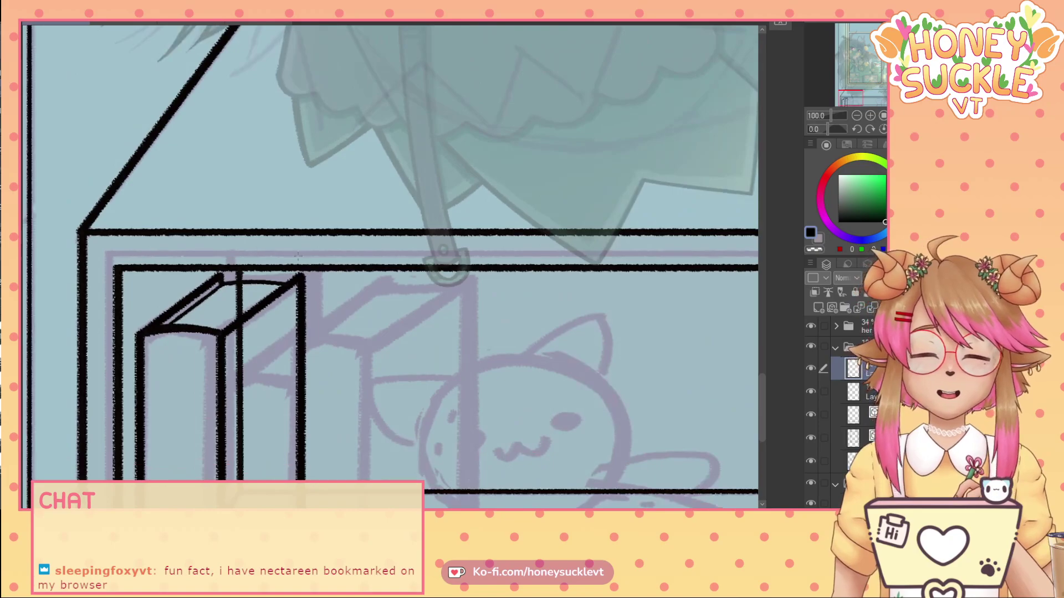
pyautogui.scroll(-2, 301, 260)
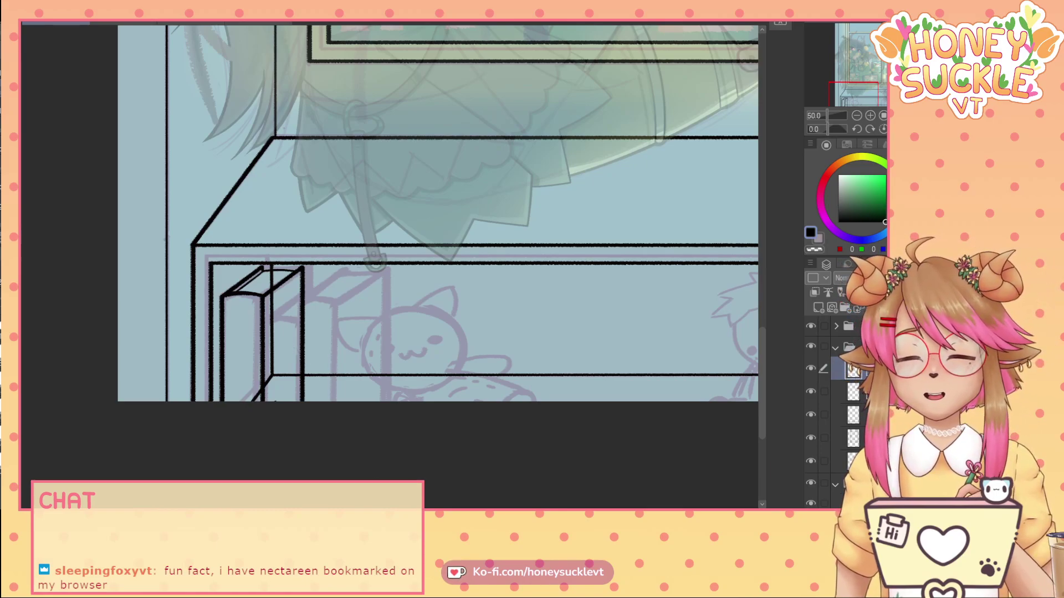
# - Thicken the curved back edge of the first book's pages with a second curved stroke
pyautogui.scroll(1, 255, 290)
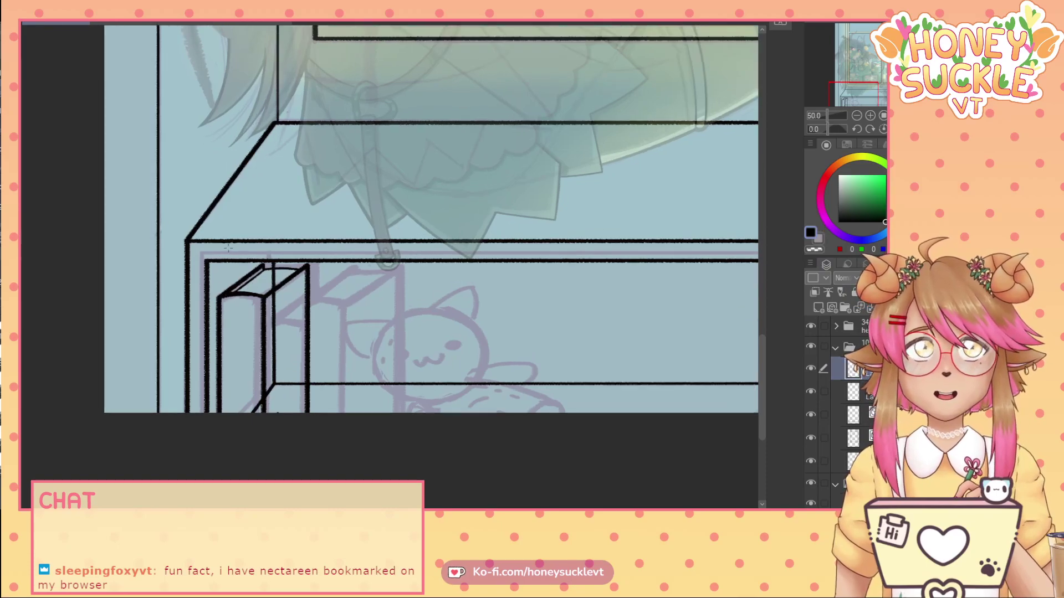
pyautogui.scroll(4, 228, 247)
pyautogui.moveTo(260, 285); pyautogui.dragTo(388, 285)
pyautogui.click(321, 276)
pyautogui.scroll(-1, 355, 279)
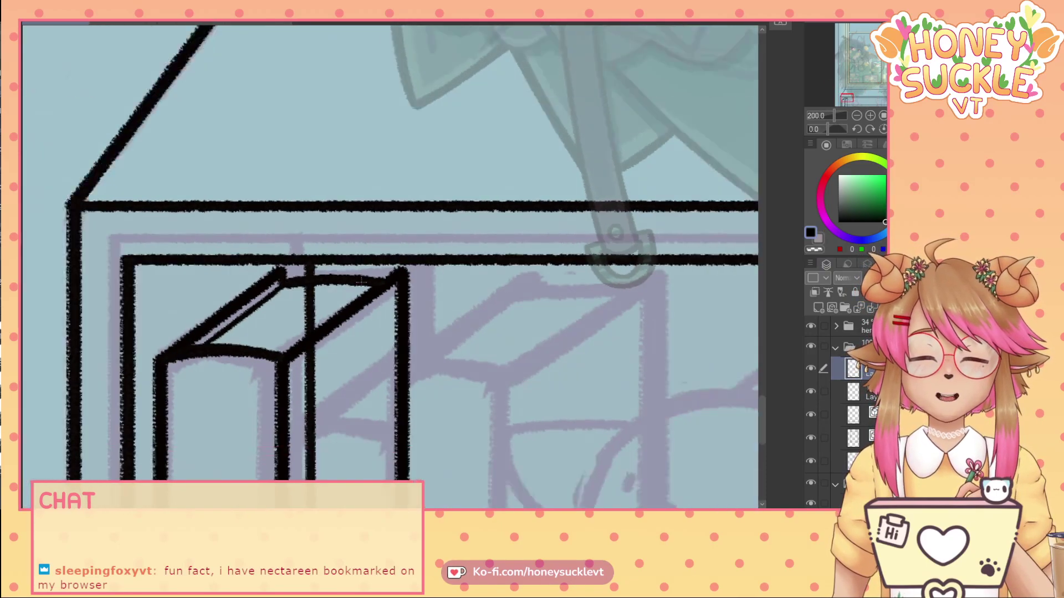
pyautogui.scroll(-4, 360, 282)
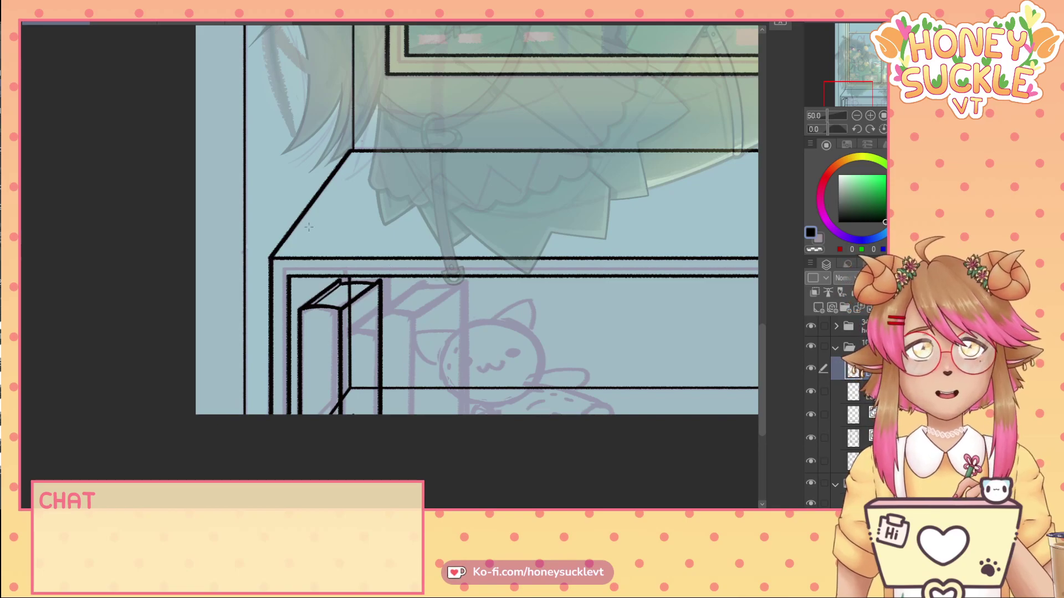
# - Thicken the inner cover line on top of the first book with a second slanted stroke
pyautogui.scroll(5, 349, 282)
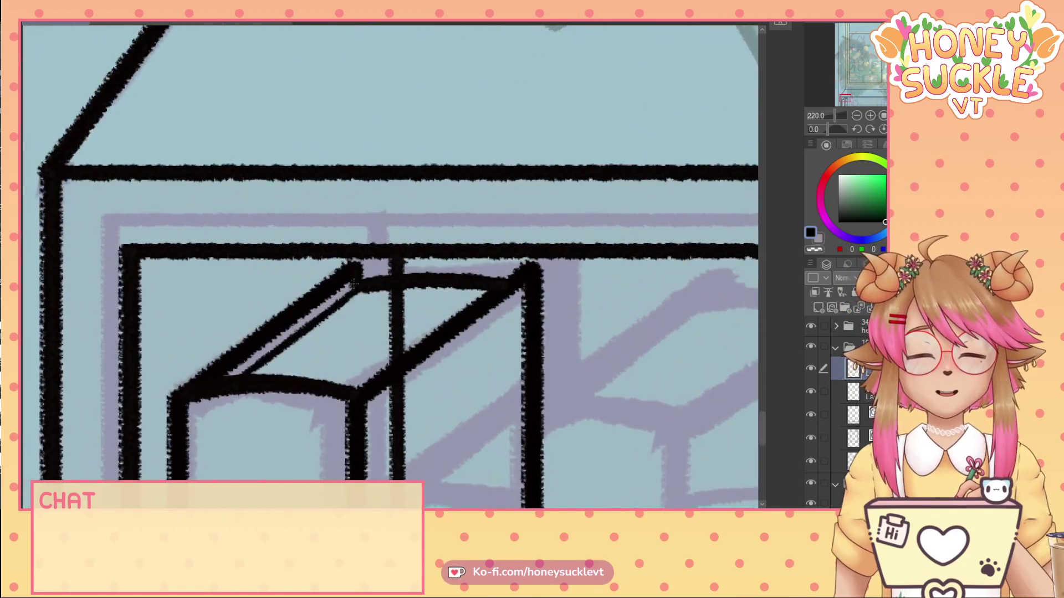
pyautogui.moveTo(355, 284); pyautogui.dragTo(248, 375)
pyautogui.hotkey('ctrl', 'z')
pyautogui.moveTo(355, 285); pyautogui.dragTo(255, 374)
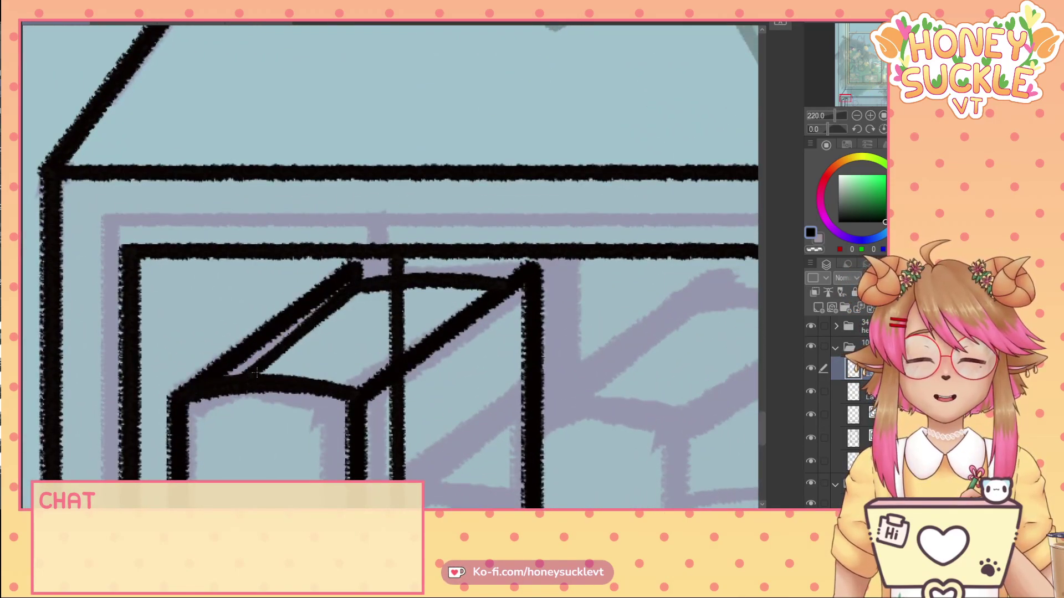
pyautogui.hotkey('ctrl', 'z')
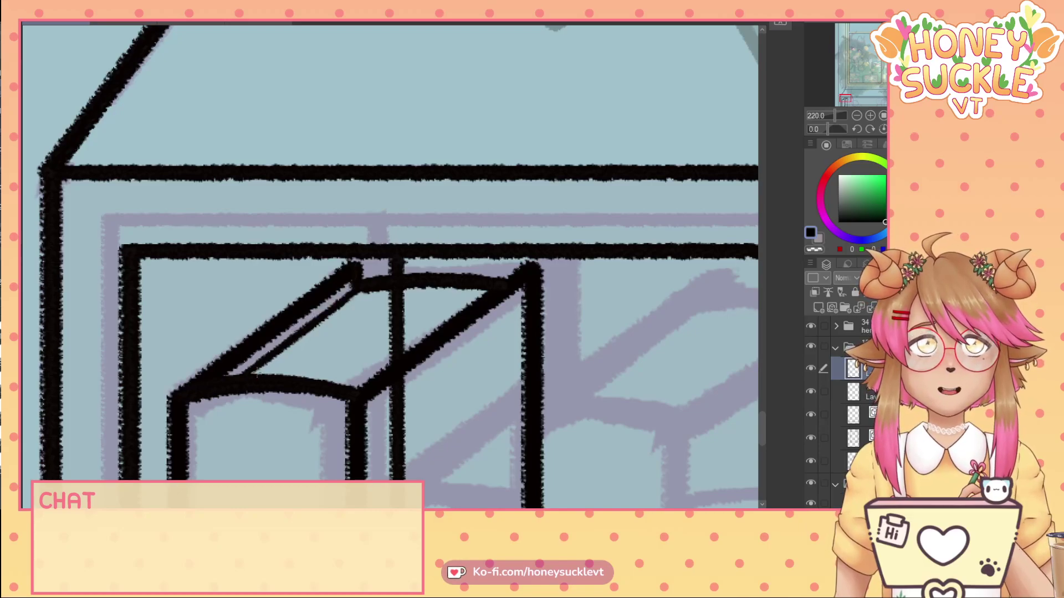
pyautogui.moveTo(369, 287); pyautogui.dragTo(250, 377)
pyautogui.hotkey('ctrl', 'z')
pyautogui.hotkey('ctrl', 'z')
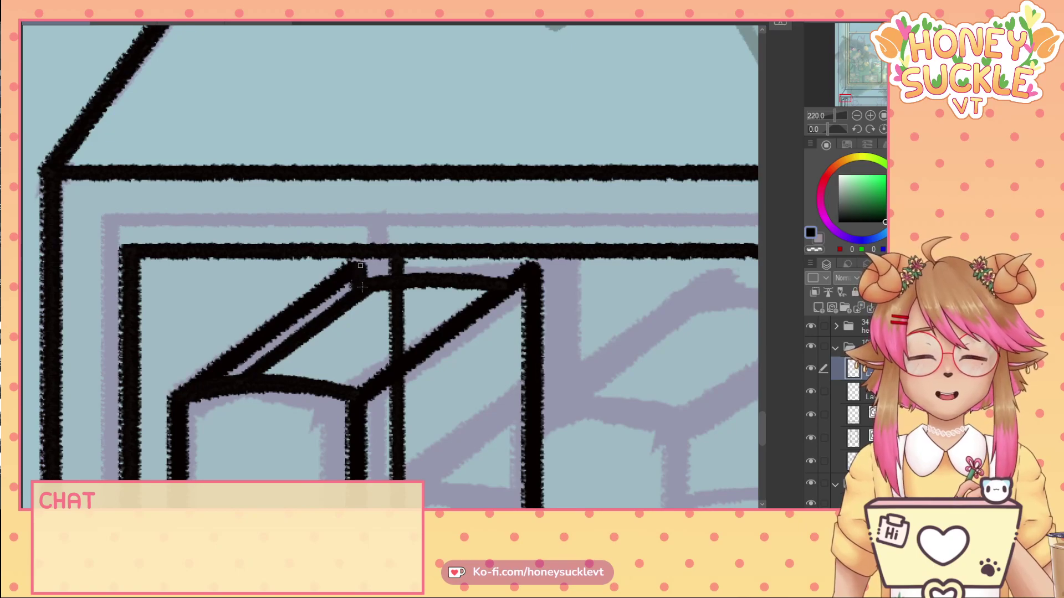
pyautogui.scroll(-4, 497, 244)
pyautogui.scroll(-3, 497, 244)
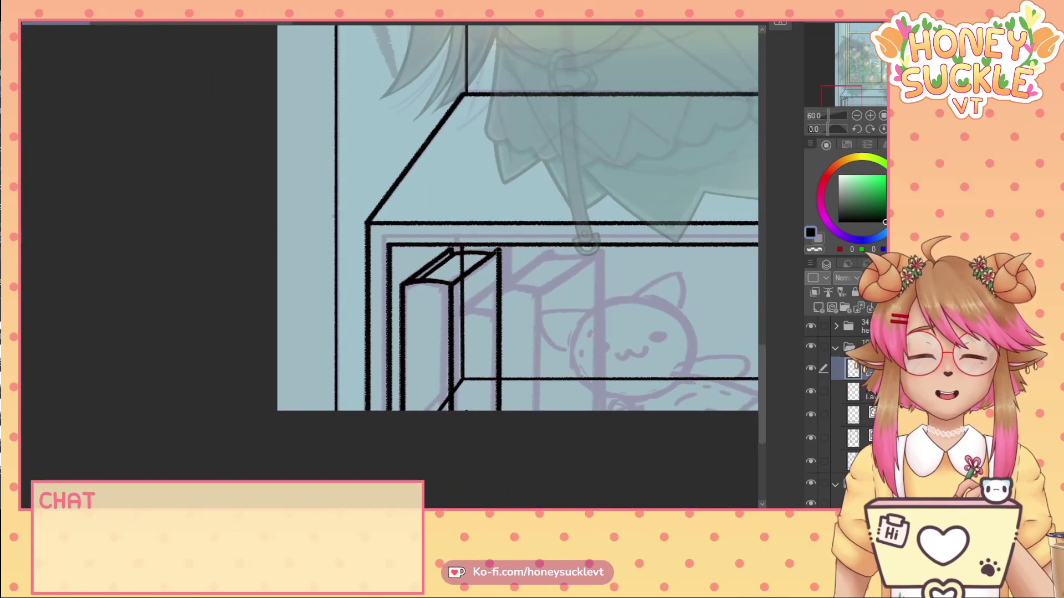
# - Paste a copy of the first book's line art and place it lower, just beside the original, as the second book
pyautogui.click(811, 369)
pyautogui.click(812, 369)
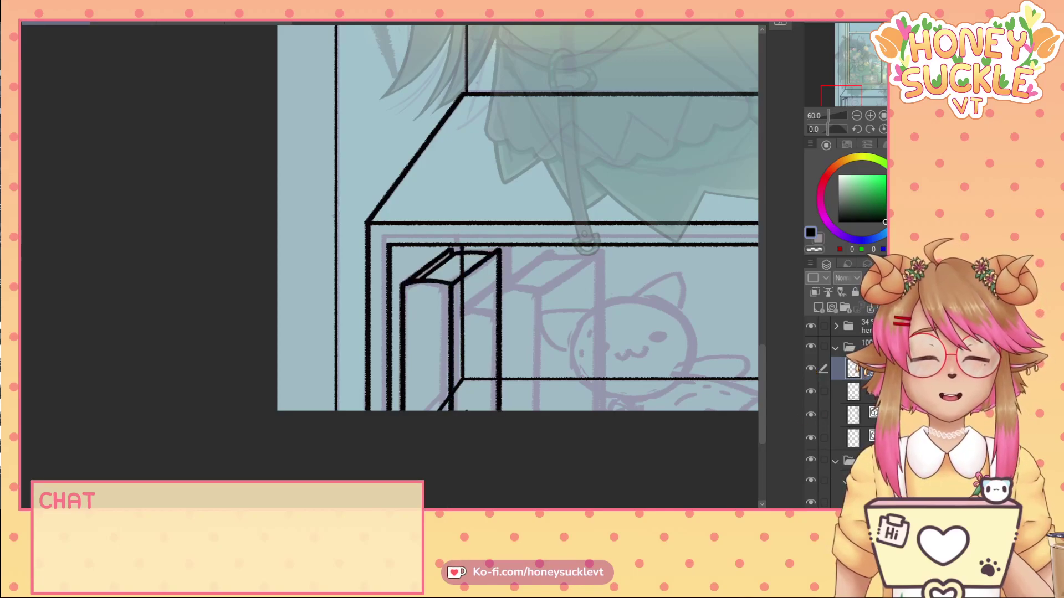
pyautogui.moveTo(497, 506); pyautogui.dragTo(544, 504)
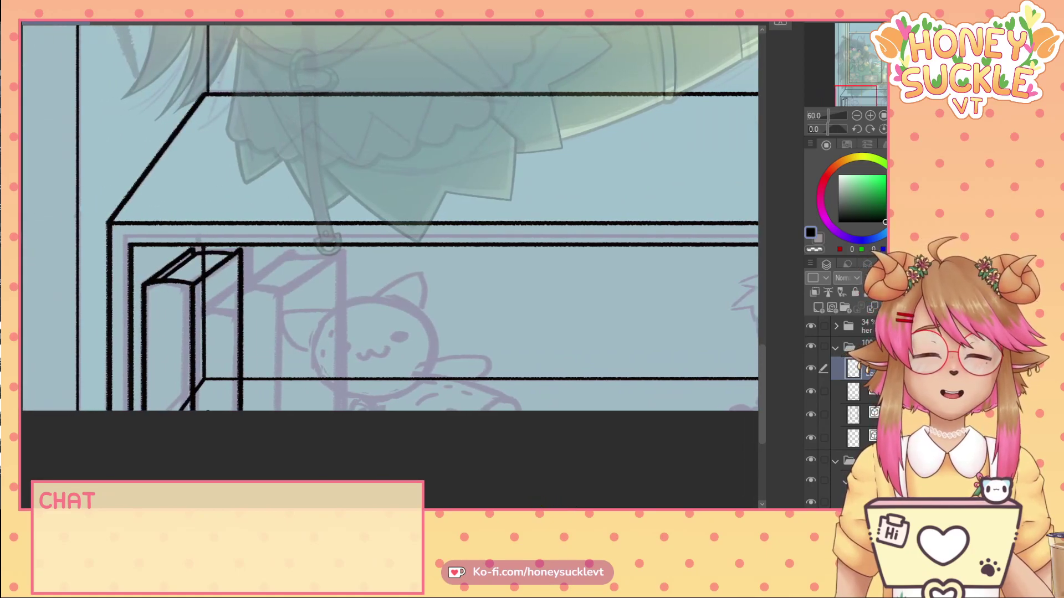
pyautogui.hotkey('ctrl', 'v')
pyautogui.moveTo(191, 332); pyautogui.dragTo(250, 360)
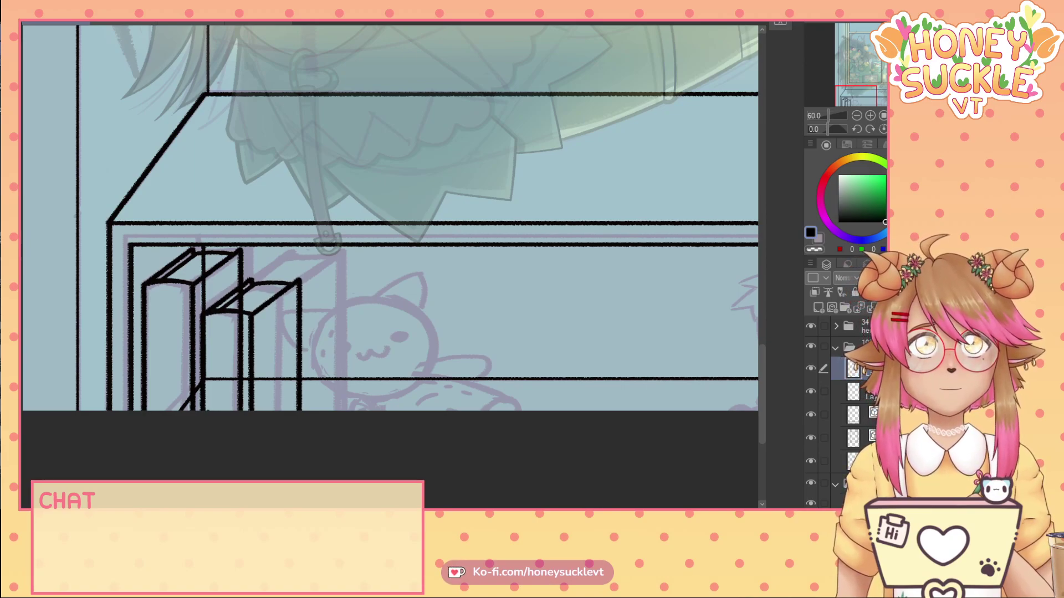
# - Paste another copy of the book beside the second one and nudge it slightly left as the third book
pyautogui.hotkey('ctrl', 'v')
pyautogui.moveTo(250, 360); pyautogui.dragTo(301, 337)
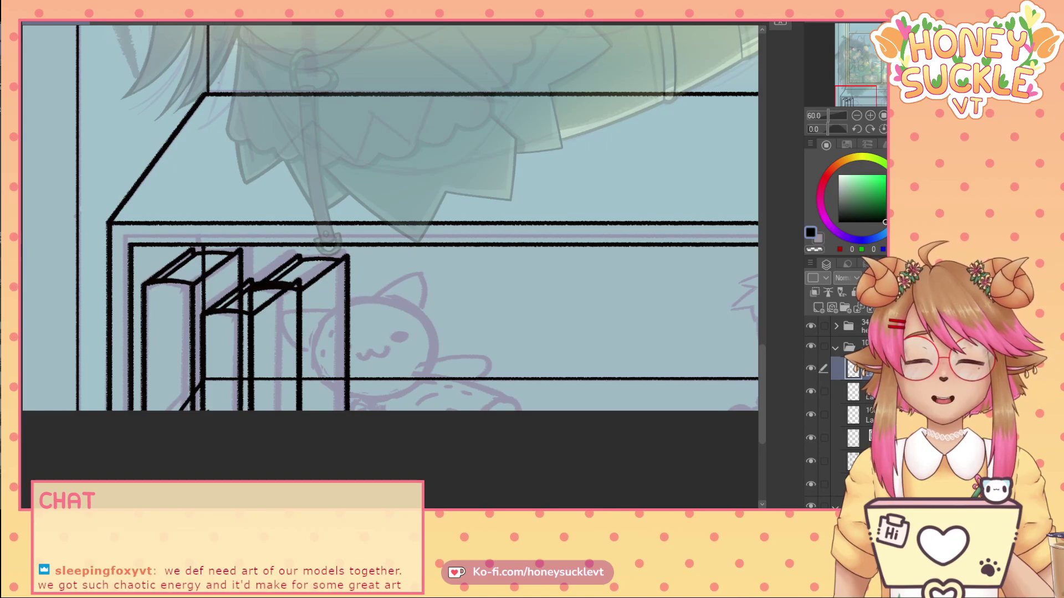
pyautogui.press('Left')
pyautogui.press('Left')
pyautogui.press('Left')
pyautogui.press('Left')
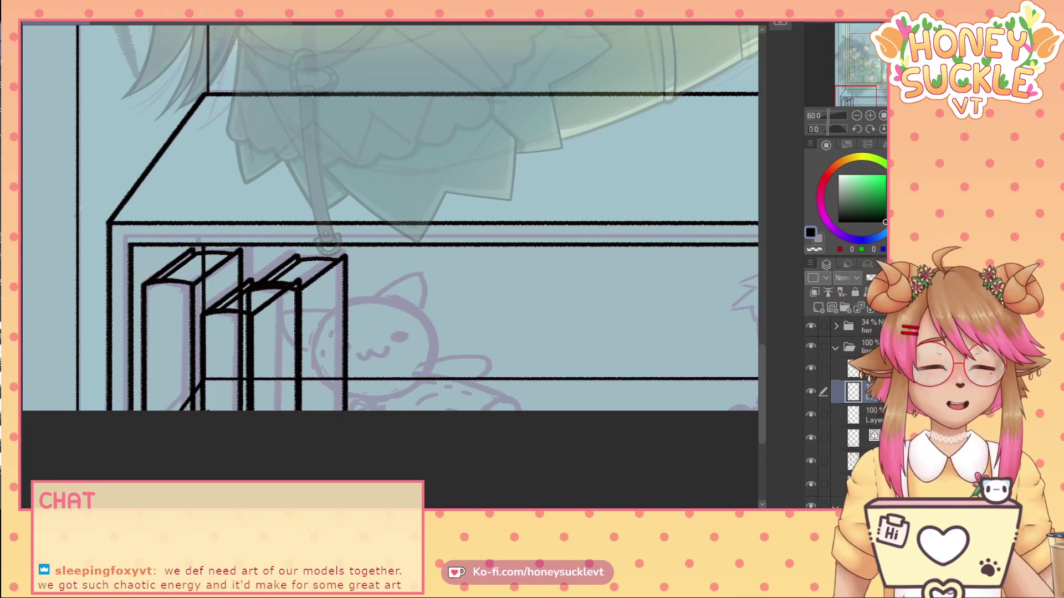
# - Erase the second book's lines where they overlap the third book's spine
pyautogui.moveTo(253, 320); pyautogui.dragTo(249, 393)
pyautogui.moveTo(271, 308); pyautogui.dragTo(288, 358)
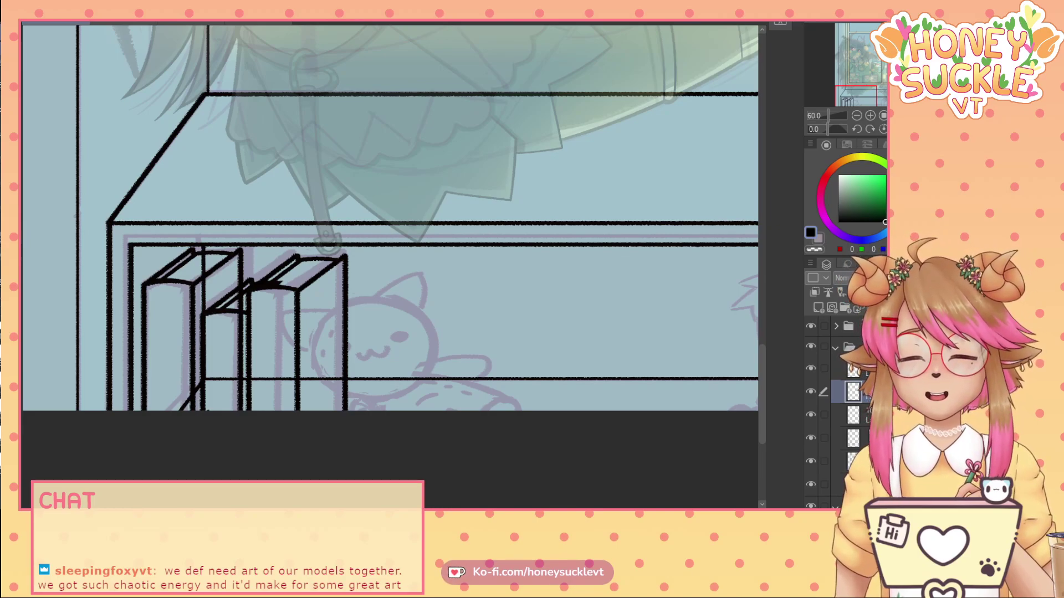
pyautogui.scroll(4, 283, 288)
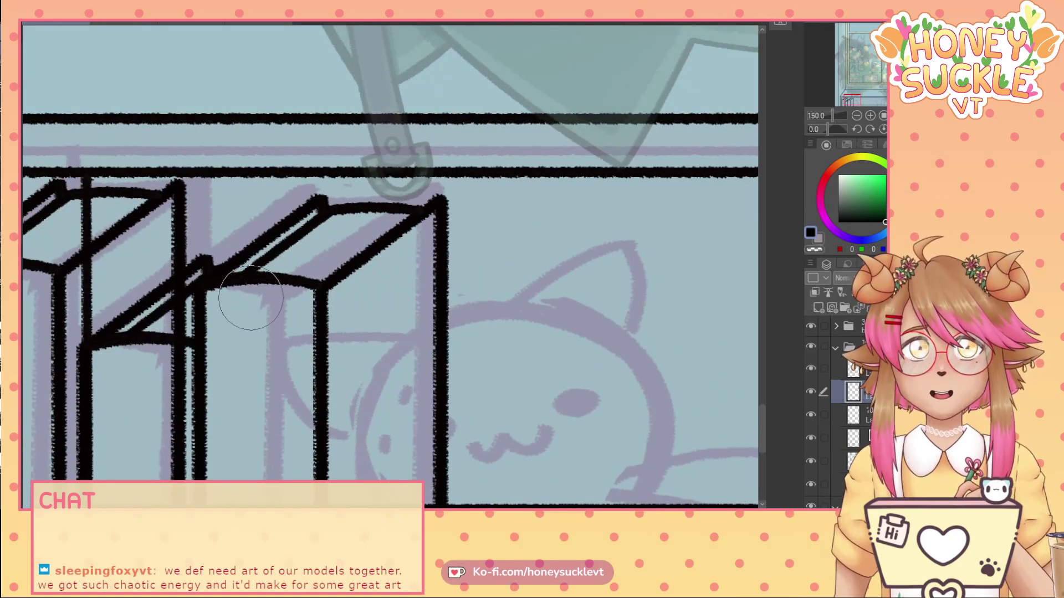
pyautogui.scroll(-3, 244, 291)
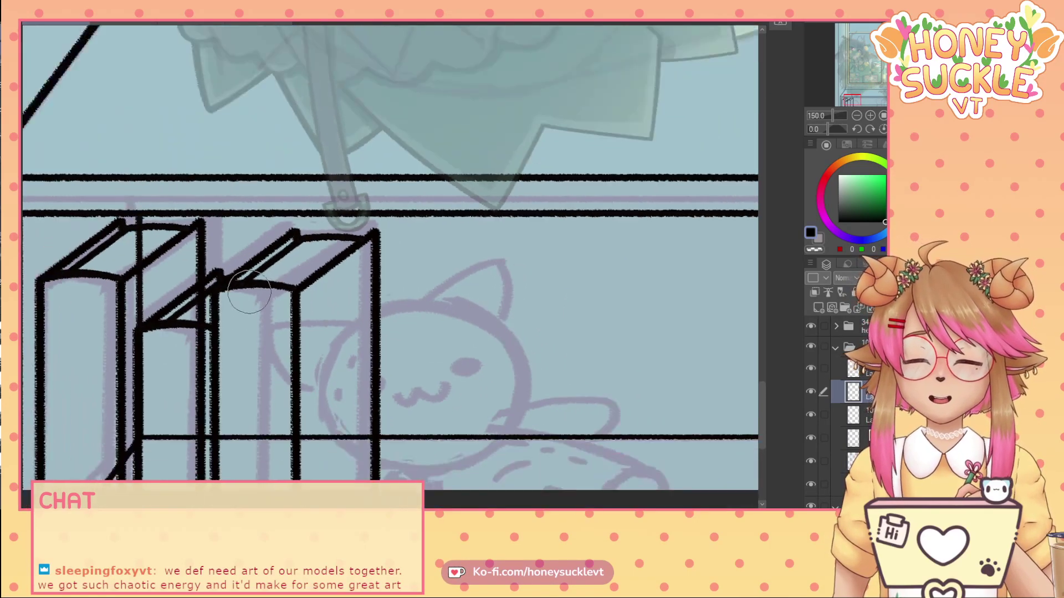
pyautogui.scroll(-2, 255, 282)
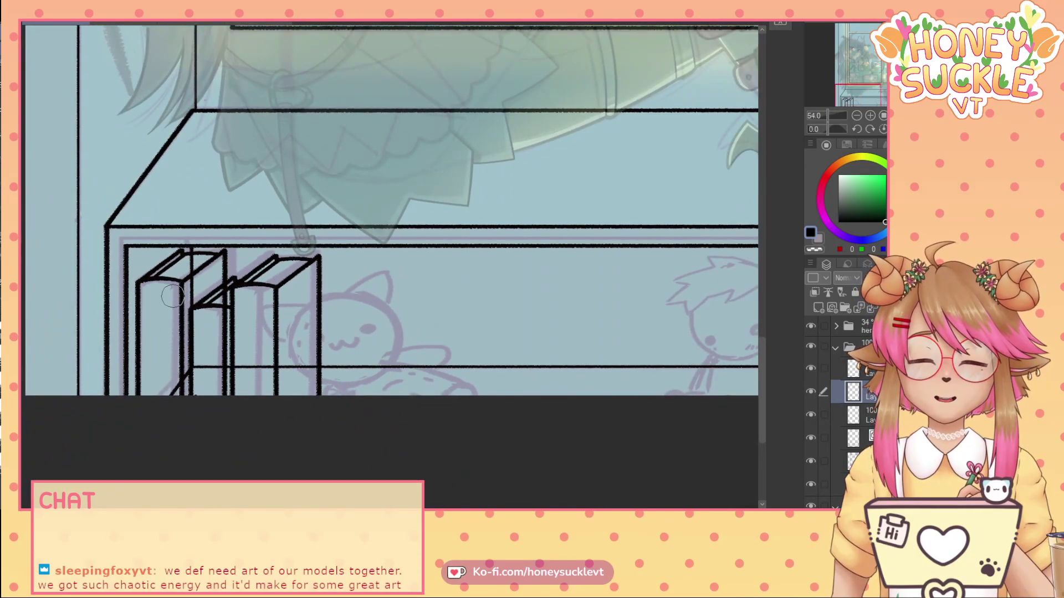
# - Nudge the third book's layer down slightly so its top sits lower beneath the shelf edge
pyautogui.click(844, 424)
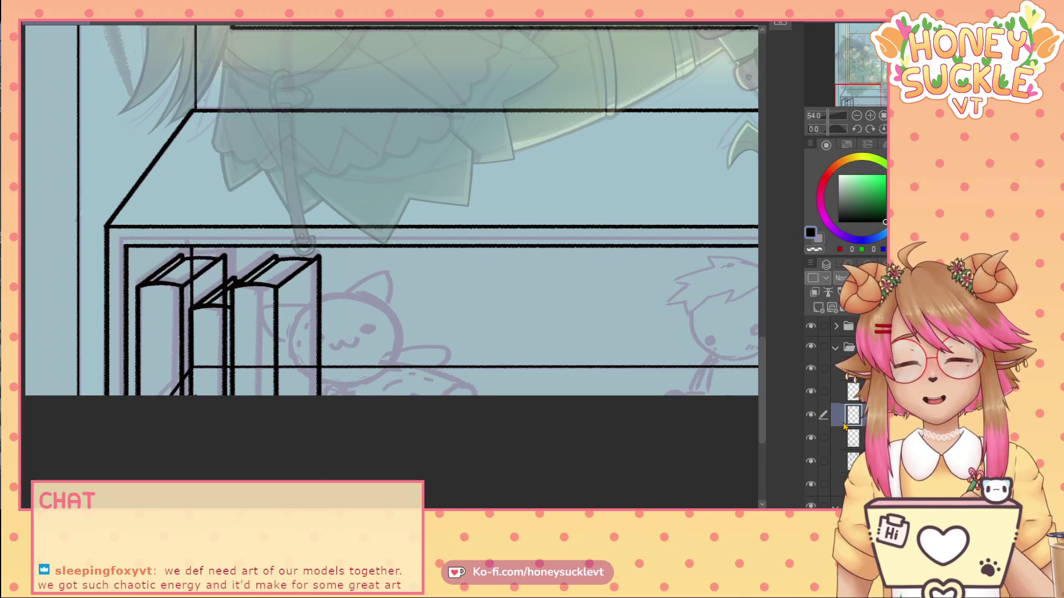
pyautogui.click(850, 370)
pyautogui.press('Down')
pyautogui.press('Down')
pyautogui.press('Down')
pyautogui.press('Down')
pyautogui.press('Down')
pyautogui.press('Down')
pyautogui.press('Down')
pyautogui.press('Down')
pyautogui.press('Down')
pyautogui.press('Down')
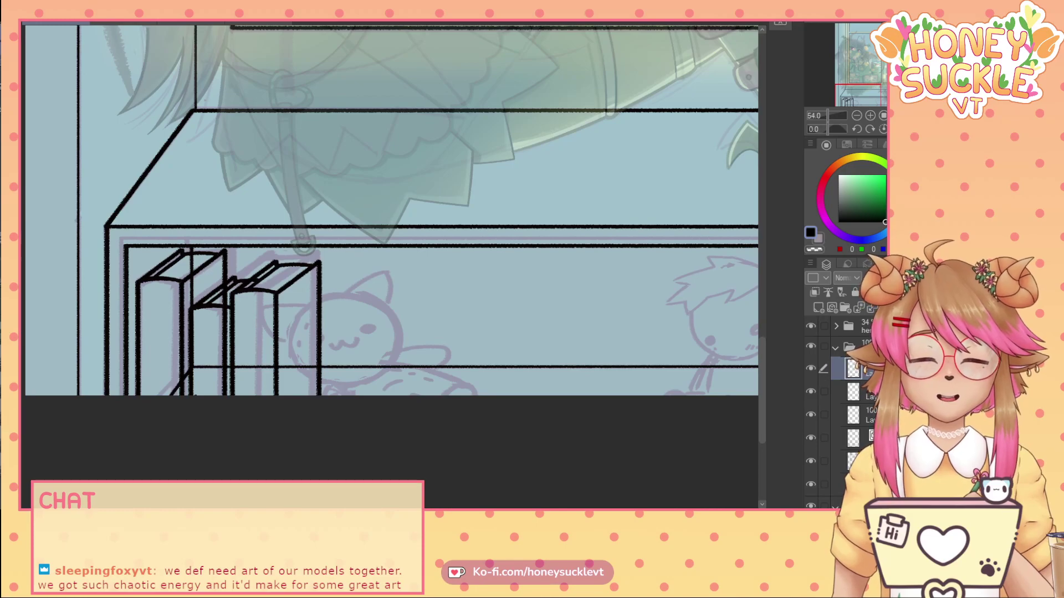
# - Rename the first book's layer as "book p"
pyautogui.scroll(5, 205, 266)
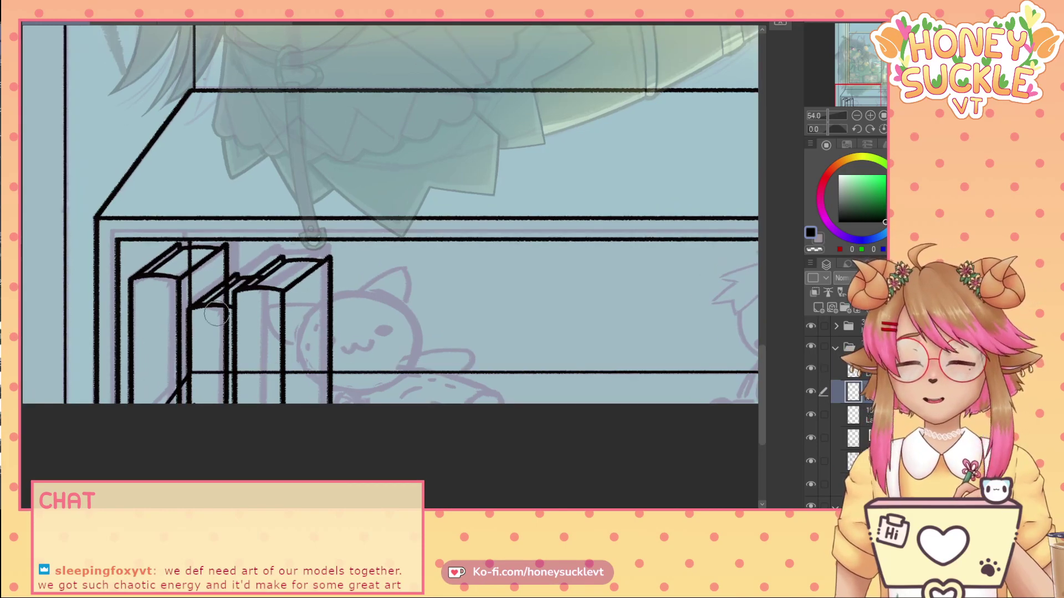
pyautogui.scroll(-2, 259, 308)
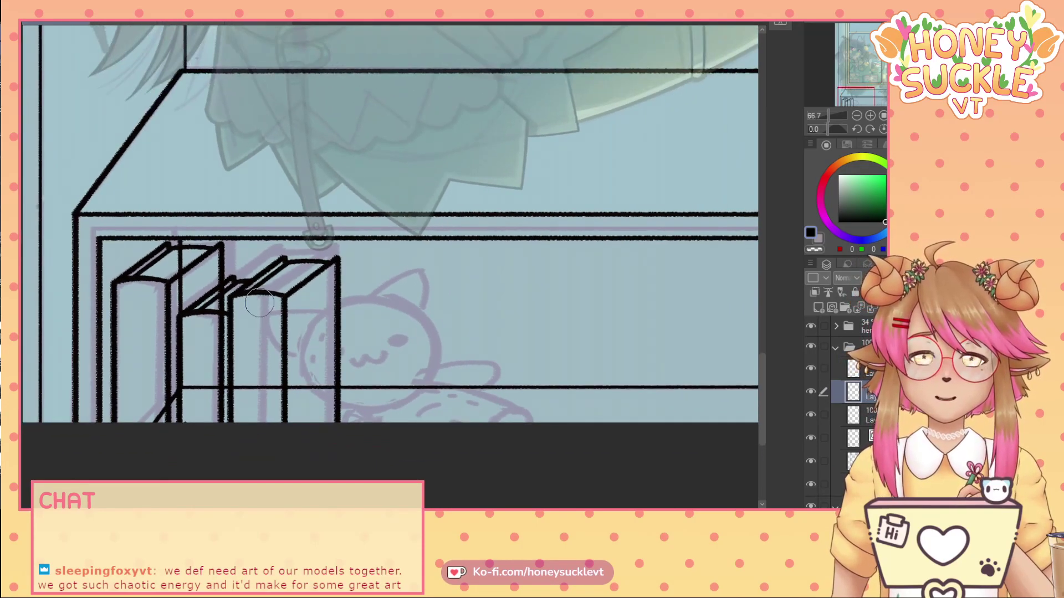
pyautogui.click(879, 421)
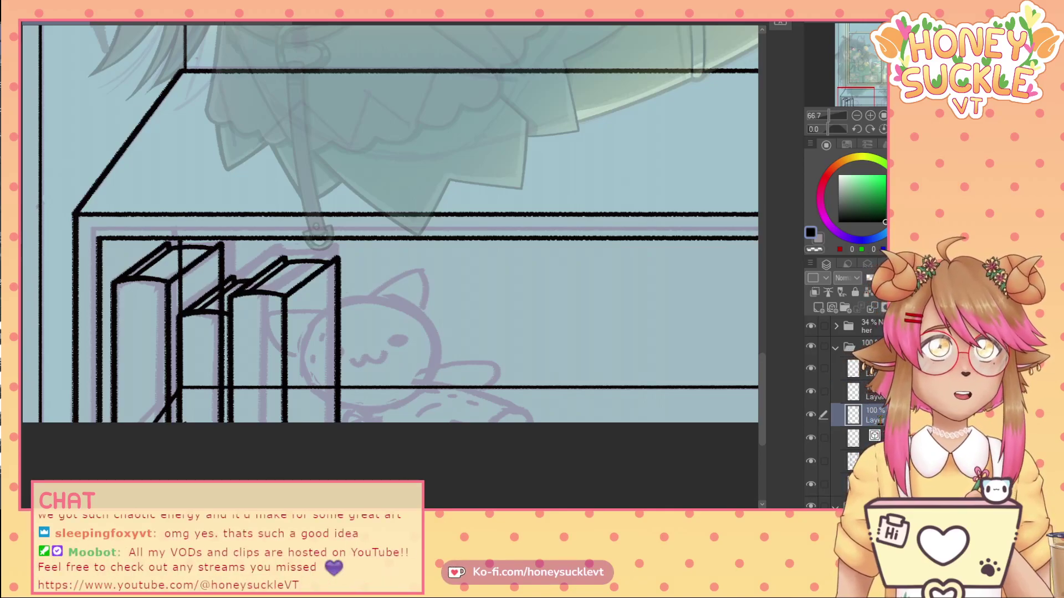
pyautogui.write('book p')
pyautogui.press('Return')
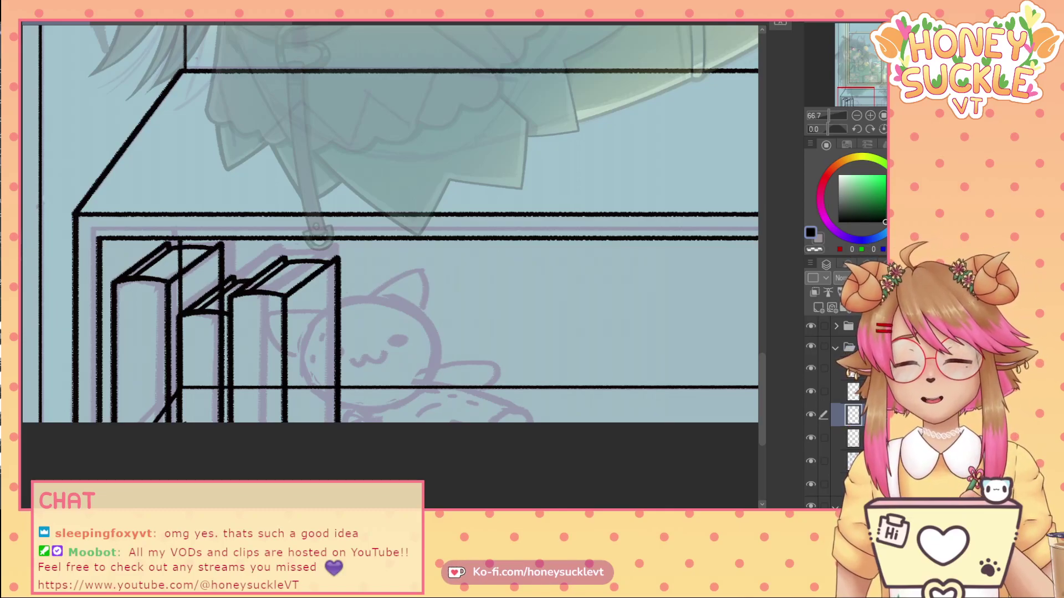
# - Place another copy of the book beside the third one as the fourth book and raise it slightly
pyautogui.hscroll(4, 390, 224)
pyautogui.hscroll(-1, 390, 224)
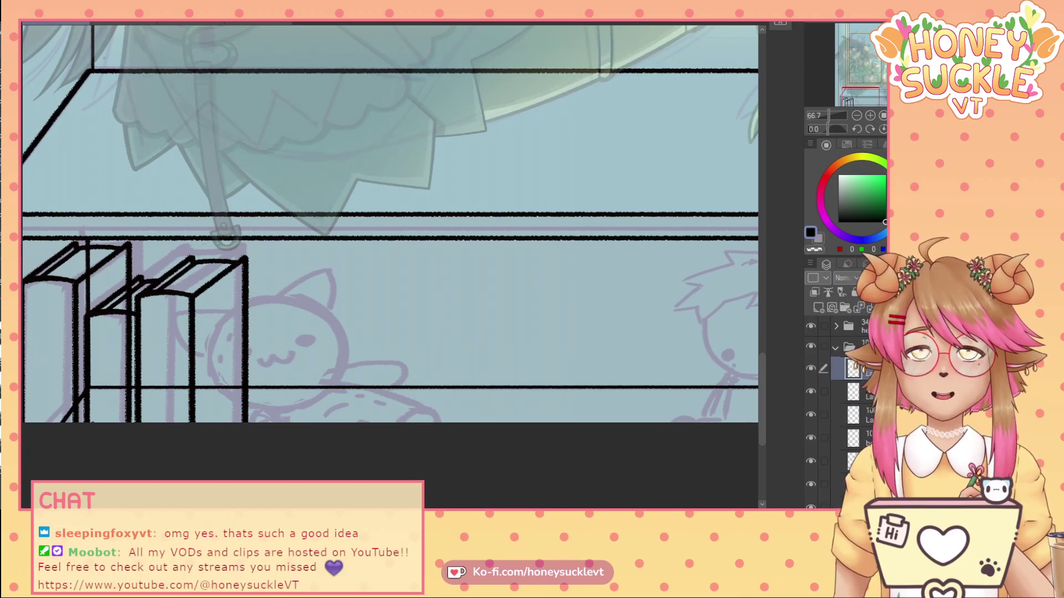
pyautogui.moveTo(193, 333); pyautogui.dragTo(258, 333)
pyautogui.press('Up')
pyautogui.press('Up')
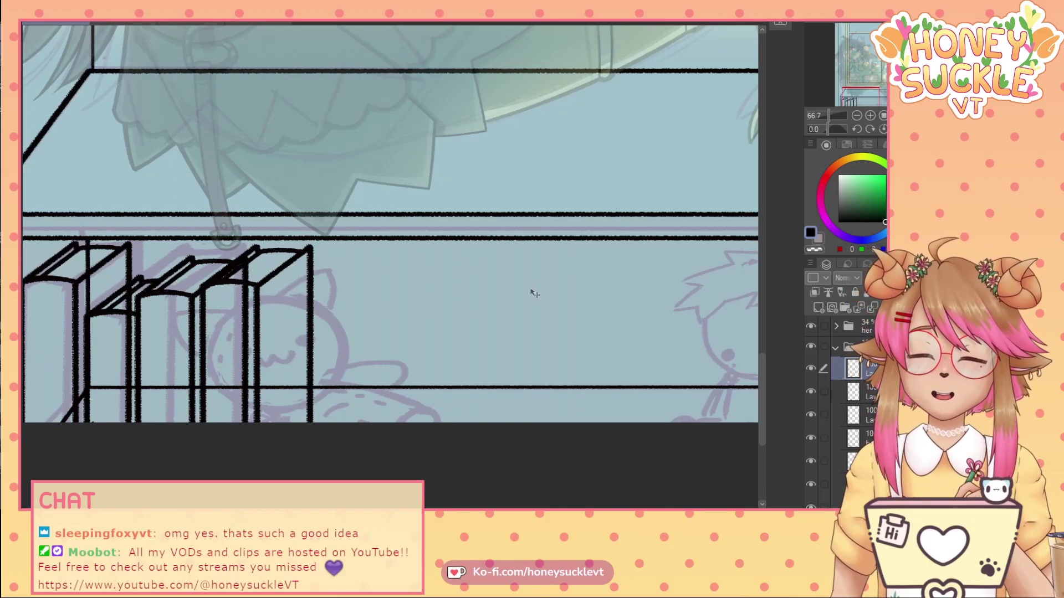
# - Nudge the fourth book left until its spine edge meets the third book's spine edge
pyautogui.press('Left')
pyautogui.press('Left')
pyautogui.press('Left')
pyautogui.press('Left')
pyautogui.press('Left')
pyautogui.press('Left')
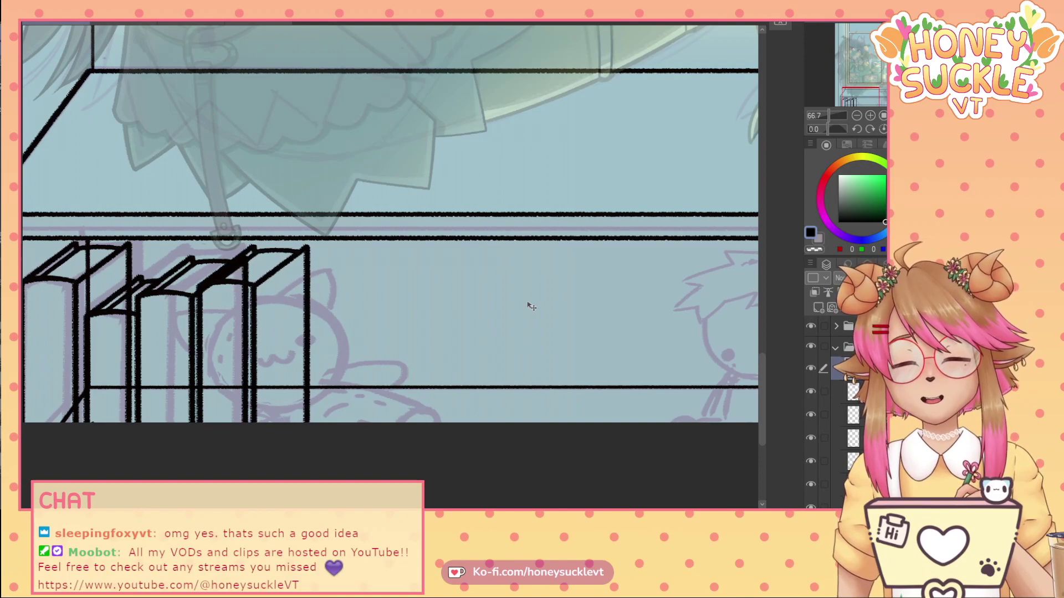
pyautogui.press('Left')
pyautogui.press('Left')
pyautogui.press('Left')
pyautogui.press('Left')
pyautogui.press('Left')
pyautogui.press('Left')
pyautogui.press('Left')
pyautogui.press('Left')
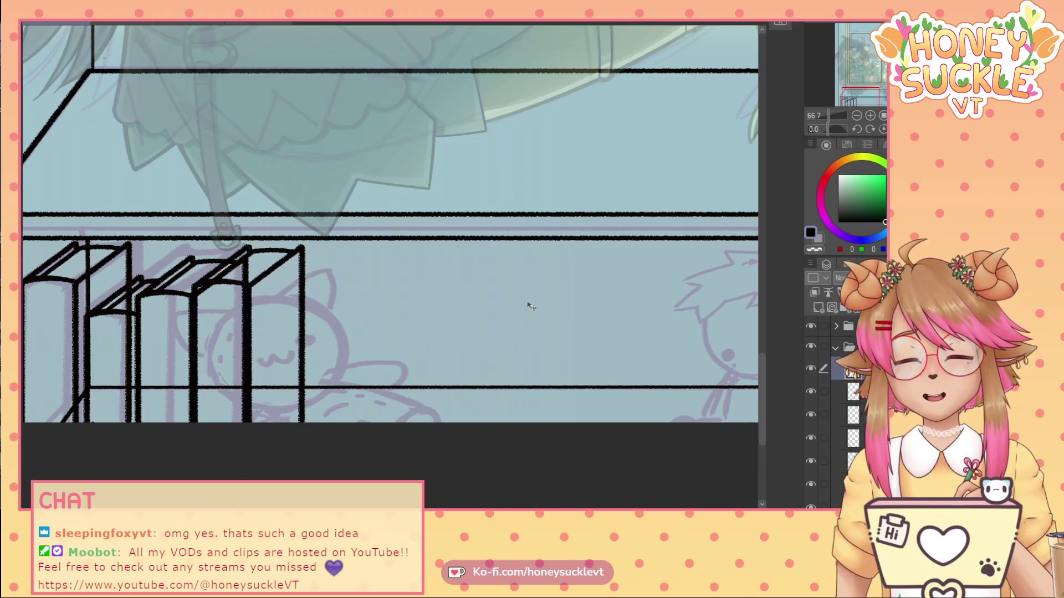
pyautogui.press('Left')
pyautogui.press('Left')
pyautogui.press('Left')
pyautogui.press('Left')
pyautogui.press('Left')
pyautogui.press('Left')
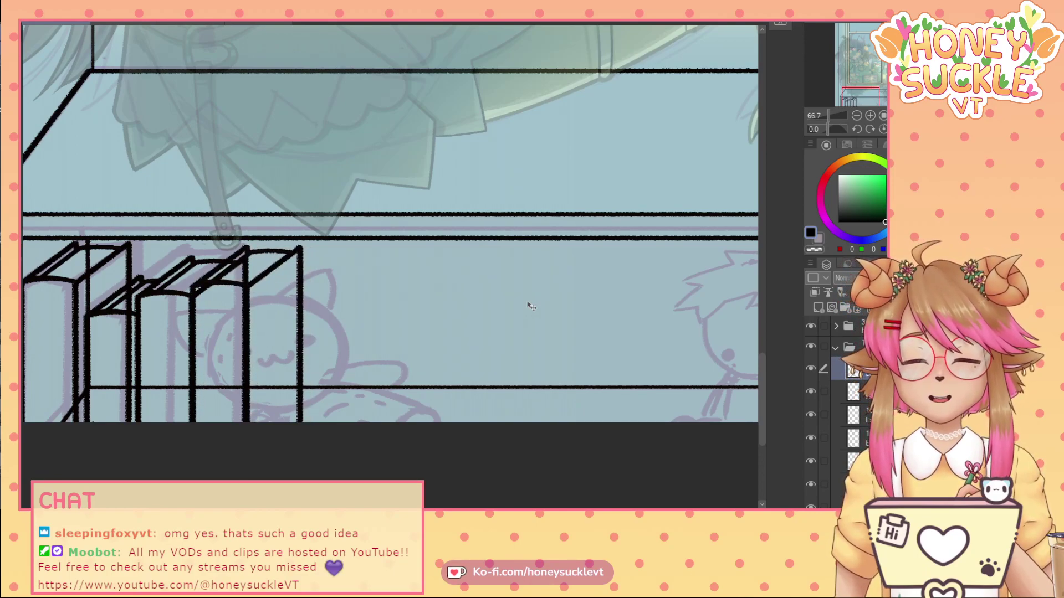
# - Erase the third book's lines that show through the fourth book's spine
pyautogui.scroll(-5, 527, 308)
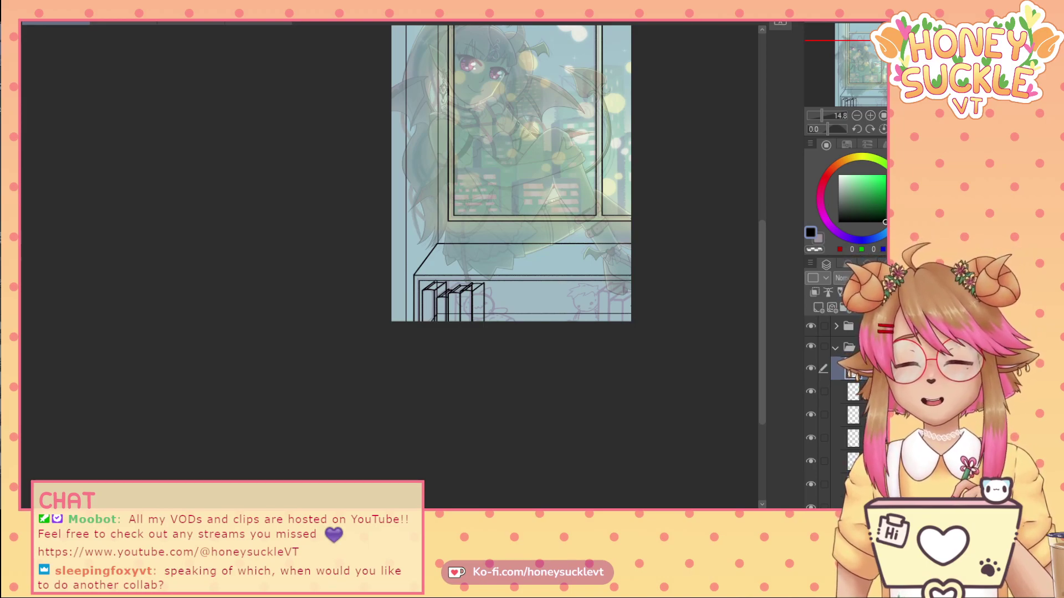
pyautogui.scroll(8, 454, 228)
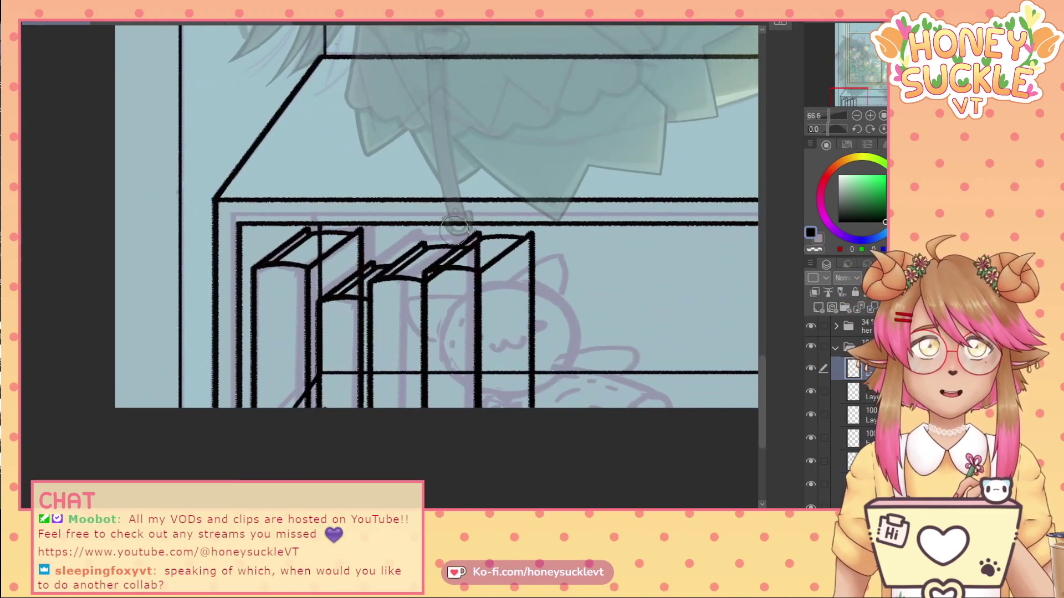
pyautogui.scroll(1, 455, 229)
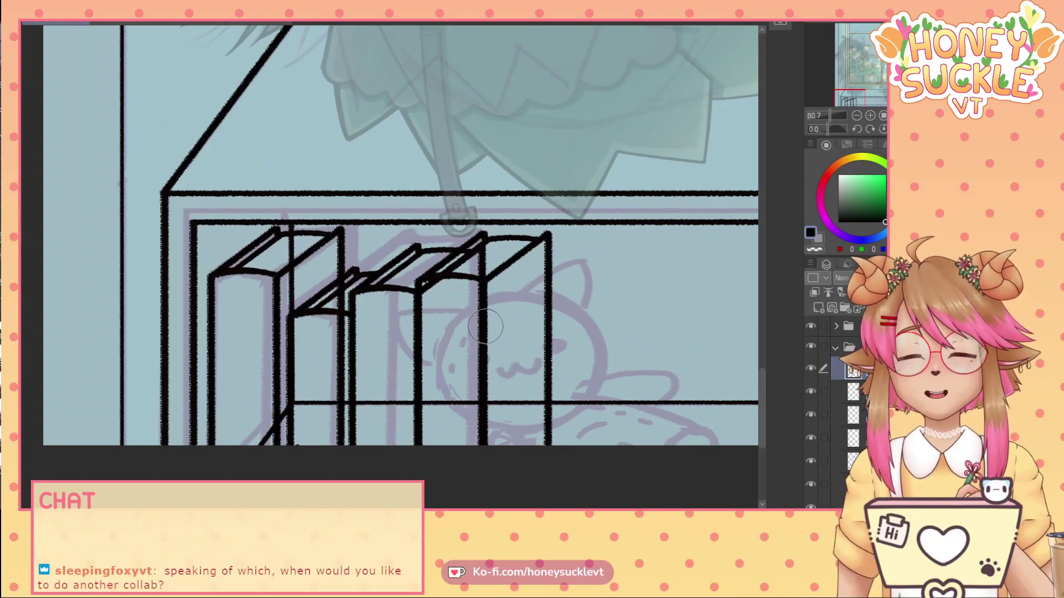
pyautogui.click(862, 393)
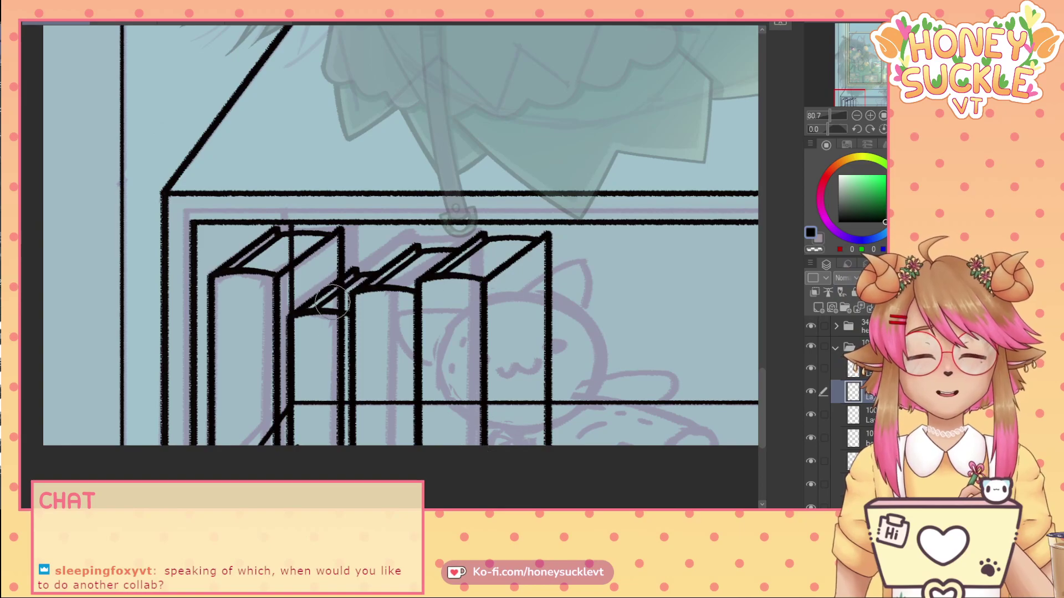
pyautogui.scroll(-10, 474, 457)
pyautogui.scroll(-4, 519, 253)
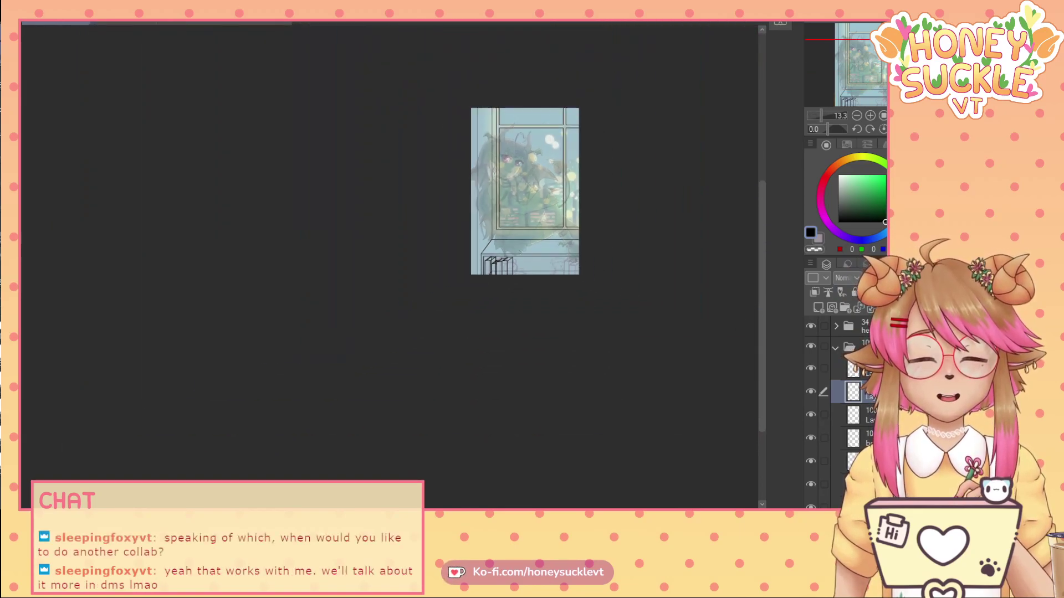
pyautogui.scroll(7, 532, 188)
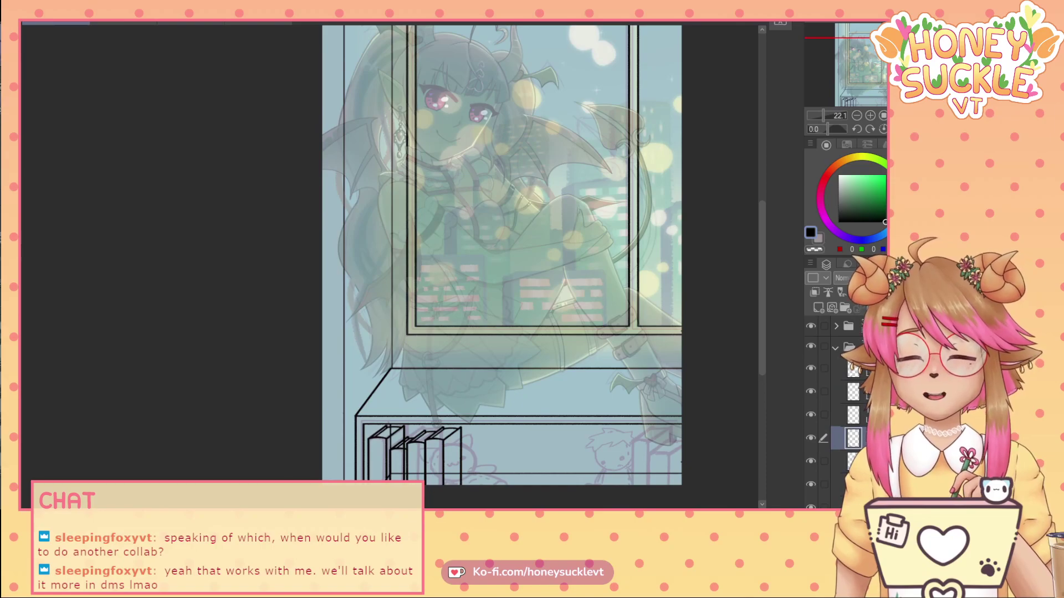
pyautogui.moveTo(378, 469); pyautogui.dragTo(557, 209)
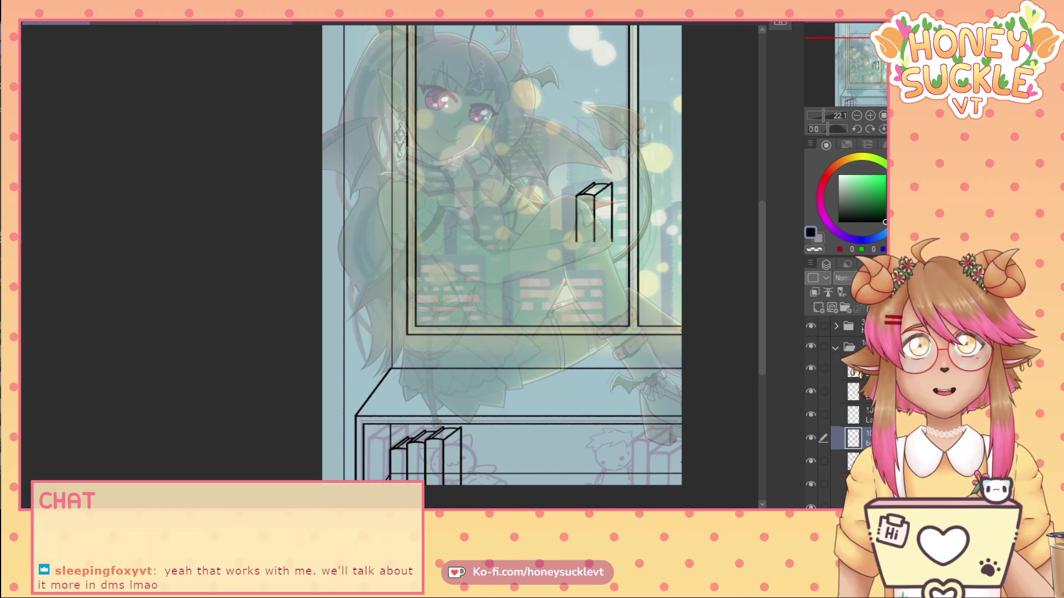
pyautogui.moveTo(594, 213); pyautogui.dragTo(386, 458)
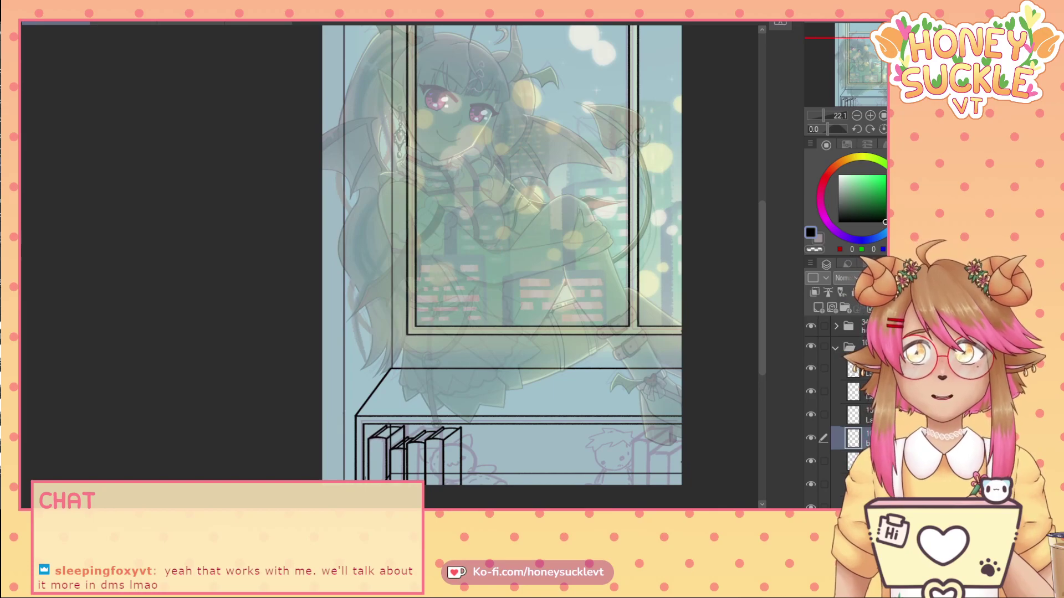
# - Duplicate the first book and move the copy across the shelf onto the sketched books beside the spiky-haired plushie
pyautogui.hscroll(3, 501, 254)
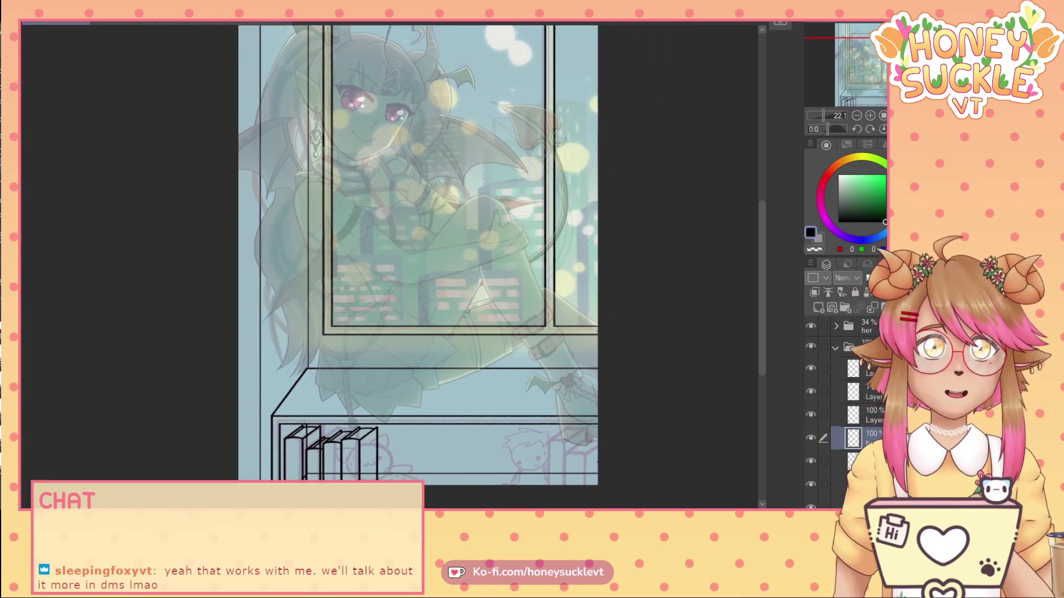
pyautogui.moveTo(762, 297); pyautogui.dragTo(764, 318)
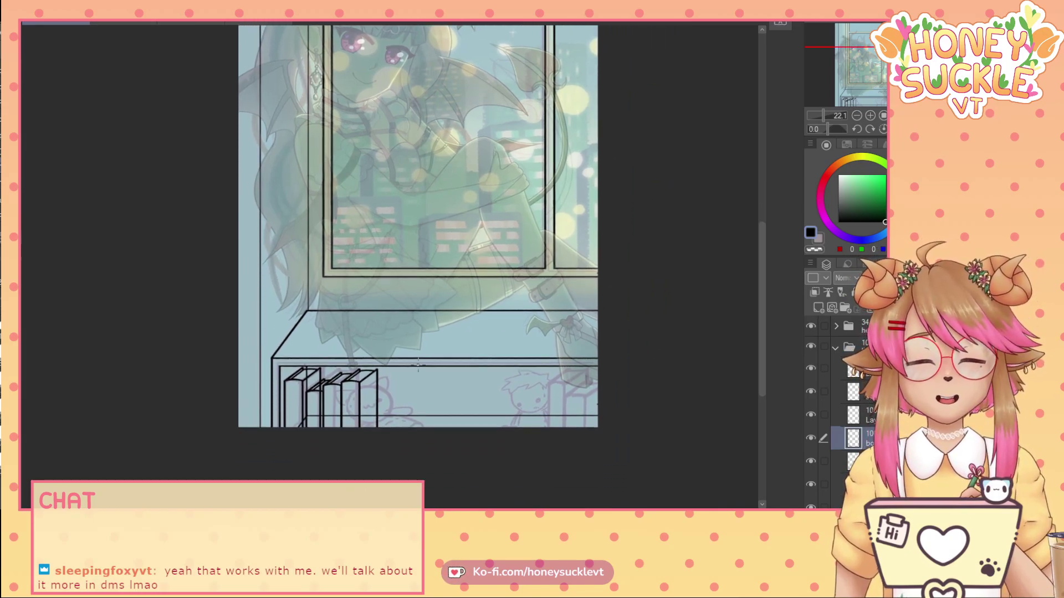
pyautogui.scroll(2, 380, 415)
pyautogui.scroll(2, 379, 416)
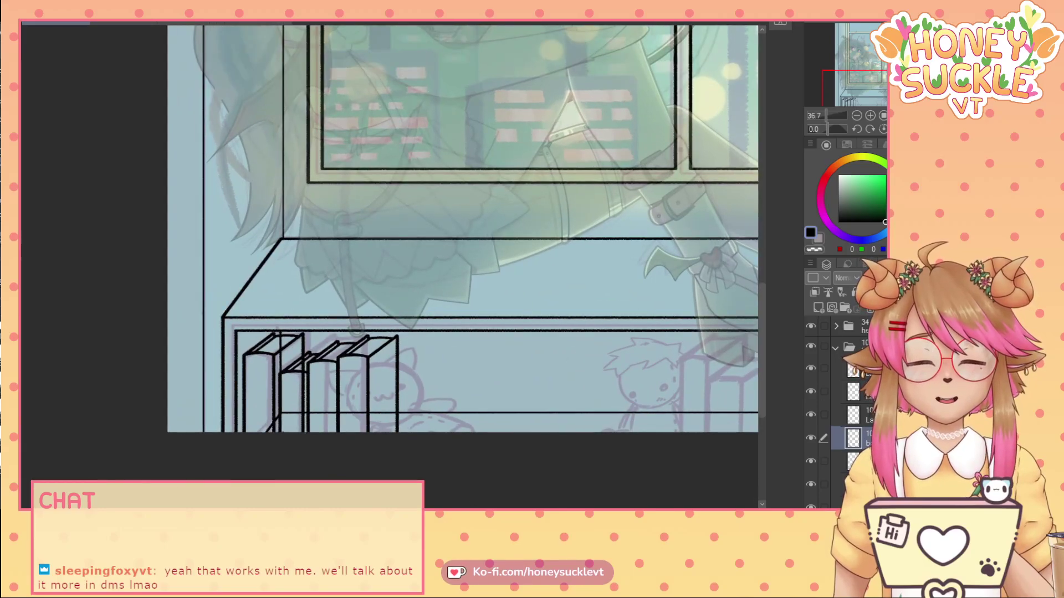
pyautogui.hscroll(3, 415, 227)
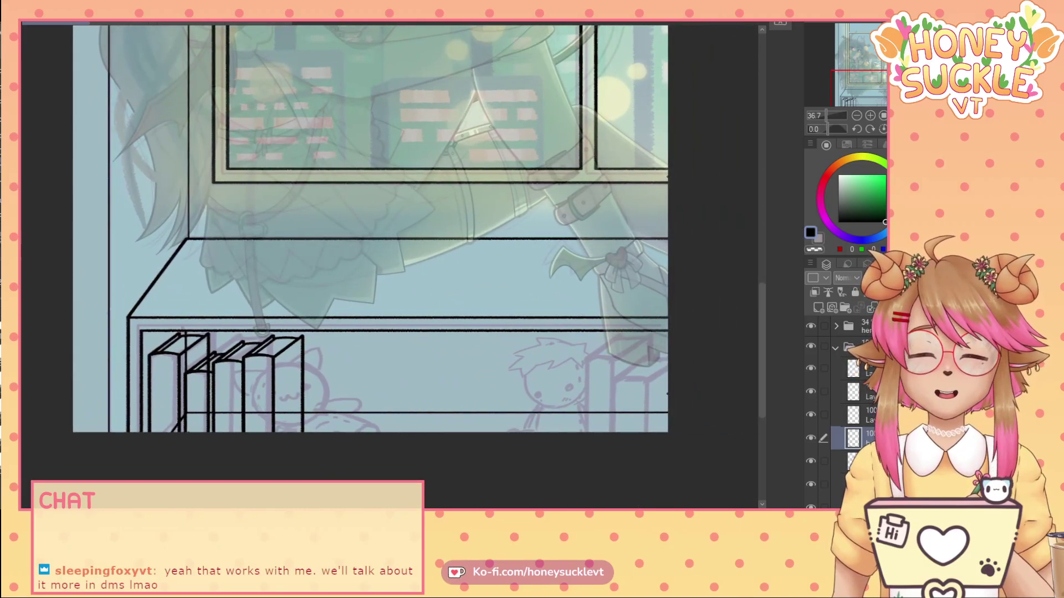
pyautogui.hotkey('shift', 'Right')
pyautogui.hotkey('shift', 'Right')
pyautogui.hotkey('shift', 'Right')
pyautogui.hotkey('shift', 'Right')
pyautogui.hotkey('shift', 'Right')
pyautogui.hotkey('shift', 'Right')
pyautogui.hotkey('shift', 'Right')
pyautogui.hotkey('shift', 'Right')
pyautogui.hotkey('shift', 'Right')
pyautogui.hotkey('shift', 'Right')
pyautogui.hotkey('shift', 'Right')
pyautogui.hotkey('shift', 'Right')
pyautogui.hotkey('shift', 'Right')
pyautogui.hotkey('shift', 'Right')
pyautogui.hotkey('shift', 'Right')
pyautogui.hotkey('shift', 'Right')
pyautogui.hotkey('shift', 'Right')
pyautogui.hotkey('shift', 'Right')
pyautogui.hotkey('shift', 'Right')
pyautogui.hotkey('shift', 'Right')
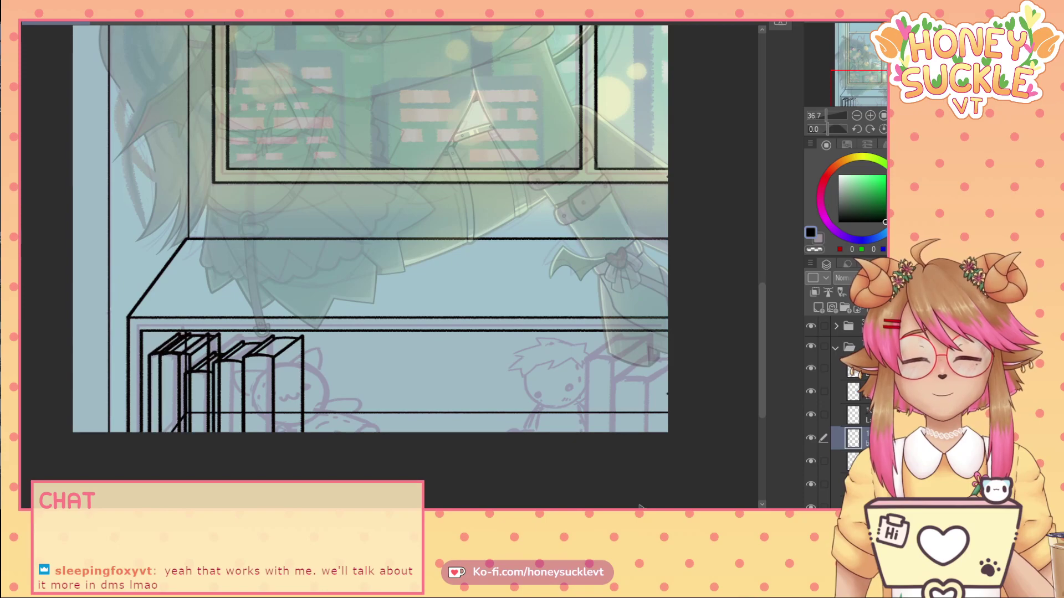
pyautogui.hotkey('shift', 'Right')
pyautogui.hotkey('shift', 'Right')
pyautogui.hotkey('shift', 'Right')
pyautogui.hotkey('shift', 'Right')
pyautogui.hotkey('shift', 'Right')
pyautogui.hotkey('shift', 'Right')
pyautogui.hotkey('shift', 'Right')
pyautogui.hotkey('shift', 'Right')
pyautogui.hotkey('shift', 'Right')
pyautogui.hotkey('shift', 'Right')
pyautogui.hotkey('shift', 'Right')
pyautogui.hotkey('shift', 'Right')
pyautogui.hotkey('shift', 'Right')
pyautogui.hotkey('shift', 'Right')
pyautogui.hotkey('shift', 'Right')
pyautogui.hotkey('shift', 'Right')
pyautogui.hotkey('shift', 'Right')
pyautogui.hotkey('shift', 'Right')
pyautogui.hotkey('shift', 'Right')
pyautogui.hotkey('shift', 'Right')
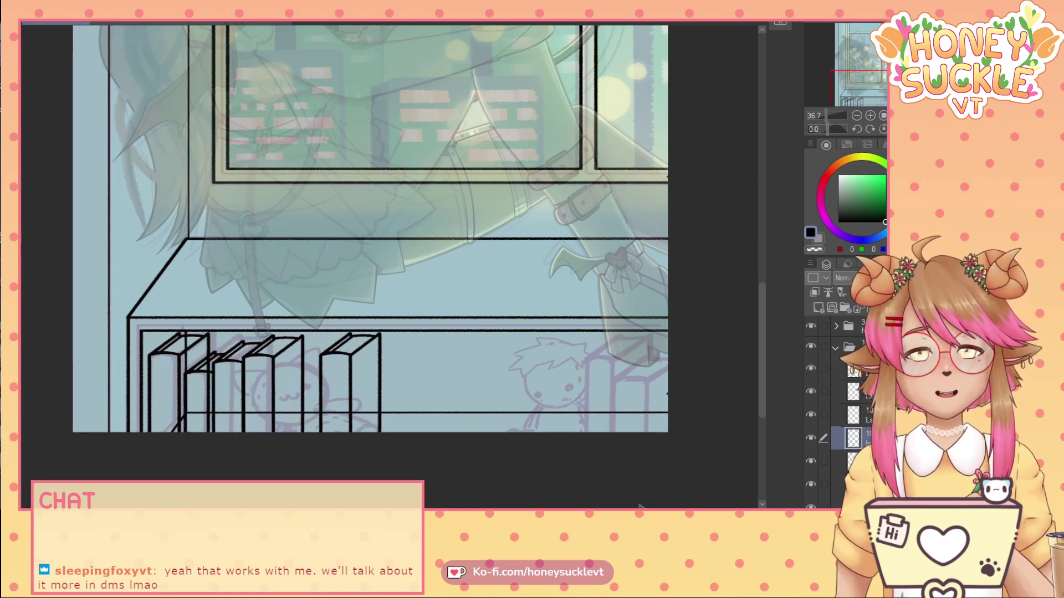
pyautogui.moveTo(436, 382); pyautogui.dragTo(618, 382)
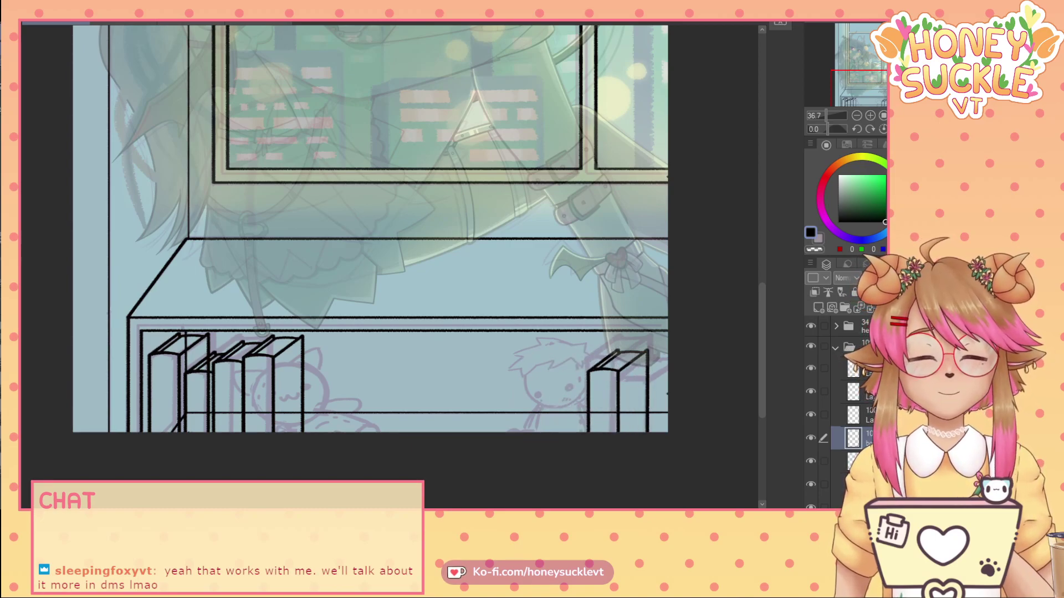
# - Paste another copy of the book and place it slightly lower, in front of the book beside the spiky-haired plushie
pyautogui.hscroll(5, 390, 266)
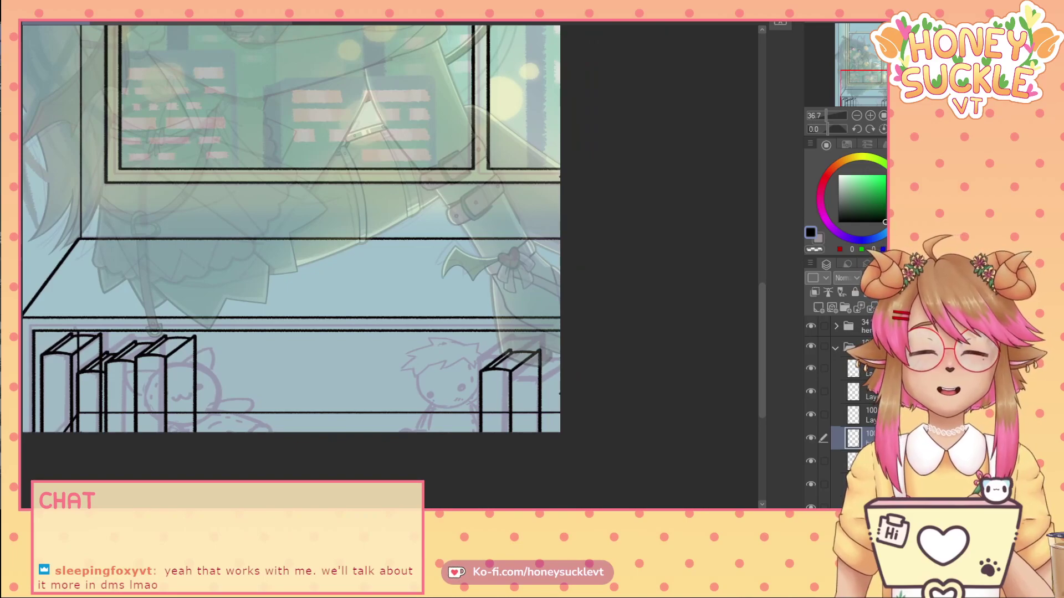
pyautogui.hotkey('ctrl', 'v')
pyautogui.moveTo(509, 382); pyautogui.dragTo(483, 399)
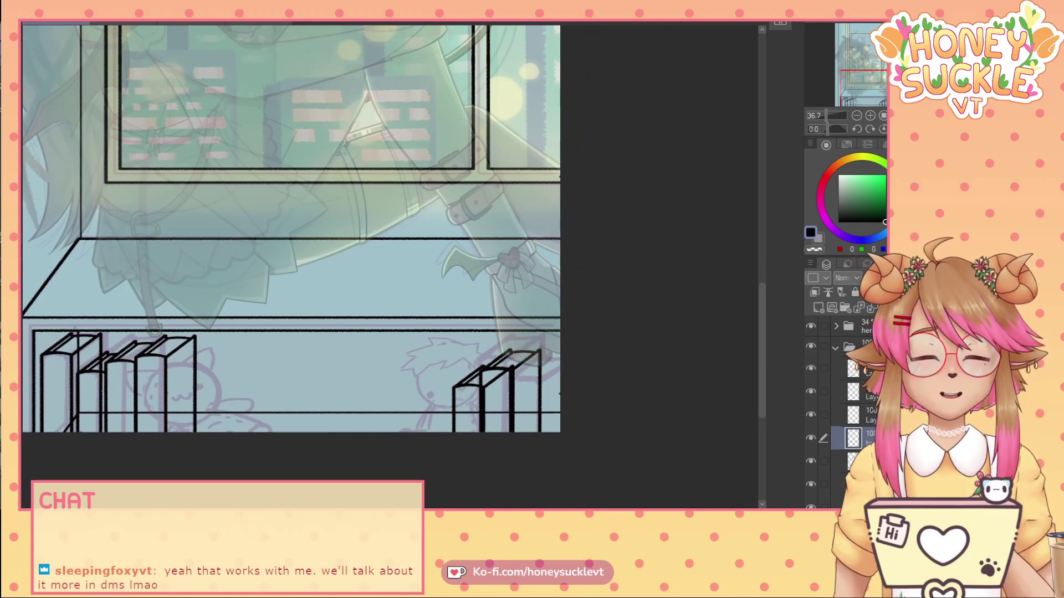
# - Shift the pasted book left so its spine stands clear of the neighbouring book's spine
pyautogui.press('Left')
pyautogui.press('Left')
pyautogui.press('Left')
pyautogui.press('Left')
pyautogui.press('Left')
pyautogui.press('Left')
pyautogui.press('Left')
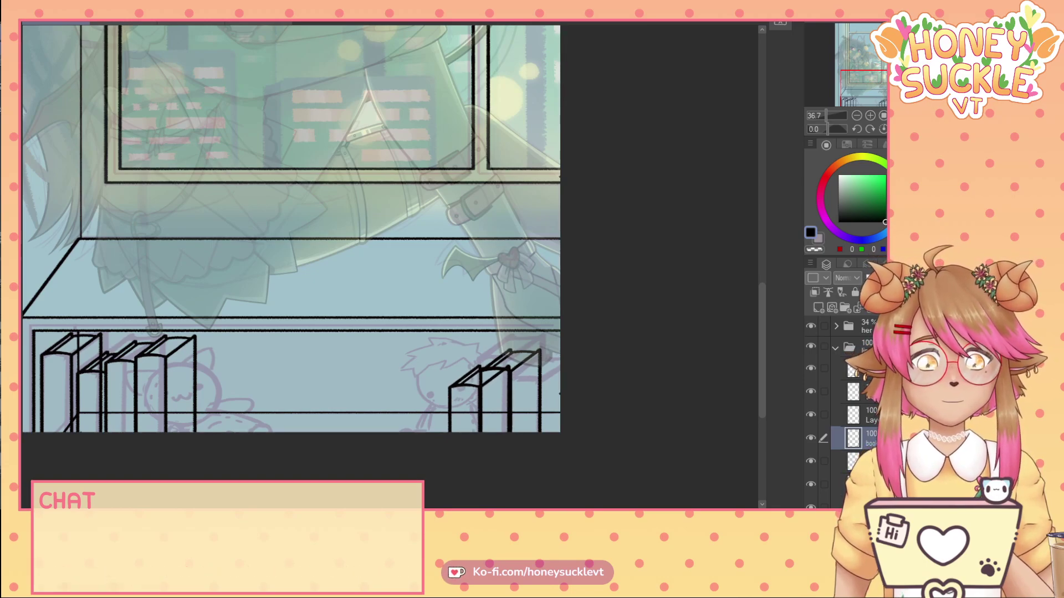
pyautogui.moveTo(478, 392); pyautogui.dragTo(472, 392)
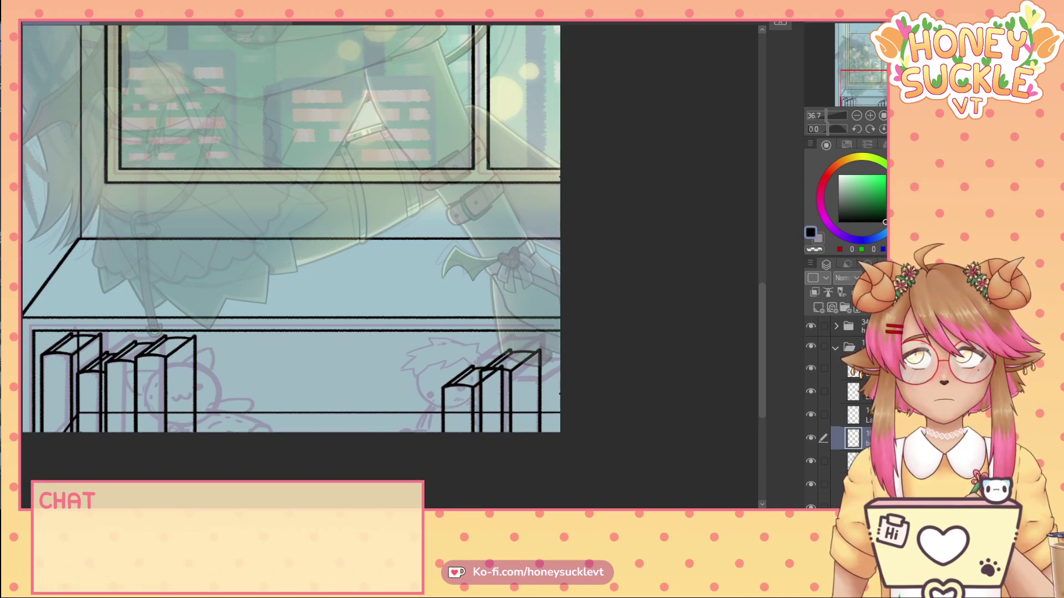
# - Place a third copy of the book on the other side of that group, running off the canvas edge
pyautogui.click(853, 461)
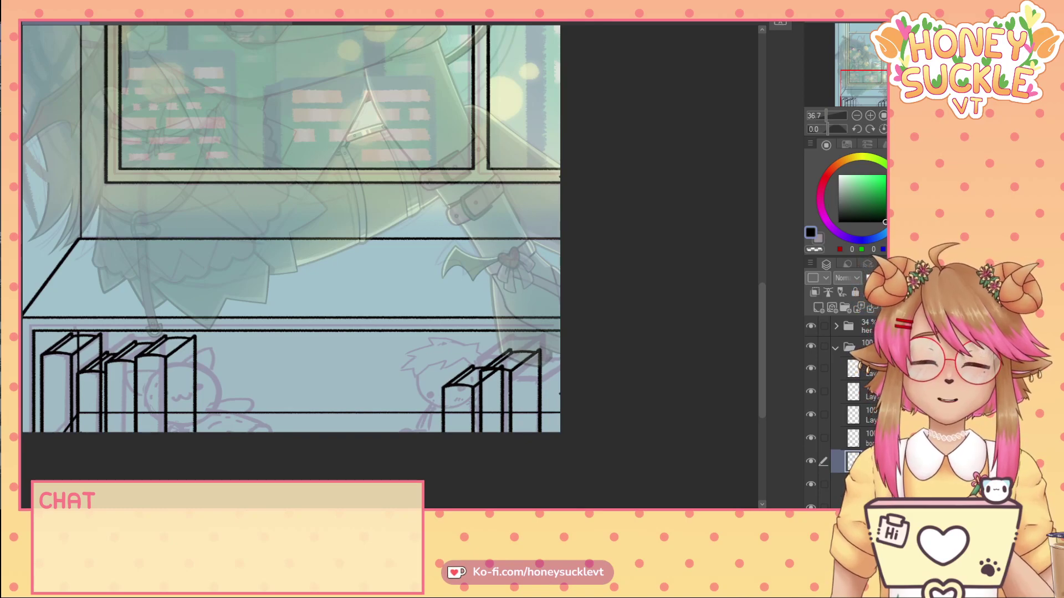
pyautogui.moveTo(496, 393); pyautogui.dragTo(542, 393)
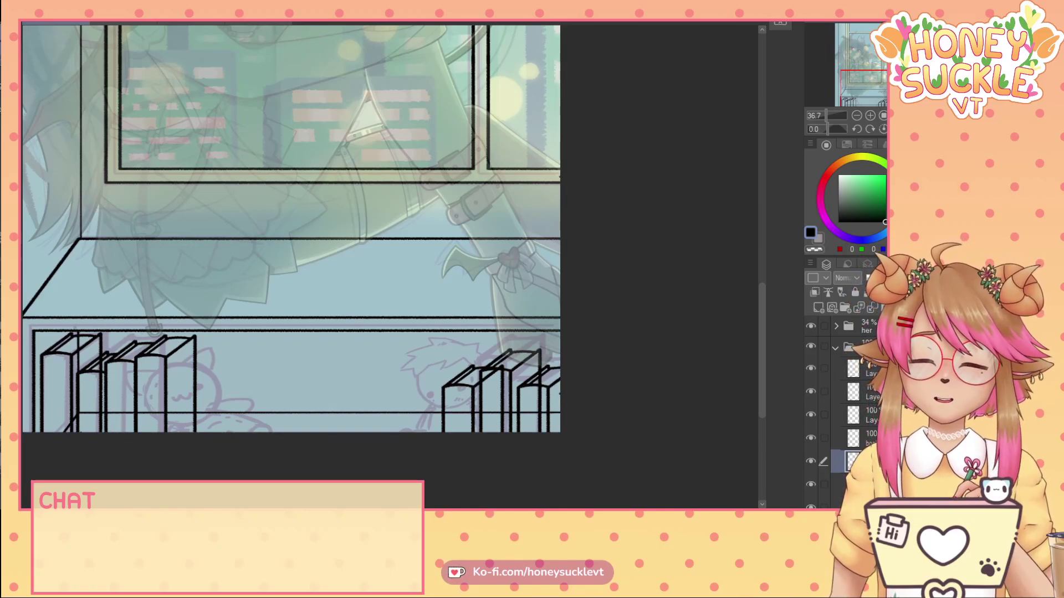
# - Erase the lines of the book nearest the plushie that show through the middle book's spine
pyautogui.scroll(4, 554, 386)
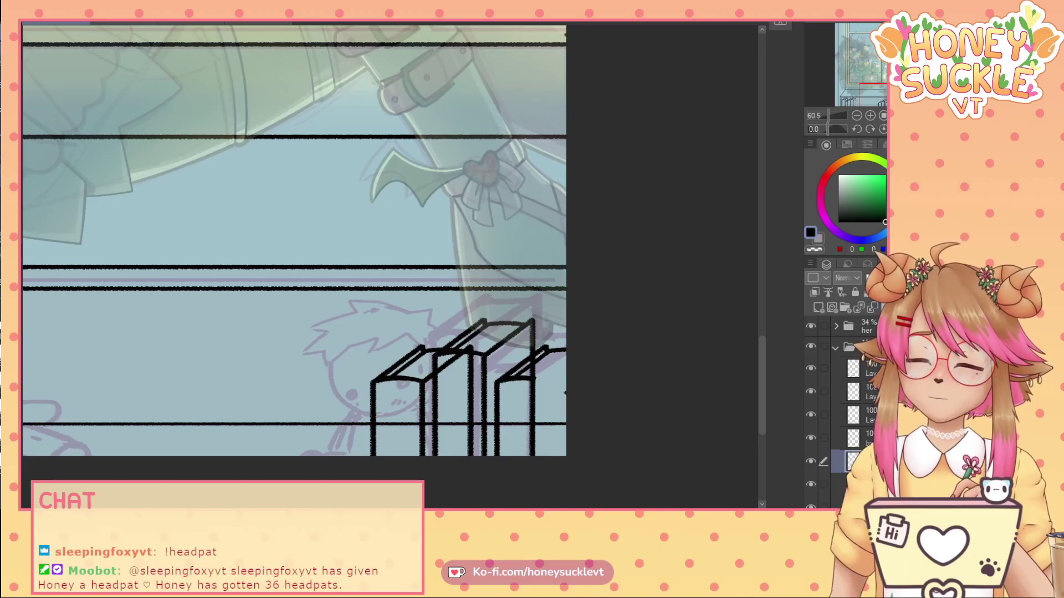
pyautogui.scroll(1, 509, 400)
pyautogui.scroll(1, 503, 404)
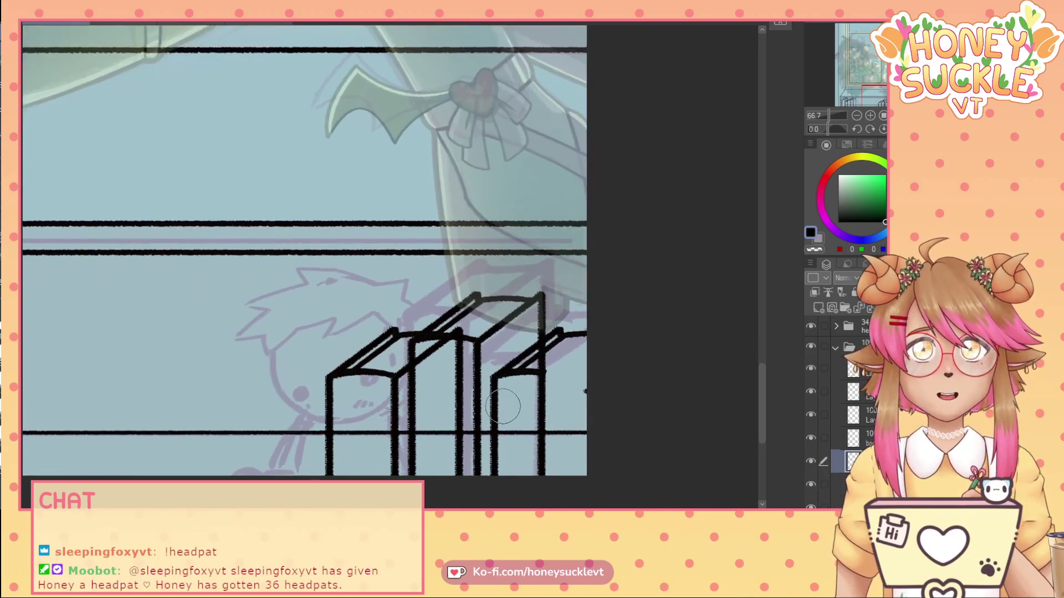
pyautogui.scroll(1, 503, 406)
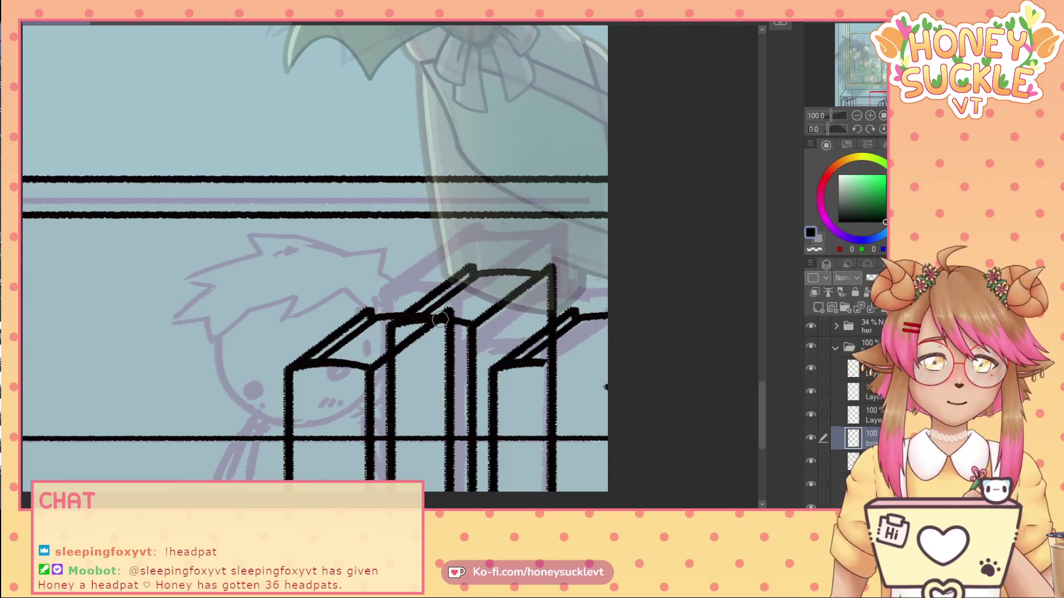
pyautogui.moveTo(439, 320)
pyautogui.mouseDown()
pyautogui.moveTo(432, 361)
pyautogui.moveTo(419, 334)
pyautogui.moveTo(397, 368)
pyautogui.moveTo(415, 351)
pyautogui.moveTo(448, 348)
pyautogui.moveTo(442, 422)
pyautogui.moveTo(454, 484)
pyautogui.mouseUp()
# - Erase the middle book's side edge where it shows through the book at the canvas edge
pyautogui.moveTo(761, 399); pyautogui.dragTo(761, 420)
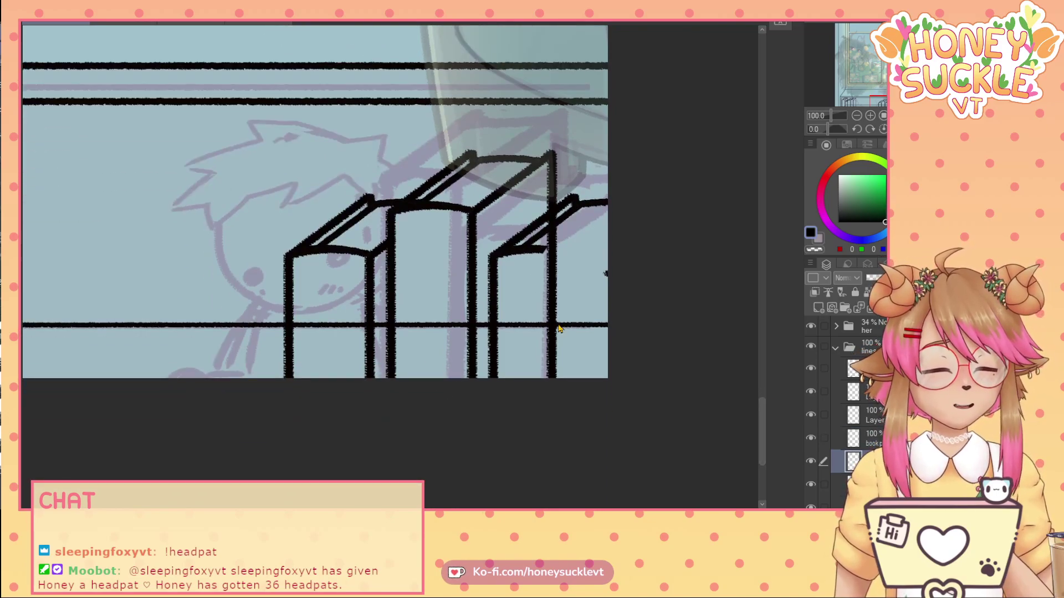
pyautogui.moveTo(559, 247)
pyautogui.mouseDown()
pyautogui.moveTo(544, 249)
pyautogui.moveTo(527, 272)
pyautogui.mouseUp()
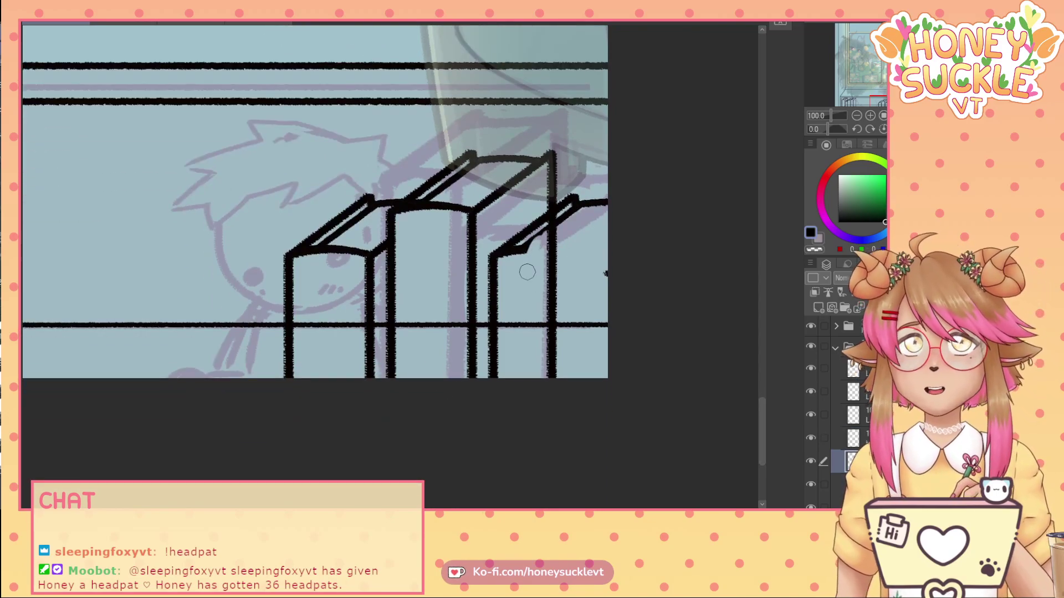
pyautogui.hotkey('ctrl', 'z')
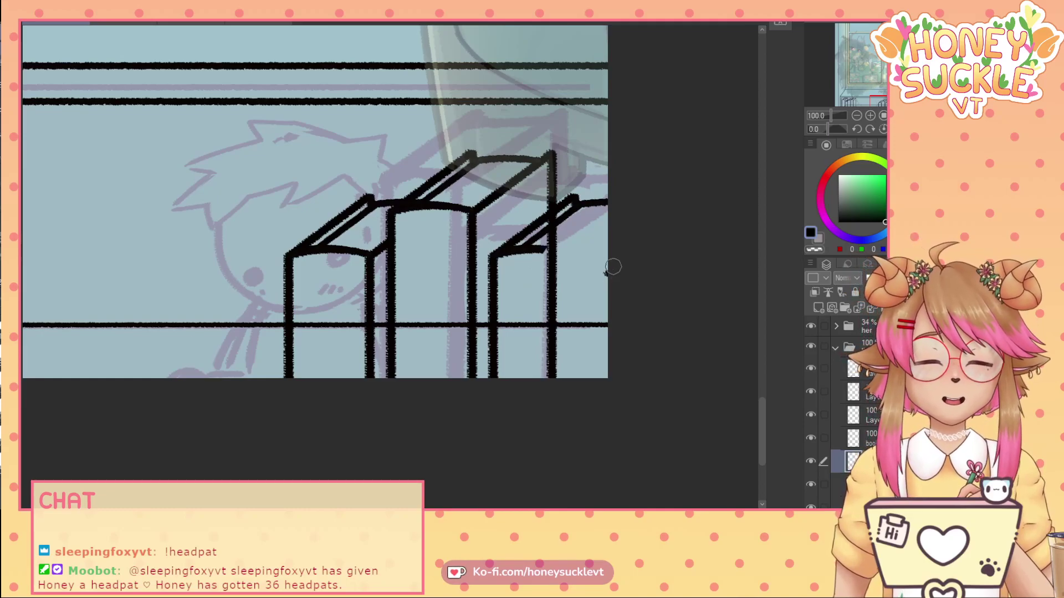
pyautogui.click(853, 485)
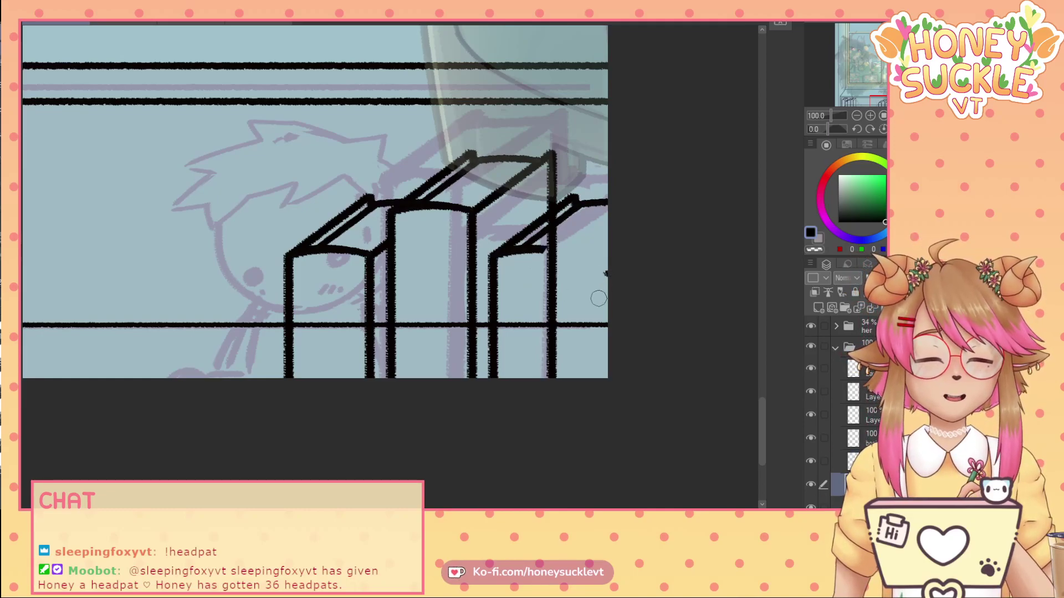
pyautogui.moveTo(550, 247)
pyautogui.mouseDown()
pyautogui.moveTo(547, 227)
pyautogui.moveTo(548, 374)
pyautogui.mouseUp()
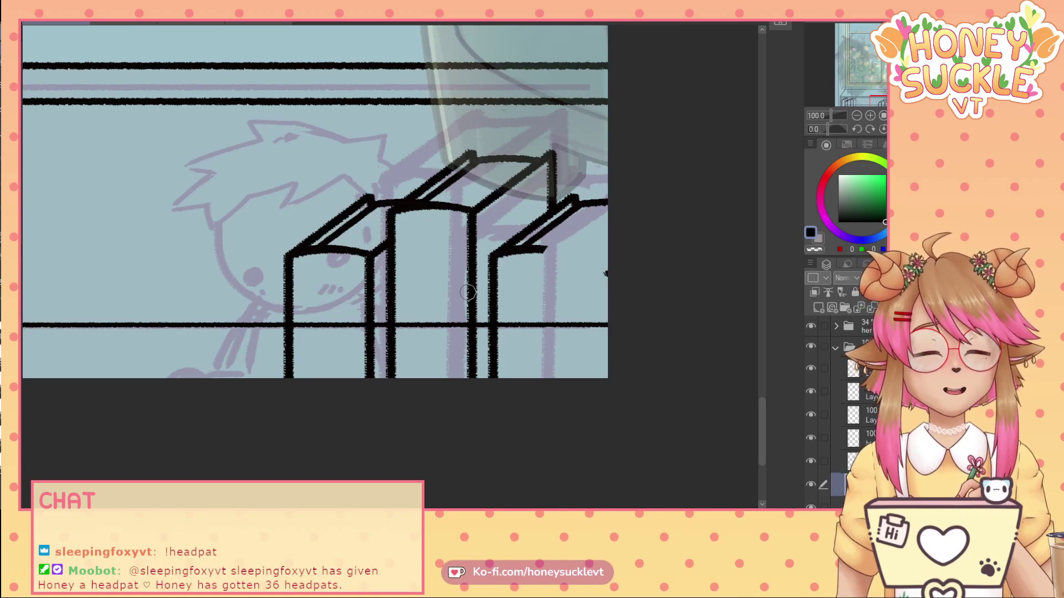
# - Check the line-art layers and their visibility for the one holding the stray mark at the canvas edge
pyautogui.scroll(-1, 815, 506)
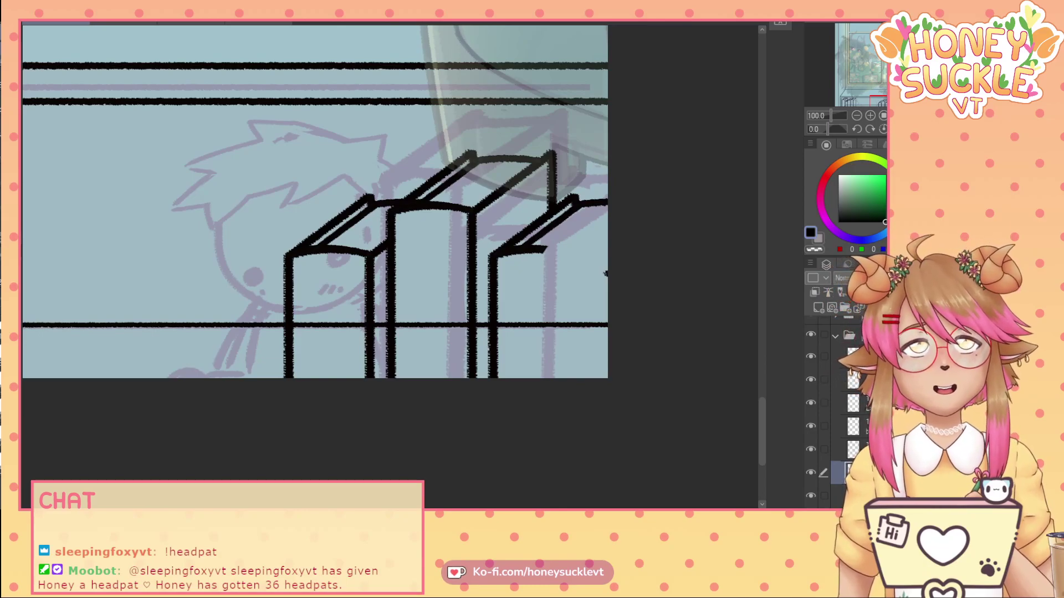
pyautogui.click(822, 404)
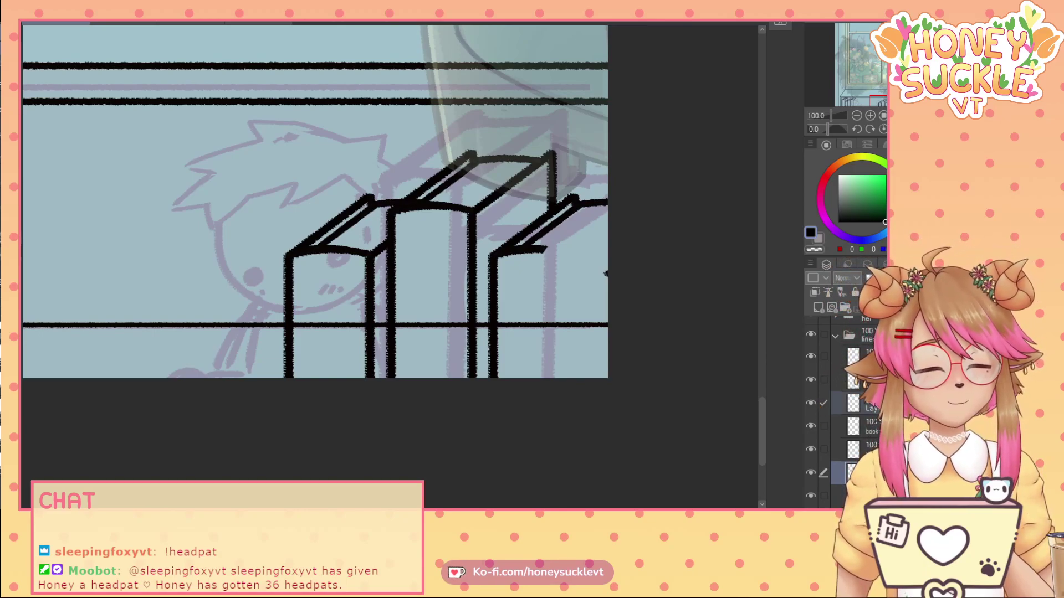
pyautogui.click(811, 426)
pyautogui.click(810, 426)
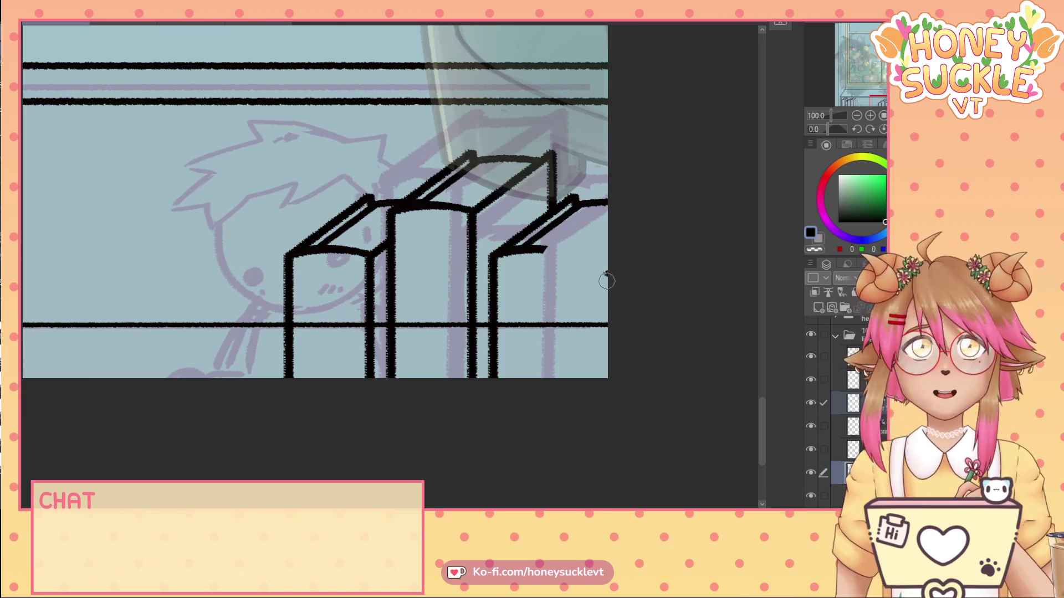
pyautogui.click(835, 336)
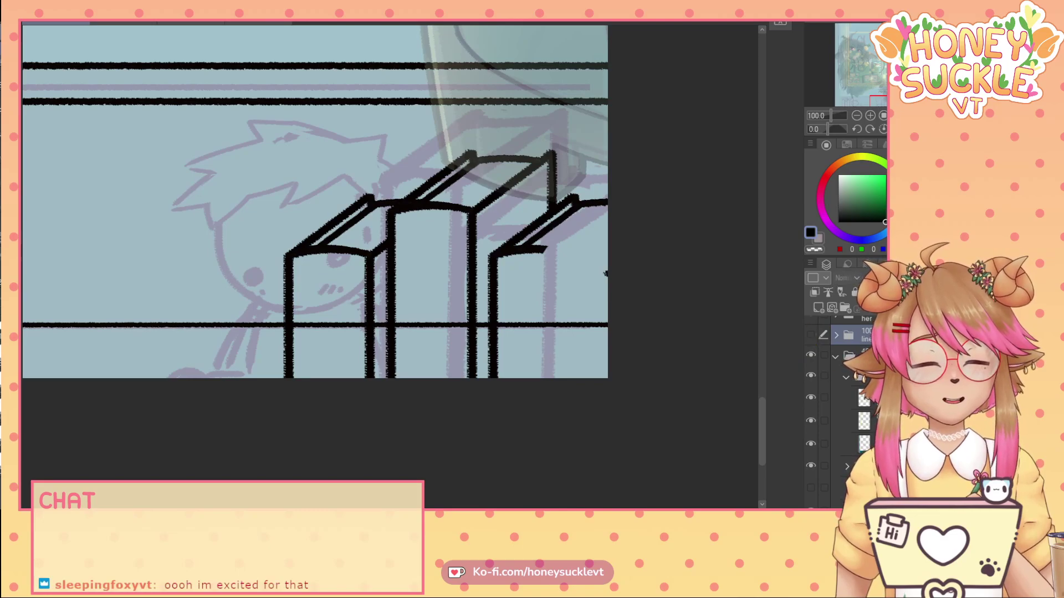
pyautogui.click(810, 335)
pyautogui.click(811, 335)
pyautogui.click(835, 335)
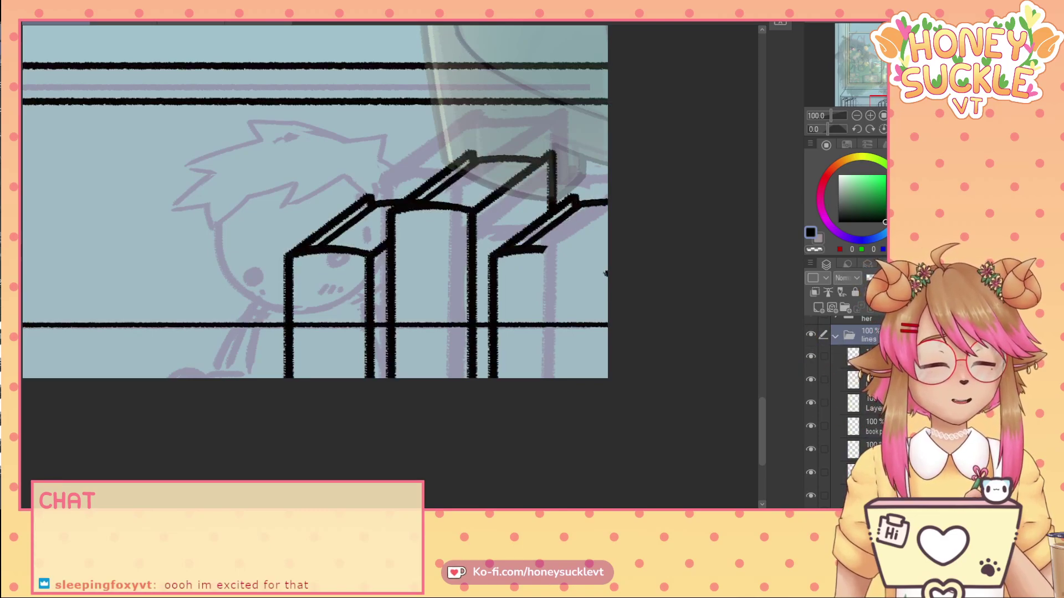
pyautogui.scroll(-5, 844, 410)
pyautogui.scroll(-2, 845, 410)
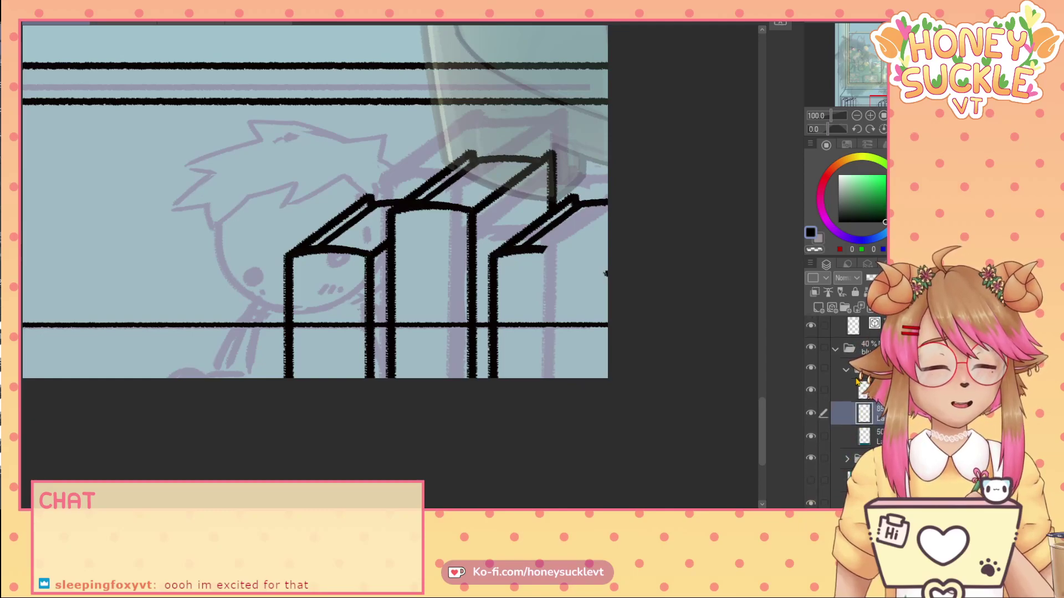
pyautogui.click(854, 326)
pyautogui.scroll(2, 854, 354)
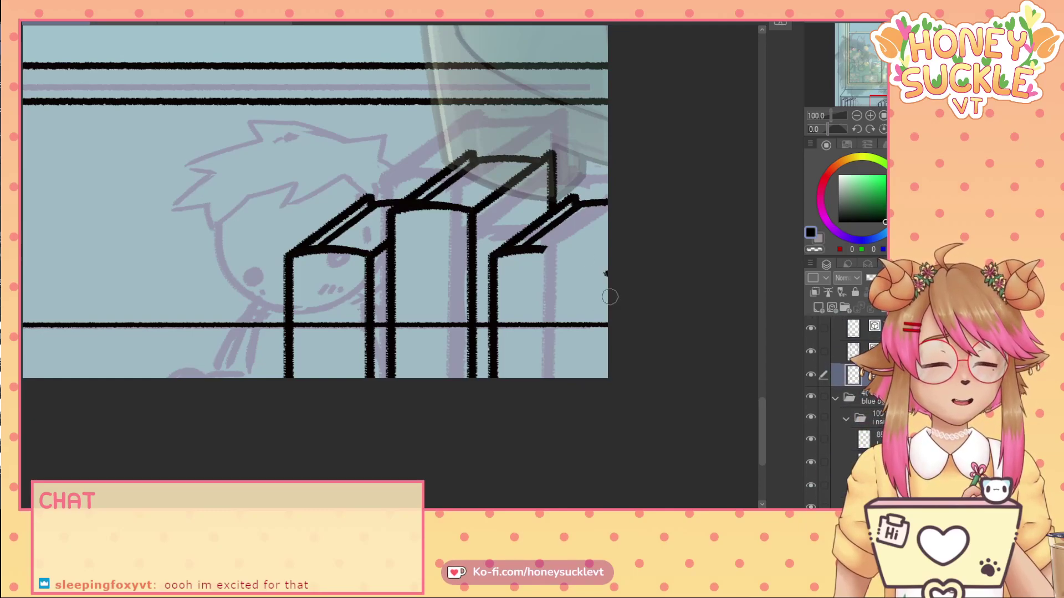
# - Select the stray black mark at the canvas edge on its layer, remove it and clear the selection
pyautogui.click(854, 352)
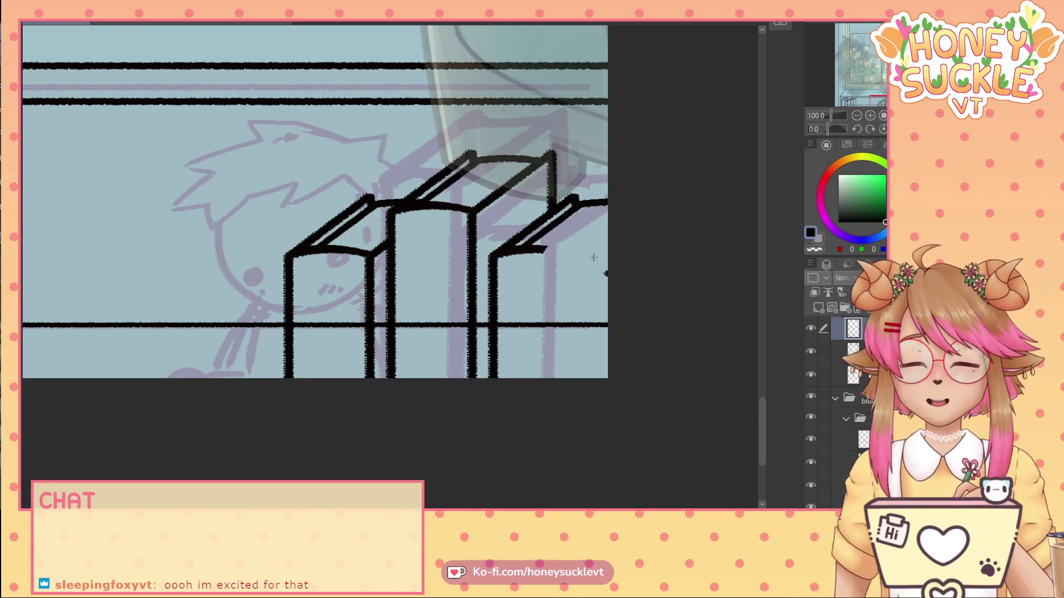
pyautogui.moveTo(594, 257); pyautogui.dragTo(642, 298)
pyautogui.hotkey('ctrl', 'd')
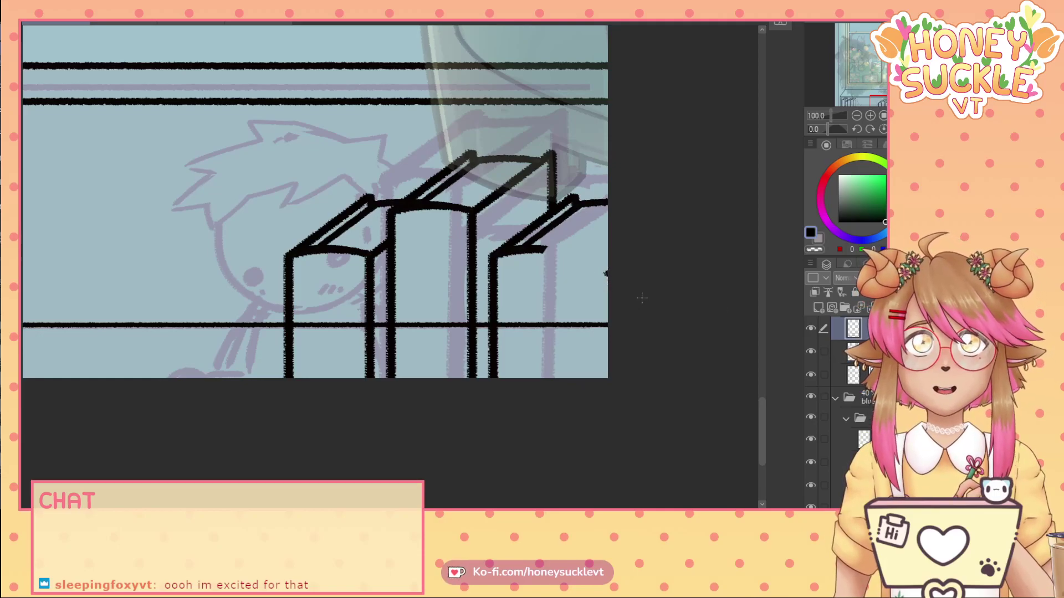
pyautogui.click(818, 308)
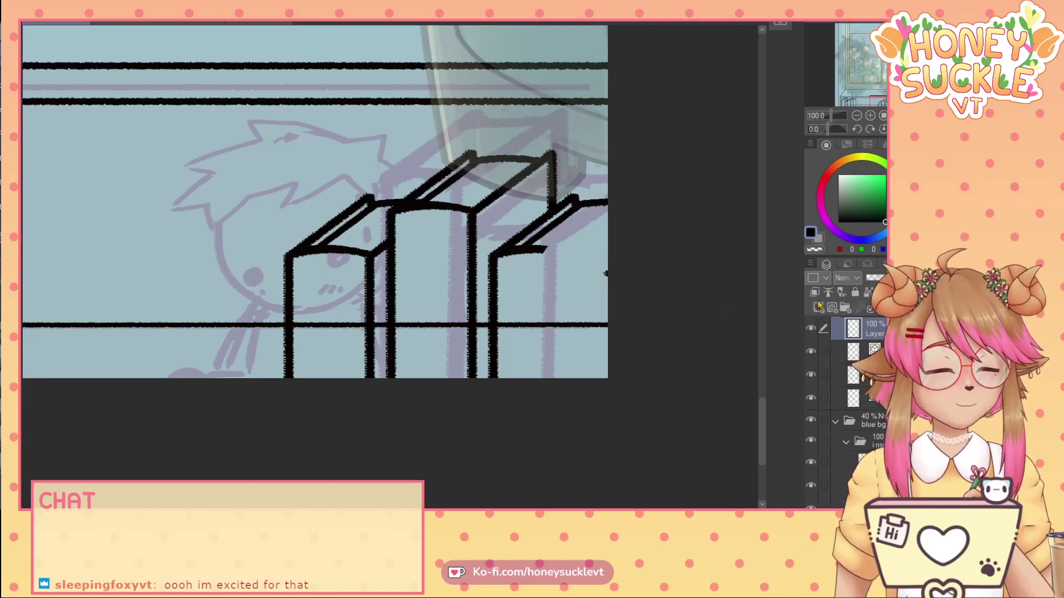
pyautogui.click(873, 309)
pyautogui.moveTo(602, 272); pyautogui.dragTo(600, 268)
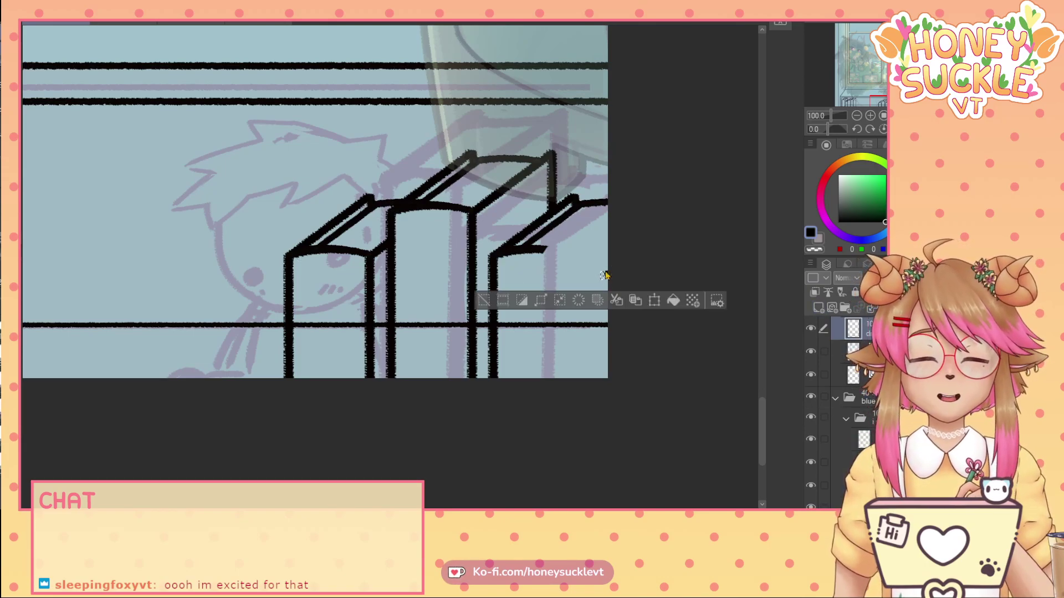
pyautogui.hotkey('ctrl', 'd')
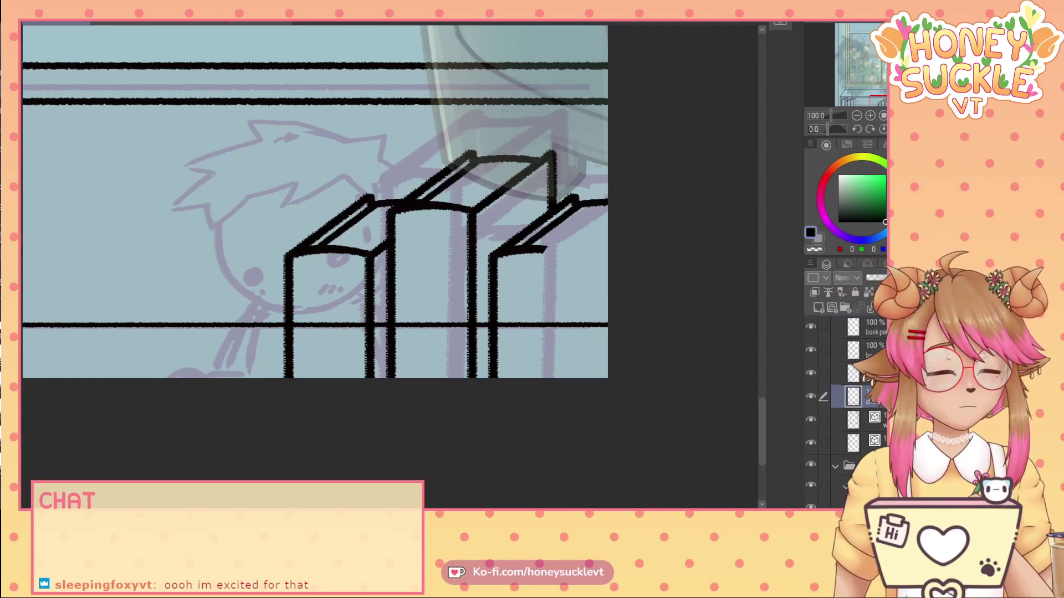
# - Toggle the book layers' visibility to identify the layer of the book at the canvas edge, and make it active
pyautogui.scroll(3, 845, 410)
pyautogui.click(810, 356)
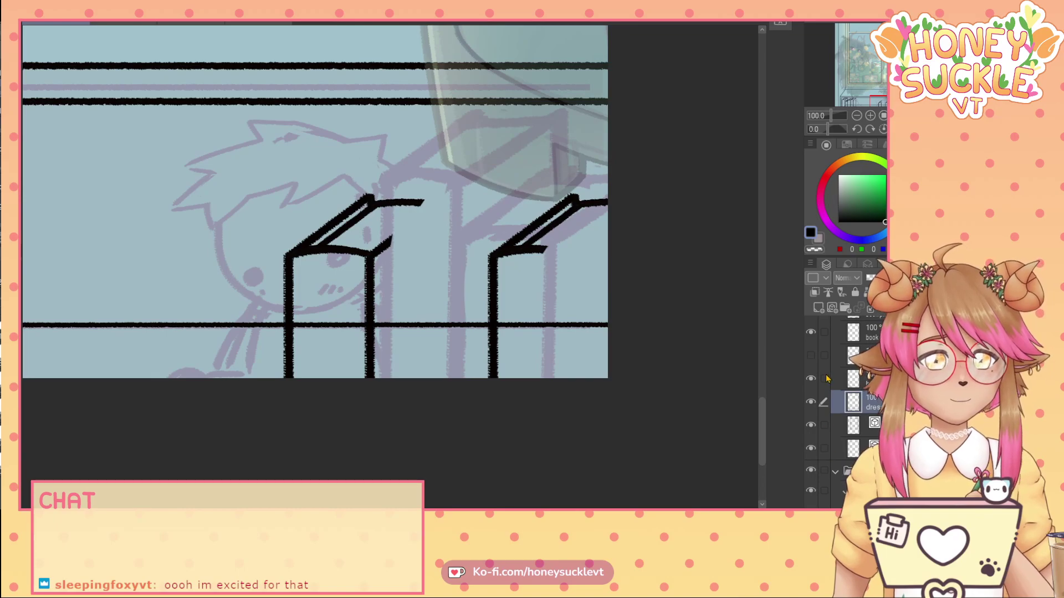
pyautogui.click(853, 332)
pyautogui.click(811, 355)
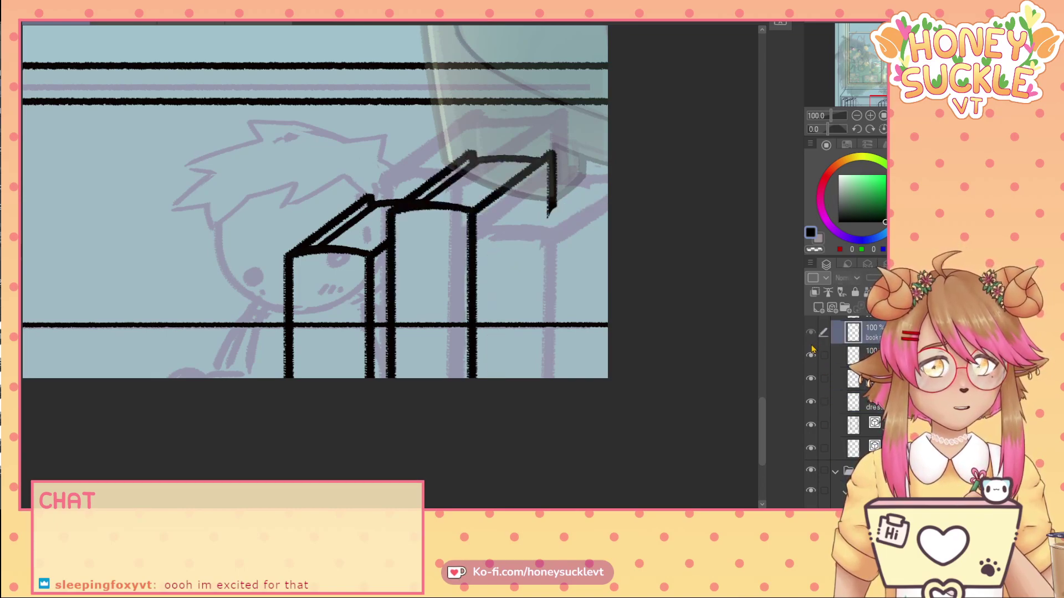
pyautogui.click(811, 355)
pyautogui.moveTo(496, 254); pyautogui.dragTo(606, 253)
pyautogui.click(548, 240)
pyautogui.hotkey('ctrl', 'z')
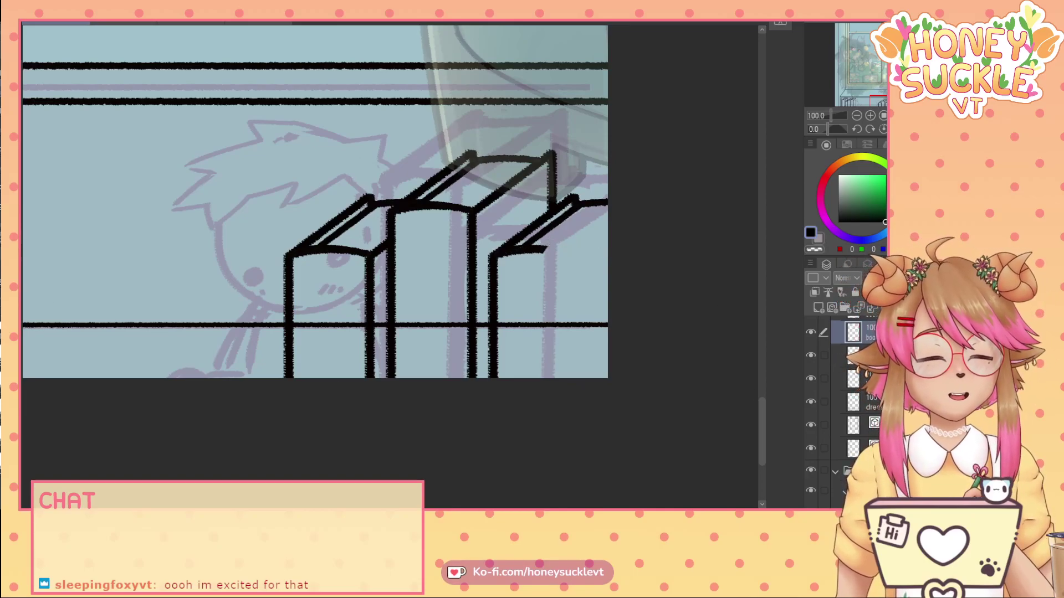
# - Draw a gently curved line completing the top of the last book's spine out to the canvas edge
pyautogui.scroll(-3, 848, 410)
pyautogui.scroll(5, 848, 410)
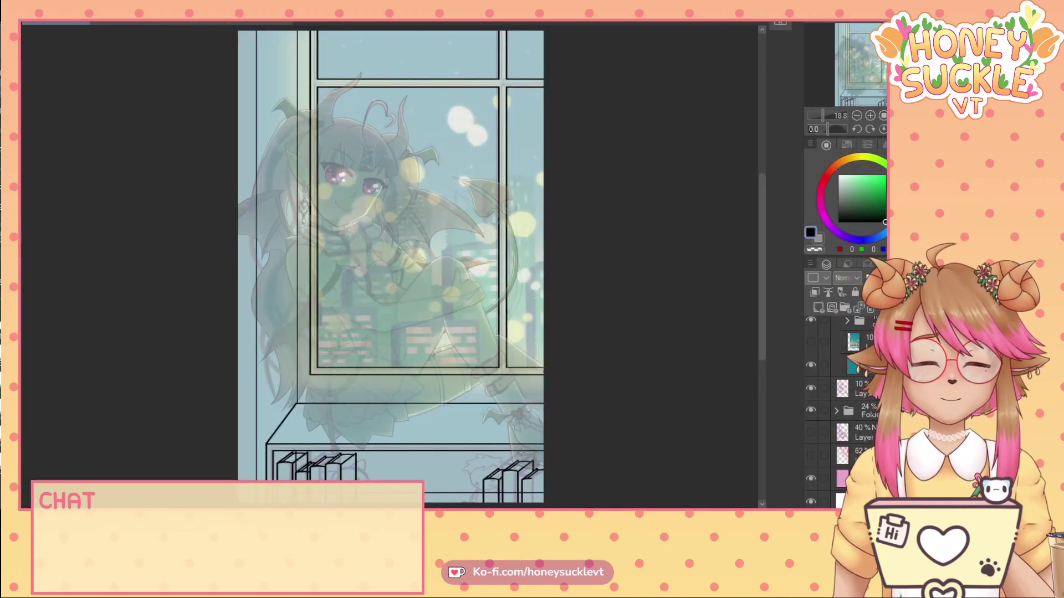
pyautogui.moveTo(766, 251); pyautogui.dragTo(768, 308)
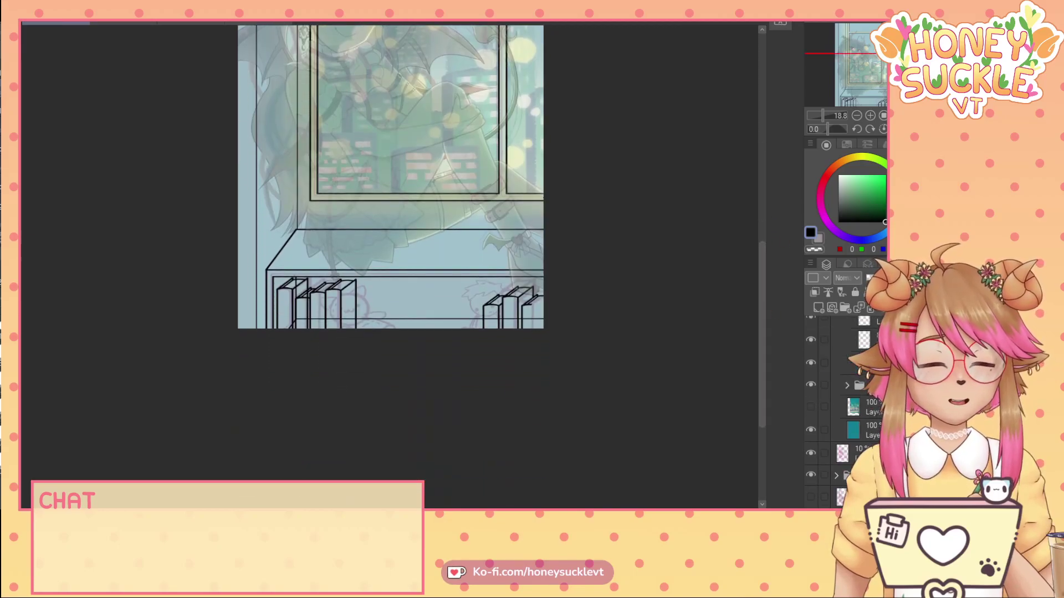
pyautogui.scroll(-1, 847, 412)
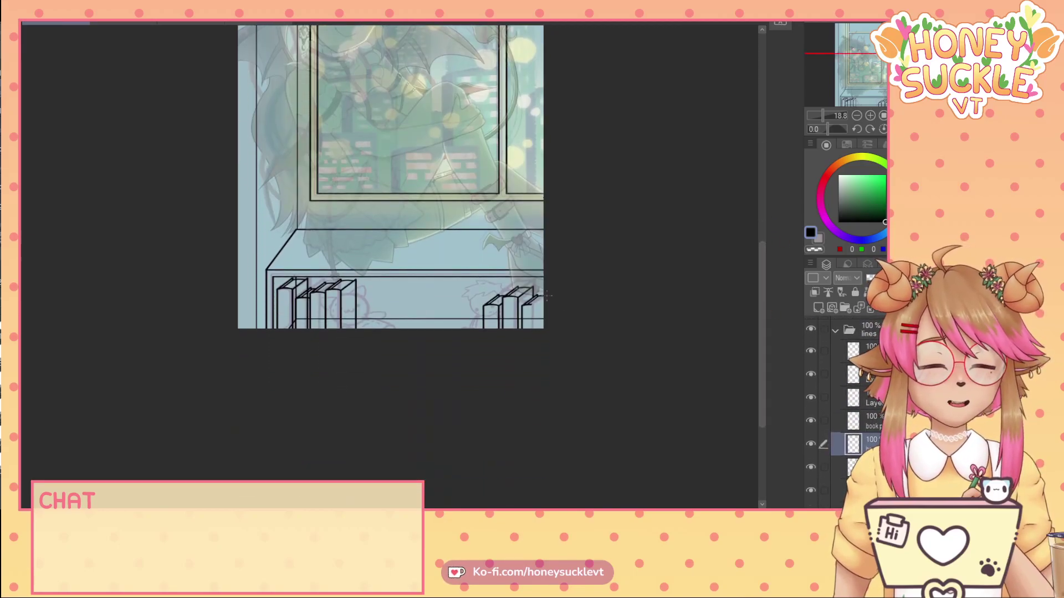
pyautogui.scroll(8, 547, 296)
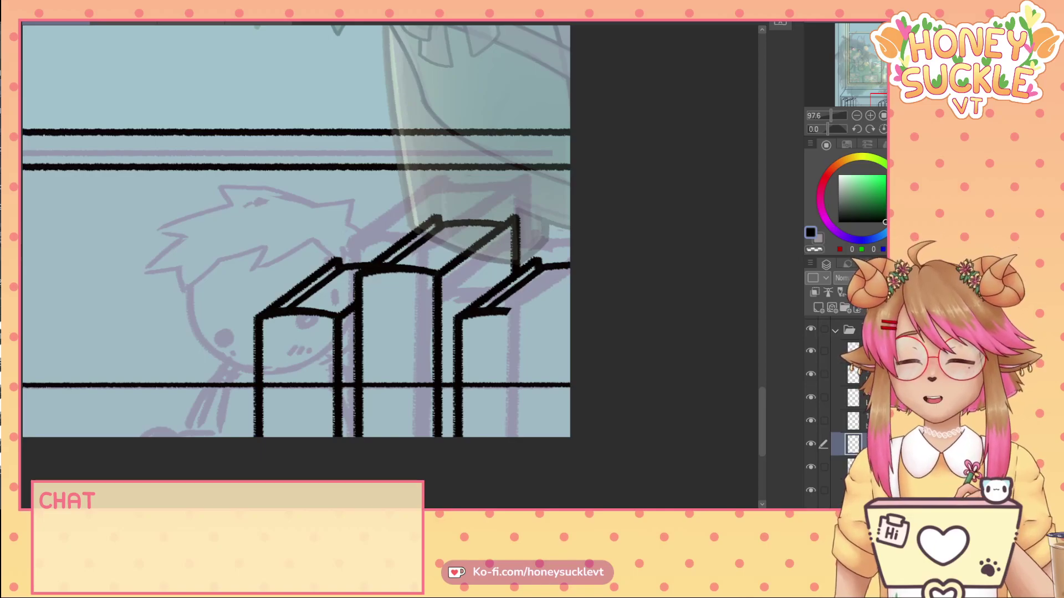
pyautogui.scroll(3, 576, 289)
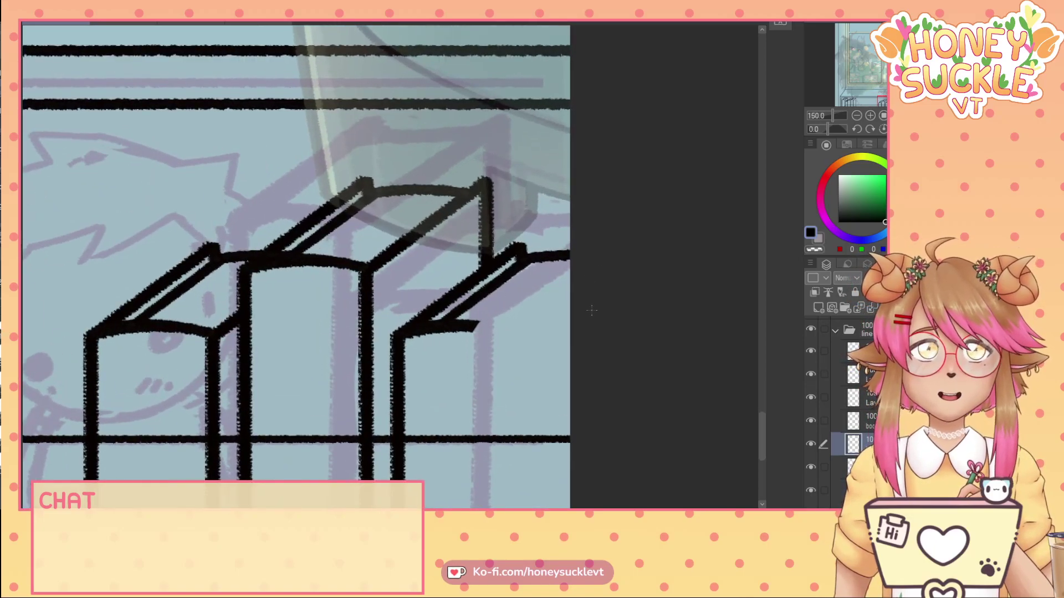
pyautogui.moveTo(403, 337); pyautogui.dragTo(582, 342)
pyautogui.click(484, 310)
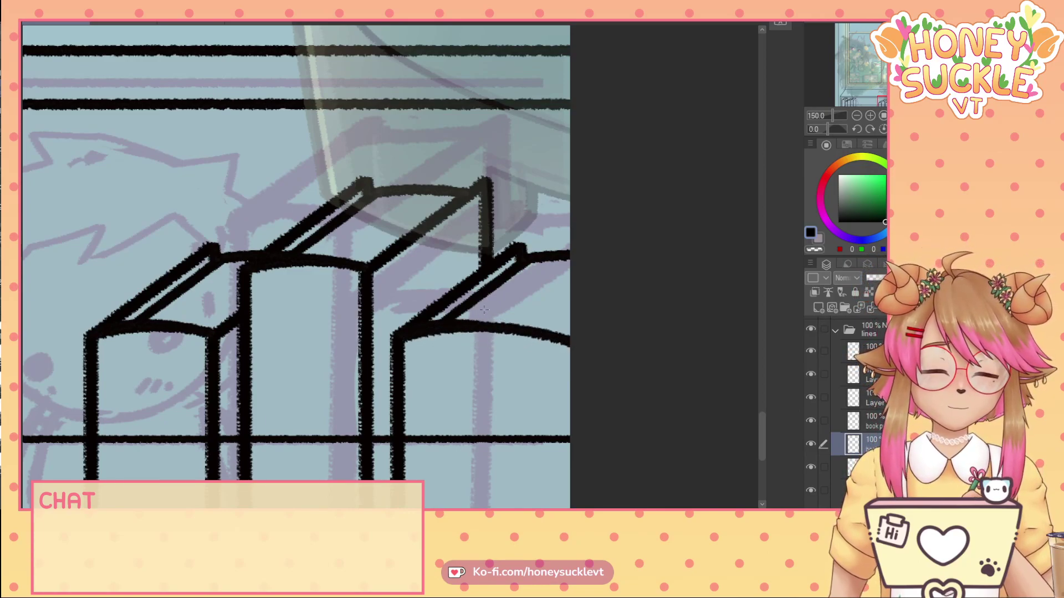
# - Undo the last spine-top line and redraw it as a gentle curve from the last book's front corner to the canvas edge
pyautogui.hotkey('ctrl', 'z')
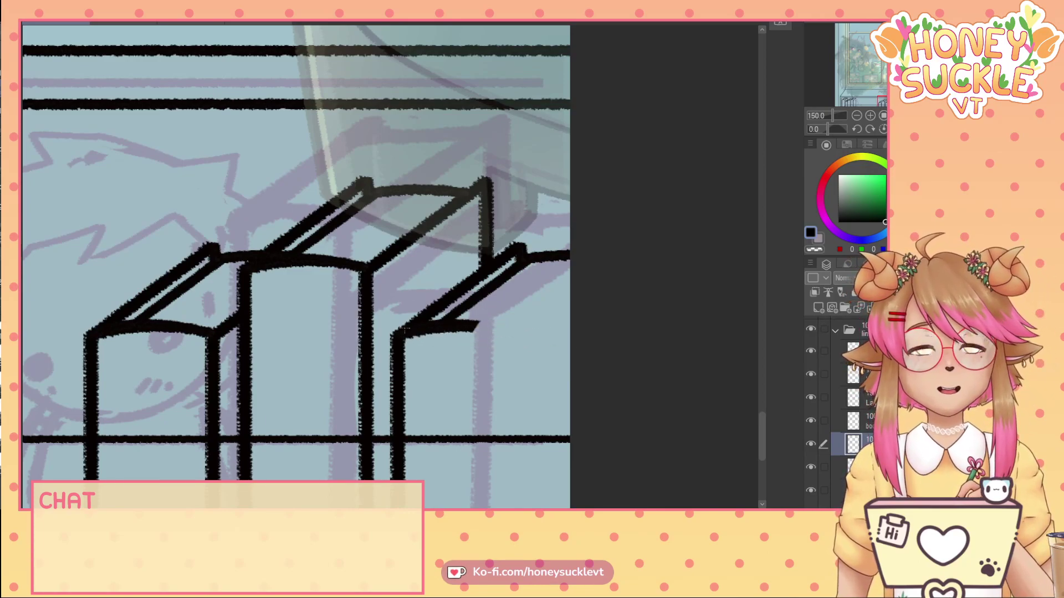
pyautogui.moveTo(404, 331); pyautogui.dragTo(581, 331)
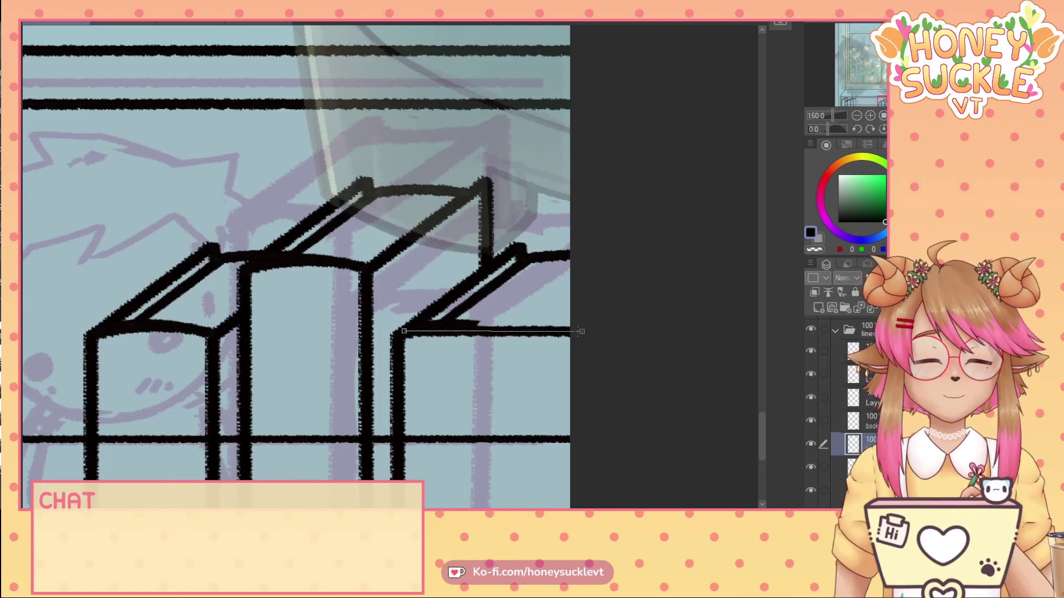
pyautogui.click(475, 313)
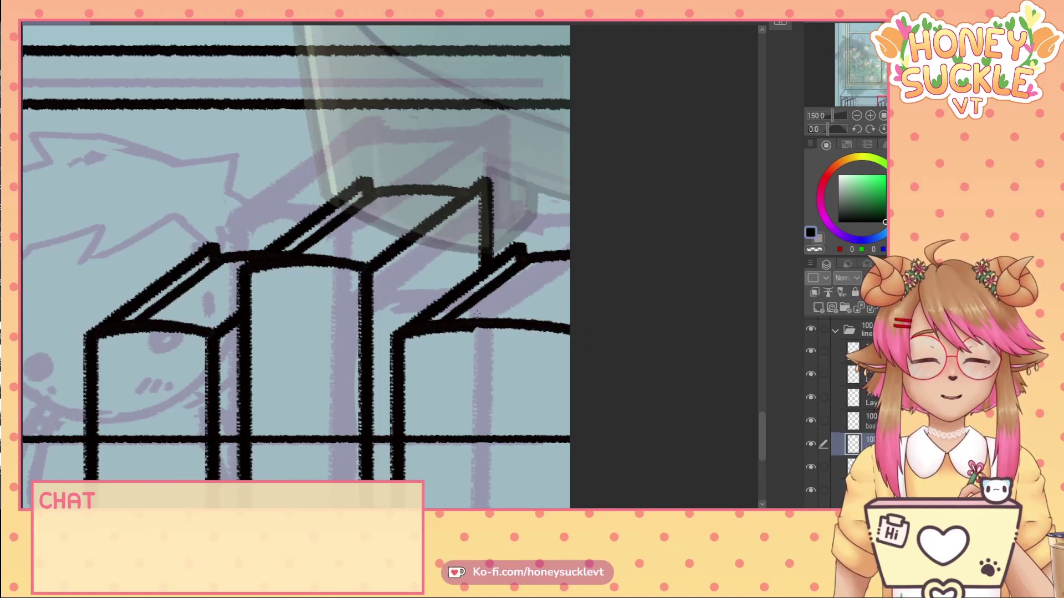
# - Trim the underside of the last book's spine-top line with a curved stroke in the transparent colour
pyautogui.click(817, 251)
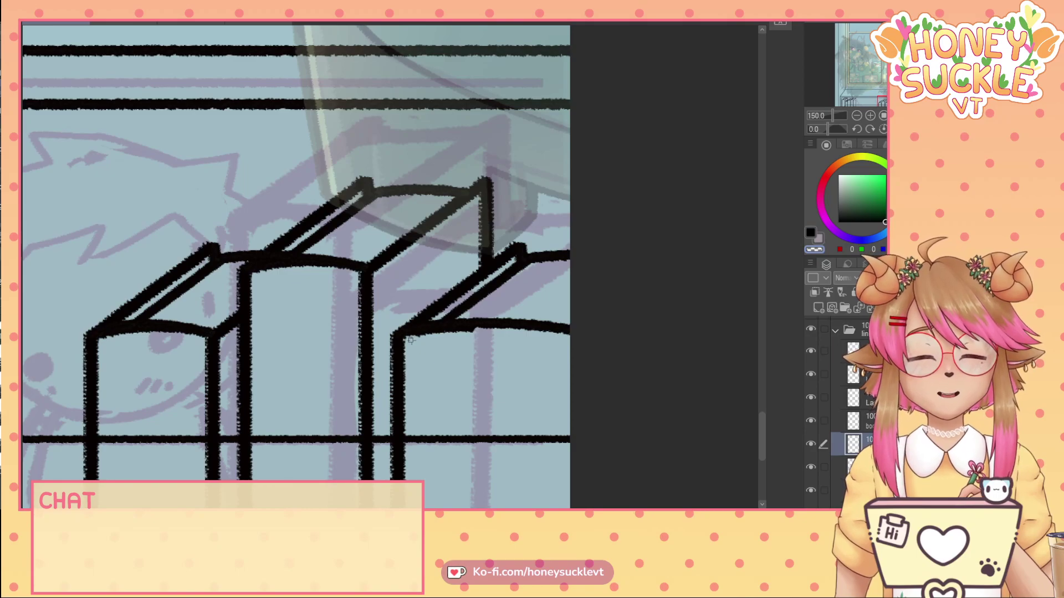
pyautogui.moveTo(411, 340); pyautogui.dragTo(573, 340)
pyautogui.click(453, 322)
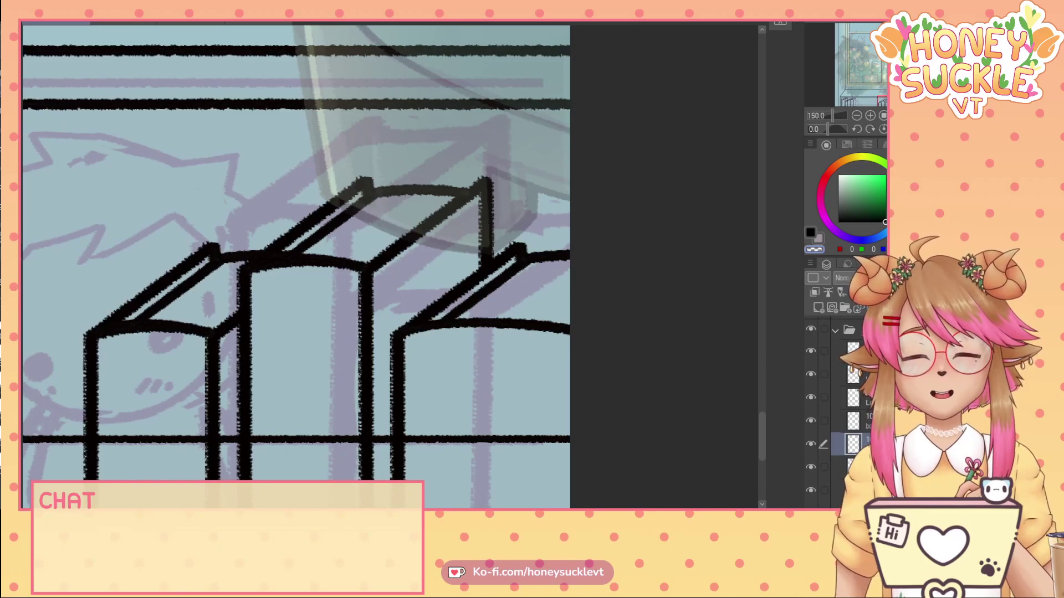
# - Toggle the book layers' visibility to check which book each holds, and review the inked books across the whole illustration
pyautogui.click(812, 445)
pyautogui.click(811, 445)
pyautogui.click(811, 424)
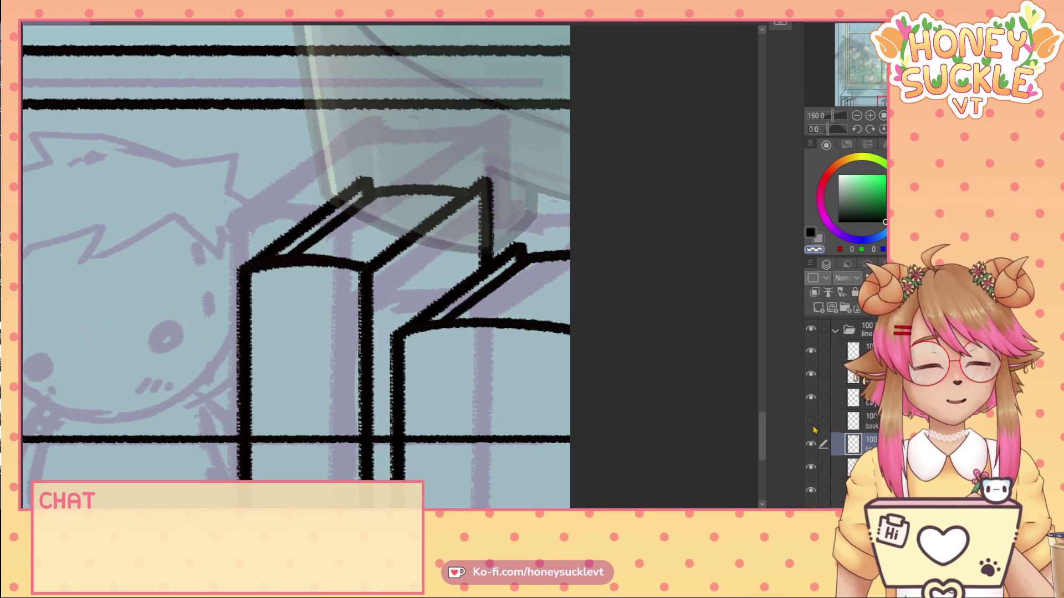
pyautogui.click(810, 445)
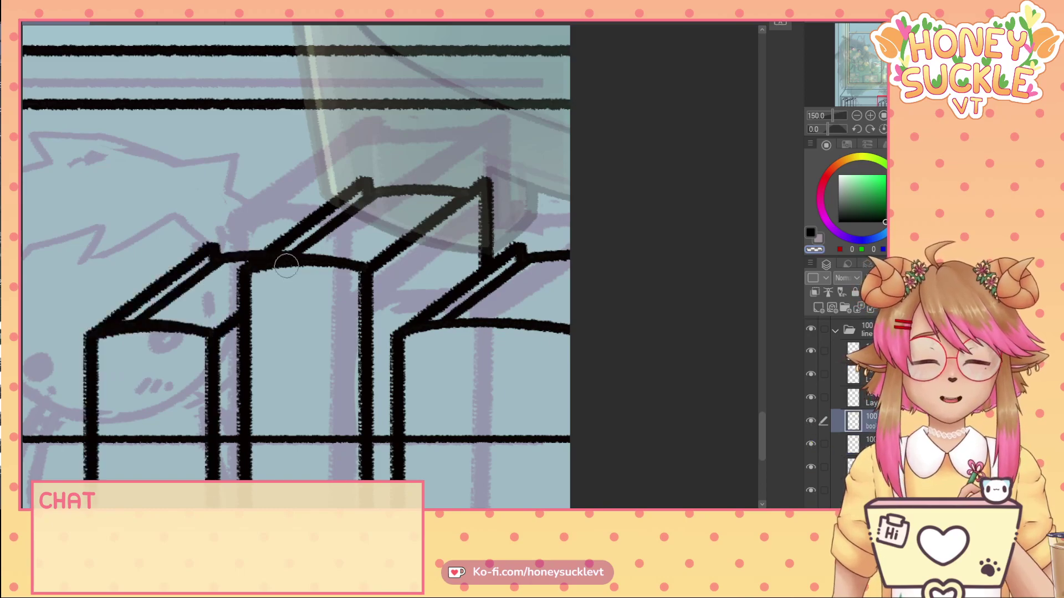
pyautogui.scroll(-10, 270, 206)
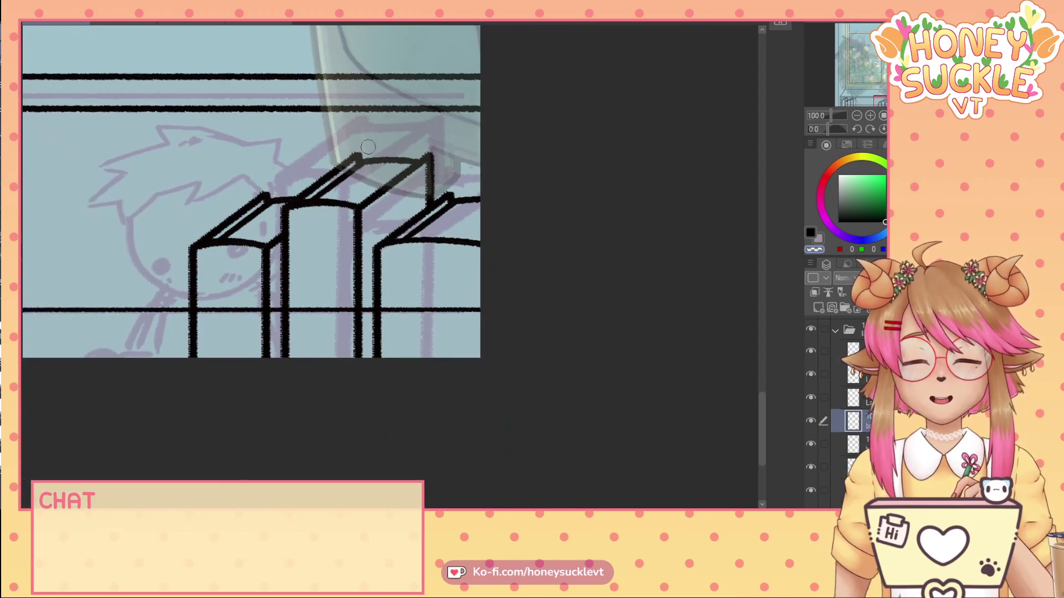
pyautogui.scroll(-2, 414, 137)
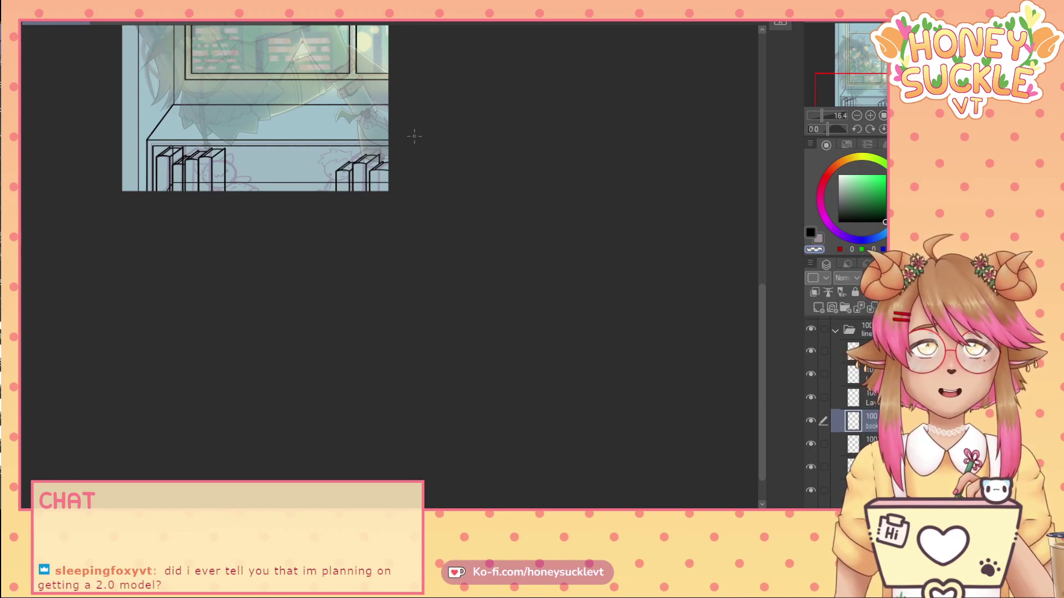
pyautogui.moveTo(765, 313); pyautogui.dragTo(769, 207)
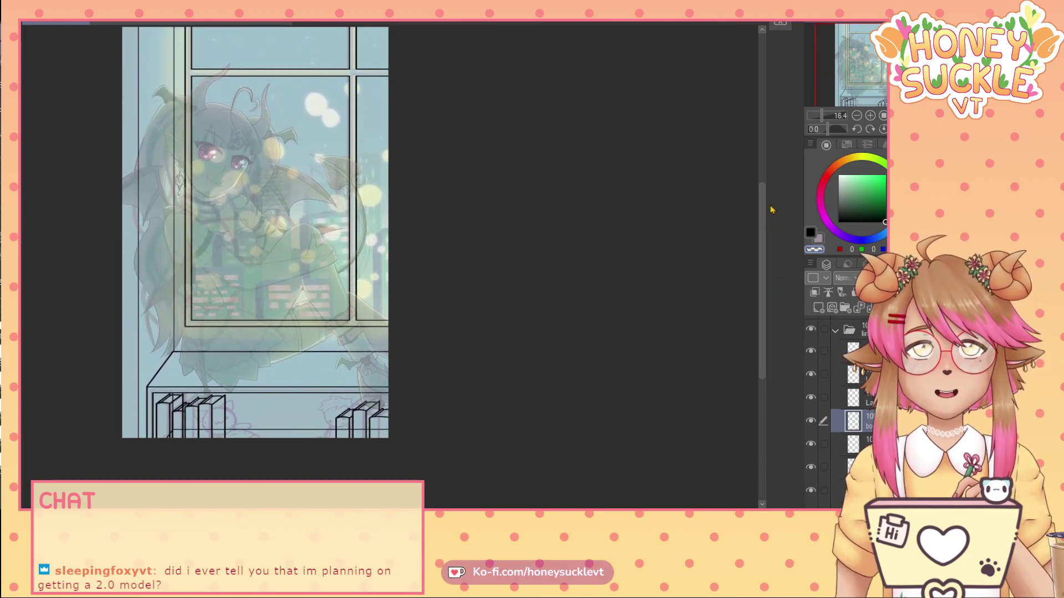
pyautogui.moveTo(459, 513); pyautogui.dragTo(410, 513)
pyautogui.hscroll(-3, 387, 233)
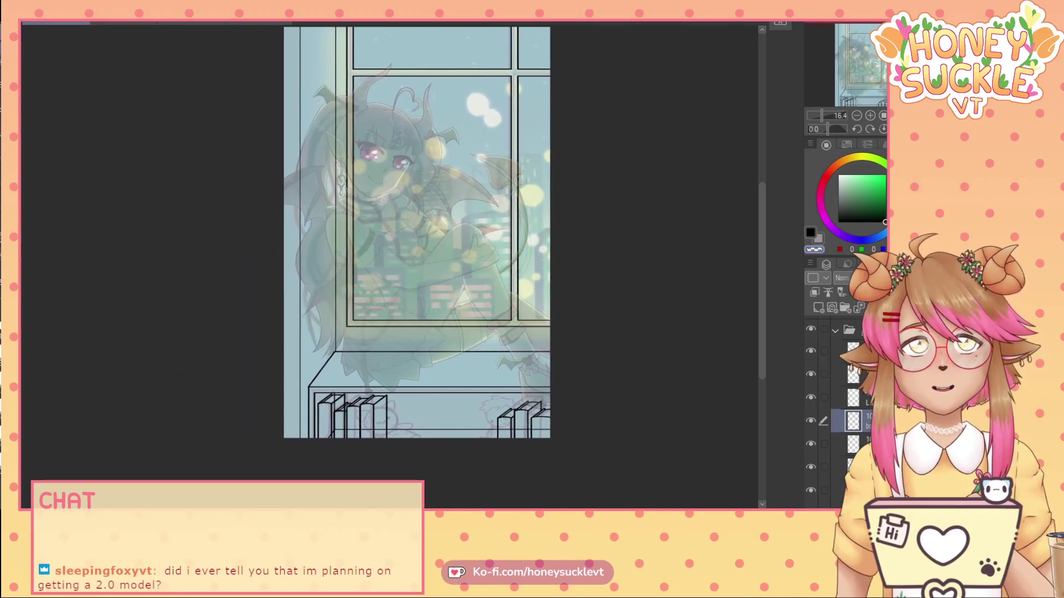
pyautogui.scroll(5, 345, 421)
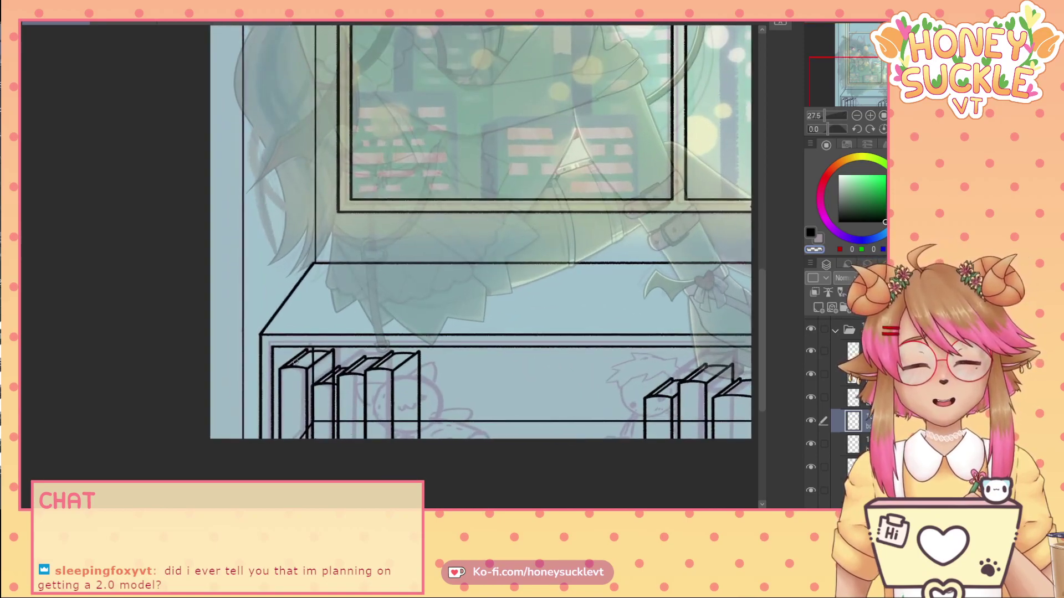
# - Add a new raster layer at the top of the lines folder and set black as the drawing colour
pyautogui.click(868, 349)
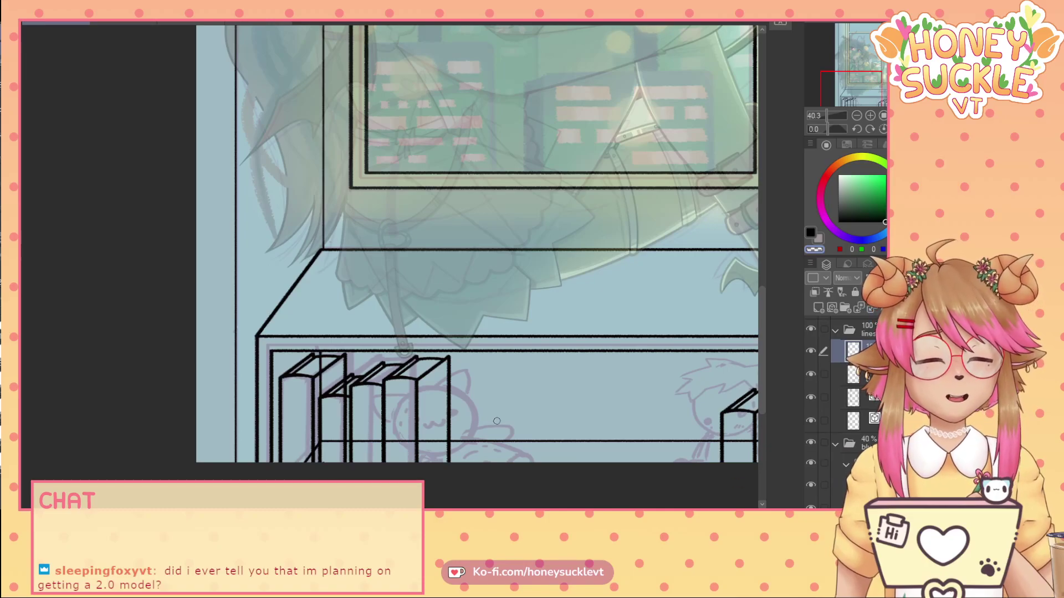
pyautogui.scroll(-1, 439, 341)
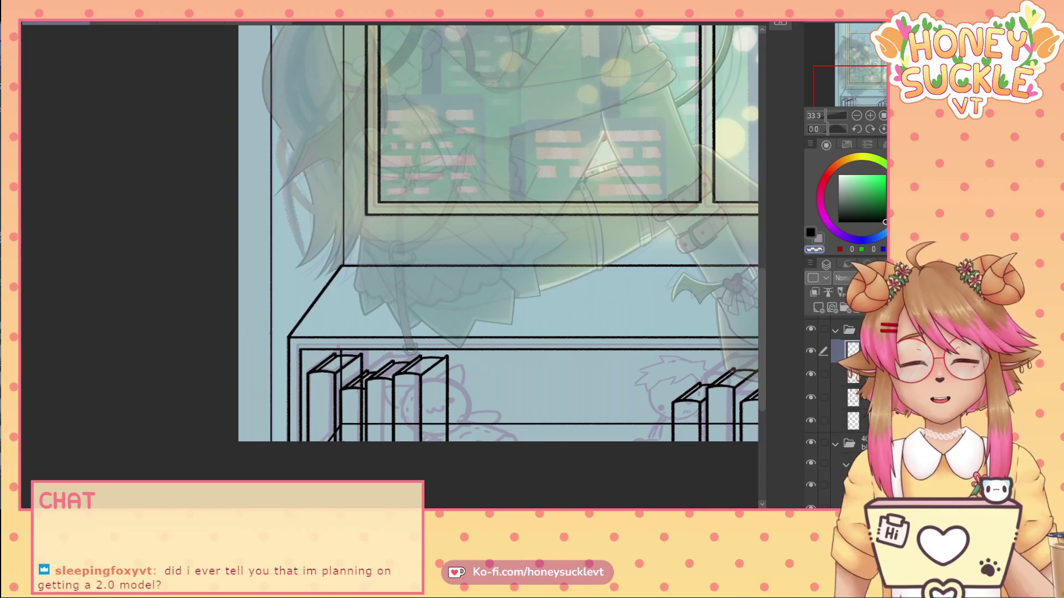
pyautogui.hscroll(3, 421, 266)
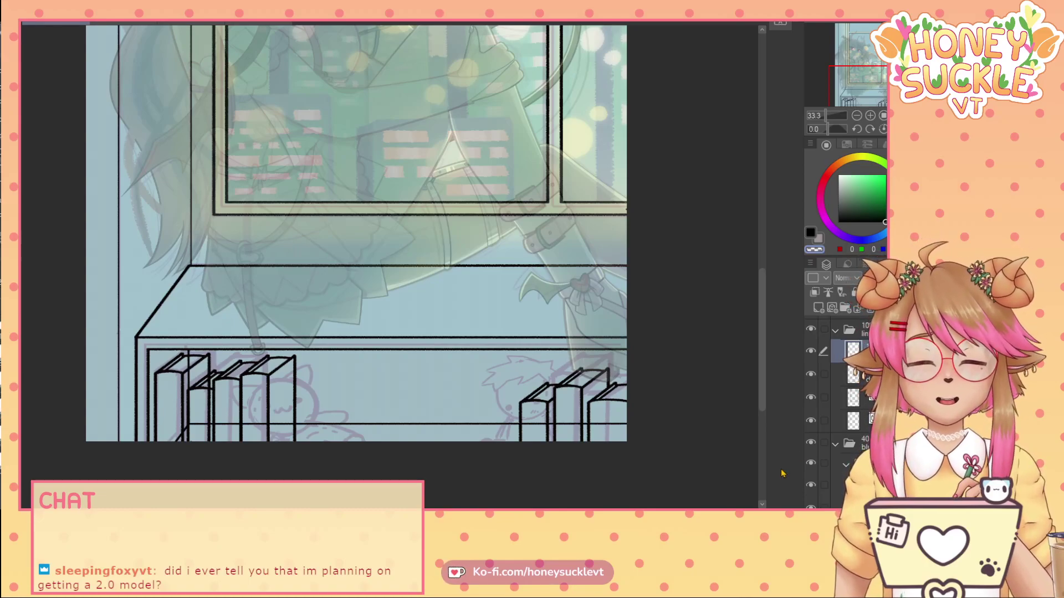
pyautogui.click(818, 309)
pyautogui.click(811, 233)
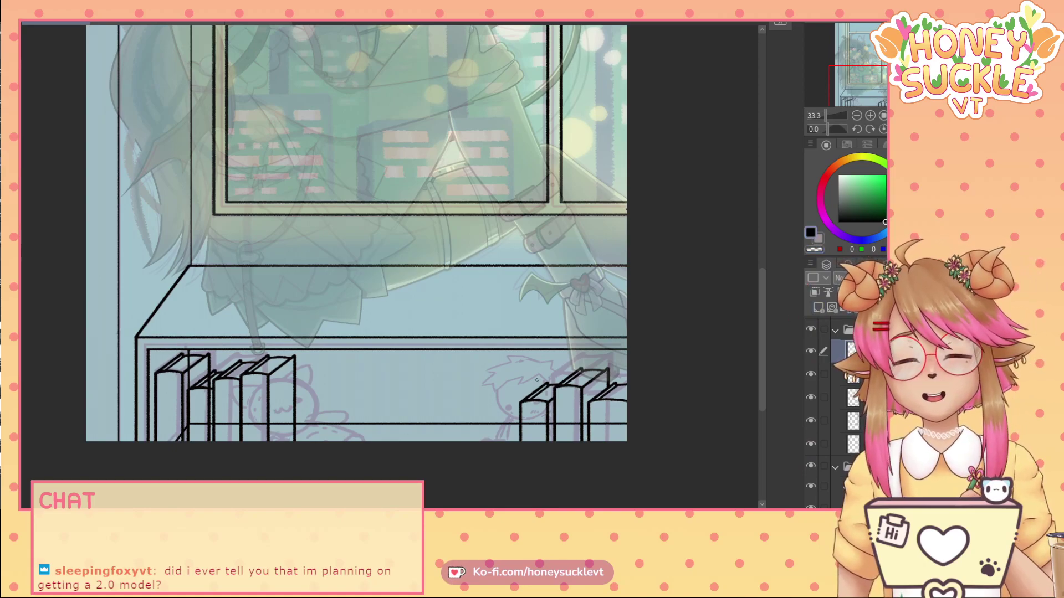
# - Draw the doll plushie's round head over its sketch beside the last group of books, replacing the first circle attempt
pyautogui.moveTo(762, 284); pyautogui.dragTo(762, 305)
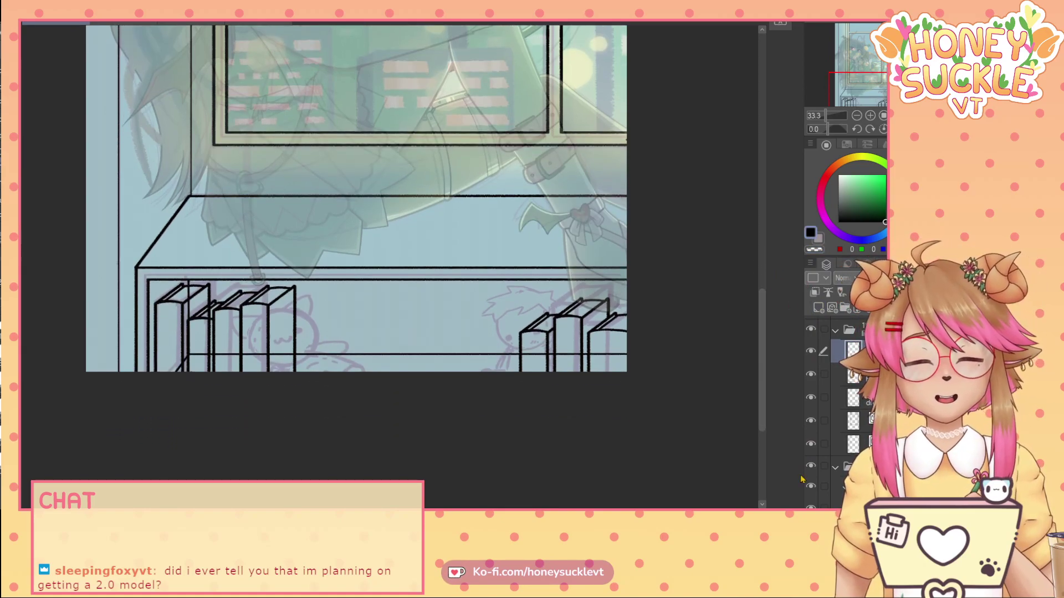
pyautogui.scroll(1, 512, 297)
pyautogui.scroll(3, 512, 298)
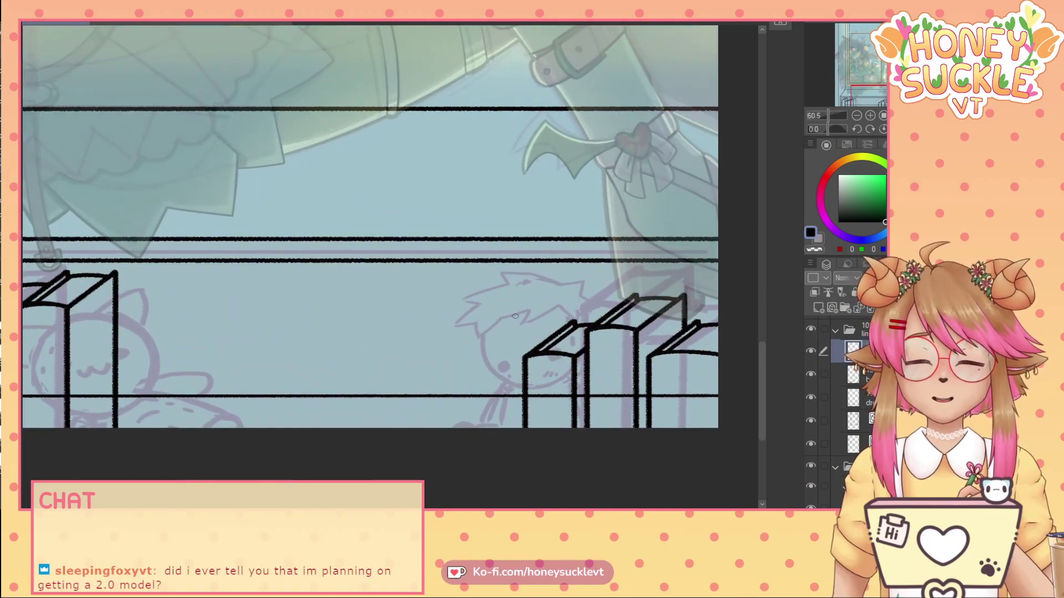
pyautogui.moveTo(557, 291)
pyautogui.mouseDown()
pyautogui.moveTo(586, 351)
pyautogui.moveTo(528, 384)
pyautogui.mouseUp()
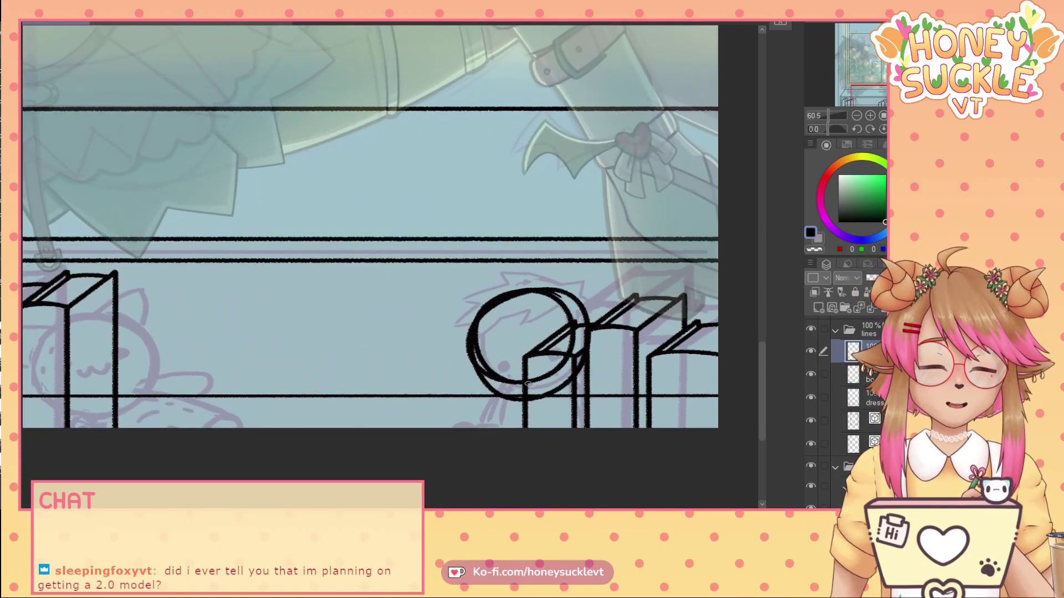
pyautogui.hotkey('ctrl', 'z')
pyautogui.moveTo(551, 288)
pyautogui.mouseDown()
pyautogui.moveTo(490, 302)
pyautogui.moveTo(576, 322)
pyautogui.moveTo(576, 349)
pyautogui.mouseUp()
# - Draw the doll's torso and one arm below the head, and shift the figure up into the open space between the books
pyautogui.moveTo(509, 384); pyautogui.dragTo(487, 426)
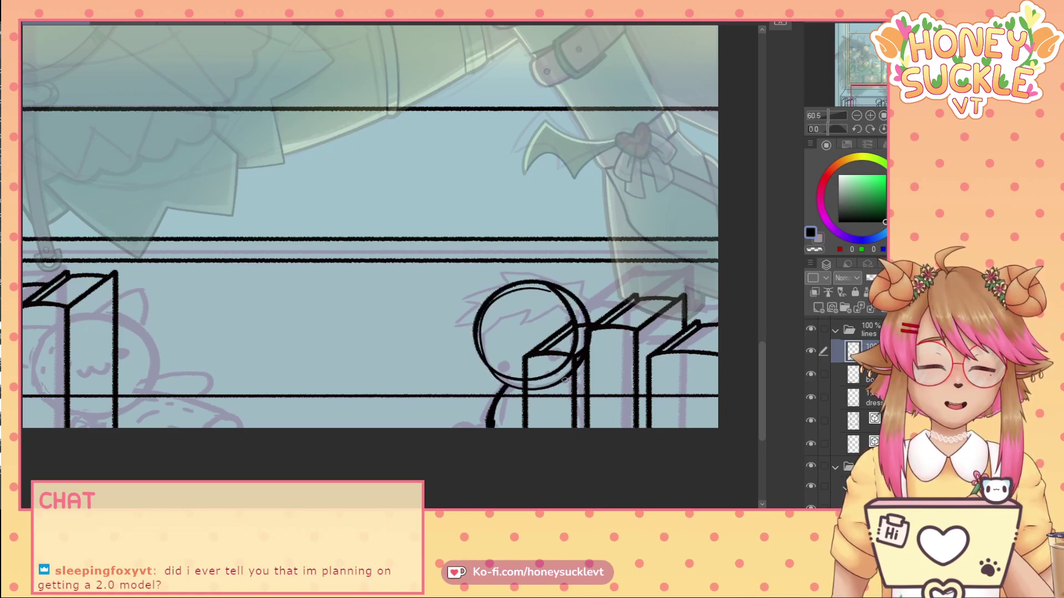
pyautogui.moveTo(562, 380); pyautogui.dragTo(575, 426)
pyautogui.moveTo(501, 381)
pyautogui.mouseDown()
pyautogui.moveTo(475, 427)
pyautogui.moveTo(434, 423)
pyautogui.moveTo(471, 389)
pyautogui.moveTo(343, 282)
pyautogui.moveTo(342, 312)
pyautogui.moveTo(398, 324)
pyautogui.moveTo(432, 301)
pyautogui.mouseUp()
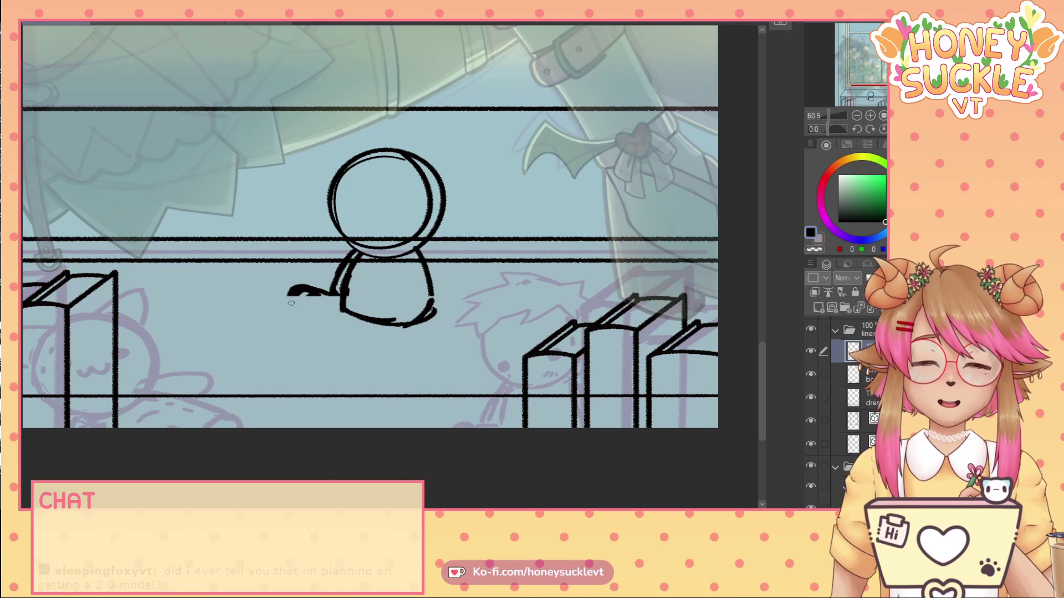
# - Draw the seated doll's legs with round feet, its other arm, and two oval eyes on the face
pyautogui.moveTo(291, 303)
pyautogui.mouseDown()
pyautogui.moveTo(370, 325)
pyautogui.moveTo(409, 319)
pyautogui.moveTo(386, 307)
pyautogui.moveTo(421, 304)
pyautogui.mouseUp()
pyautogui.moveTo(419, 259); pyautogui.dragTo(443, 304)
pyautogui.moveTo(405, 215); pyautogui.dragTo(405, 219)
pyautogui.moveTo(342, 209); pyautogui.dragTo(345, 214)
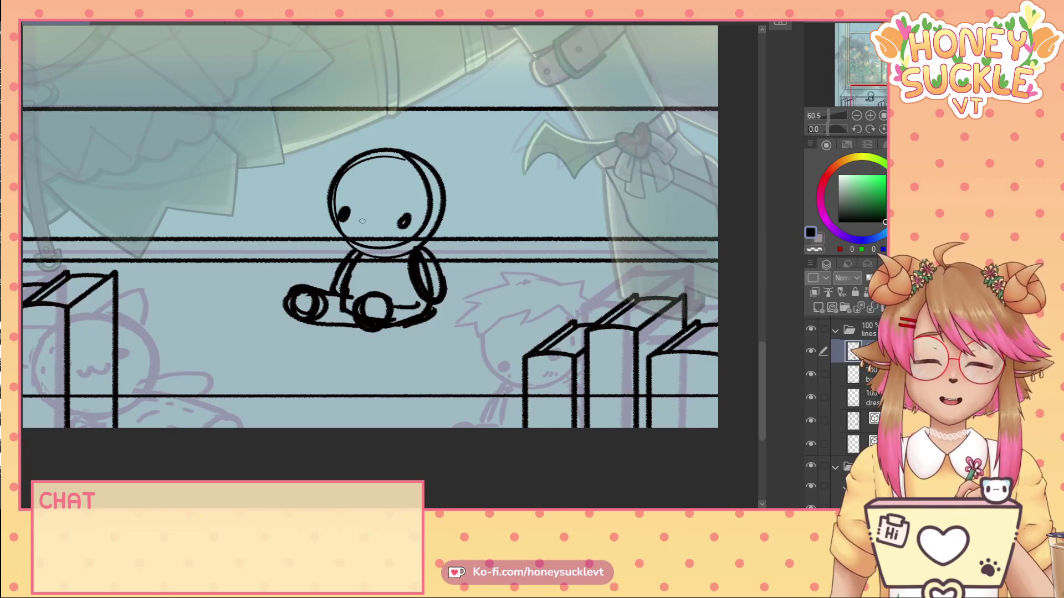
# - Draw loose bangs across the doll's forehead and looping strands of hair on top of its head
pyautogui.moveTo(326, 164)
pyautogui.mouseDown()
pyautogui.moveTo(380, 146)
pyautogui.moveTo(410, 183)
pyautogui.mouseUp()
pyautogui.moveTo(425, 155); pyautogui.dragTo(427, 191)
pyautogui.moveTo(391, 133); pyautogui.dragTo(435, 158)
pyautogui.moveTo(349, 113); pyautogui.dragTo(397, 152)
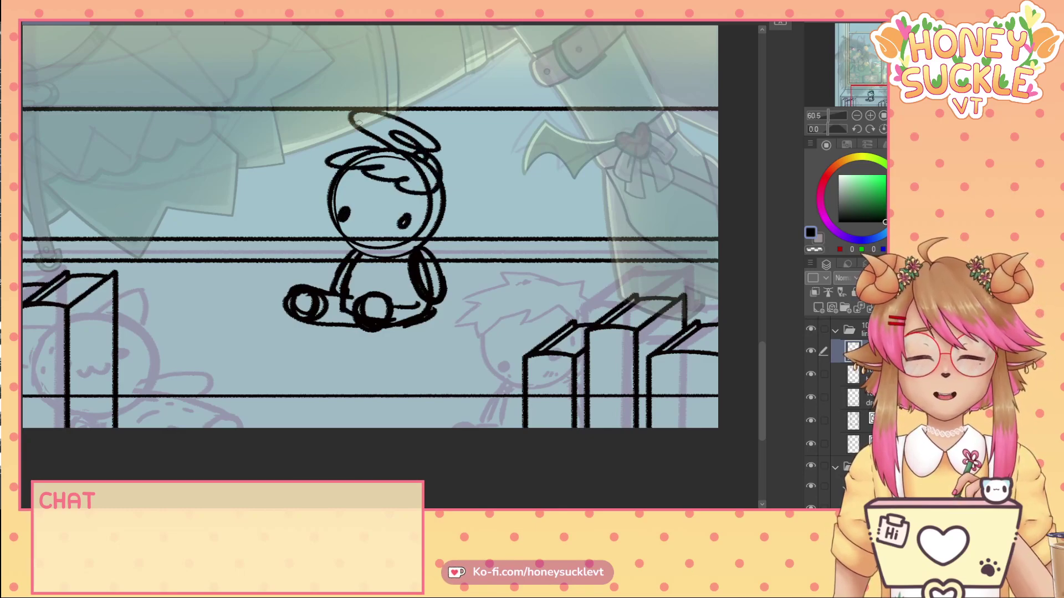
# - Move the doll up in front of the window and enlarge it with a transform
pyautogui.scroll(-5, 132, 185)
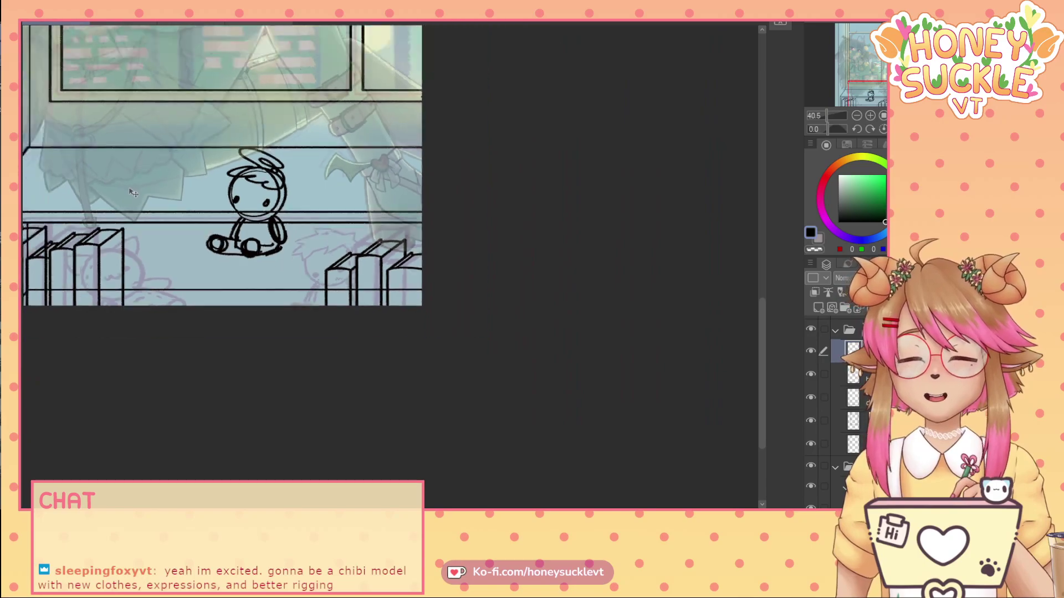
pyautogui.moveTo(762, 312); pyautogui.dragTo(763, 245)
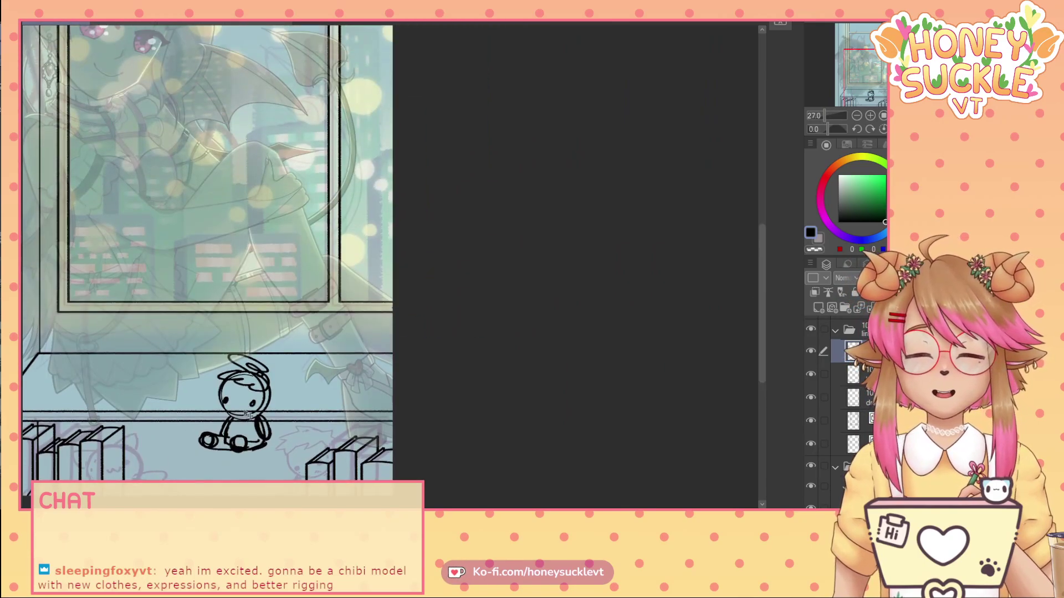
pyautogui.moveTo(246, 408)
pyautogui.mouseDown()
pyautogui.moveTo(176, 205)
pyautogui.moveTo(184, 214)
pyautogui.mouseUp()
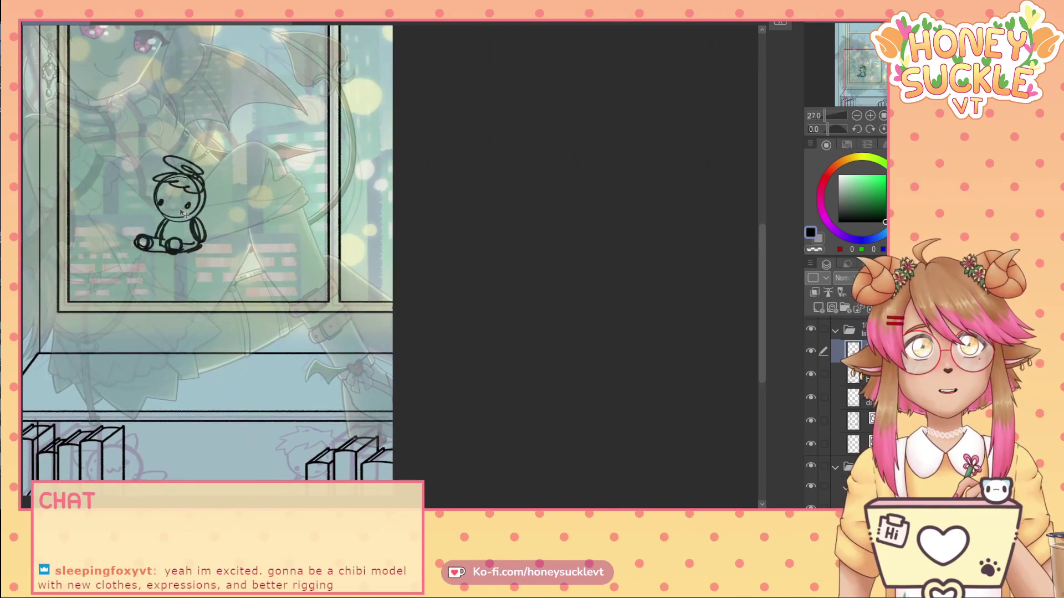
pyautogui.hotkey('ctrl', 't')
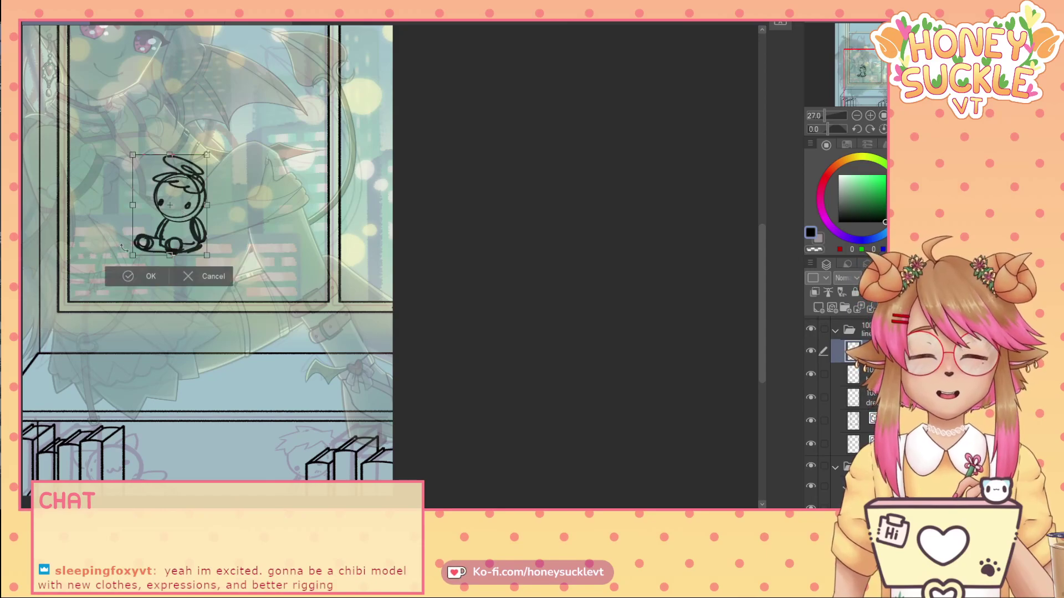
pyautogui.moveTo(133, 256); pyautogui.dragTo(174, 224)
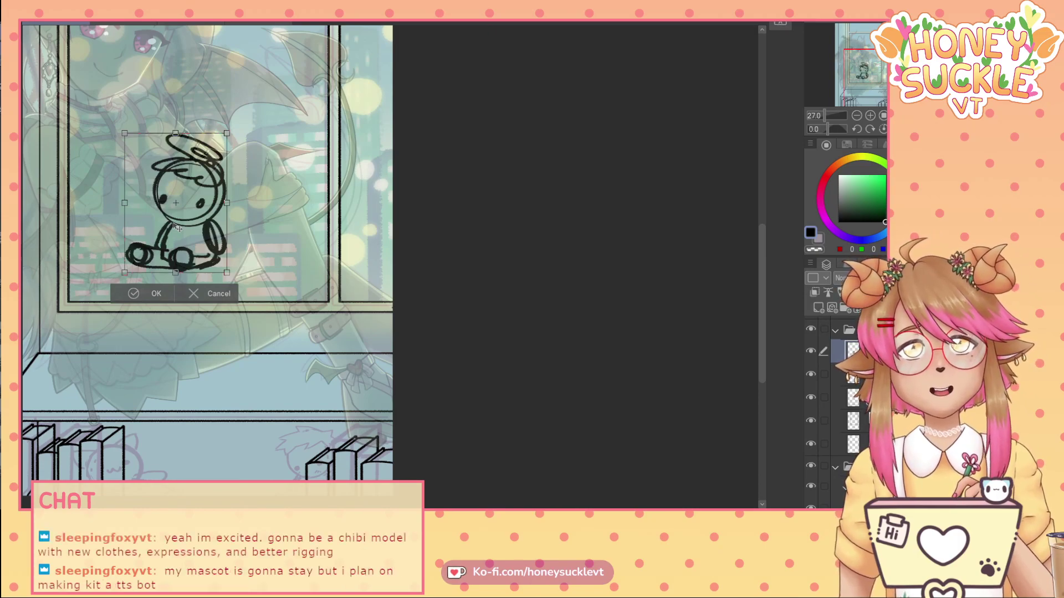
pyautogui.press('Return')
# - Try the enlarged doll at several spots beside the shelf books, and undo those moves and the enlargement
pyautogui.moveTo(228, 311); pyautogui.dragTo(317, 541)
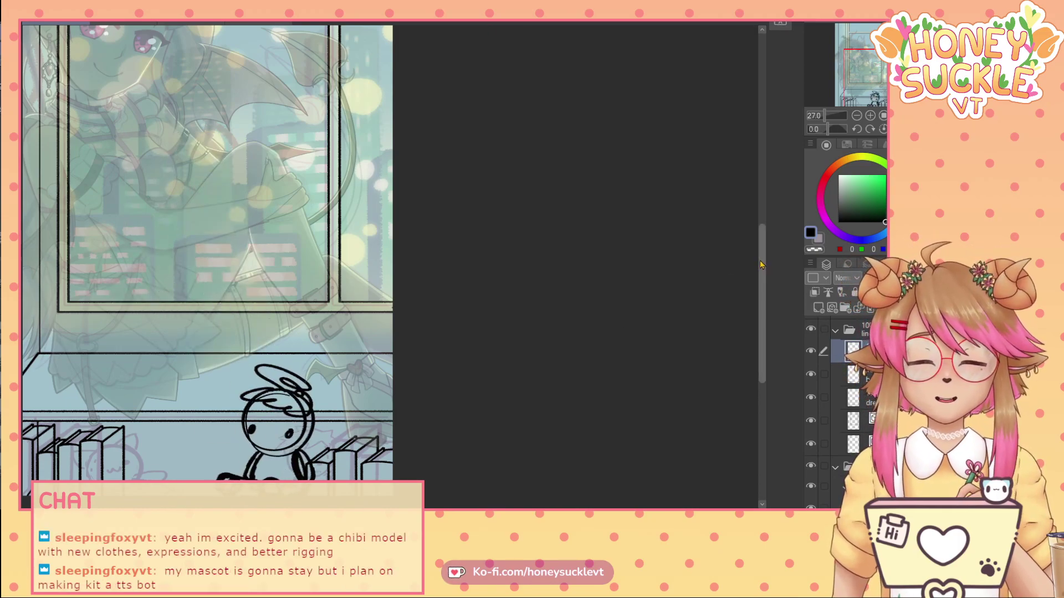
pyautogui.moveTo(760, 261); pyautogui.dragTo(765, 293)
pyautogui.moveTo(262, 370)
pyautogui.mouseDown()
pyautogui.moveTo(255, 418)
pyautogui.moveTo(271, 378)
pyautogui.moveTo(261, 417)
pyautogui.moveTo(244, 432)
pyautogui.mouseUp()
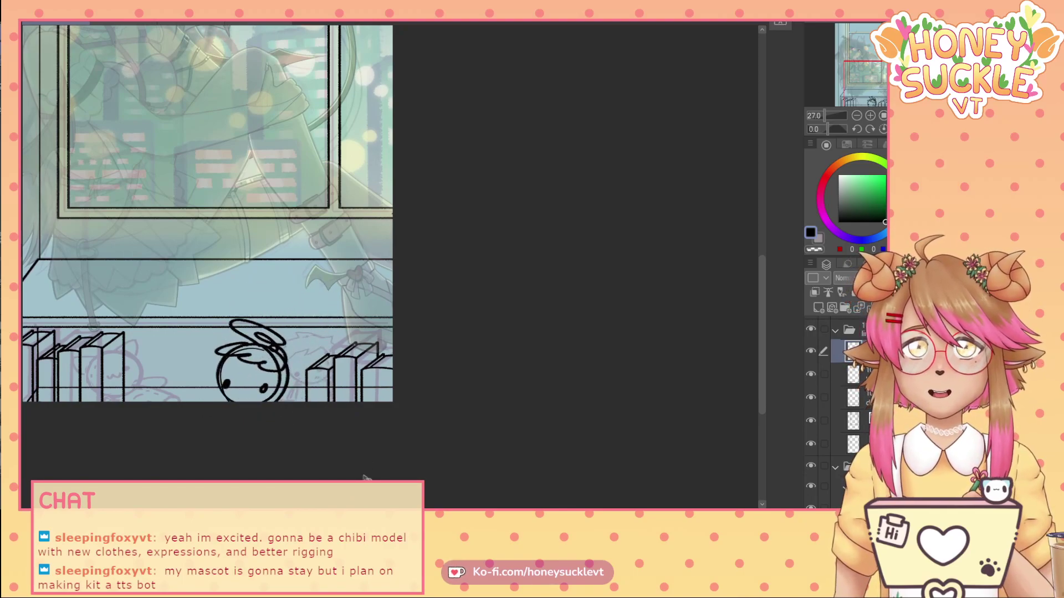
pyautogui.moveTo(258, 404)
pyautogui.mouseDown()
pyautogui.moveTo(272, 347)
pyautogui.moveTo(275, 397)
pyautogui.mouseUp()
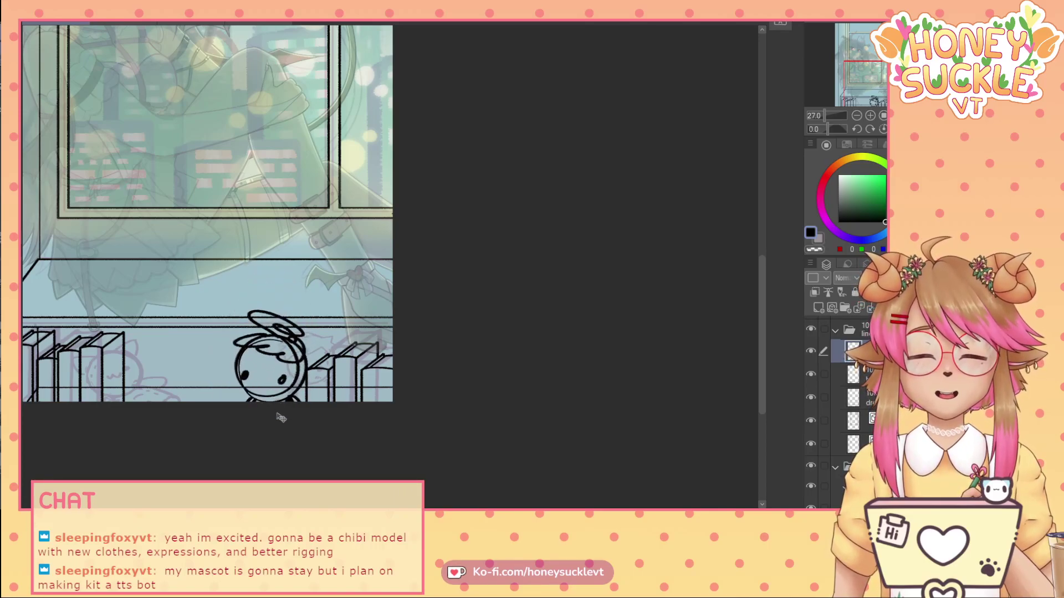
pyautogui.hotkey('ctrl', 'z')
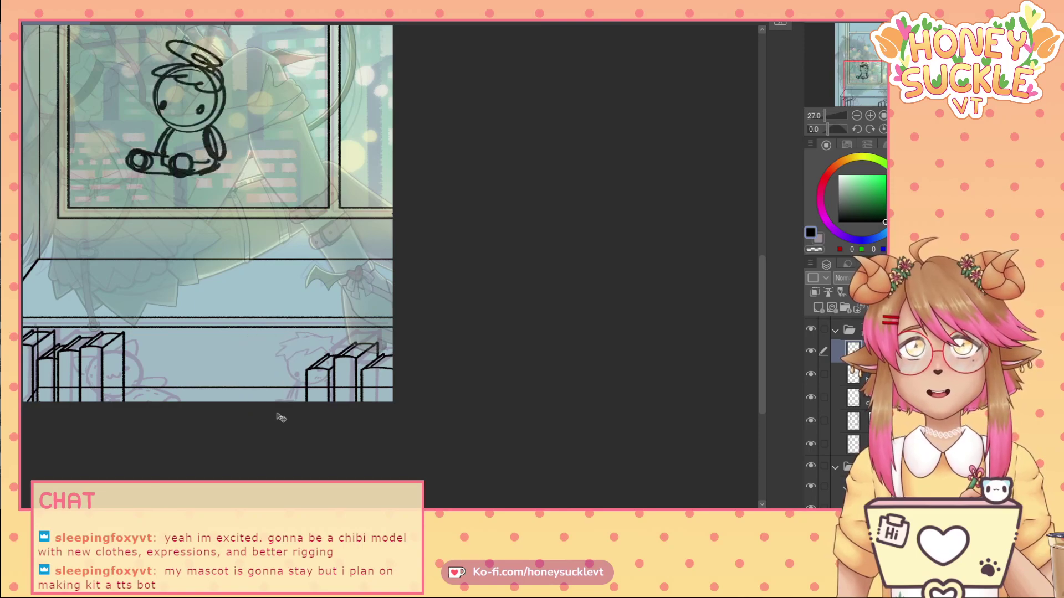
pyautogui.hotkey('ctrl', 'z')
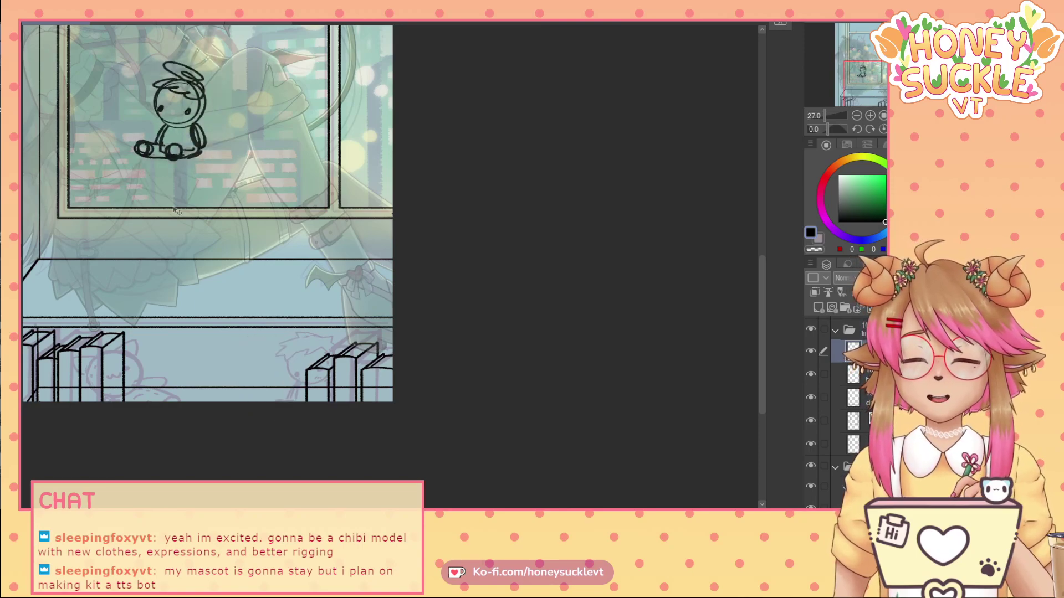
# - Move the small doll down from the window to the shelf edge between the two groups of books
pyautogui.moveTo(176, 156)
pyautogui.mouseDown()
pyautogui.moveTo(305, 376)
pyautogui.moveTo(287, 387)
pyautogui.mouseUp()
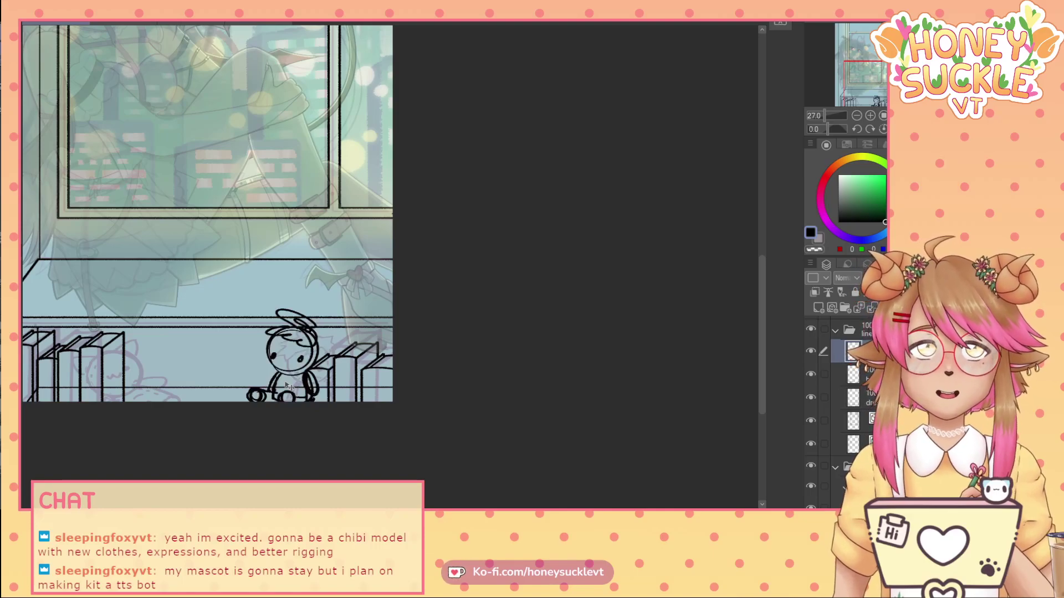
pyautogui.moveTo(287, 386)
pyautogui.mouseDown()
pyautogui.moveTo(255, 409)
pyautogui.moveTo(216, 324)
pyautogui.mouseUp()
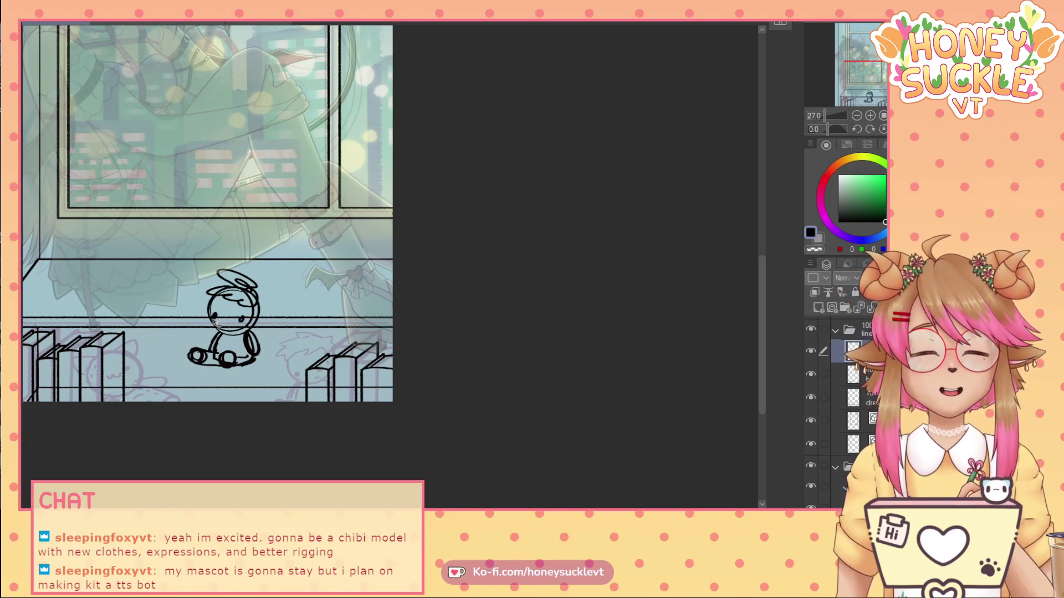
# - Try the doll in front of the right-hand group of shelf books, and undo the placement together with the whole doll drawing
pyautogui.moveTo(216, 323)
pyautogui.mouseDown()
pyautogui.moveTo(314, 326)
pyautogui.moveTo(385, 409)
pyautogui.moveTo(420, 394)
pyautogui.moveTo(413, 410)
pyautogui.mouseUp()
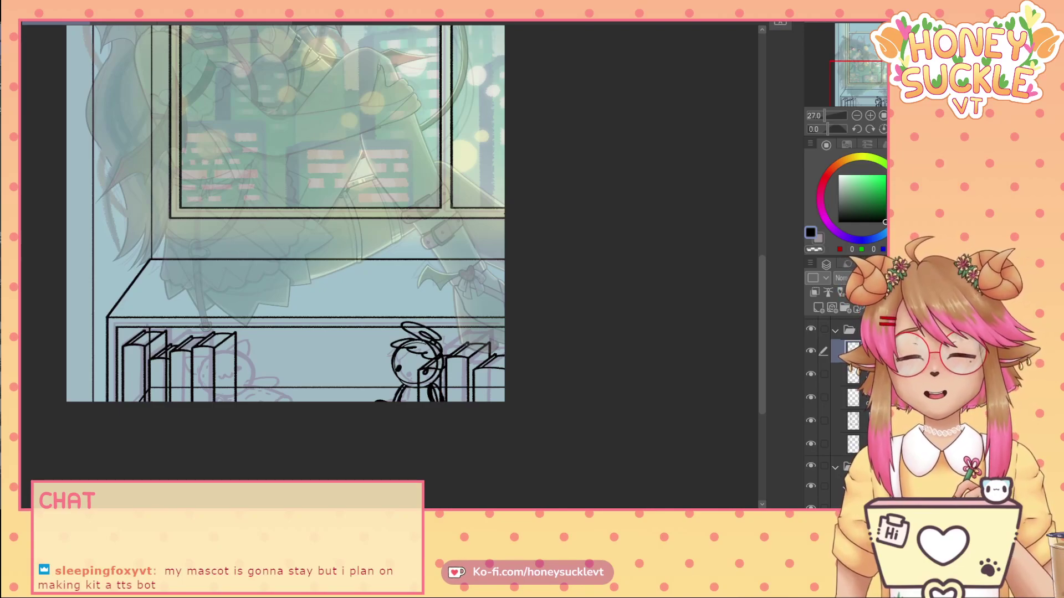
pyautogui.scroll(3, 409, 365)
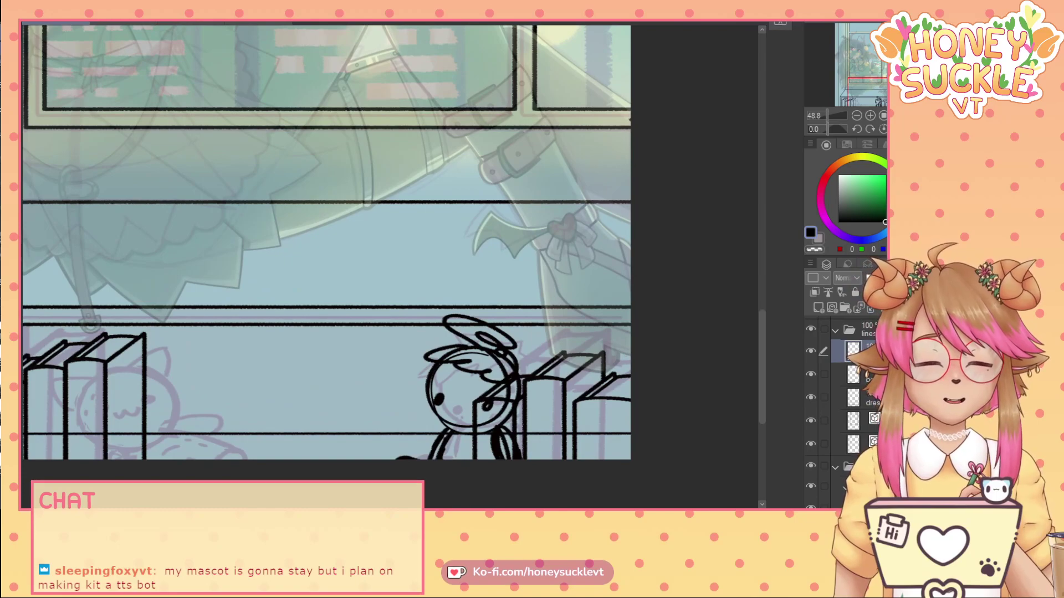
pyautogui.hotkey('ctrl', 'z')
pyautogui.hotkey('ctrl', 'z')
pyautogui.hotkey('ctrl', 'z')
pyautogui.hotkey('ctrl', 'z')
pyautogui.hotkey('ctrl', 'z')
pyautogui.hotkey('ctrl', 'z')
pyautogui.hotkey('ctrl', 'z')
pyautogui.hotkey('ctrl', 'z')
pyautogui.hotkey('ctrl', 'z')
pyautogui.hotkey('ctrl', 'z')
pyautogui.hotkey('ctrl', 'z')
pyautogui.hotkey('ctrl', 'z')
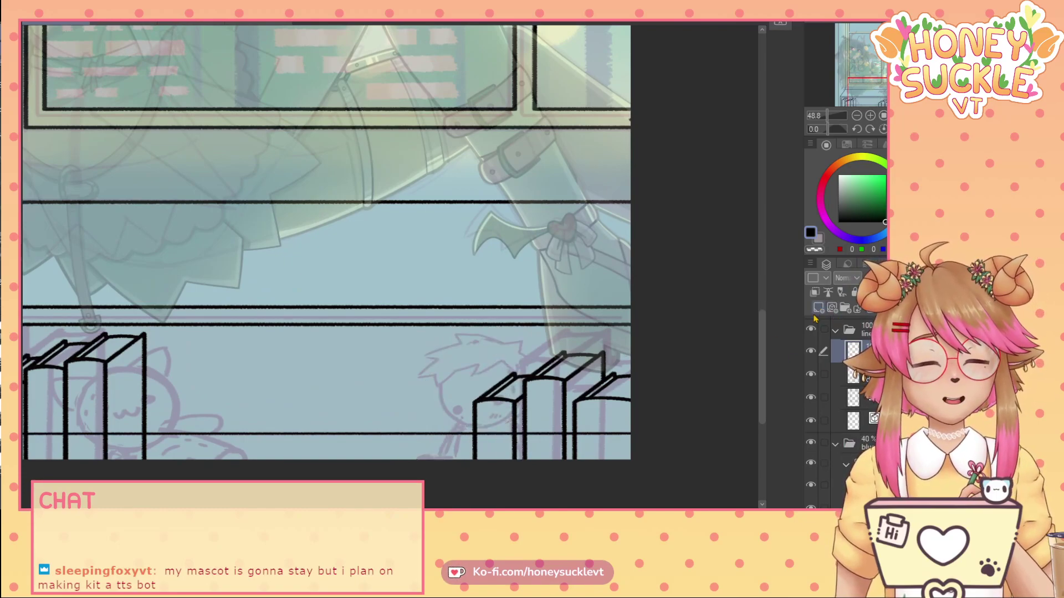
# - Add a new raster layer at the top of the line art folder for redrawing the doll
pyautogui.click(816, 312)
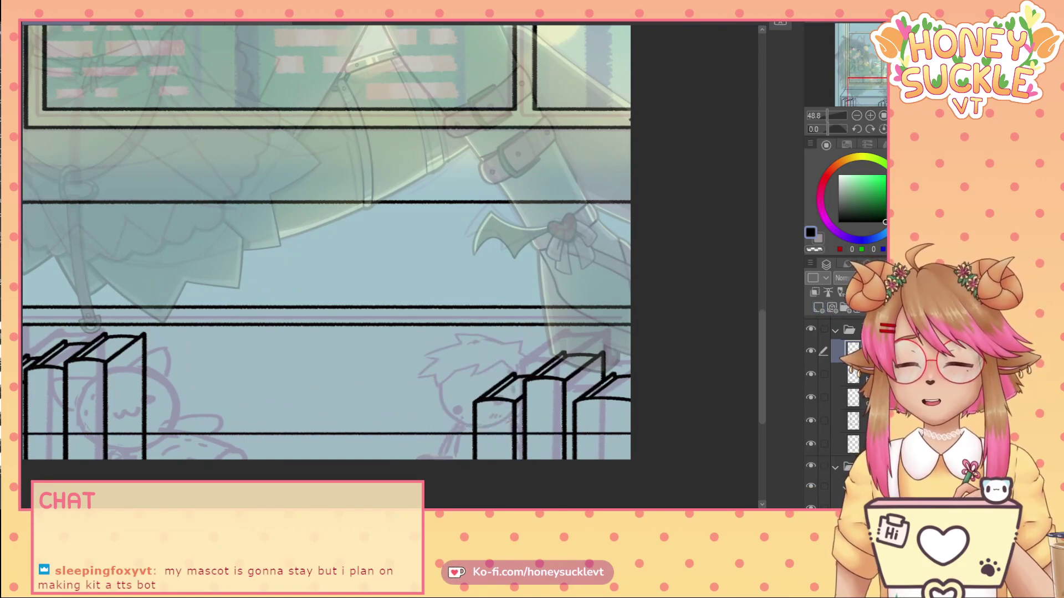
pyautogui.scroll(1, 484, 391)
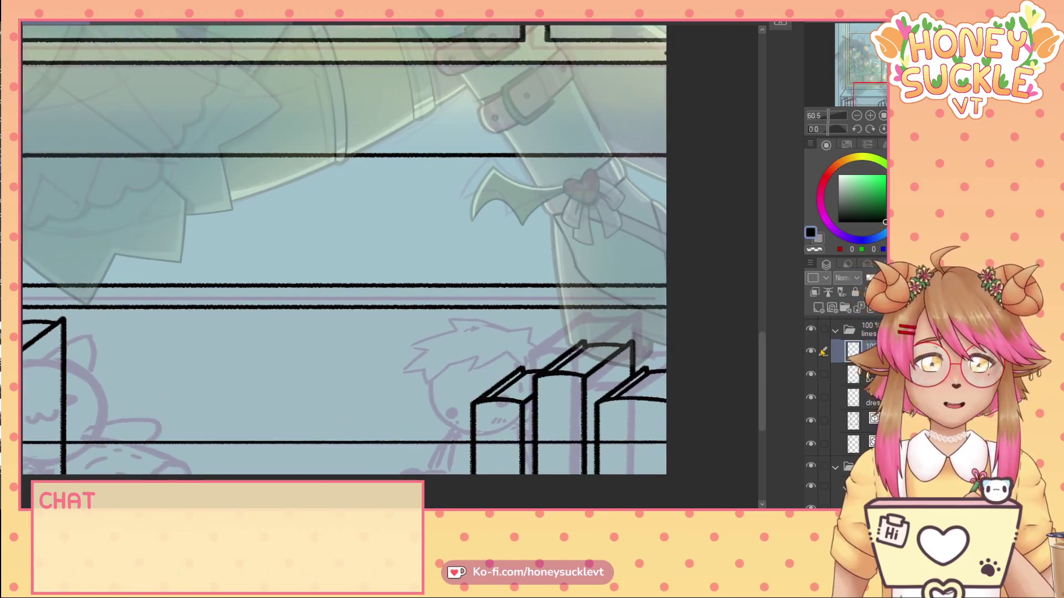
pyautogui.scroll(3, 438, 408)
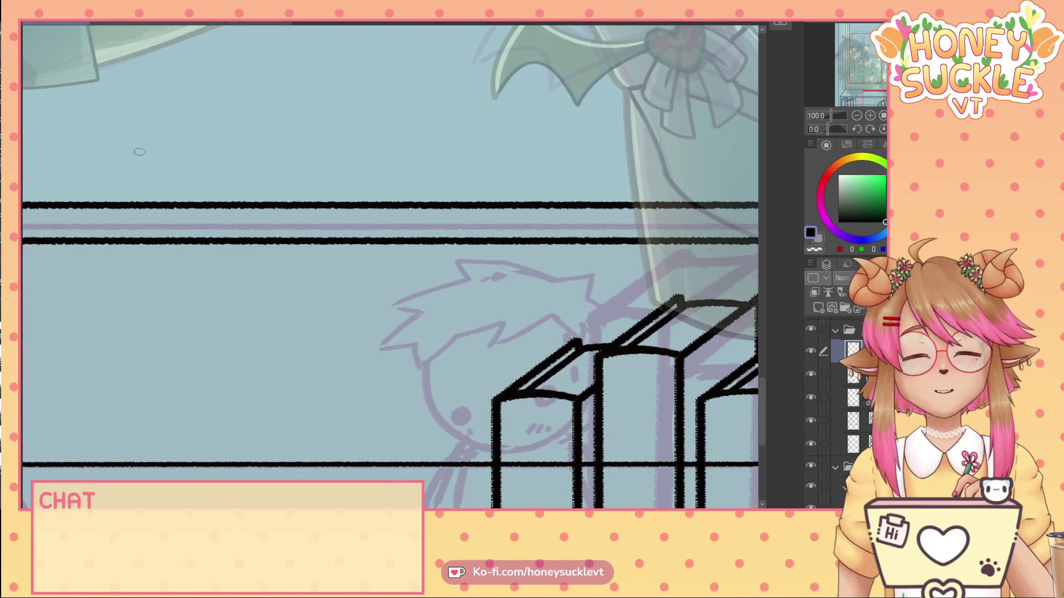
# - Examine the pink-haired cat-girl and white-suited man reference images, and return to the shelf over the doll sketch
pyautogui.click(187, 24)
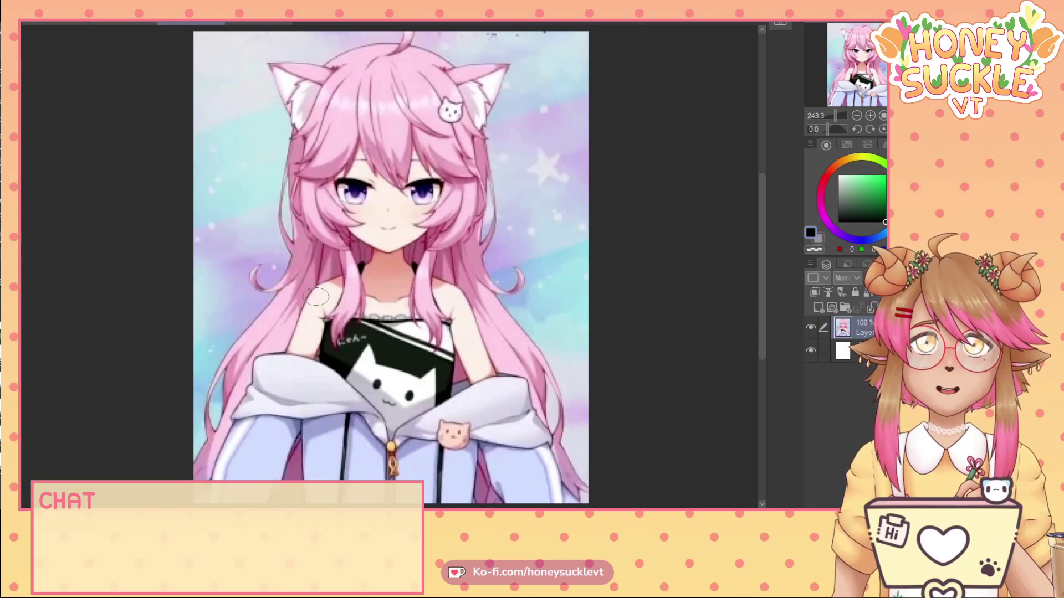
pyautogui.click(239, 24)
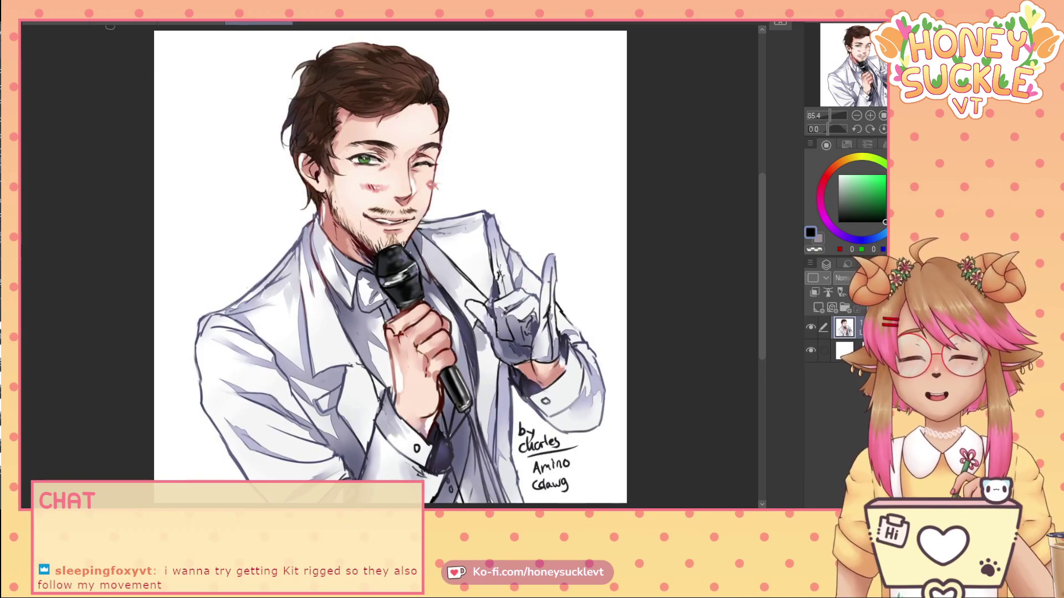
pyautogui.click(55, 23)
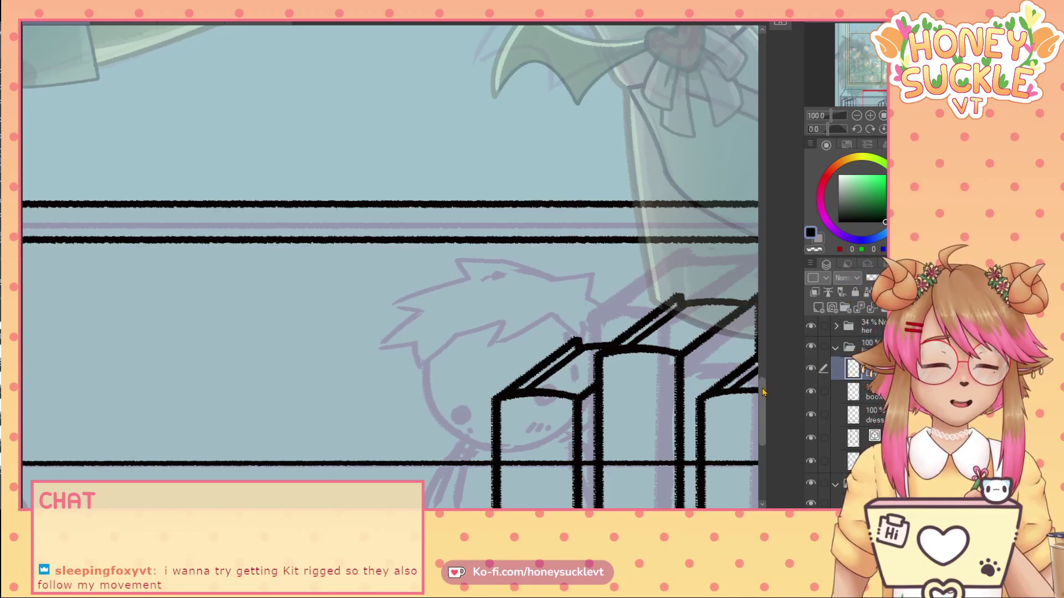
pyautogui.scroll(-2, 762, 392)
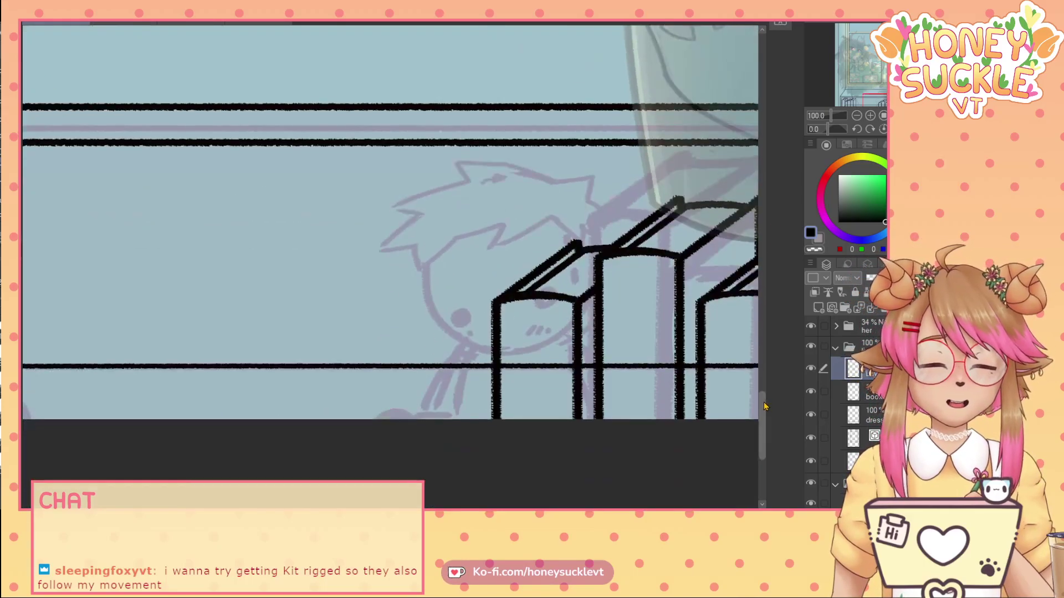
# - Hide the book line layer that overlaps the doll sketch, and undo a trial stroke along the head
pyautogui.click(810, 392)
pyautogui.moveTo(426, 259); pyautogui.dragTo(430, 306)
pyautogui.hotkey('ctrl', 'z')
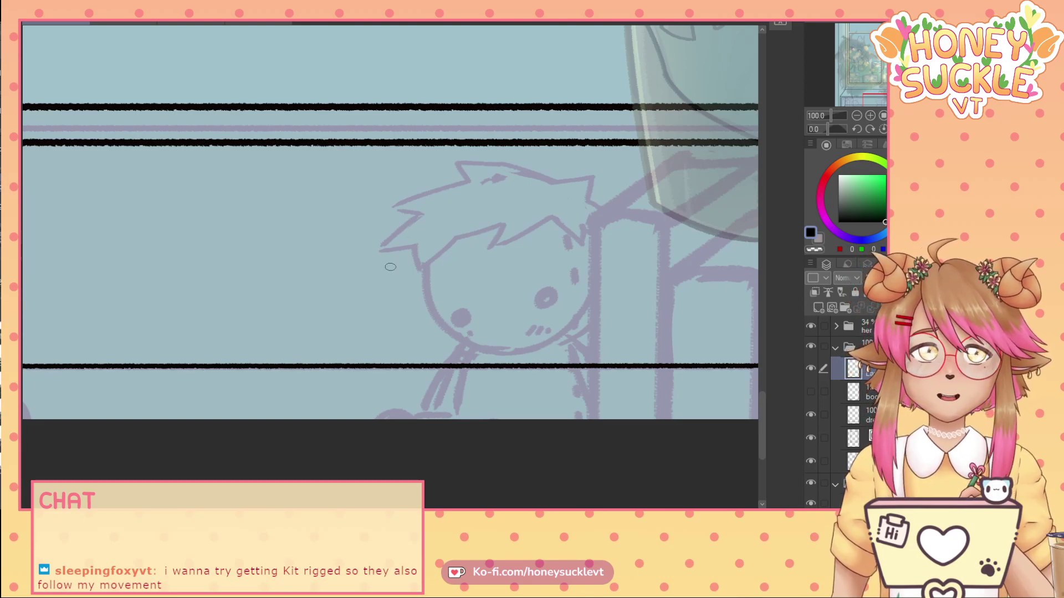
pyautogui.moveTo(595, 196); pyautogui.dragTo(402, 361)
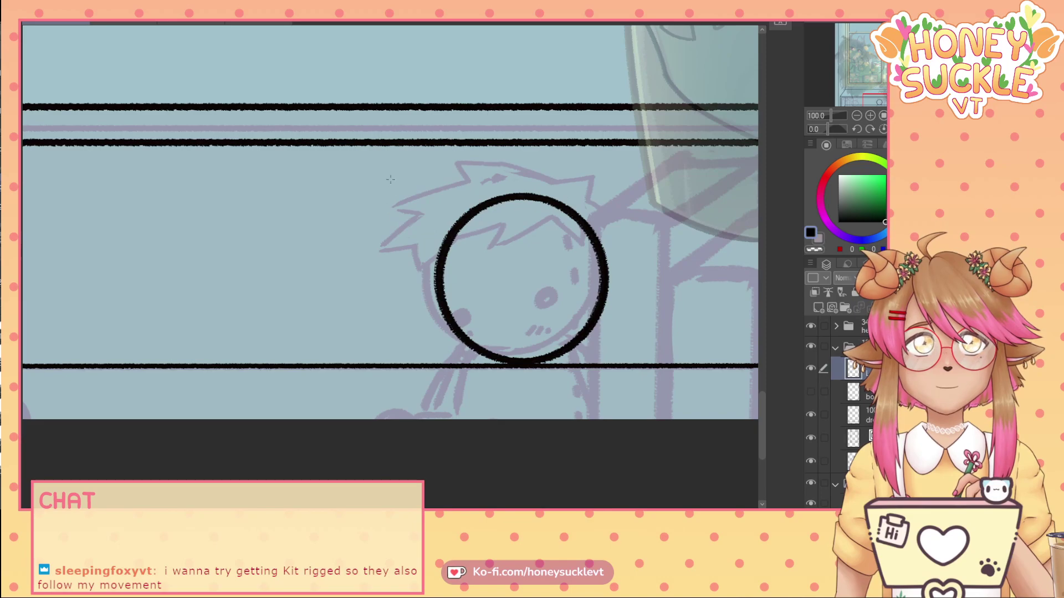
pyautogui.moveTo(427, 181); pyautogui.dragTo(309, 296)
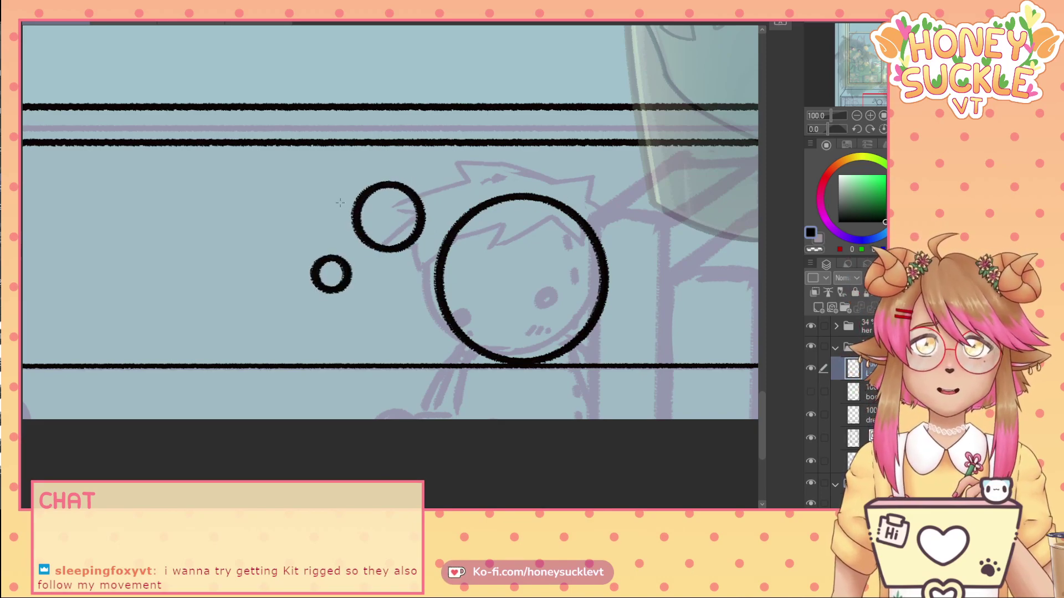
pyautogui.moveTo(339, 189); pyautogui.dragTo(128, 399)
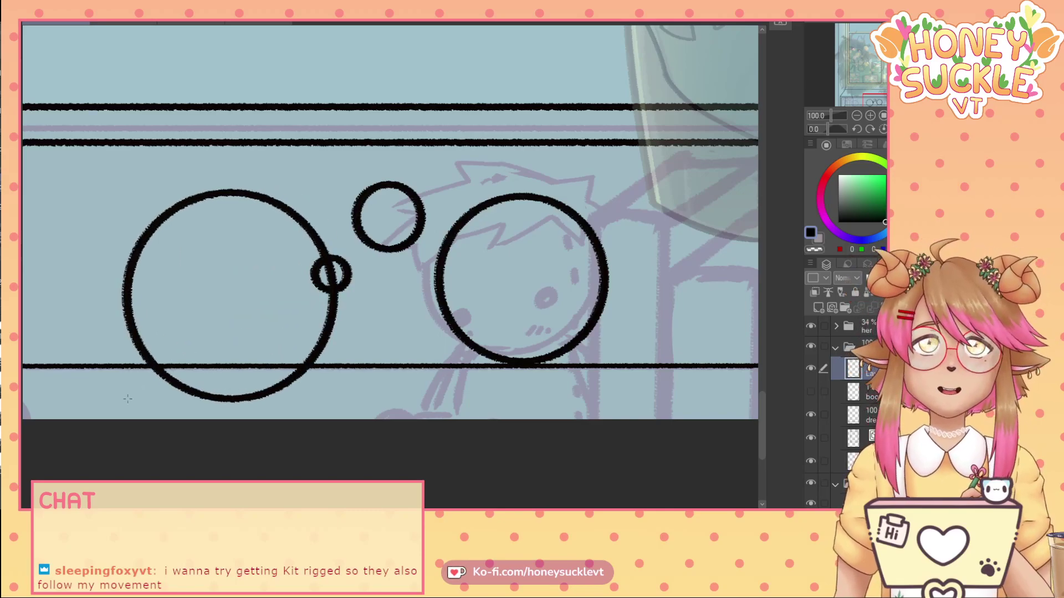
pyautogui.hotkey('ctrl', 'z')
pyautogui.hotkey('ctrl', 'z')
pyautogui.hotkey('ctrl', 'z')
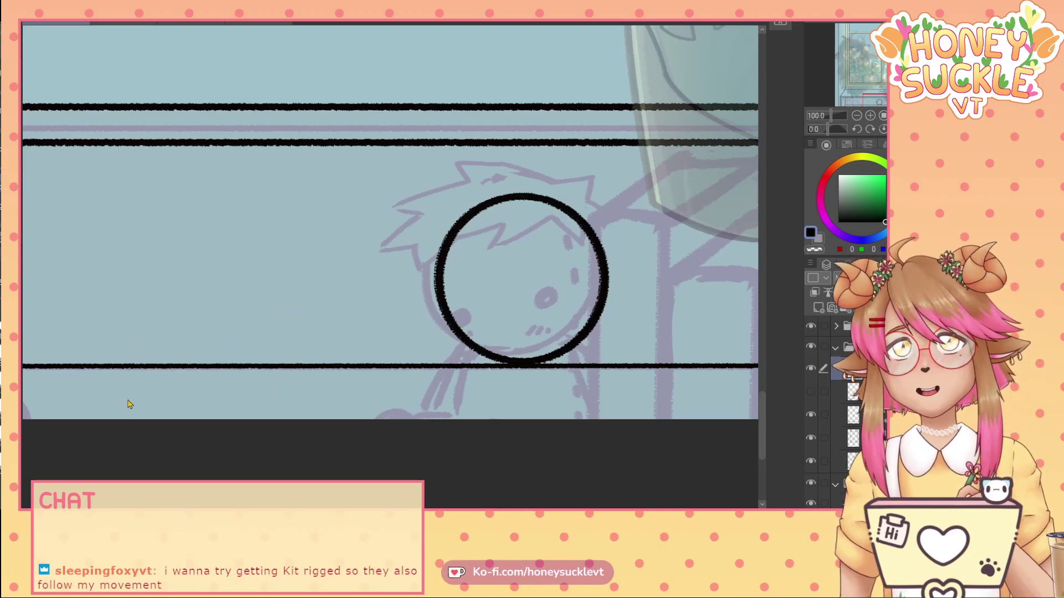
pyautogui.hotkey('ctrl', 'z')
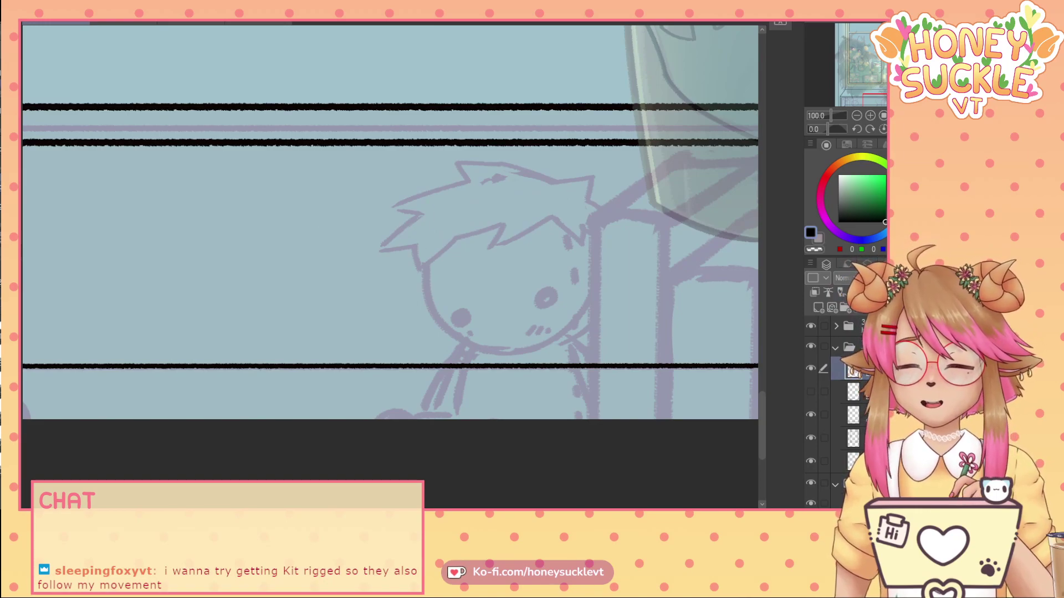
# - Outline the doll's face with joined black curves following the sketch from one temple around the chin to the other
pyautogui.moveTo(424, 267); pyautogui.dragTo(480, 349)
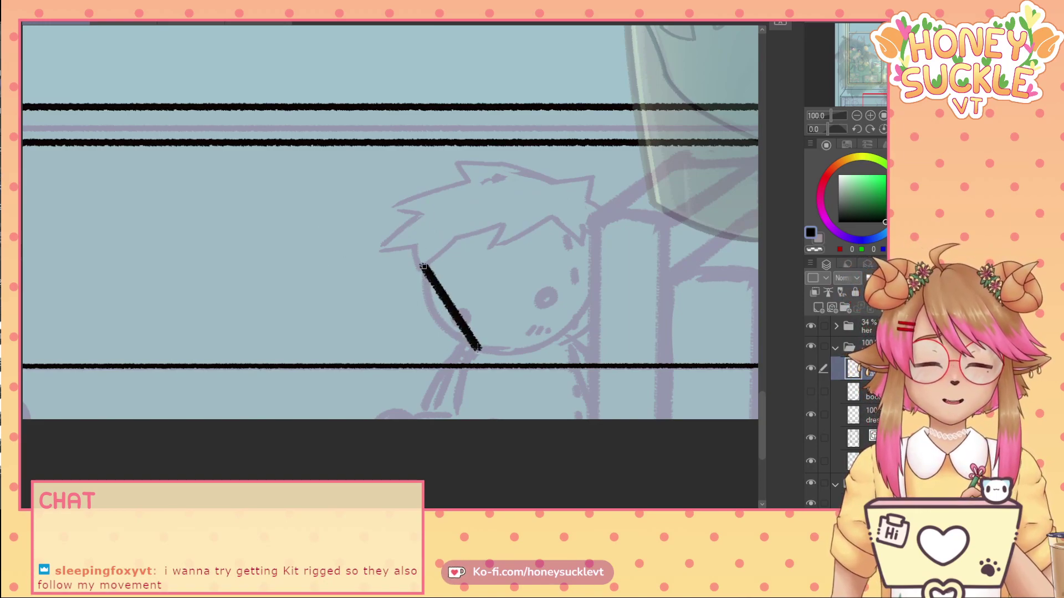
pyautogui.click(425, 323)
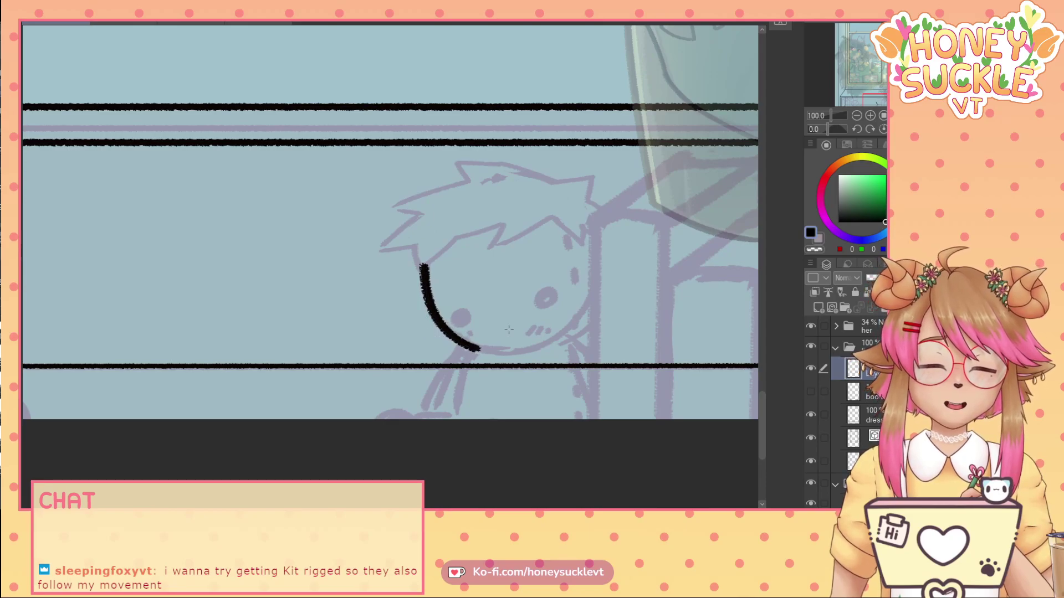
pyautogui.moveTo(597, 235)
pyautogui.mouseDown()
pyautogui.moveTo(558, 332)
pyautogui.moveTo(474, 348)
pyautogui.mouseUp()
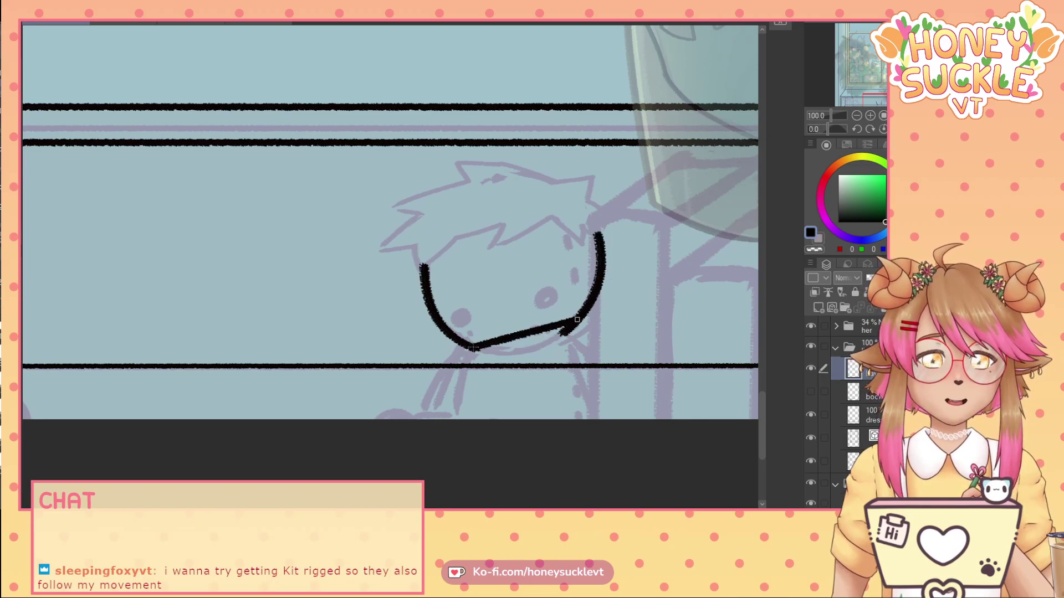
pyautogui.click(533, 364)
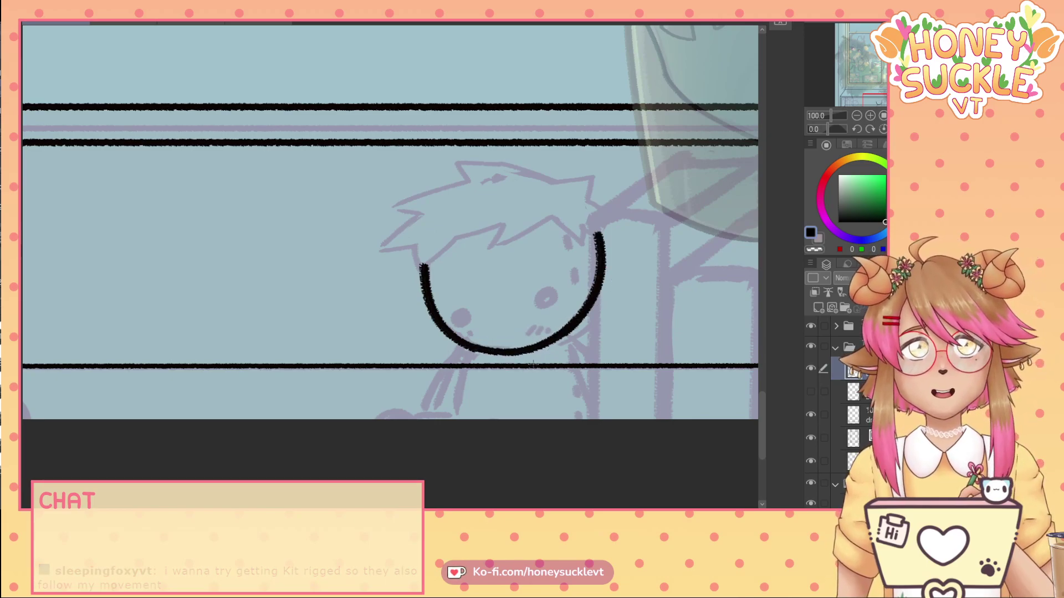
# - Ink both sides of the doll's torso below the chin and an angled arm on each side
pyautogui.moveTo(468, 350); pyautogui.dragTo(440, 430)
pyautogui.click(448, 383)
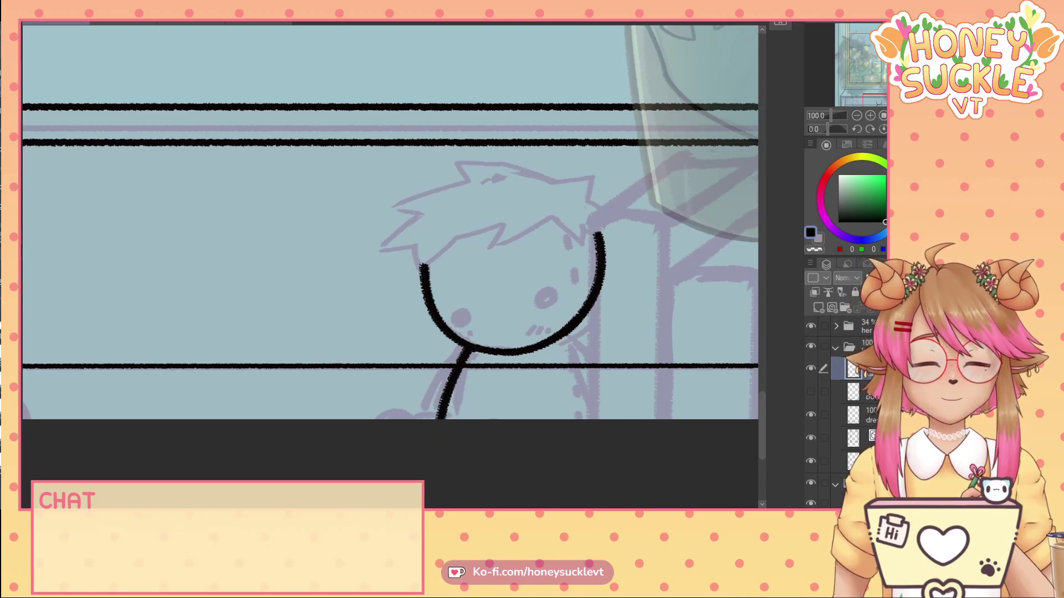
pyautogui.moveTo(420, 395); pyautogui.dragTo(442, 417)
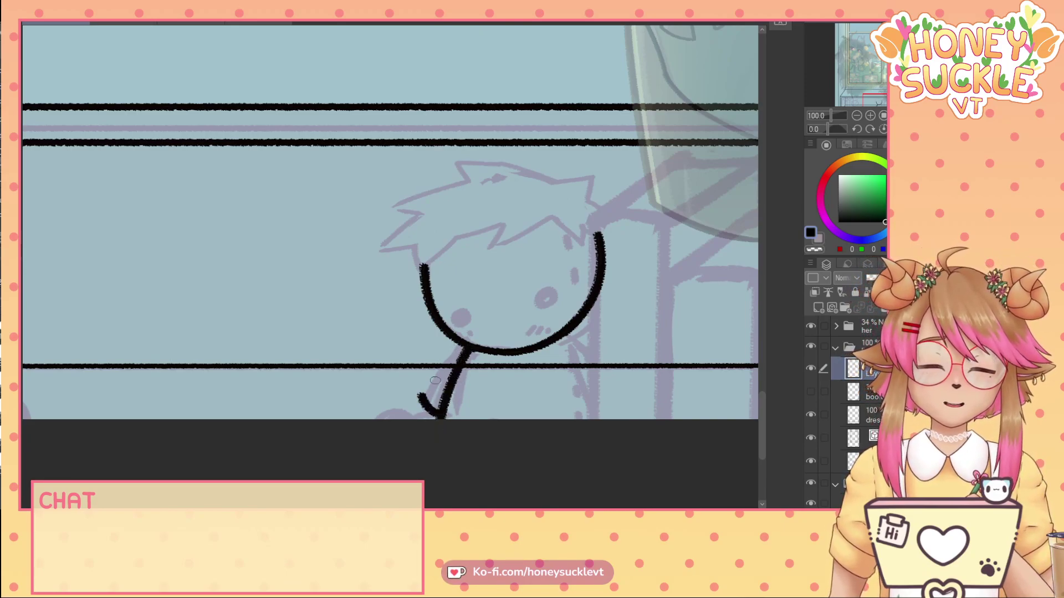
pyautogui.moveTo(467, 345); pyautogui.dragTo(429, 391)
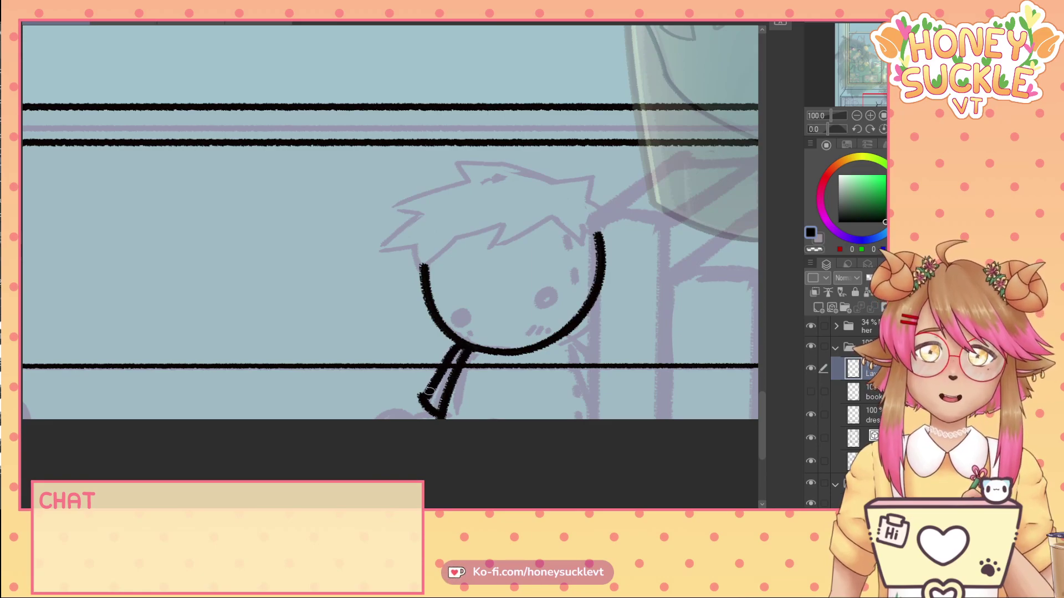
pyautogui.hotkey('ctrl', 'z')
pyautogui.moveTo(465, 346); pyautogui.dragTo(420, 399)
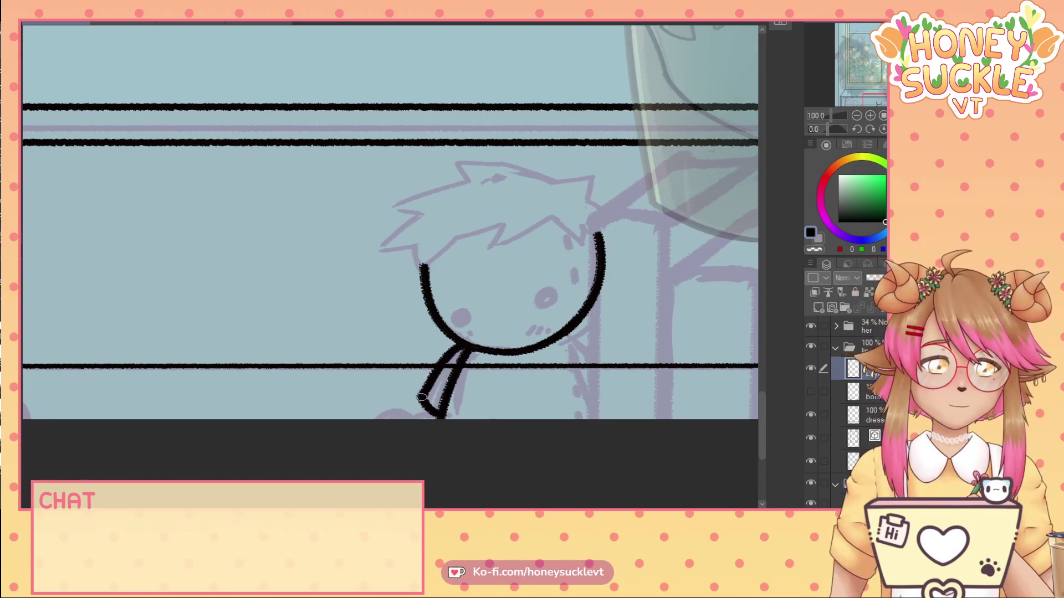
pyautogui.moveTo(559, 336); pyautogui.dragTo(575, 419)
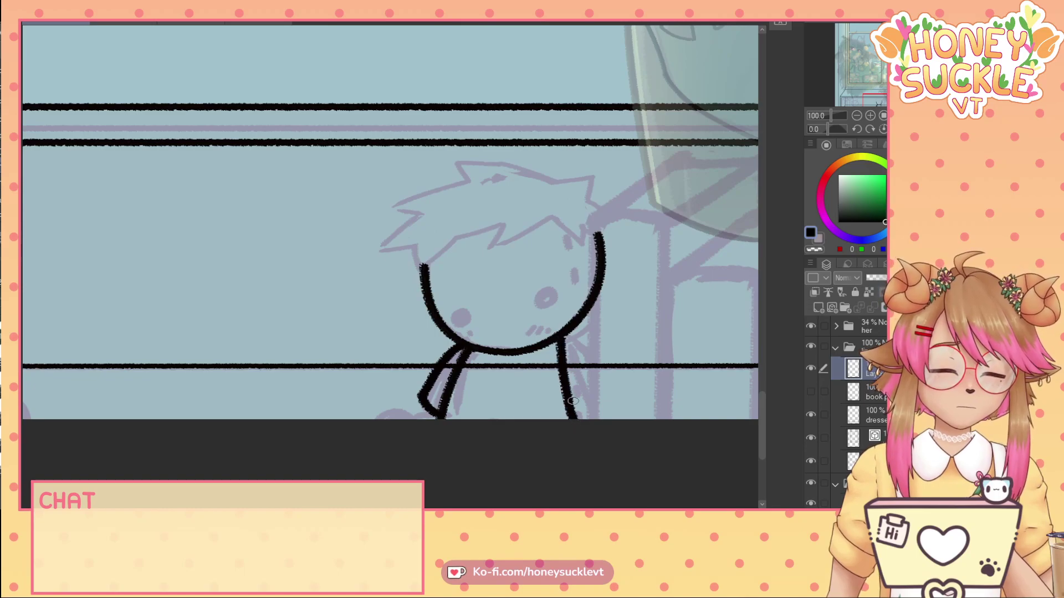
pyautogui.moveTo(562, 338)
pyautogui.mouseDown()
pyautogui.moveTo(608, 388)
pyautogui.moveTo(606, 417)
pyautogui.moveTo(578, 436)
pyautogui.mouseUp()
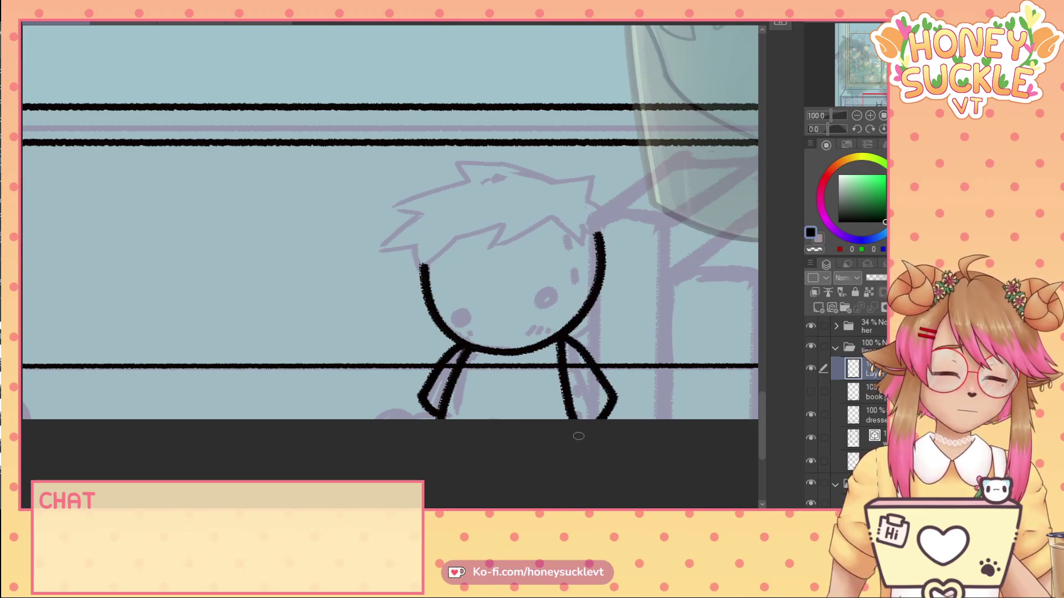
# - Draw two solid black round eyes on the doll's face over the sketched ones
pyautogui.moveTo(548, 291)
pyautogui.mouseDown()
pyautogui.moveTo(557, 308)
pyautogui.moveTo(539, 294)
pyautogui.moveTo(536, 306)
pyautogui.mouseUp()
pyautogui.moveTo(460, 314); pyautogui.dragTo(453, 319)
pyautogui.moveTo(546, 300); pyautogui.dragTo(542, 304)
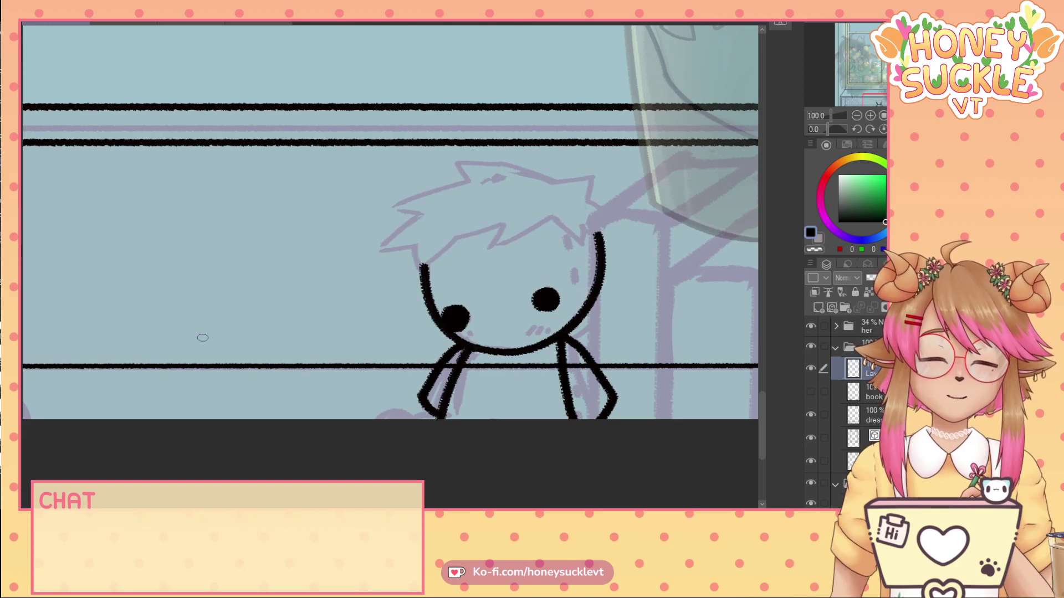
# - Check the hair in the white-suited man reference image, and return to the doll line art
pyautogui.click(258, 25)
pyautogui.click(41, 23)
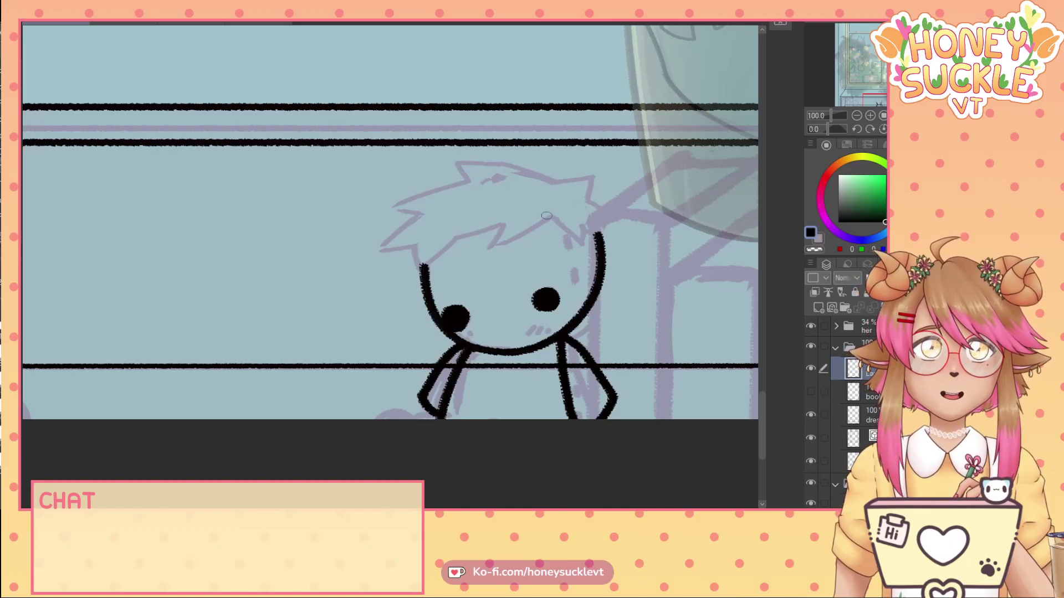
pyautogui.click(255, 25)
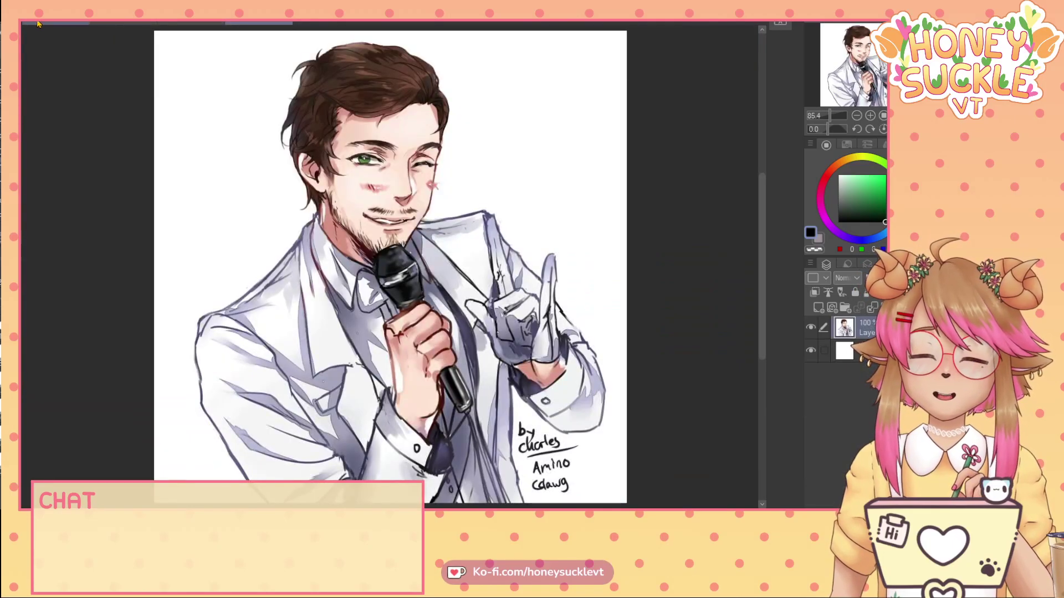
pyautogui.click(38, 25)
# - Ink the doll's jagged bangs from mid-forehead to the left temple, ending in pointed side tufts
pyautogui.moveTo(553, 216); pyautogui.dragTo(482, 250)
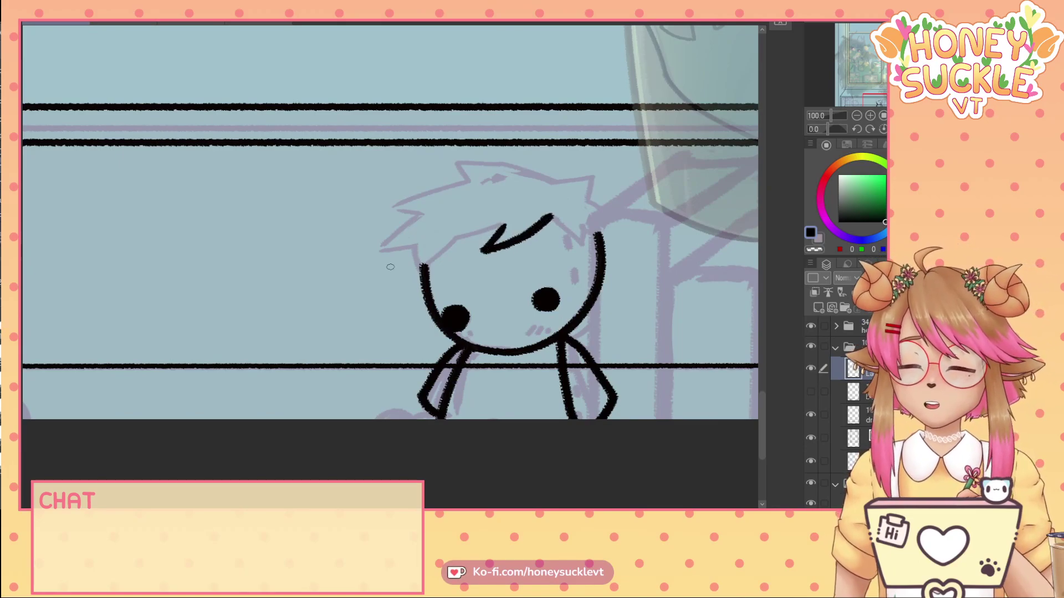
pyautogui.moveTo(505, 223)
pyautogui.mouseDown()
pyautogui.moveTo(451, 239)
pyautogui.moveTo(411, 269)
pyautogui.moveTo(397, 263)
pyautogui.moveTo(410, 269)
pyautogui.mouseUp()
pyautogui.moveTo(419, 213); pyautogui.dragTo(409, 247)
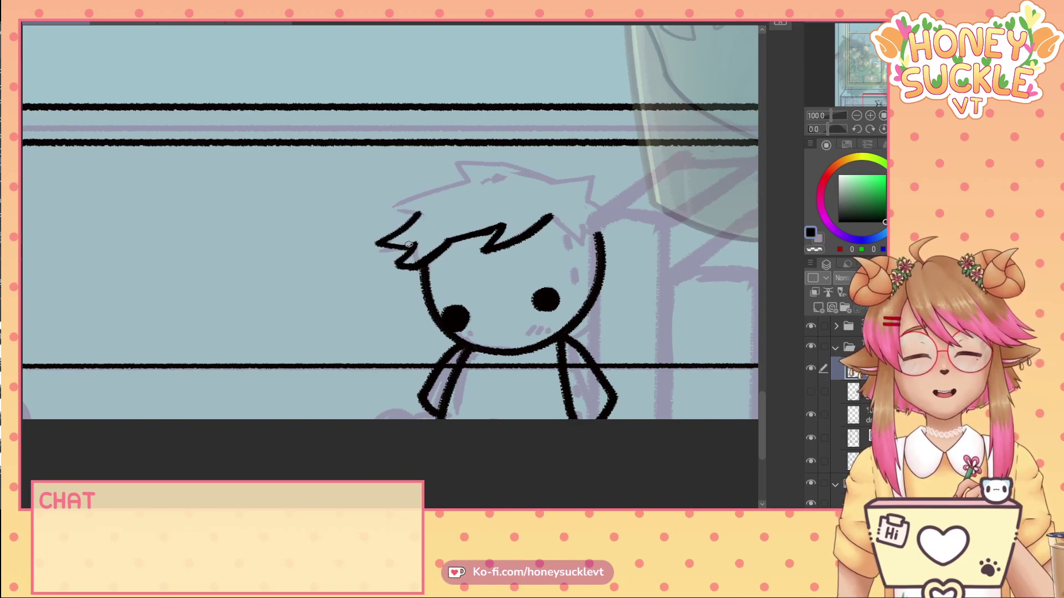
# - Ink the bangs from mid-forehead to the right temple and add spiky tufts beside the head
pyautogui.moveTo(552, 215); pyautogui.dragTo(582, 238)
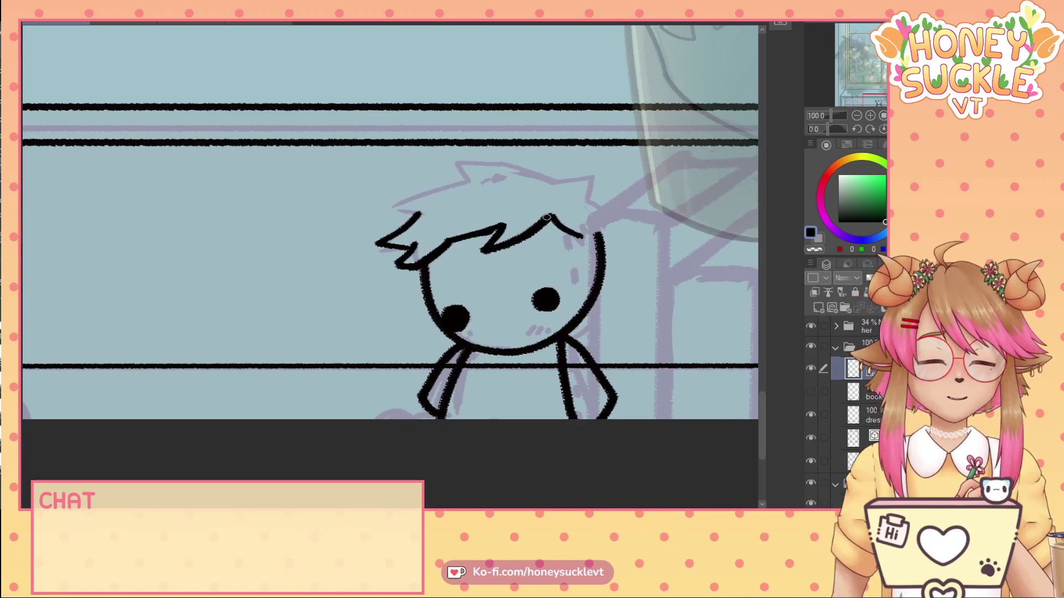
pyautogui.hotkey('ctrl', 'z')
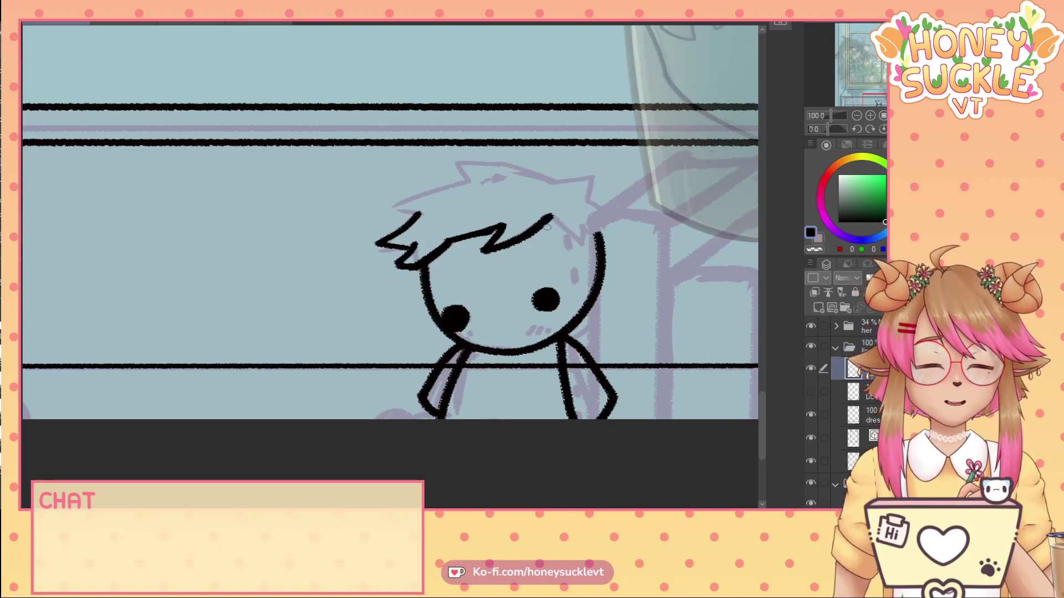
pyautogui.moveTo(550, 217)
pyautogui.mouseDown()
pyautogui.moveTo(595, 247)
pyautogui.moveTo(584, 230)
pyautogui.moveTo(612, 238)
pyautogui.moveTo(592, 232)
pyautogui.mouseUp()
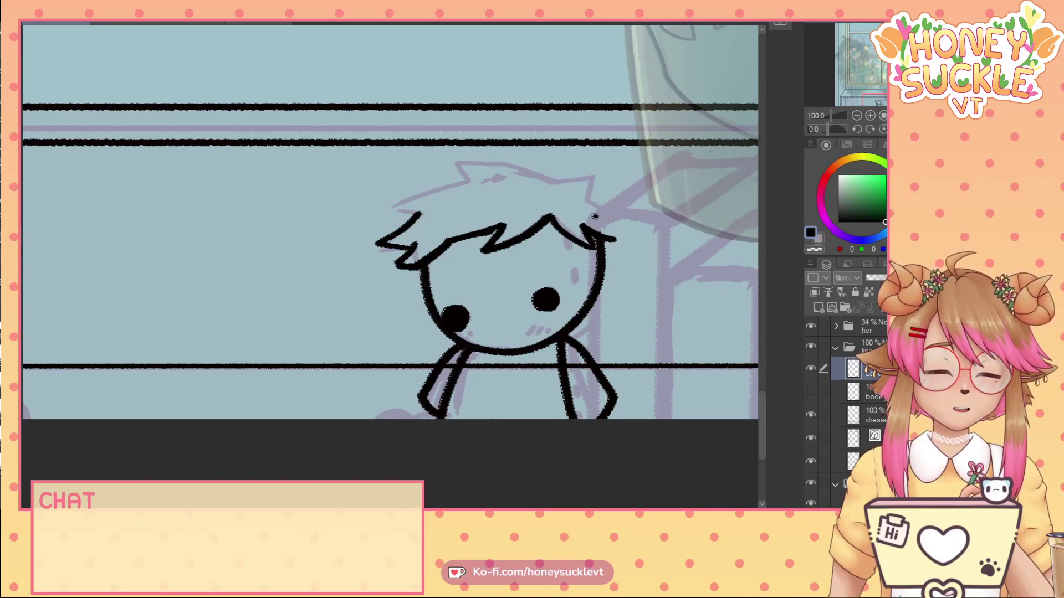
pyautogui.moveTo(595, 216); pyautogui.dragTo(613, 240)
pyautogui.moveTo(586, 199)
pyautogui.mouseDown()
pyautogui.moveTo(611, 207)
pyautogui.moveTo(593, 216)
pyautogui.moveTo(614, 204)
pyautogui.mouseUp()
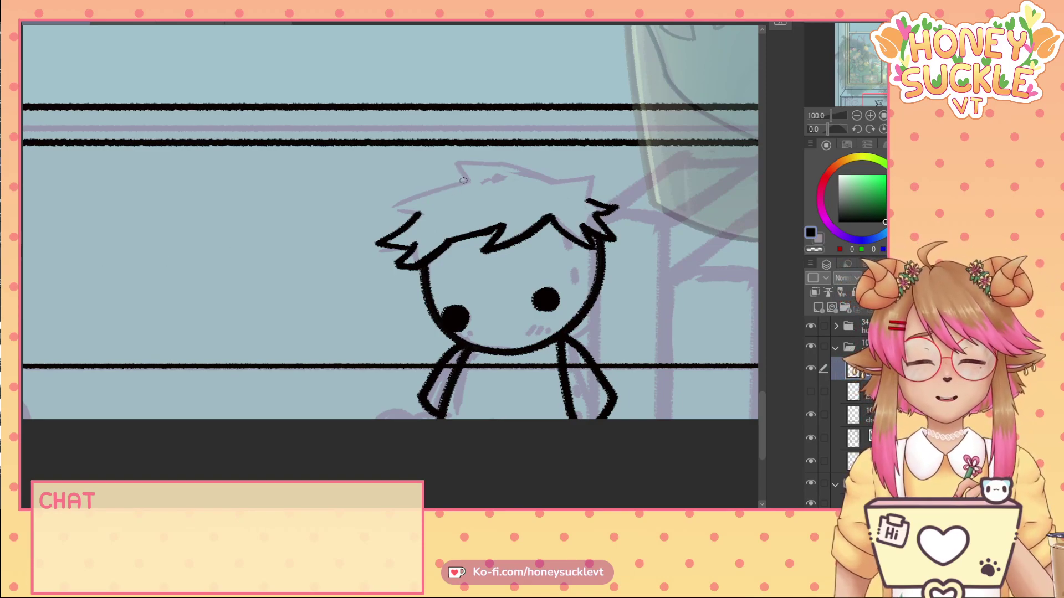
# - Ink the top of the doll's hair with a pointed crown tuft, spiky side edges and a small inner strand mark
pyautogui.moveTo(463, 180)
pyautogui.mouseDown()
pyautogui.moveTo(390, 199)
pyautogui.moveTo(407, 214)
pyautogui.mouseUp()
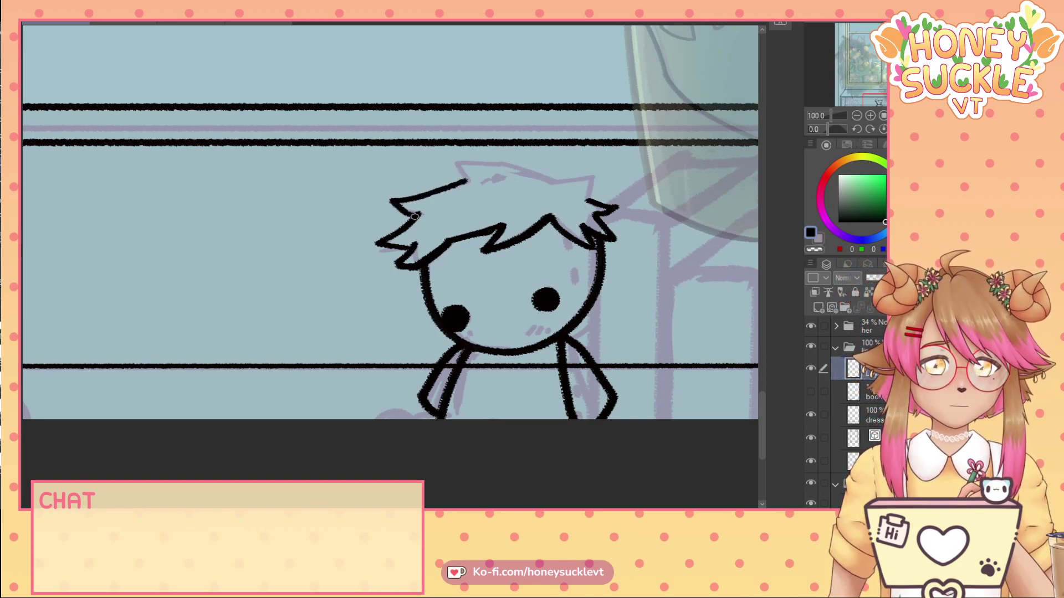
pyautogui.moveTo(506, 184)
pyautogui.mouseDown()
pyautogui.moveTo(480, 187)
pyautogui.moveTo(497, 193)
pyautogui.mouseUp()
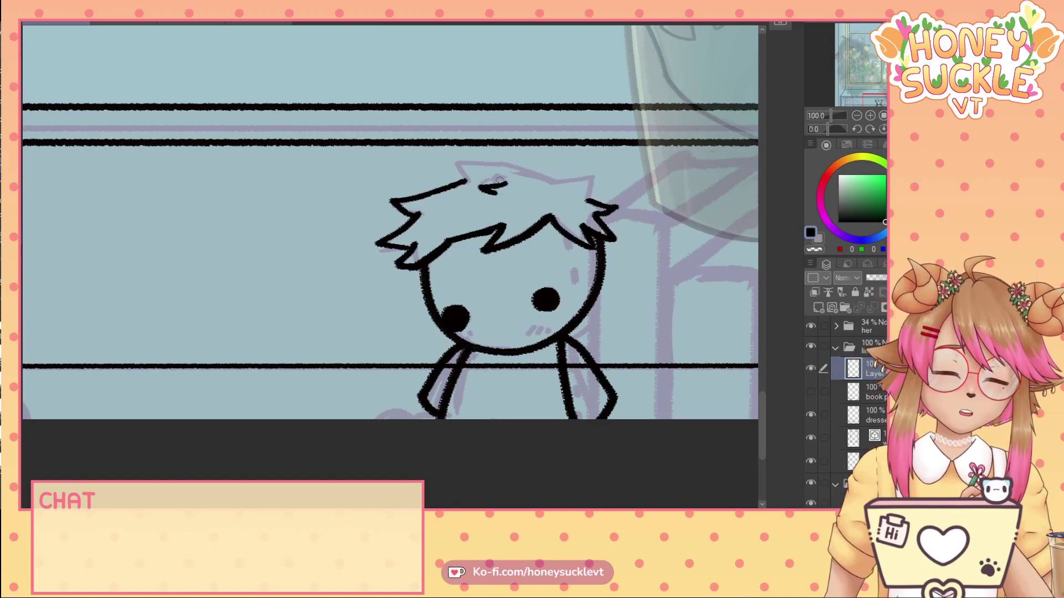
pyautogui.moveTo(458, 161)
pyautogui.mouseDown()
pyautogui.moveTo(466, 181)
pyautogui.moveTo(509, 162)
pyautogui.moveTo(579, 183)
pyautogui.moveTo(588, 197)
pyautogui.mouseUp()
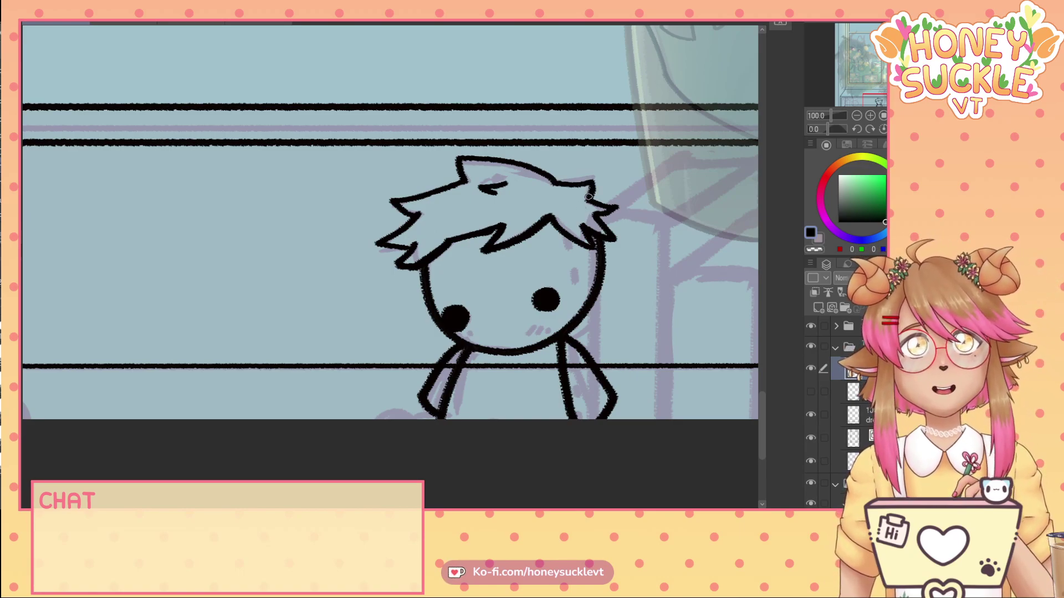
# - Check the character reference images and ink a V-shaped collar with lapels below the doll's chin
pyautogui.click(184, 24)
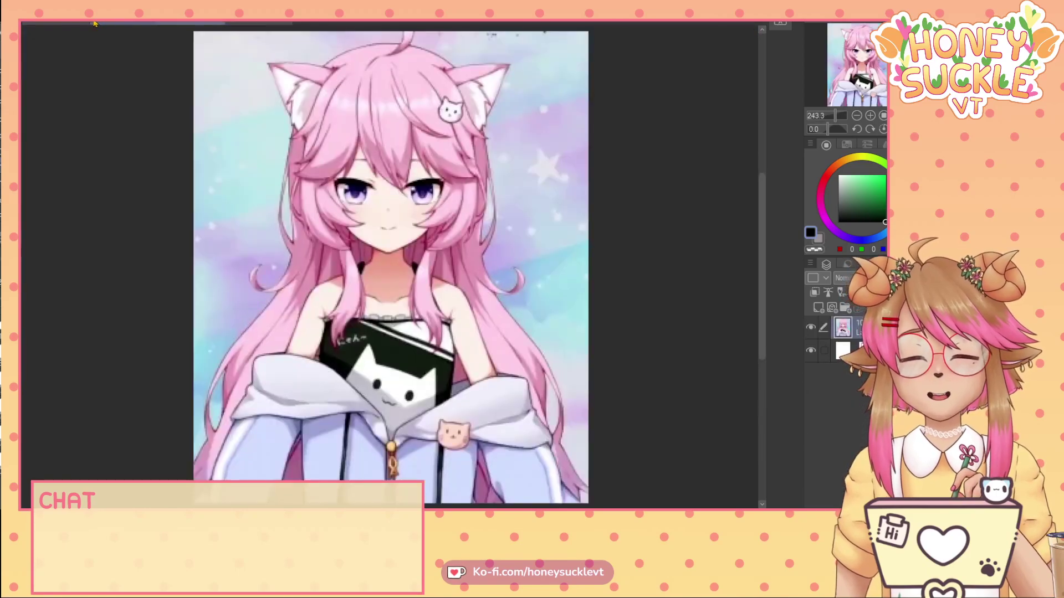
pyautogui.click(262, 24)
pyautogui.click(39, 24)
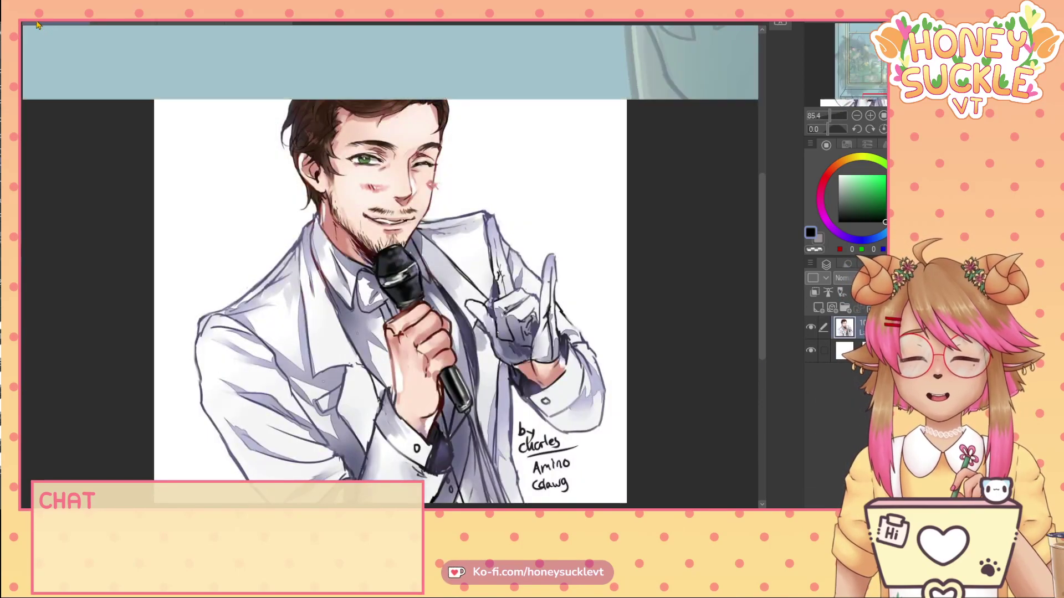
pyautogui.moveTo(522, 355)
pyautogui.mouseDown()
pyautogui.moveTo(498, 384)
pyautogui.moveTo(491, 374)
pyautogui.moveTo(499, 388)
pyautogui.mouseUp()
pyautogui.moveTo(559, 347)
pyautogui.mouseDown()
pyautogui.moveTo(500, 386)
pyautogui.moveTo(469, 380)
pyautogui.moveTo(464, 364)
pyautogui.moveTo(484, 382)
pyautogui.moveTo(502, 363)
pyautogui.mouseUp()
# - Check the suit reference and ink the jacket's front opening below the collar with a plain round button beside it
pyautogui.click(227, 25)
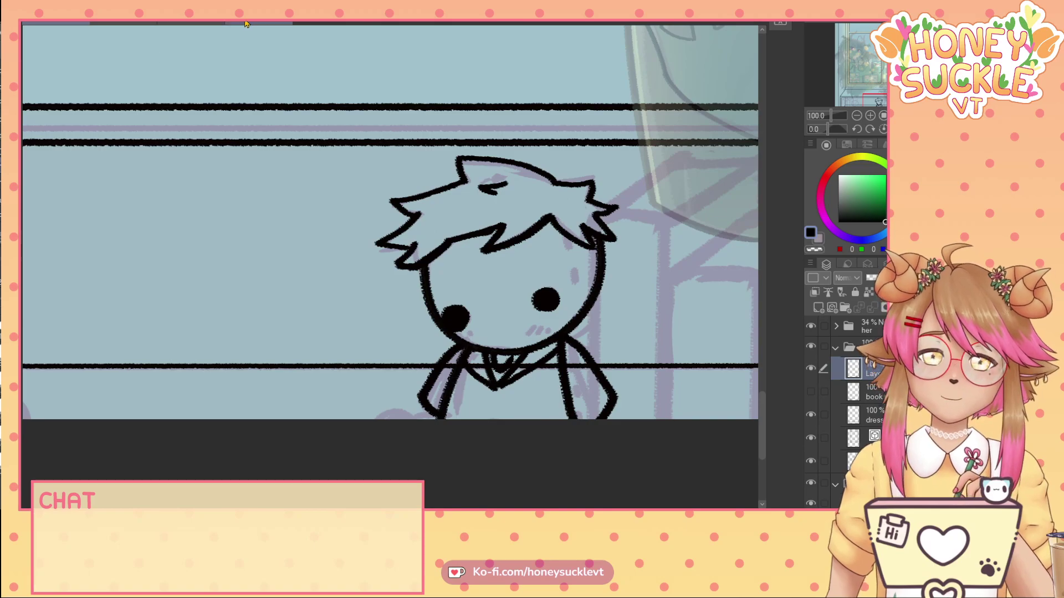
pyautogui.click(40, 25)
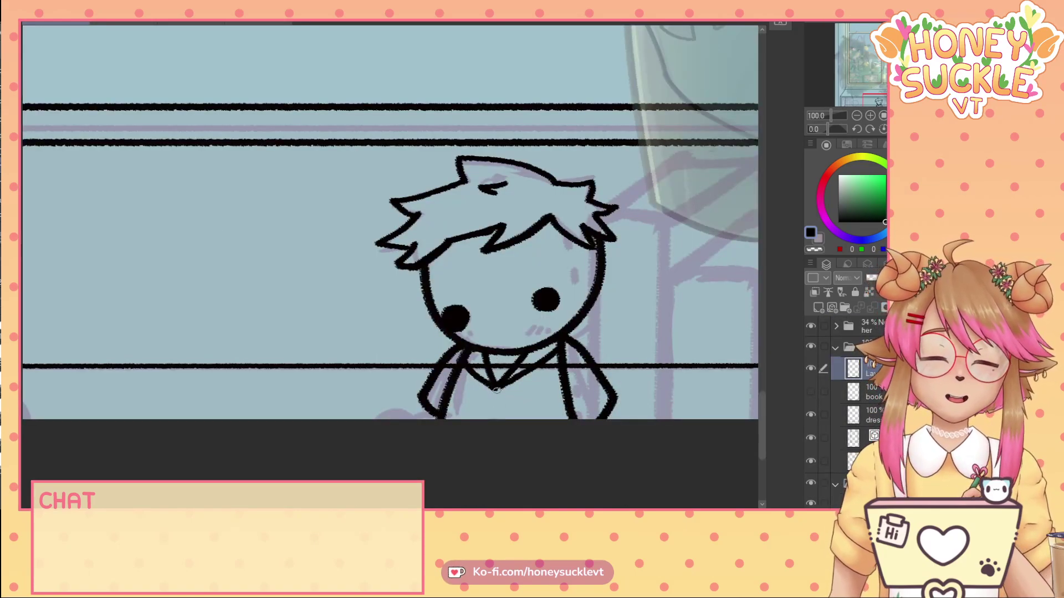
pyautogui.moveTo(496, 385); pyautogui.dragTo(481, 435)
pyautogui.moveTo(512, 396)
pyautogui.mouseDown()
pyautogui.moveTo(497, 413)
pyautogui.moveTo(520, 414)
pyautogui.moveTo(512, 394)
pyautogui.moveTo(499, 417)
pyautogui.moveTo(526, 405)
pyautogui.mouseUp()
pyautogui.hotkey('ctrl', 'z')
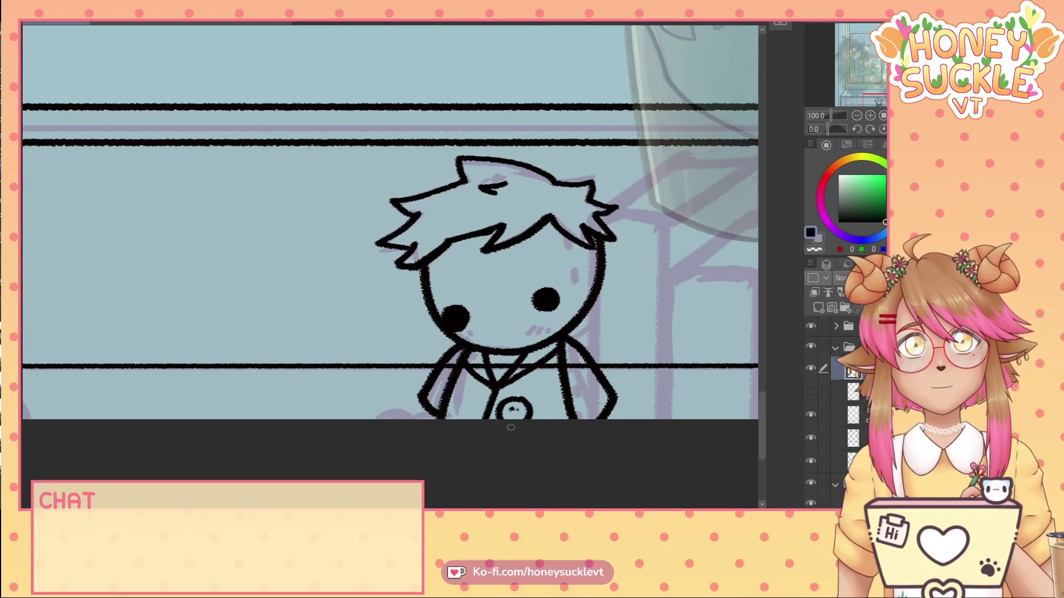
pyautogui.hotkey('ctrl', 'z')
# - Ink a small bow tie across the doll's collar under the chin and clean up its overlapping lines
pyautogui.scroll(3, 511, 427)
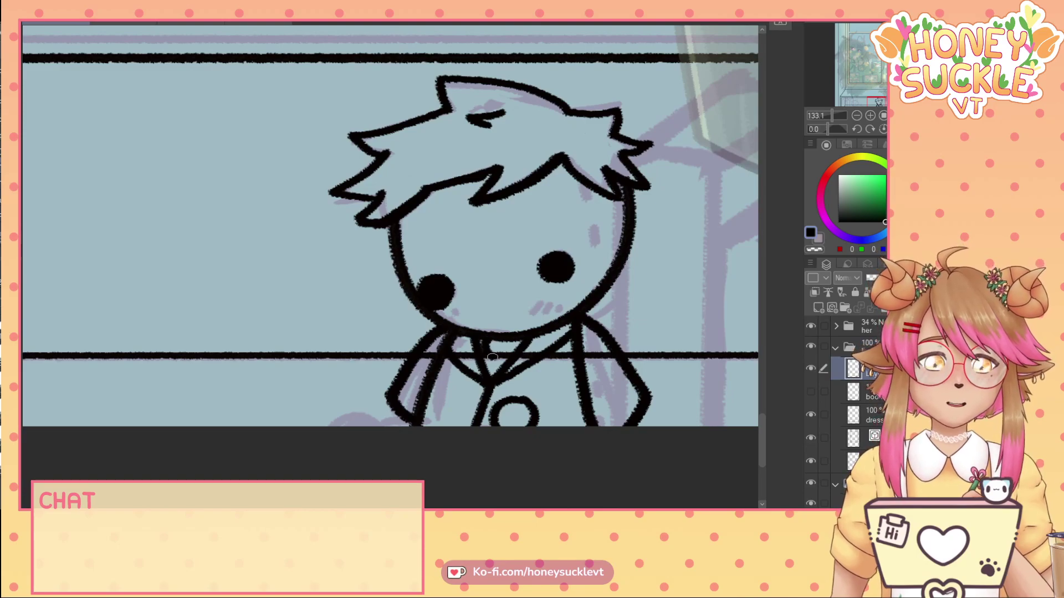
pyautogui.moveTo(492, 357)
pyautogui.mouseDown()
pyautogui.moveTo(507, 341)
pyautogui.moveTo(510, 360)
pyautogui.moveTo(533, 368)
pyautogui.moveTo(537, 333)
pyautogui.mouseUp()
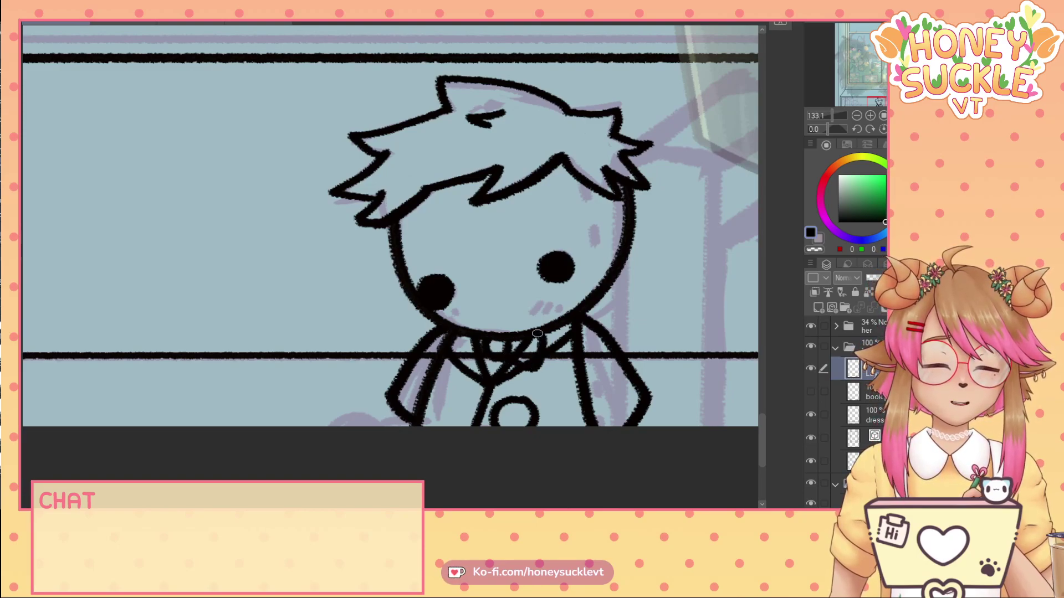
pyautogui.moveTo(456, 333)
pyautogui.mouseDown()
pyautogui.moveTo(469, 363)
pyautogui.moveTo(527, 343)
pyautogui.moveTo(518, 354)
pyautogui.moveTo(526, 360)
pyautogui.moveTo(454, 343)
pyautogui.mouseUp()
pyautogui.click(816, 251)
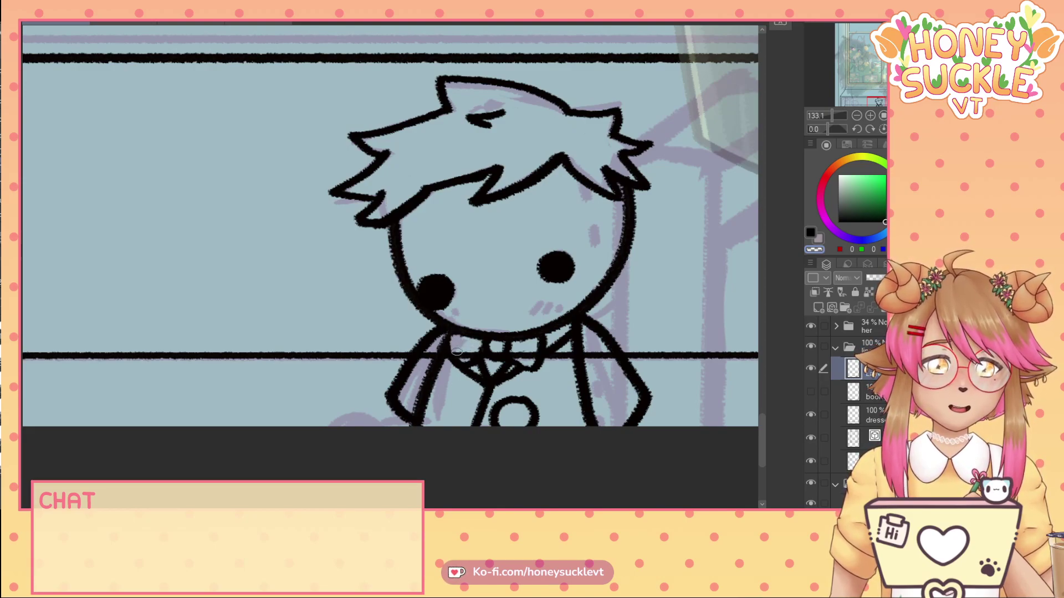
pyautogui.click(811, 236)
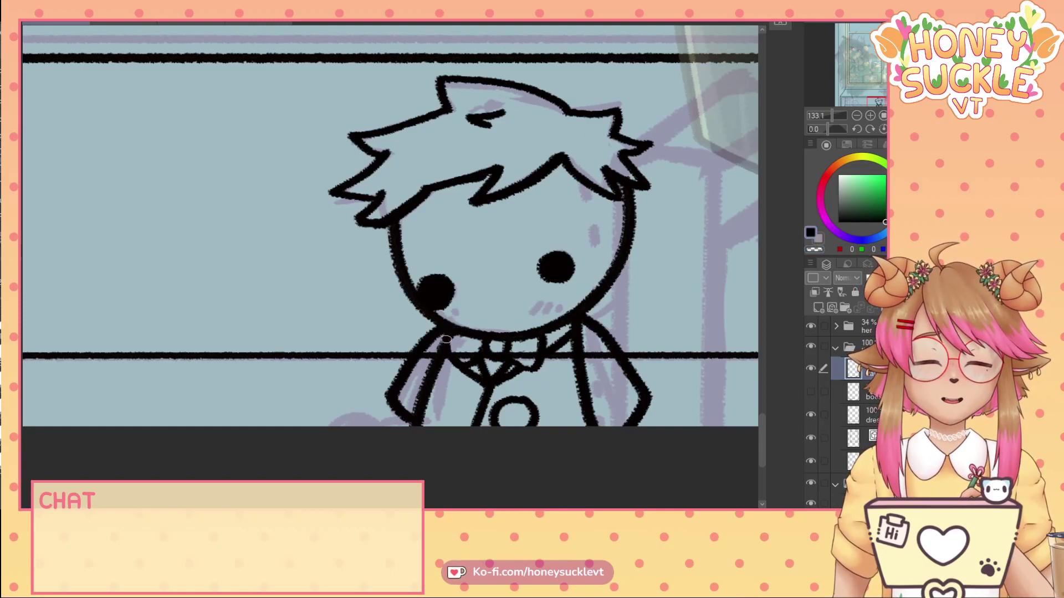
pyautogui.click(814, 250)
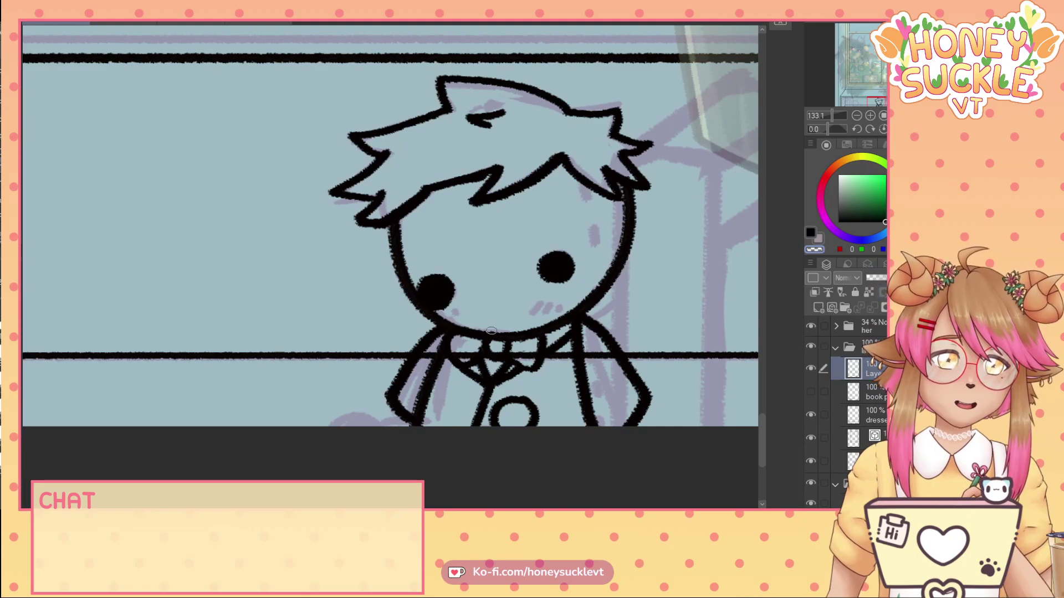
pyautogui.click(811, 234)
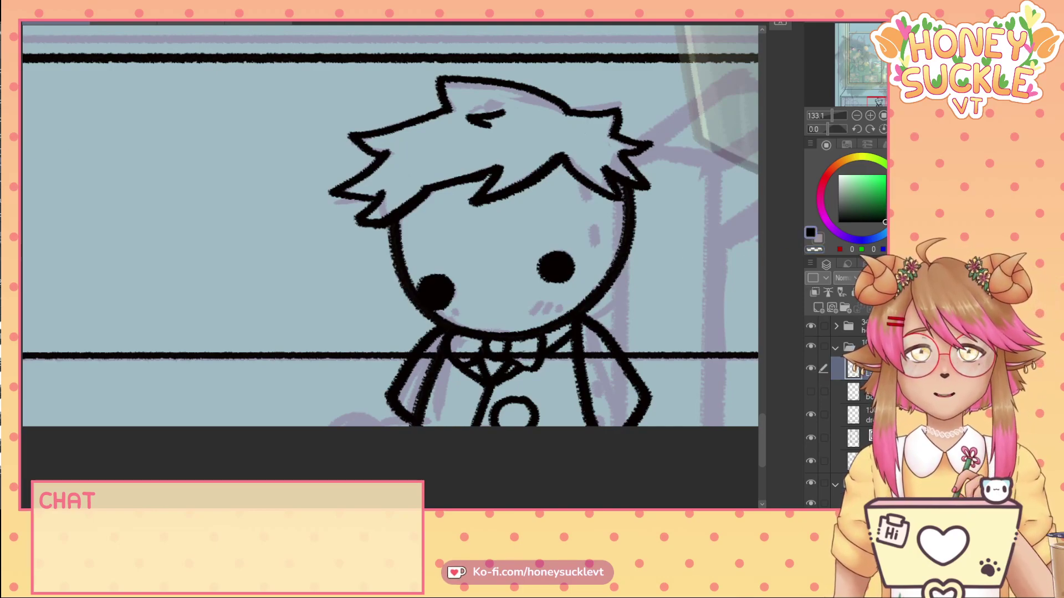
# - Check the white-suited man reference and ink double cuff lines across both of the doll's sleeves
pyautogui.click(188, 22)
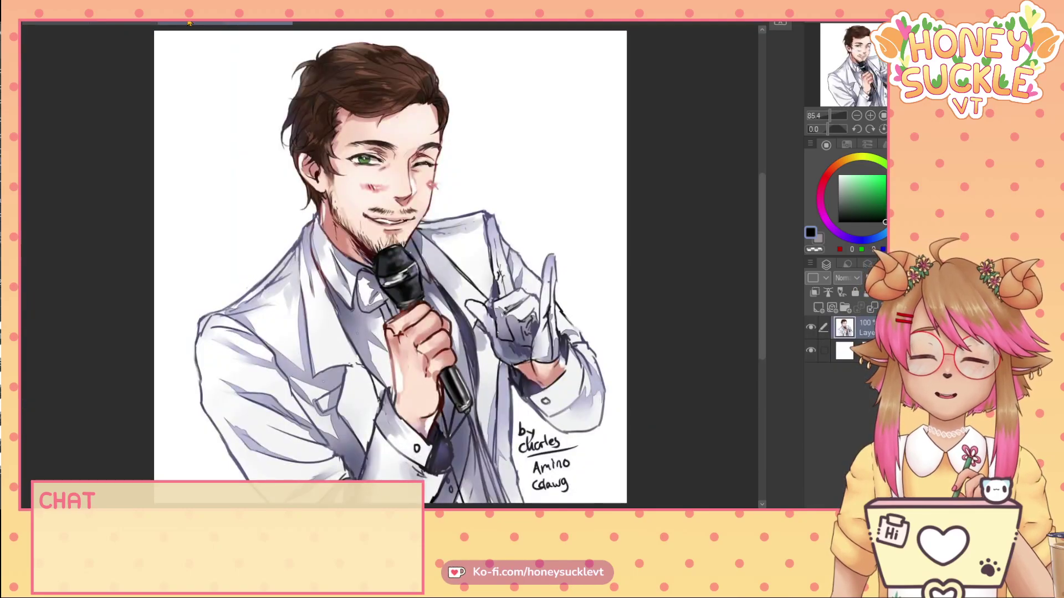
pyautogui.click(55, 24)
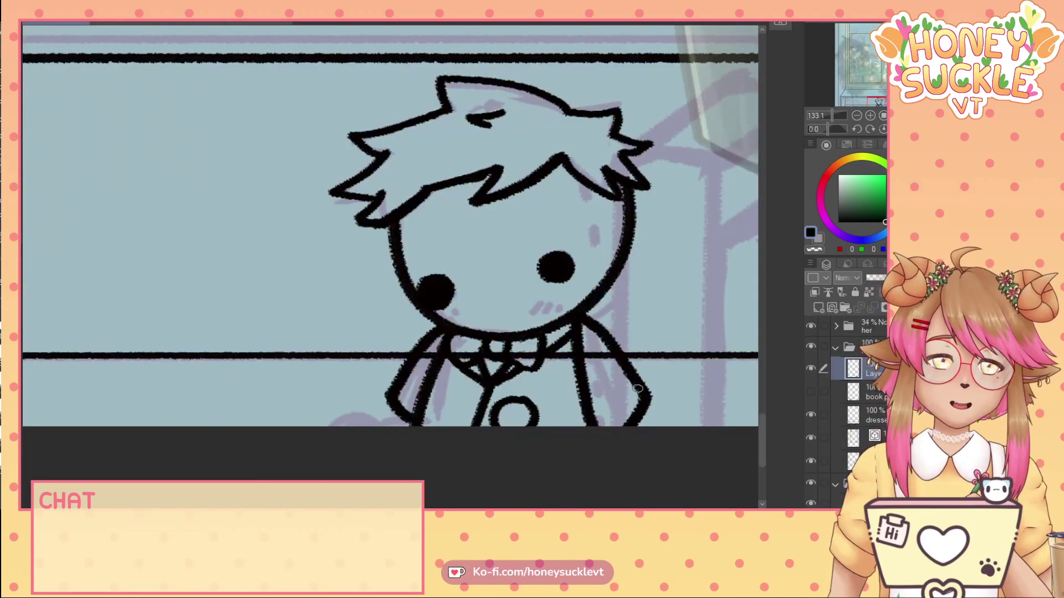
pyautogui.moveTo(637, 389); pyautogui.dragTo(592, 426)
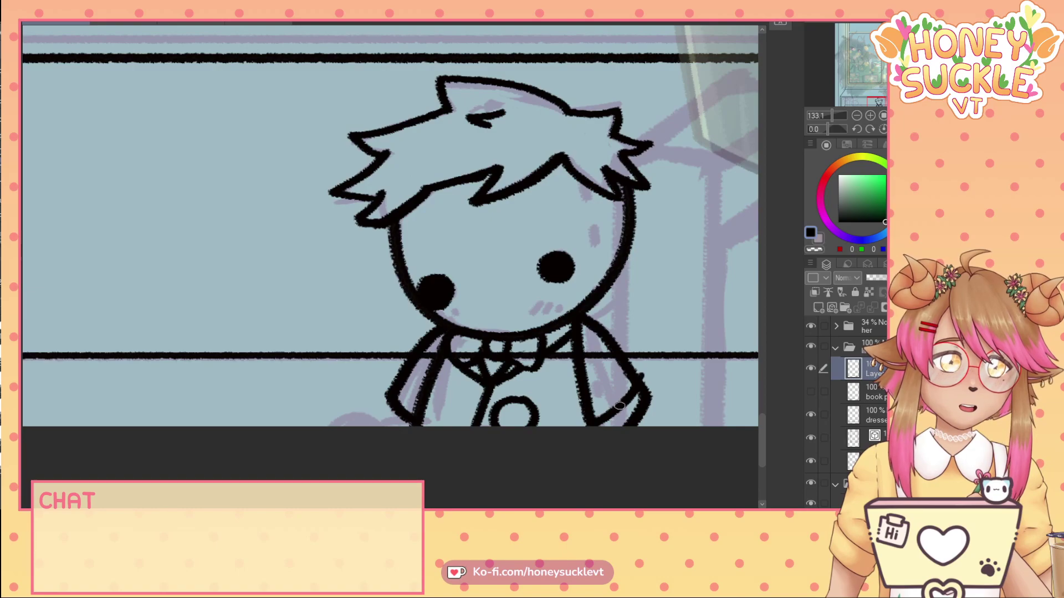
pyautogui.moveTo(630, 370); pyautogui.dragTo(594, 415)
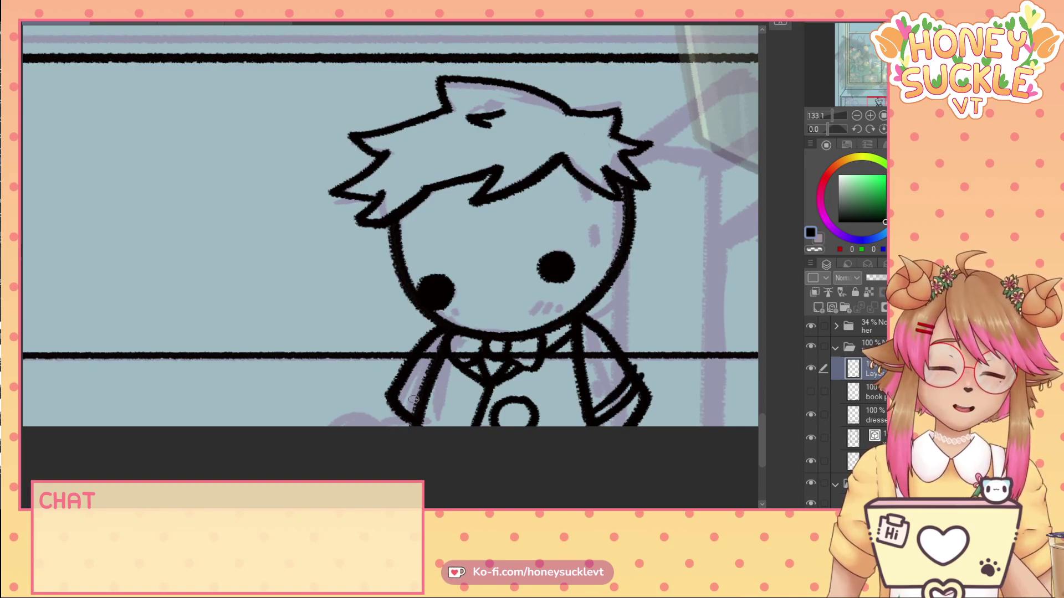
pyautogui.moveTo(394, 378); pyautogui.dragTo(416, 407)
pyautogui.moveTo(400, 370); pyautogui.dragTo(421, 397)
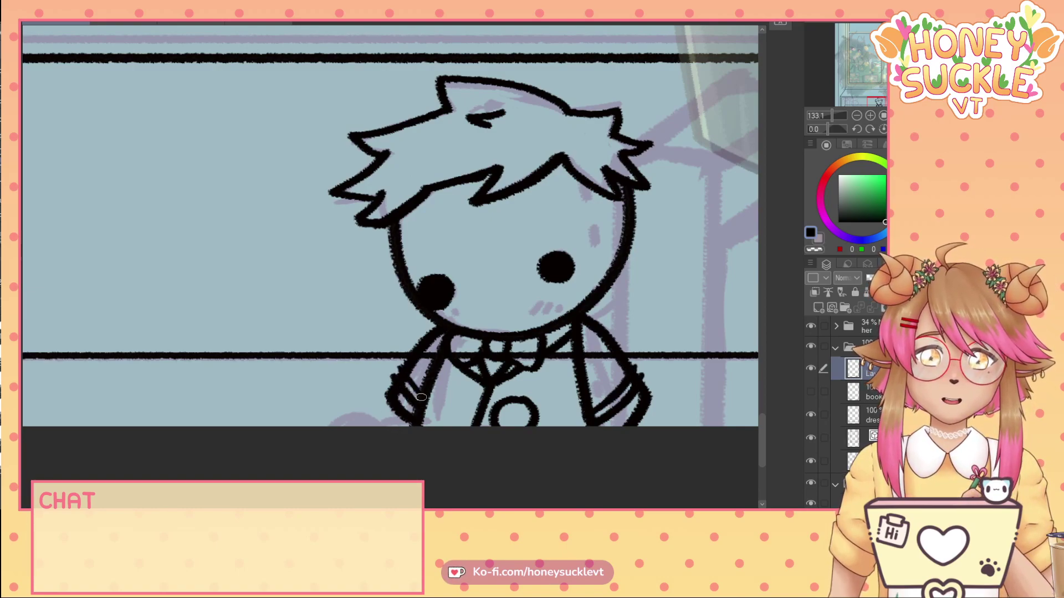
# - Erase the outer edge of the doll's right-hand sleeve and redraw it flaring out to meet the cuff
pyautogui.press('c')
pyautogui.moveTo(643, 366)
pyautogui.mouseDown()
pyautogui.moveTo(628, 392)
pyautogui.moveTo(627, 367)
pyautogui.moveTo(612, 378)
pyautogui.mouseUp()
pyautogui.hotkey('ctrl', 'z')
pyautogui.click(810, 235)
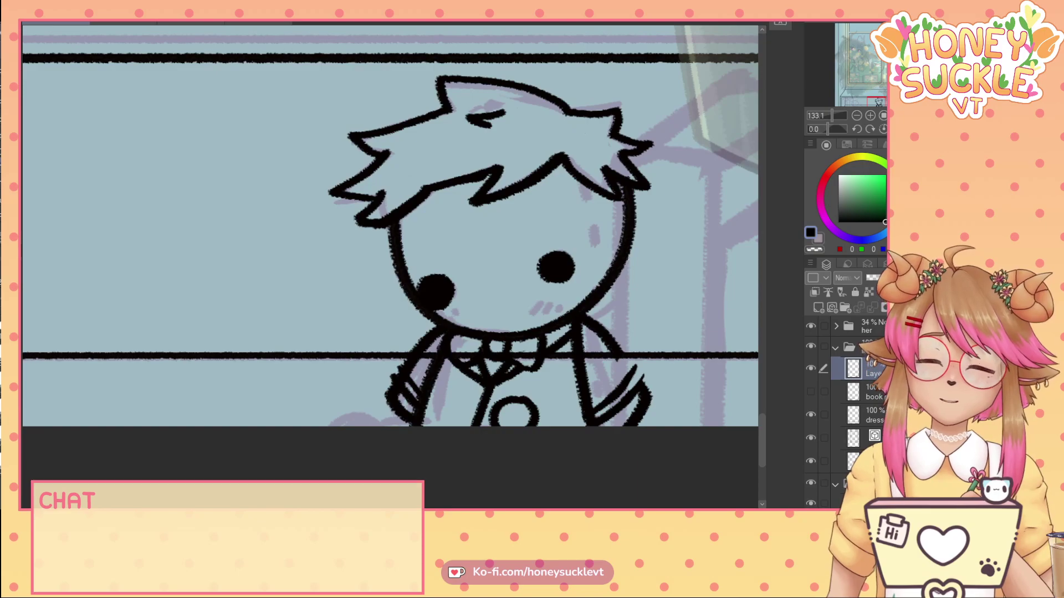
pyautogui.moveTo(600, 331)
pyautogui.mouseDown()
pyautogui.moveTo(650, 399)
pyautogui.moveTo(642, 379)
pyautogui.mouseUp()
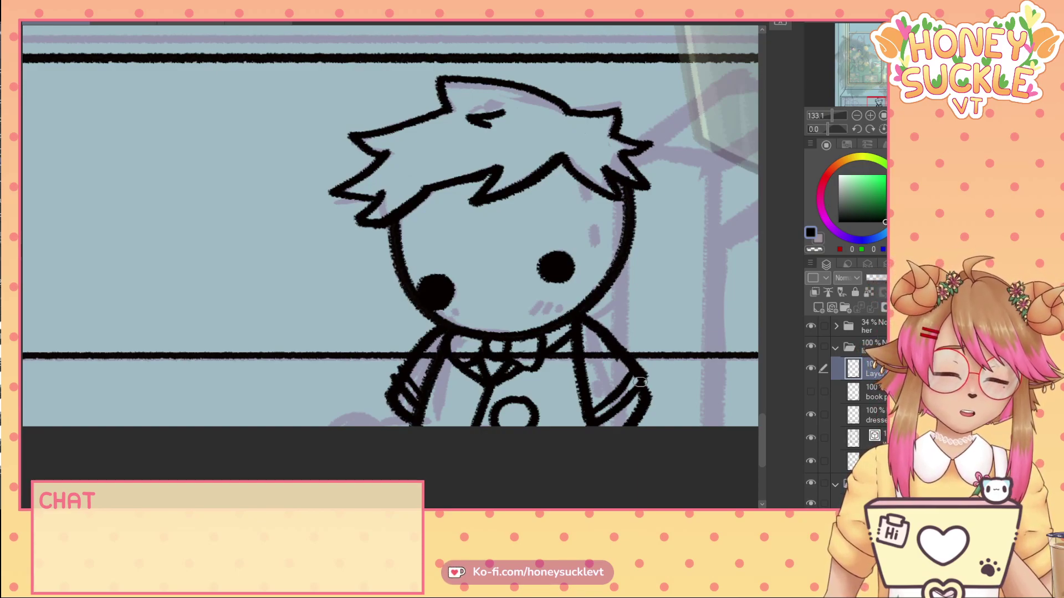
# - Erase the outer edge of the doll's left-hand sleeve and redraw it flaring out to meet the cuff
pyautogui.click(813, 250)
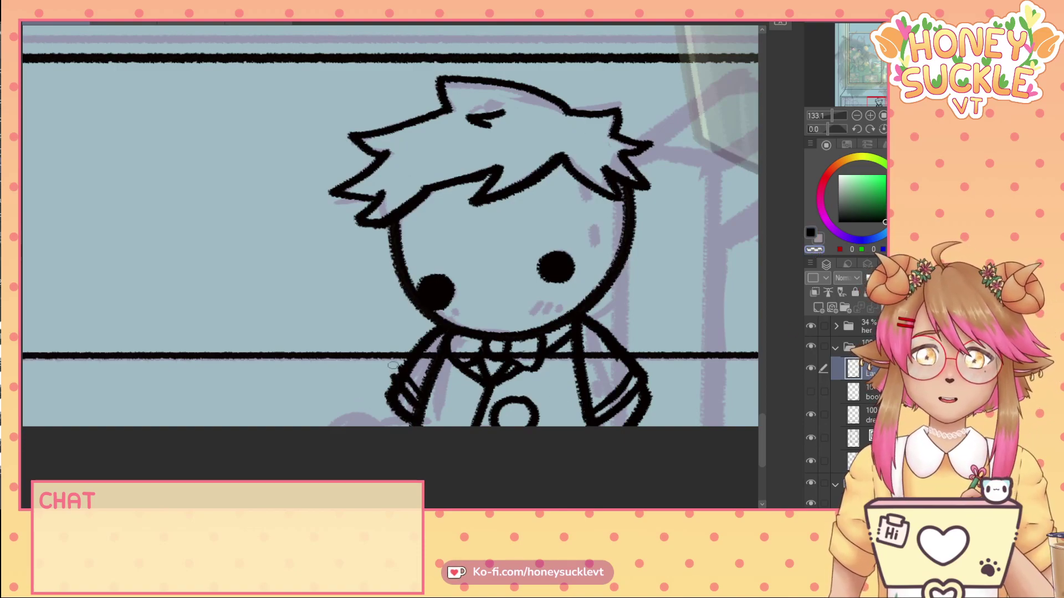
pyautogui.moveTo(401, 359); pyautogui.dragTo(409, 368)
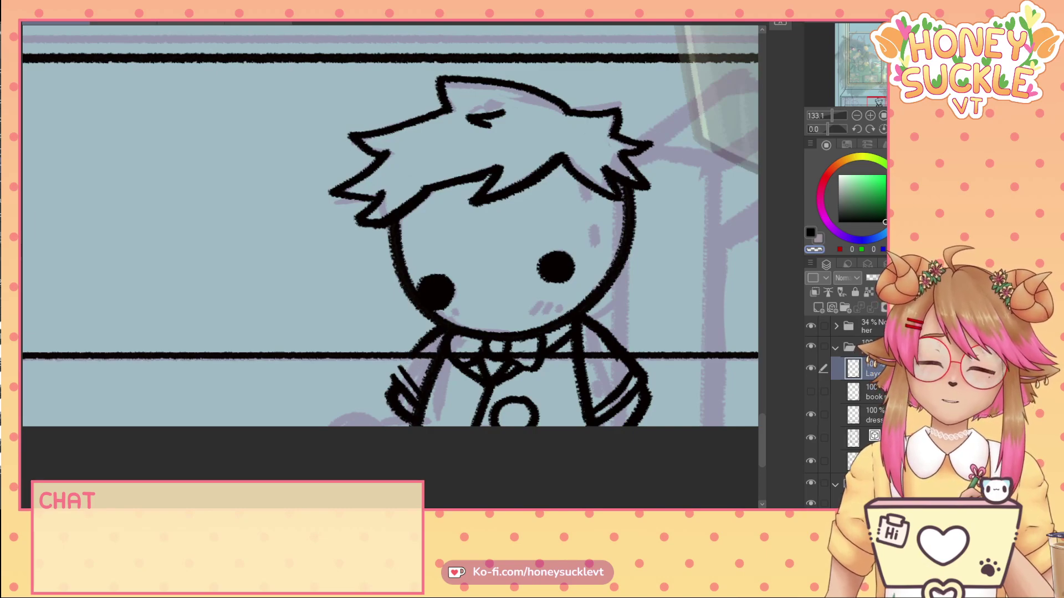
pyautogui.press('c')
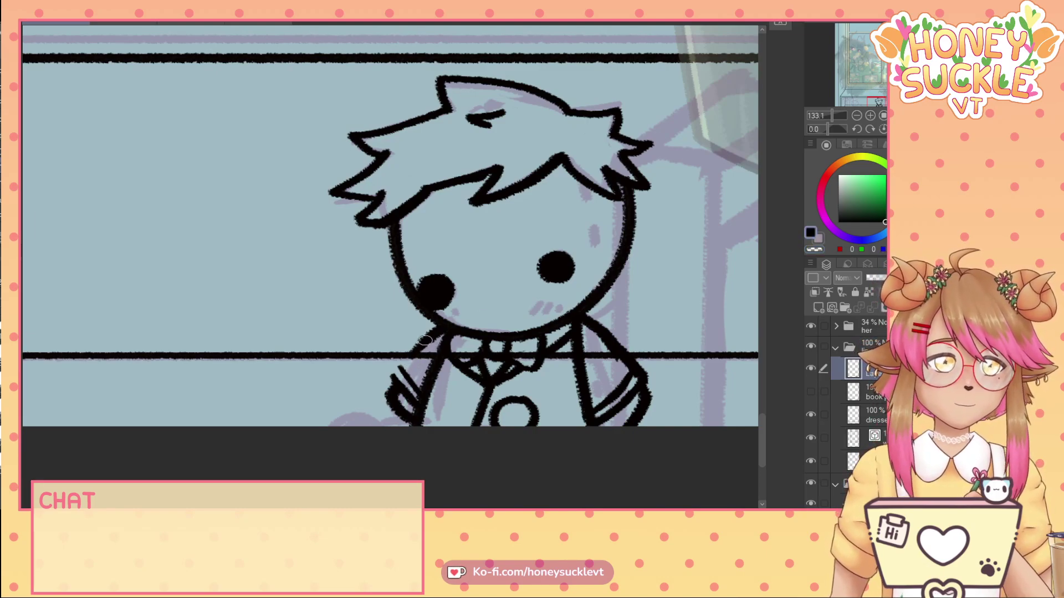
pyautogui.moveTo(401, 364)
pyautogui.mouseDown()
pyautogui.moveTo(391, 375)
pyautogui.moveTo(400, 360)
pyautogui.mouseUp()
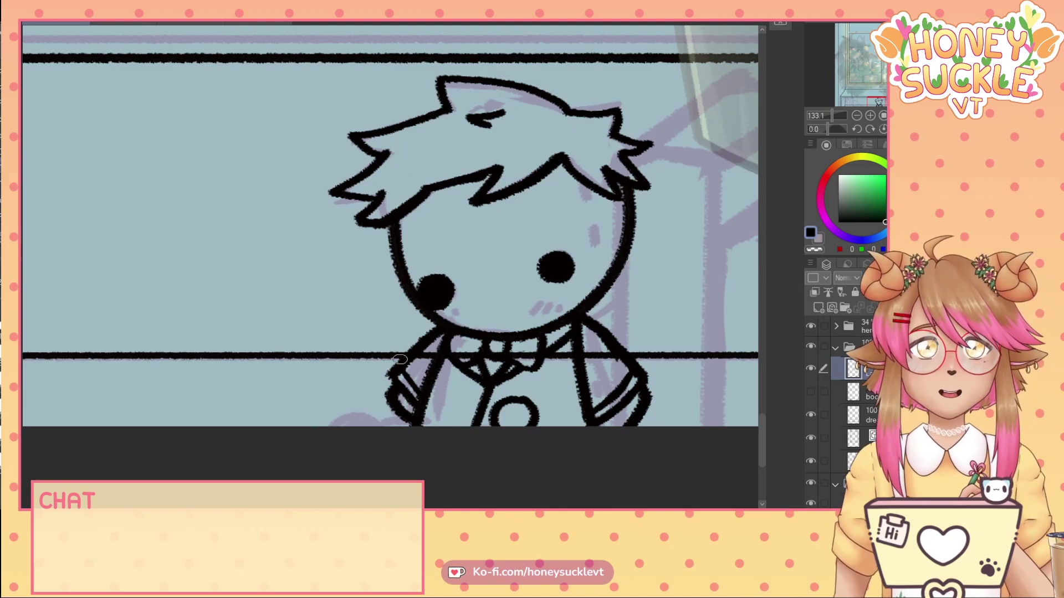
pyautogui.click(814, 250)
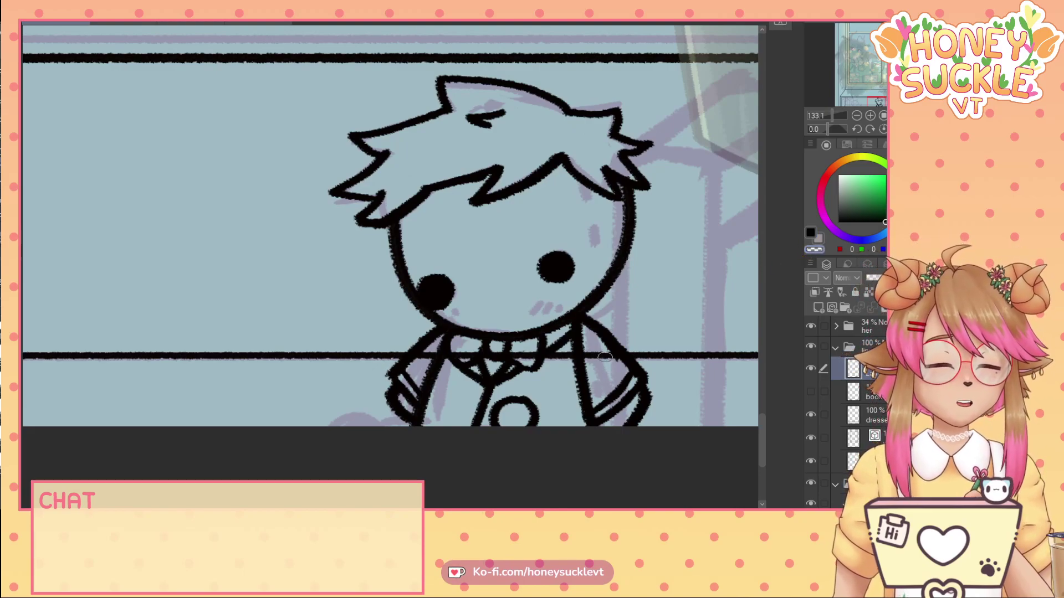
# - Ink dashed seam stitches down the right side of the doll's face, jacket and sleeve
pyautogui.press('c')
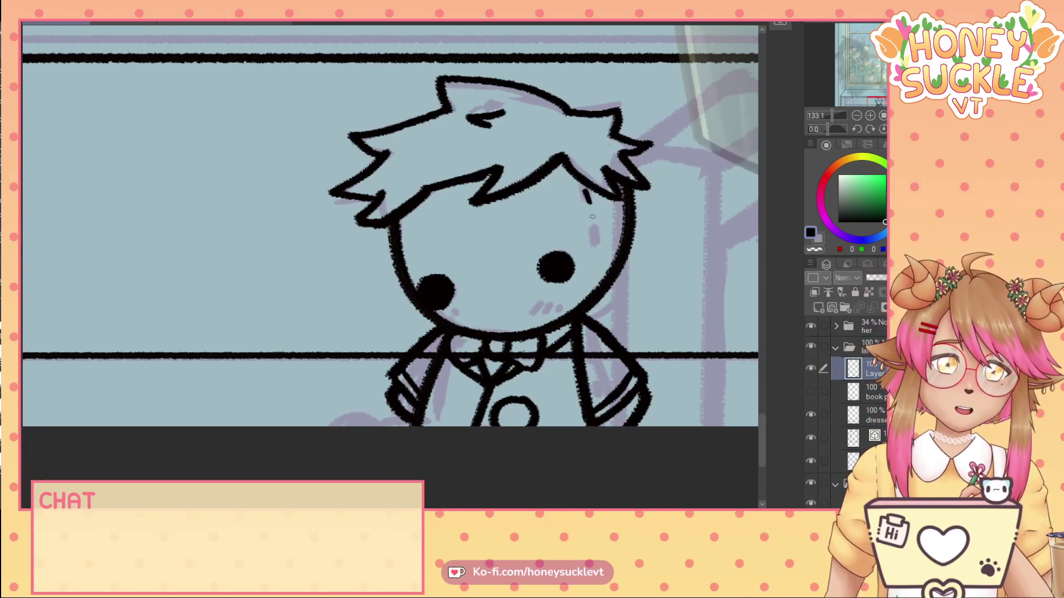
pyautogui.moveTo(593, 235); pyautogui.dragTo(598, 279)
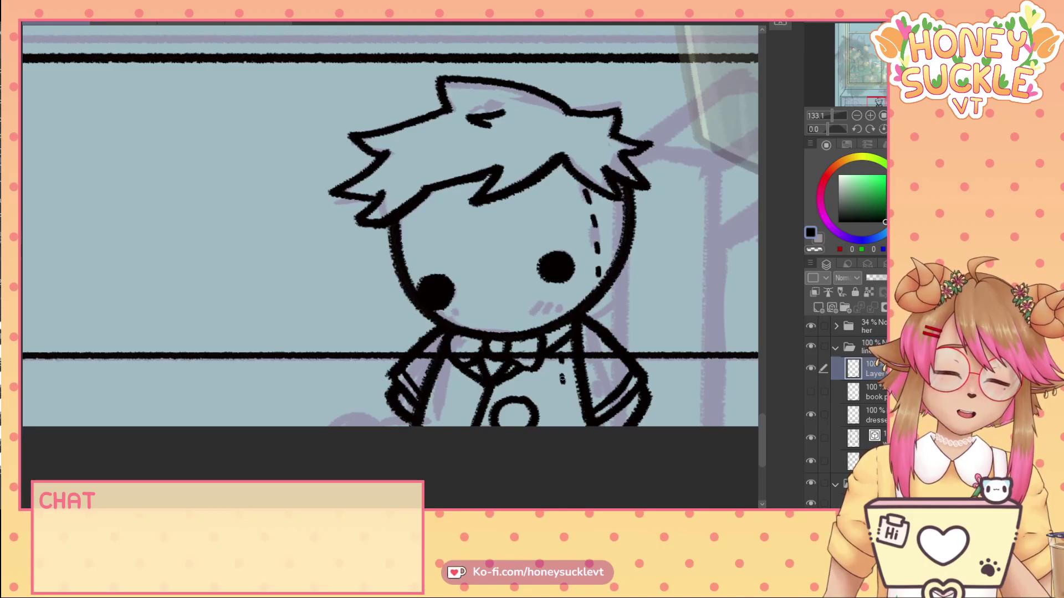
pyautogui.moveTo(562, 392); pyautogui.dragTo(566, 425)
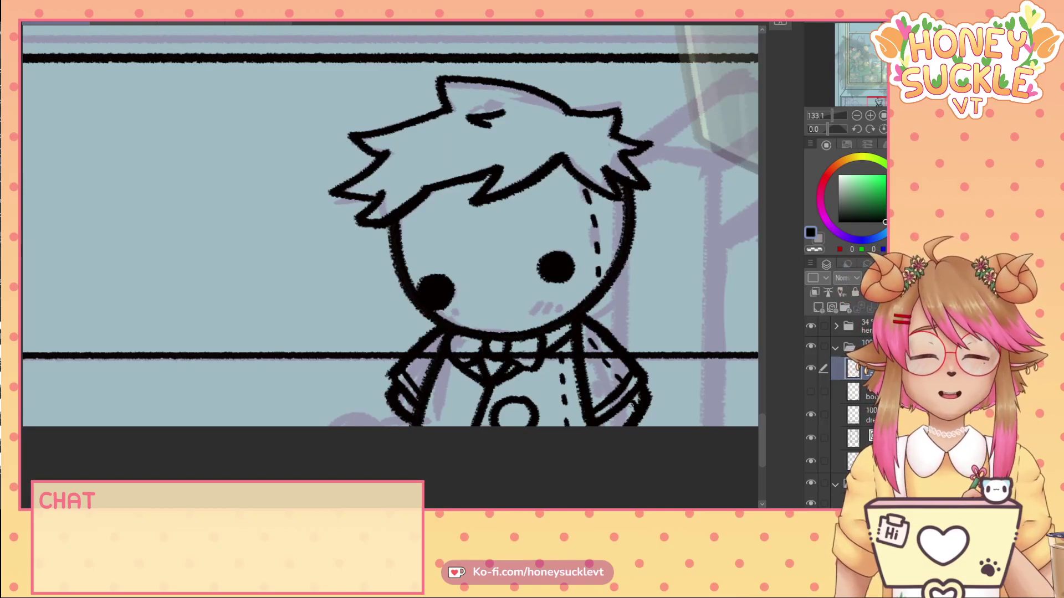
# - Ink the sketched rounded shape beside the doll's left cuff, join it to the body with a line under the cuff, and thin that line by erasing
pyautogui.scroll(-4, 468, 290)
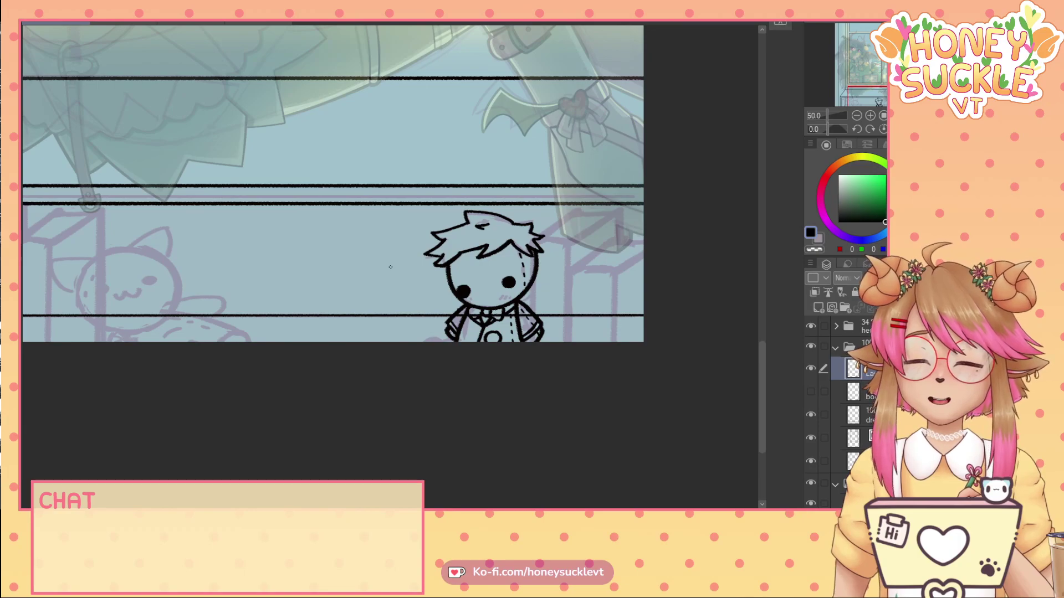
pyautogui.scroll(5, 390, 267)
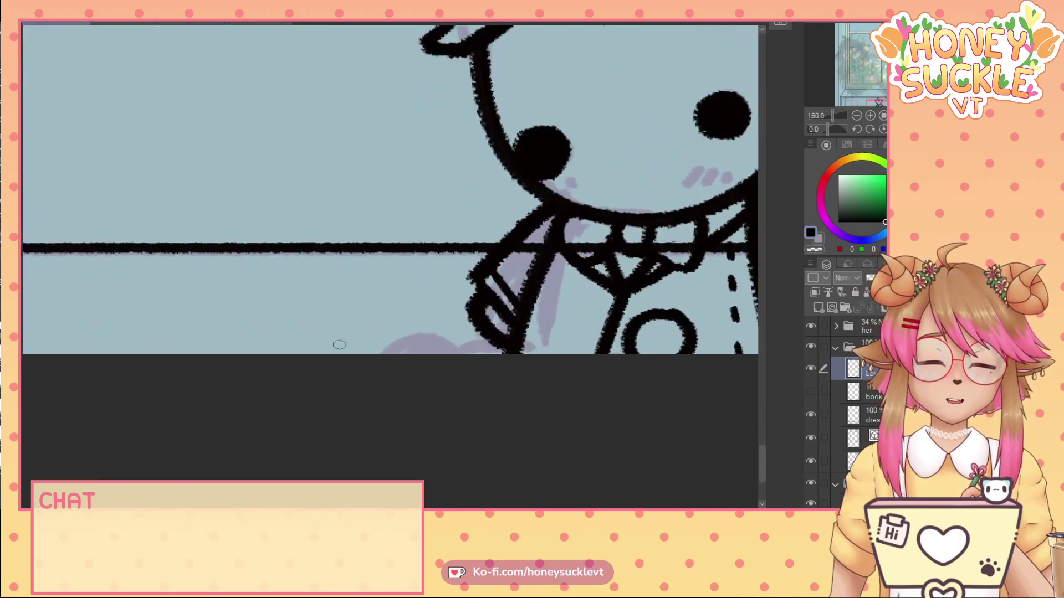
pyautogui.moveTo(379, 352)
pyautogui.mouseDown()
pyautogui.moveTo(436, 336)
pyautogui.moveTo(471, 354)
pyautogui.mouseUp()
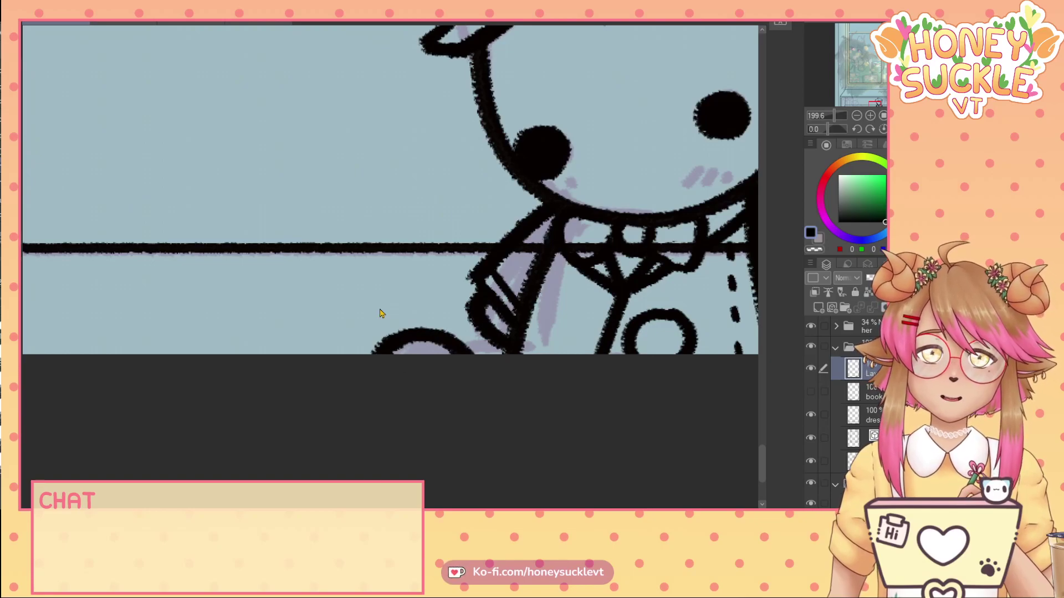
pyautogui.hotkey('ctrl', 'z')
pyautogui.moveTo(408, 354)
pyautogui.mouseDown()
pyautogui.moveTo(422, 325)
pyautogui.moveTo(445, 322)
pyautogui.moveTo(459, 339)
pyautogui.mouseUp()
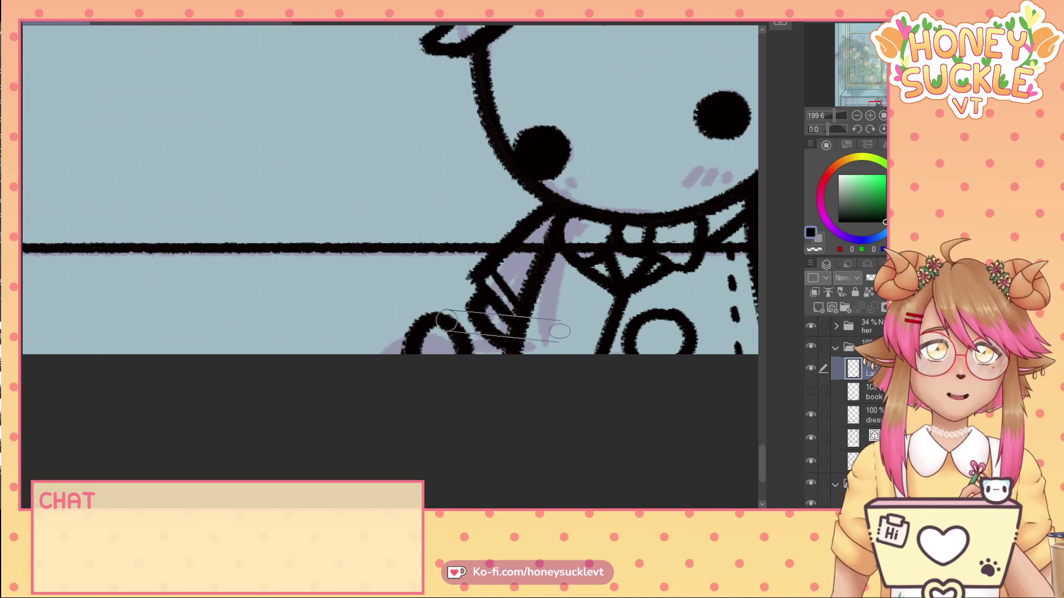
pyautogui.moveTo(559, 332); pyautogui.dragTo(556, 349)
pyautogui.click(812, 249)
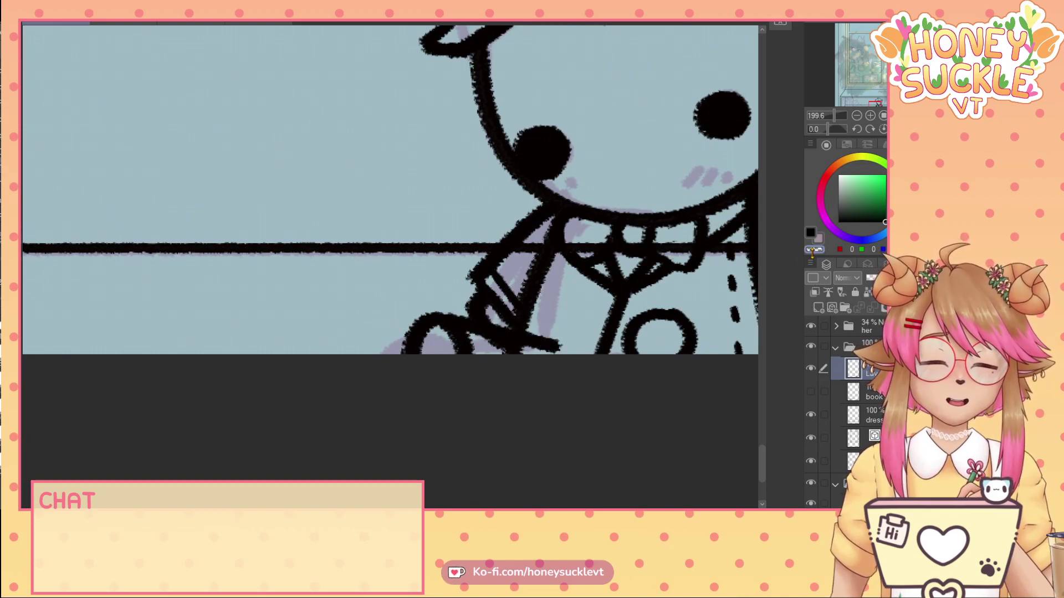
pyautogui.click(481, 341)
pyautogui.keyDown('shift'); pyautogui.click(566, 357); pyautogui.keyUp('shift')
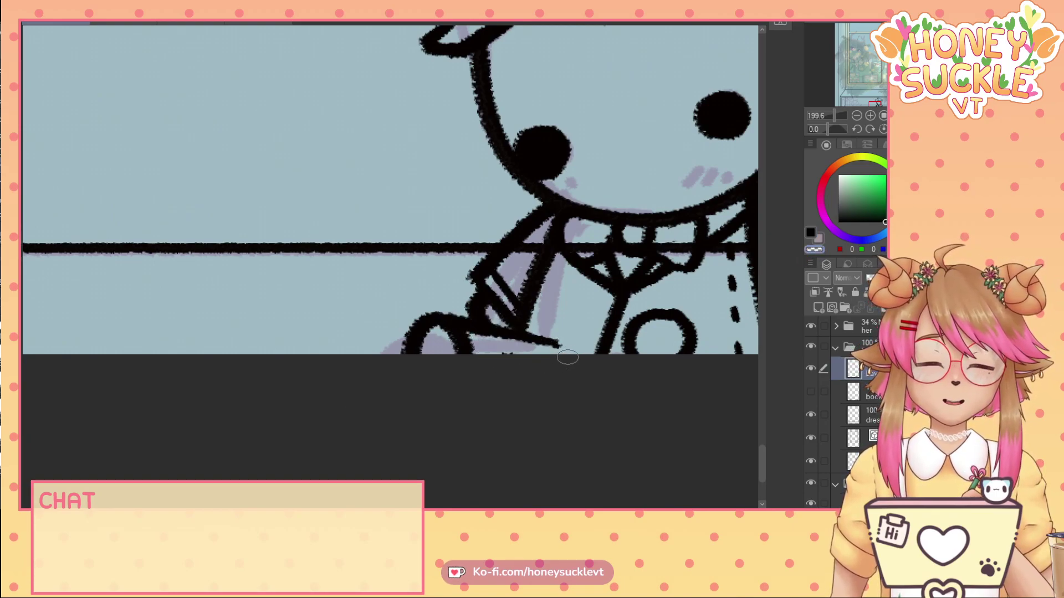
# - Redraw the end of the line under the doll's left-hand cuff slanting down to the canvas edge and erase its old tip
pyautogui.keyDown('shift'); pyautogui.click(497, 358); pyautogui.keyUp('shift')
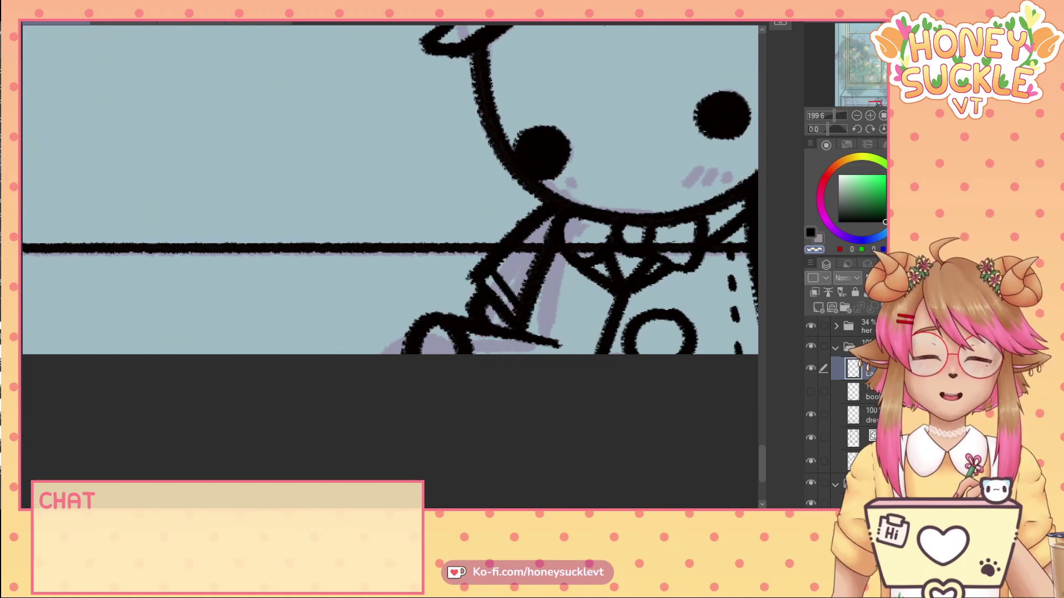
pyautogui.click(809, 234)
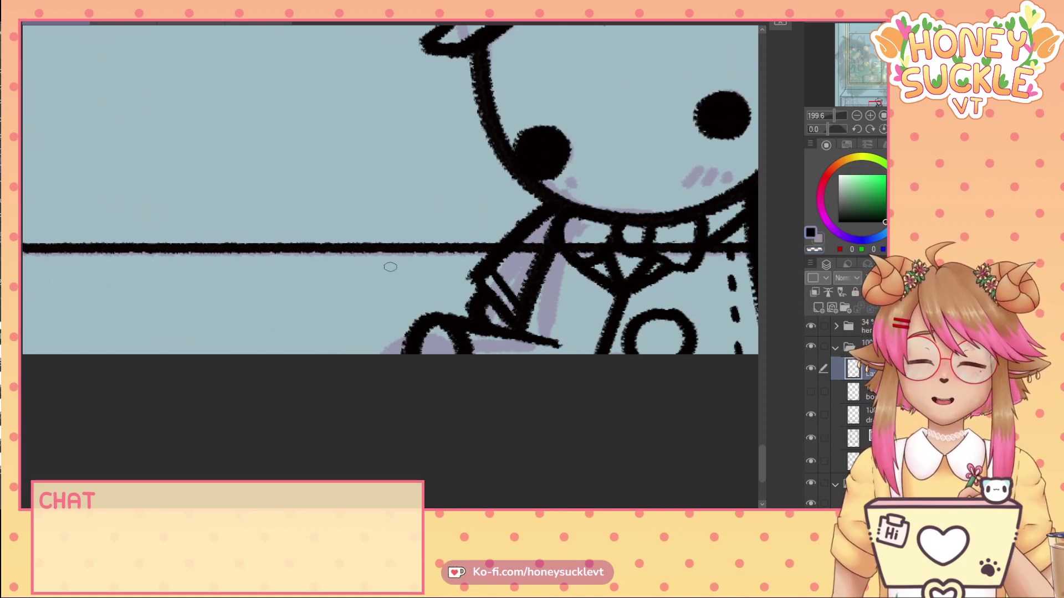
pyautogui.moveTo(524, 330); pyautogui.dragTo(569, 364)
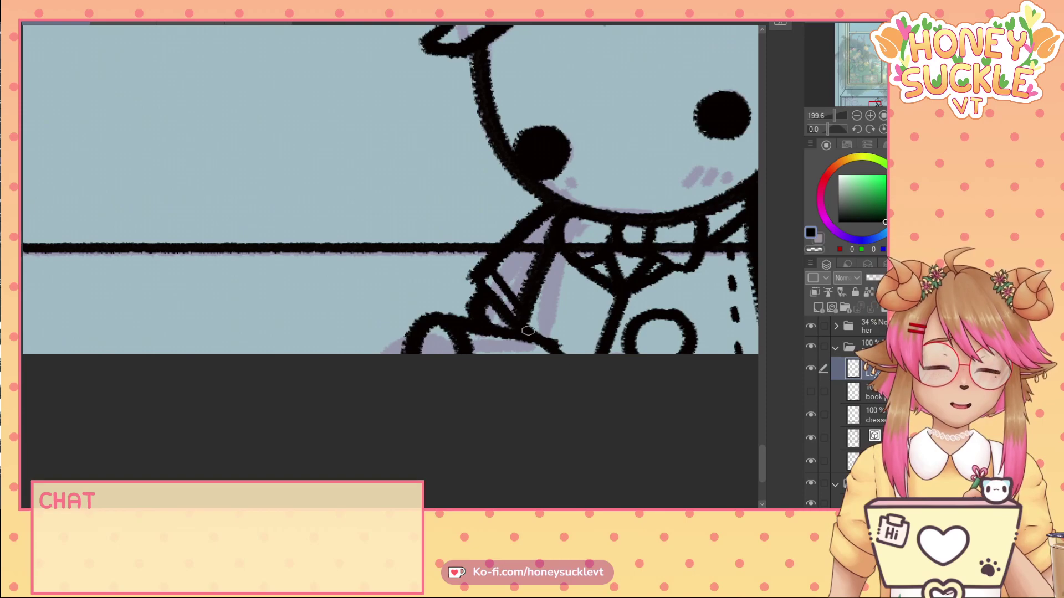
pyautogui.click(812, 251)
pyautogui.moveTo(541, 327); pyautogui.dragTo(573, 357)
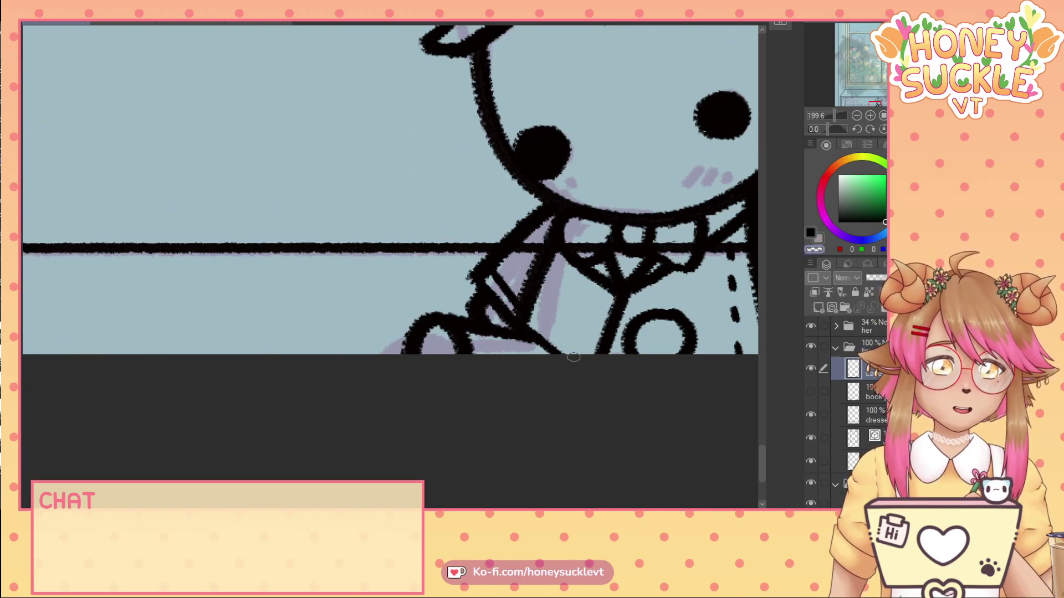
# - Add a new layer and draw a circle over the suited doll's head, matching the head's size
pyautogui.scroll(-10, 542, 324)
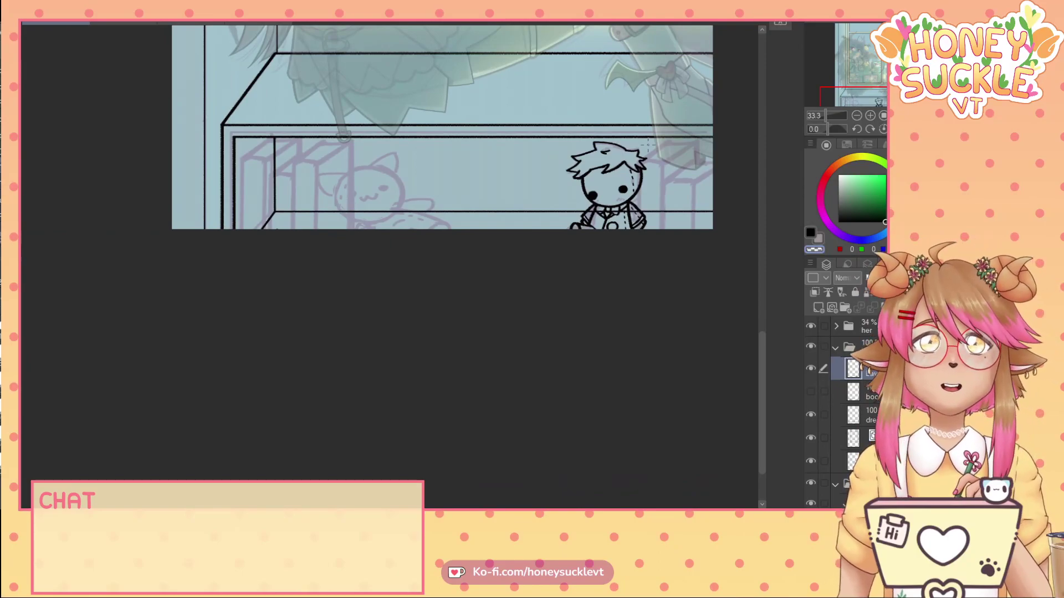
pyautogui.moveTo(421, 513); pyautogui.dragTo(461, 513)
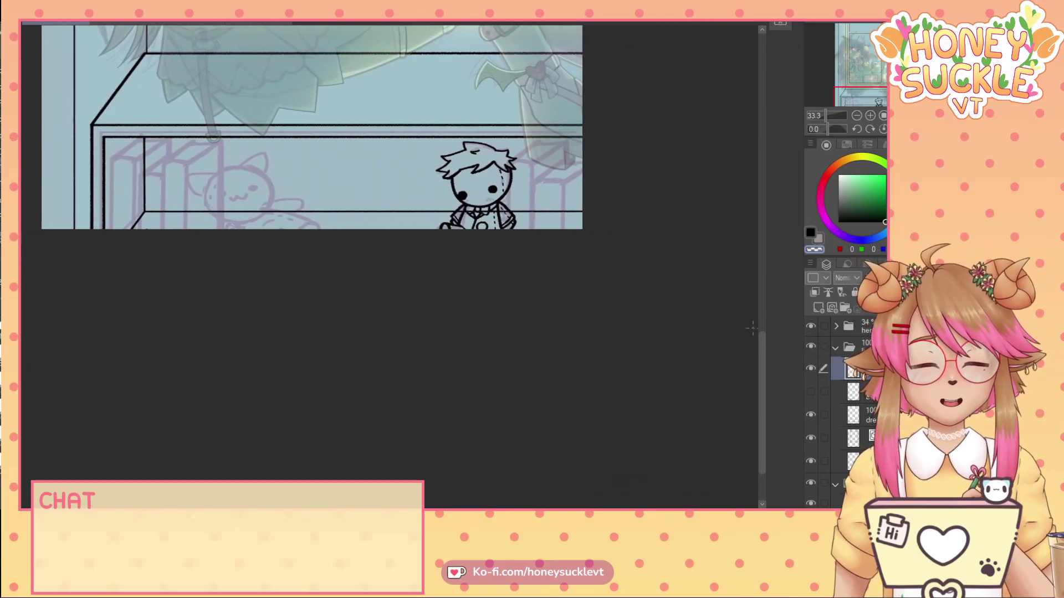
pyautogui.moveTo(762, 346); pyautogui.dragTo(757, 311)
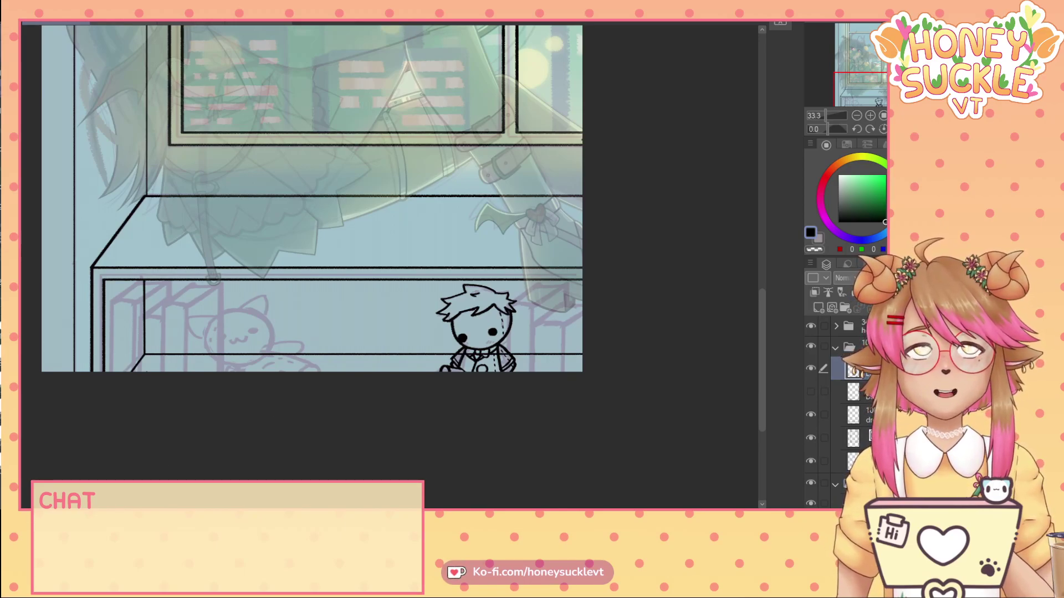
pyautogui.scroll(1, 463, 322)
pyautogui.click(815, 308)
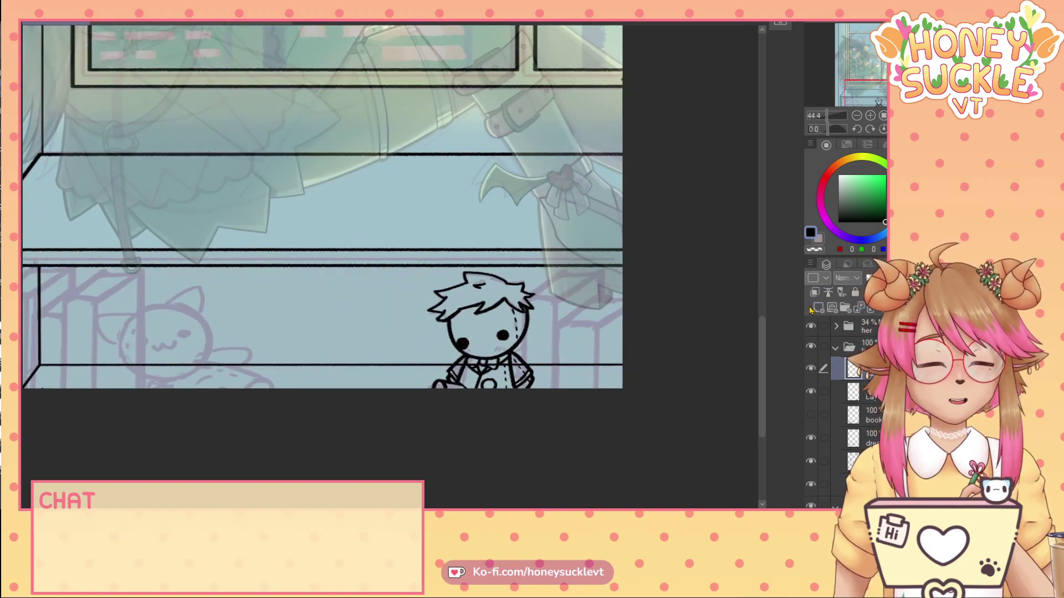
pyautogui.scroll(4, 418, 353)
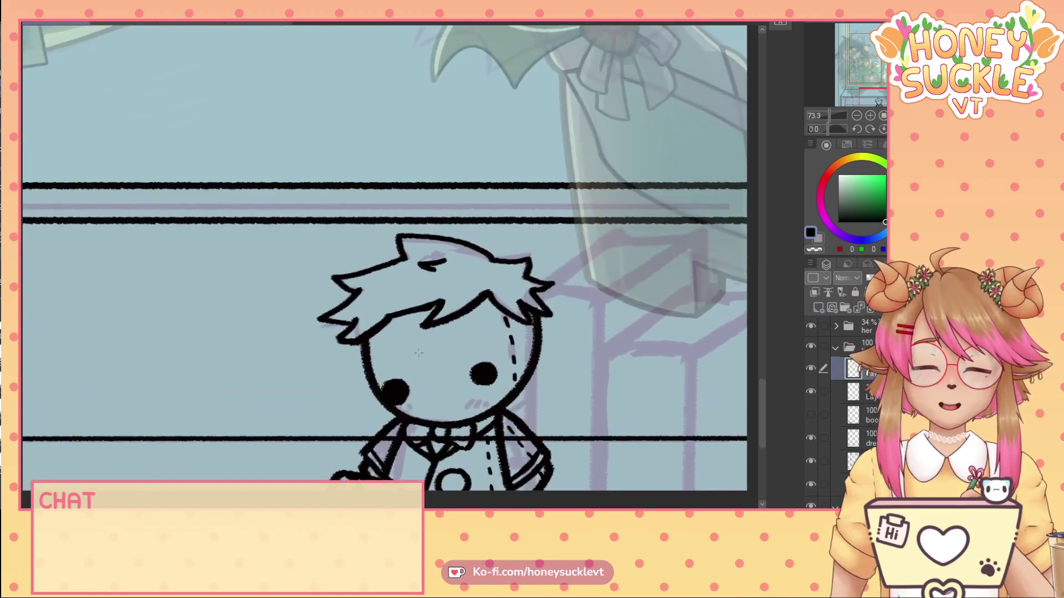
pyautogui.scroll(3, 419, 352)
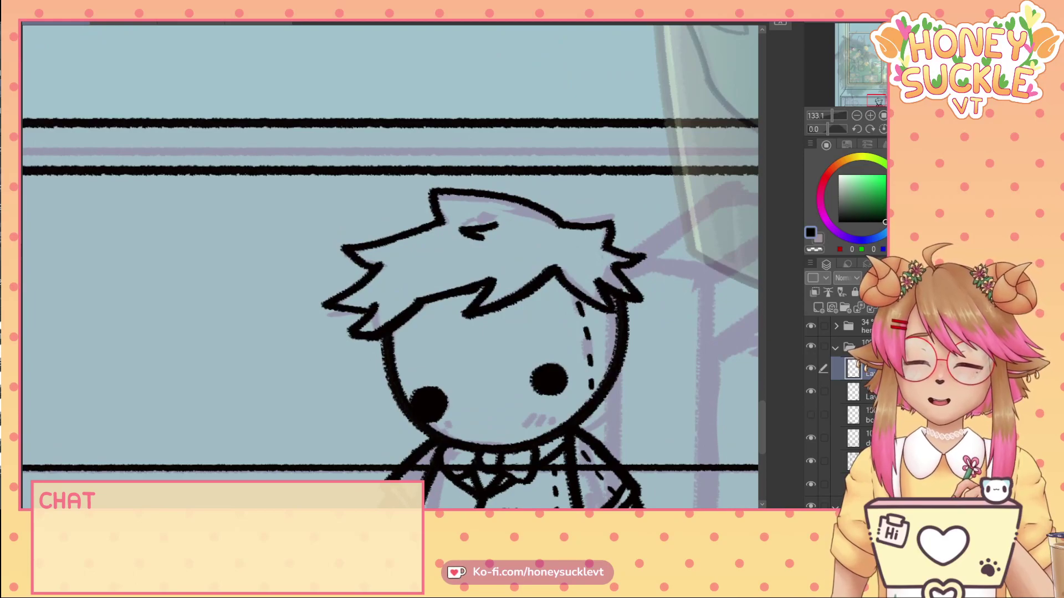
pyautogui.moveTo(371, 218); pyautogui.dragTo(615, 447)
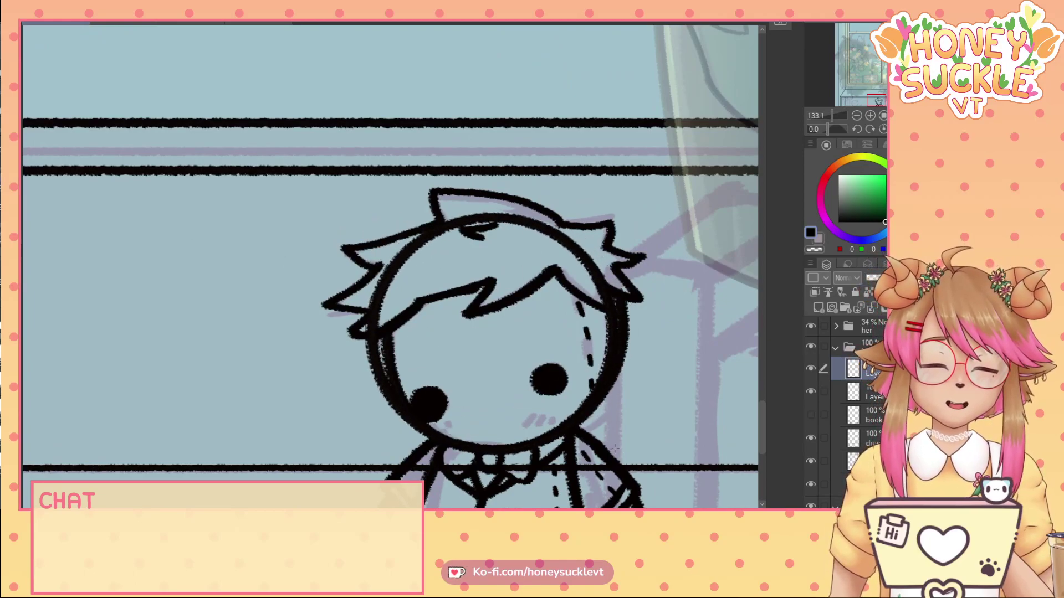
# - Move the circle across the shelf onto the head of the sketched cat plushie
pyautogui.scroll(-2, 623, 455)
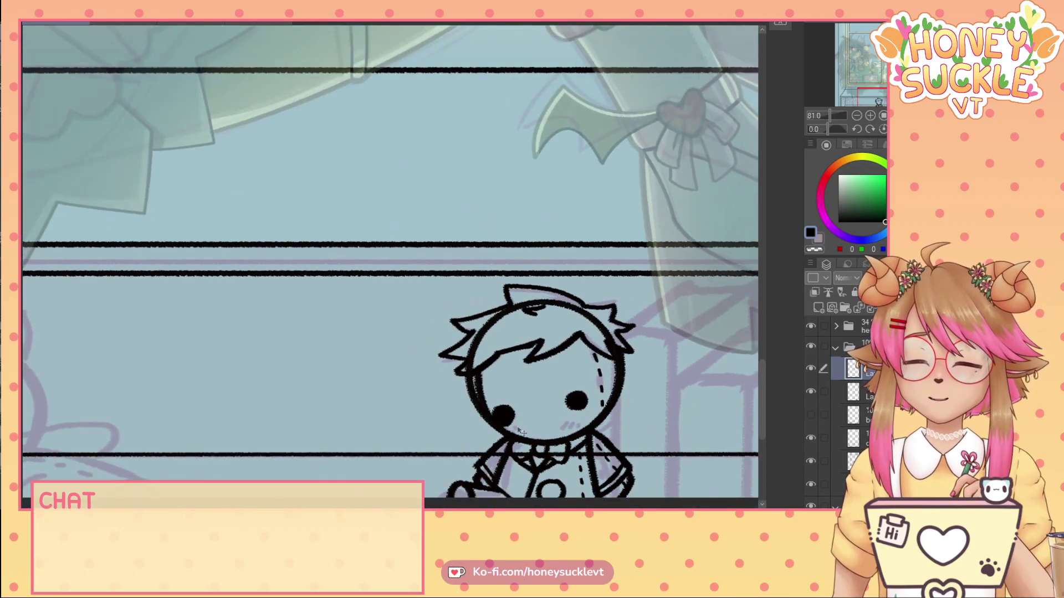
pyautogui.moveTo(519, 431); pyautogui.dragTo(147, 432)
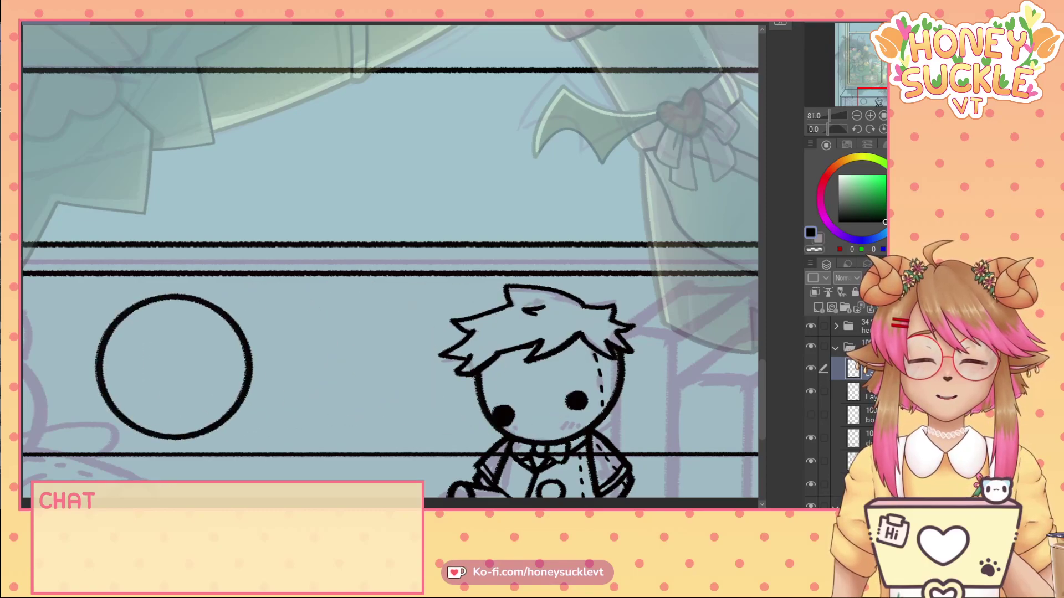
pyautogui.moveTo(390, 366); pyautogui.dragTo(391, 366)
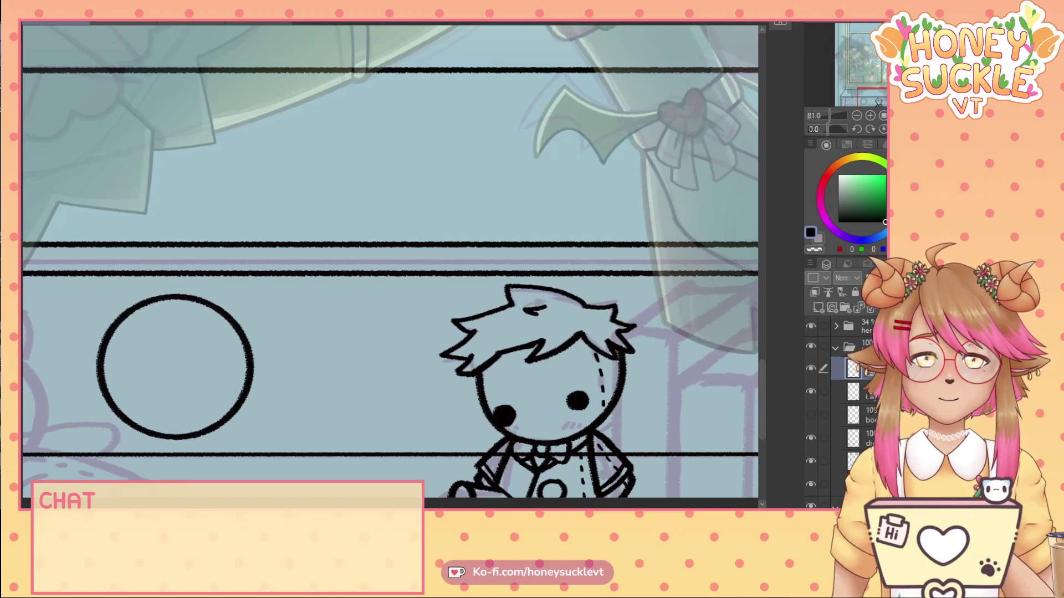
pyautogui.moveTo(186, 366)
pyautogui.mouseDown()
pyautogui.moveTo(457, 366)
pyautogui.moveTo(246, 412)
pyautogui.mouseUp()
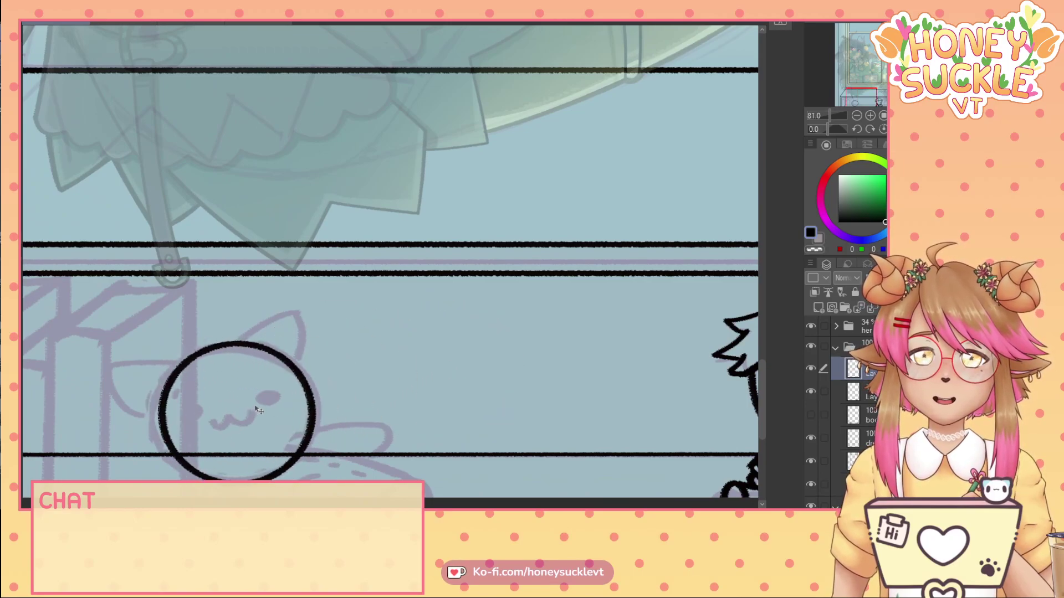
# - Squash the circle vertically into a wide oval and shift it up to fit the cat plushie's sketched head
pyautogui.hotkey('ctrl', 't')
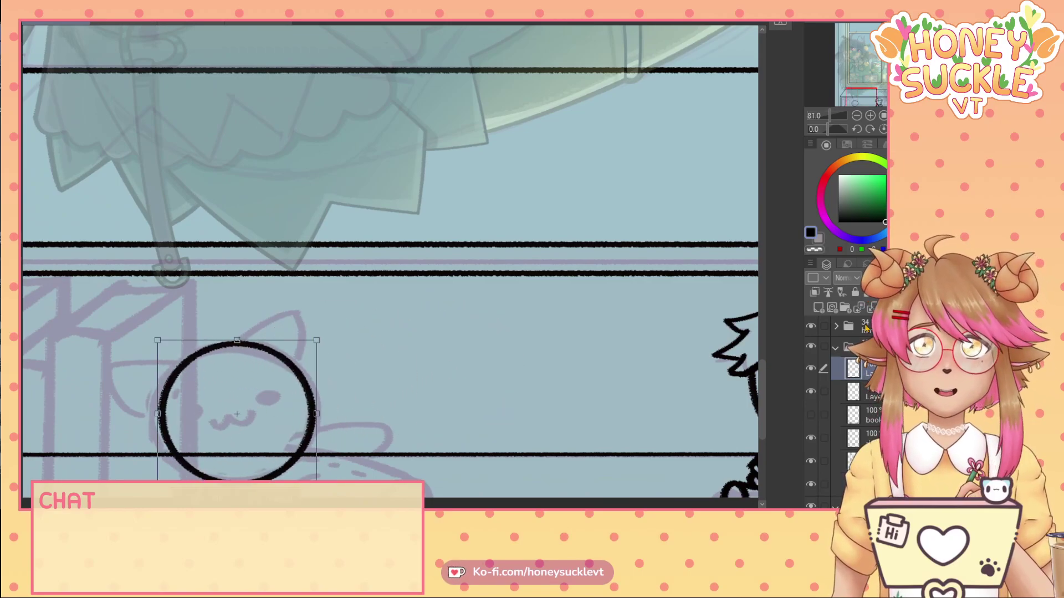
pyautogui.moveTo(236, 340); pyautogui.dragTo(237, 359)
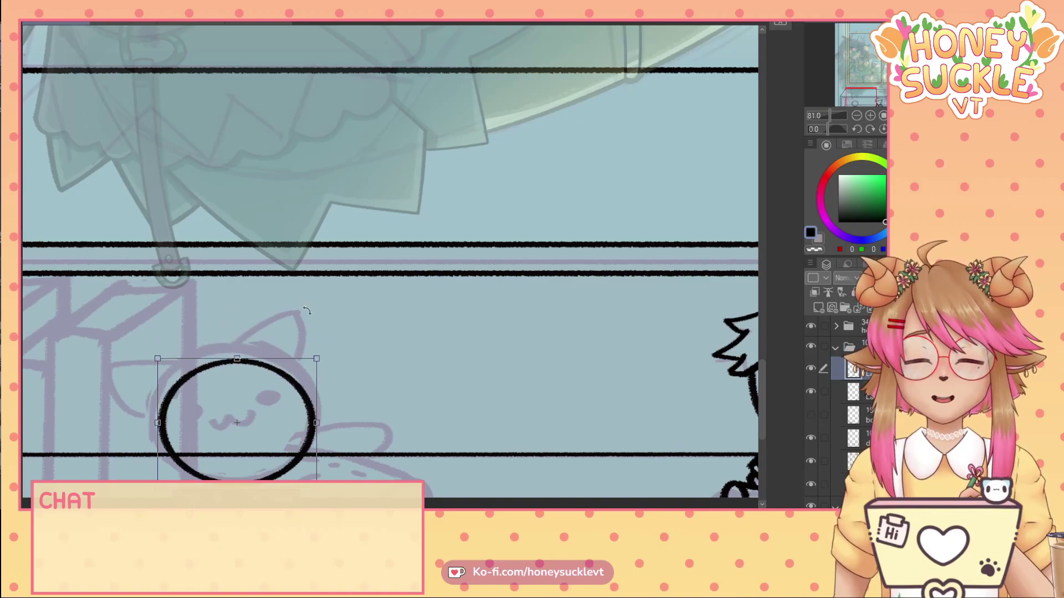
pyautogui.moveTo(763, 382); pyautogui.dragTo(763, 401)
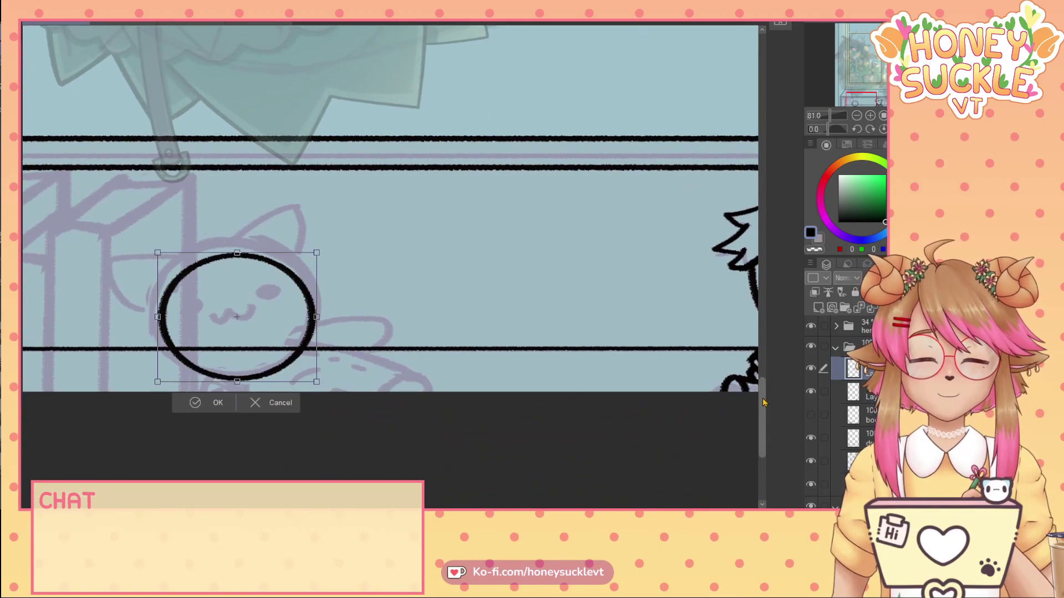
pyautogui.click(195, 412)
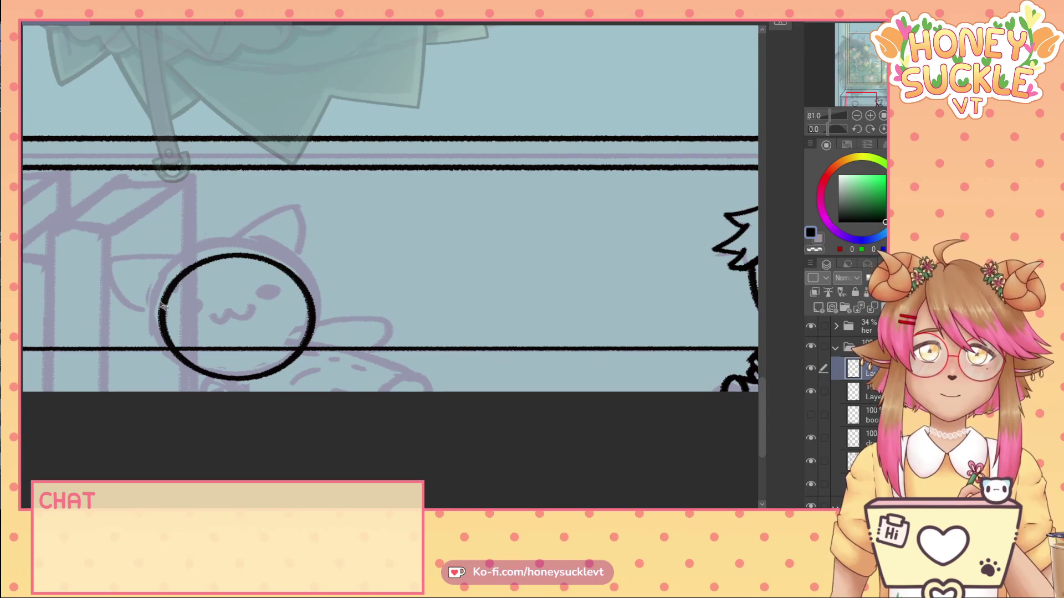
pyautogui.hotkey('ctrl', 't')
pyautogui.moveTo(189, 340); pyautogui.dragTo(188, 330)
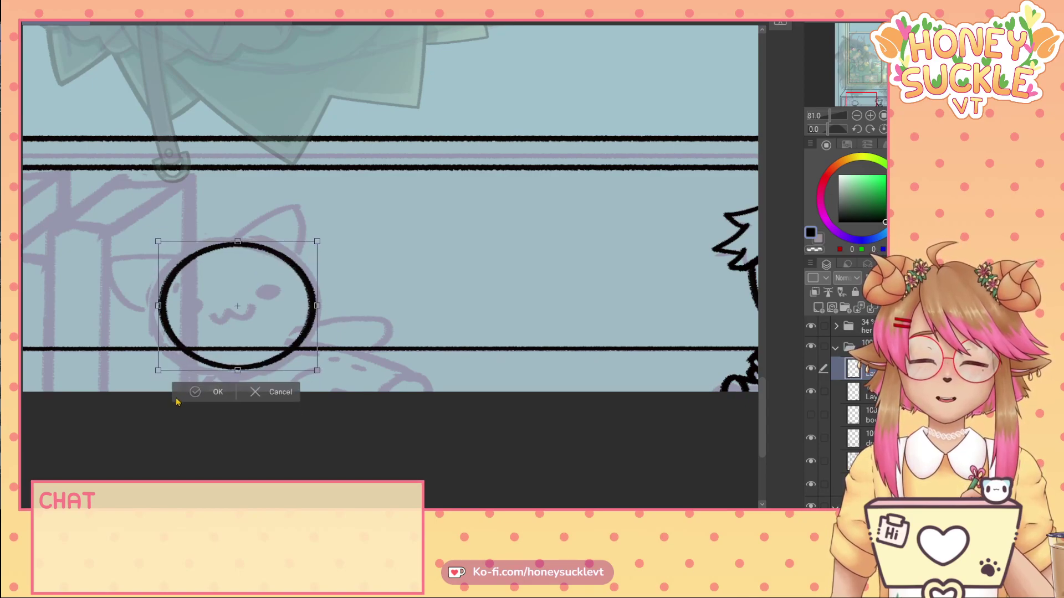
pyautogui.press('Return')
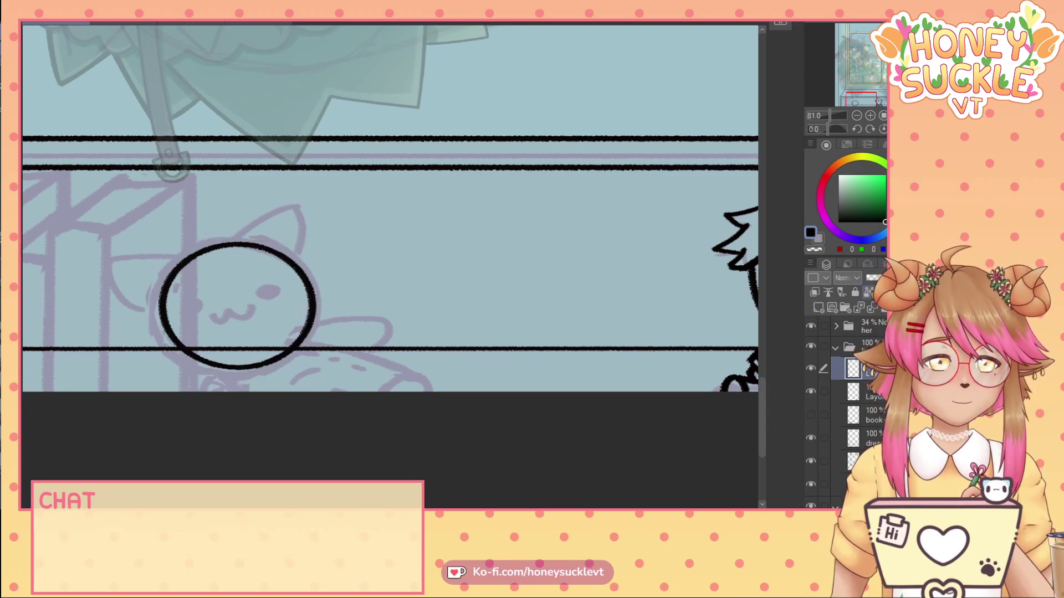
# - Add another layer, fade the head oval's layer, and check the long-haired pink cat-girl reference for the hairstyle
pyautogui.click(817, 309)
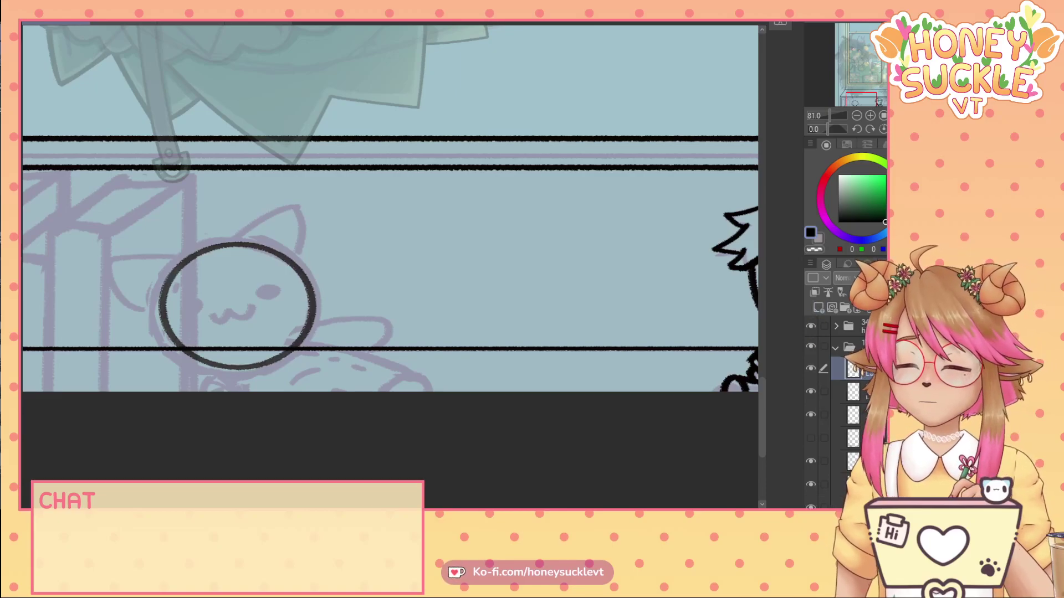
pyautogui.click(245, 24)
pyautogui.click(183, 24)
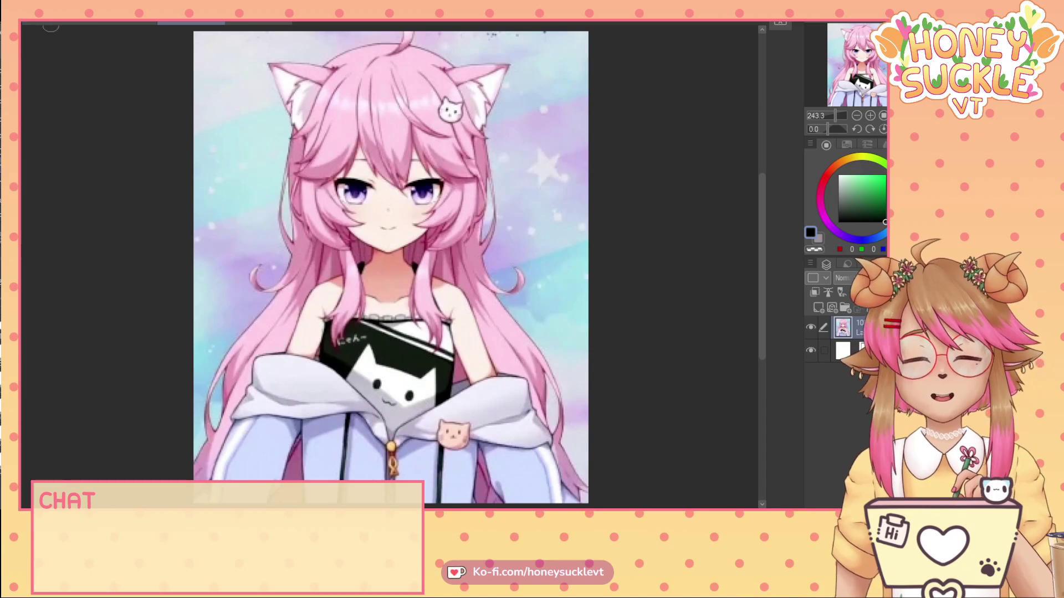
pyautogui.click(40, 25)
pyautogui.moveTo(195, 265)
pyautogui.mouseDown()
pyautogui.moveTo(246, 280)
pyautogui.moveTo(230, 255)
pyautogui.moveTo(261, 265)
pyautogui.moveTo(293, 263)
pyautogui.mouseUp()
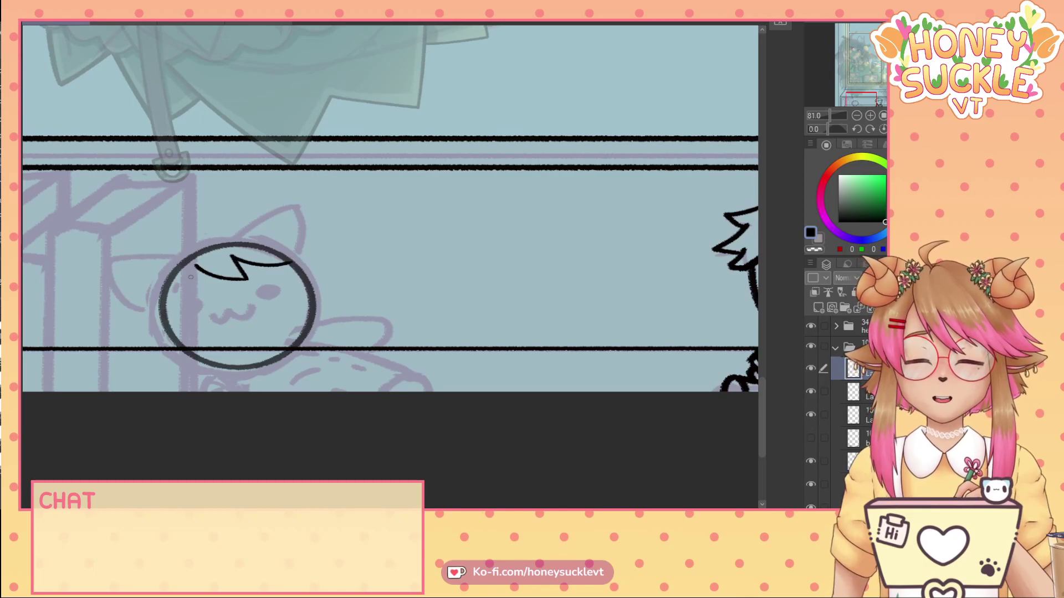
pyautogui.moveTo(195, 265); pyautogui.dragTo(158, 305)
pyautogui.hotkey('ctrl', 'z')
pyautogui.hotkey('ctrl', 'z')
pyautogui.hotkey('ctrl', 'z')
pyautogui.hotkey('ctrl', 'z')
pyautogui.hotkey('ctrl', 'z')
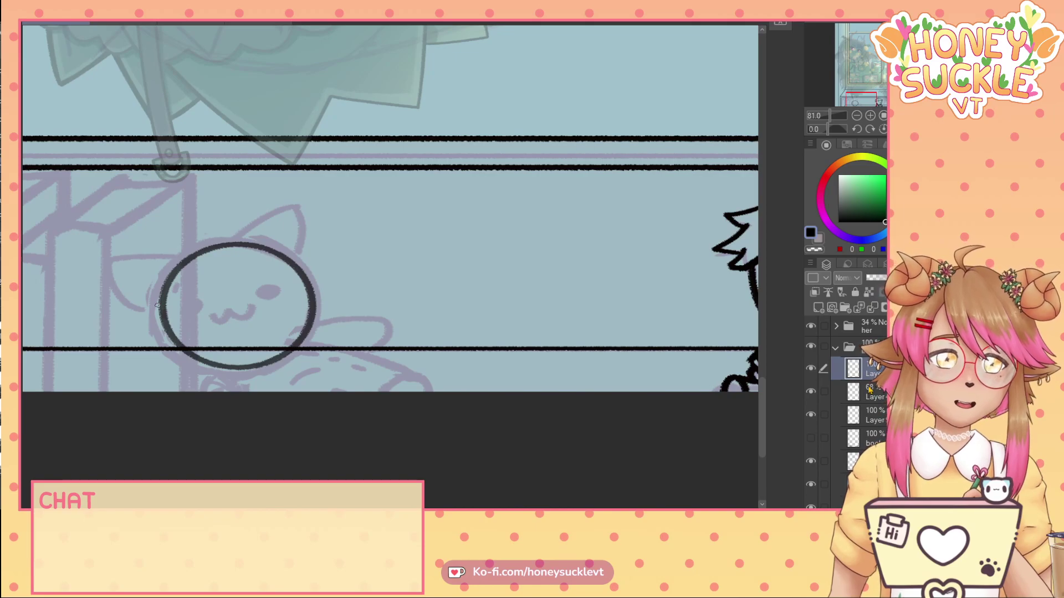
# - On the faded oval's layer, sketch pointed bangs across the cat plushie's forehead and hair locks down both sides of its face
pyautogui.moveTo(196, 266)
pyautogui.mouseDown()
pyautogui.moveTo(236, 292)
pyautogui.moveTo(233, 260)
pyautogui.moveTo(291, 270)
pyautogui.mouseUp()
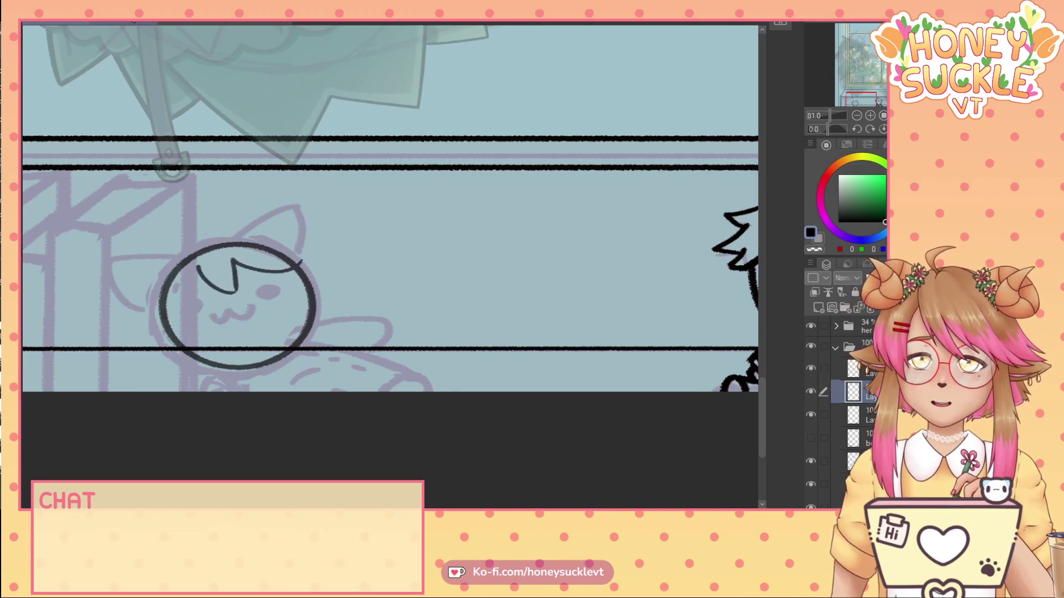
pyautogui.click(175, 24)
pyautogui.click(67, 25)
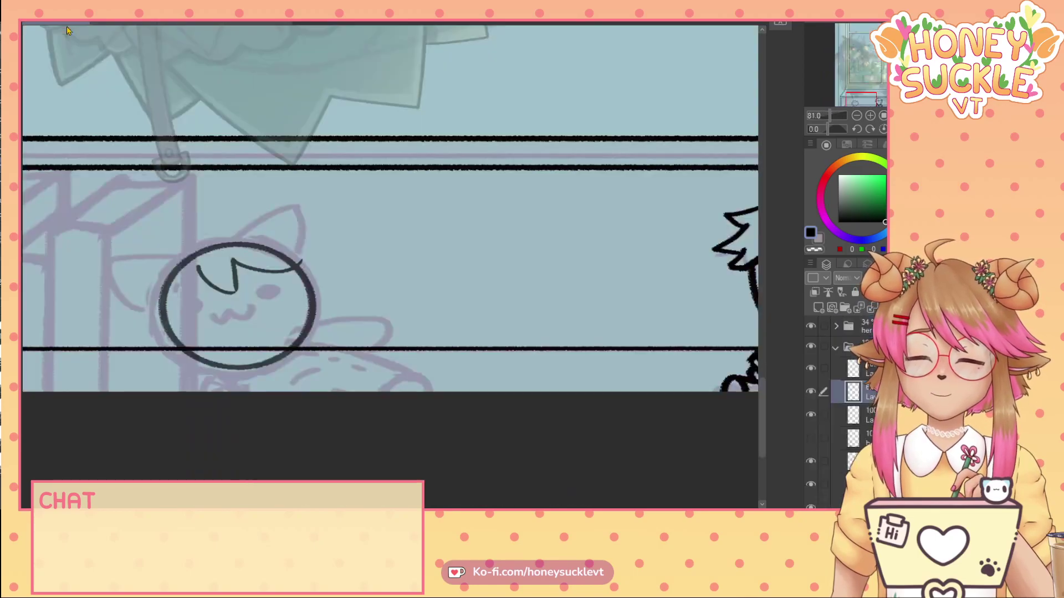
pyautogui.moveTo(197, 266); pyautogui.dragTo(161, 302)
pyautogui.moveTo(162, 260)
pyautogui.mouseDown()
pyautogui.moveTo(141, 300)
pyautogui.moveTo(191, 336)
pyautogui.moveTo(176, 344)
pyautogui.mouseUp()
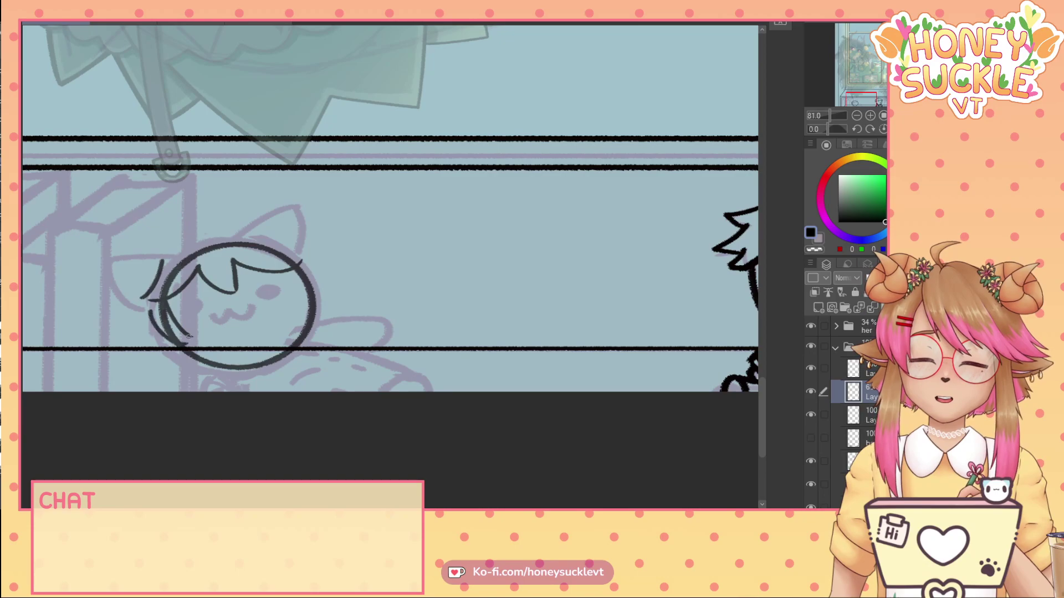
pyautogui.moveTo(292, 269)
pyautogui.mouseDown()
pyautogui.moveTo(295, 321)
pyautogui.moveTo(309, 274)
pyautogui.mouseUp()
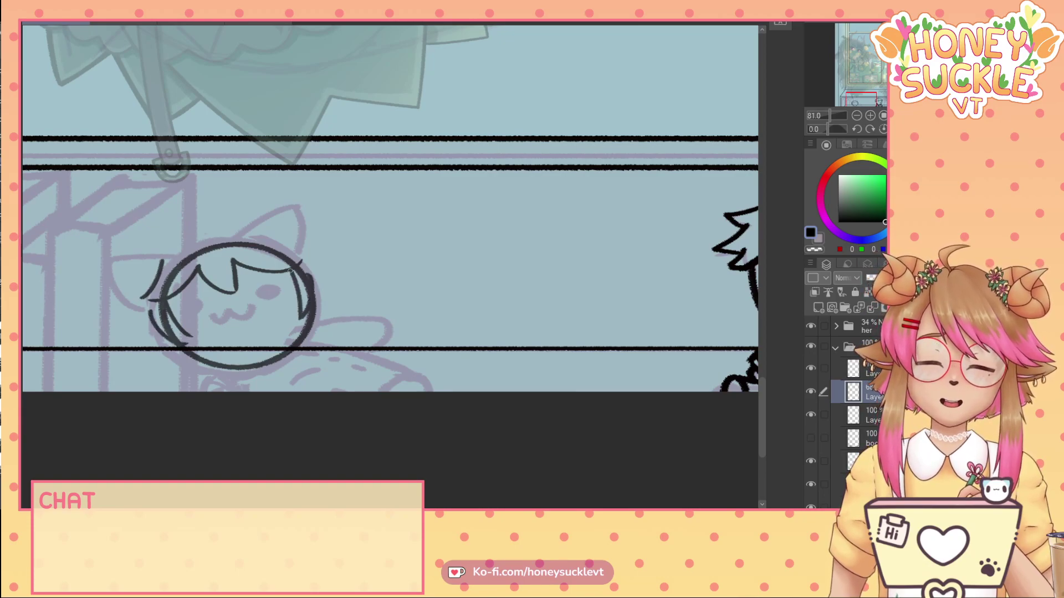
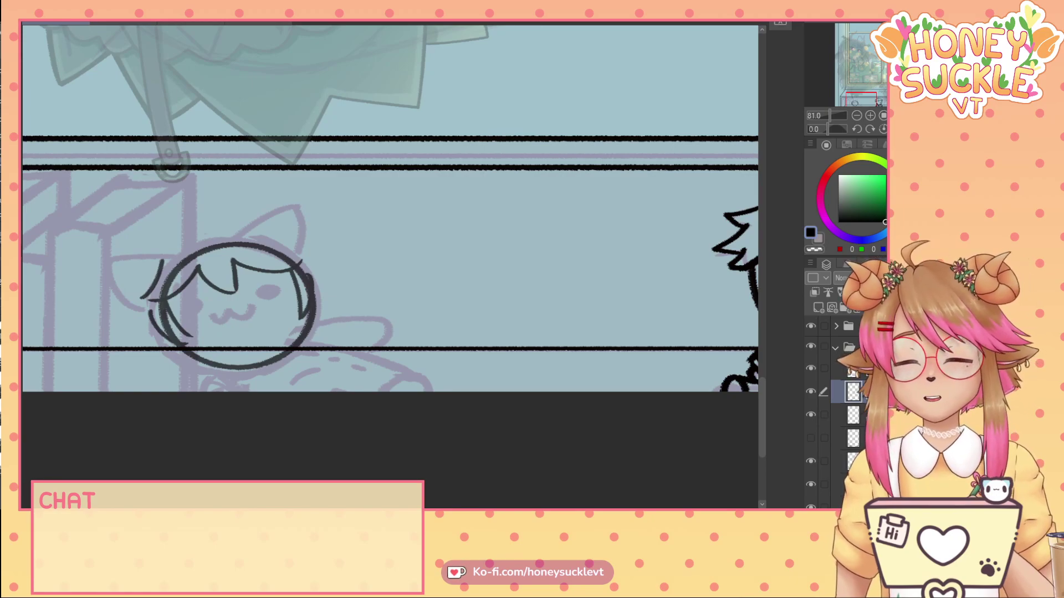
# - Examine the long-haired and short-haired pink cat-girl references for the plushie's hairstyle and compare them with the whole illustration
pyautogui.click(216, 23)
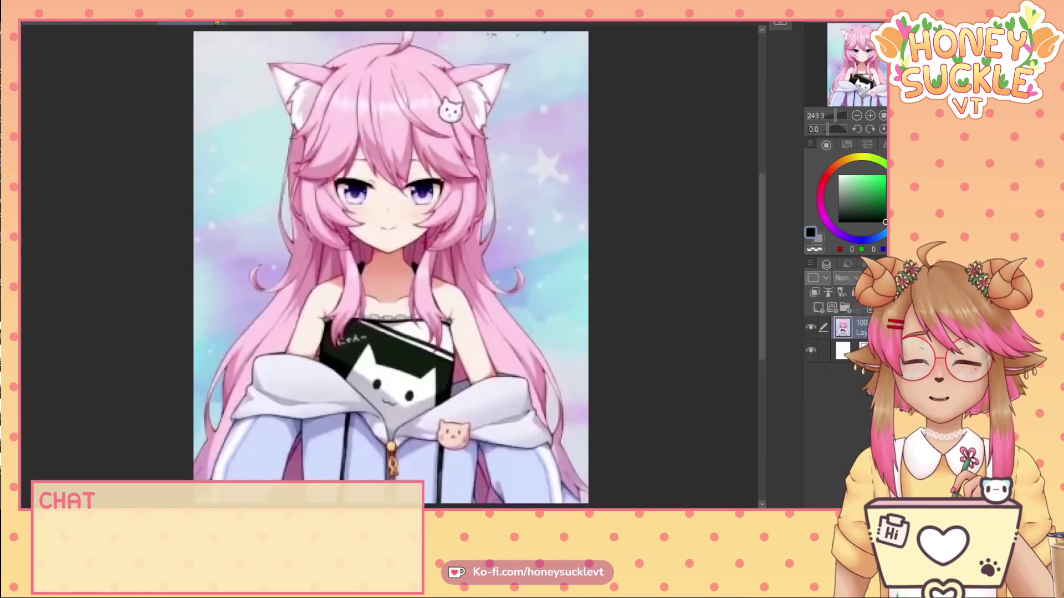
pyautogui.click(56, 23)
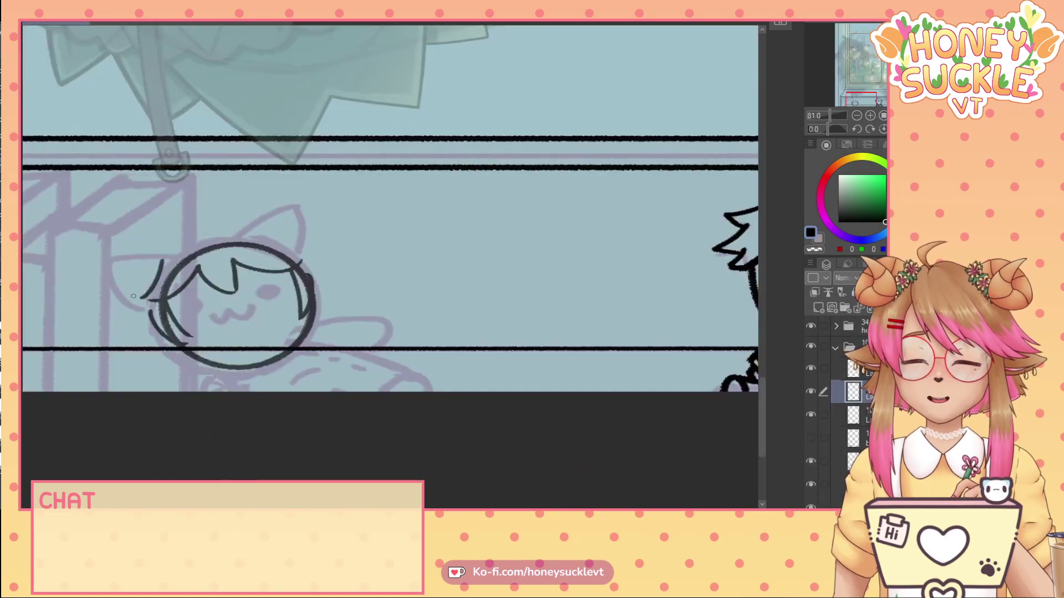
pyautogui.scroll(1, 288, 337)
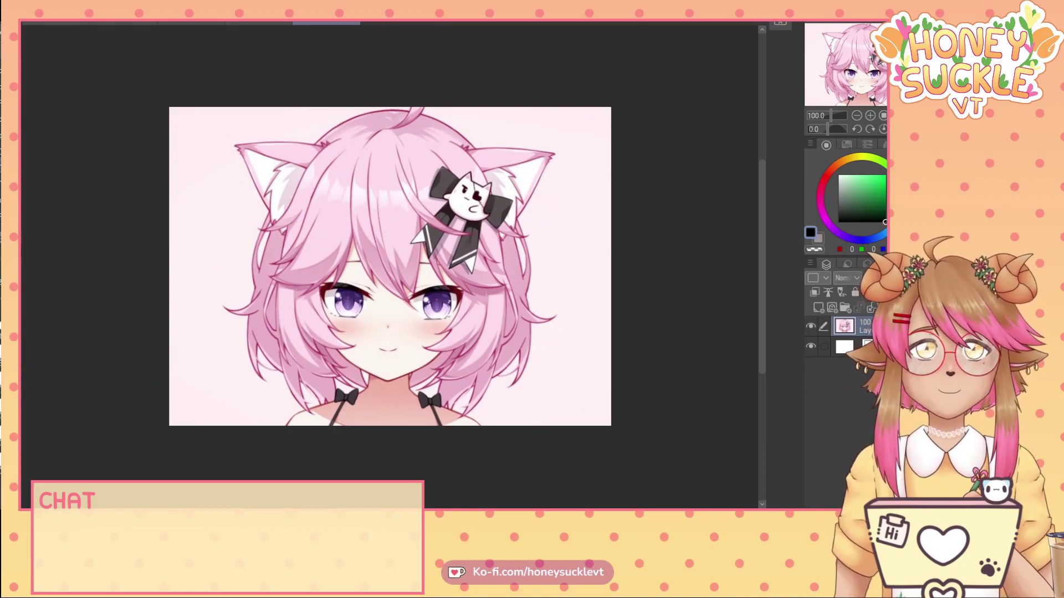
pyautogui.click(124, 23)
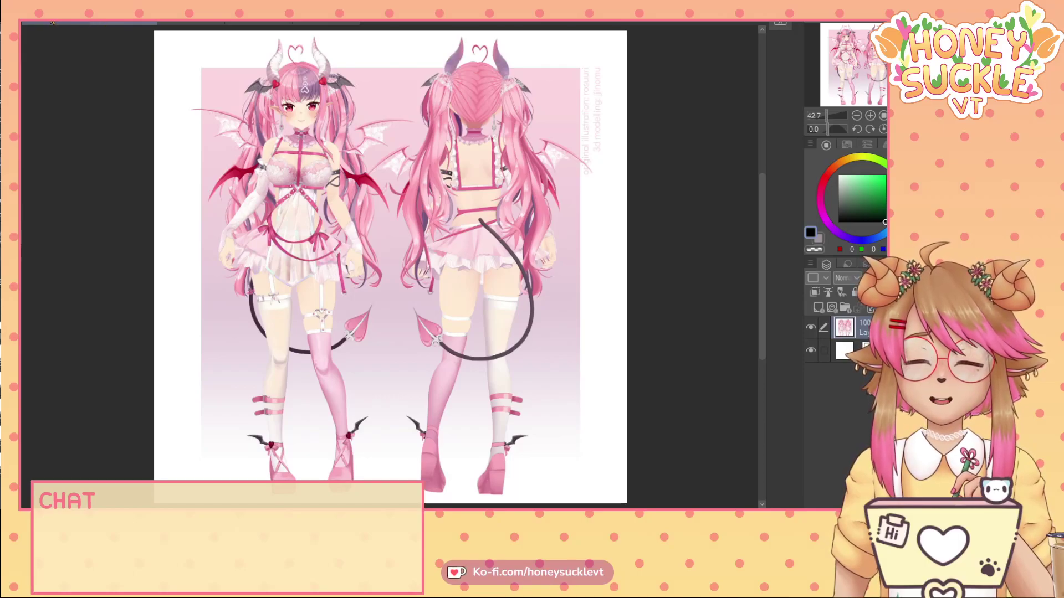
pyautogui.click(52, 24)
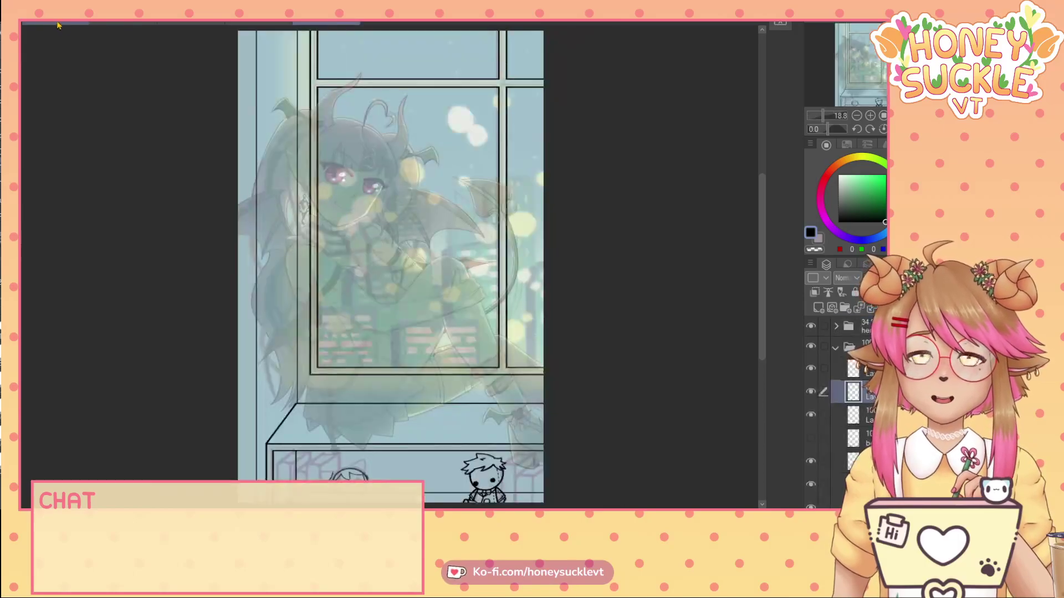
pyautogui.click(260, 23)
pyautogui.click(310, 24)
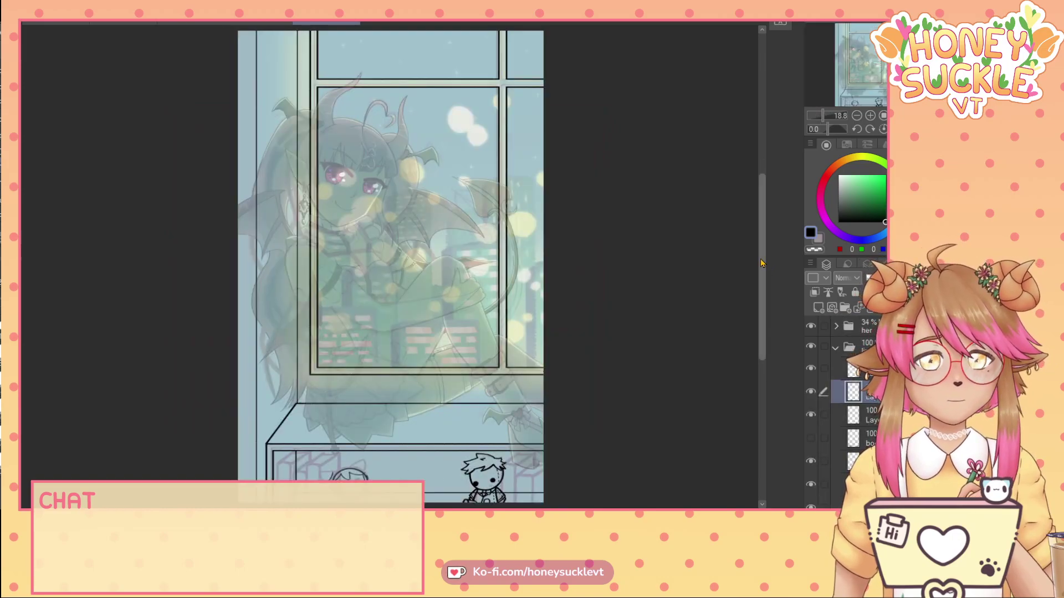
# - Erase the old fringe of the cat-eared chibi on the shelf and redraw it as pointed bangs, following the pink-haired reference
pyautogui.moveTo(763, 263); pyautogui.dragTo(763, 314)
pyautogui.scroll(10, 355, 334)
pyautogui.scroll(5, 347, 334)
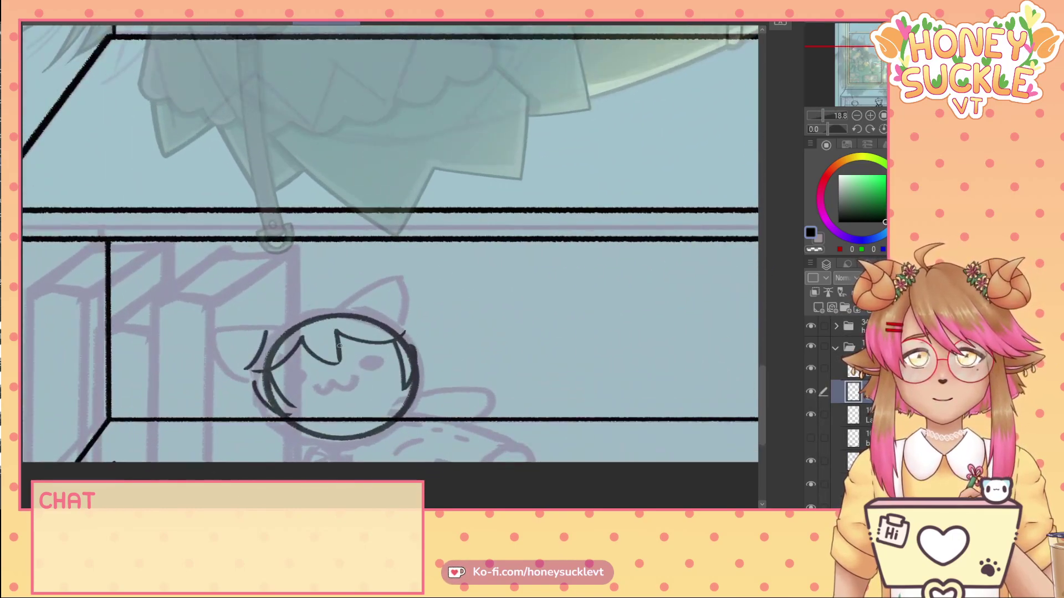
pyautogui.click(259, 23)
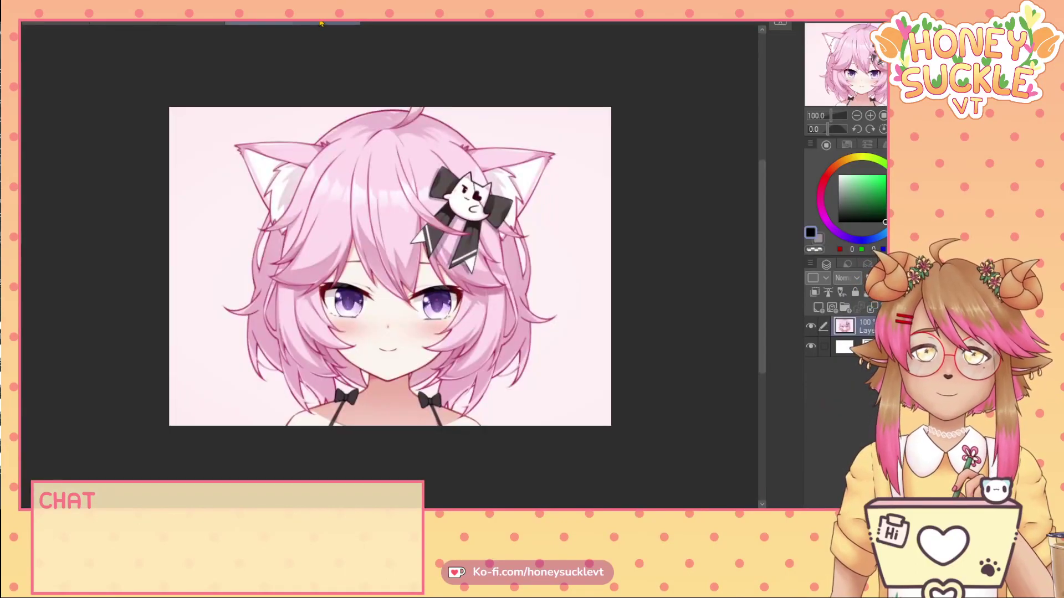
pyautogui.click(324, 24)
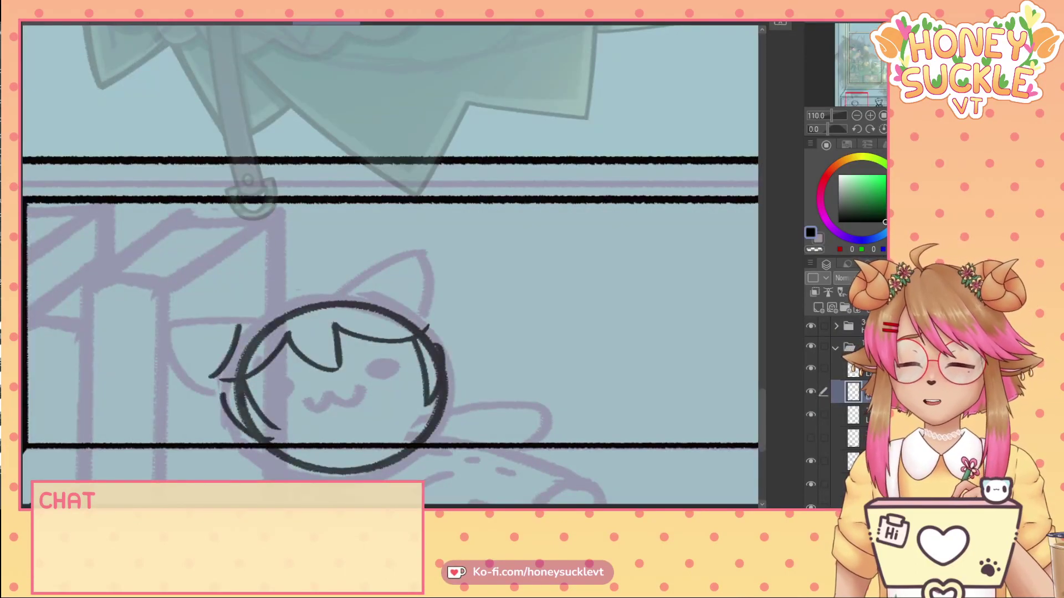
pyautogui.moveTo(288, 346)
pyautogui.mouseDown()
pyautogui.moveTo(339, 364)
pyautogui.moveTo(388, 339)
pyautogui.moveTo(415, 339)
pyautogui.mouseUp()
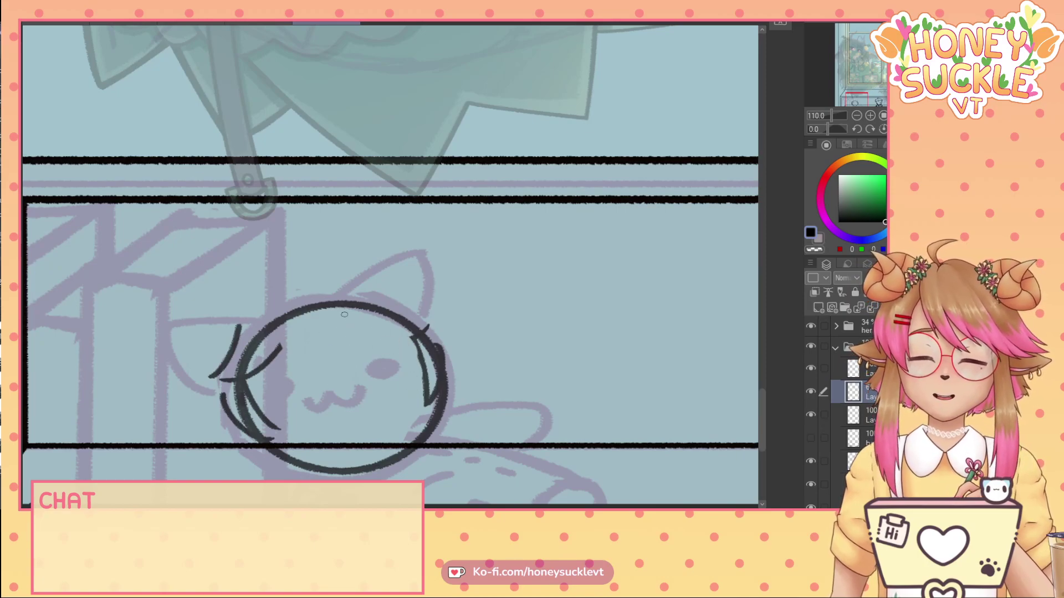
pyautogui.moveTo(331, 289)
pyautogui.mouseDown()
pyautogui.moveTo(352, 332)
pyautogui.moveTo(350, 365)
pyautogui.mouseUp()
pyautogui.moveTo(291, 336)
pyautogui.mouseDown()
pyautogui.moveTo(349, 364)
pyautogui.moveTo(275, 355)
pyautogui.mouseUp()
pyautogui.moveTo(345, 314); pyautogui.dragTo(417, 358)
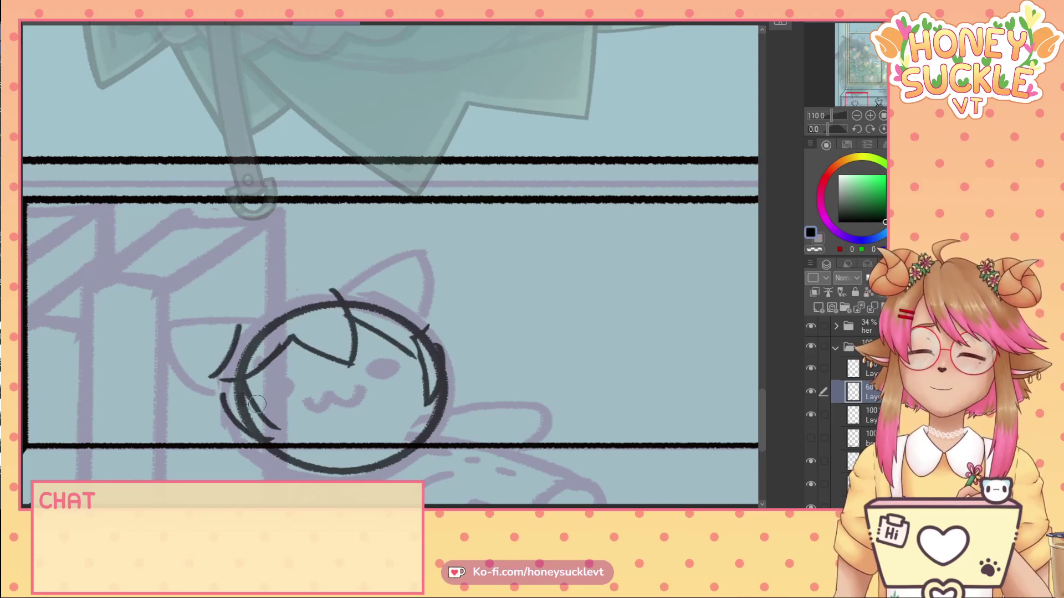
# - Replace the chibi's inner side locks with new strands framing both sides of the face, based on the reference portrait
pyautogui.hotkey('ctrl', 'z')
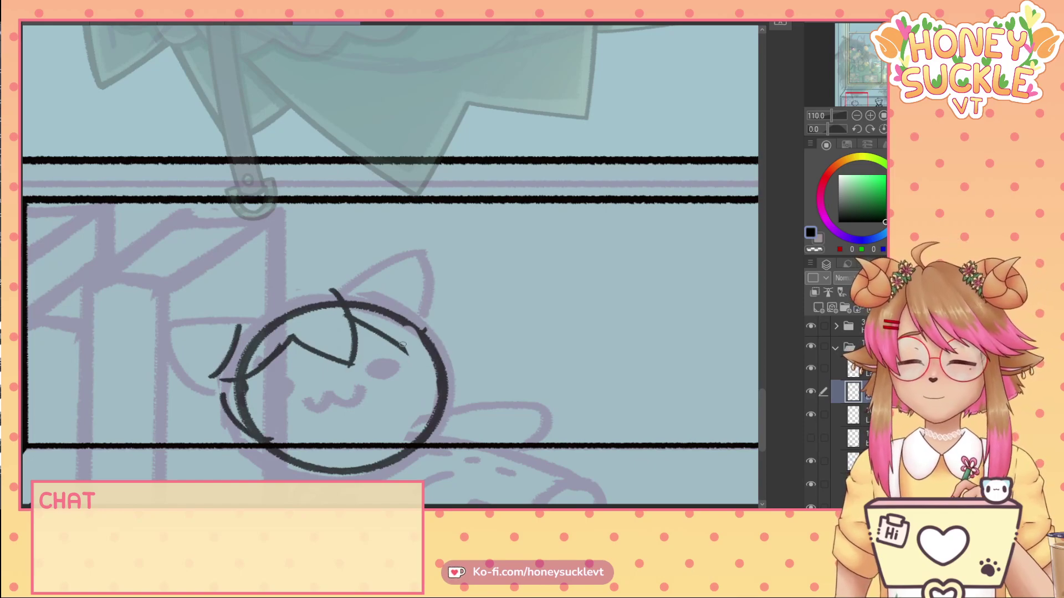
pyautogui.moveTo(412, 304); pyautogui.dragTo(408, 360)
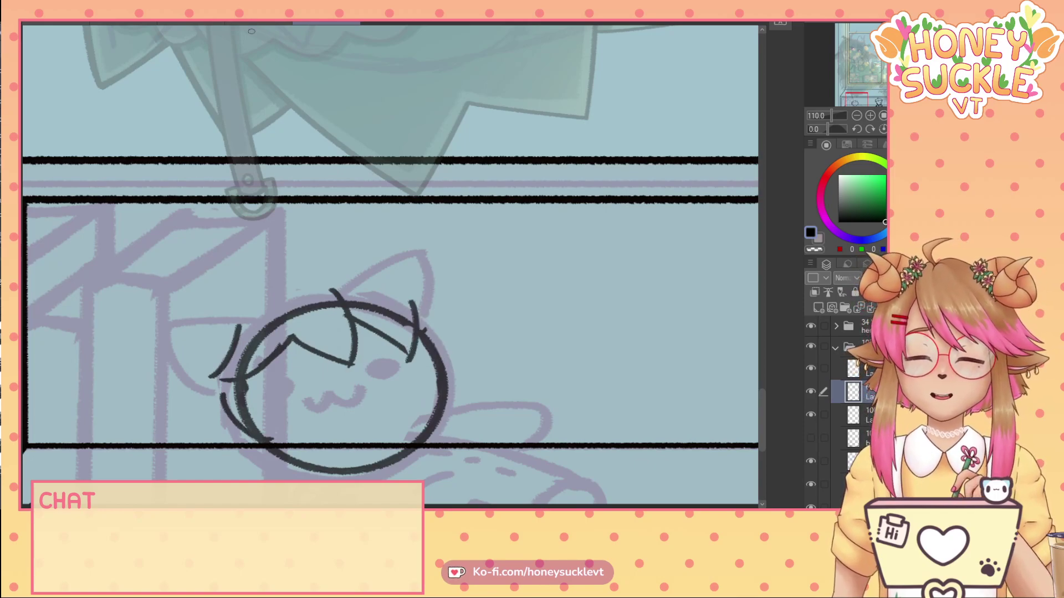
pyautogui.click(252, 24)
pyautogui.click(323, 24)
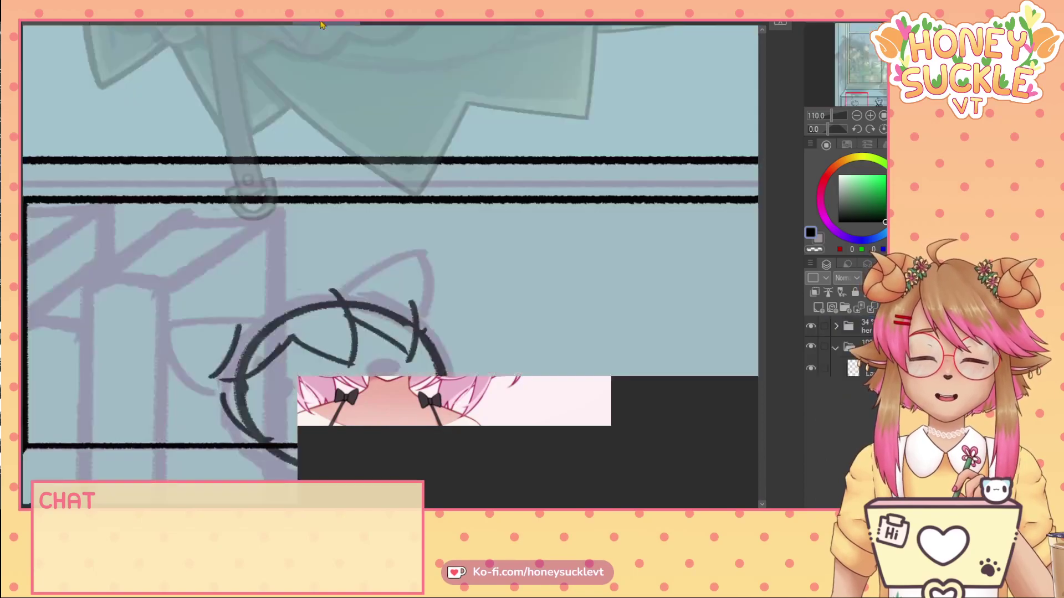
pyautogui.moveTo(417, 335); pyautogui.dragTo(432, 415)
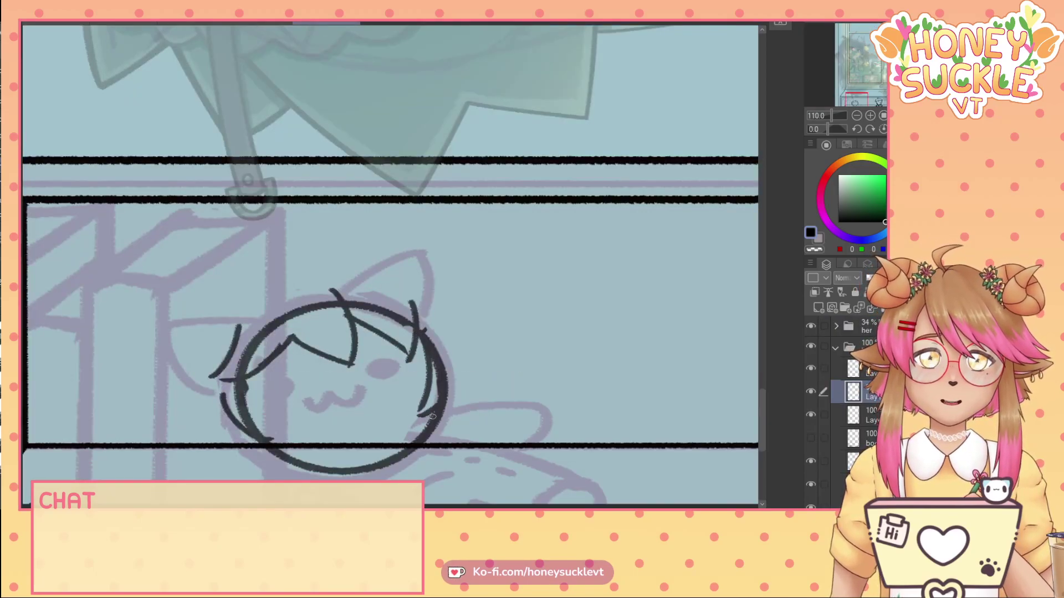
pyautogui.moveTo(249, 384); pyautogui.dragTo(276, 441)
# - Draw the jagged outer hair strands on both sides of the chibi's head, matching the reference hairstyle
pyautogui.click(302, 24)
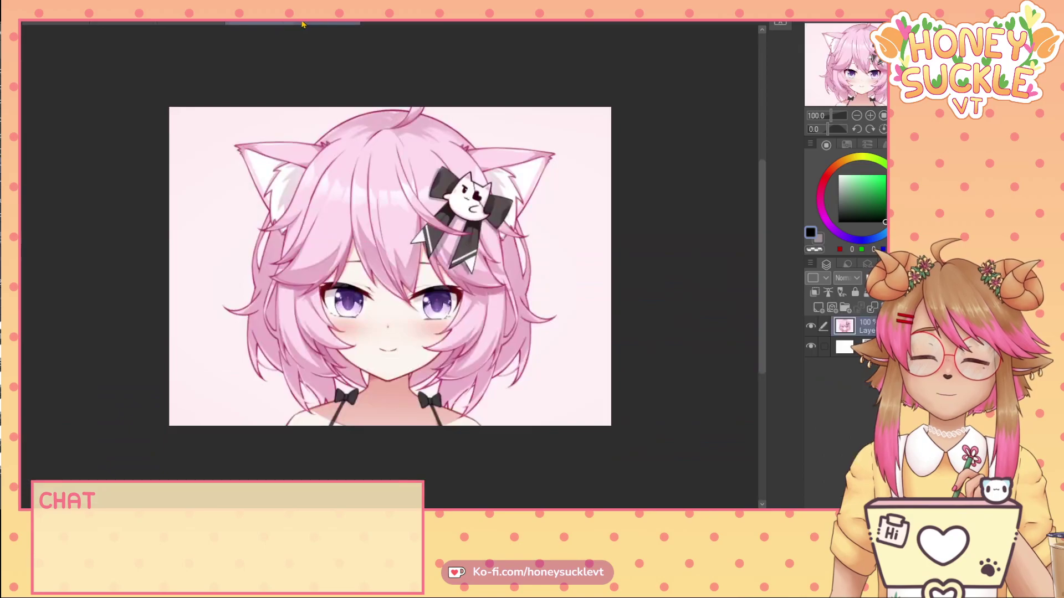
pyautogui.click(321, 24)
pyautogui.moveTo(423, 314)
pyautogui.mouseDown()
pyautogui.moveTo(469, 381)
pyautogui.moveTo(455, 380)
pyautogui.moveTo(464, 421)
pyautogui.mouseUp()
pyautogui.moveTo(201, 397)
pyautogui.mouseDown()
pyautogui.moveTo(202, 443)
pyautogui.moveTo(210, 421)
pyautogui.moveTo(243, 478)
pyautogui.mouseUp()
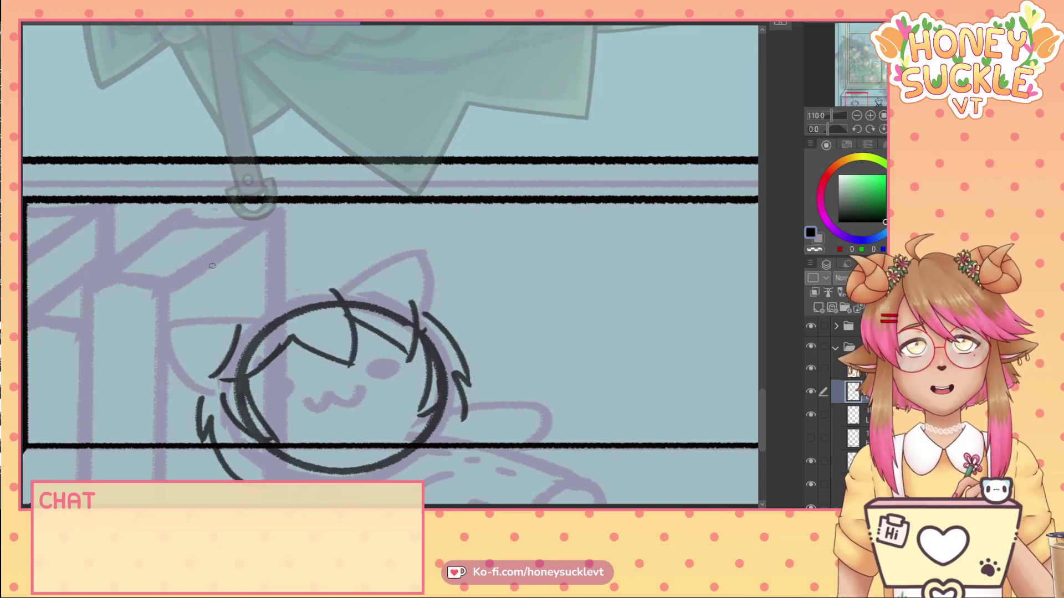
# - Check the reference portrait and draw the pointed ahoge above the crown of the chibi's head
pyautogui.click(260, 23)
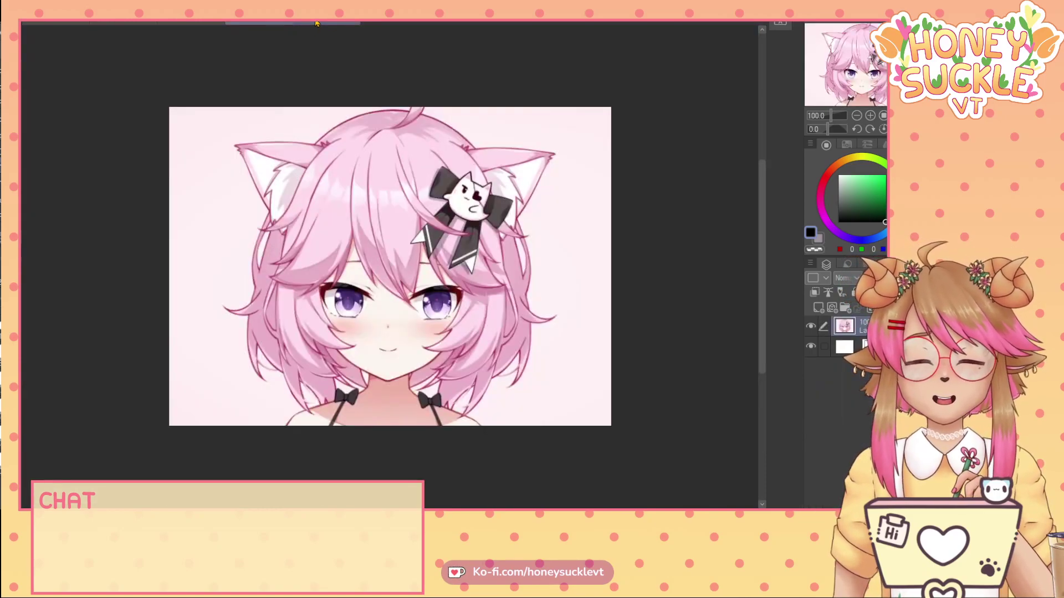
pyautogui.click(320, 23)
pyautogui.moveTo(303, 229)
pyautogui.mouseDown()
pyautogui.moveTo(320, 280)
pyautogui.moveTo(337, 279)
pyautogui.moveTo(330, 266)
pyautogui.moveTo(316, 283)
pyautogui.mouseUp()
pyautogui.hotkey('ctrl', 'z')
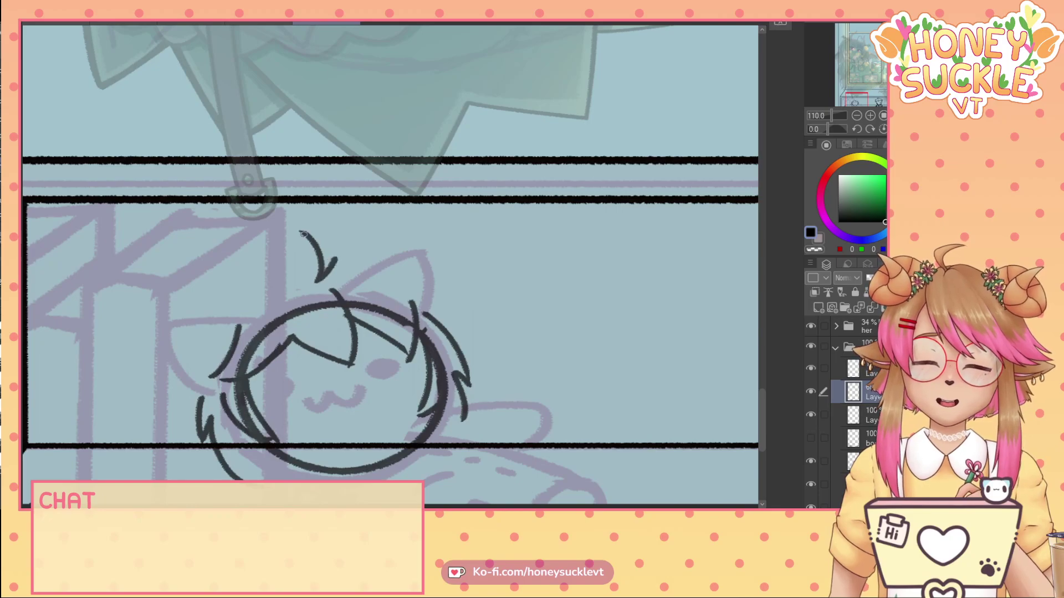
pyautogui.moveTo(300, 231); pyautogui.dragTo(329, 267)
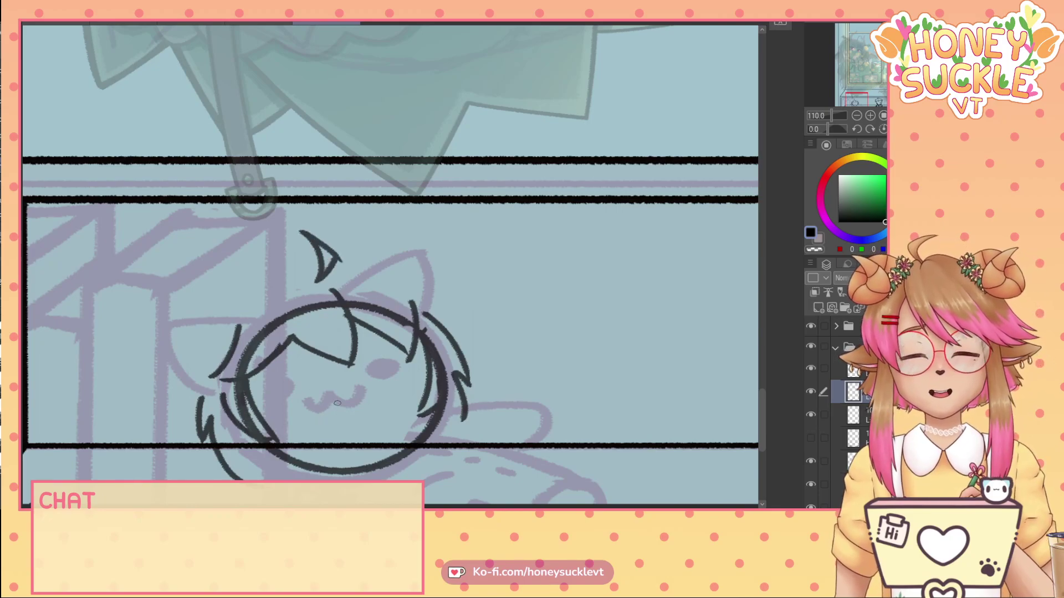
# - Outline the chibi's upright cat ear over the sketch and add inner fur lines, following the reference
pyautogui.click(250, 23)
pyautogui.click(328, 23)
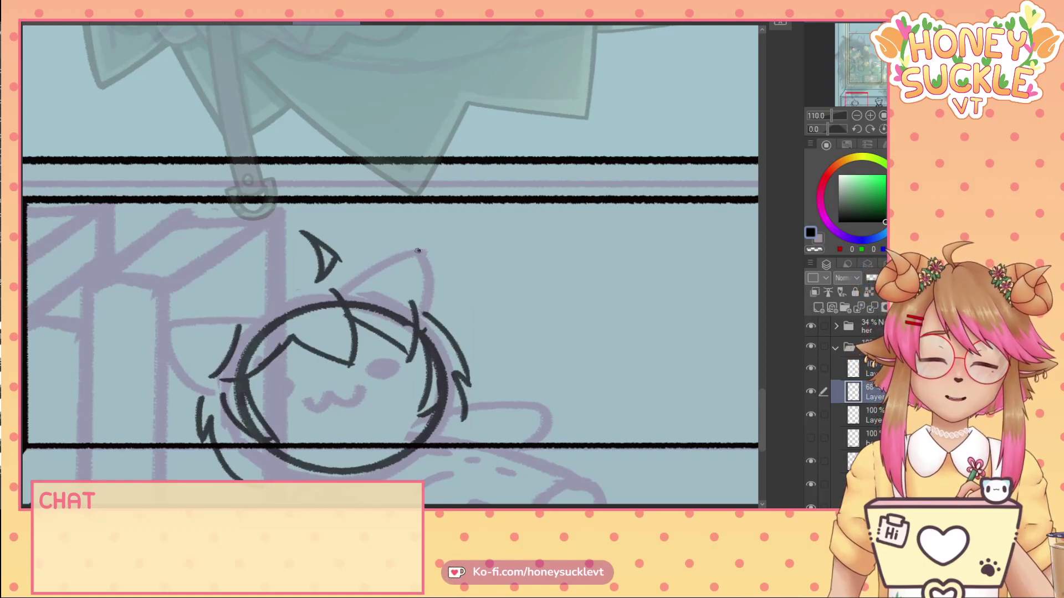
pyautogui.moveTo(419, 250); pyautogui.dragTo(350, 285)
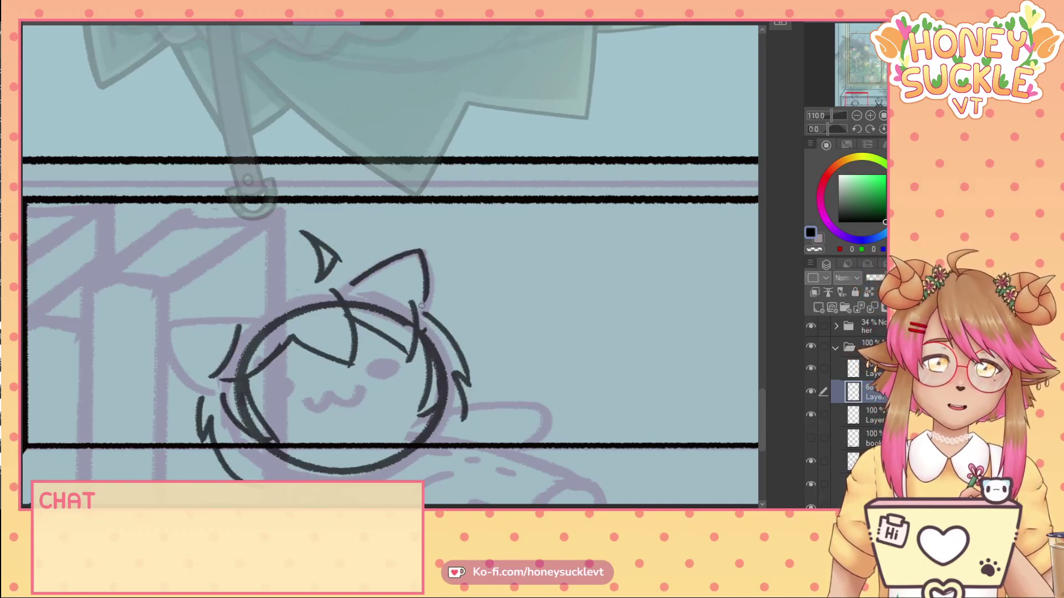
pyautogui.click(261, 27)
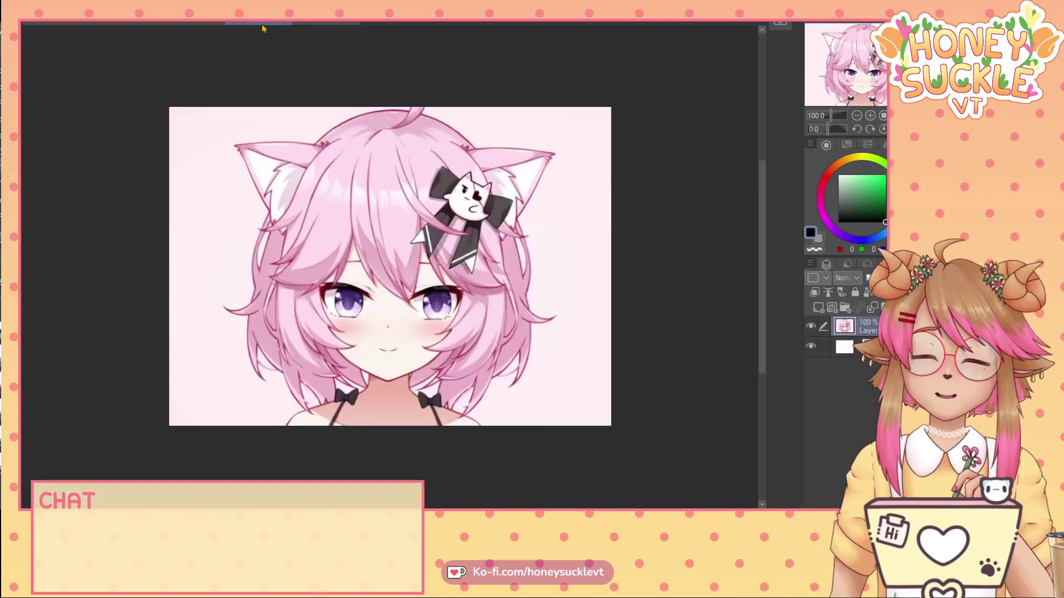
pyautogui.click(320, 27)
pyautogui.moveTo(419, 260)
pyautogui.mouseDown()
pyautogui.moveTo(368, 287)
pyautogui.moveTo(398, 290)
pyautogui.mouseUp()
# - Draw the second cat ear with inner fur and outline the crown of the hair between both ears
pyautogui.moveTo(168, 332)
pyautogui.mouseDown()
pyautogui.moveTo(166, 355)
pyautogui.moveTo(210, 393)
pyautogui.moveTo(195, 390)
pyautogui.mouseUp()
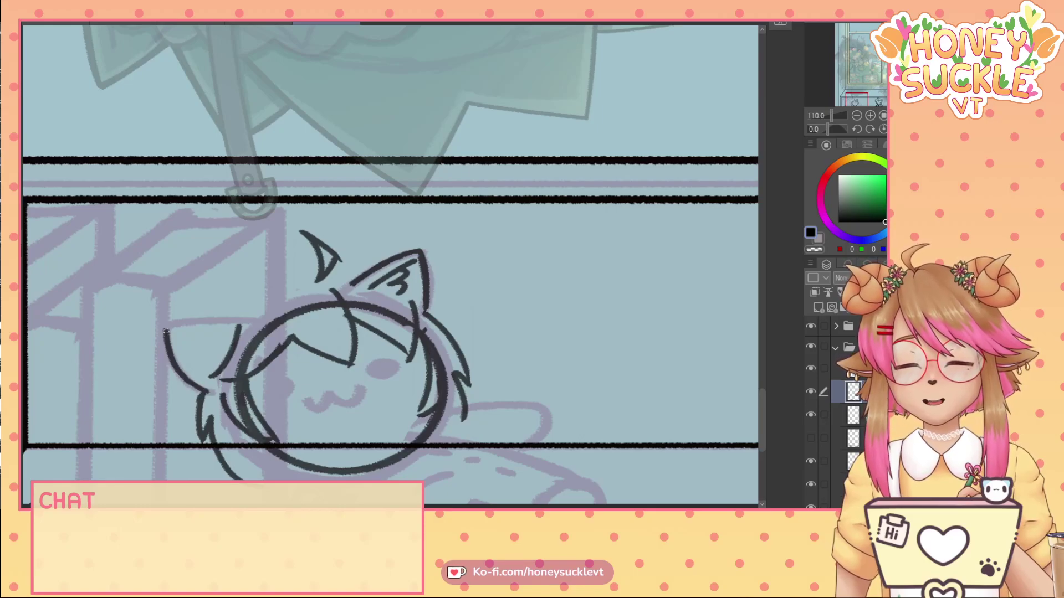
pyautogui.moveTo(162, 327)
pyautogui.mouseDown()
pyautogui.moveTo(243, 322)
pyautogui.moveTo(185, 331)
pyautogui.moveTo(216, 327)
pyautogui.moveTo(209, 361)
pyautogui.mouseUp()
pyautogui.moveTo(333, 292)
pyautogui.mouseDown()
pyautogui.moveTo(310, 282)
pyautogui.moveTo(235, 314)
pyautogui.mouseUp()
pyautogui.moveTo(356, 282); pyautogui.dragTo(331, 285)
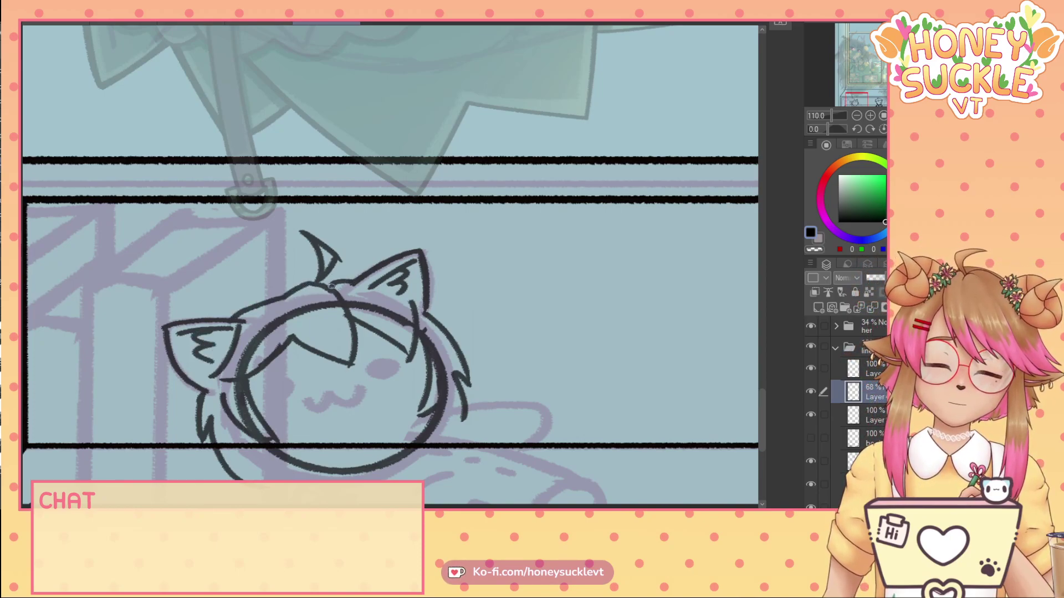
# - Draw two solid oval eyes and a wavy cat mouth on the chibi's face
pyautogui.scroll(-5, 321, 288)
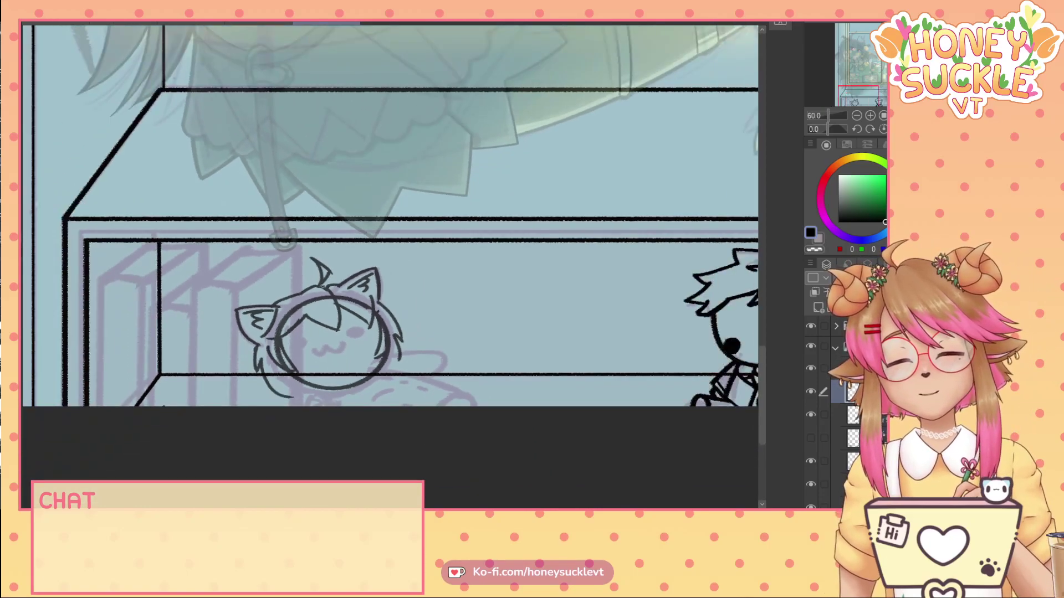
pyautogui.scroll(3, 348, 271)
pyautogui.scroll(4, 327, 300)
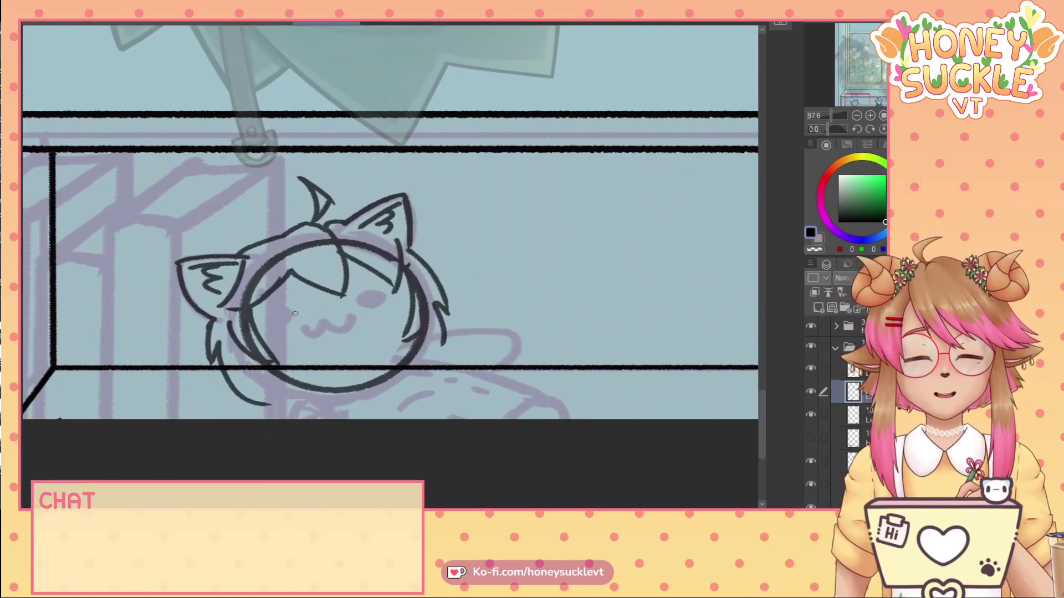
pyautogui.moveTo(302, 298)
pyautogui.mouseDown()
pyautogui.moveTo(280, 319)
pyautogui.moveTo(290, 305)
pyautogui.moveTo(302, 312)
pyautogui.mouseUp()
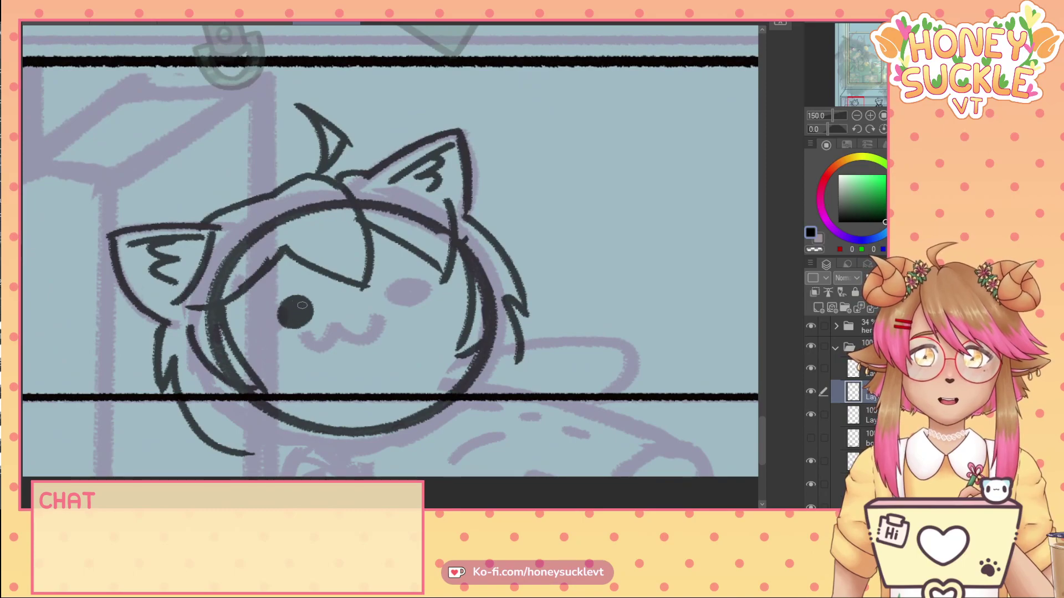
pyautogui.moveTo(427, 278)
pyautogui.mouseDown()
pyautogui.moveTo(435, 288)
pyautogui.moveTo(427, 280)
pyautogui.mouseUp()
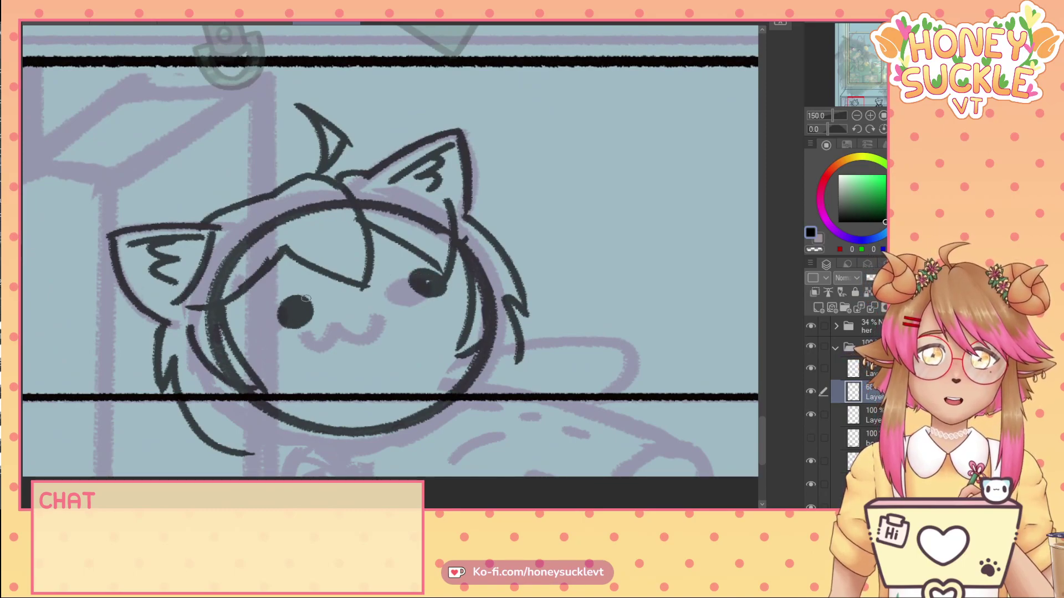
pyautogui.moveTo(348, 320)
pyautogui.mouseDown()
pyautogui.moveTo(377, 316)
pyautogui.moveTo(405, 310)
pyautogui.mouseUp()
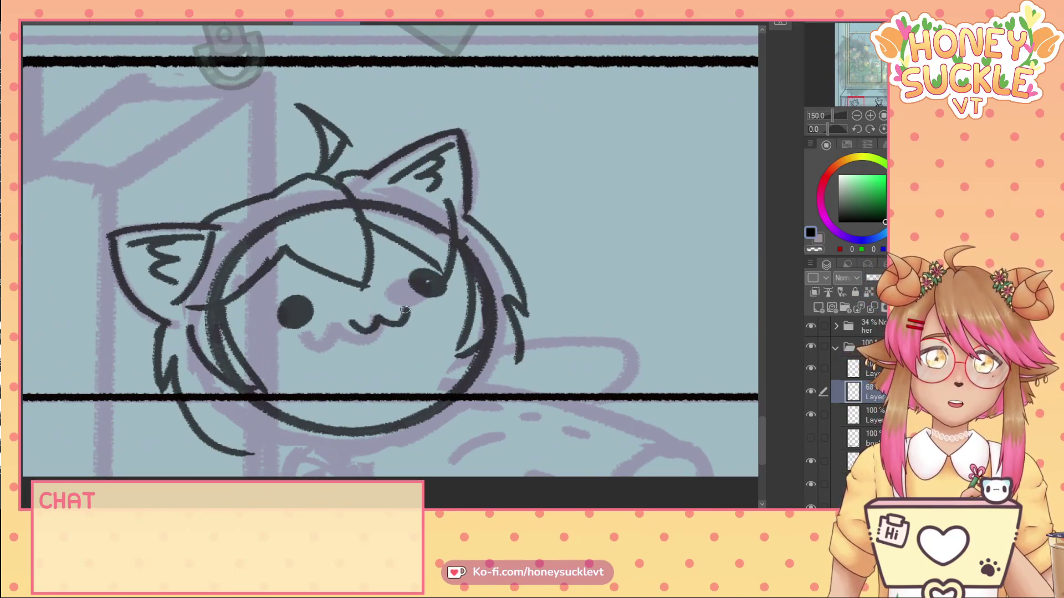
# - Draw the neck and back lines of the lying chibi's body along the purple sketch, with a dark detail at the far end
pyautogui.scroll(-1, 430, 387)
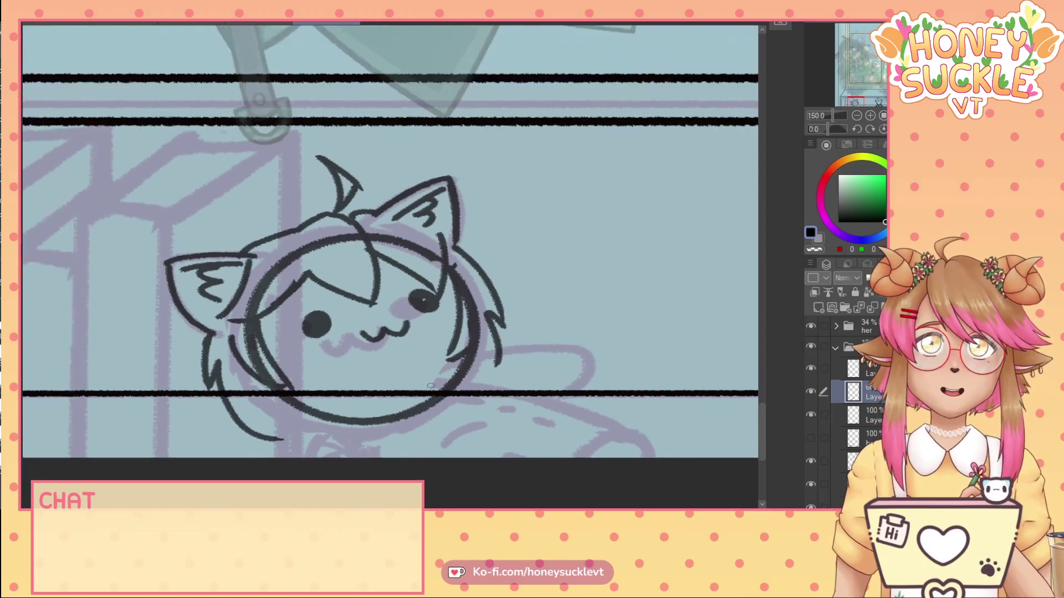
pyautogui.scroll(-1, 430, 386)
pyautogui.moveTo(447, 384)
pyautogui.mouseDown()
pyautogui.moveTo(400, 395)
pyautogui.moveTo(380, 411)
pyautogui.mouseUp()
pyautogui.moveTo(437, 387)
pyautogui.mouseDown()
pyautogui.moveTo(561, 415)
pyautogui.moveTo(567, 426)
pyautogui.moveTo(554, 446)
pyautogui.mouseUp()
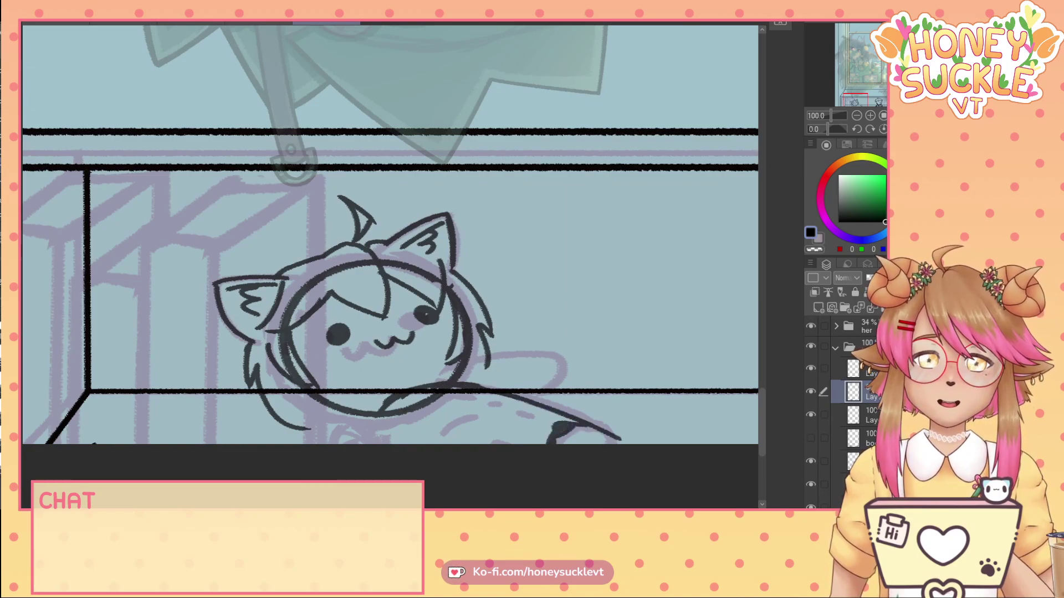
# - Look through the reference images for the outfit and draw the clothing fold behind the chibi's neck
pyautogui.click(248, 24)
pyautogui.click(199, 24)
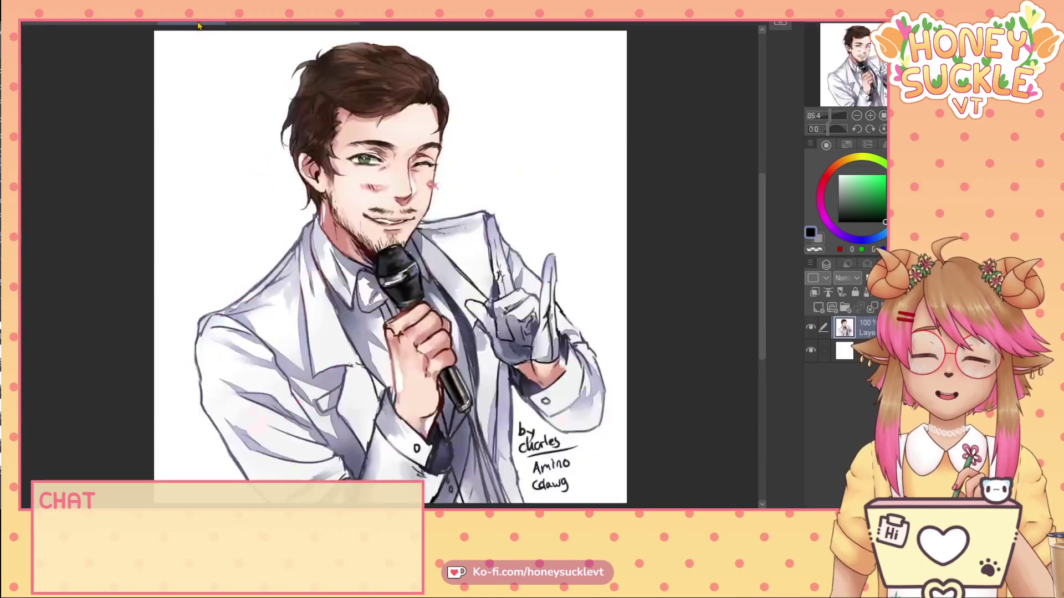
pyautogui.click(124, 23)
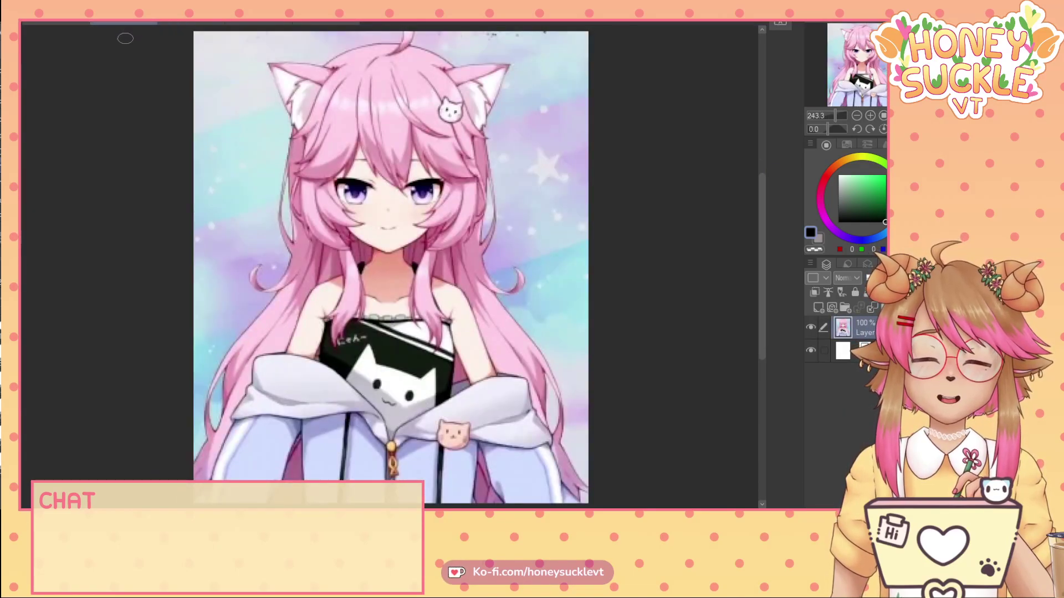
pyautogui.click(299, 26)
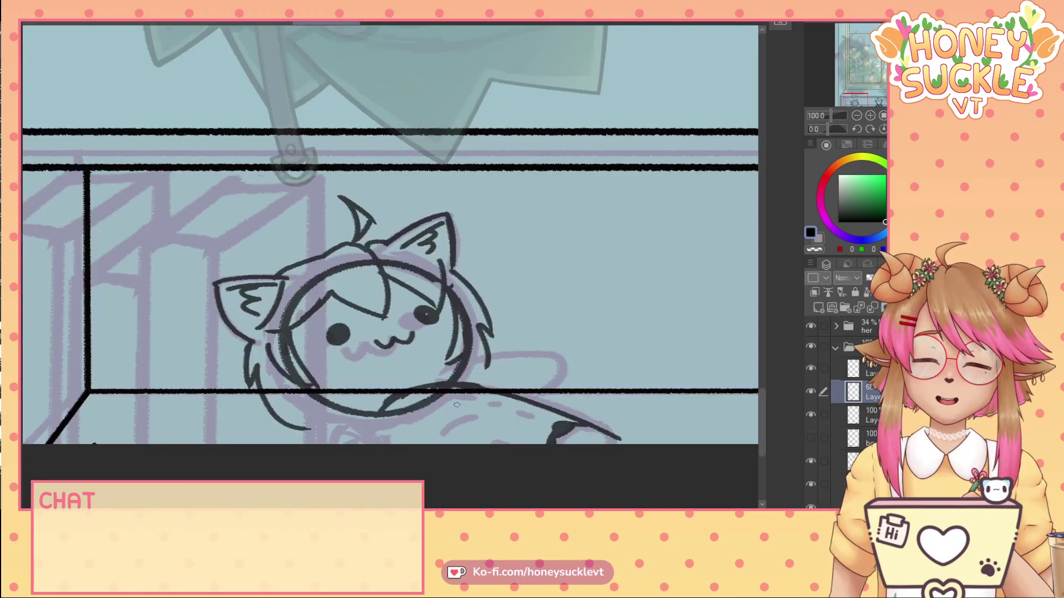
pyautogui.moveTo(455, 392)
pyautogui.mouseDown()
pyautogui.moveTo(452, 418)
pyautogui.moveTo(478, 394)
pyautogui.moveTo(504, 389)
pyautogui.mouseUp()
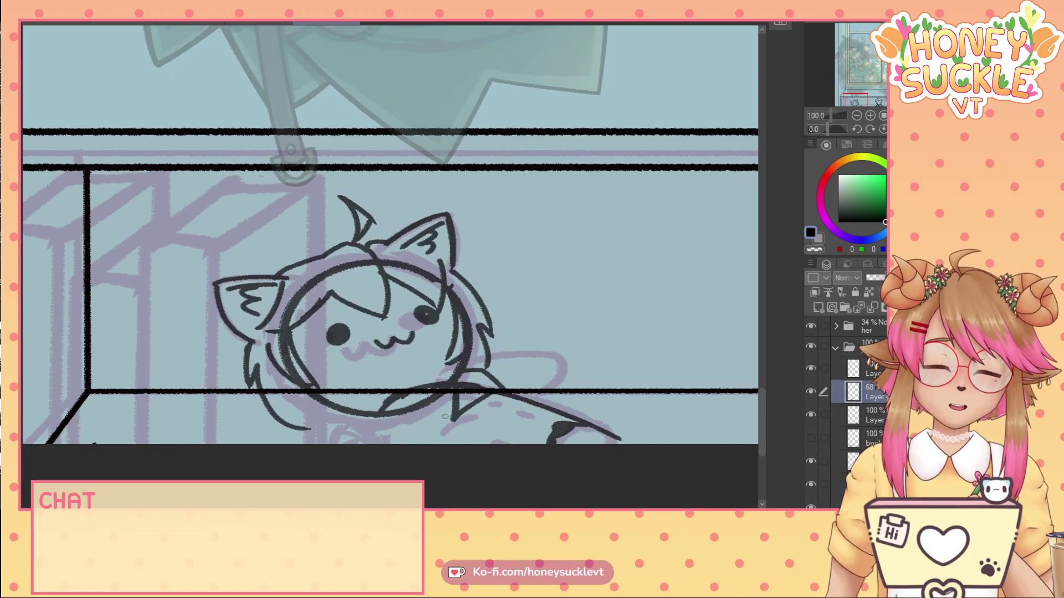
# - Draw the clothing edges beneath the chibi's chin and outline the rounded shape rising behind its body
pyautogui.moveTo(454, 415); pyautogui.dragTo(375, 416)
pyautogui.moveTo(457, 423); pyautogui.dragTo(371, 429)
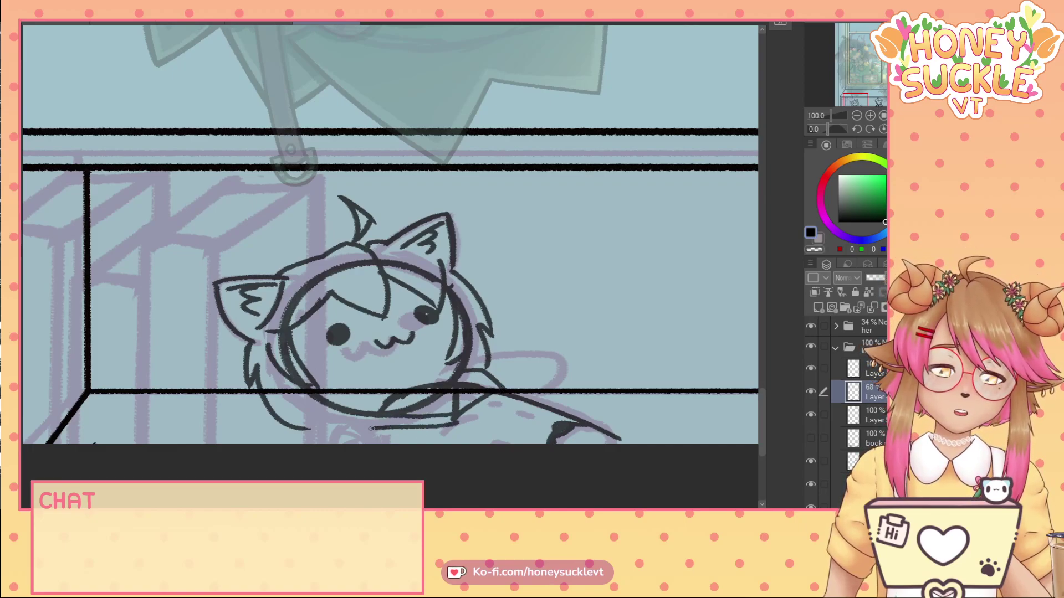
pyautogui.hotkey('ctrl', 'z')
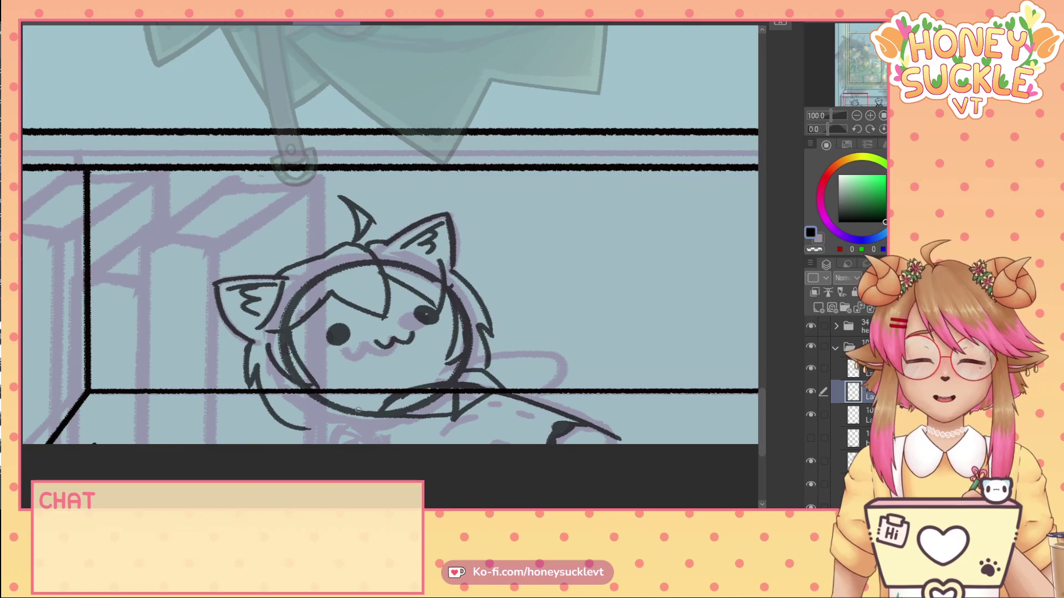
pyautogui.moveTo(457, 420); pyautogui.dragTo(352, 439)
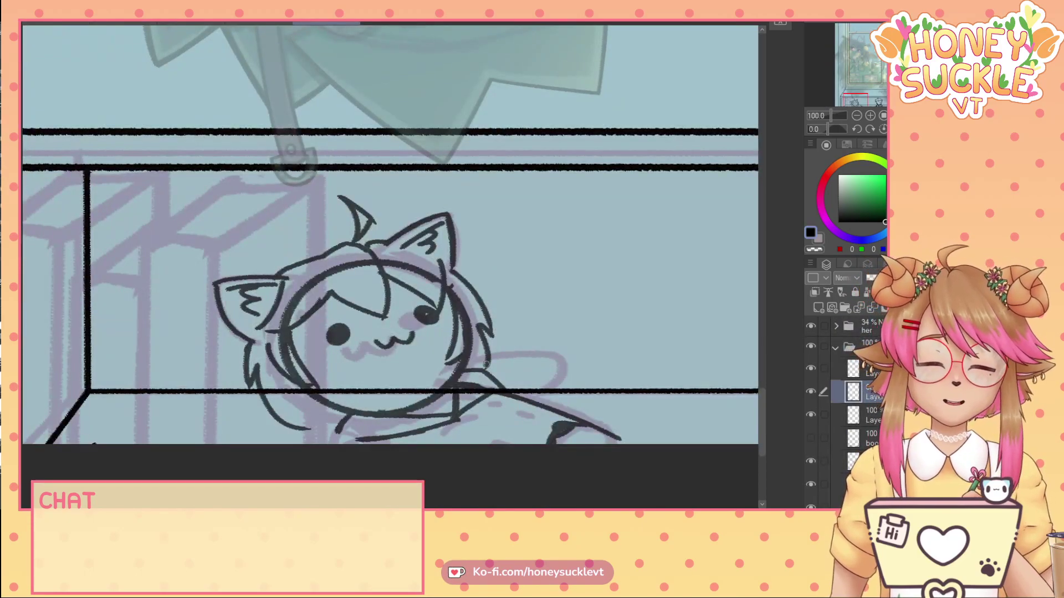
pyautogui.moveTo(482, 372)
pyautogui.mouseDown()
pyautogui.moveTo(566, 354)
pyautogui.moveTo(577, 394)
pyautogui.moveTo(560, 411)
pyautogui.mouseUp()
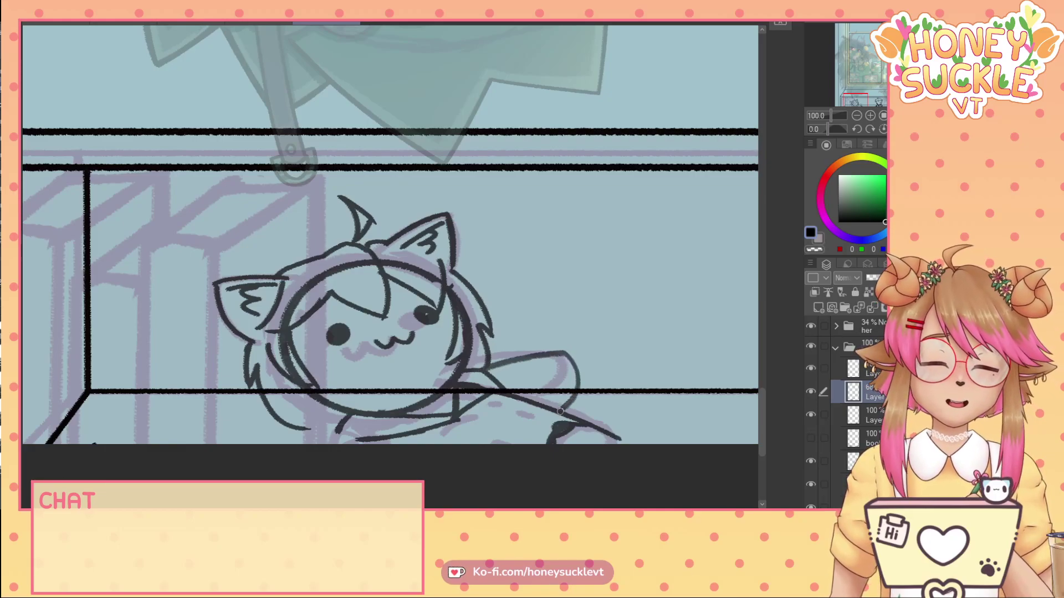
pyautogui.moveTo(338, 429)
pyautogui.mouseDown()
pyautogui.moveTo(324, 444)
pyautogui.moveTo(363, 439)
pyautogui.mouseUp()
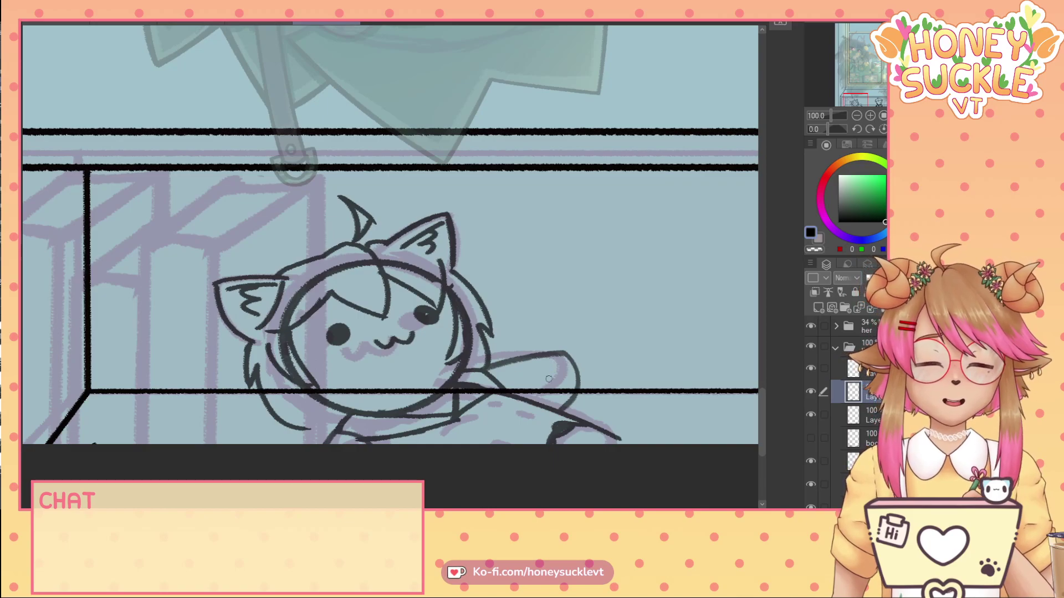
# - Draw the cuff line across the rounded shape behind the chibi's body and erase part of the overlapping line inside it
pyautogui.moveTo(553, 357); pyautogui.dragTo(554, 411)
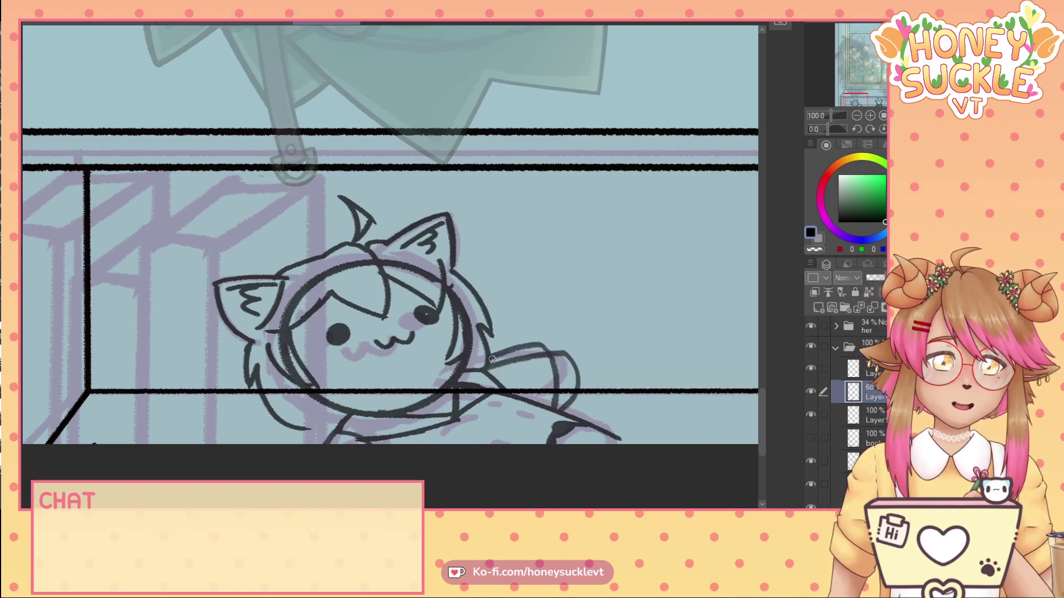
pyautogui.click(814, 250)
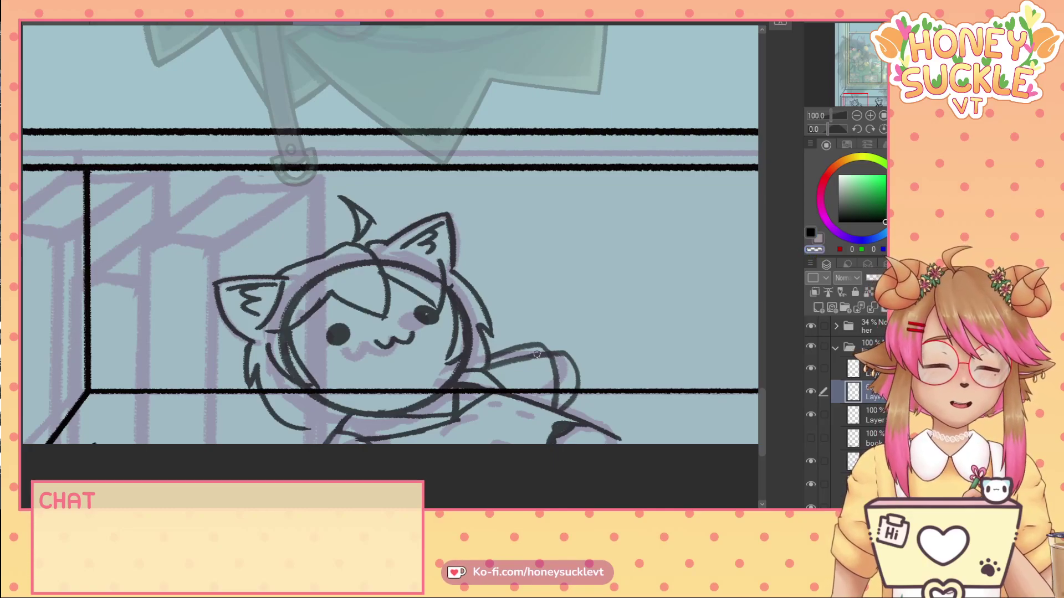
pyautogui.moveTo(543, 355)
pyautogui.mouseDown()
pyautogui.moveTo(494, 366)
pyautogui.moveTo(535, 353)
pyautogui.mouseUp()
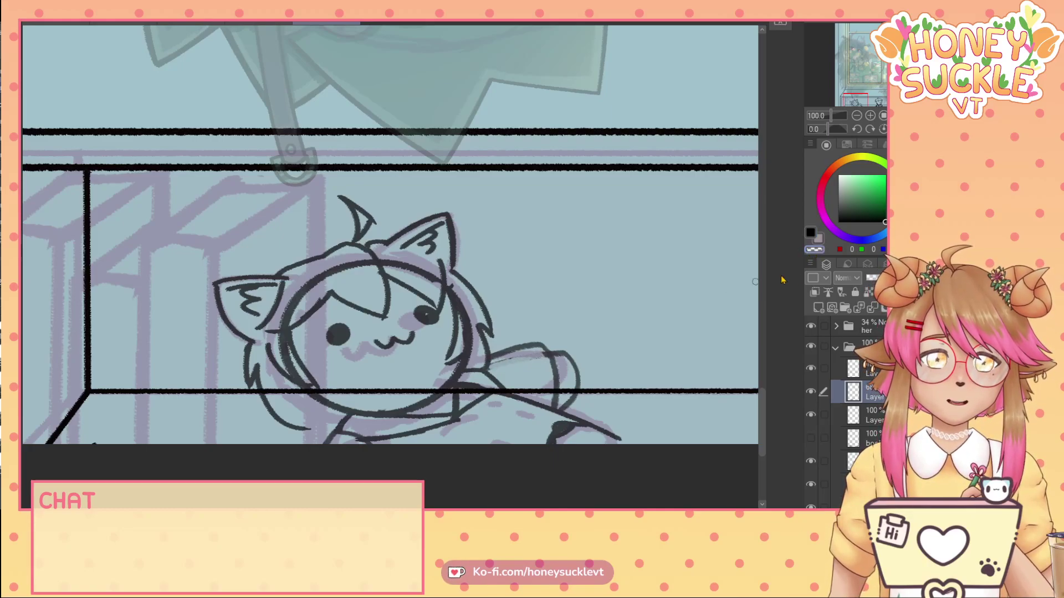
pyautogui.click(808, 233)
# - Draw the clothing fold below the chibi's neck and add short dashed marks beside the face and along the back
pyautogui.moveTo(466, 409)
pyautogui.mouseDown()
pyautogui.moveTo(496, 429)
pyautogui.moveTo(455, 443)
pyautogui.mouseUp()
pyautogui.moveTo(303, 330); pyautogui.dragTo(306, 356)
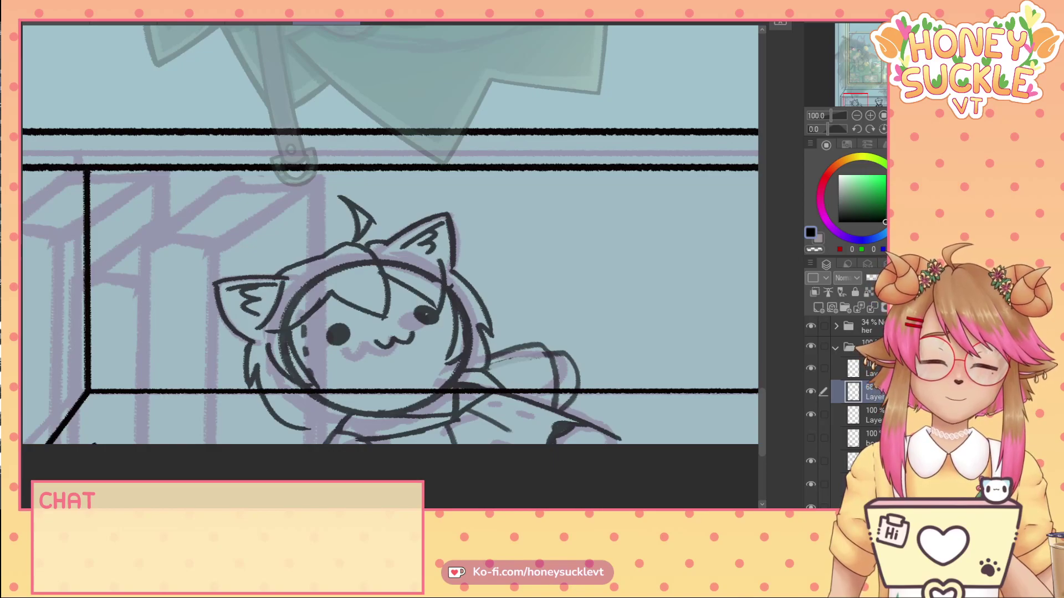
pyautogui.moveTo(491, 402); pyautogui.dragTo(612, 443)
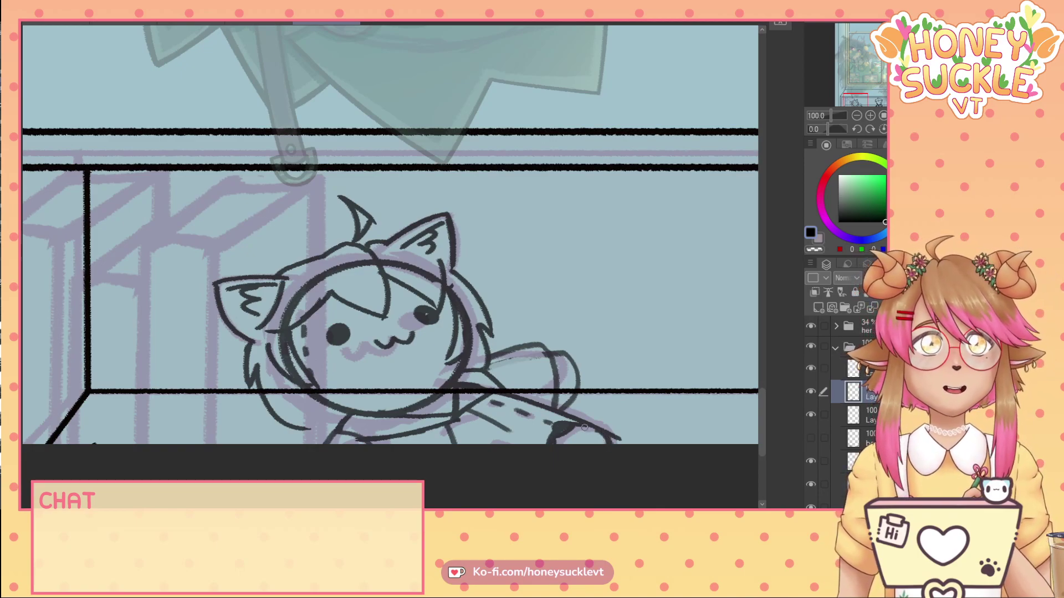
# - On the layer above, ink the lower curve of the chibi's face in thick black lines from cheek to cheek
pyautogui.click(848, 374)
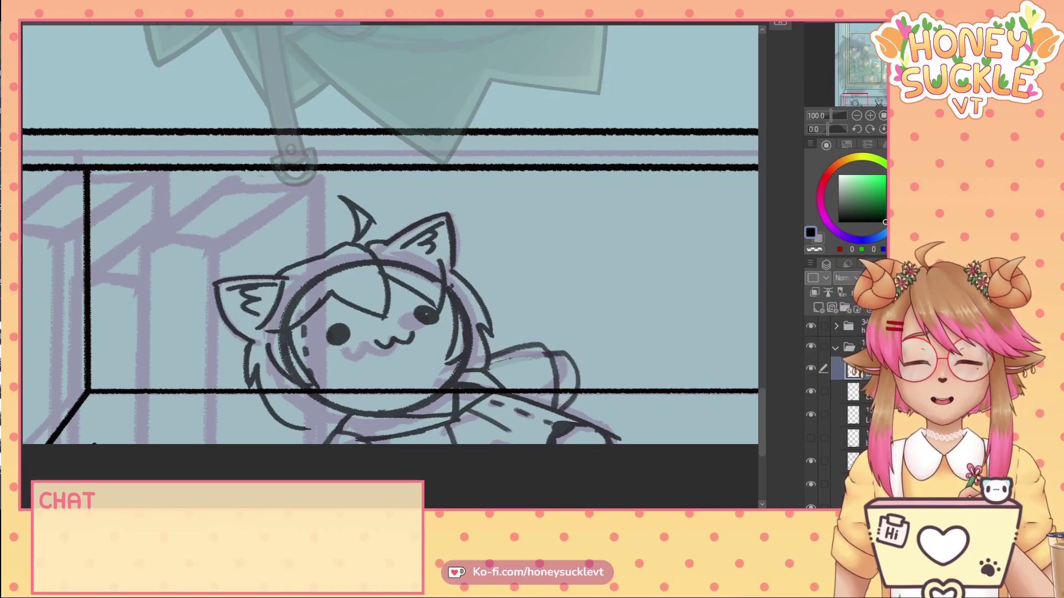
pyautogui.moveTo(465, 354); pyautogui.dragTo(413, 408)
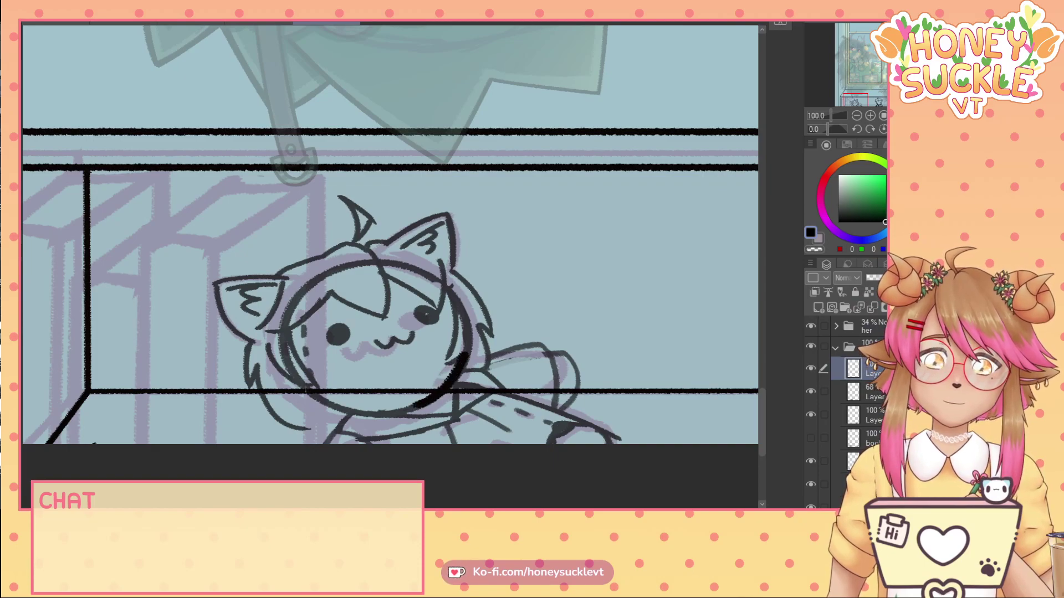
pyautogui.moveTo(304, 386)
pyautogui.mouseDown()
pyautogui.moveTo(358, 409)
pyautogui.moveTo(417, 406)
pyautogui.mouseUp()
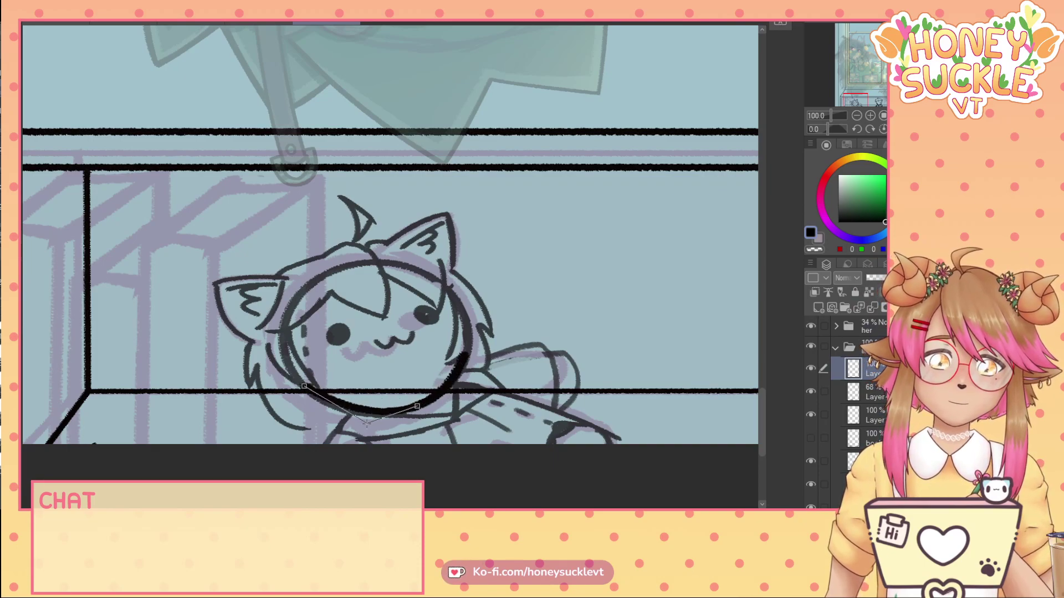
pyautogui.click(366, 422)
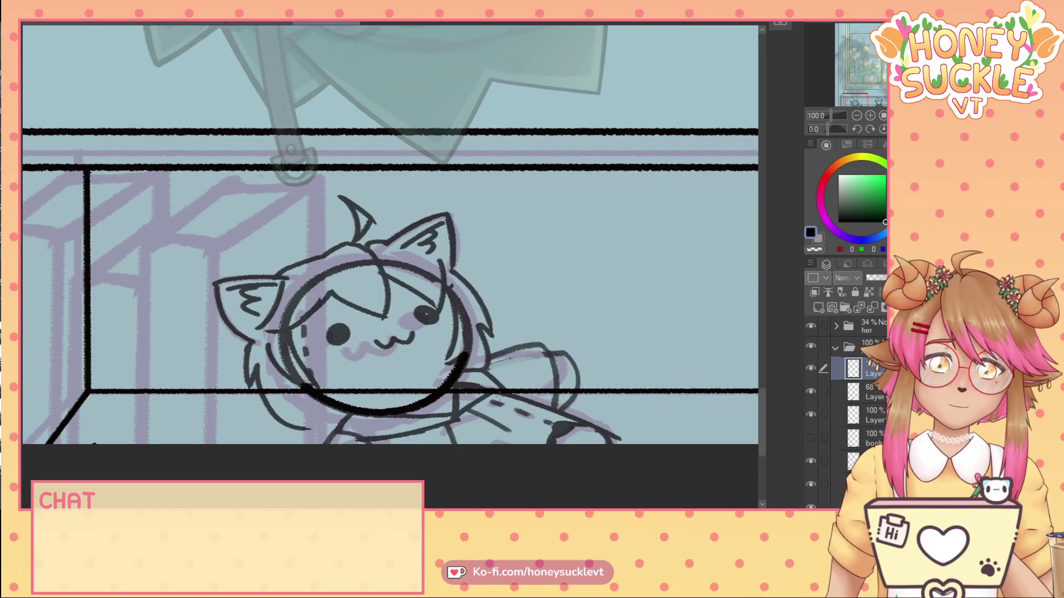
# - Ink the line of the chibi's back and the rounded shape with its cuff behind the body using curved black lines
pyautogui.moveTo(493, 393); pyautogui.dragTo(595, 430)
pyautogui.click(549, 408)
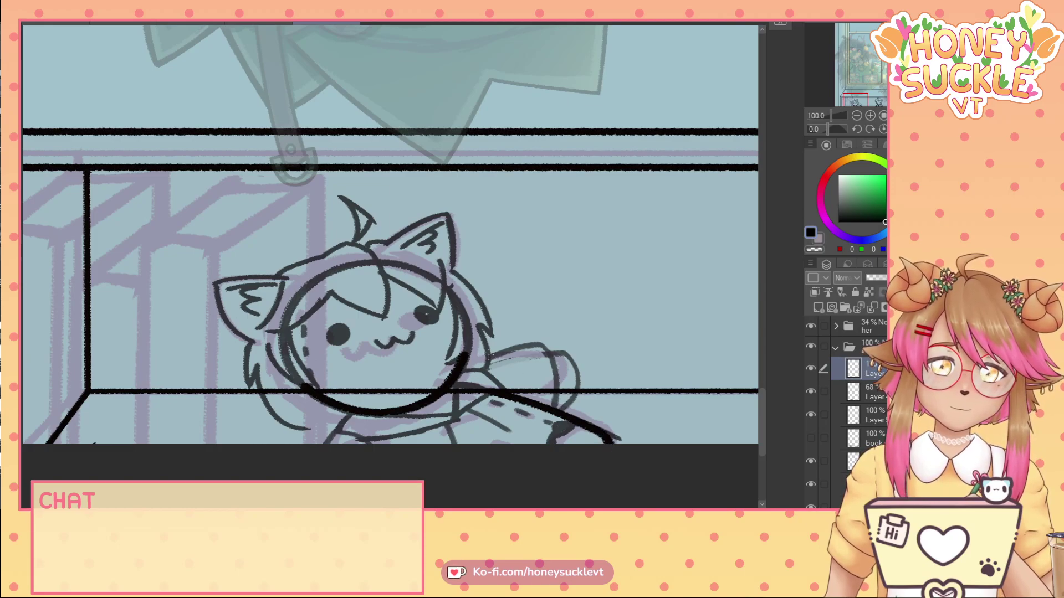
pyautogui.moveTo(488, 358)
pyautogui.mouseDown()
pyautogui.moveTo(565, 351)
pyautogui.moveTo(560, 411)
pyautogui.mouseUp()
pyautogui.click(516, 344)
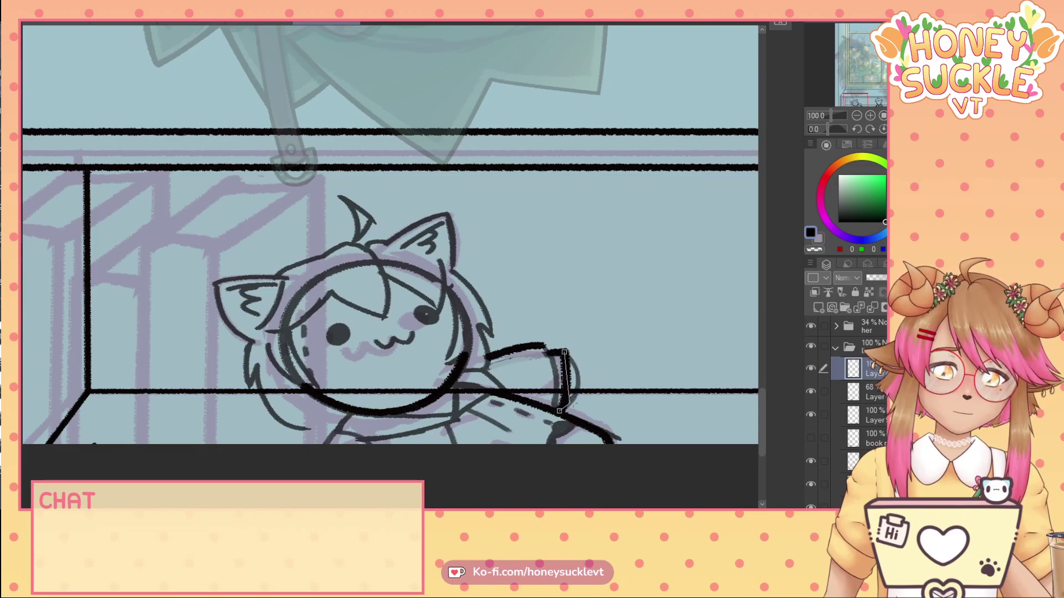
pyautogui.click(592, 384)
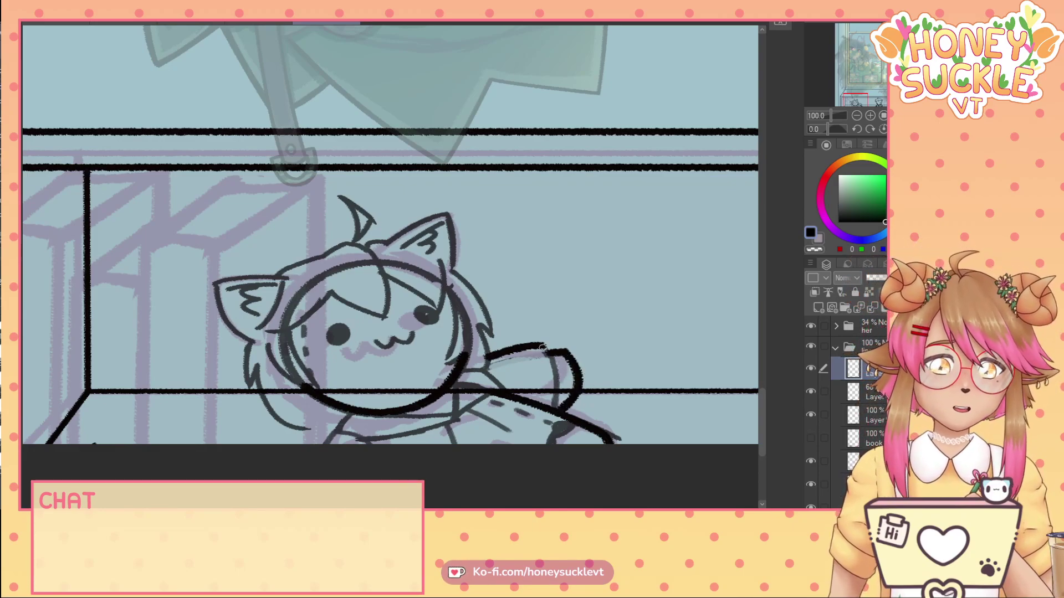
pyautogui.moveTo(549, 353); pyautogui.dragTo(555, 409)
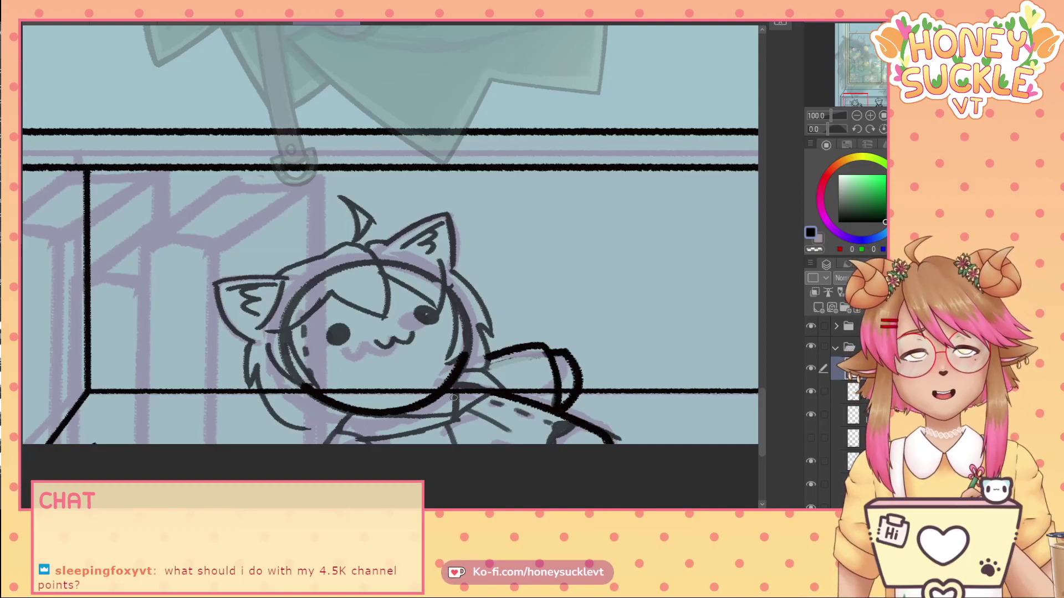
# - Ink the neck edge, the fold behind the neck and the clothing creases on the upper body
pyautogui.scroll(4, 446, 420)
pyautogui.moveTo(449, 377); pyautogui.dragTo(456, 414)
pyautogui.hotkey('ctrl', 'z')
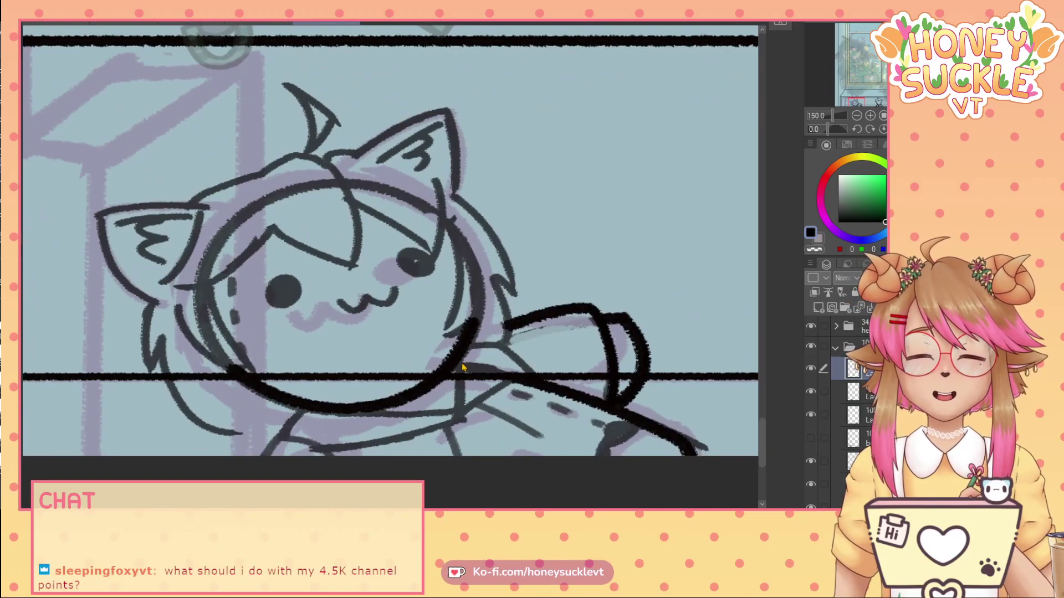
pyautogui.moveTo(471, 368); pyautogui.dragTo(460, 410)
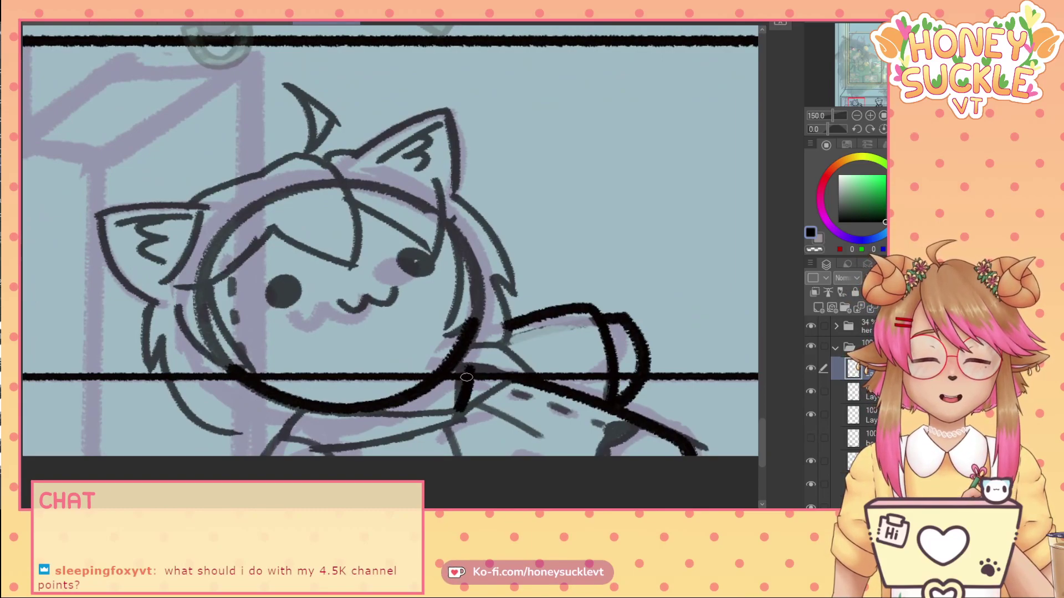
pyautogui.moveTo(466, 342)
pyautogui.mouseDown()
pyautogui.moveTo(488, 340)
pyautogui.moveTo(529, 373)
pyautogui.mouseUp()
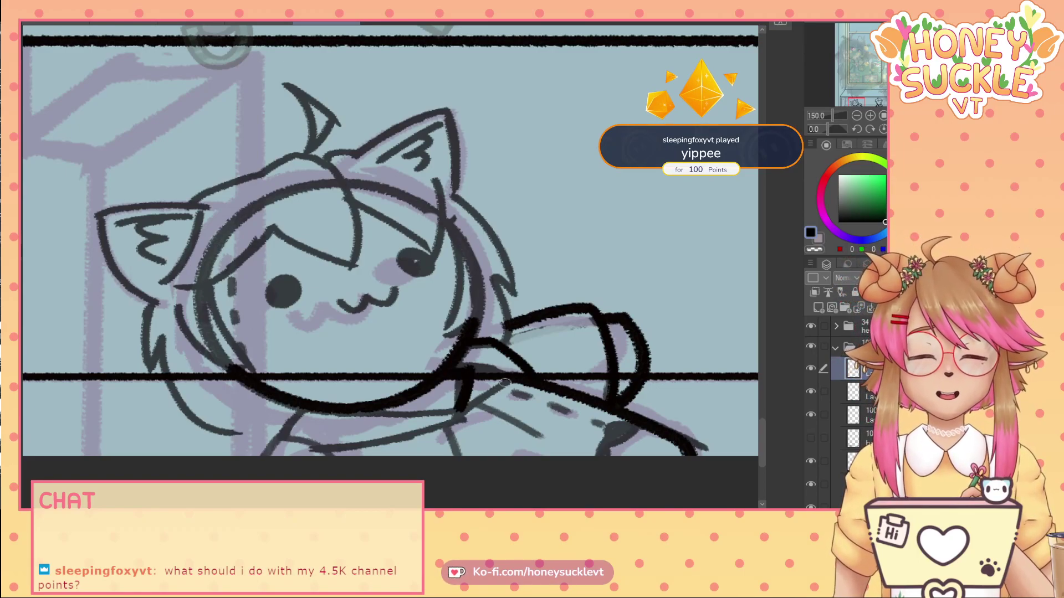
pyautogui.moveTo(509, 377)
pyautogui.mouseDown()
pyautogui.moveTo(464, 412)
pyautogui.moveTo(543, 446)
pyautogui.moveTo(531, 433)
pyautogui.mouseUp()
pyautogui.moveTo(444, 428); pyautogui.dragTo(459, 487)
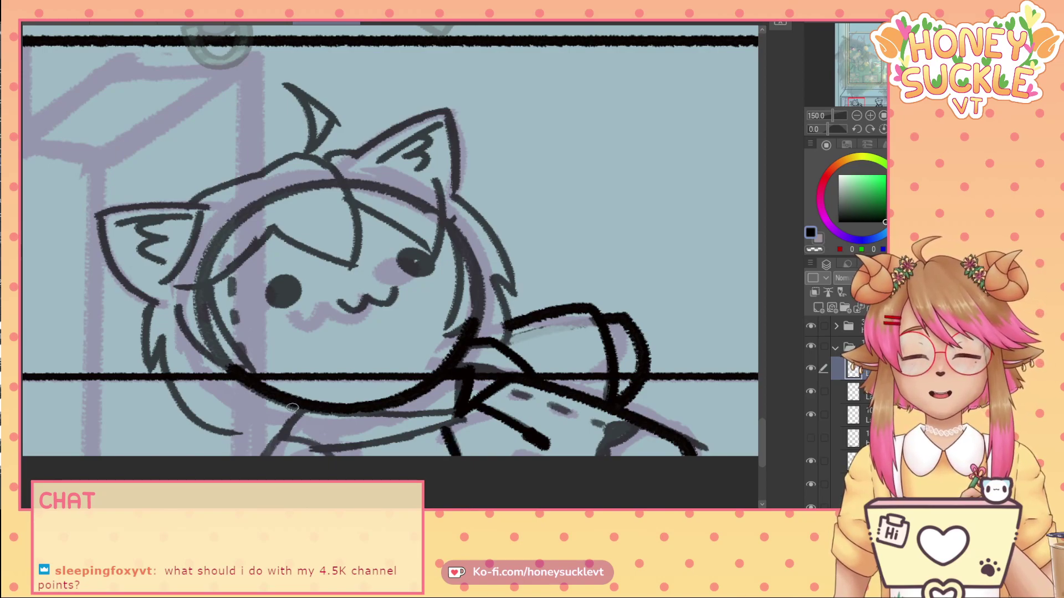
# - Ink the collar edges and front clothing outline beneath the chin, trimming the thick line at the side of the neck
pyautogui.moveTo(295, 405)
pyautogui.mouseDown()
pyautogui.moveTo(275, 438)
pyautogui.moveTo(273, 422)
pyautogui.moveTo(277, 457)
pyautogui.moveTo(290, 437)
pyautogui.moveTo(326, 466)
pyautogui.moveTo(269, 444)
pyautogui.moveTo(277, 440)
pyautogui.moveTo(256, 456)
pyautogui.mouseUp()
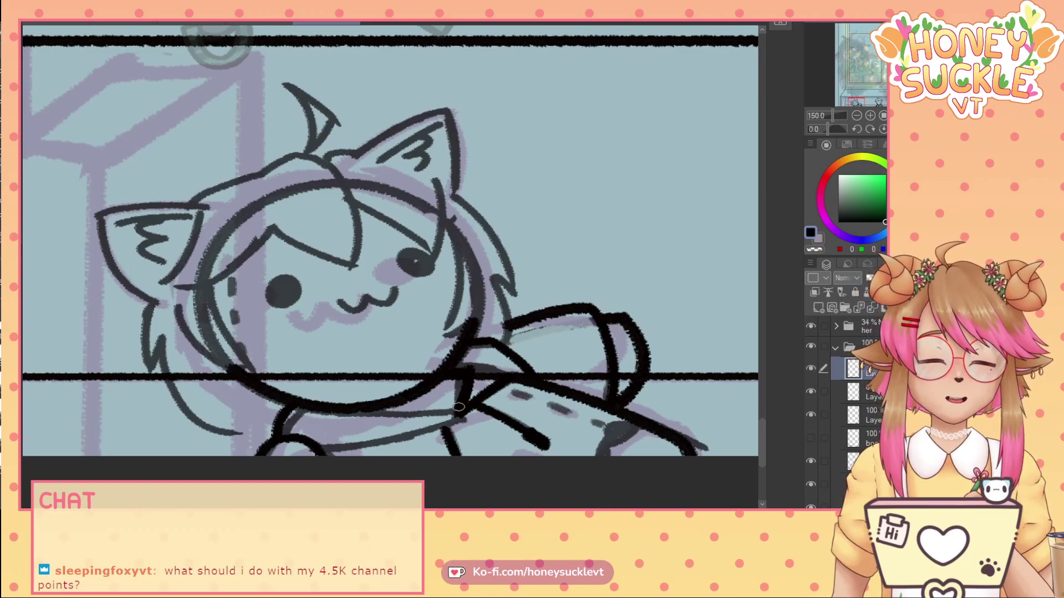
pyautogui.moveTo(451, 413); pyautogui.dragTo(367, 410)
pyautogui.click(817, 250)
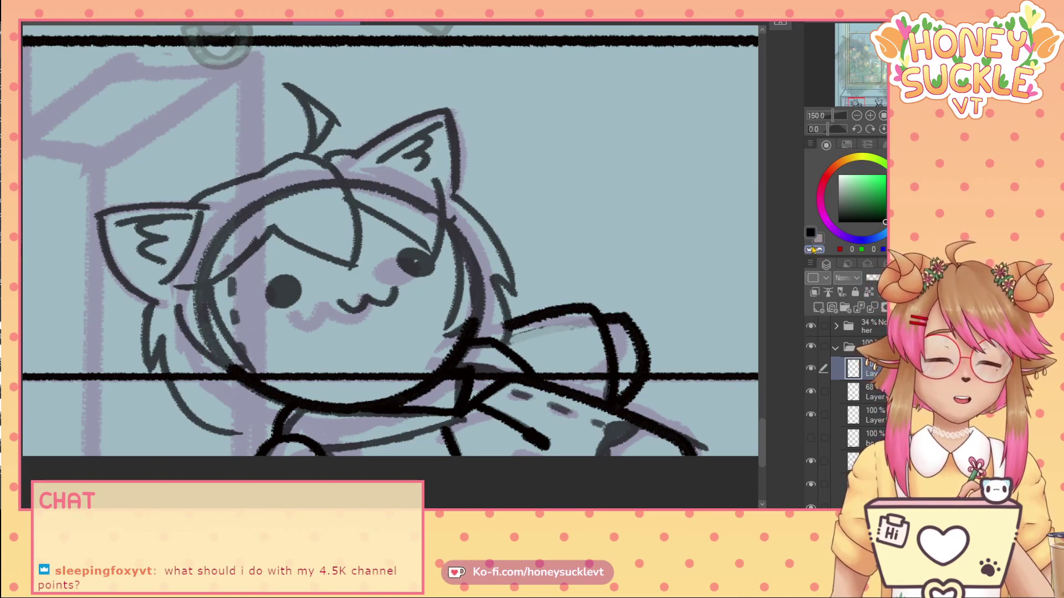
pyautogui.moveTo(476, 360); pyautogui.dragTo(465, 411)
pyautogui.press('c')
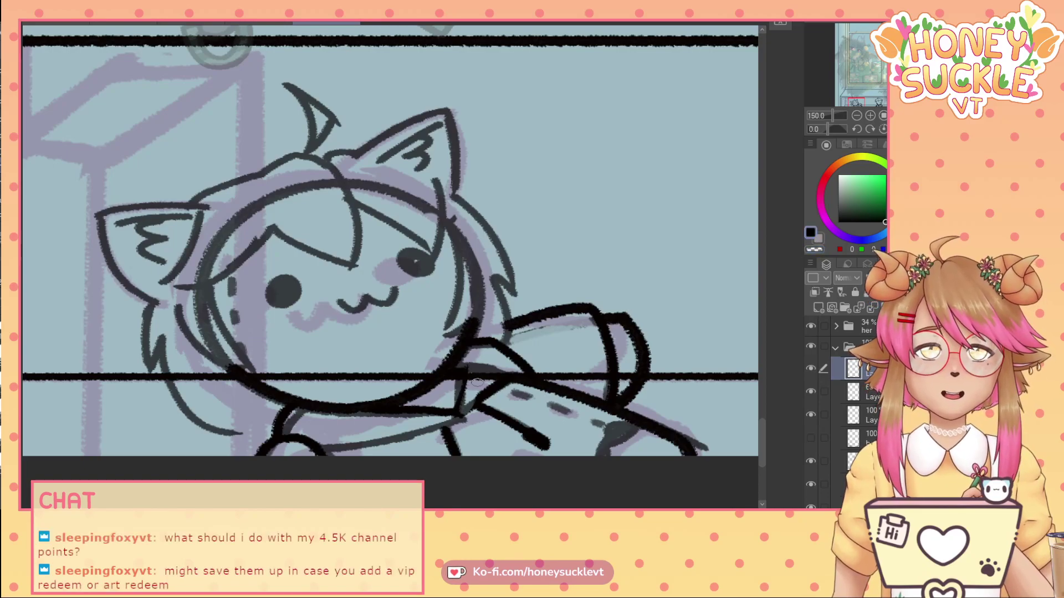
pyautogui.moveTo(468, 367)
pyautogui.mouseDown()
pyautogui.moveTo(459, 412)
pyautogui.moveTo(479, 400)
pyautogui.moveTo(452, 424)
pyautogui.moveTo(322, 451)
pyautogui.mouseUp()
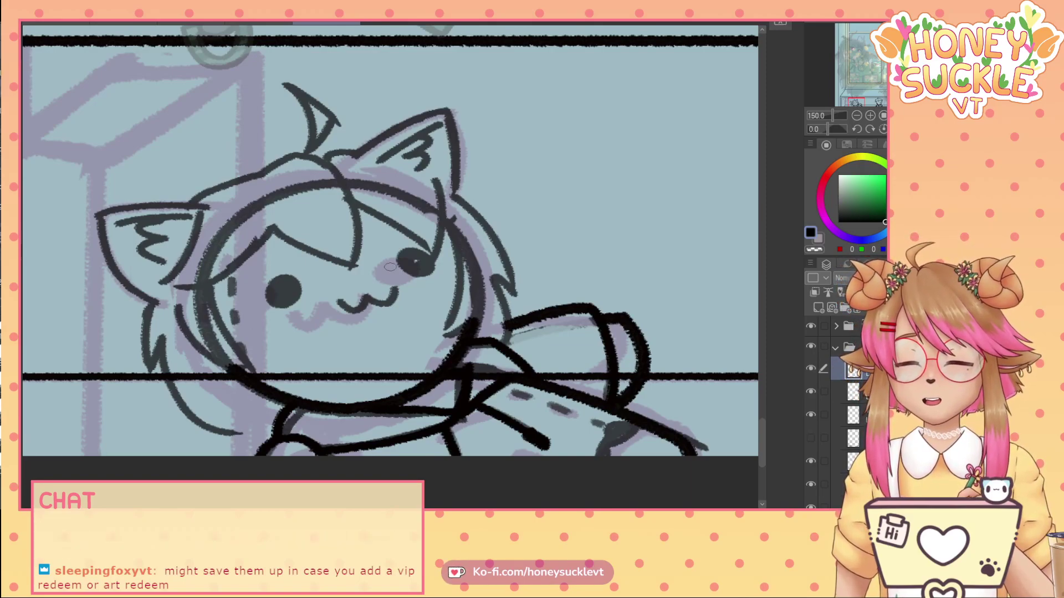
# - Ink the outer hair curves below the left ear and below the right ear along the sketch
pyautogui.moveTo(161, 338); pyautogui.dragTo(240, 435)
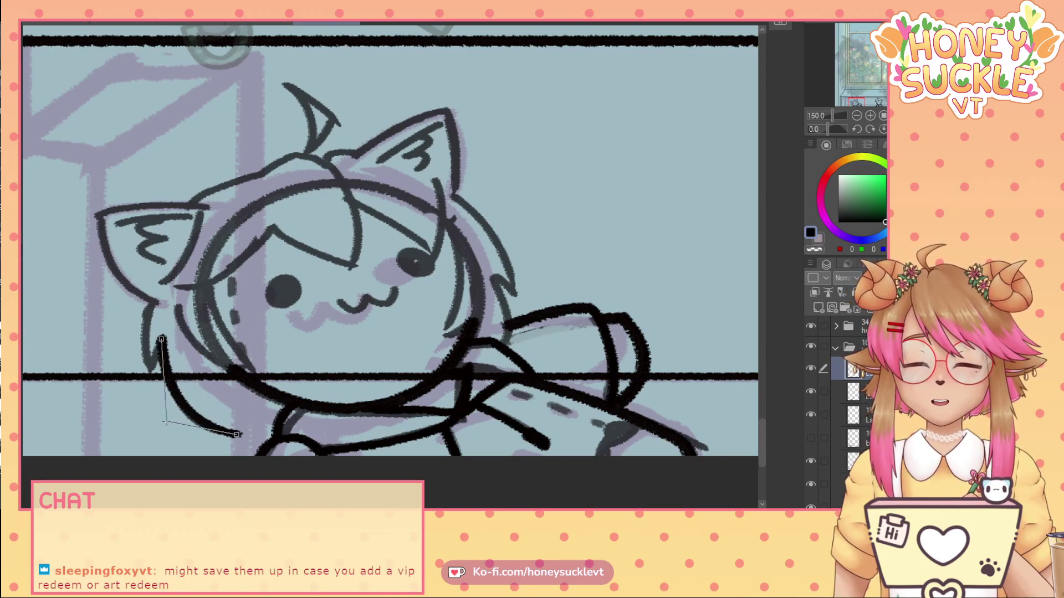
pyautogui.click(170, 421)
pyautogui.moveTo(154, 301); pyautogui.dragTo(148, 369)
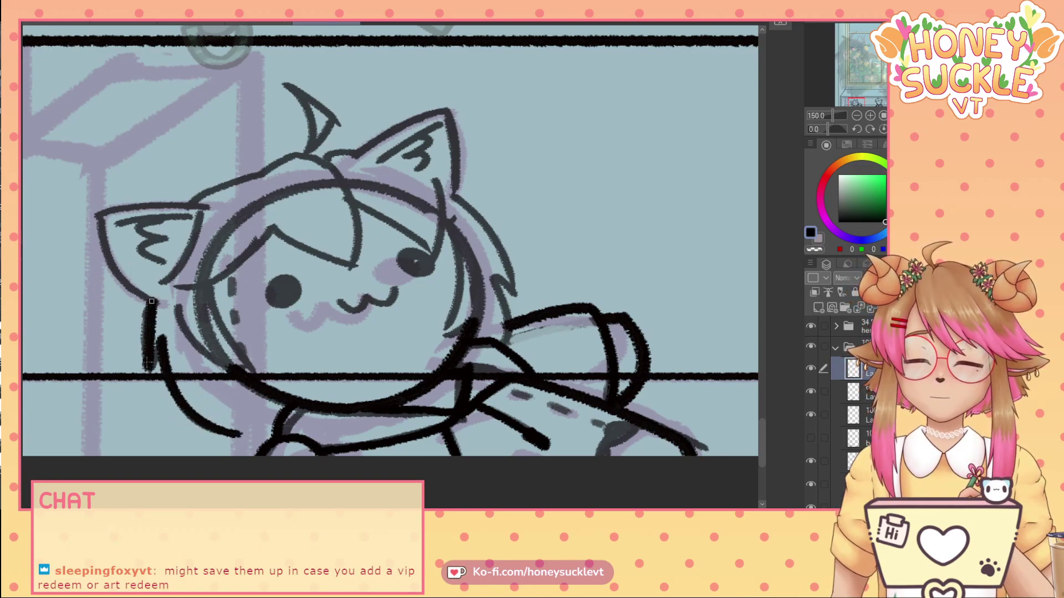
pyautogui.click(133, 339)
pyautogui.moveTo(452, 191)
pyautogui.mouseDown()
pyautogui.moveTo(515, 271)
pyautogui.moveTo(513, 288)
pyautogui.mouseUp()
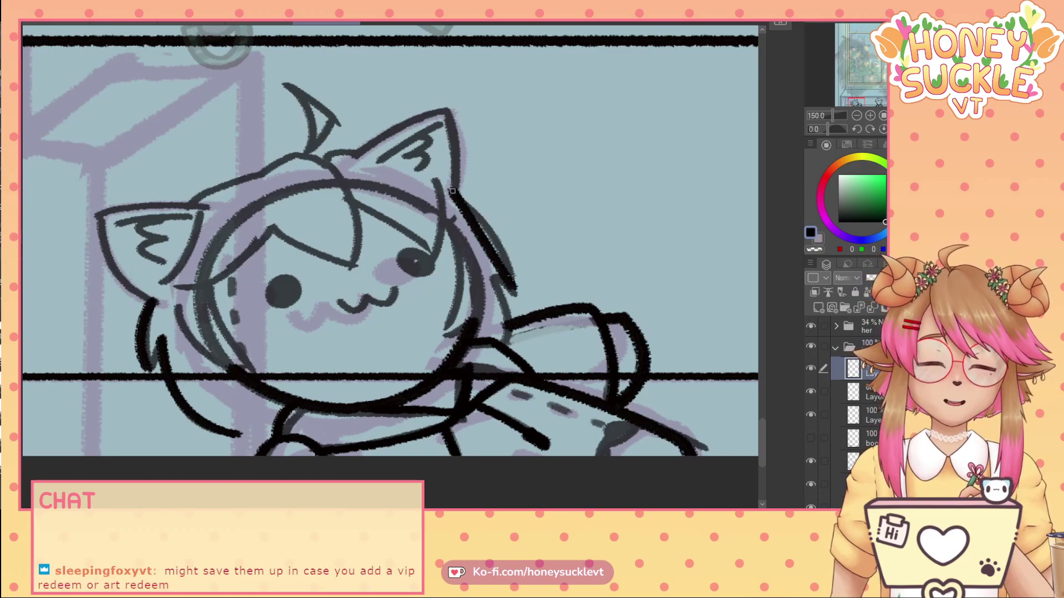
pyautogui.click(506, 222)
# - Ink the inner hair strands framing both sides of the face as curved black lines
pyautogui.moveTo(444, 222); pyautogui.dragTo(448, 331)
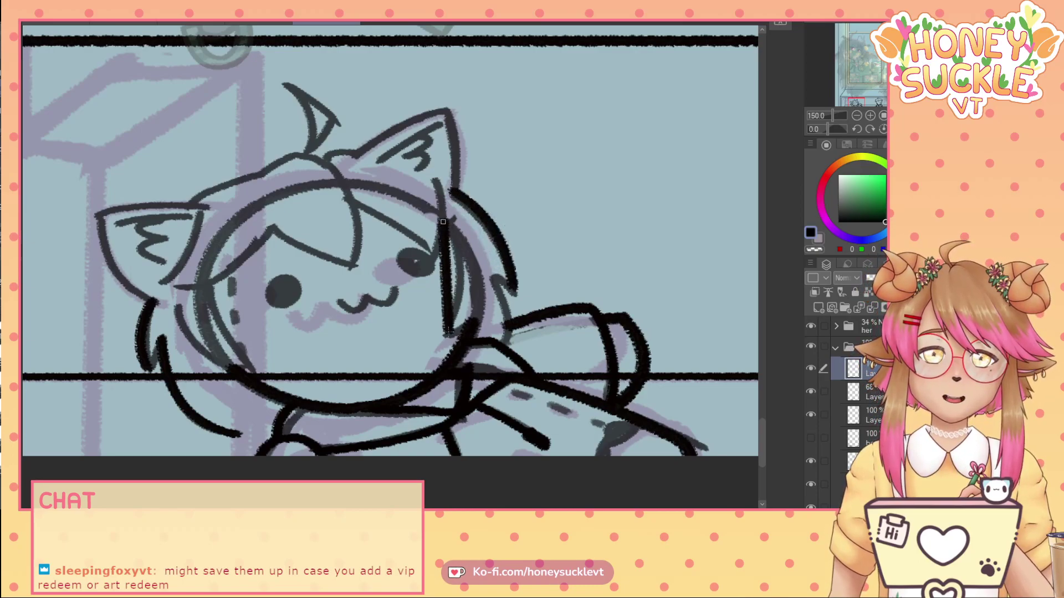
pyautogui.click(474, 279)
pyautogui.moveTo(206, 283); pyautogui.dragTo(257, 363)
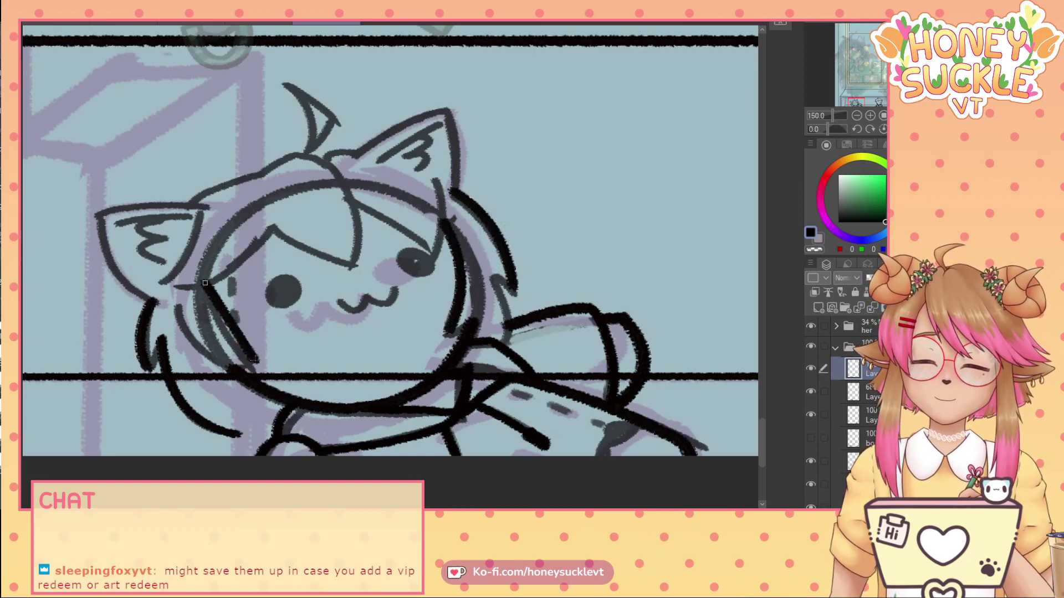
pyautogui.click(217, 339)
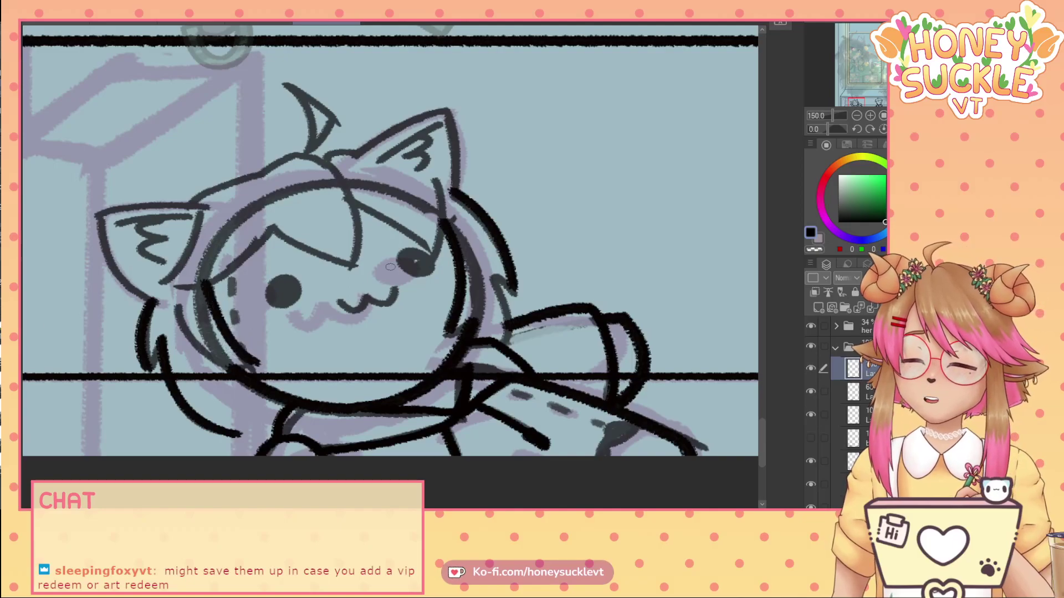
pyautogui.moveTo(178, 307); pyautogui.dragTo(252, 366)
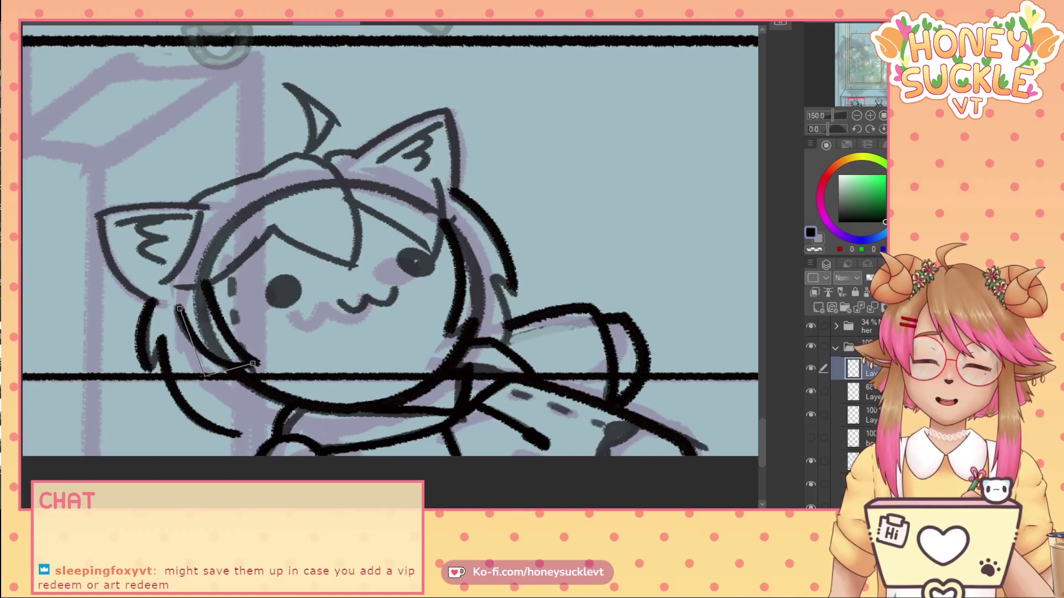
pyautogui.click(209, 377)
# - Ink the left sweep of the fringe and the inner edge of the left cat ear
pyautogui.moveTo(272, 227); pyautogui.dragTo(178, 287)
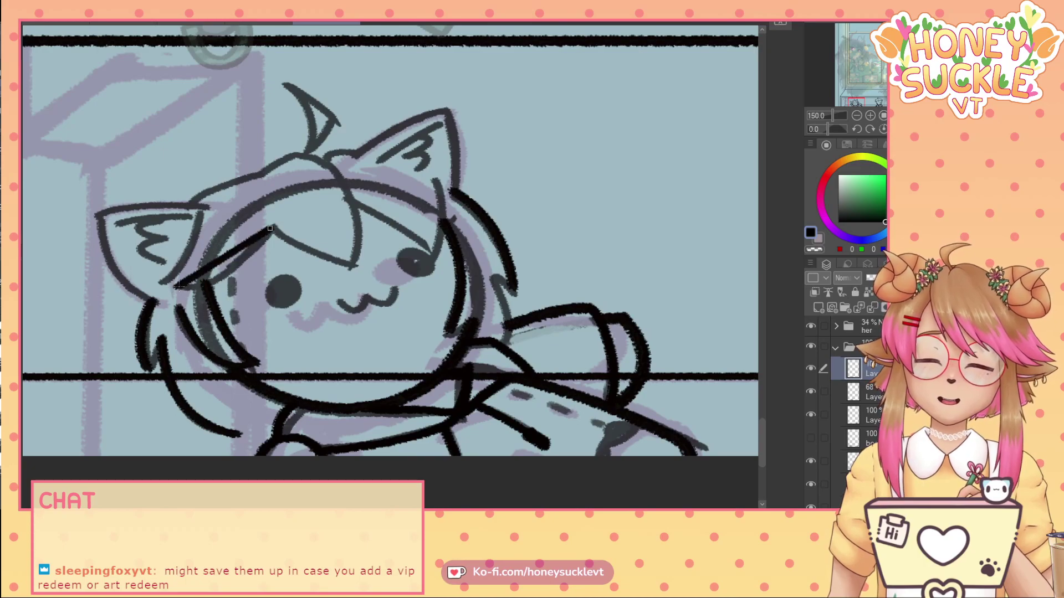
pyautogui.click(222, 292)
pyautogui.moveTo(201, 212); pyautogui.dragTo(163, 283)
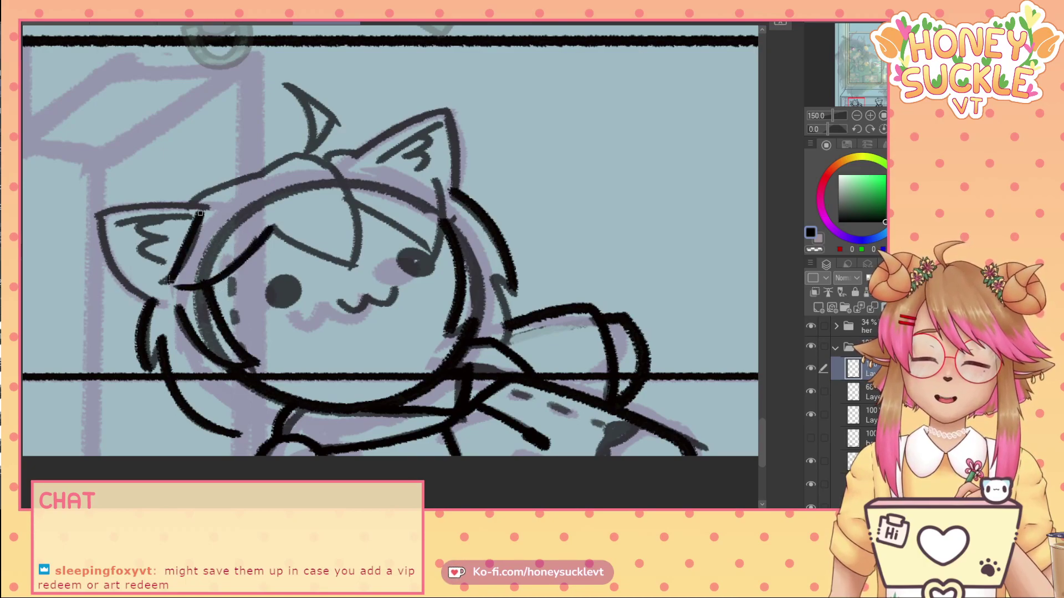
# - Ink the hair strand beside the right eye and the pointed lock at the right side of the head
pyautogui.moveTo(438, 180); pyautogui.dragTo(435, 264)
pyautogui.hotkey('ctrl', 'z')
pyautogui.moveTo(438, 181)
pyautogui.mouseDown()
pyautogui.moveTo(436, 262)
pyautogui.moveTo(496, 288)
pyautogui.moveTo(507, 349)
pyautogui.mouseUp()
pyautogui.hotkey('ctrl', 'z')
pyautogui.moveTo(492, 277); pyautogui.dragTo(506, 346)
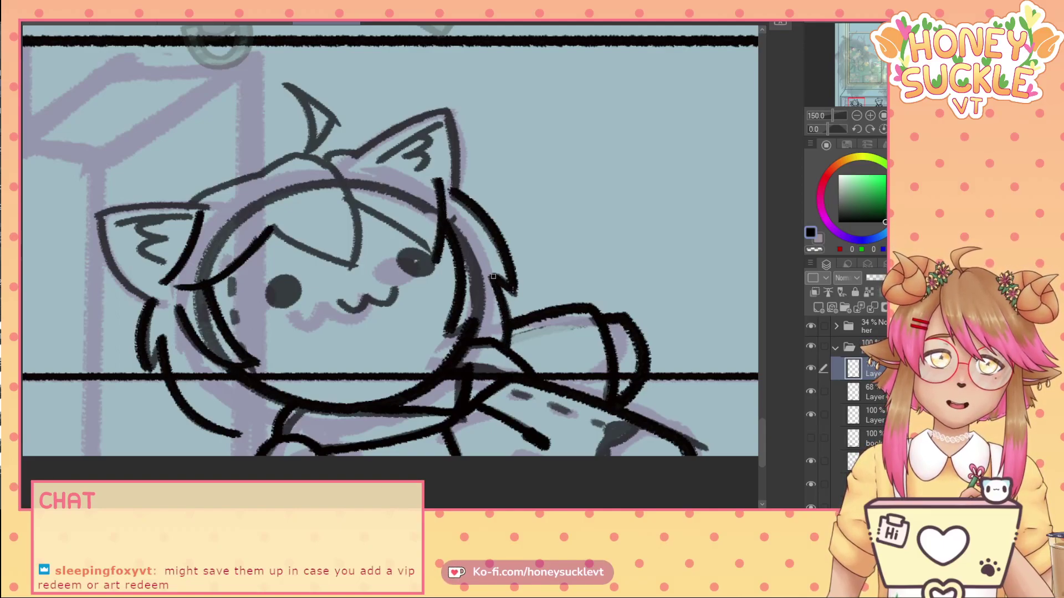
pyautogui.moveTo(493, 276); pyautogui.dragTo(502, 282)
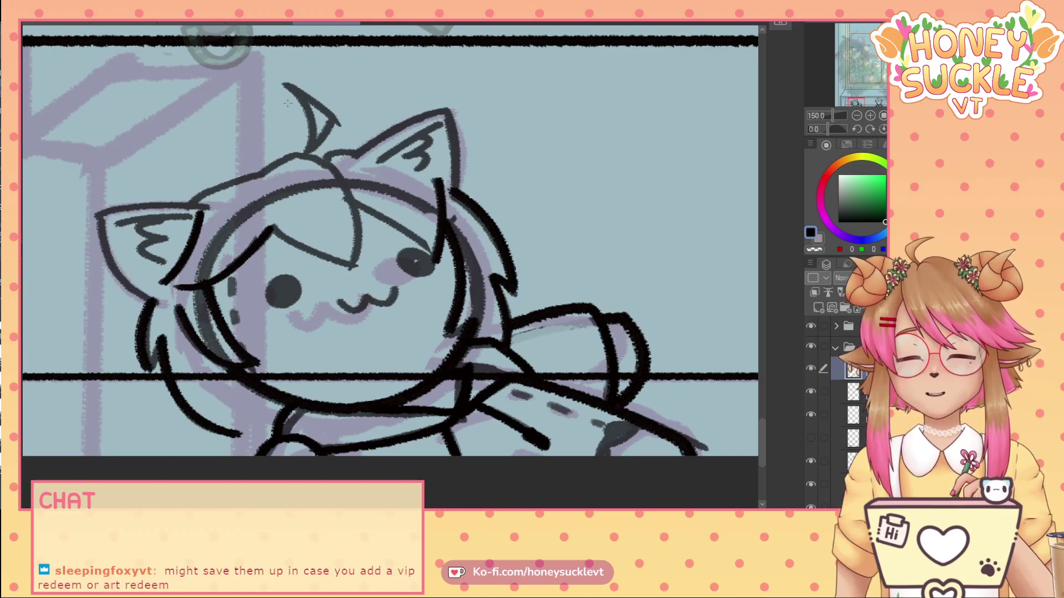
# - Ink the pointed hair tuft on top of the head and the central fringe lock down to its tip between the eyes
pyautogui.moveTo(284, 85)
pyautogui.mouseDown()
pyautogui.moveTo(300, 108)
pyautogui.moveTo(307, 158)
pyautogui.mouseUp()
pyautogui.hotkey('ctrl', 'z')
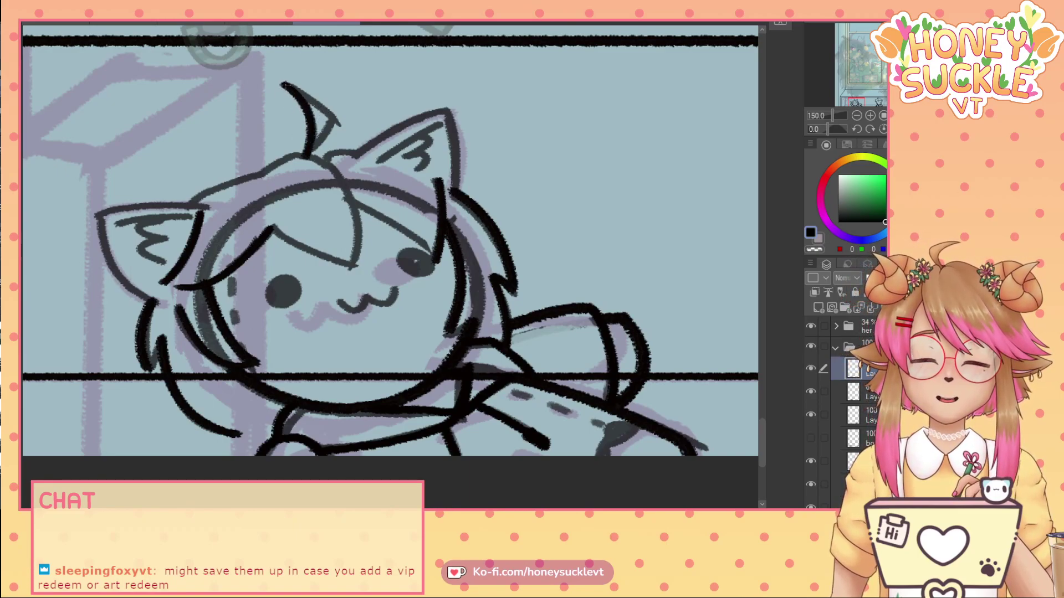
pyautogui.moveTo(284, 84)
pyautogui.mouseDown()
pyautogui.moveTo(334, 119)
pyautogui.moveTo(307, 153)
pyautogui.moveTo(353, 268)
pyautogui.mouseUp()
pyautogui.click(327, 111)
pyautogui.click(316, 143)
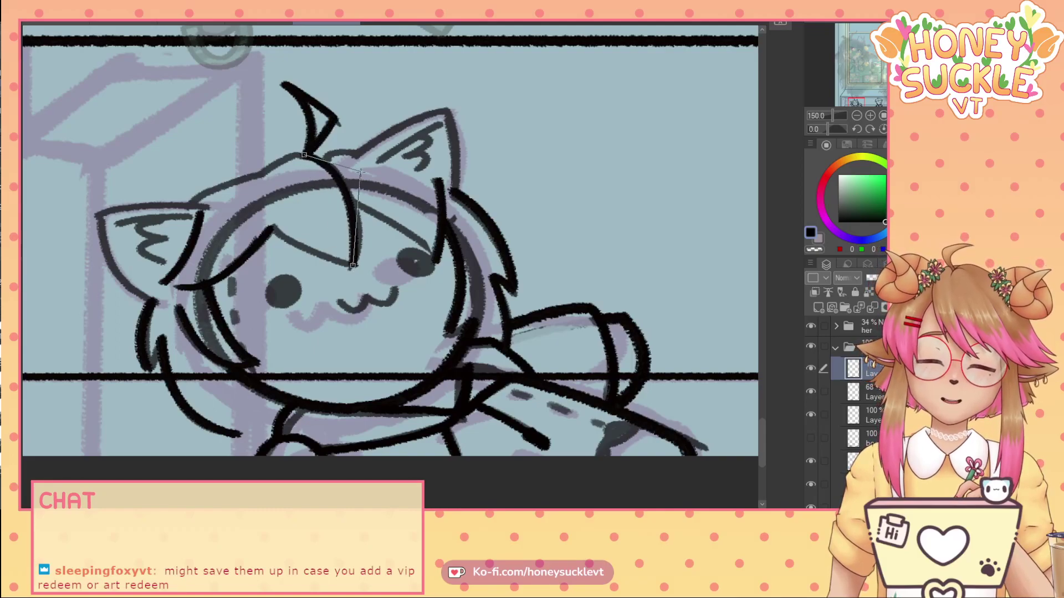
pyautogui.click(372, 178)
pyautogui.moveTo(271, 227); pyautogui.dragTo(353, 268)
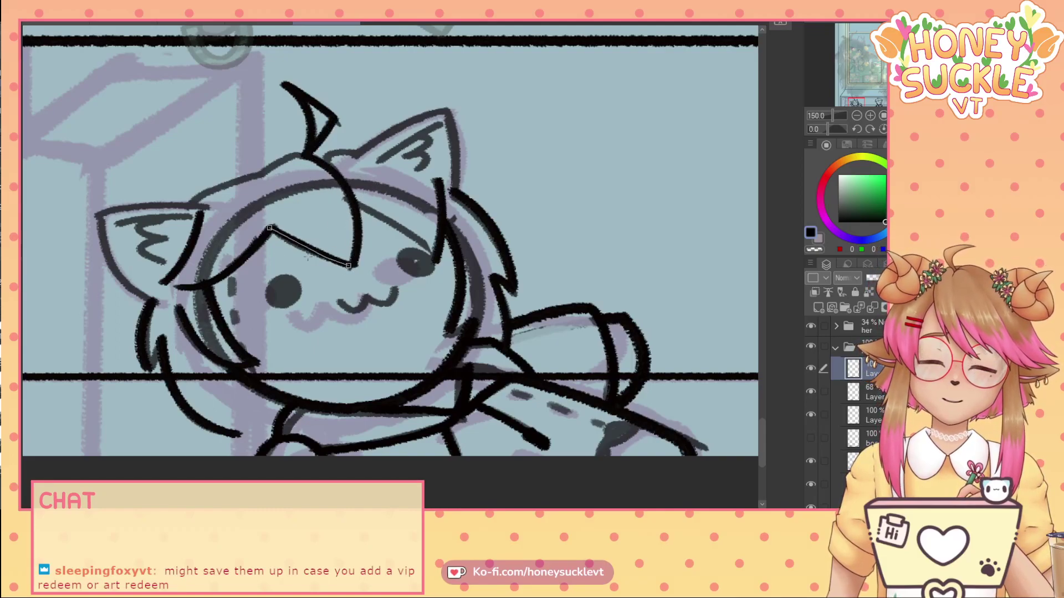
pyautogui.click(310, 257)
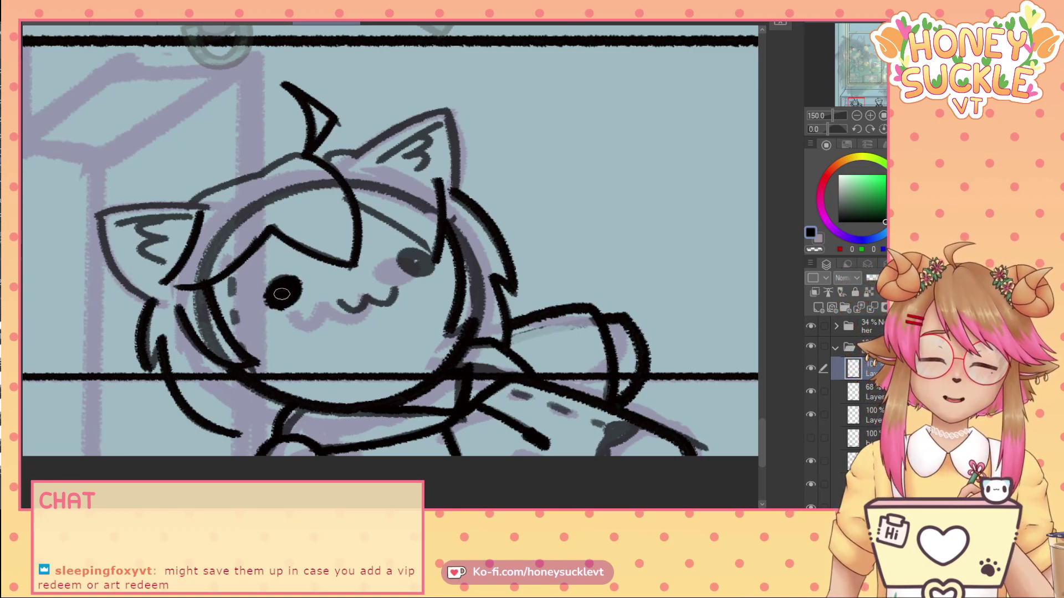
# - Fill in both eyes in black, then ink the wavy cat mouth and the dashed marks in the hair beside the left eye
pyautogui.moveTo(410, 253)
pyautogui.mouseDown()
pyautogui.moveTo(427, 270)
pyautogui.moveTo(419, 265)
pyautogui.mouseUp()
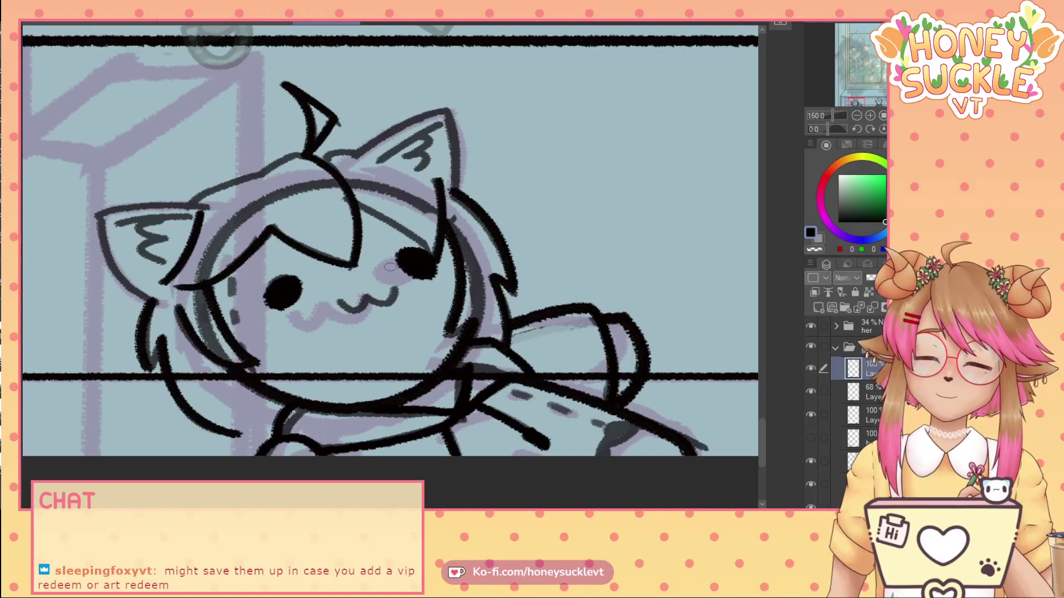
pyautogui.moveTo(336, 299)
pyautogui.mouseDown()
pyautogui.moveTo(363, 297)
pyautogui.moveTo(393, 289)
pyautogui.mouseUp()
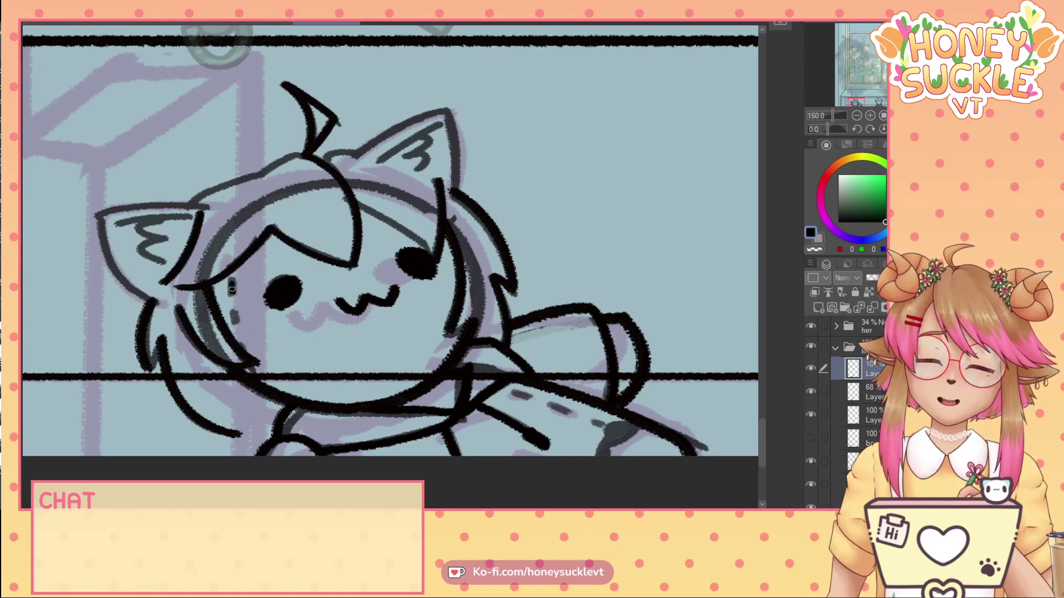
pyautogui.moveTo(232, 306); pyautogui.dragTo(234, 320)
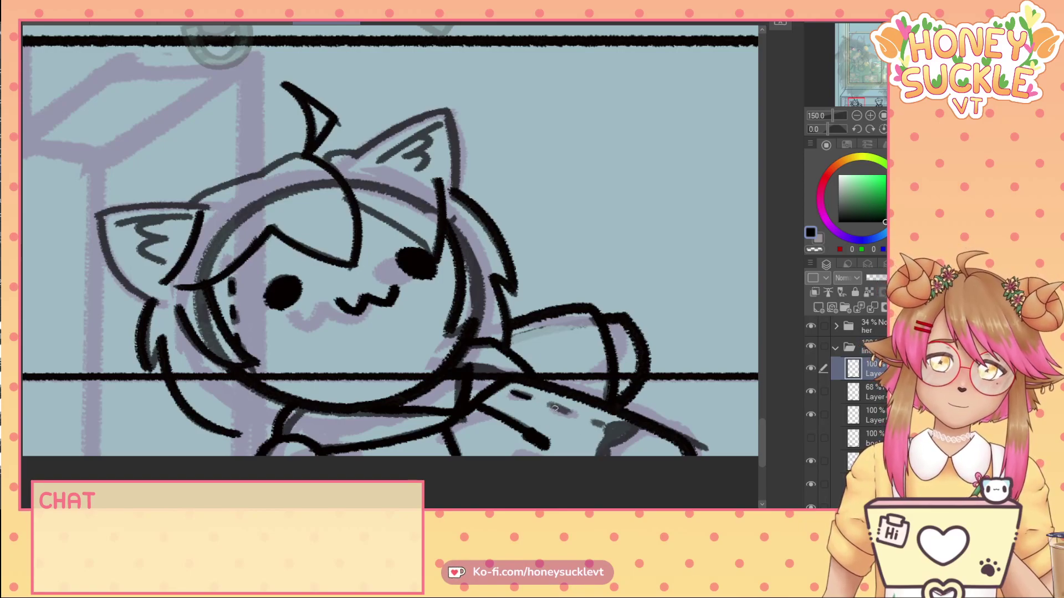
# - Ink the dashed stitching along the lower limb and the curved outline at its end by the canvas edge
pyautogui.moveTo(548, 407); pyautogui.dragTo(601, 426)
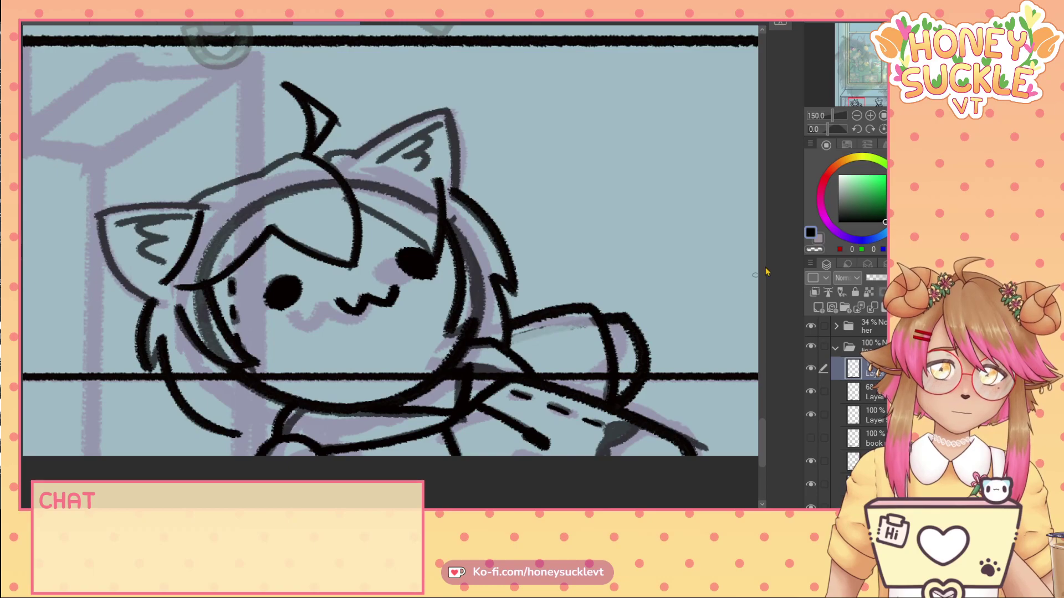
pyautogui.scroll(-5, 769, 415)
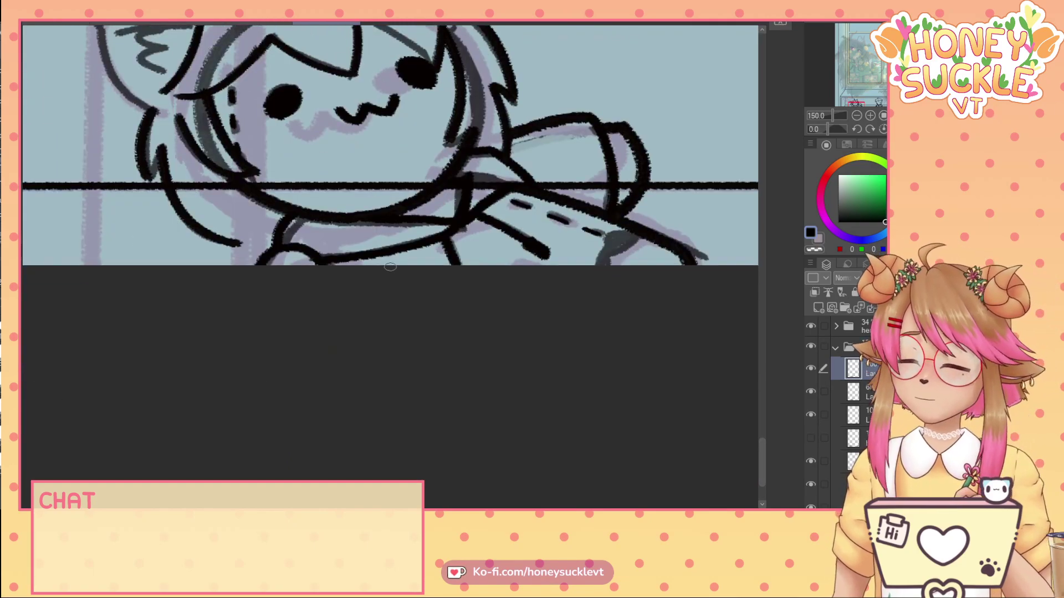
pyautogui.moveTo(664, 240)
pyautogui.mouseDown()
pyautogui.moveTo(624, 243)
pyautogui.moveTo(605, 263)
pyautogui.mouseUp()
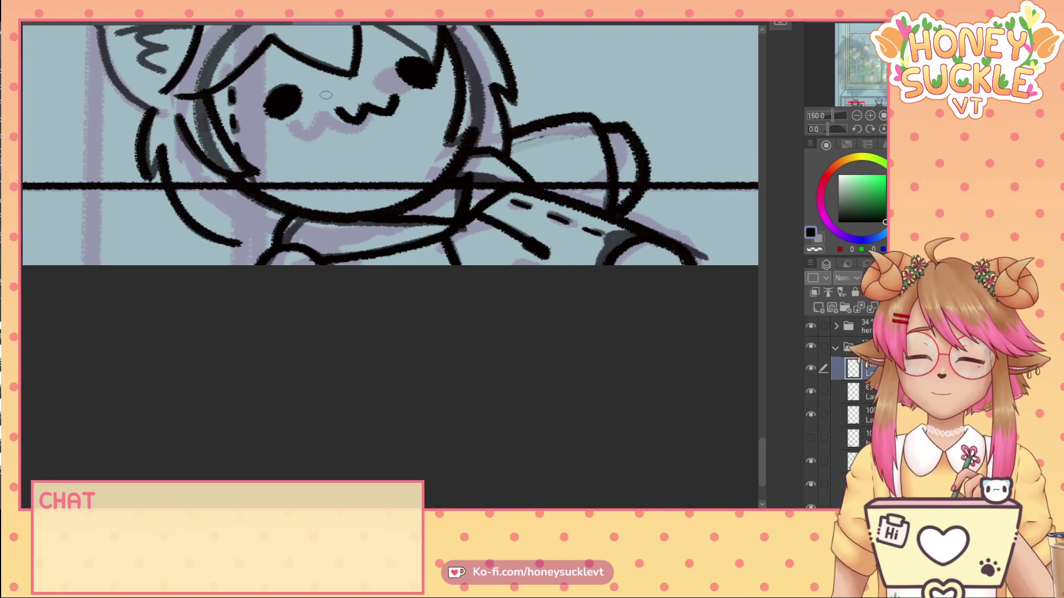
# - Look through the open reference pictures, including the pink-haired cat-eared character, and return to the window-seat illustration
pyautogui.click(258, 28)
pyautogui.click(189, 28)
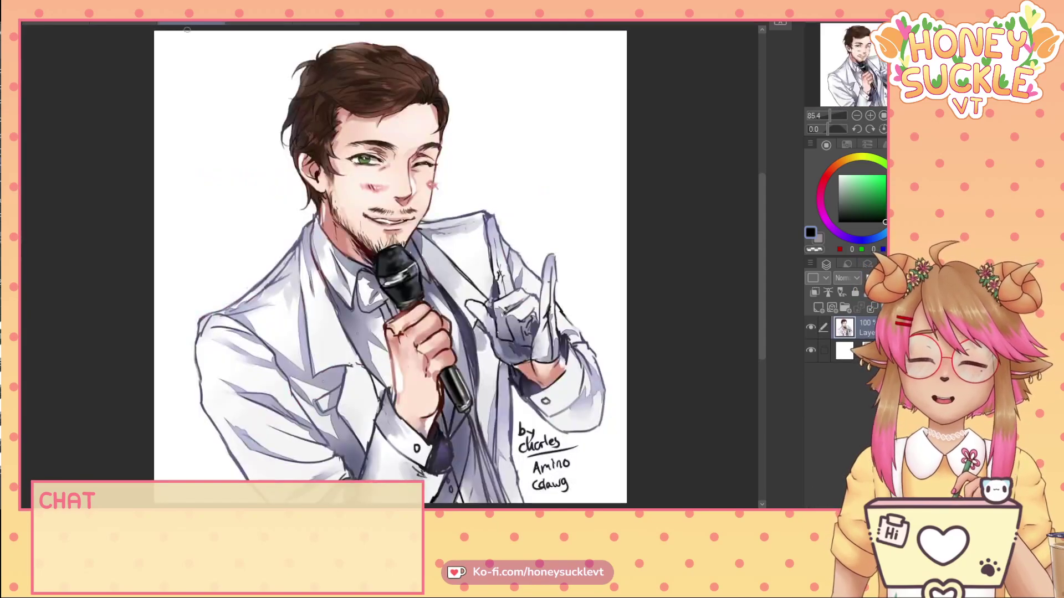
pyautogui.click(135, 30)
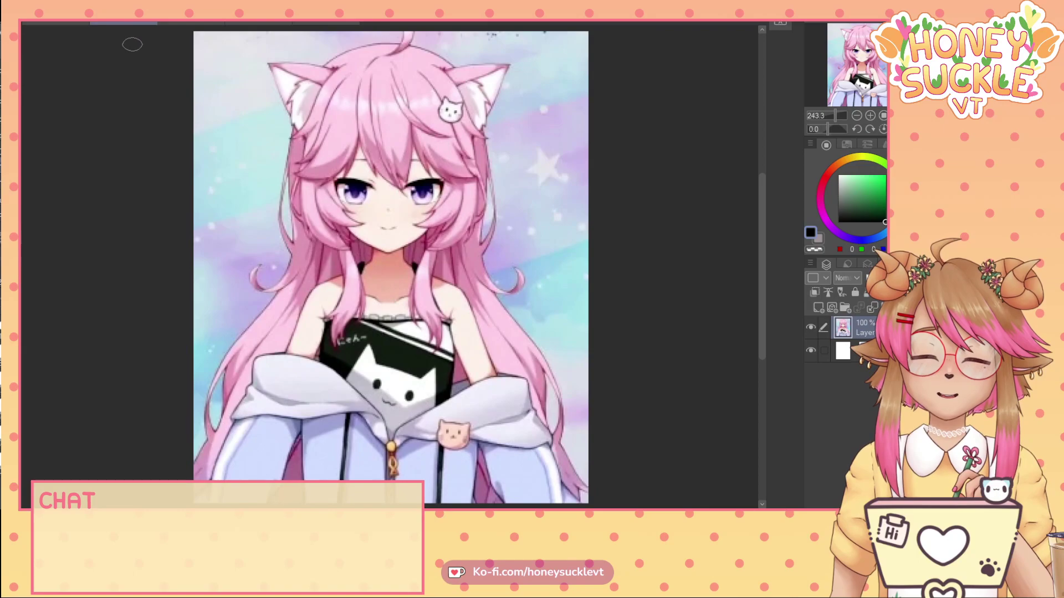
pyautogui.click(319, 29)
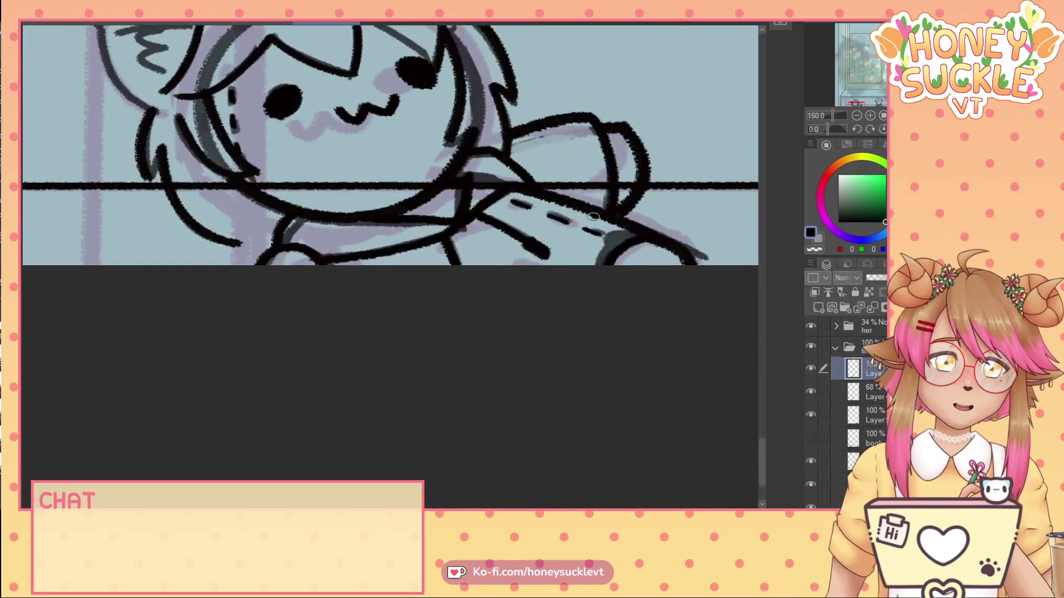
# - Ink the band line across the lower limb and the dashed stitching along the upper limb
pyautogui.moveTo(592, 217); pyautogui.dragTo(542, 252)
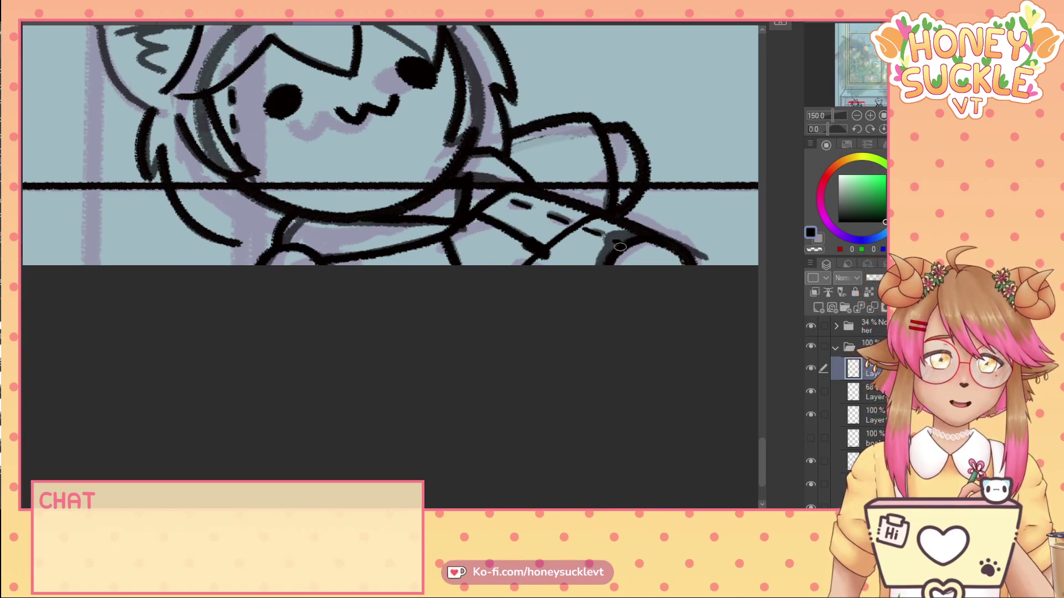
pyautogui.moveTo(590, 132)
pyautogui.mouseDown()
pyautogui.moveTo(506, 145)
pyautogui.moveTo(466, 207)
pyautogui.moveTo(476, 125)
pyautogui.moveTo(448, 142)
pyautogui.mouseUp()
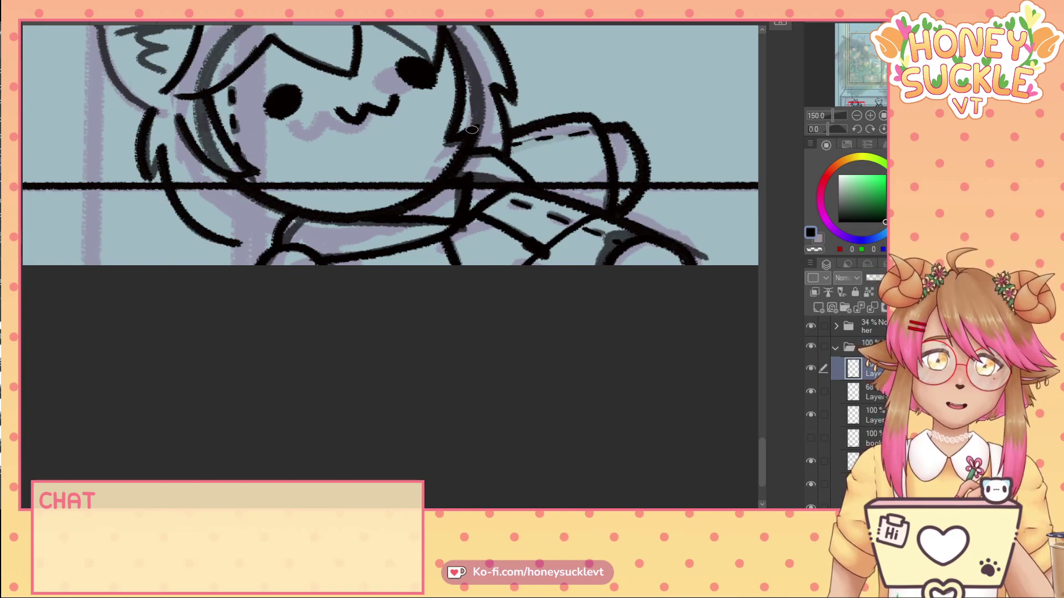
# - Ink the outer outline of the right cat ear from its tip down both sides, redoing strokes that miss the sketch
pyautogui.moveTo(765, 457); pyautogui.dragTo(764, 441)
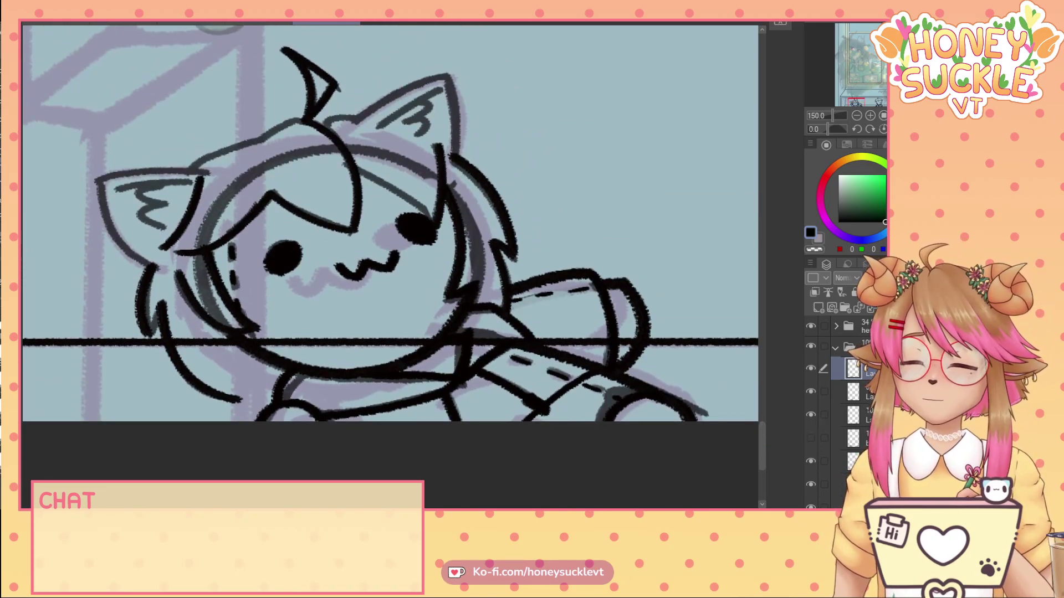
pyautogui.moveTo(448, 74); pyautogui.dragTo(356, 122)
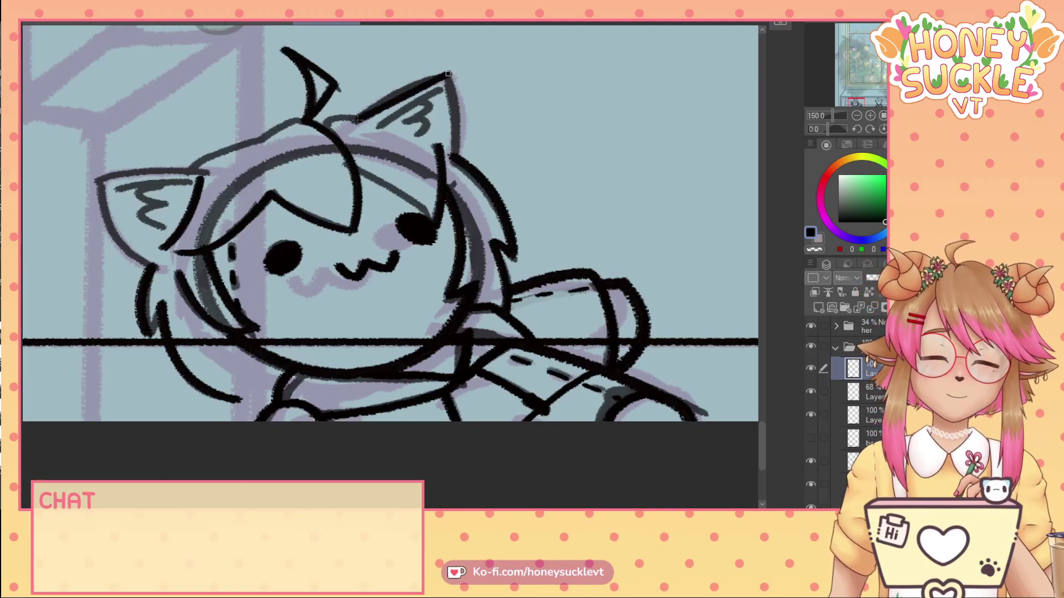
pyautogui.hotkey('ctrl', 'z')
pyautogui.moveTo(449, 73); pyautogui.dragTo(355, 120)
pyautogui.hotkey('ctrl', 'z')
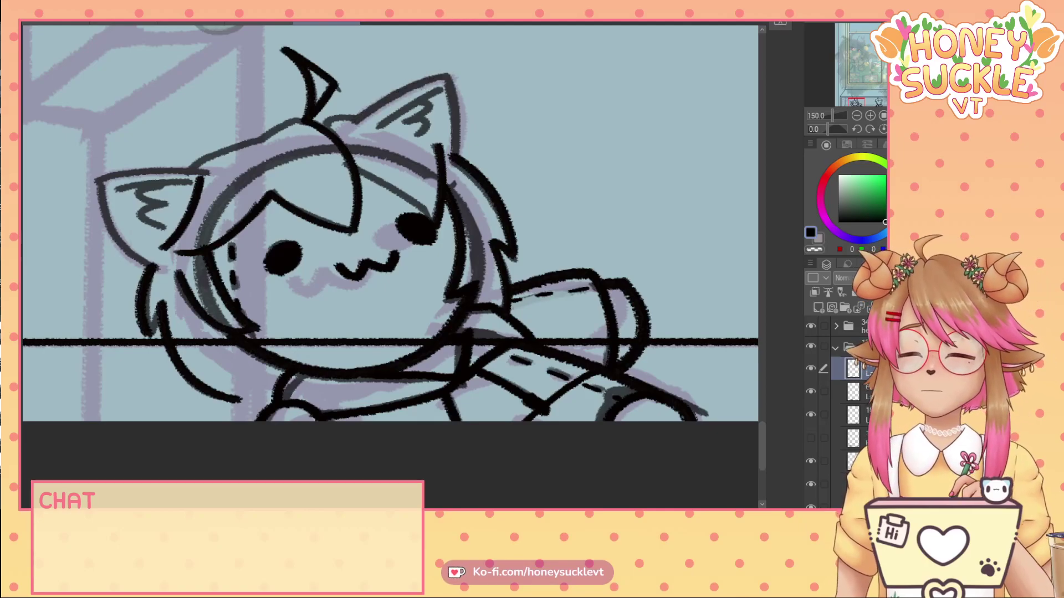
pyautogui.moveTo(449, 74)
pyautogui.mouseDown()
pyautogui.moveTo(355, 121)
pyautogui.moveTo(457, 138)
pyautogui.moveTo(456, 159)
pyautogui.mouseUp()
pyautogui.hotkey('ctrl', 'z')
pyautogui.hotkey('ctrl', 'z')
pyautogui.hotkey('ctrl', 'z')
# - Ink the outer side and the slightly arched upper edge of the left cat ear
pyautogui.moveTo(98, 179); pyautogui.dragTo(154, 267)
pyautogui.hotkey('ctrl', 'z')
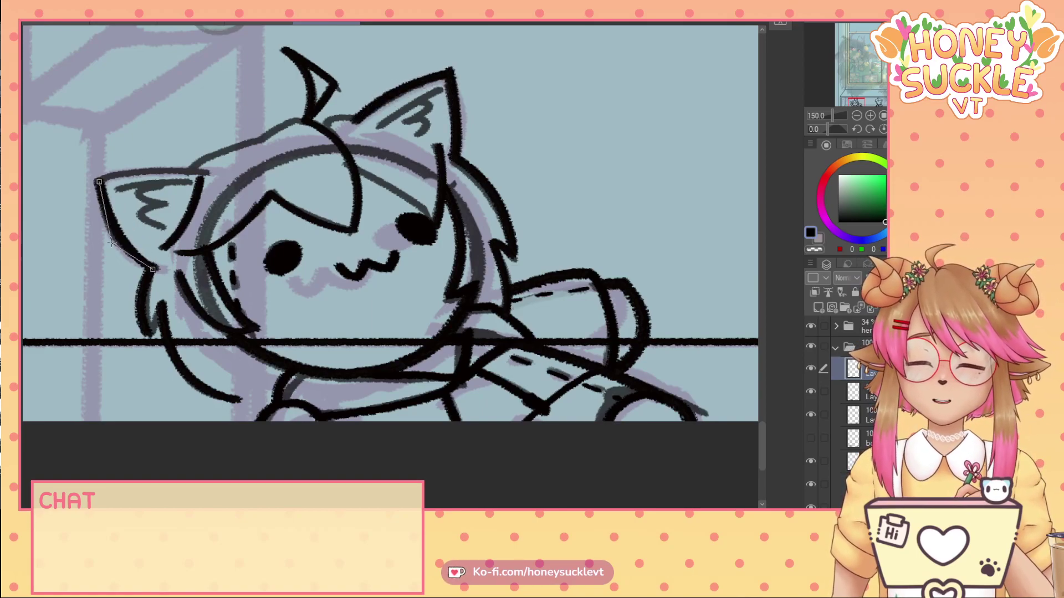
pyautogui.moveTo(98, 179); pyautogui.dragTo(155, 268)
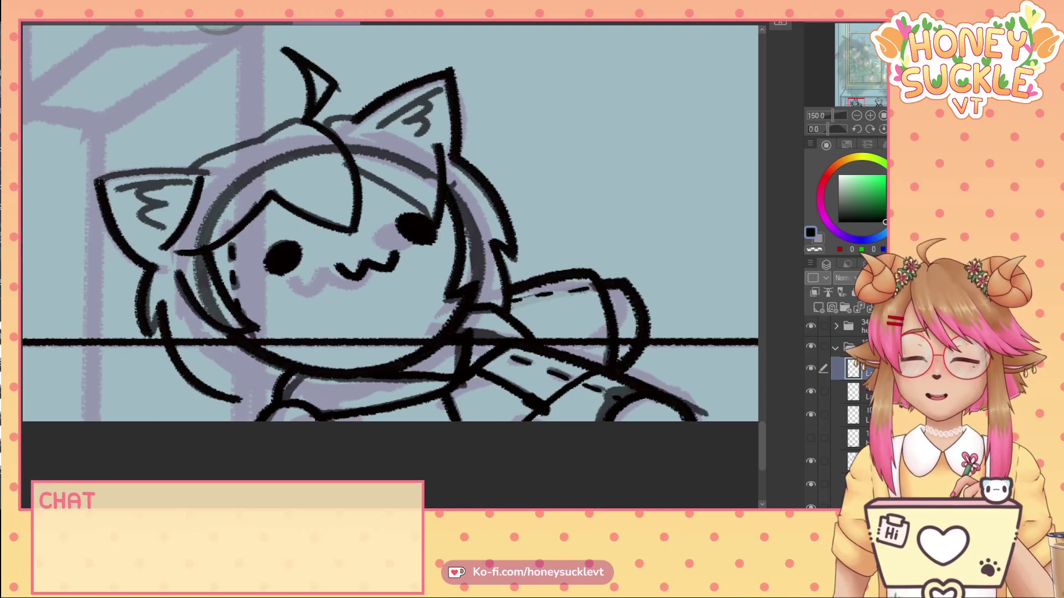
pyautogui.moveTo(98, 179); pyautogui.dragTo(204, 172)
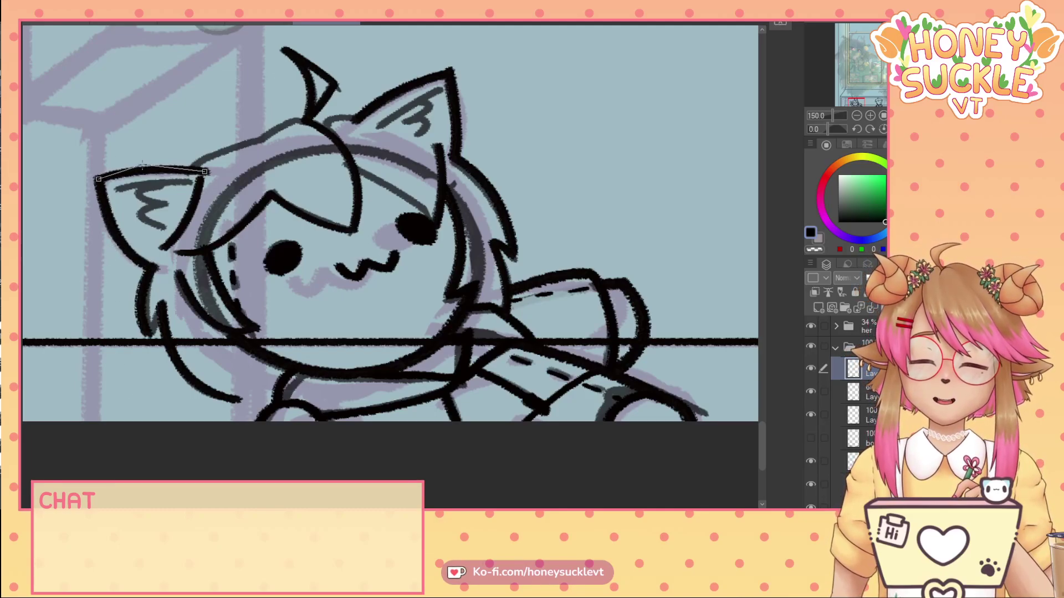
pyautogui.click(143, 166)
# - Ink the hair contour over the head between the two cat ears as short curved segments
pyautogui.moveTo(304, 122); pyautogui.dragTo(261, 143)
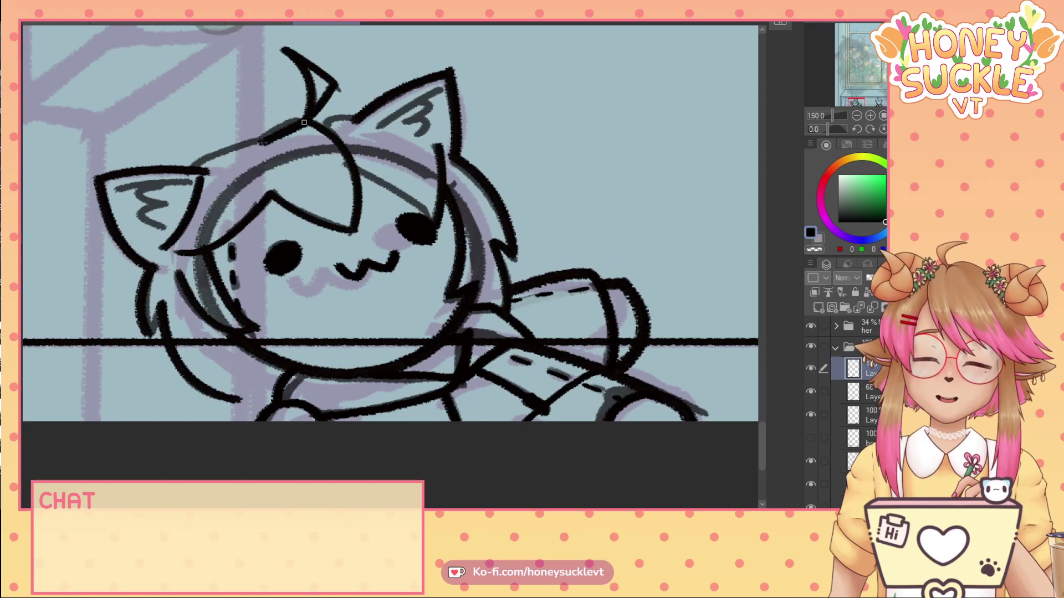
pyautogui.click(275, 118)
pyautogui.moveTo(356, 118); pyautogui.dragTo(322, 127)
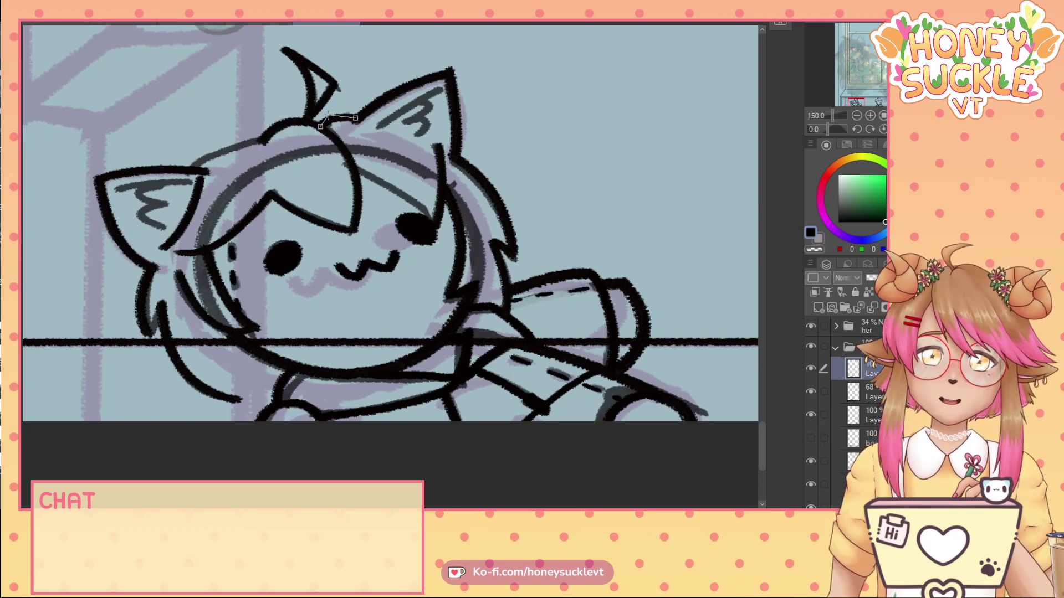
pyautogui.click(335, 115)
pyautogui.moveTo(260, 142); pyautogui.dragTo(192, 166)
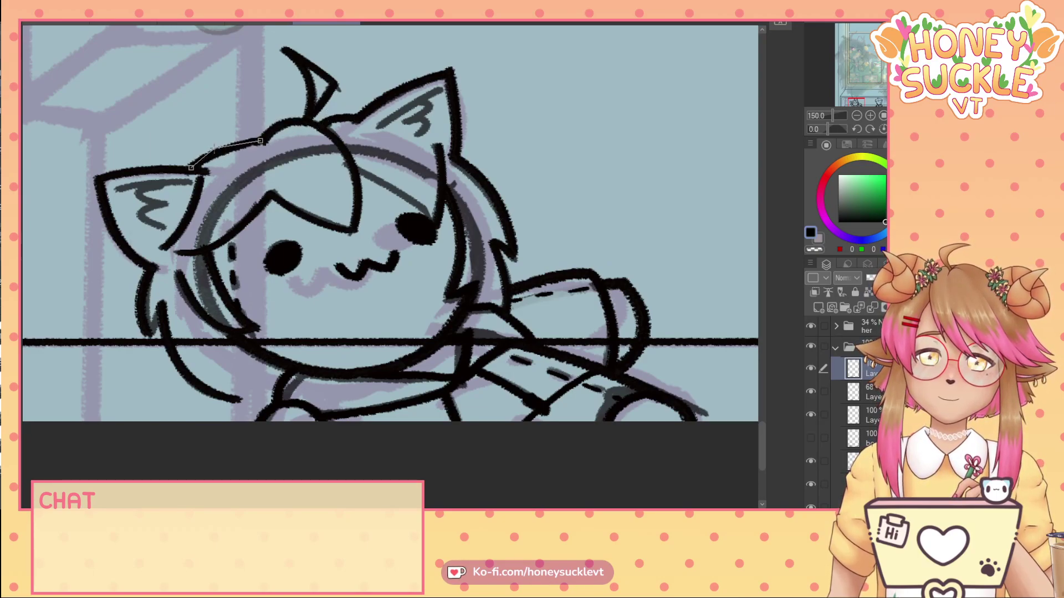
pyautogui.click(213, 147)
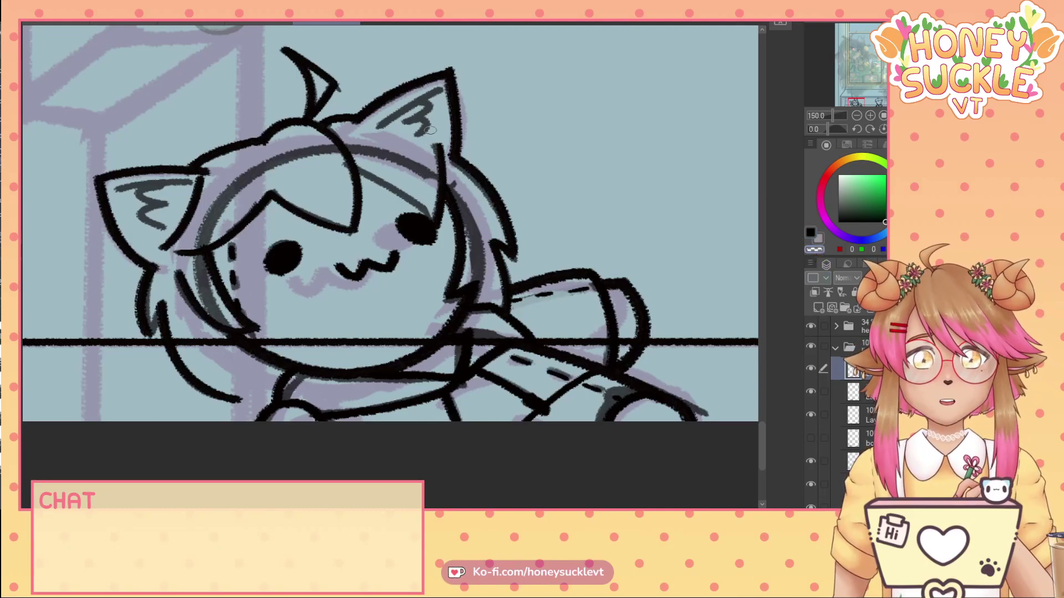
# - With the rough sketch temporarily hidden, erase overhanging line ends and taper the hair strand tips using the transparent colour
pyautogui.click(810, 392)
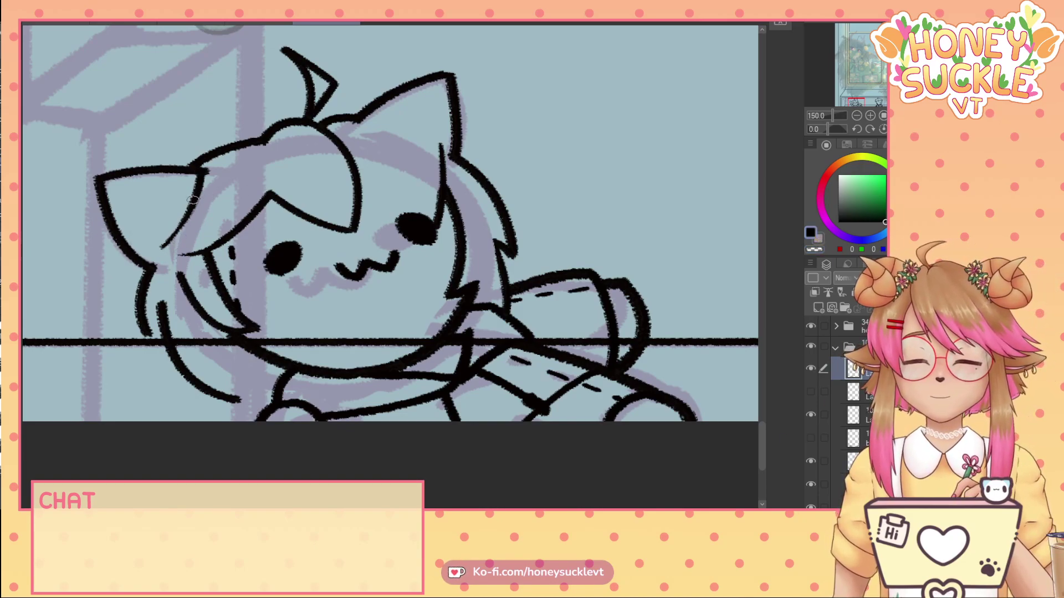
pyautogui.click(814, 249)
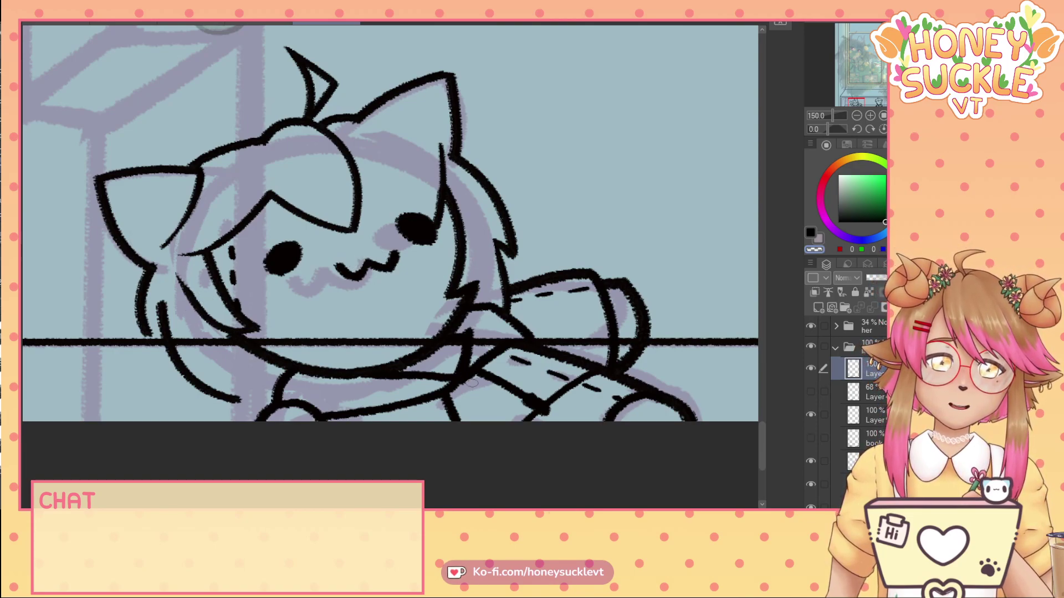
pyautogui.scroll(-3, 471, 382)
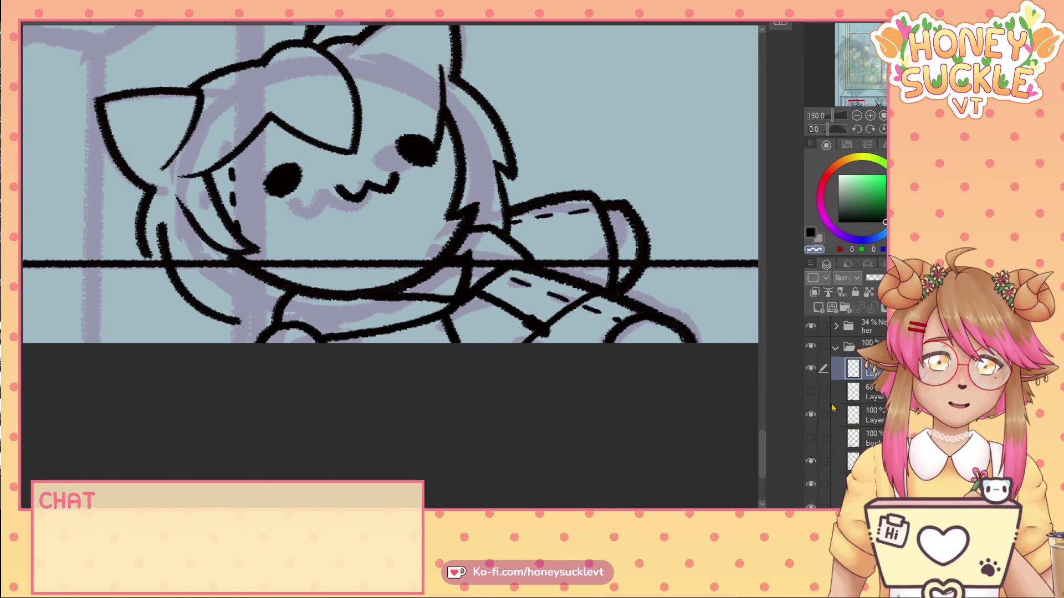
pyautogui.click(811, 391)
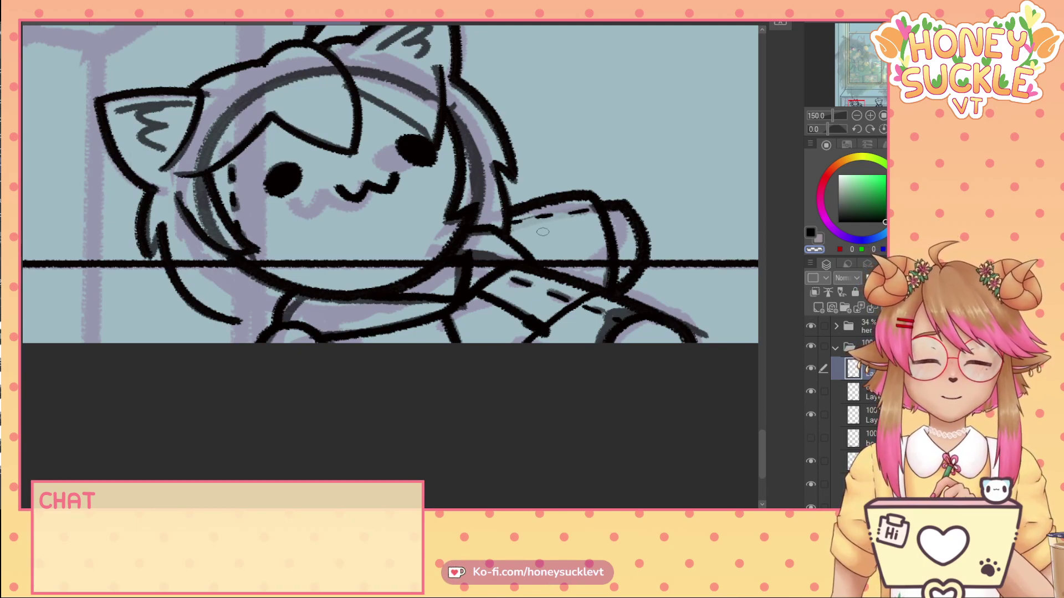
# - Ink the inner edge line and zigzag fur inside the left cat ear in black
pyautogui.scroll(-2, 155, 197)
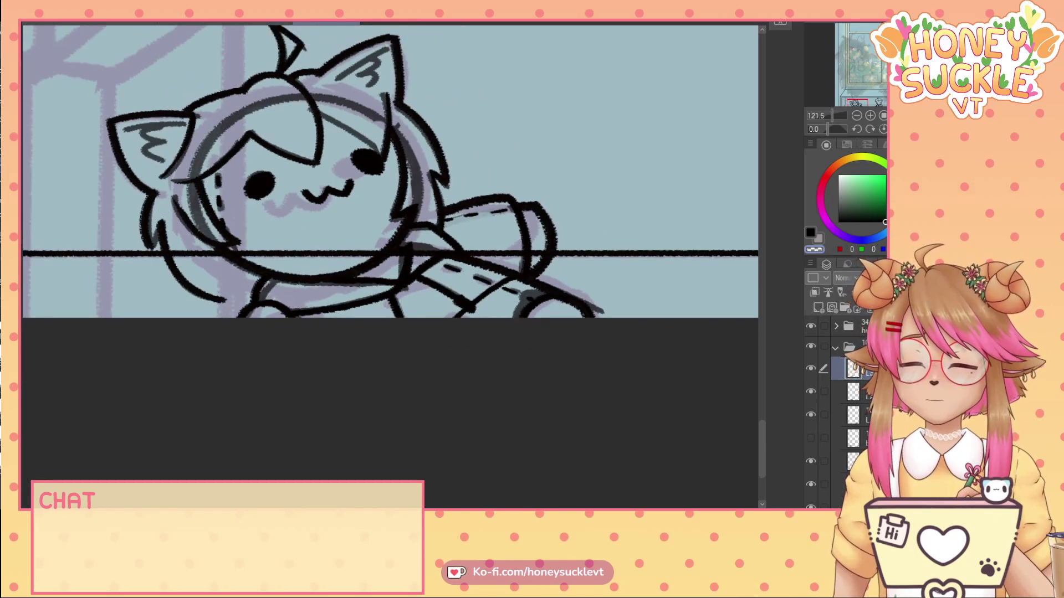
pyautogui.scroll(3, 185, 109)
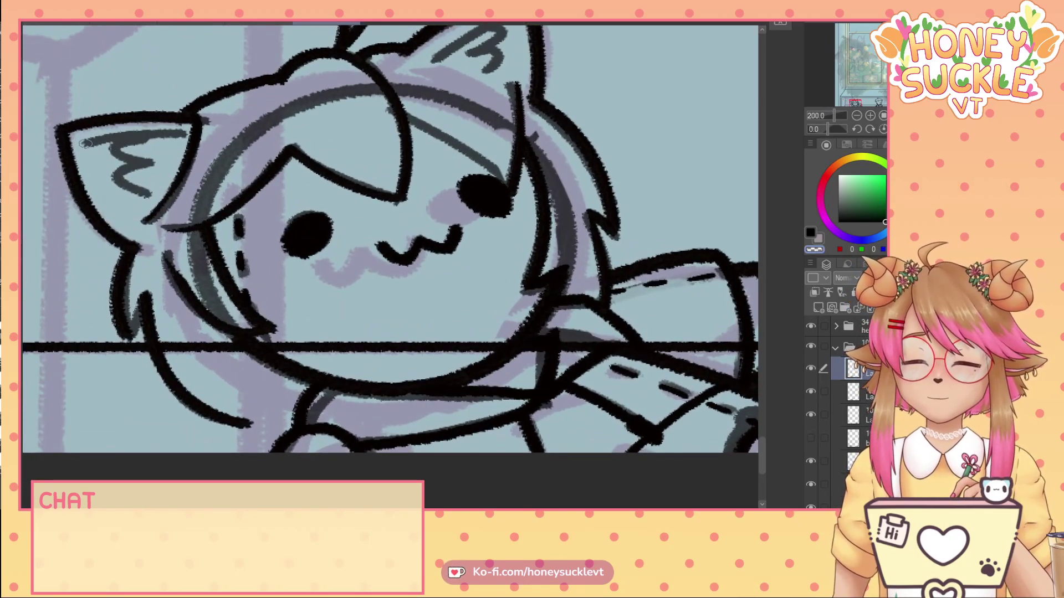
pyautogui.click(810, 233)
pyautogui.moveTo(81, 139)
pyautogui.mouseDown()
pyautogui.moveTo(177, 142)
pyautogui.moveTo(135, 161)
pyautogui.moveTo(122, 194)
pyautogui.mouseUp()
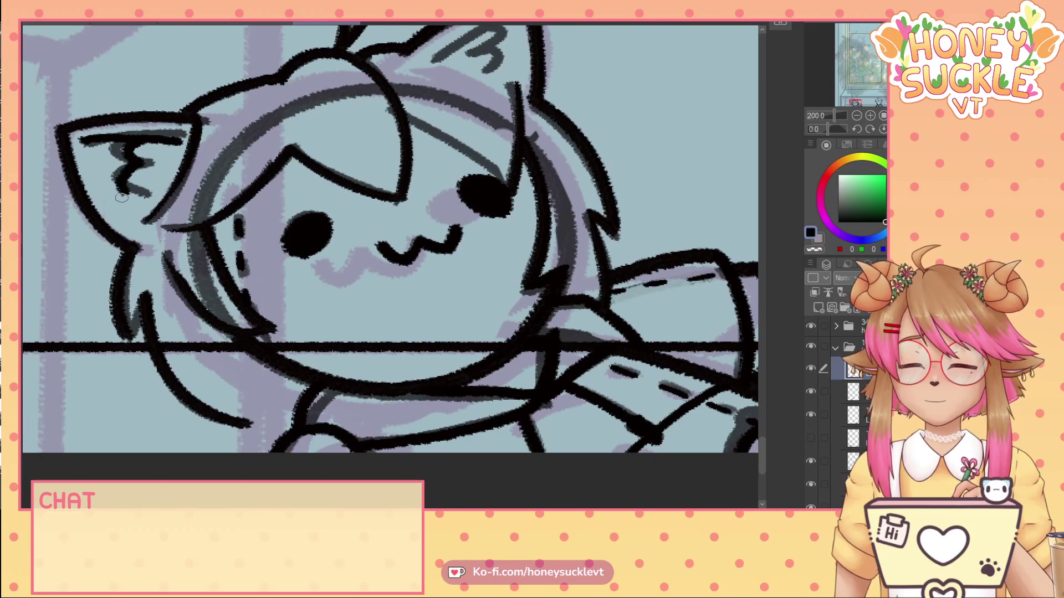
# - Ink the inner edge line and zigzag fur inside the right cat ear, then refine the inner line's end with the transparent colour
pyautogui.moveTo(762, 458); pyautogui.dragTo(763, 449)
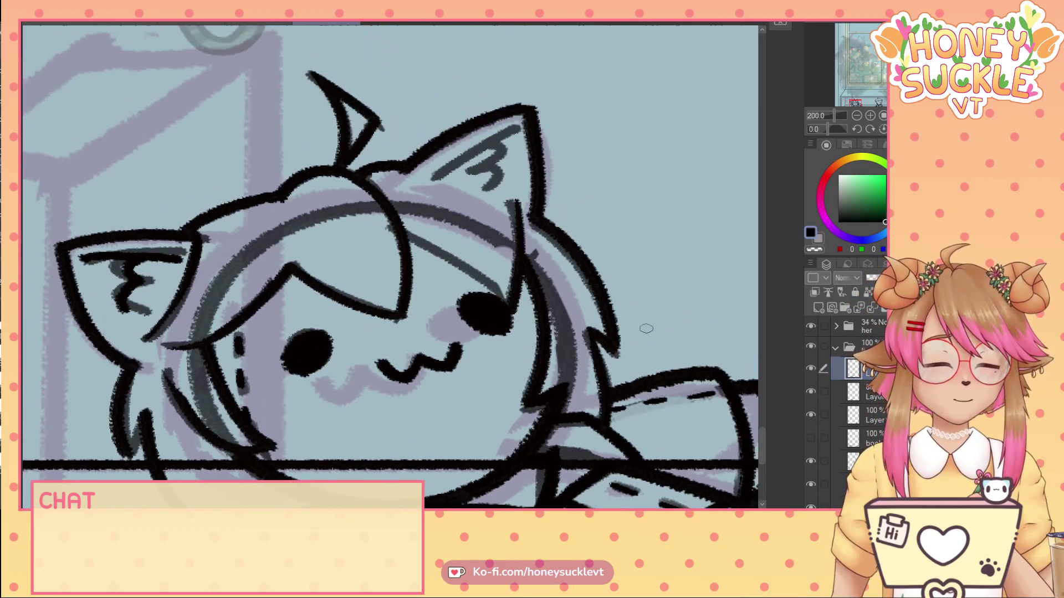
pyautogui.moveTo(518, 127); pyautogui.dragTo(426, 184)
pyautogui.moveTo(493, 145)
pyautogui.mouseDown()
pyautogui.moveTo(476, 168)
pyautogui.moveTo(499, 165)
pyautogui.mouseUp()
pyautogui.moveTo(487, 172); pyautogui.dragTo(493, 193)
pyautogui.click(813, 250)
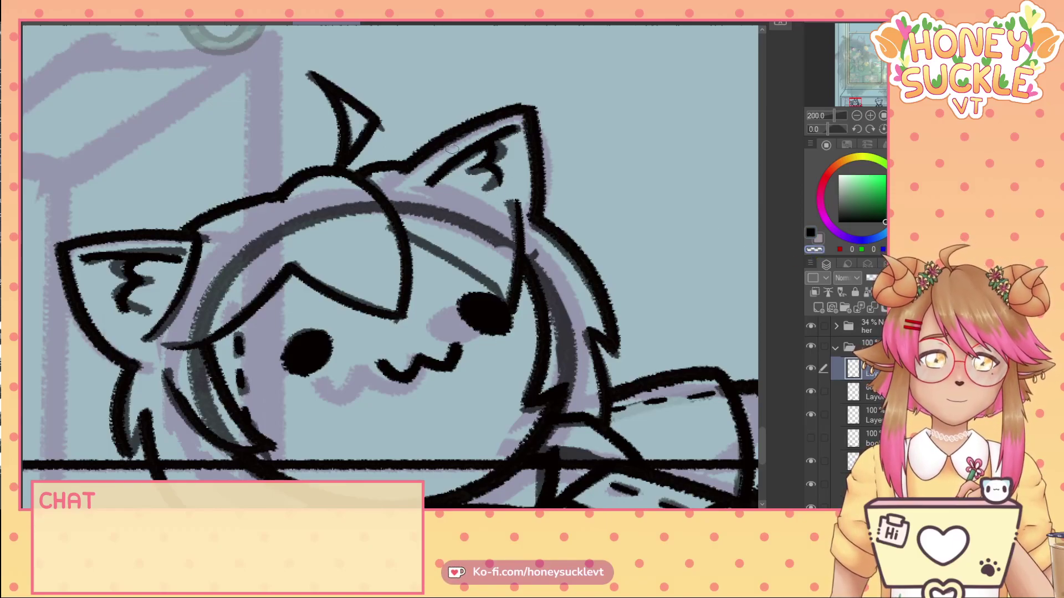
pyautogui.moveTo(428, 189); pyautogui.dragTo(476, 154)
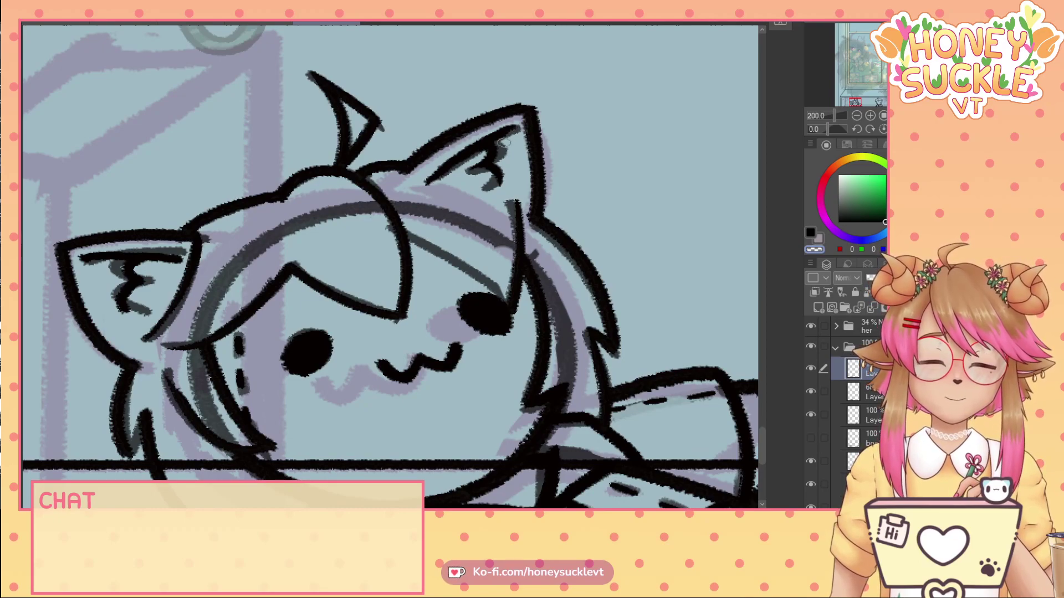
# - Check the line art without the rough sketch, then ink the pointed hair tip at the lower left of the cat-eared plush's head
pyautogui.click(810, 391)
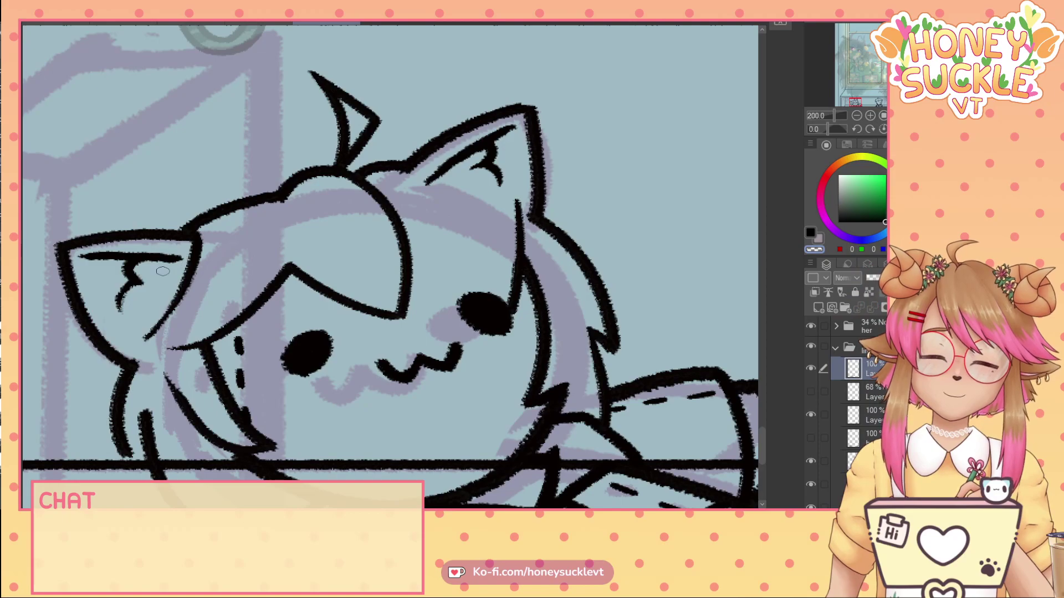
pyautogui.scroll(-6, 174, 167)
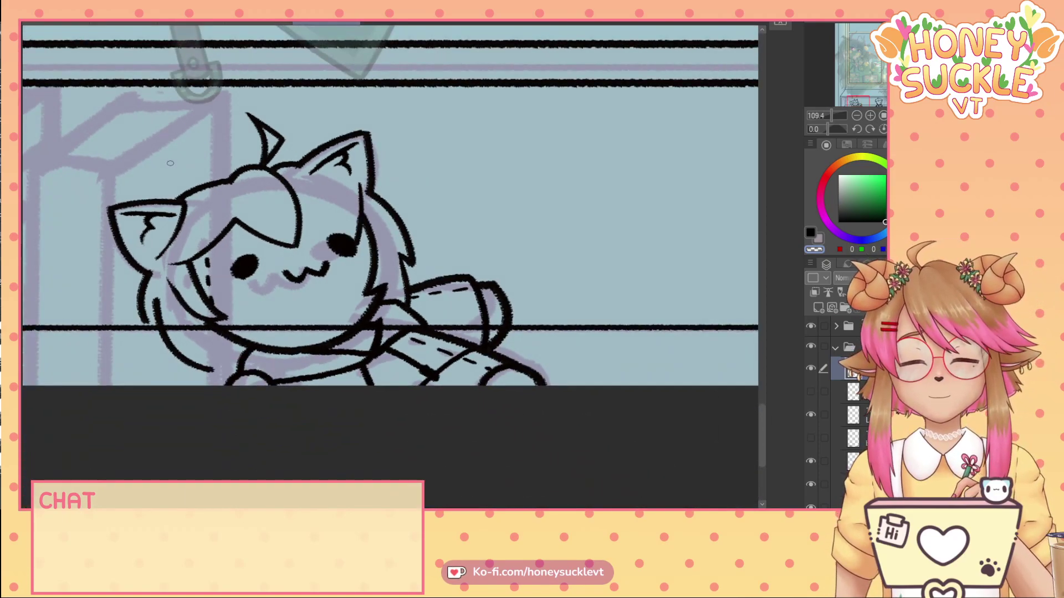
pyautogui.scroll(3, 158, 307)
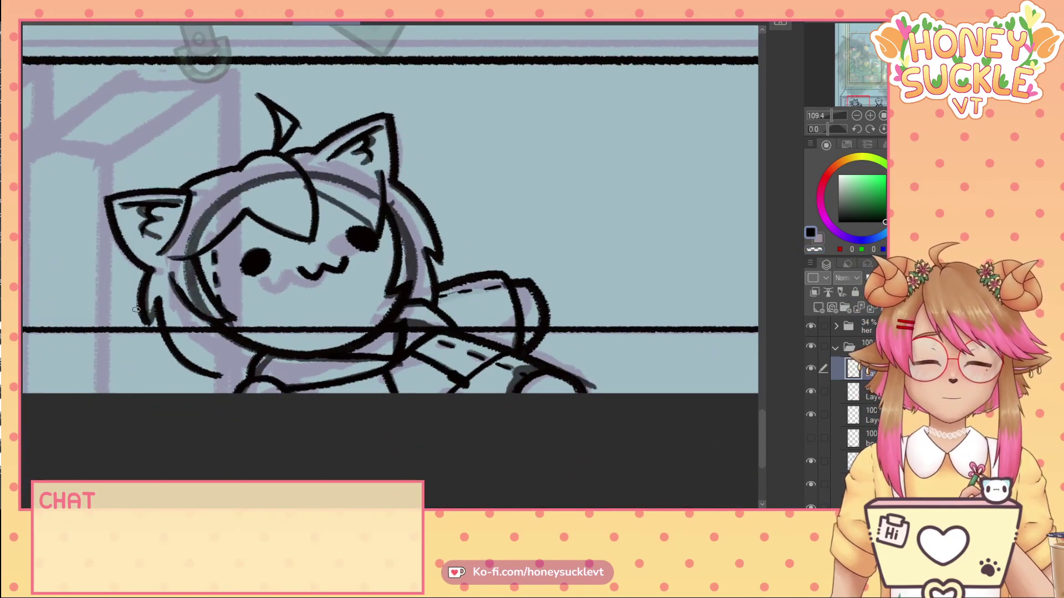
pyautogui.scroll(2, 158, 308)
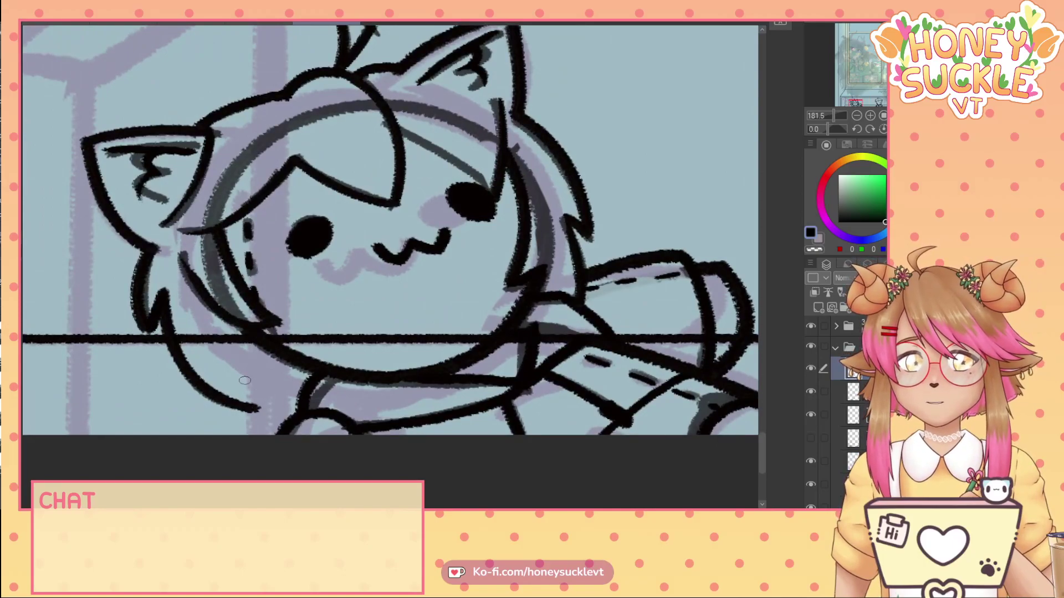
pyautogui.moveTo(245, 380)
pyautogui.mouseDown()
pyautogui.moveTo(255, 408)
pyautogui.moveTo(294, 396)
pyautogui.mouseUp()
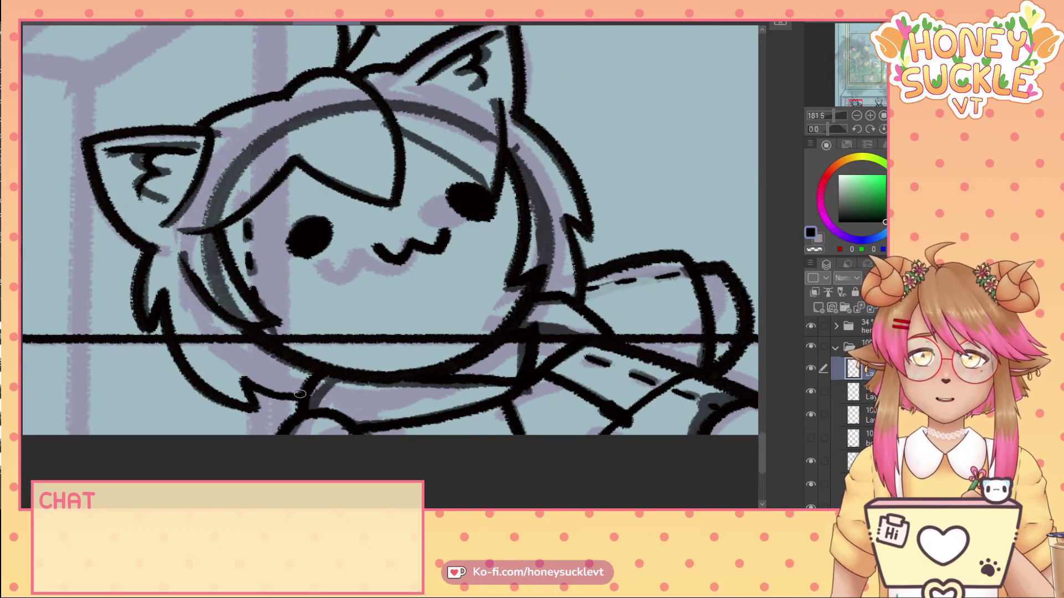
# - Ink the fringe strand running from the central bang down to the cat-eared plush's right eye
pyautogui.scroll(-5, 457, 207)
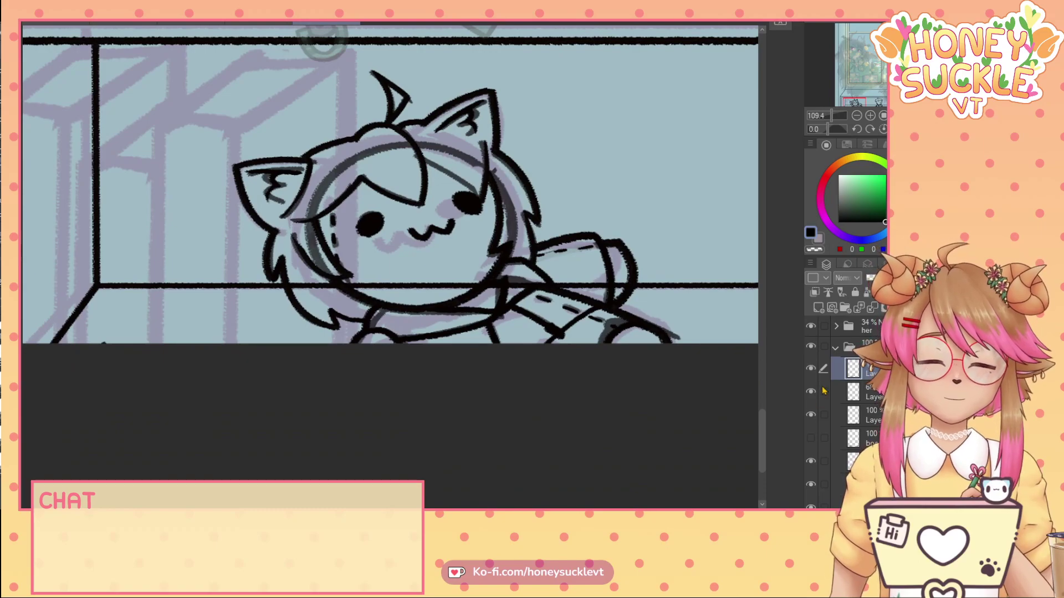
pyautogui.scroll(2, 499, 282)
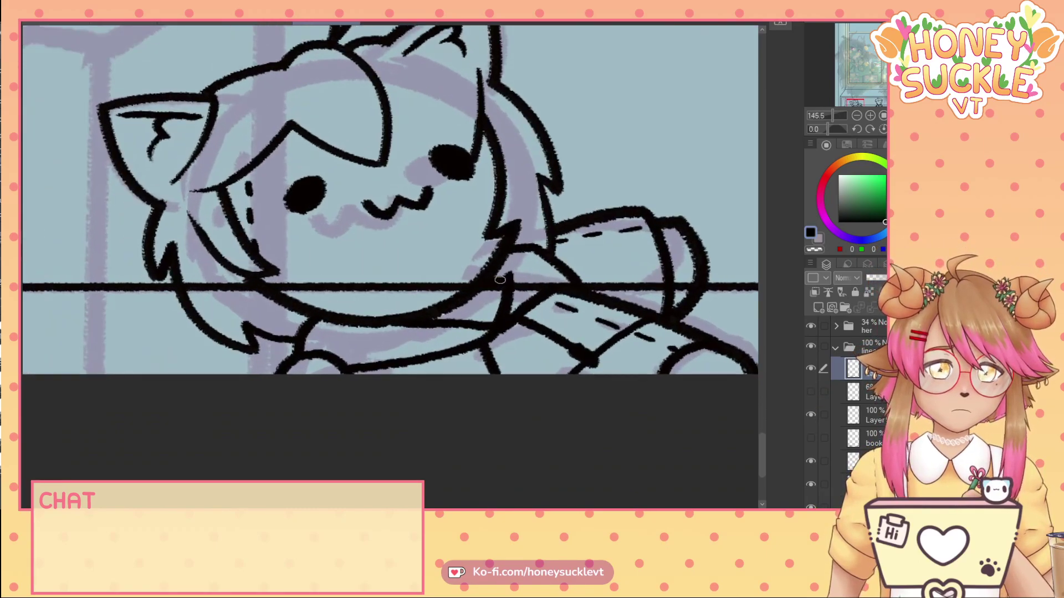
pyautogui.scroll(-4, 498, 280)
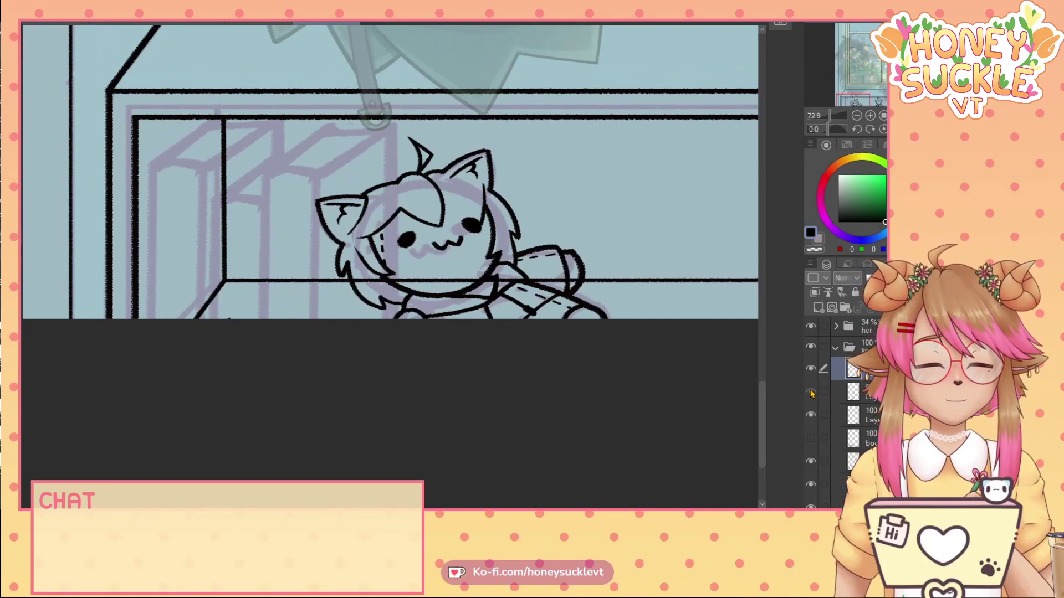
pyautogui.scroll(4, 465, 177)
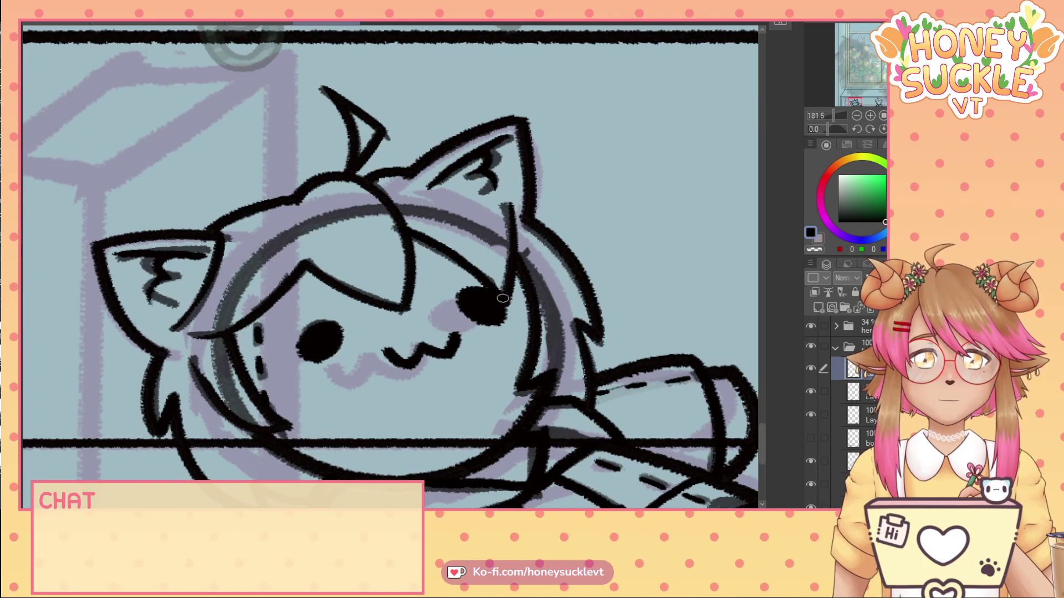
# - With the rough sketch layer hidden and placed above the line art, merge the cat-eared plush's line art into the layer below
pyautogui.scroll(-1, 530, 213)
pyautogui.scroll(-6, 530, 213)
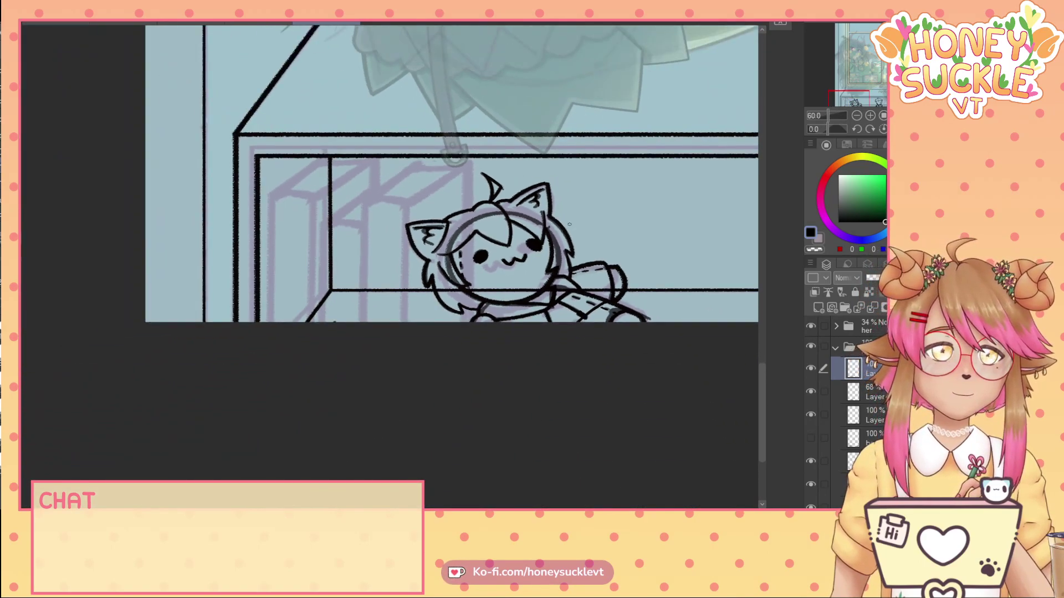
pyautogui.hscroll(4, 390, 213)
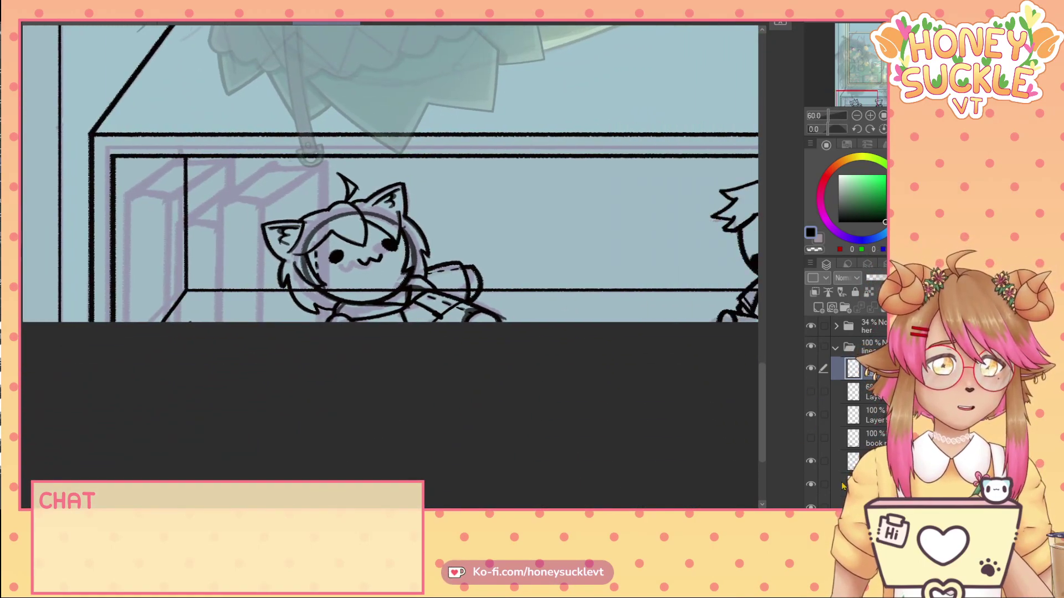
pyautogui.hscroll(6, 387, 172)
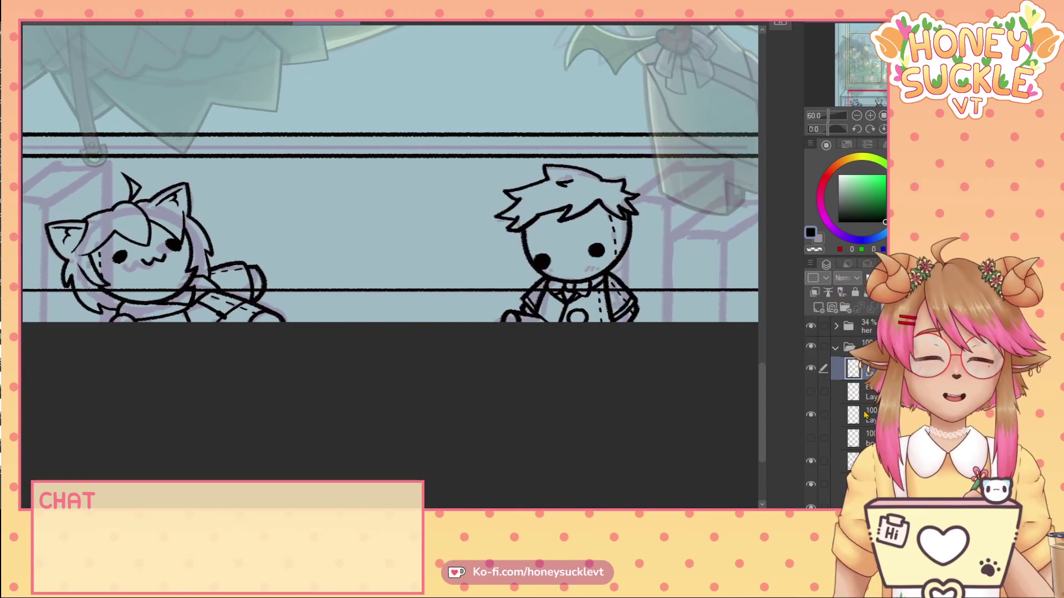
pyautogui.click(861, 390)
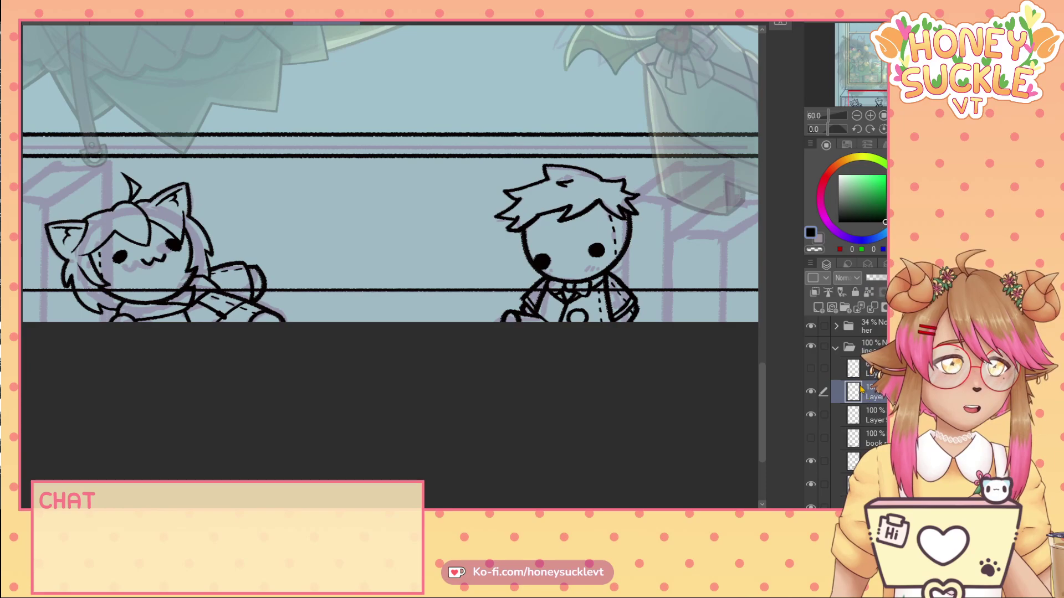
pyautogui.click(872, 310)
# - Ink four small holes in black inside the round shirt button of the seated short-haired plush
pyautogui.scroll(4, 559, 275)
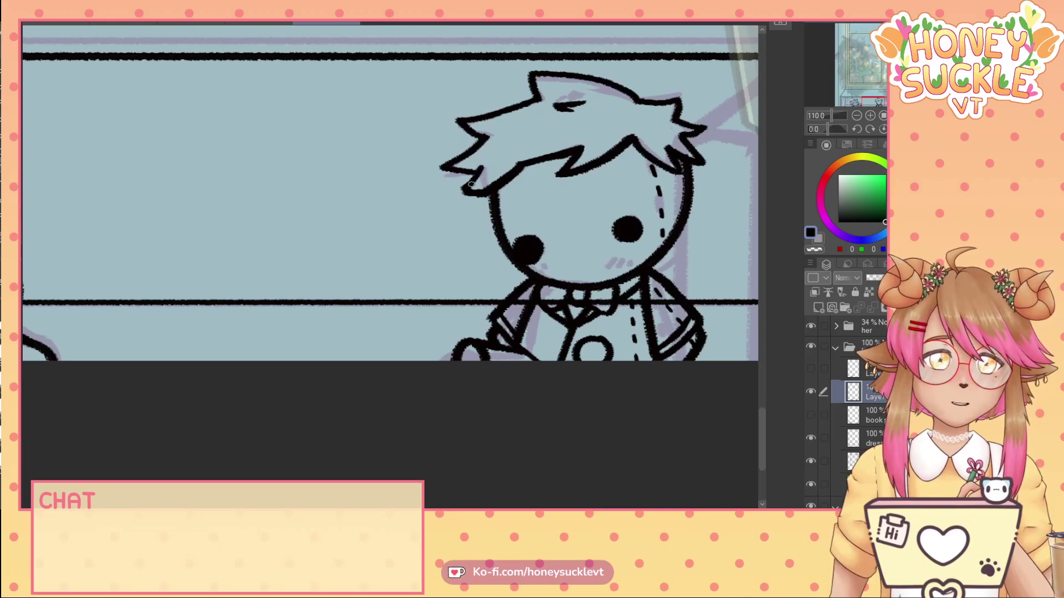
pyautogui.click(813, 250)
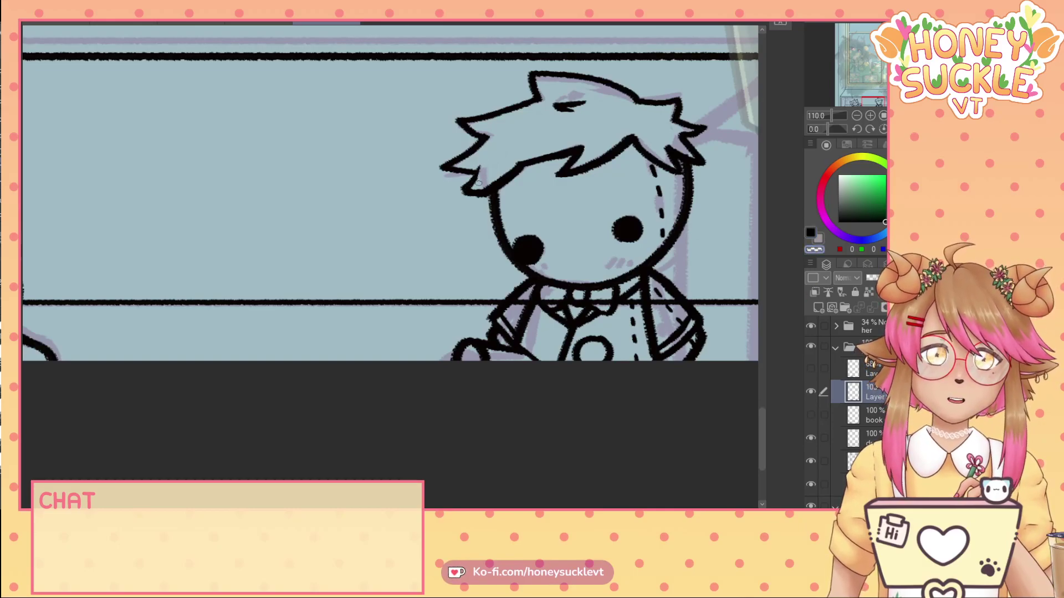
pyautogui.scroll(-5, 479, 183)
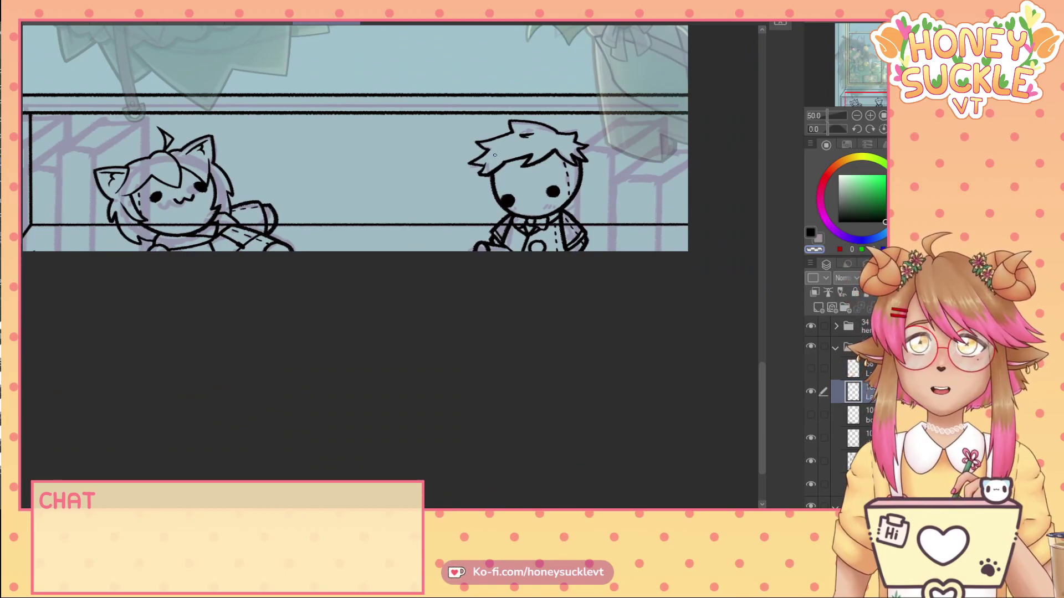
pyautogui.scroll(3, 524, 248)
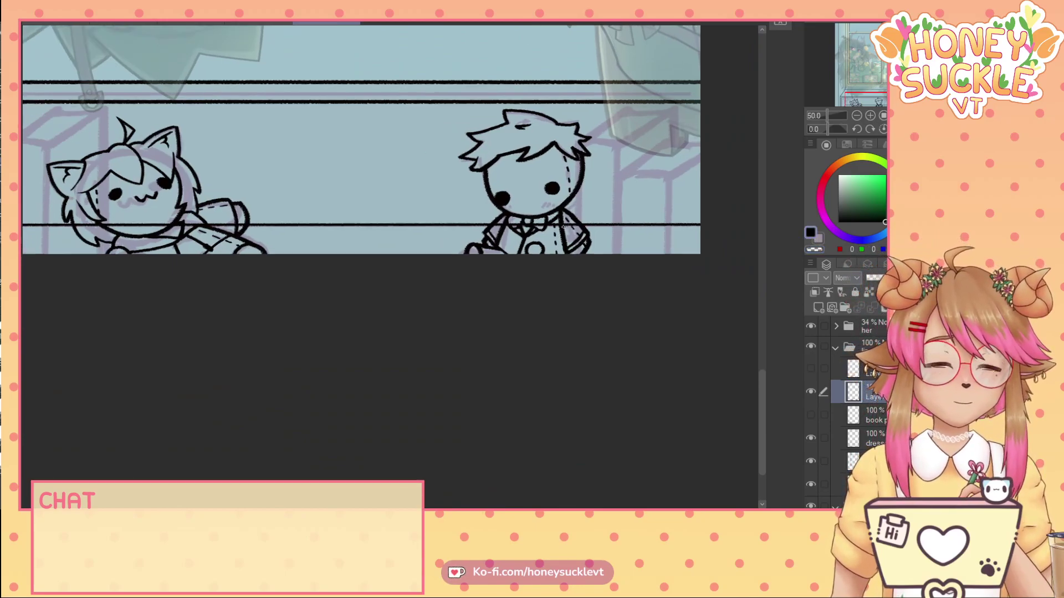
pyautogui.scroll(4, 524, 249)
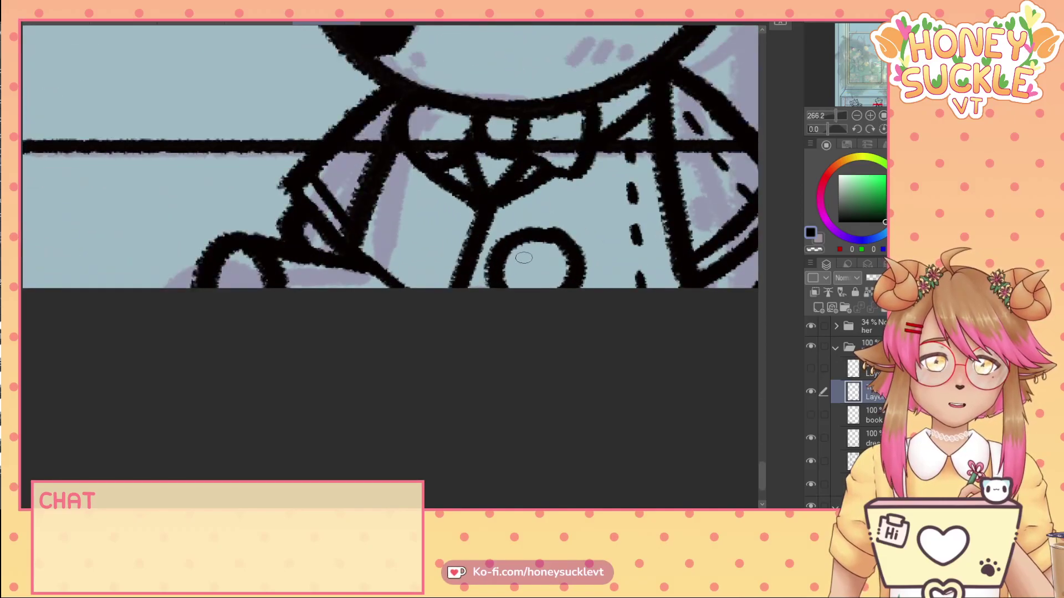
pyautogui.click(518, 281)
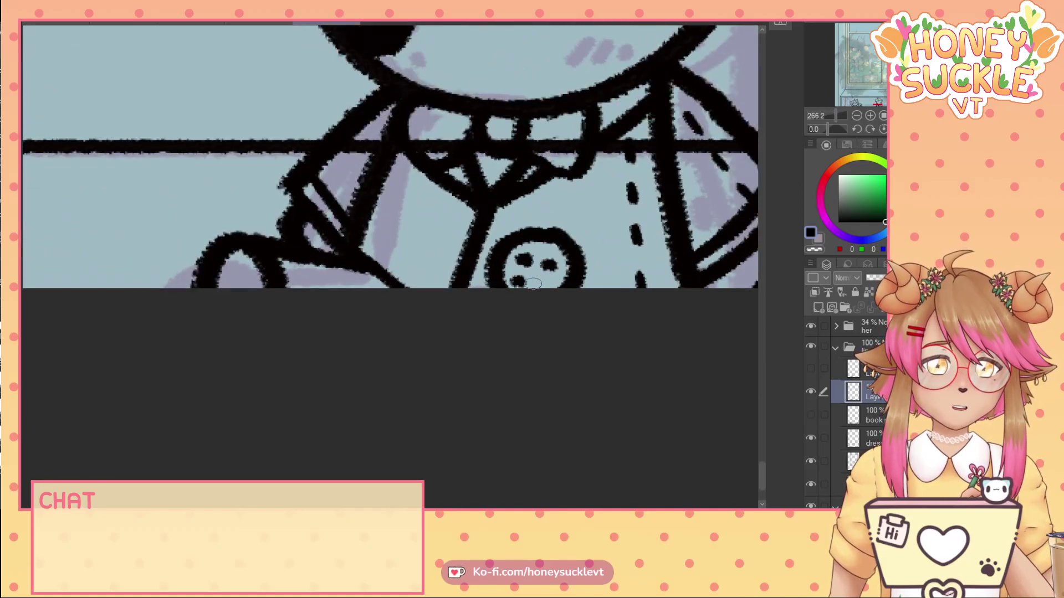
pyautogui.click(543, 284)
# - Show the book line art, then select the seated short-haired plush and shift it left away from the right-hand books
pyautogui.scroll(-7, 538, 175)
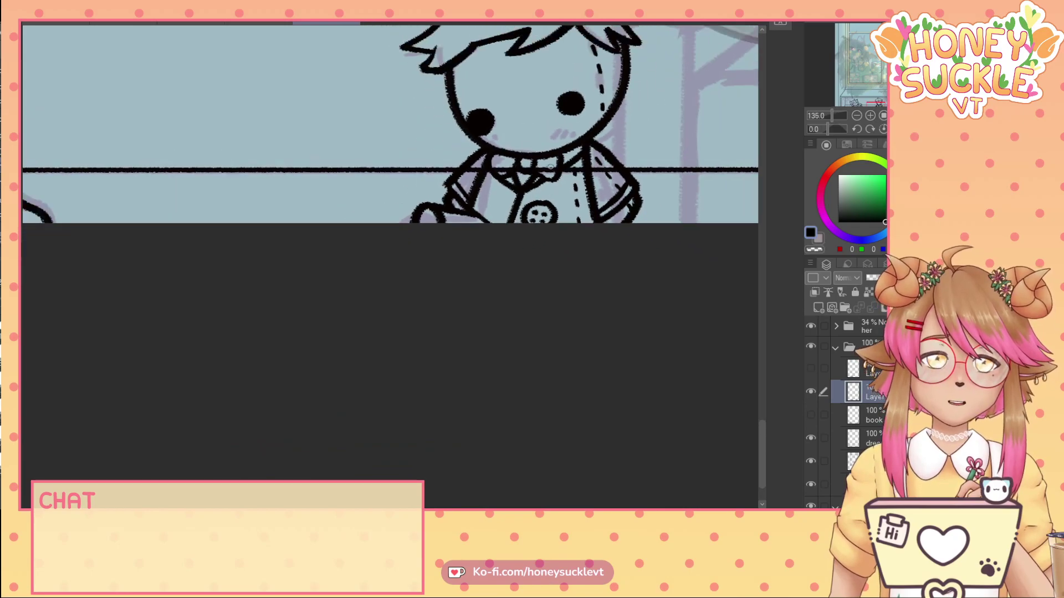
pyautogui.scroll(-2, 488, 150)
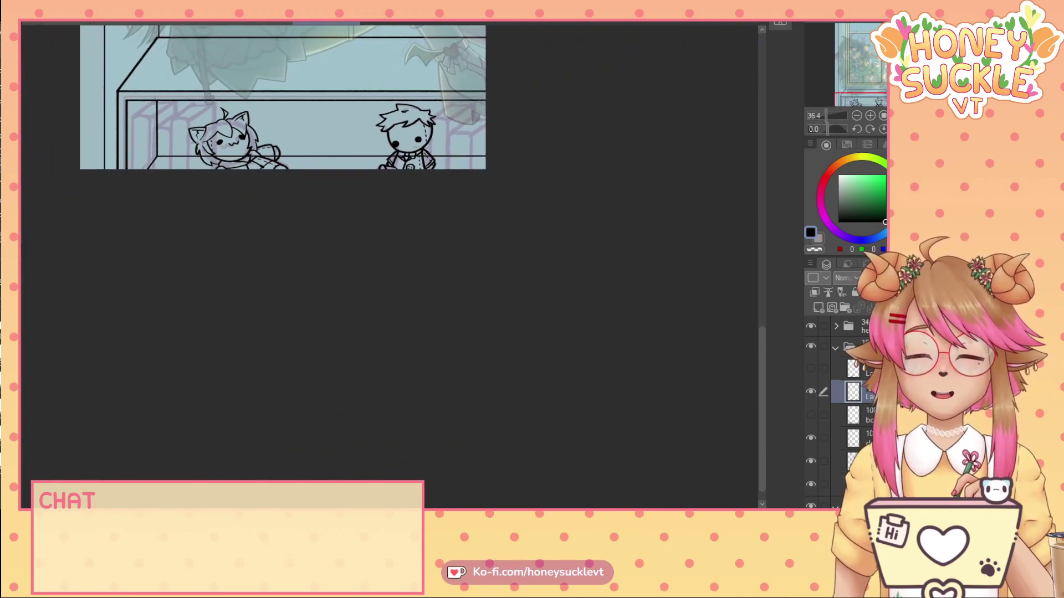
pyautogui.click(810, 414)
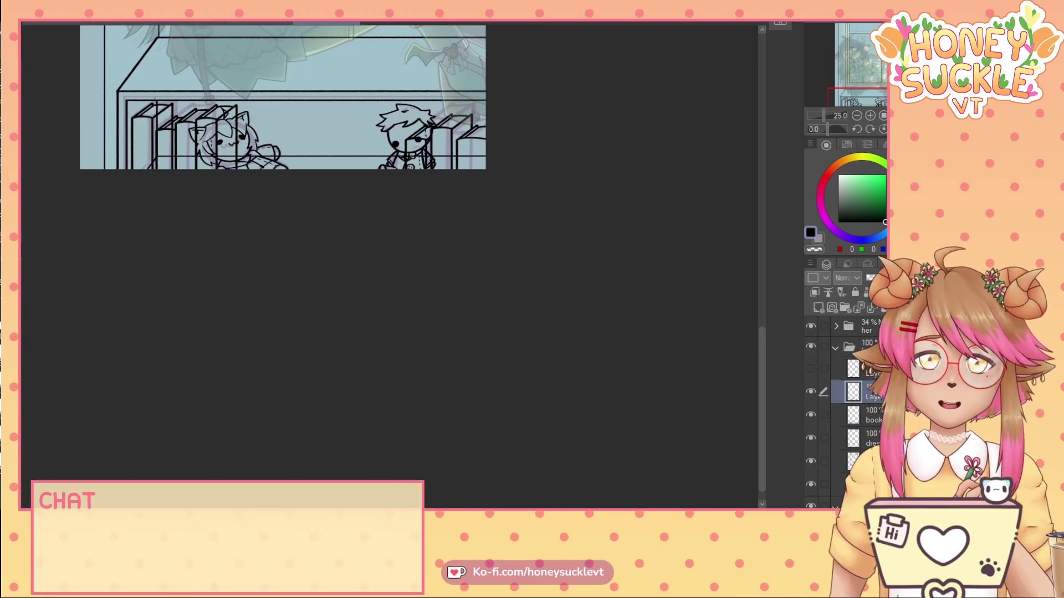
pyautogui.moveTo(355, 86); pyautogui.dragTo(472, 224)
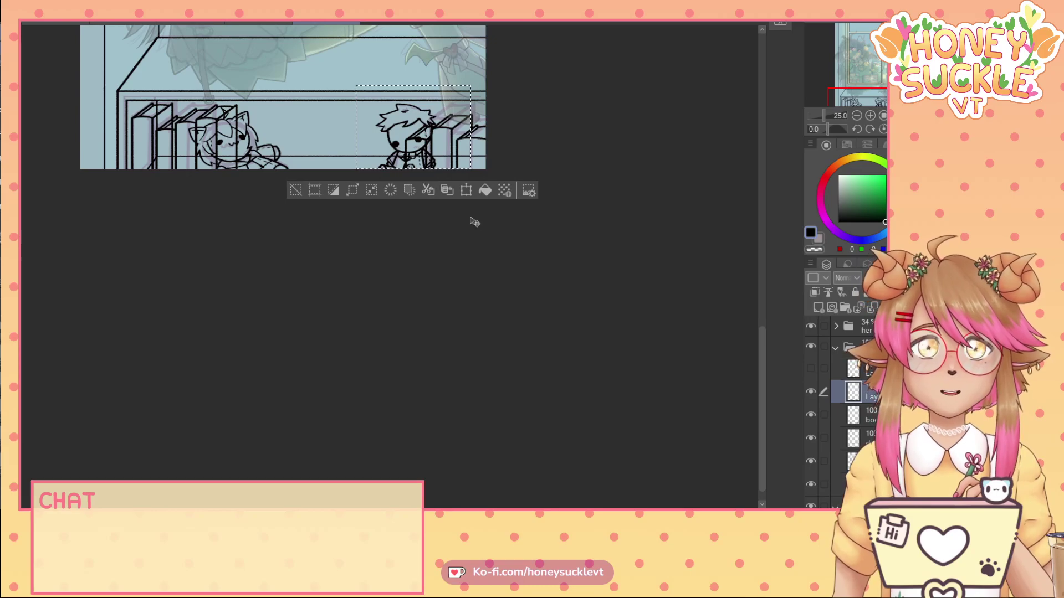
pyautogui.hotkey('ctrl', 'Left')
pyautogui.hotkey('ctrl', 'Left')
pyautogui.hotkey('ctrl', 'Left')
pyautogui.hotkey('ctrl', 'Left')
pyautogui.hotkey('ctrl', 'Left')
pyautogui.hotkey('ctrl', 'Left')
pyautogui.hotkey('ctrl', 'Left')
pyautogui.hotkey('ctrl', 'Left')
pyautogui.hotkey('ctrl', 'Left')
pyautogui.hotkey('ctrl', 'Left')
pyautogui.hotkey('ctrl', 'Left')
pyautogui.hotkey('ctrl', 'Left')
pyautogui.hotkey('ctrl', 'Left')
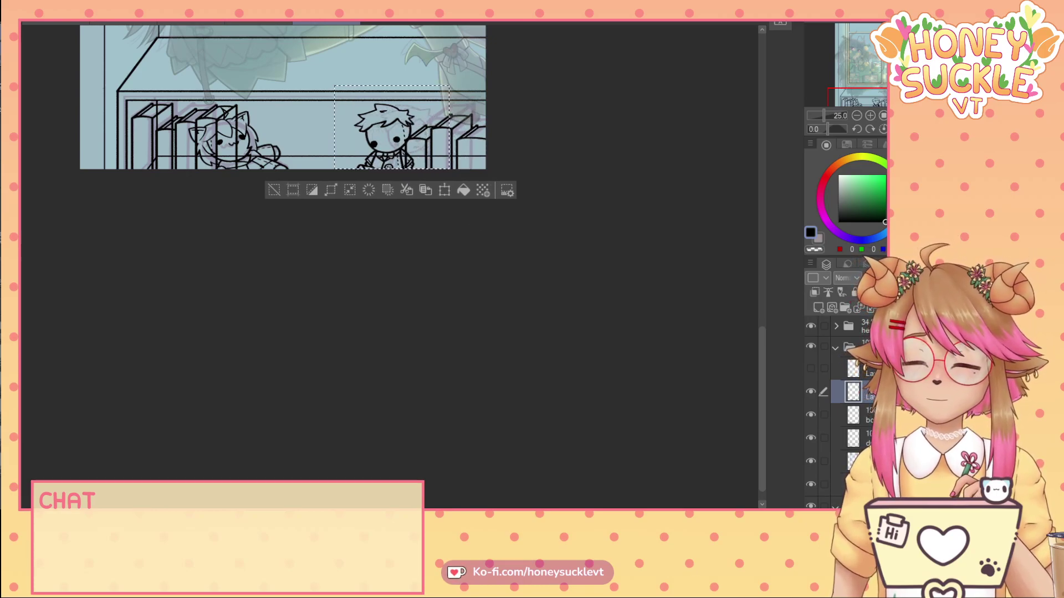
# - Select the cat-eared plush, shift it right away from the left-hand books, nudge it slightly back left, and deselect
pyautogui.moveTo(176, 92); pyautogui.dragTo(326, 205)
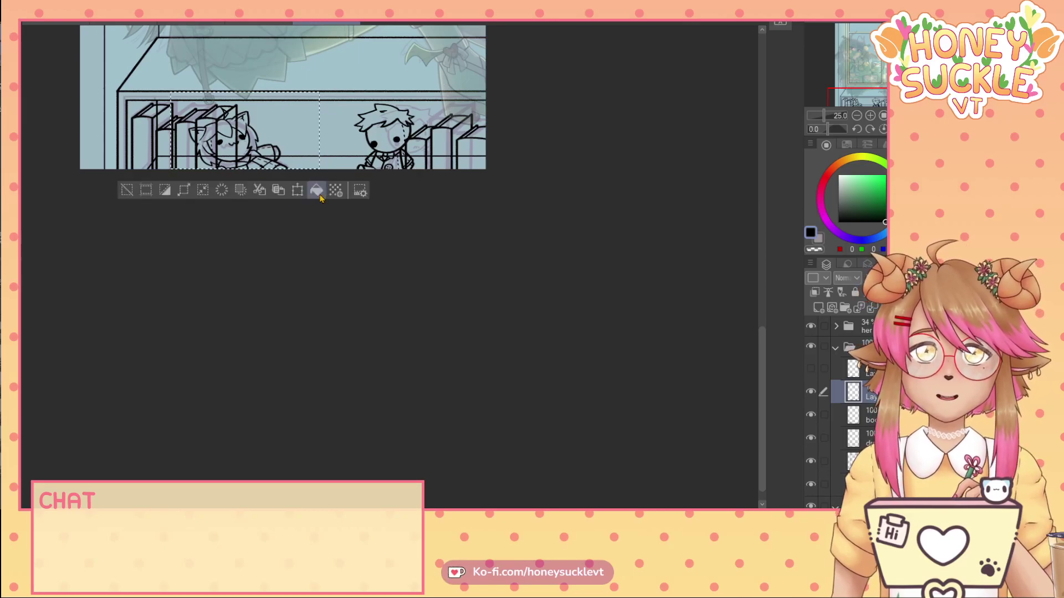
pyautogui.press('Right')
pyautogui.press('Right')
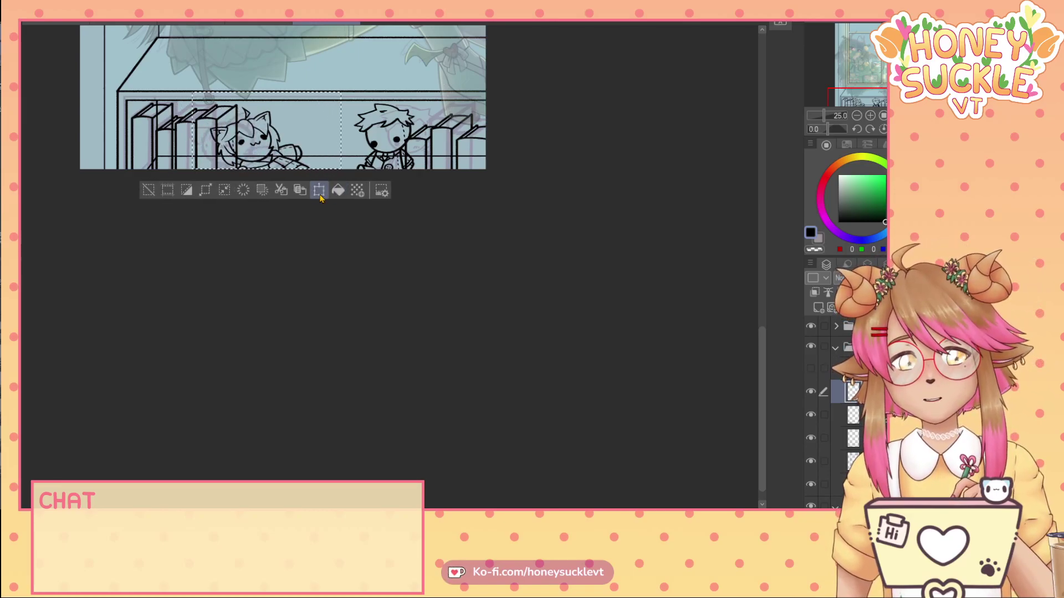
pyautogui.press('Left')
pyautogui.press('Left')
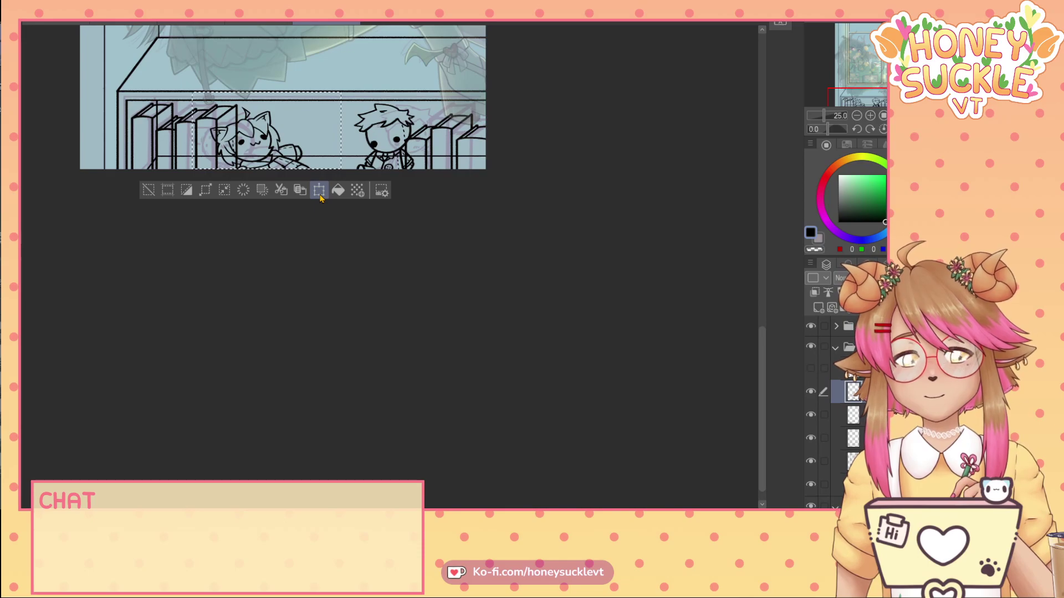
pyautogui.press('Up')
pyautogui.press('Left')
pyautogui.press('Left')
pyautogui.press('Left')
pyautogui.press('Left')
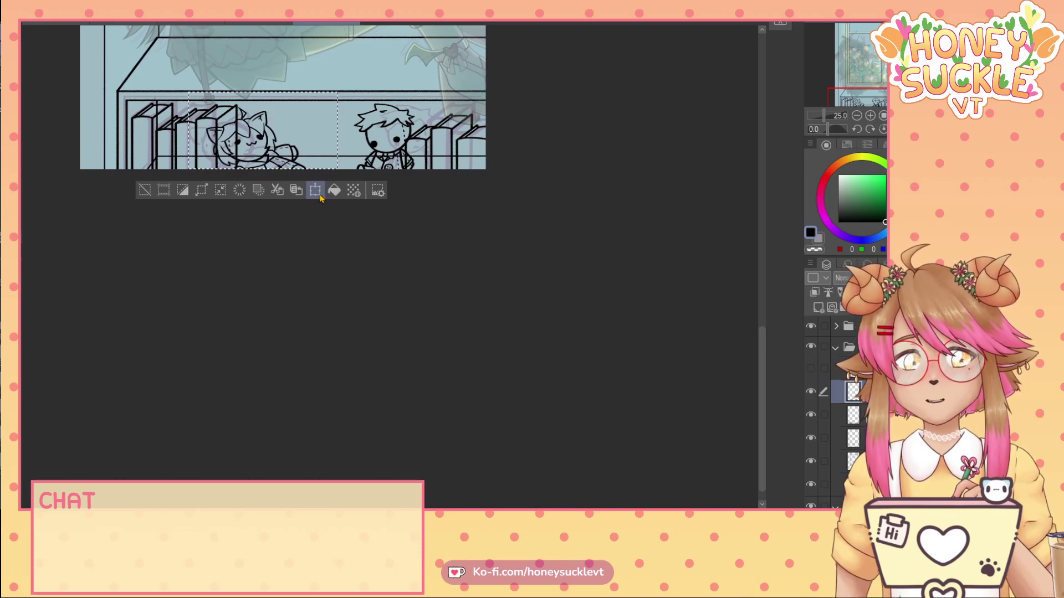
pyautogui.hotkey('ctrl', 'd')
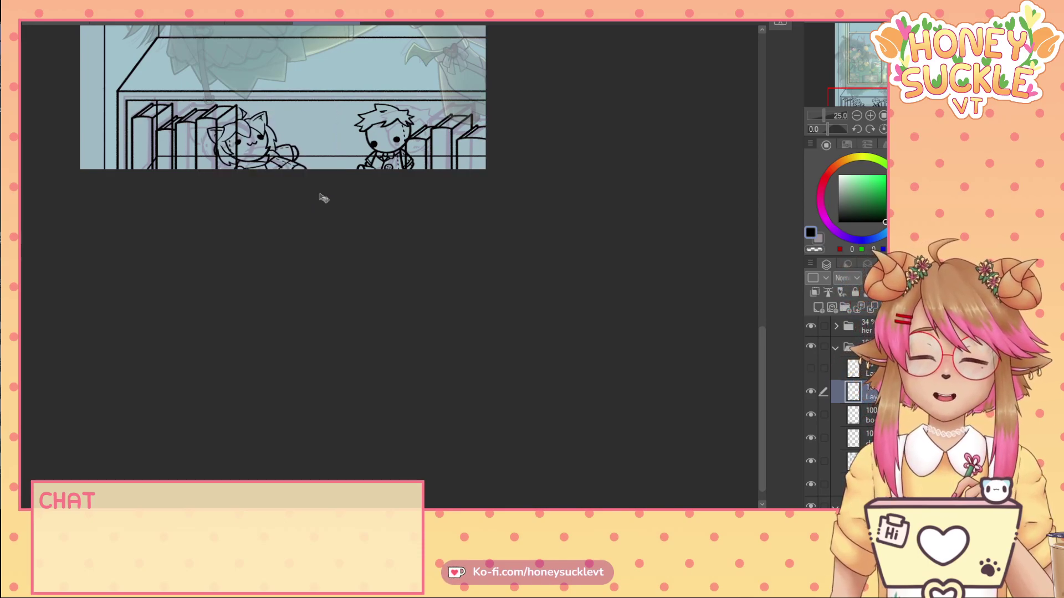
pyautogui.scroll(2, 219, 95)
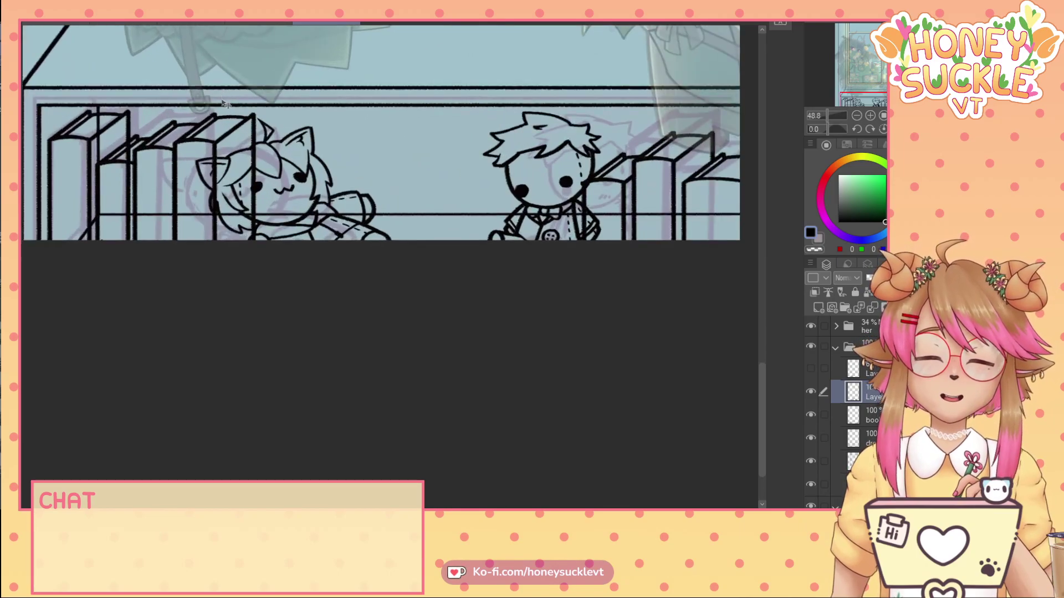
pyautogui.moveTo(160, 108); pyautogui.dragTo(429, 308)
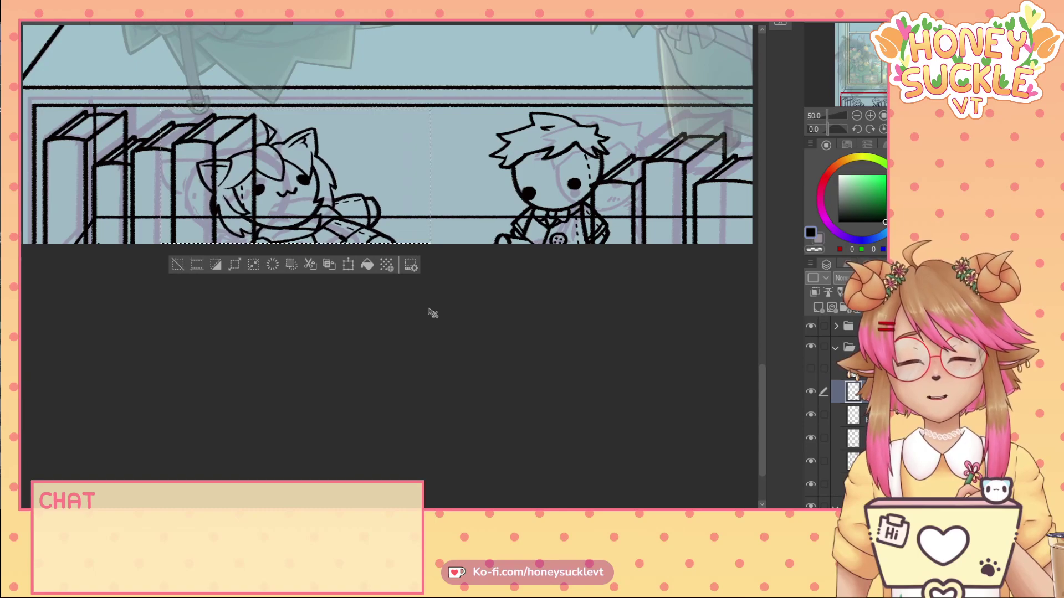
pyautogui.click(178, 265)
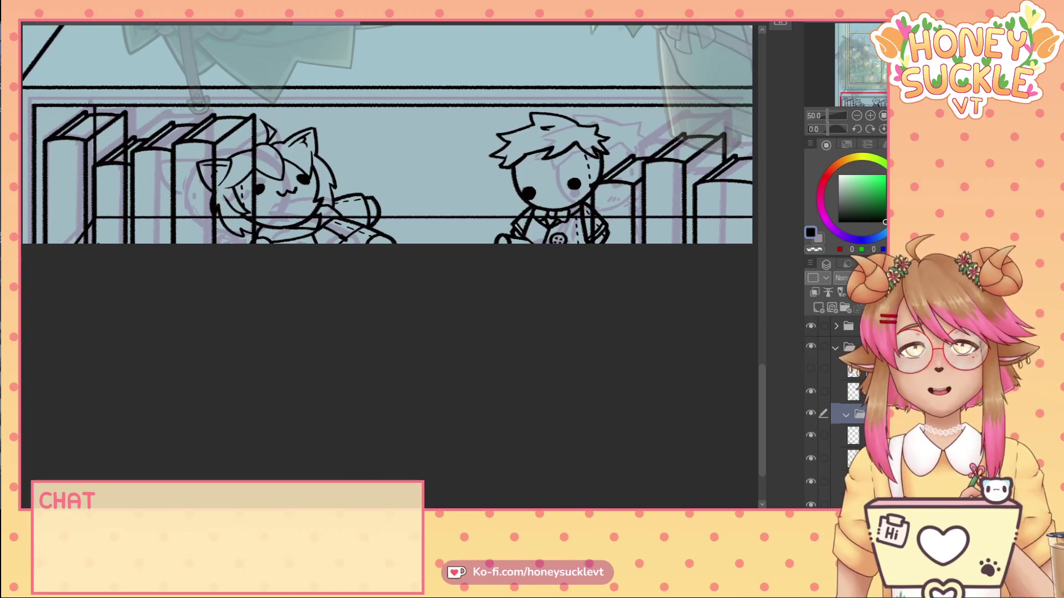
# - Group the two plush layers in a new layer folder above the book layer
pyautogui.moveTo(861, 395); pyautogui.dragTo(862, 418)
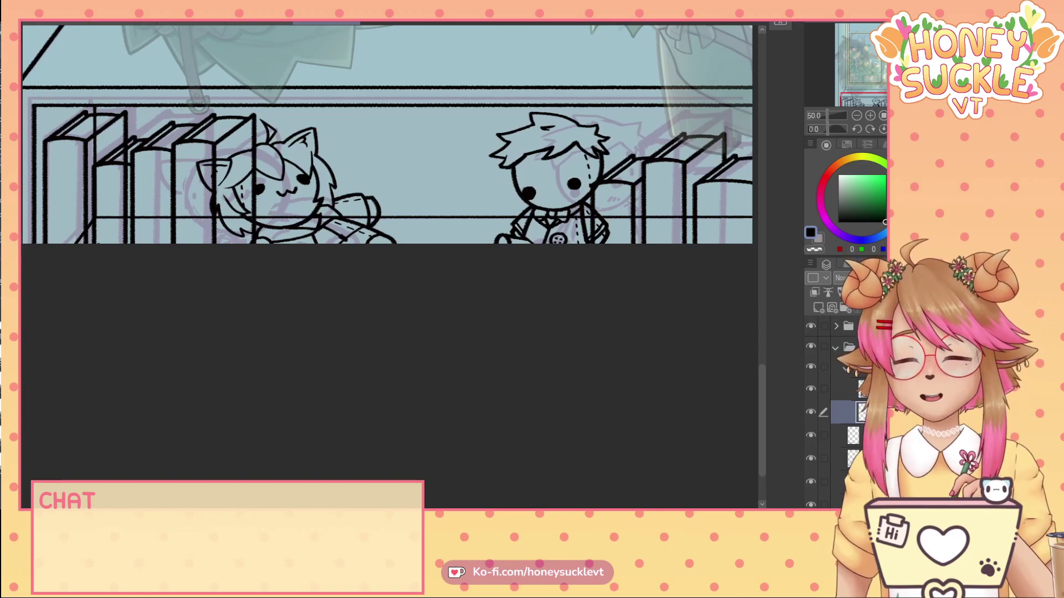
# - Set the opacity of the layer folder holding the winged character to 100%
pyautogui.moveTo(762, 402); pyautogui.dragTo(756, 250)
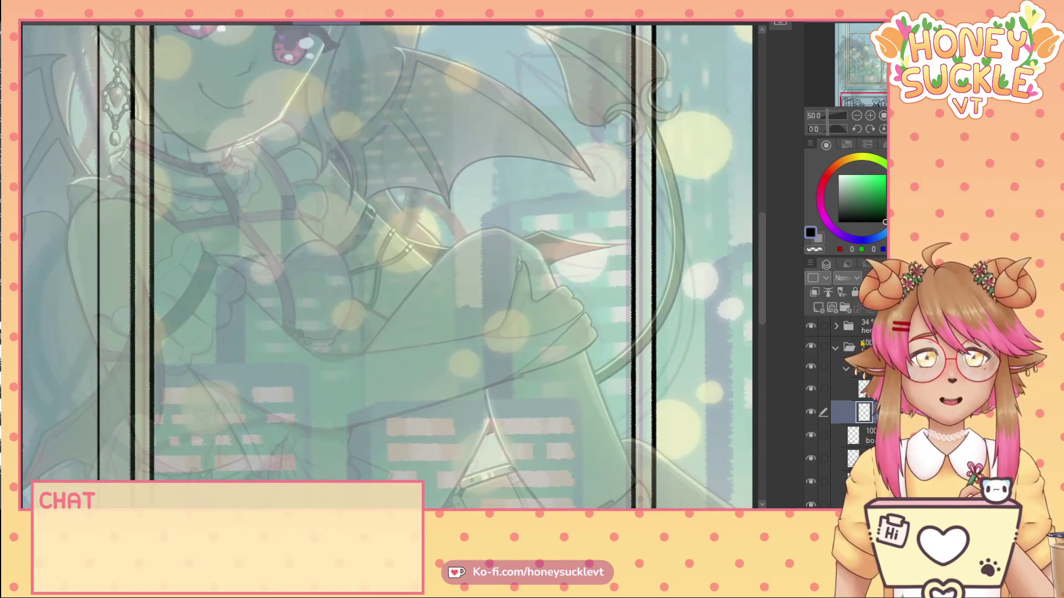
pyautogui.click(864, 328)
pyautogui.moveTo(881, 277); pyautogui.dragTo(914, 278)
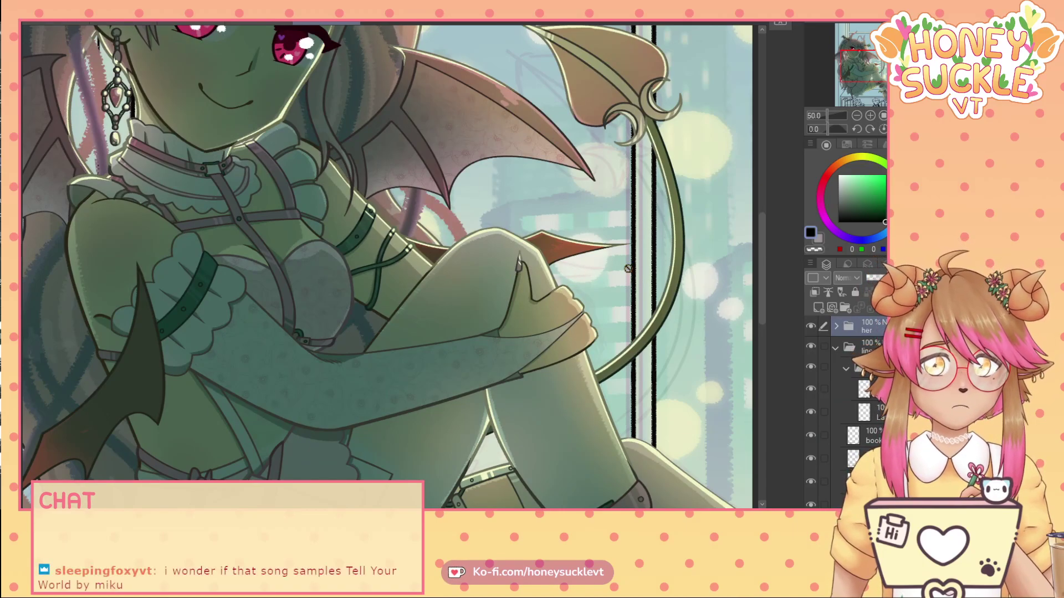
# - Sample the light skin tone from the winged character's hand and paint the cat-eared plush's raised hand with it on the lower plush layer
pyautogui.scroll(10, 568, 299)
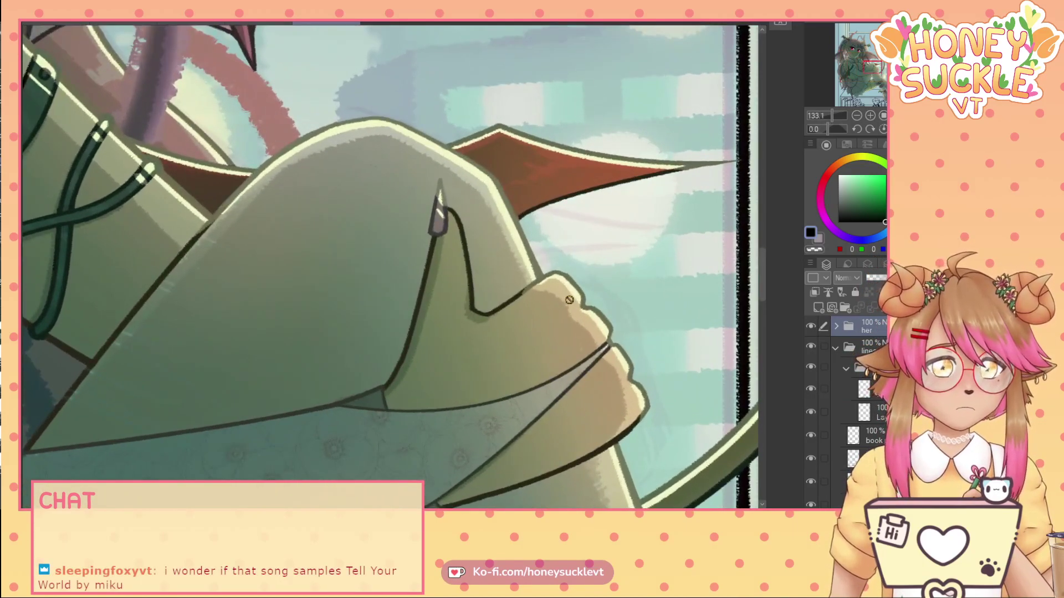
pyautogui.keyDown('alt'); pyautogui.click(570, 300); pyautogui.keyUp('alt')
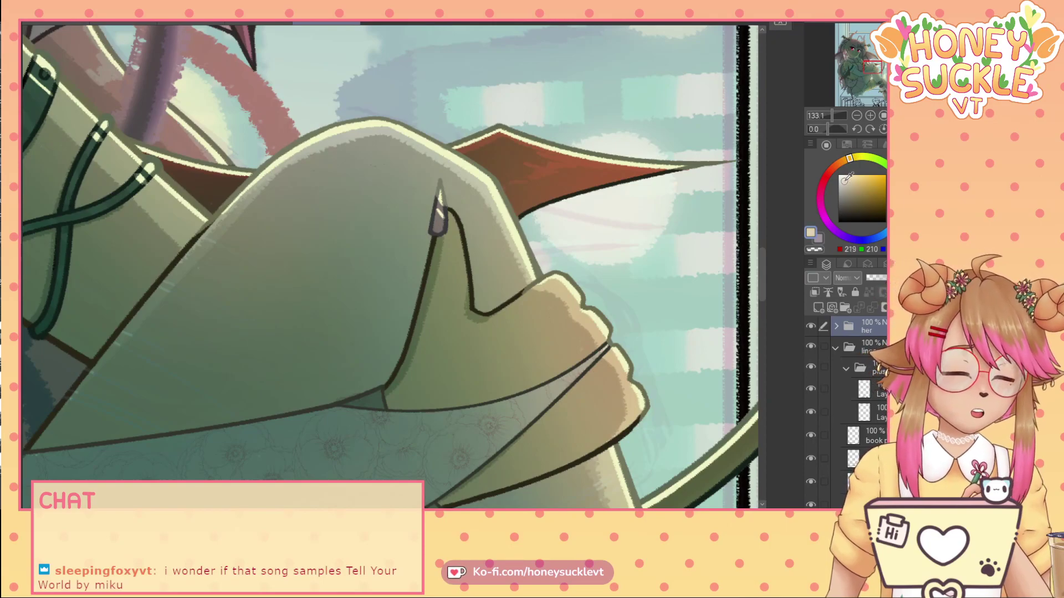
pyautogui.scroll(-4, 341, 368)
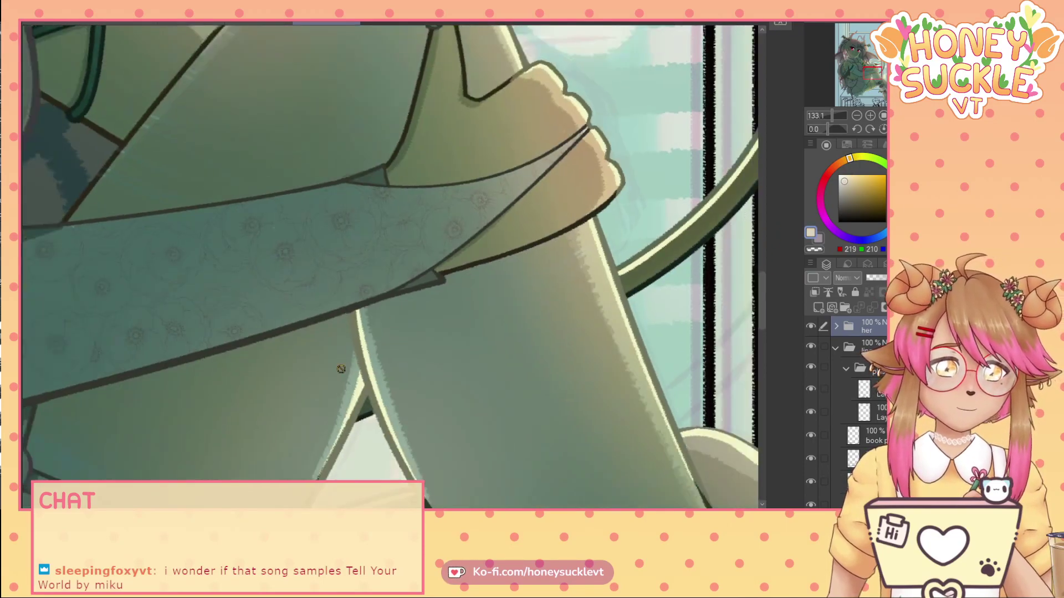
pyautogui.scroll(-13, 342, 382)
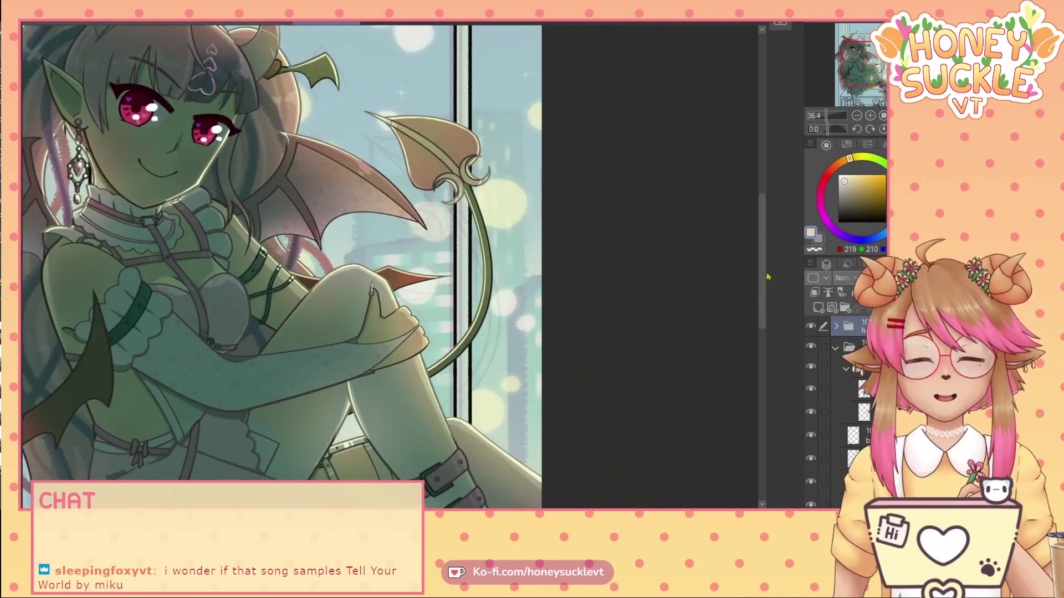
pyautogui.moveTo(763, 297); pyautogui.dragTo(796, 421)
pyautogui.moveTo(532, 510); pyautogui.dragTo(464, 512)
pyautogui.scroll(4, 464, 339)
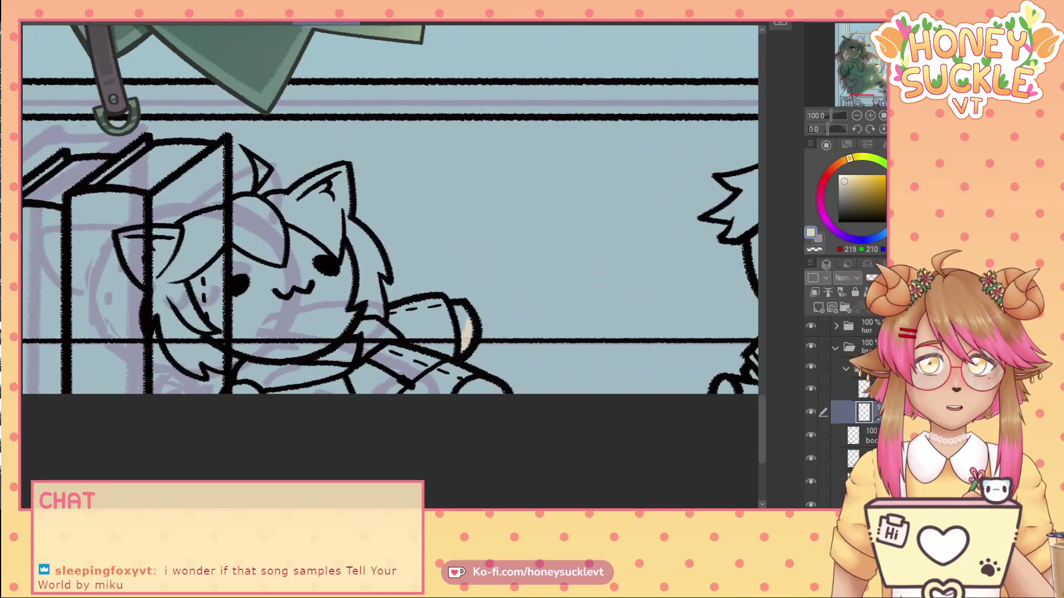
pyautogui.moveTo(469, 342); pyautogui.dragTo(455, 309)
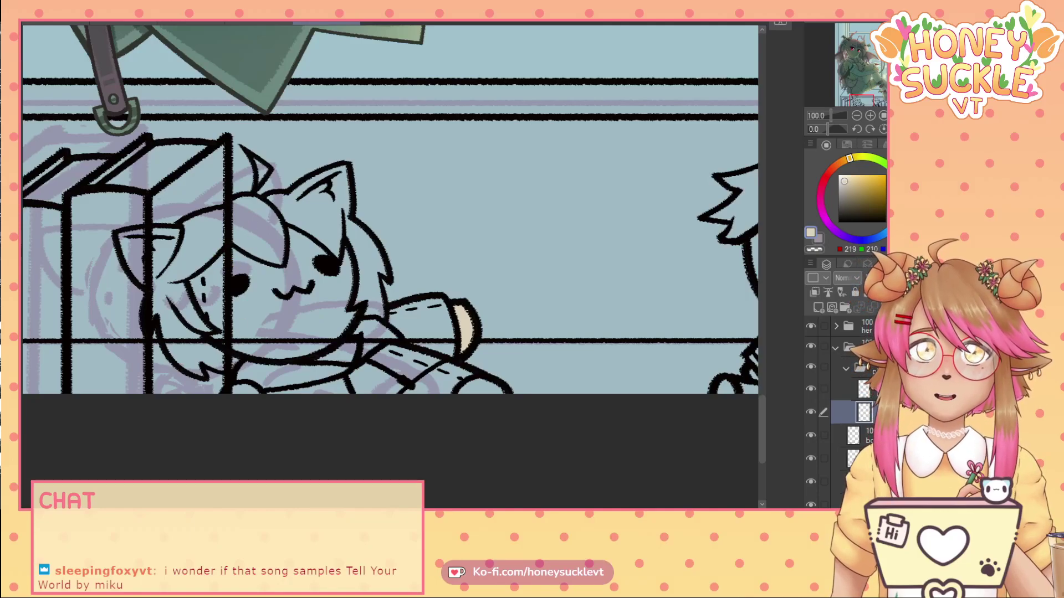
# - Fill the cat-eared plush's face and neck with the same beige skin tone inside the line art
pyautogui.moveTo(226, 293)
pyautogui.mouseDown()
pyautogui.moveTo(228, 272)
pyautogui.moveTo(224, 325)
pyautogui.moveTo(238, 253)
pyautogui.mouseUp()
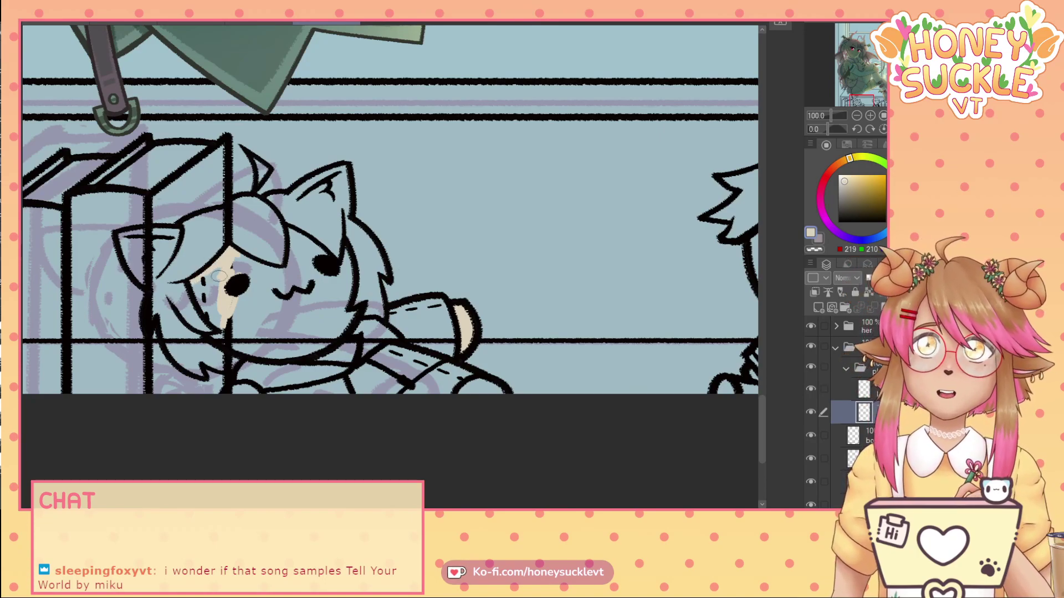
pyautogui.scroll(2, 219, 275)
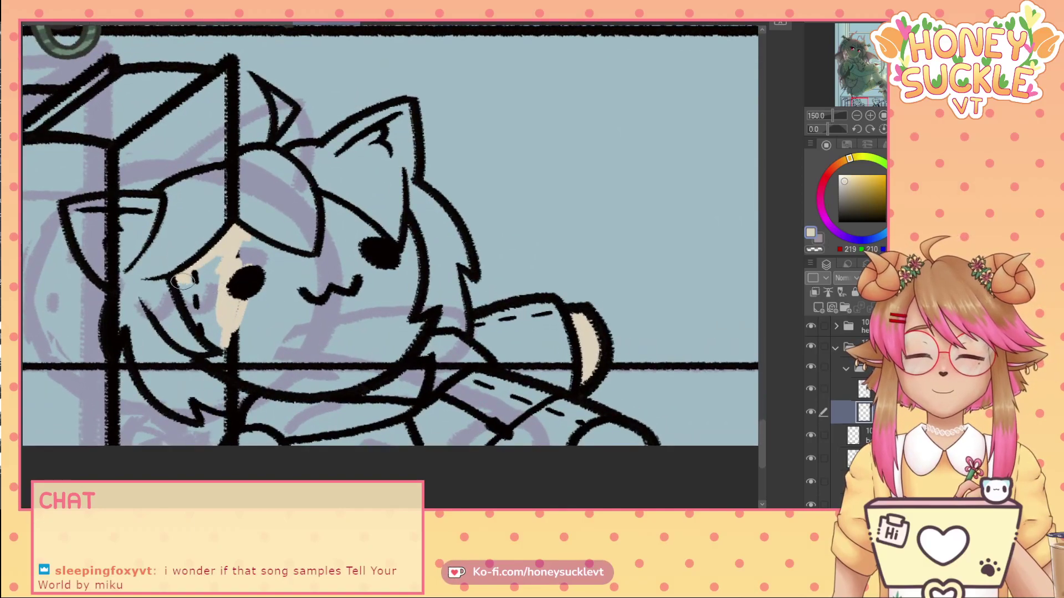
pyautogui.moveTo(183, 282)
pyautogui.mouseDown()
pyautogui.moveTo(234, 344)
pyautogui.moveTo(218, 266)
pyautogui.moveTo(199, 265)
pyautogui.moveTo(198, 281)
pyautogui.moveTo(229, 304)
pyautogui.moveTo(224, 289)
pyautogui.moveTo(242, 286)
pyautogui.moveTo(248, 260)
pyautogui.moveTo(238, 238)
pyautogui.moveTo(324, 269)
pyautogui.moveTo(344, 225)
pyautogui.moveTo(328, 203)
pyautogui.moveTo(325, 257)
pyautogui.moveTo(351, 231)
pyautogui.moveTo(380, 249)
pyautogui.moveTo(354, 223)
pyautogui.moveTo(342, 269)
pyautogui.moveTo(355, 254)
pyautogui.moveTo(397, 279)
pyautogui.moveTo(411, 233)
pyautogui.moveTo(394, 336)
pyautogui.moveTo(405, 312)
pyautogui.moveTo(402, 346)
pyautogui.moveTo(382, 354)
pyautogui.moveTo(367, 311)
pyautogui.moveTo(327, 361)
pyautogui.moveTo(332, 289)
pyautogui.moveTo(298, 335)
pyautogui.moveTo(264, 262)
pyautogui.moveTo(272, 356)
pyautogui.moveTo(286, 295)
pyautogui.mouseUp()
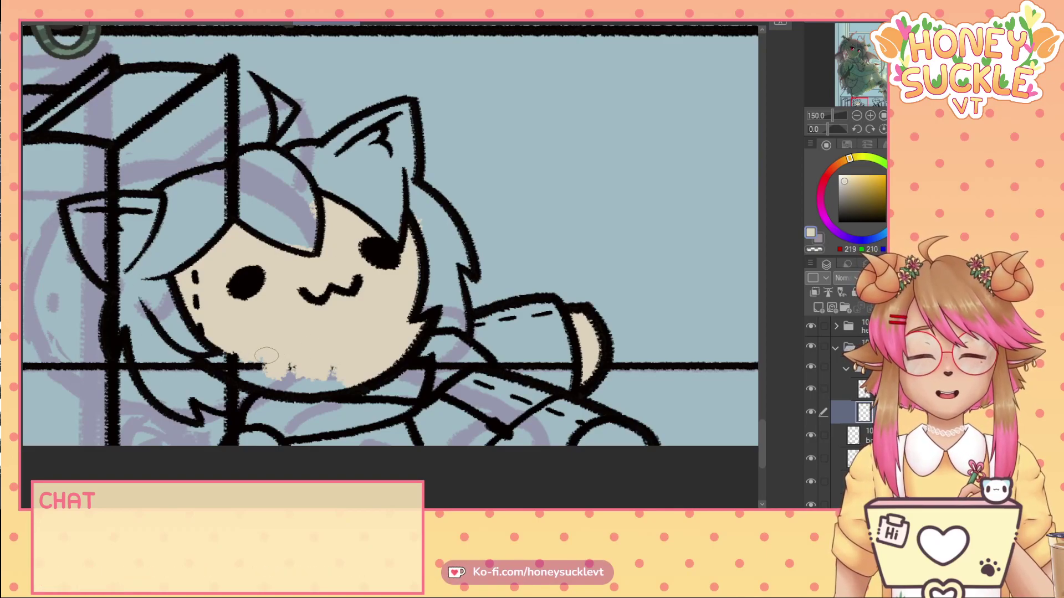
pyautogui.moveTo(266, 356)
pyautogui.mouseDown()
pyautogui.moveTo(223, 358)
pyautogui.moveTo(231, 364)
pyautogui.moveTo(208, 340)
pyautogui.moveTo(265, 386)
pyautogui.moveTo(319, 379)
pyautogui.moveTo(291, 364)
pyautogui.mouseUp()
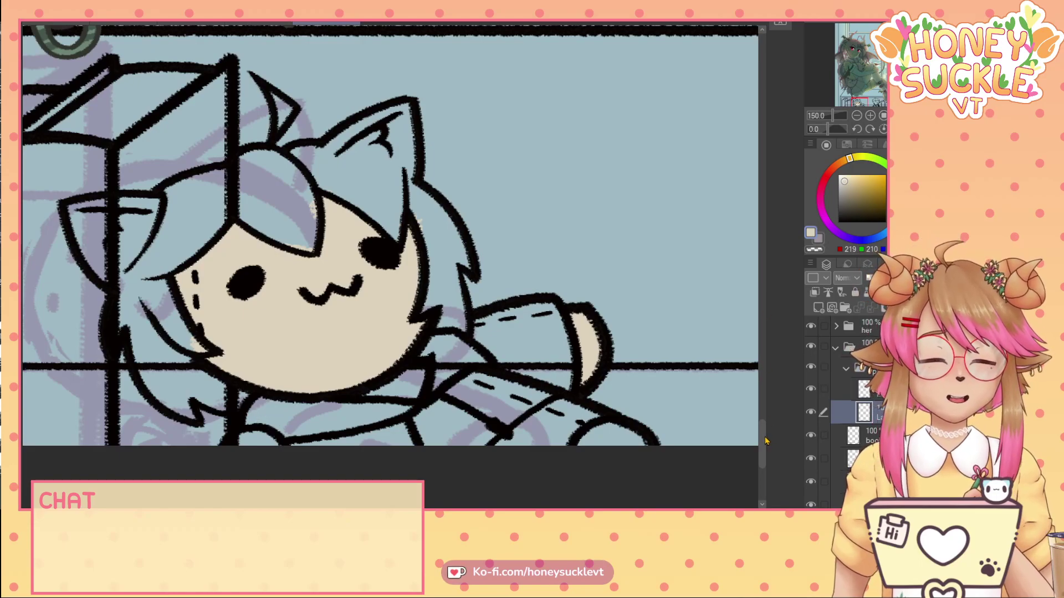
pyautogui.scroll(-2, 766, 440)
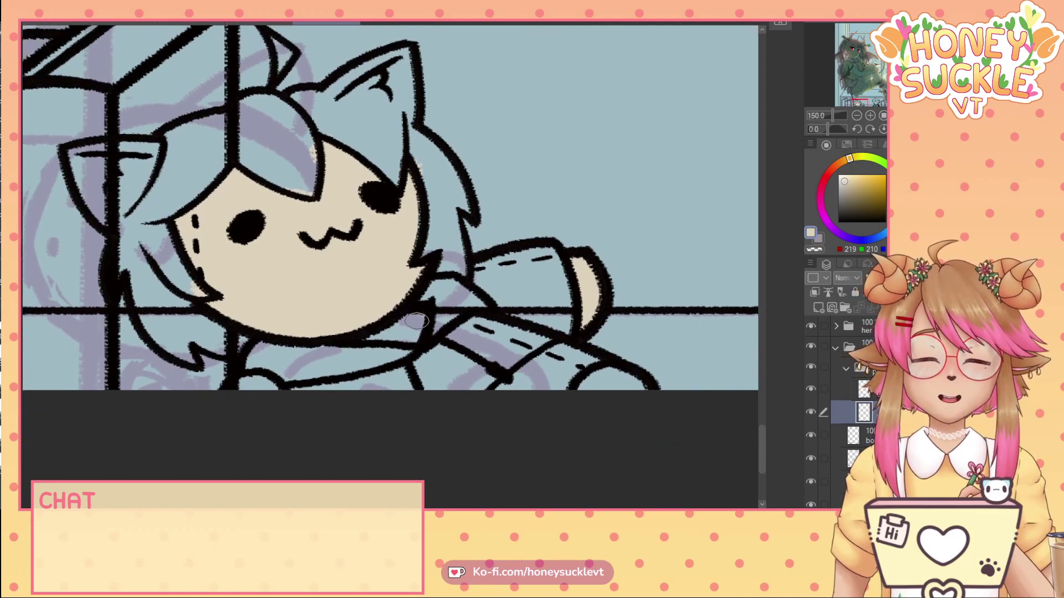
pyautogui.moveTo(417, 321)
pyautogui.mouseDown()
pyautogui.moveTo(364, 336)
pyautogui.moveTo(359, 331)
pyautogui.mouseUp()
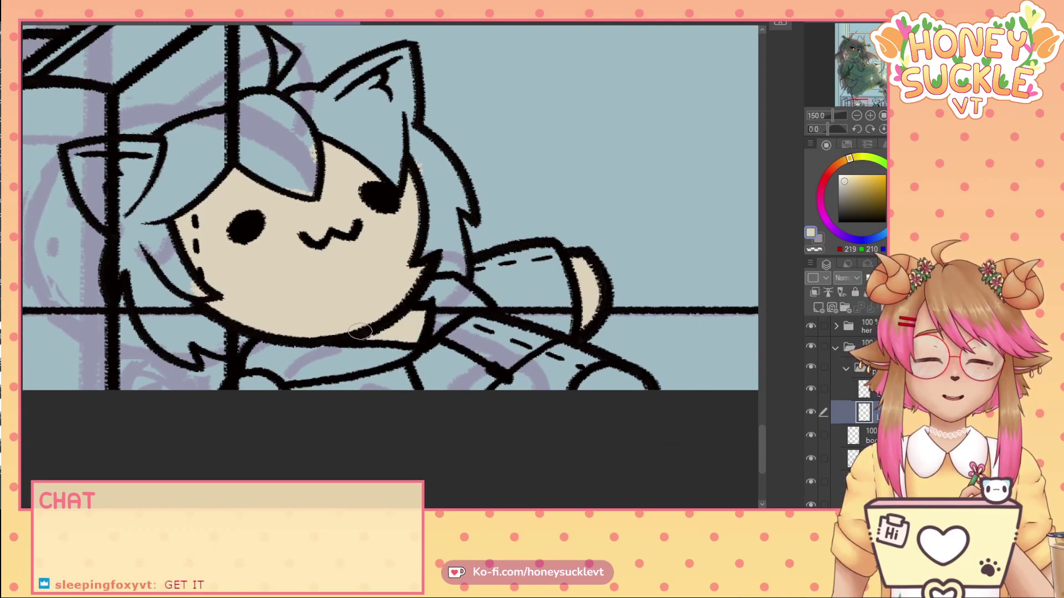
# - Fill the seated short-haired plush's face and both hands with the beige skin tone
pyautogui.scroll(-3, 355, 329)
pyautogui.hscroll(8, 356, 329)
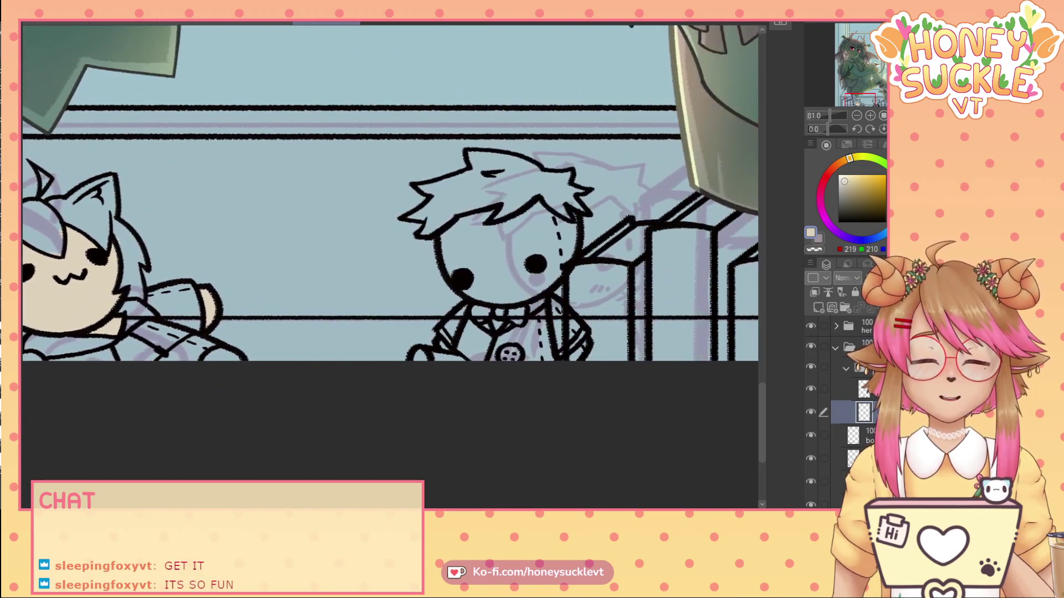
pyautogui.scroll(3, 552, 255)
pyautogui.moveTo(563, 288)
pyautogui.mouseDown()
pyautogui.moveTo(592, 181)
pyautogui.moveTo(595, 215)
pyautogui.moveTo(563, 270)
pyautogui.moveTo(546, 262)
pyautogui.moveTo(569, 223)
pyautogui.moveTo(554, 191)
pyautogui.moveTo(557, 208)
pyautogui.moveTo(498, 219)
pyautogui.moveTo(510, 183)
pyautogui.moveTo(472, 268)
pyautogui.moveTo(504, 270)
pyautogui.moveTo(527, 248)
pyautogui.moveTo(554, 288)
pyautogui.mouseUp()
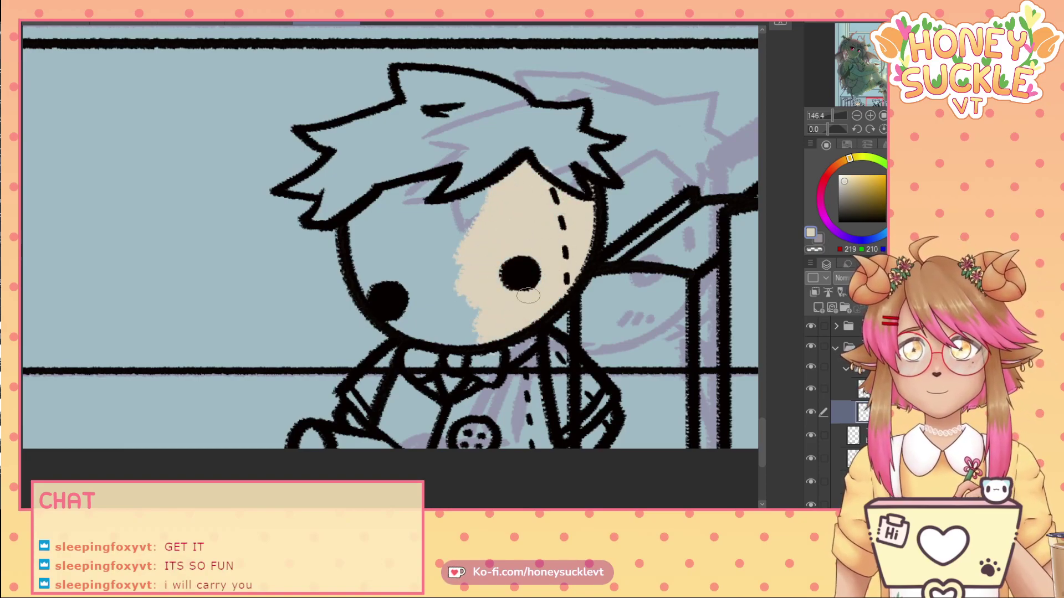
pyautogui.moveTo(311, 441)
pyautogui.mouseDown()
pyautogui.moveTo(352, 426)
pyautogui.moveTo(349, 413)
pyautogui.mouseUp()
pyautogui.moveTo(605, 417); pyautogui.dragTo(580, 443)
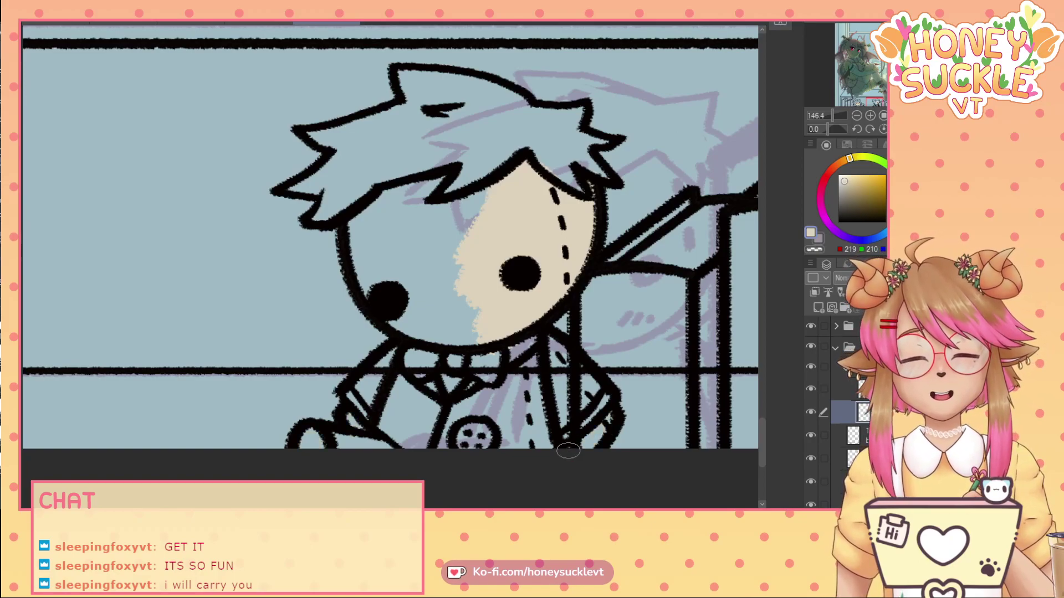
pyautogui.moveTo(355, 424); pyautogui.dragTo(348, 411)
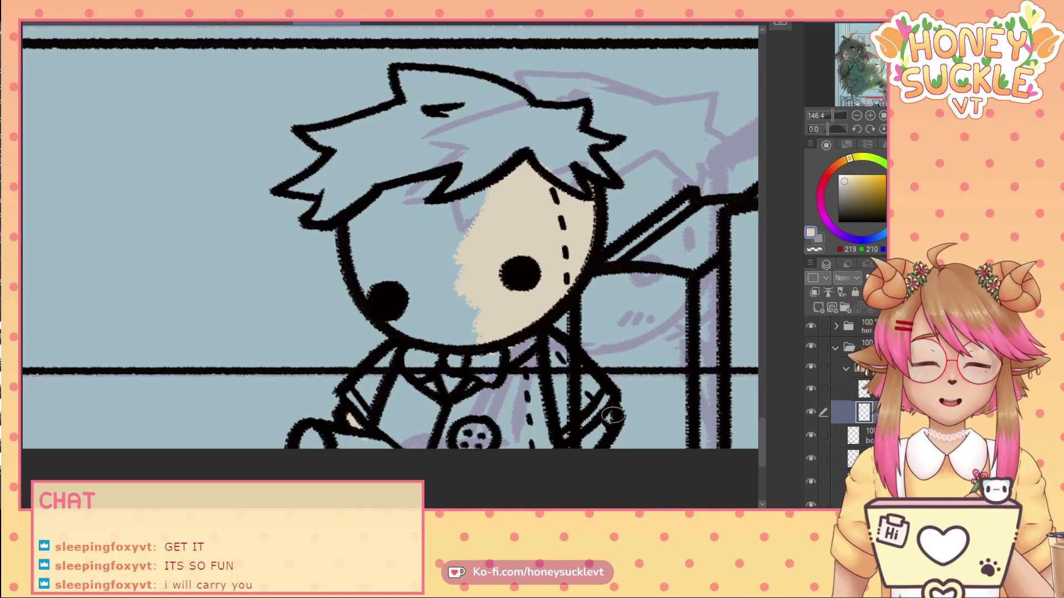
pyautogui.moveTo(614, 416); pyautogui.dragTo(575, 446)
pyautogui.moveTo(506, 253)
pyautogui.mouseDown()
pyautogui.moveTo(473, 331)
pyautogui.moveTo(485, 325)
pyautogui.moveTo(467, 334)
pyautogui.moveTo(460, 215)
pyautogui.moveTo(429, 179)
pyautogui.moveTo(392, 213)
pyautogui.moveTo(399, 165)
pyautogui.moveTo(408, 219)
pyautogui.moveTo(430, 202)
pyautogui.moveTo(395, 197)
pyautogui.moveTo(376, 225)
pyautogui.moveTo(372, 215)
pyautogui.moveTo(366, 224)
pyautogui.moveTo(370, 207)
pyautogui.moveTo(363, 241)
pyautogui.moveTo(351, 233)
pyautogui.moveTo(370, 270)
pyautogui.moveTo(351, 219)
pyautogui.moveTo(347, 239)
pyautogui.moveTo(395, 326)
pyautogui.moveTo(452, 334)
pyautogui.moveTo(481, 222)
pyautogui.moveTo(446, 299)
pyautogui.moveTo(430, 300)
pyautogui.moveTo(427, 208)
pyautogui.moveTo(377, 288)
pyautogui.moveTo(382, 218)
pyautogui.moveTo(382, 253)
pyautogui.mouseUp()
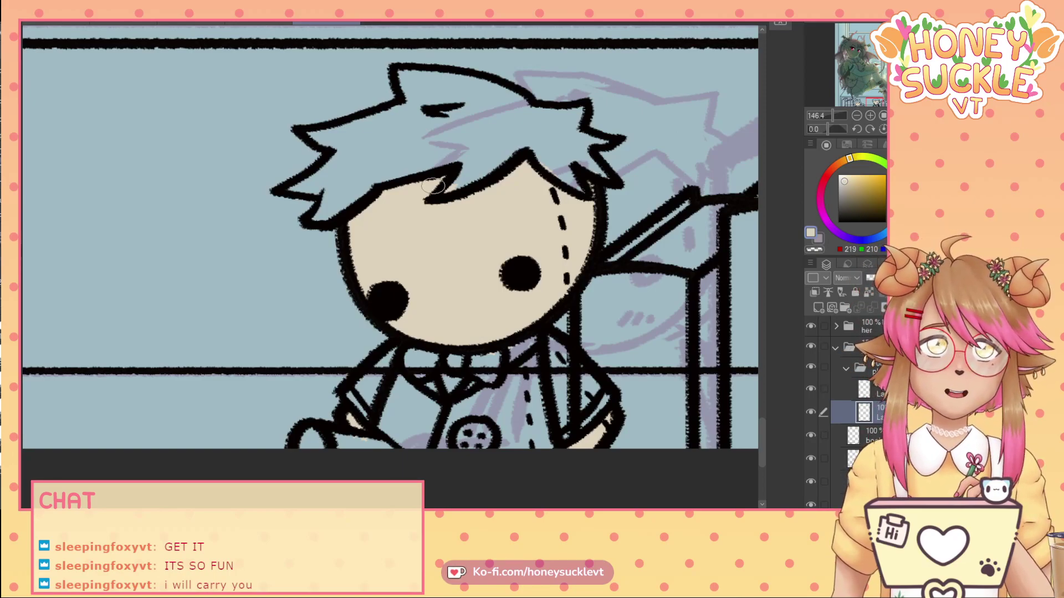
# - Switch to the reference portrait of the man with the microphone and sample the dark brown of his hair
pyautogui.scroll(-3, 254, 290)
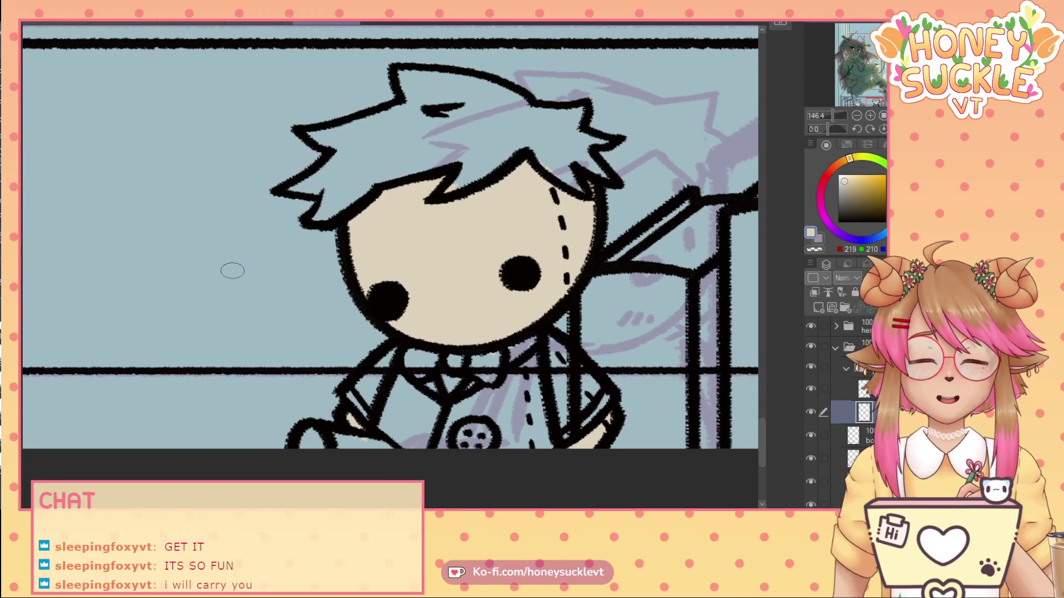
pyautogui.scroll(-2, 230, 268)
pyautogui.scroll(-2, 243, 271)
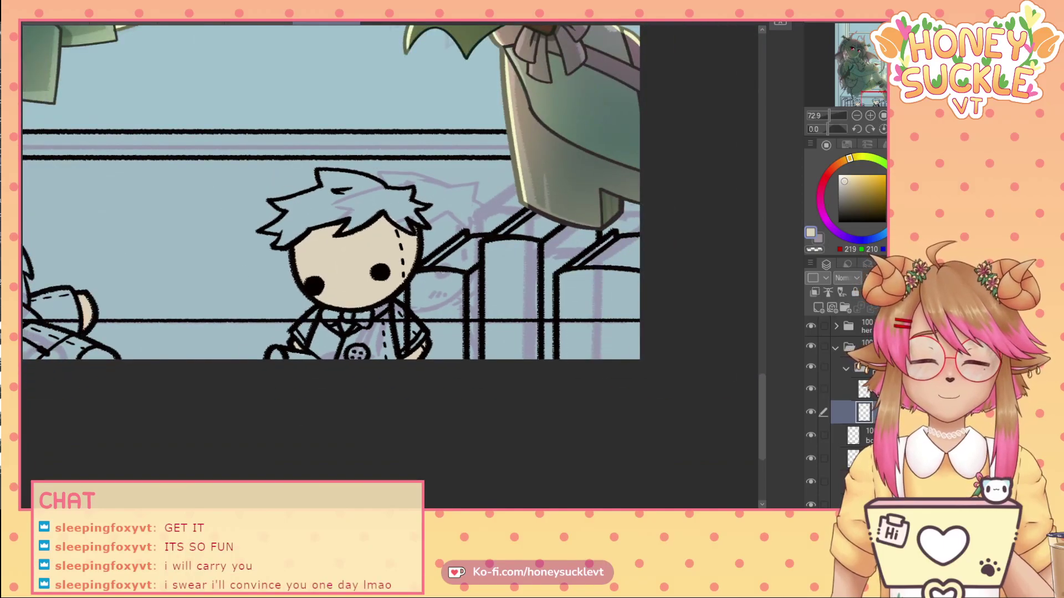
pyautogui.moveTo(523, 512); pyautogui.dragTo(446, 512)
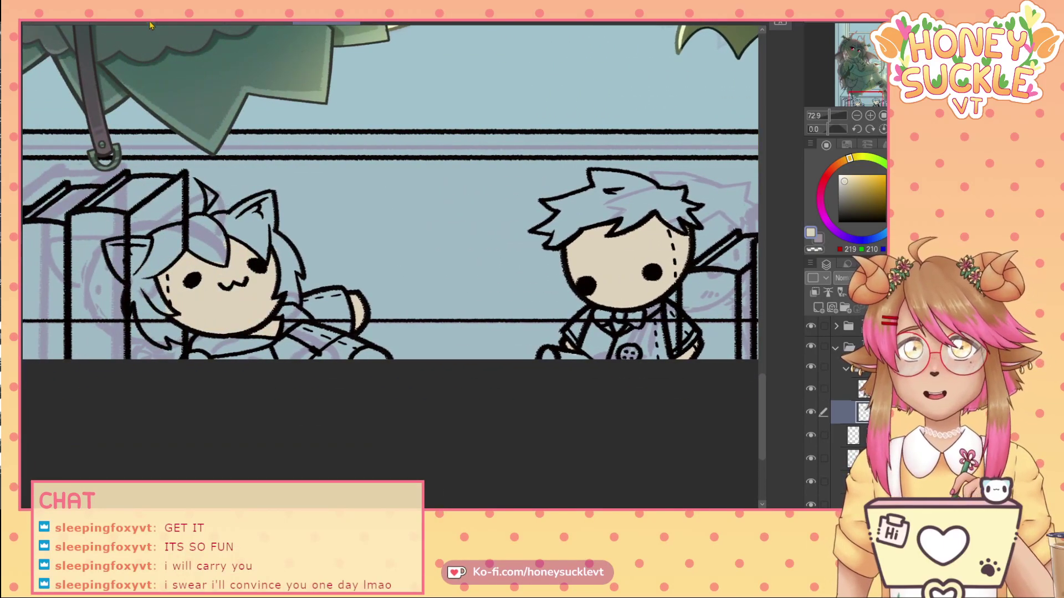
pyautogui.click(256, 24)
pyautogui.click(179, 26)
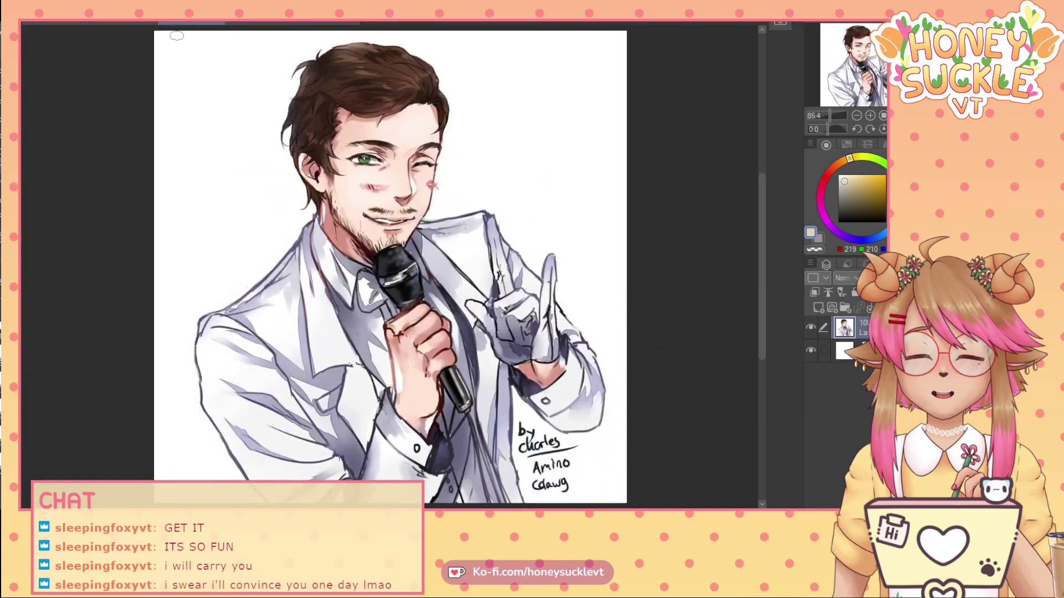
pyautogui.keyDown('alt'); pyautogui.click(386, 73); pyautogui.keyUp('alt')
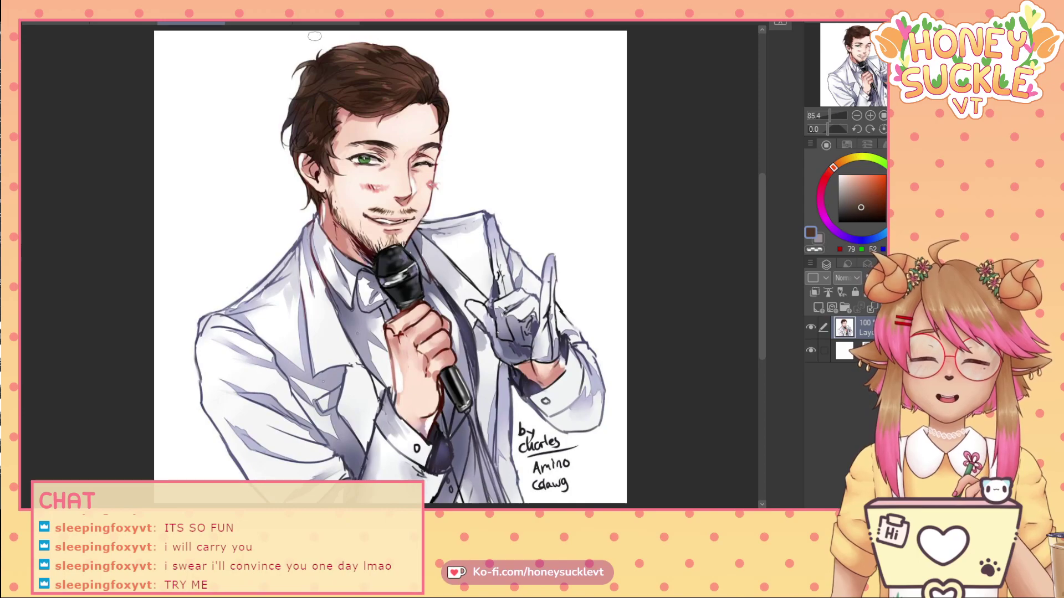
# - Return to the window-seat illustration, fill the short-haired plush's hair with the sampled brown, and sample the beige of its face
pyautogui.click(322, 24)
pyautogui.scroll(8, 658, 221)
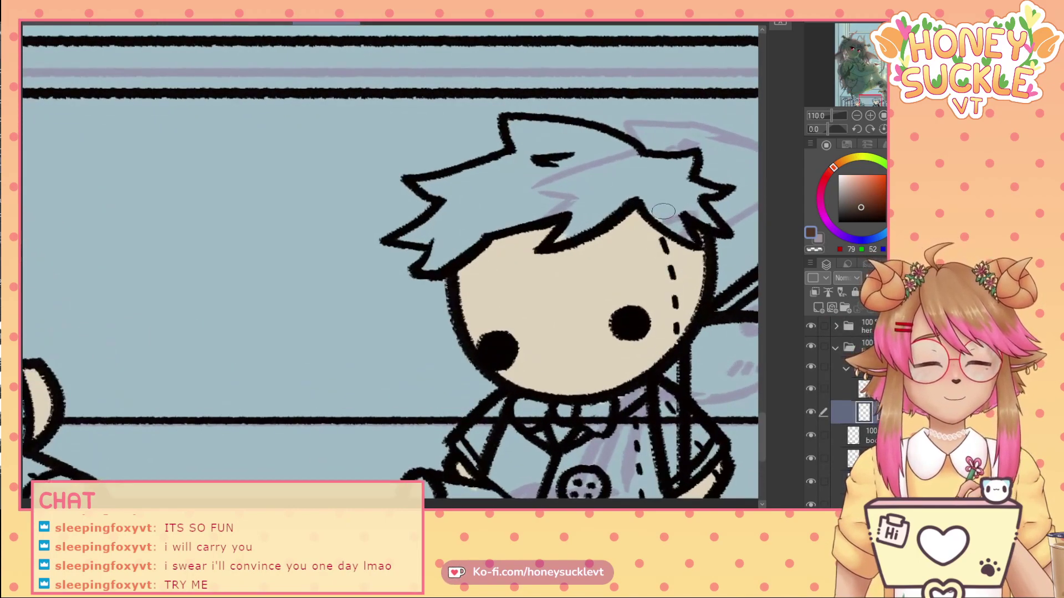
pyautogui.moveTo(663, 211)
pyautogui.mouseDown()
pyautogui.moveTo(687, 235)
pyautogui.moveTo(665, 204)
pyautogui.moveTo(681, 198)
pyautogui.moveTo(713, 221)
pyautogui.moveTo(694, 190)
pyautogui.moveTo(704, 188)
pyautogui.moveTo(609, 146)
pyautogui.moveTo(667, 166)
pyautogui.moveTo(665, 197)
pyautogui.moveTo(634, 164)
pyautogui.moveTo(682, 175)
pyautogui.moveTo(665, 165)
pyautogui.moveTo(689, 158)
pyautogui.moveTo(668, 190)
pyautogui.moveTo(647, 155)
pyautogui.moveTo(620, 197)
pyautogui.moveTo(590, 211)
pyautogui.moveTo(595, 203)
pyautogui.moveTo(552, 245)
pyautogui.moveTo(605, 204)
pyautogui.moveTo(505, 208)
pyautogui.moveTo(542, 203)
pyautogui.moveTo(439, 233)
pyautogui.moveTo(433, 250)
pyautogui.moveTo(446, 260)
pyautogui.moveTo(469, 230)
pyautogui.moveTo(440, 244)
pyautogui.moveTo(397, 241)
pyautogui.moveTo(442, 204)
pyautogui.moveTo(451, 234)
pyautogui.moveTo(501, 211)
pyautogui.moveTo(445, 173)
pyautogui.moveTo(439, 187)
pyautogui.moveTo(540, 155)
pyautogui.moveTo(559, 177)
pyautogui.moveTo(620, 158)
pyautogui.moveTo(498, 160)
pyautogui.moveTo(515, 130)
pyautogui.moveTo(508, 121)
pyautogui.moveTo(560, 125)
pyautogui.moveTo(626, 150)
pyautogui.moveTo(553, 133)
pyautogui.mouseUp()
pyautogui.keyDown('alt'); pyautogui.click(541, 328); pyautogui.keyUp('alt')
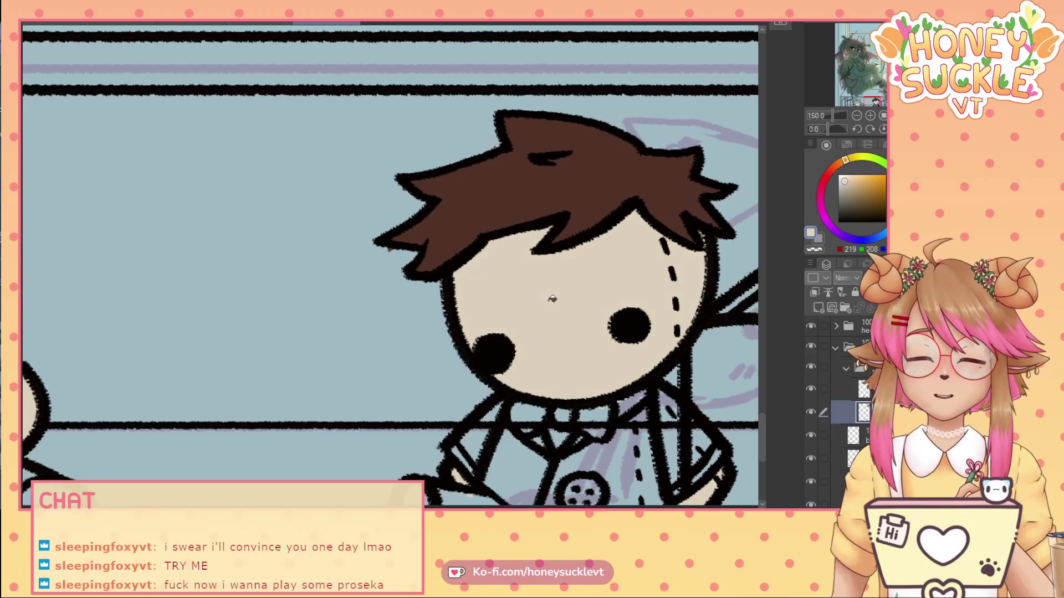
# - Pick a pale pink from another open image, deepen it to red 242, green 185, and paint the cat-eared plush's left side lock
pyautogui.scroll(-3, 219, 356)
pyautogui.hscroll(-6, 390, 233)
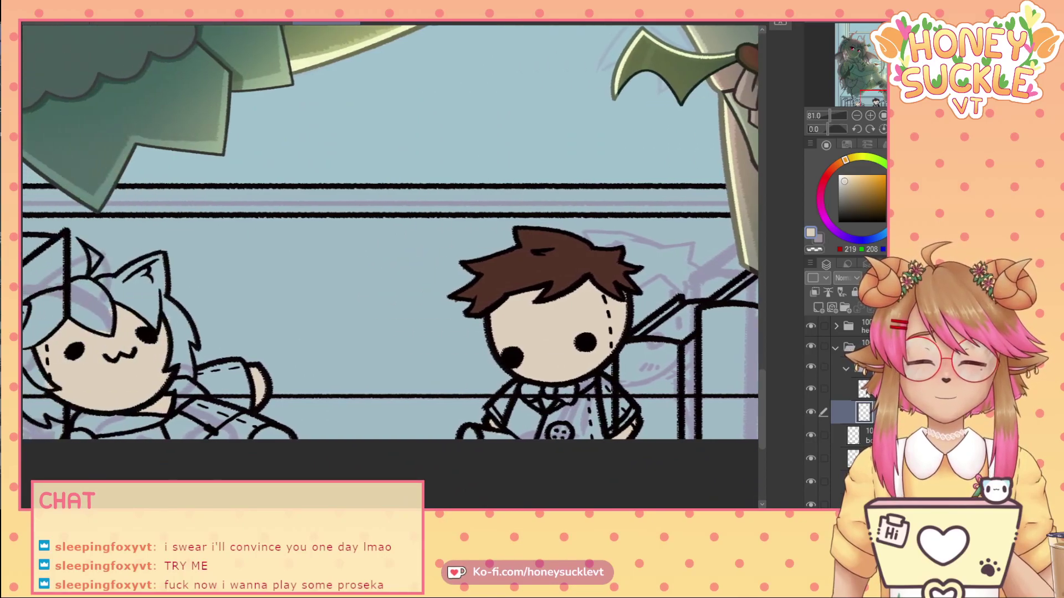
pyautogui.click(247, 25)
pyautogui.click(300, 23)
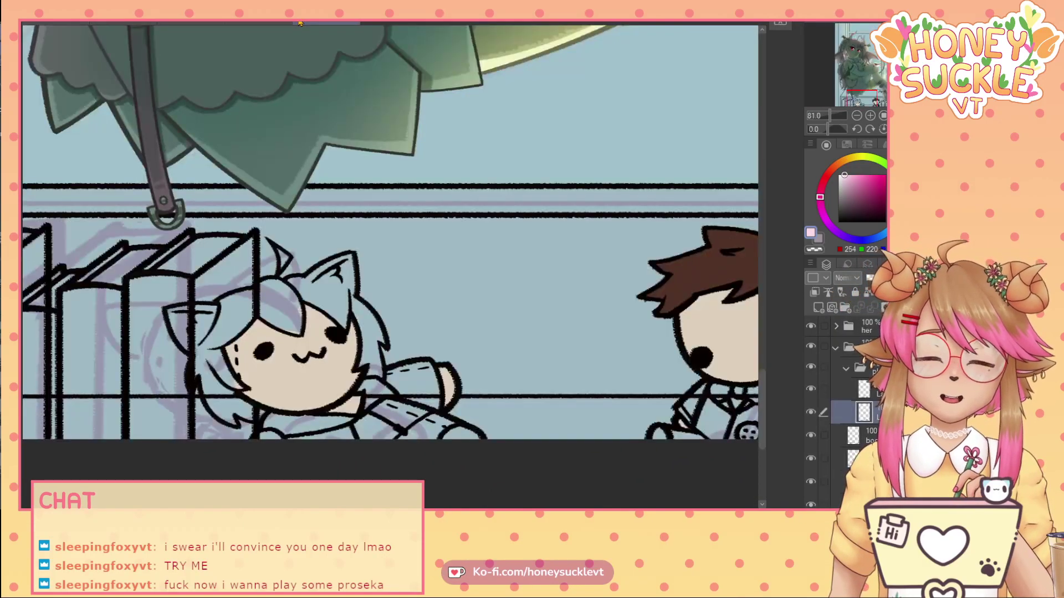
pyautogui.moveTo(225, 402)
pyautogui.mouseDown()
pyautogui.moveTo(216, 381)
pyautogui.moveTo(228, 382)
pyautogui.moveTo(219, 350)
pyautogui.mouseUp()
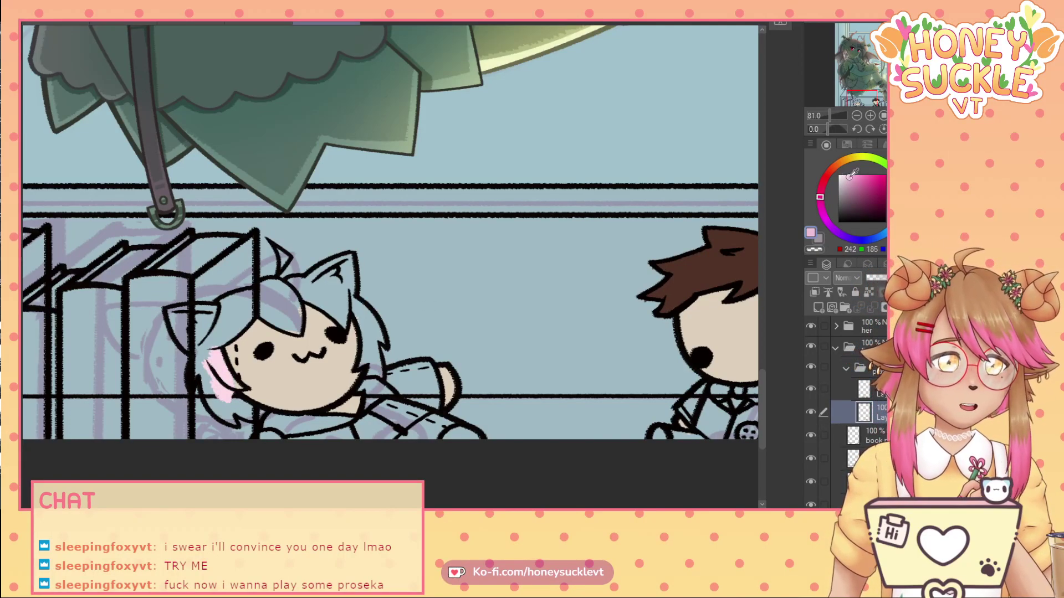
pyautogui.moveTo(205, 392)
pyautogui.mouseDown()
pyautogui.moveTo(219, 355)
pyautogui.moveTo(223, 376)
pyautogui.mouseUp()
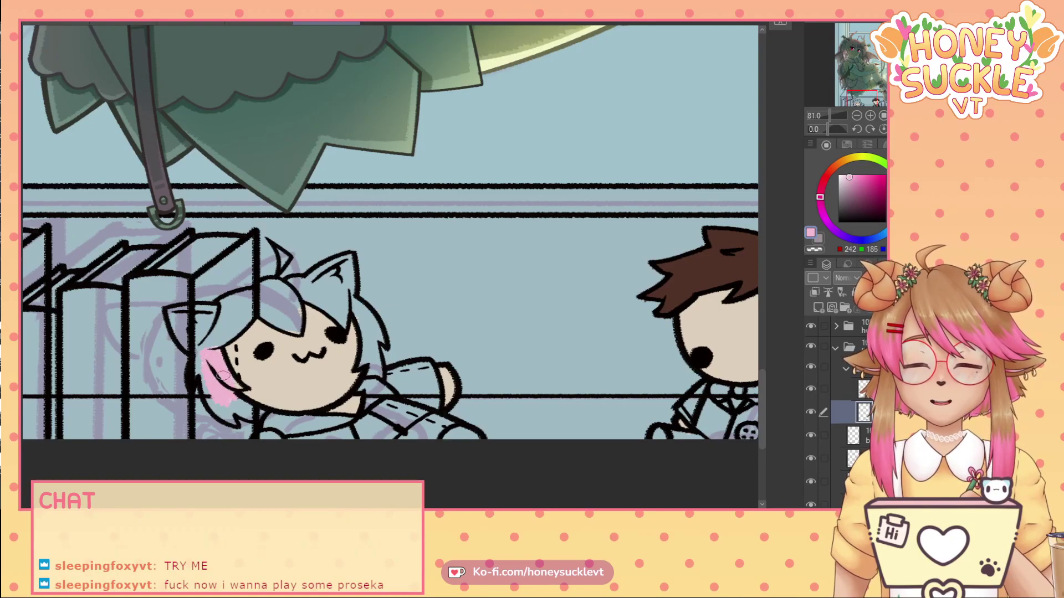
# - Fill the cat-eared plush's fringe, left ear and the rest of its left-side hair with the pink
pyautogui.scroll(5, 208, 359)
pyautogui.moveTo(318, 323)
pyautogui.mouseDown()
pyautogui.moveTo(299, 272)
pyautogui.moveTo(266, 249)
pyautogui.moveTo(284, 256)
pyautogui.moveTo(254, 258)
pyautogui.moveTo(243, 296)
pyautogui.moveTo(275, 311)
pyautogui.mouseUp()
pyautogui.moveTo(318, 332); pyautogui.dragTo(294, 280)
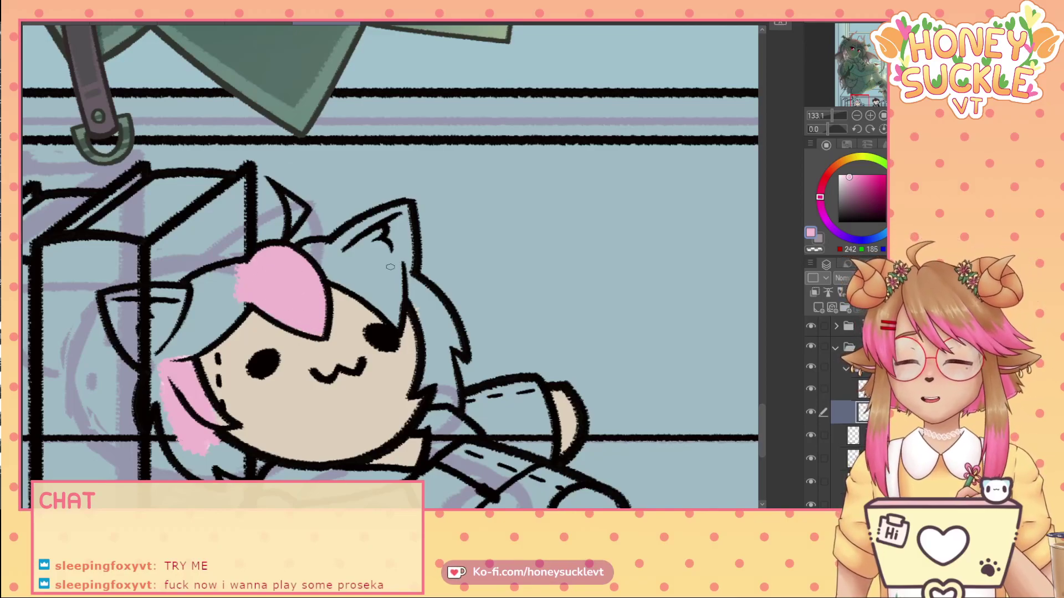
pyautogui.moveTo(216, 331); pyautogui.dragTo(243, 307)
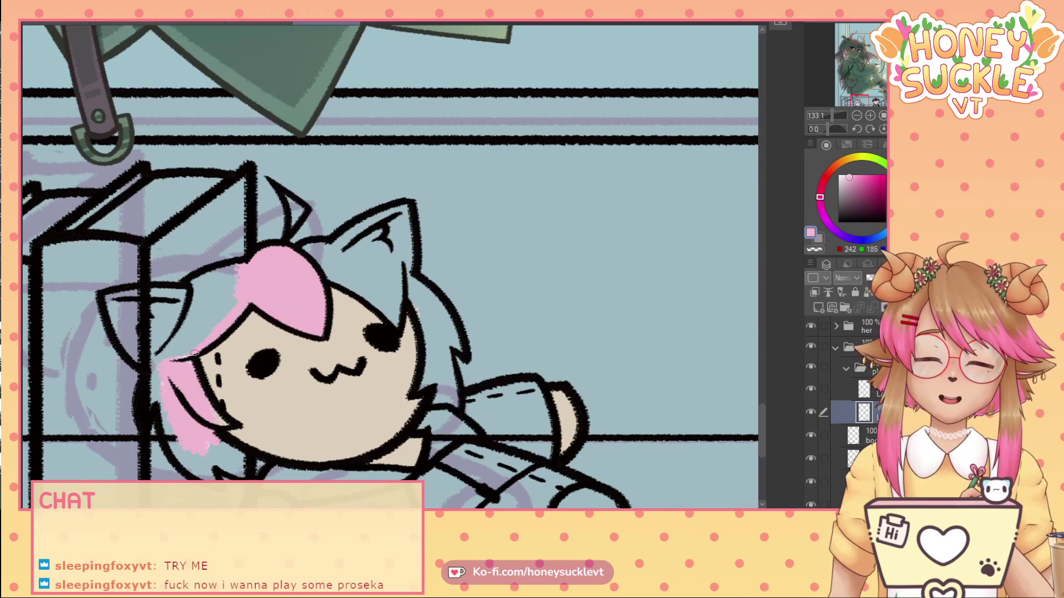
pyautogui.moveTo(166, 354)
pyautogui.mouseDown()
pyautogui.moveTo(153, 333)
pyautogui.moveTo(134, 344)
pyautogui.moveTo(175, 311)
pyautogui.moveTo(157, 296)
pyautogui.moveTo(200, 295)
pyautogui.moveTo(178, 320)
pyautogui.moveTo(188, 357)
pyautogui.moveTo(220, 277)
pyautogui.moveTo(196, 281)
pyautogui.moveTo(192, 292)
pyautogui.moveTo(217, 291)
pyautogui.moveTo(197, 339)
pyautogui.mouseUp()
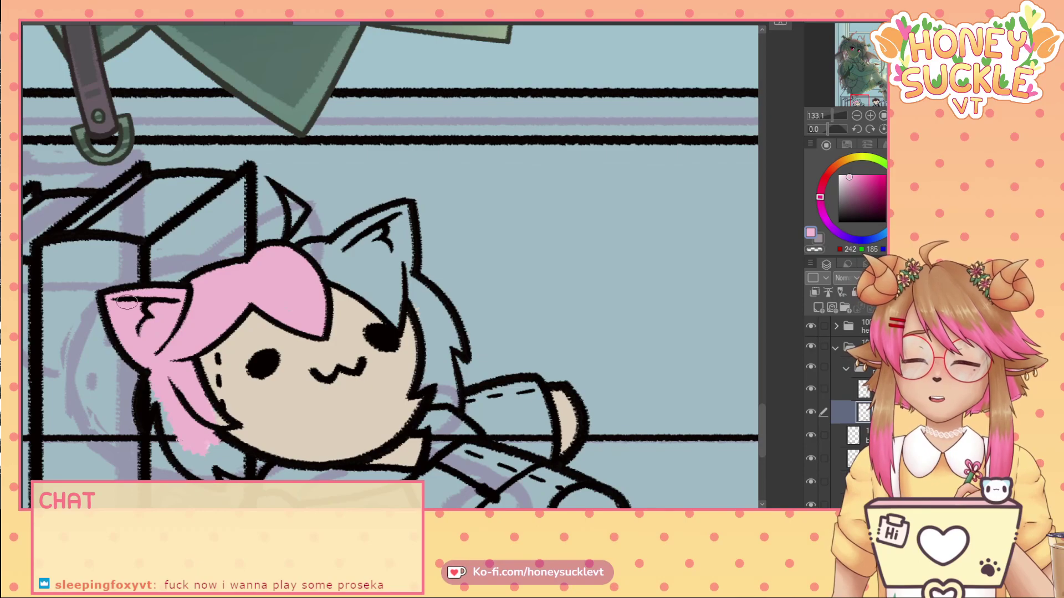
pyautogui.moveTo(157, 394)
pyautogui.mouseDown()
pyautogui.moveTo(138, 422)
pyautogui.moveTo(151, 384)
pyautogui.moveTo(183, 442)
pyautogui.moveTo(181, 399)
pyautogui.moveTo(203, 469)
pyautogui.moveTo(185, 457)
pyautogui.moveTo(188, 465)
pyautogui.moveTo(203, 455)
pyautogui.moveTo(206, 408)
pyautogui.moveTo(225, 425)
pyautogui.moveTo(205, 436)
pyautogui.moveTo(255, 468)
pyautogui.moveTo(220, 463)
pyautogui.mouseUp()
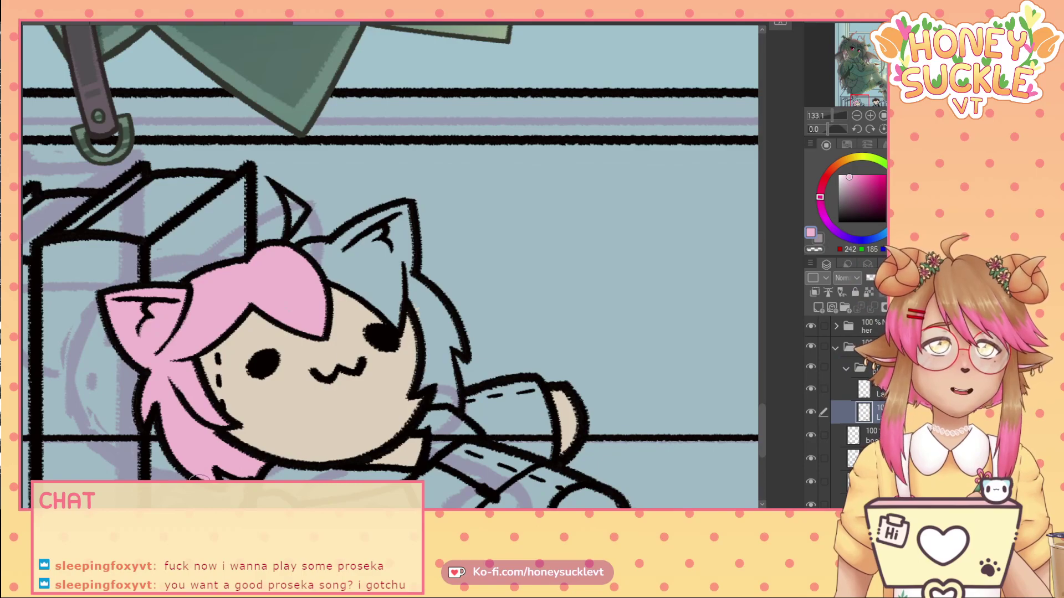
# - Fill the cat-eared plush's right ear, the hair beneath it and the right side lock with the same pink
pyautogui.moveTo(382, 189)
pyautogui.mouseDown()
pyautogui.moveTo(401, 292)
pyautogui.moveTo(392, 232)
pyautogui.moveTo(404, 237)
pyautogui.moveTo(404, 207)
pyautogui.moveTo(389, 205)
pyautogui.moveTo(337, 247)
pyautogui.moveTo(358, 235)
pyautogui.moveTo(302, 251)
pyautogui.moveTo(349, 235)
pyautogui.moveTo(346, 278)
pyautogui.moveTo(328, 259)
pyautogui.moveTo(382, 257)
pyautogui.moveTo(379, 232)
pyautogui.moveTo(346, 269)
pyautogui.mouseUp()
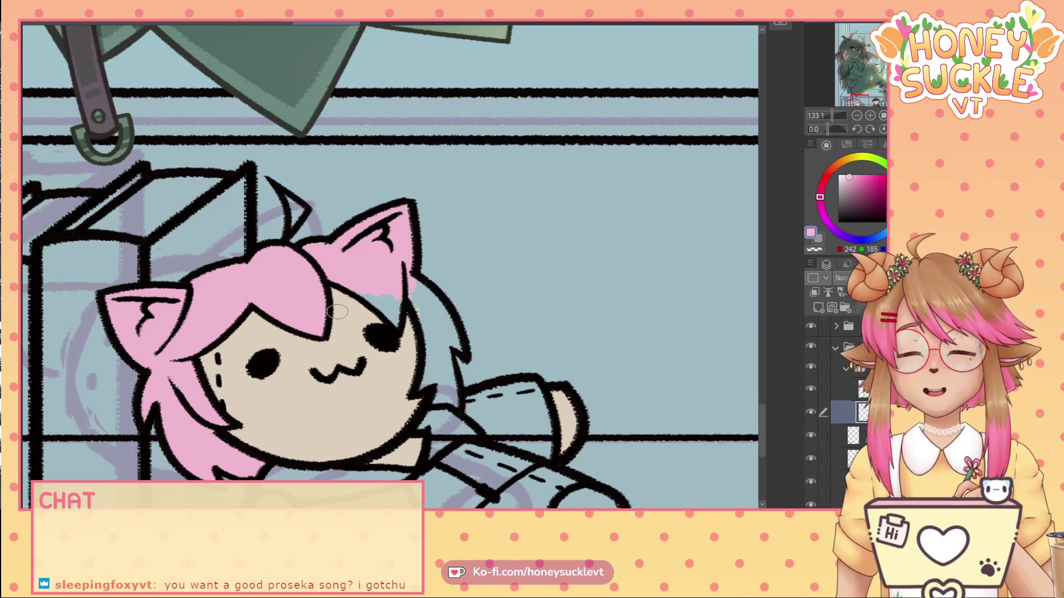
pyautogui.moveTo(351, 282)
pyautogui.mouseDown()
pyautogui.moveTo(393, 321)
pyautogui.moveTo(370, 294)
pyautogui.moveTo(382, 304)
pyautogui.moveTo(389, 291)
pyautogui.moveTo(392, 316)
pyautogui.moveTo(379, 275)
pyautogui.moveTo(418, 296)
pyautogui.moveTo(430, 332)
pyautogui.moveTo(413, 283)
pyautogui.moveTo(425, 301)
pyautogui.mouseUp()
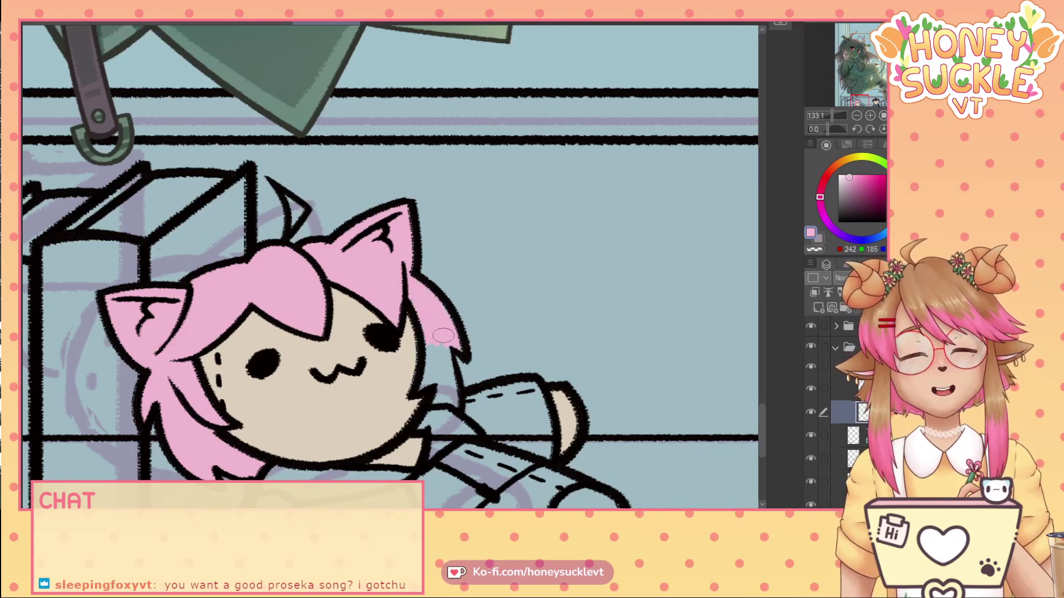
pyautogui.moveTo(417, 333)
pyautogui.mouseDown()
pyautogui.moveTo(430, 350)
pyautogui.moveTo(418, 388)
pyautogui.moveTo(433, 369)
pyautogui.moveTo(432, 400)
pyautogui.moveTo(452, 404)
pyautogui.moveTo(435, 331)
pyautogui.mouseUp()
pyautogui.scroll(-10, 435, 331)
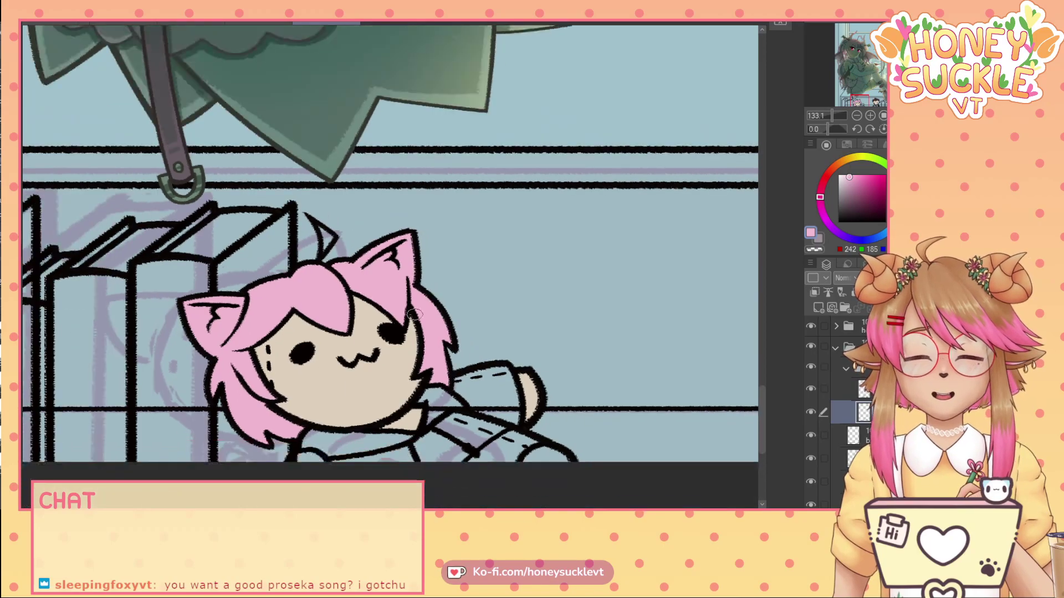
# - Sample the pale blue of the jacket in the long-haired cat-girl reference and return to the window-seat illustration
pyautogui.scroll(4, 416, 294)
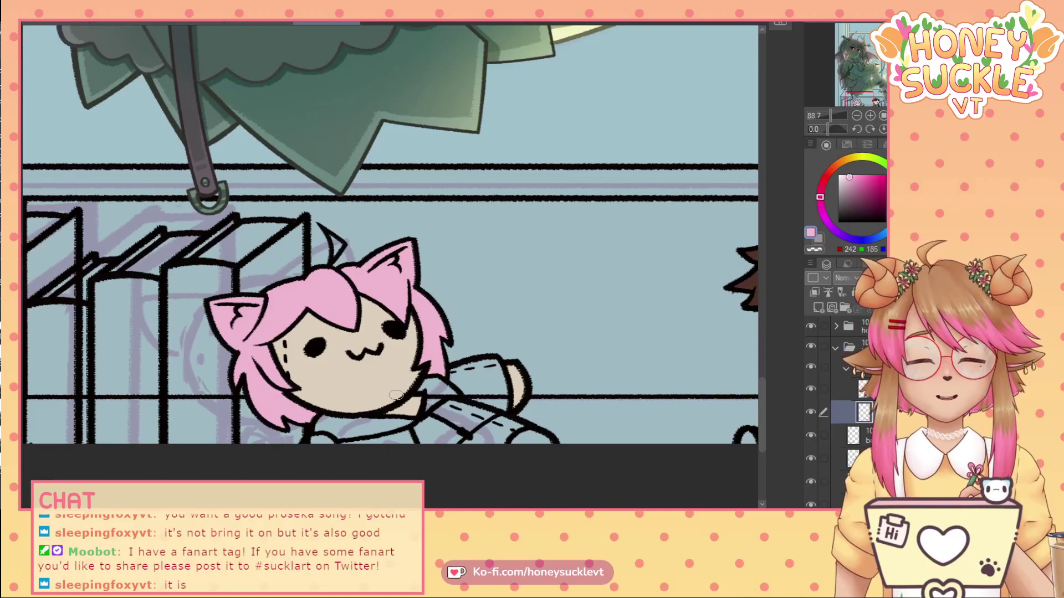
pyautogui.scroll(-2, 354, 437)
pyautogui.moveTo(441, 511); pyautogui.dragTo(458, 512)
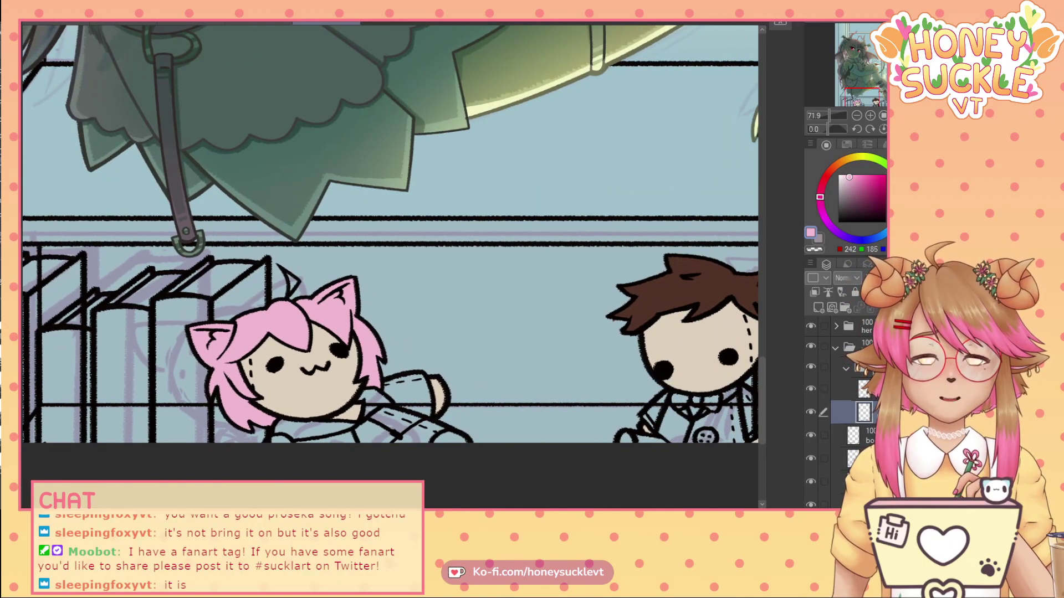
pyautogui.click(256, 23)
pyautogui.click(179, 24)
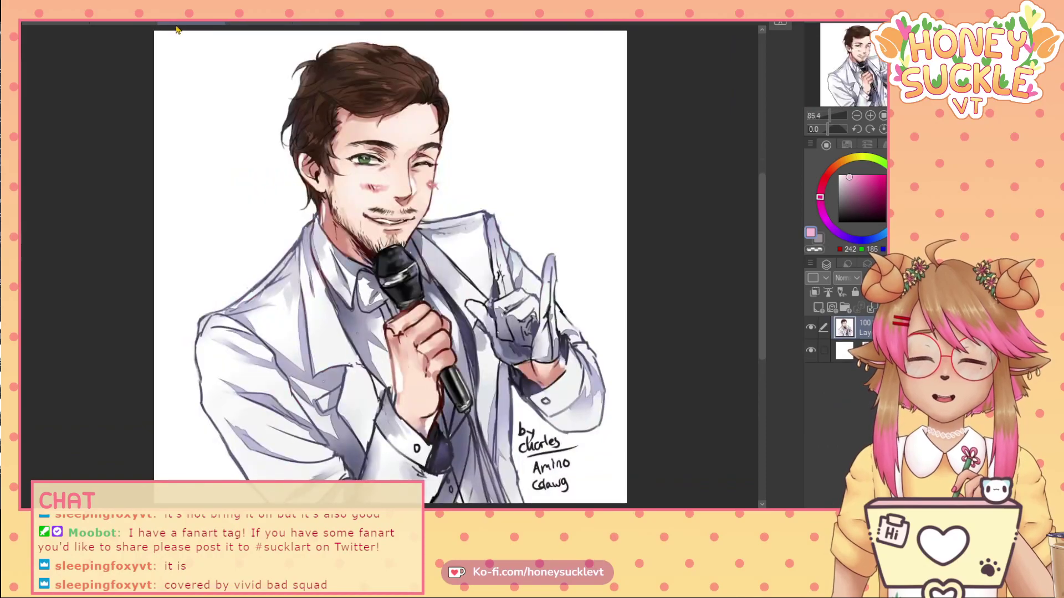
pyautogui.click(126, 24)
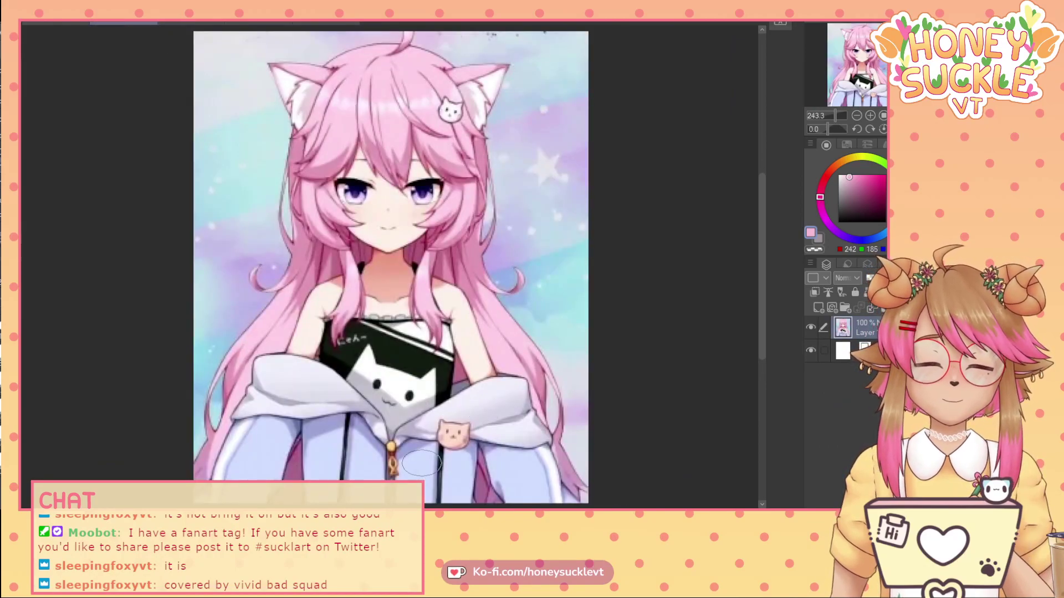
pyautogui.keyDown('alt'); pyautogui.click(423, 475); pyautogui.keyUp('alt')
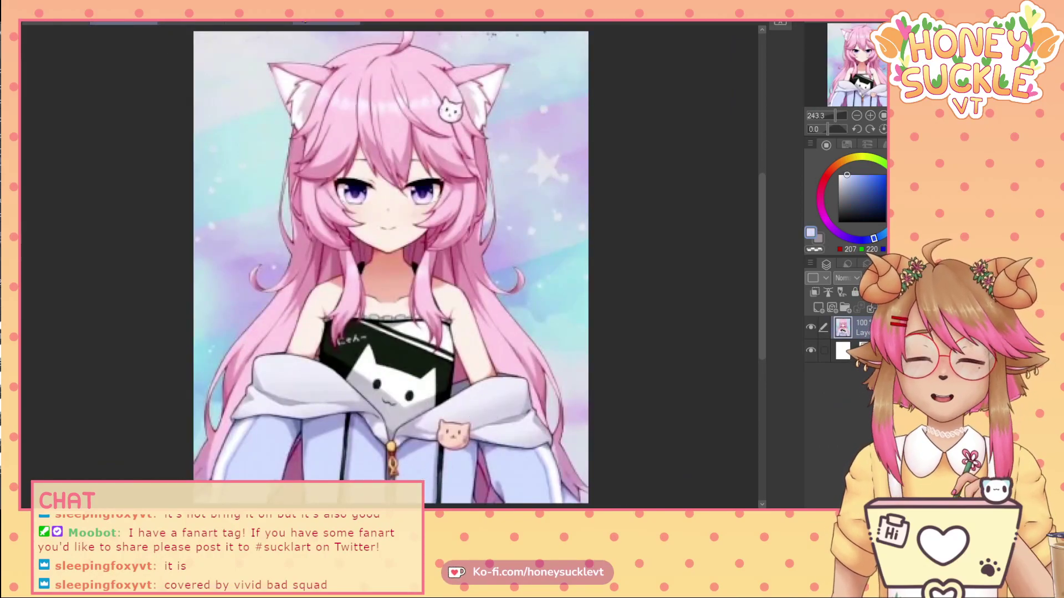
pyautogui.click(308, 25)
# - Deepen the blue to red 172, green 191 and fill the cat-eared plush's torso and outstretched sleeve
pyautogui.scroll(4, 409, 429)
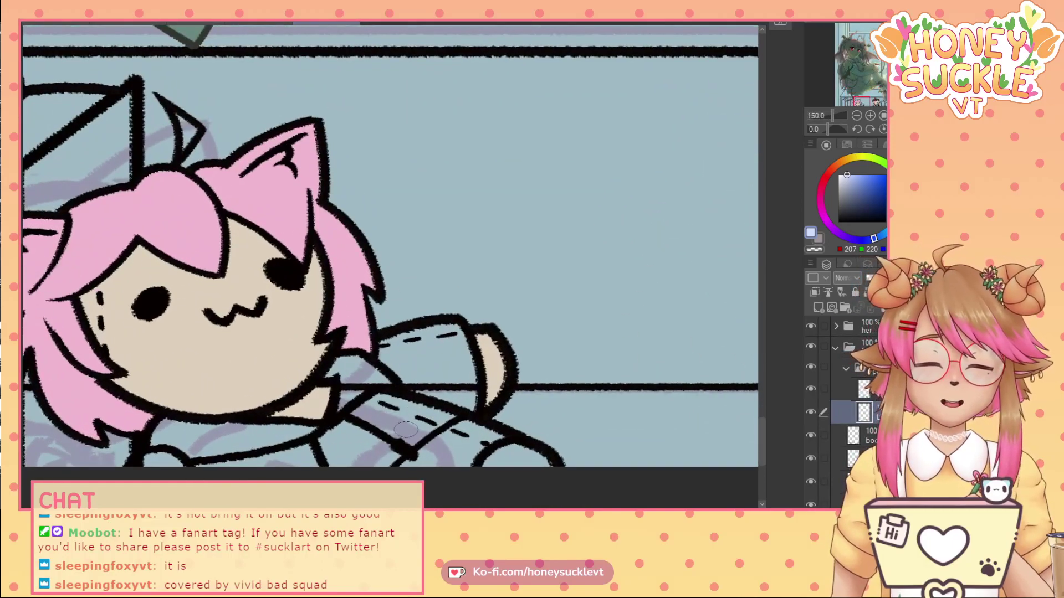
pyautogui.moveTo(409, 429)
pyautogui.mouseDown()
pyautogui.moveTo(398, 446)
pyautogui.moveTo(445, 410)
pyautogui.moveTo(384, 442)
pyautogui.moveTo(381, 419)
pyautogui.moveTo(355, 420)
pyautogui.moveTo(341, 459)
pyautogui.mouseUp()
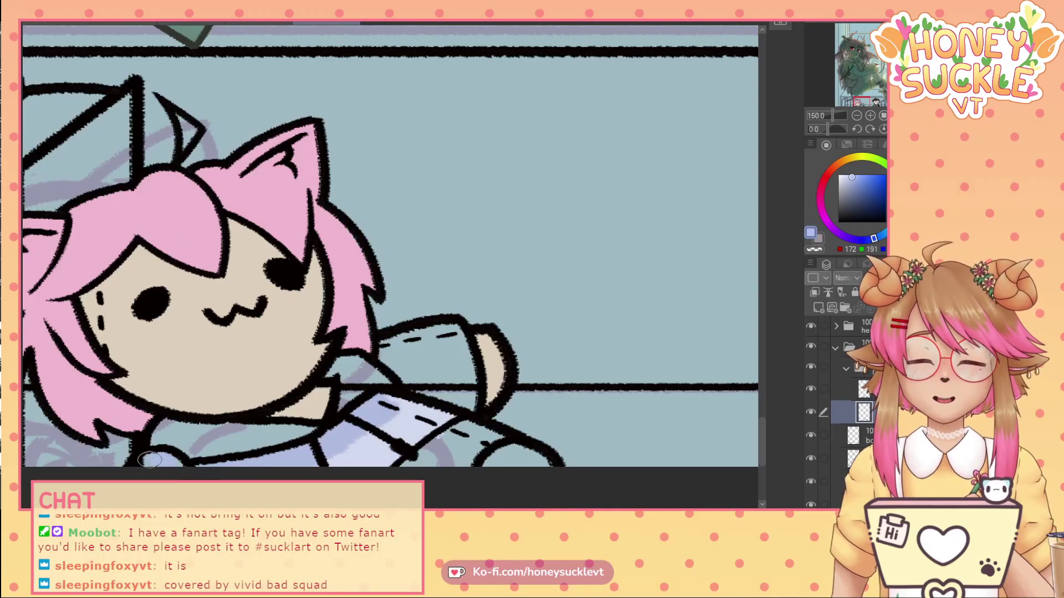
pyautogui.moveTo(370, 441)
pyautogui.mouseDown()
pyautogui.moveTo(384, 418)
pyautogui.moveTo(369, 411)
pyautogui.moveTo(336, 472)
pyautogui.moveTo(394, 414)
pyautogui.moveTo(332, 479)
pyautogui.moveTo(433, 406)
pyautogui.moveTo(416, 431)
pyautogui.moveTo(447, 410)
pyautogui.mouseUp()
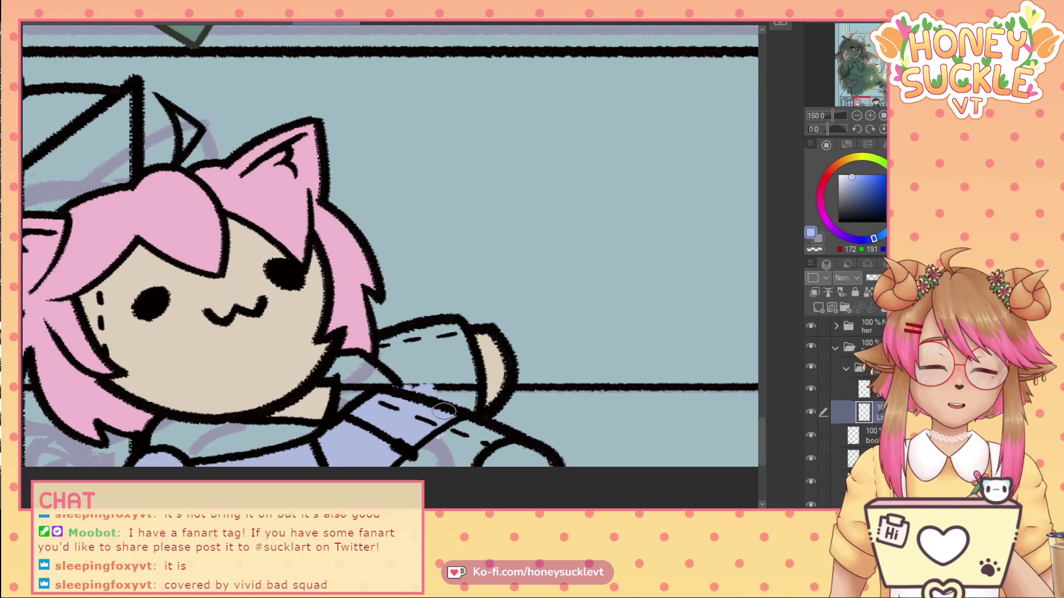
pyautogui.moveTo(382, 343)
pyautogui.mouseDown()
pyautogui.moveTo(423, 394)
pyautogui.moveTo(450, 401)
pyautogui.moveTo(451, 357)
pyautogui.moveTo(473, 398)
pyautogui.moveTo(457, 339)
pyautogui.moveTo(432, 336)
pyautogui.mouseUp()
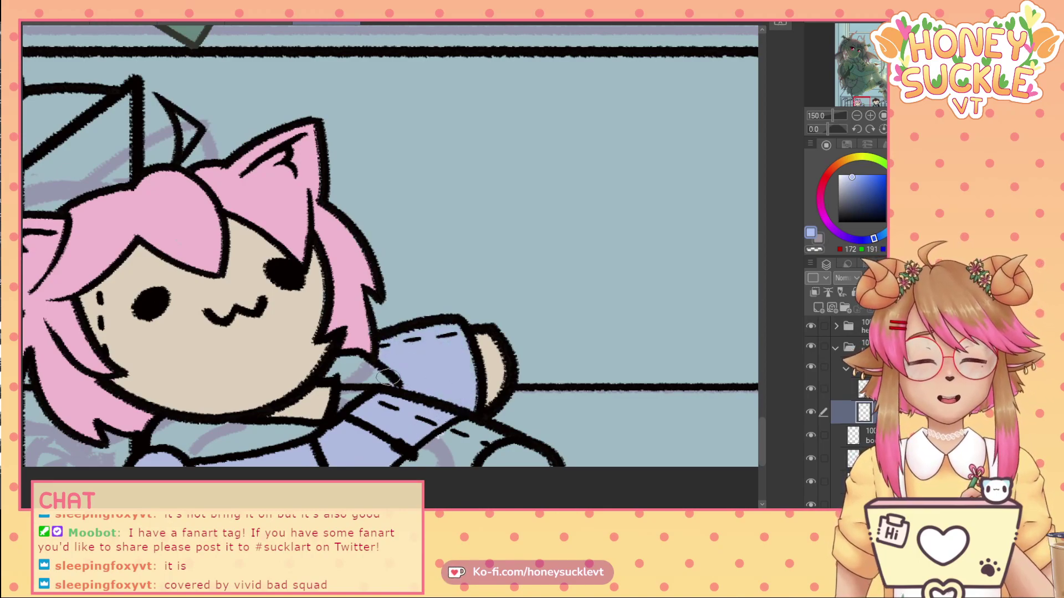
pyautogui.scroll(-5, 460, 241)
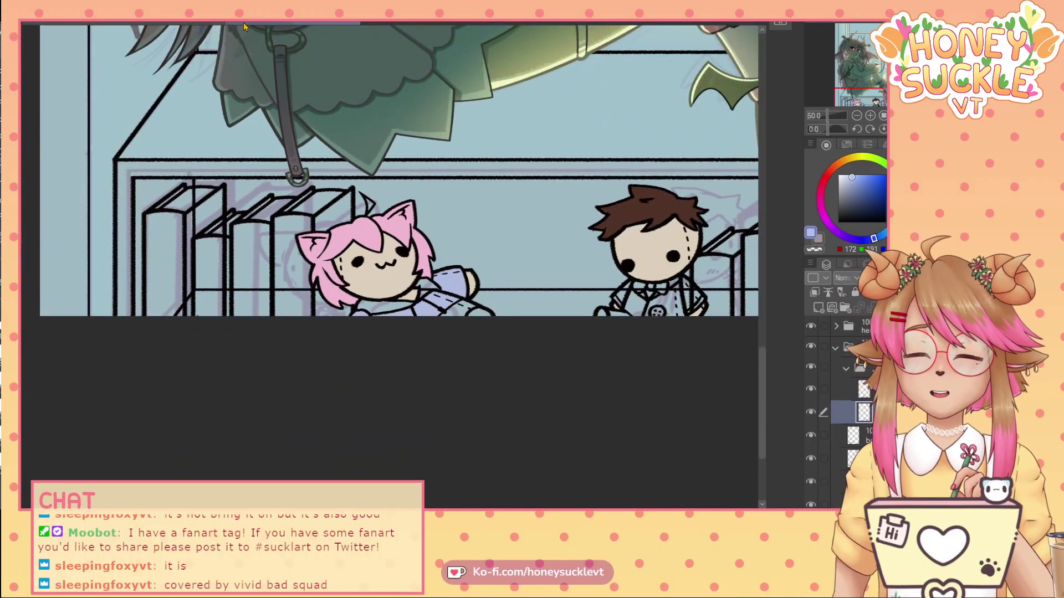
# - Sample the off-white of the jacket's collar in the long-haired cat-girl reference and return to the illustration
pyautogui.click(244, 24)
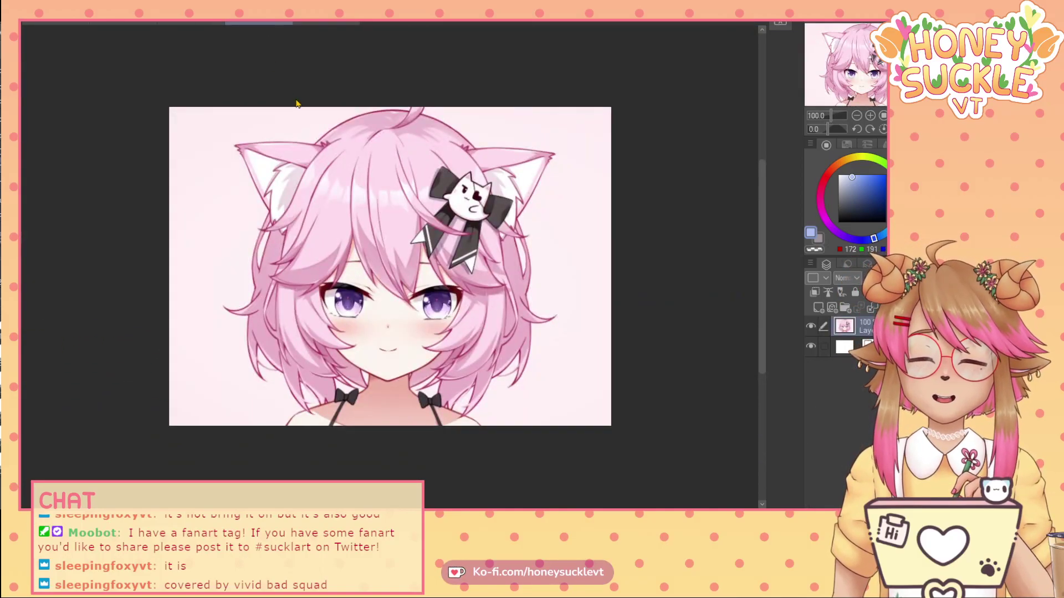
pyautogui.click(287, 24)
pyautogui.click(126, 23)
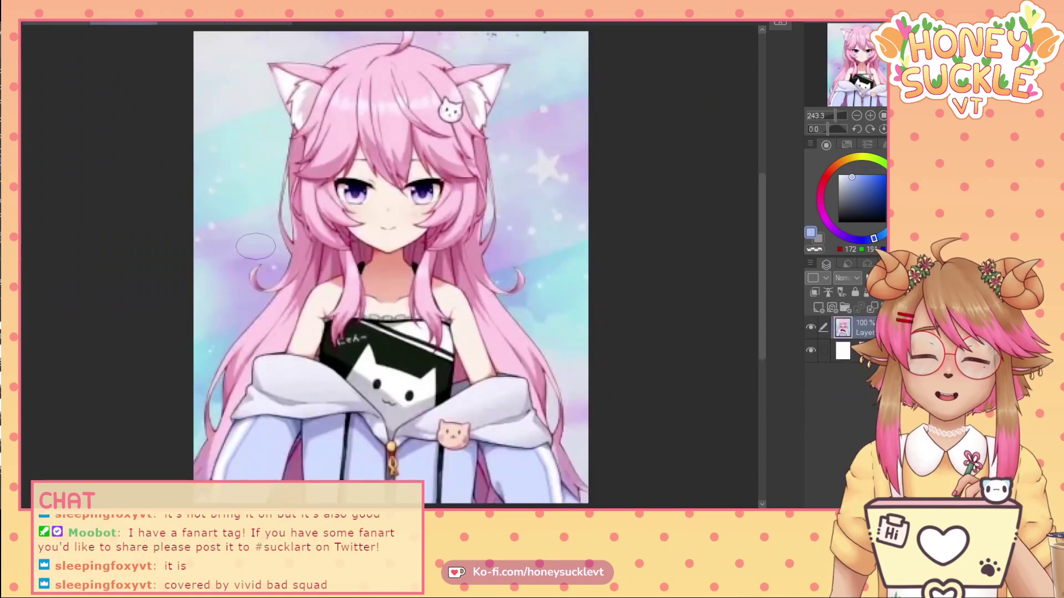
pyautogui.keyDown('alt'); pyautogui.click(491, 387); pyautogui.keyUp('alt')
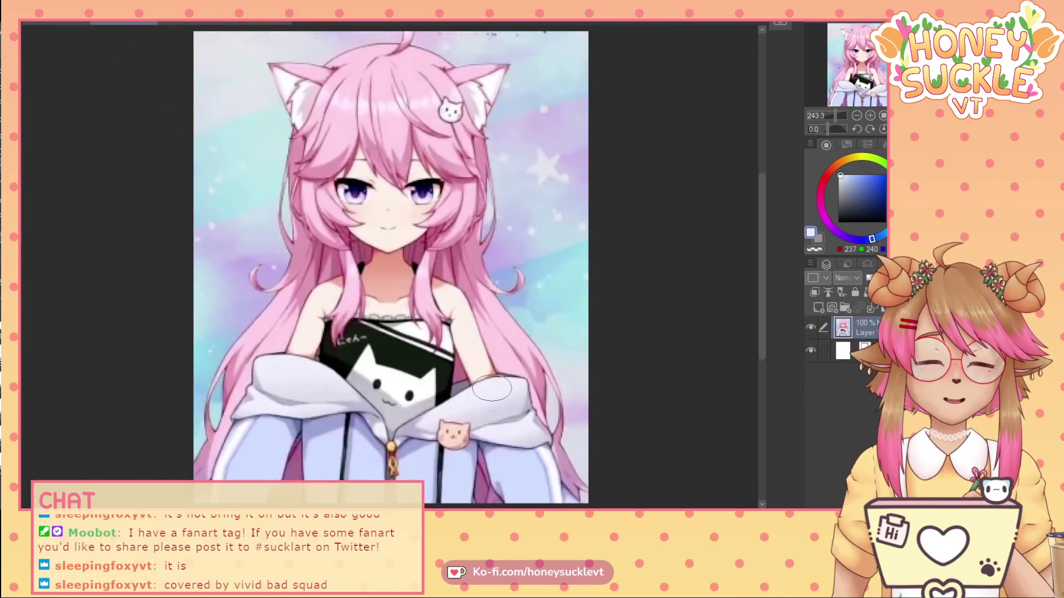
pyautogui.click(258, 25)
# - Fill the cat-eared plush's collar, shoulder band and lower jacket area with the off-white, red 237, green 240
pyautogui.scroll(5, 518, 357)
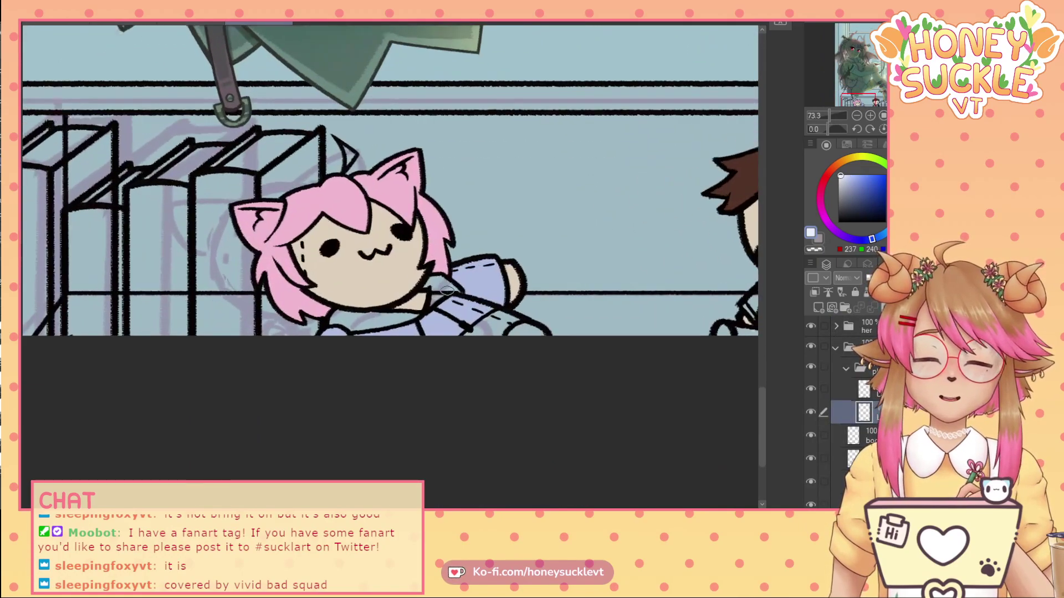
pyautogui.moveTo(518, 357)
pyautogui.mouseDown()
pyautogui.moveTo(544, 351)
pyautogui.moveTo(498, 376)
pyautogui.moveTo(542, 341)
pyautogui.moveTo(536, 359)
pyautogui.moveTo(553, 364)
pyautogui.moveTo(539, 352)
pyautogui.moveTo(538, 376)
pyautogui.moveTo(557, 337)
pyautogui.moveTo(593, 357)
pyautogui.moveTo(576, 372)
pyautogui.moveTo(592, 375)
pyautogui.moveTo(581, 346)
pyautogui.moveTo(634, 379)
pyautogui.mouseUp()
pyautogui.moveTo(450, 282)
pyautogui.mouseDown()
pyautogui.moveTo(429, 289)
pyautogui.moveTo(431, 299)
pyautogui.moveTo(436, 280)
pyautogui.moveTo(429, 311)
pyautogui.moveTo(461, 282)
pyautogui.moveTo(475, 291)
pyautogui.moveTo(425, 270)
pyautogui.moveTo(421, 279)
pyautogui.moveTo(428, 267)
pyautogui.mouseUp()
pyautogui.moveTo(399, 336)
pyautogui.mouseDown()
pyautogui.moveTo(255, 338)
pyautogui.moveTo(269, 335)
pyautogui.moveTo(255, 327)
pyautogui.moveTo(242, 349)
pyautogui.moveTo(273, 358)
pyautogui.moveTo(348, 346)
pyautogui.moveTo(319, 353)
pyautogui.mouseUp()
pyautogui.scroll(-5, 423, 273)
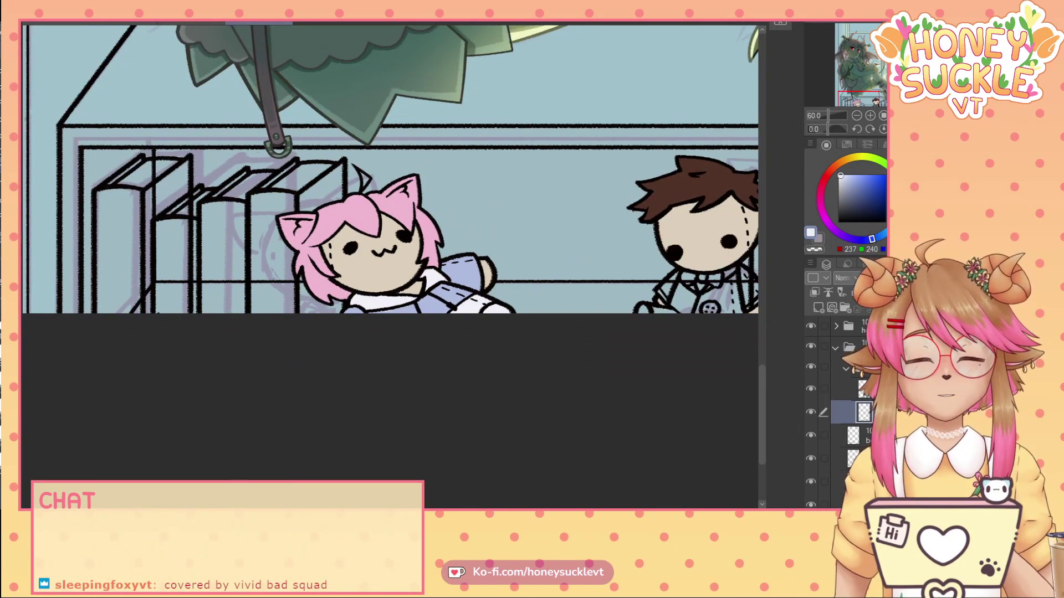
# - Fill the short-haired plush's suit, sleeves, bow tie and leg with the same off-white
pyautogui.moveTo(743, 285); pyautogui.dragTo(507, 284)
pyautogui.scroll(8, 507, 284)
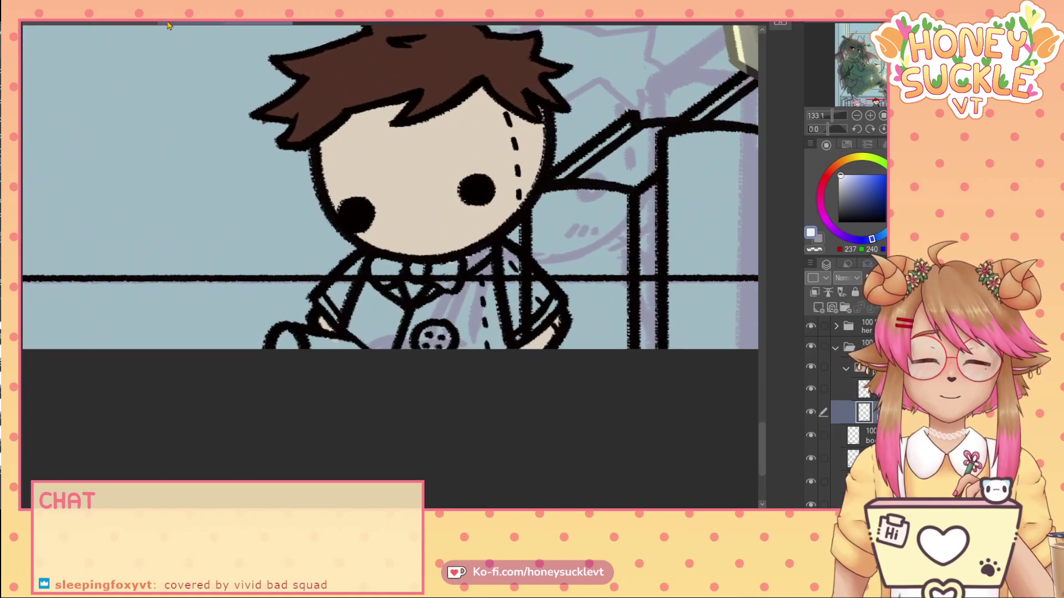
pyautogui.click(261, 24)
pyautogui.click(262, 23)
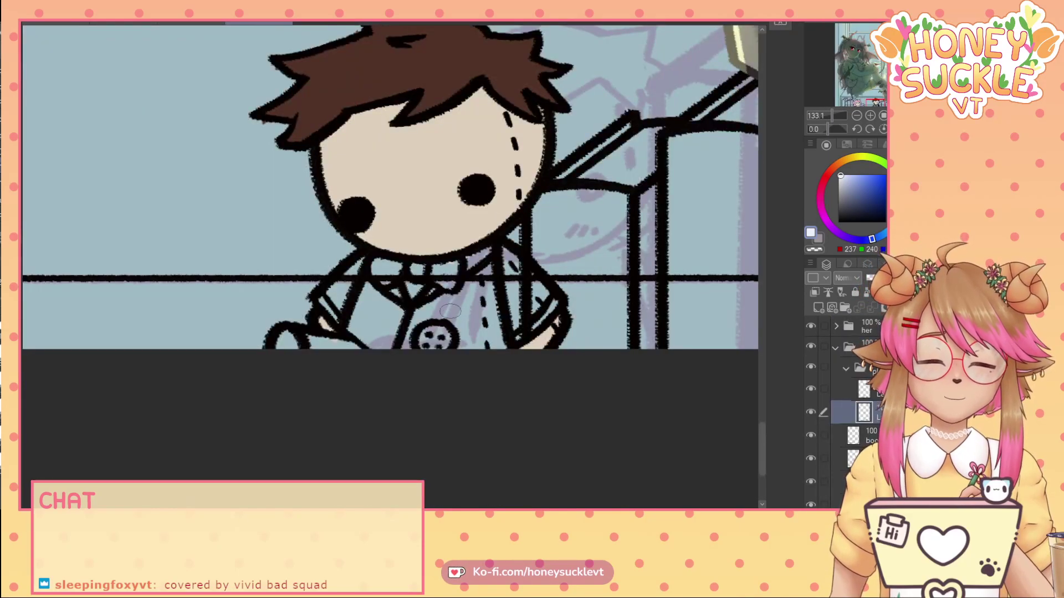
pyautogui.moveTo(450, 311)
pyautogui.mouseDown()
pyautogui.moveTo(413, 349)
pyautogui.moveTo(424, 308)
pyautogui.moveTo(473, 318)
pyautogui.moveTo(477, 335)
pyautogui.moveTo(487, 325)
pyautogui.moveTo(484, 305)
pyautogui.moveTo(457, 339)
pyautogui.moveTo(467, 287)
pyautogui.moveTo(421, 336)
pyautogui.mouseUp()
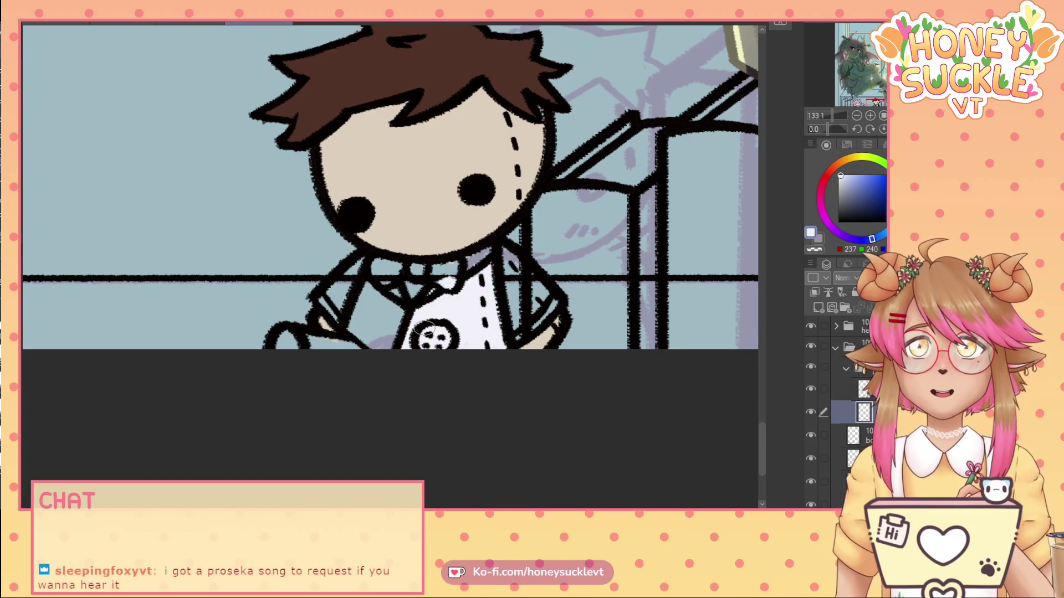
pyautogui.moveTo(365, 315)
pyautogui.mouseDown()
pyautogui.moveTo(403, 303)
pyautogui.moveTo(375, 350)
pyautogui.moveTo(359, 300)
pyautogui.moveTo(339, 364)
pyautogui.moveTo(307, 356)
pyautogui.moveTo(292, 337)
pyautogui.moveTo(284, 344)
pyautogui.moveTo(333, 350)
pyautogui.moveTo(327, 294)
pyautogui.moveTo(334, 310)
pyautogui.moveTo(358, 269)
pyautogui.moveTo(336, 320)
pyautogui.moveTo(366, 263)
pyautogui.moveTo(386, 261)
pyautogui.moveTo(434, 296)
pyautogui.moveTo(474, 282)
pyautogui.moveTo(430, 278)
pyautogui.moveTo(480, 252)
pyautogui.moveTo(496, 252)
pyautogui.moveTo(542, 303)
pyautogui.moveTo(529, 324)
pyautogui.moveTo(510, 291)
pyautogui.moveTo(508, 302)
pyautogui.moveTo(501, 260)
pyautogui.mouseUp()
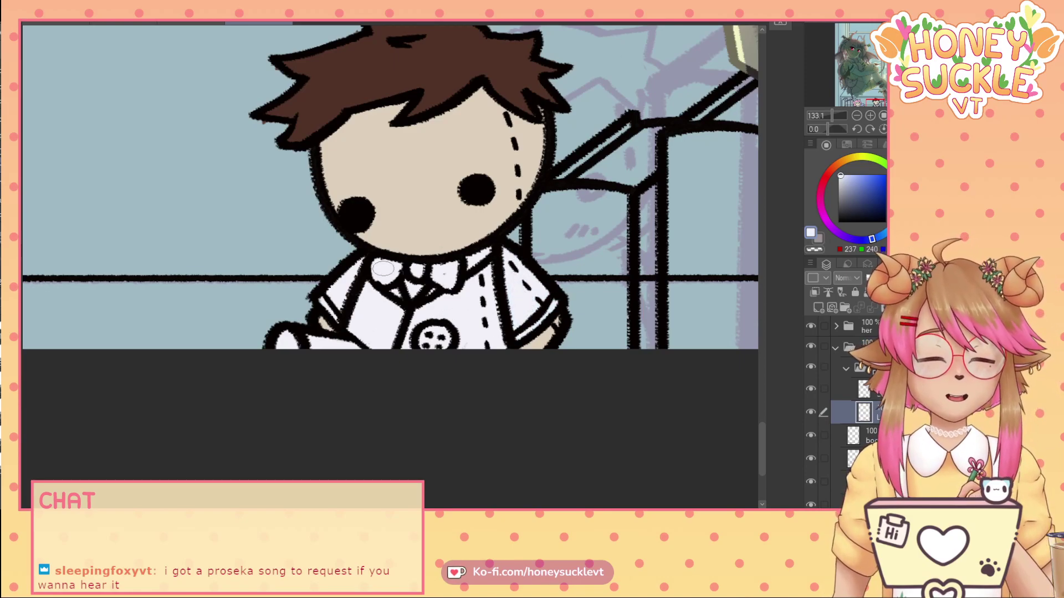
pyautogui.click(810, 251)
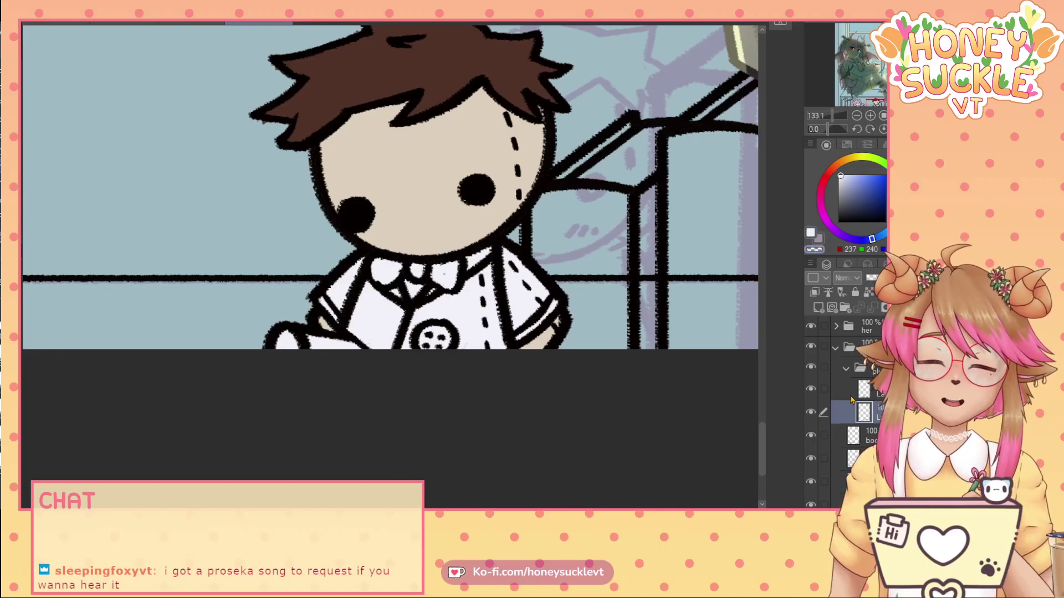
pyautogui.click(441, 276)
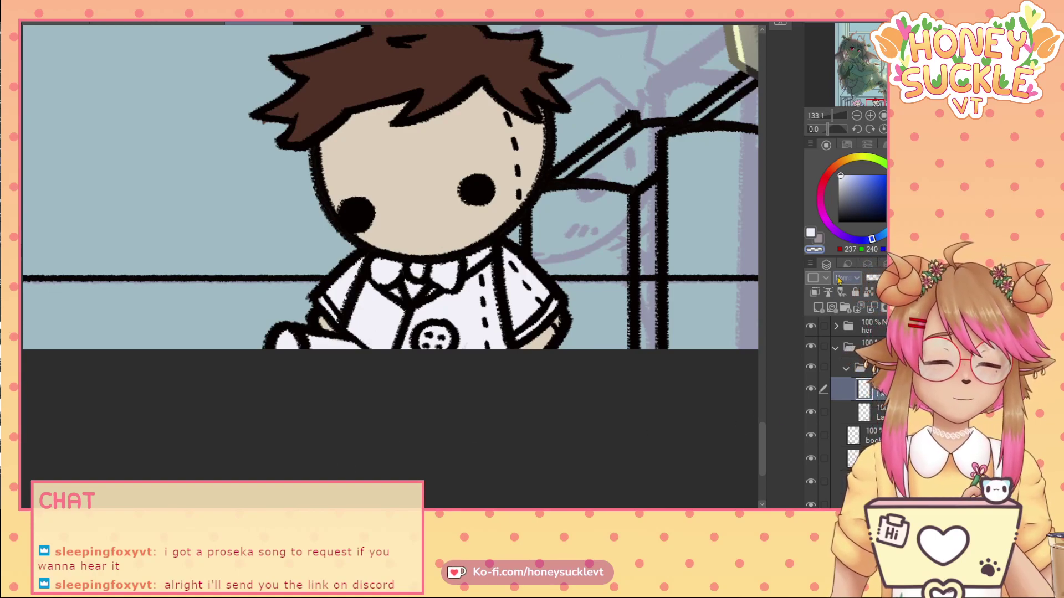
pyautogui.moveTo(841, 175); pyautogui.dragTo(831, 186)
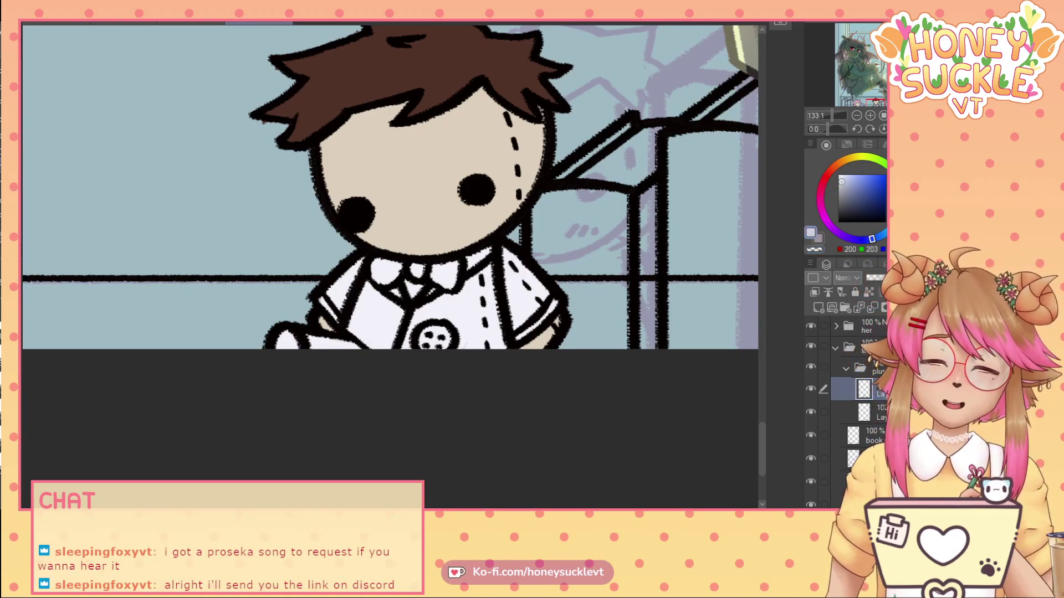
pyautogui.moveTo(411, 281); pyautogui.dragTo(411, 292)
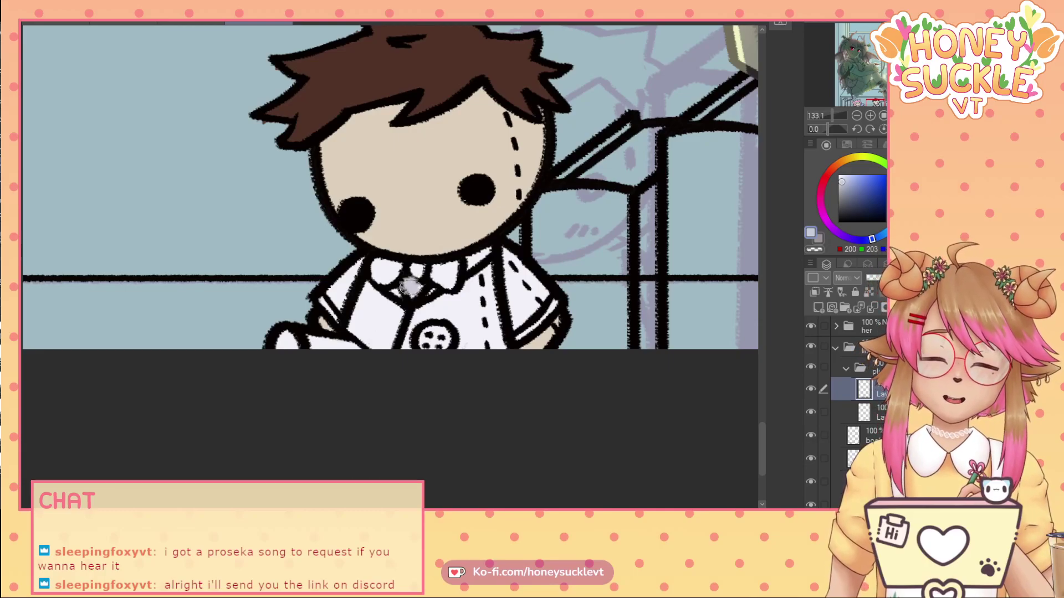
pyautogui.hotkey('ctrl', 'z')
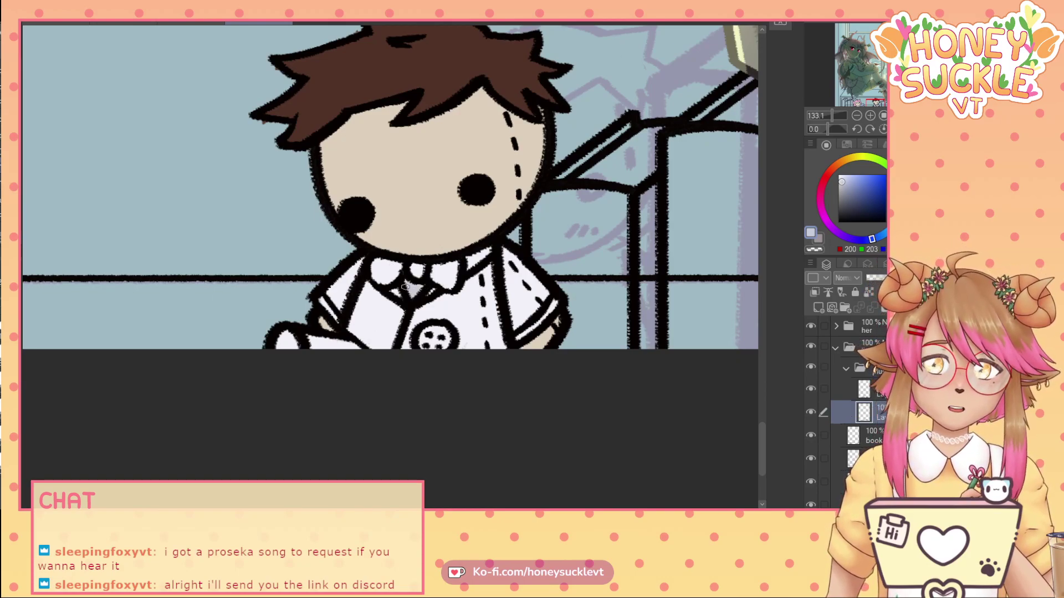
# - Choose a grey-blue, red 169, green 174, and paint the short-haired plush's collar gap, sleeve cuffs and leg
pyautogui.click(843, 185)
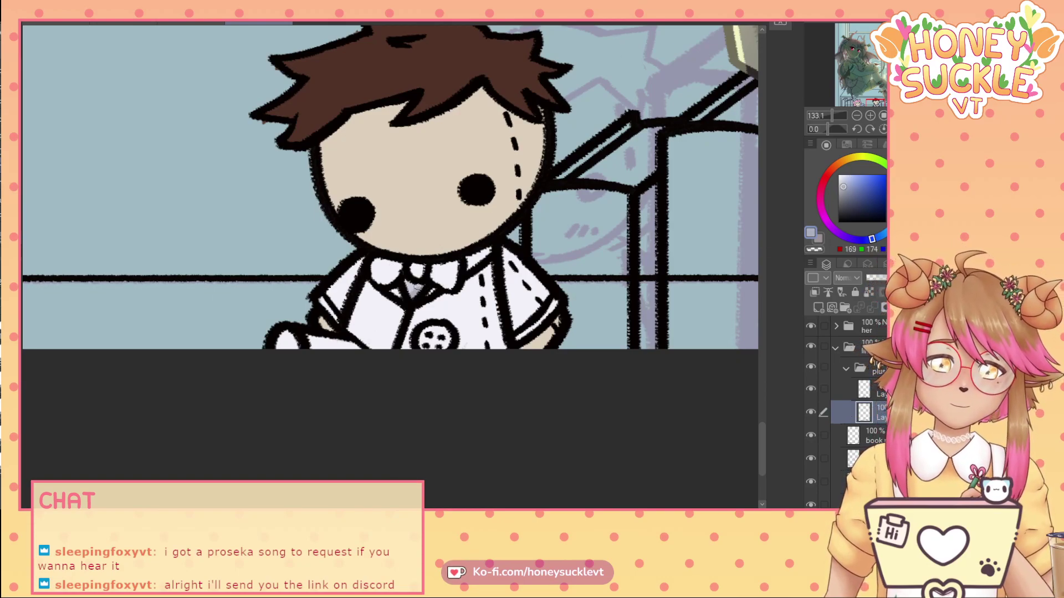
pyautogui.moveTo(418, 287); pyautogui.dragTo(403, 281)
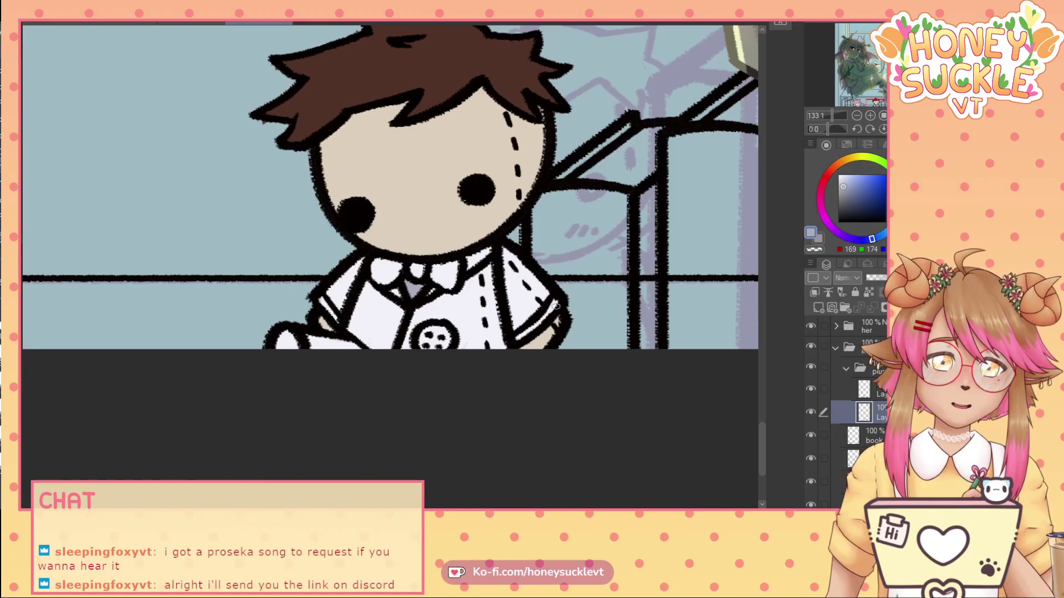
pyautogui.moveTo(556, 306); pyautogui.dragTo(556, 302)
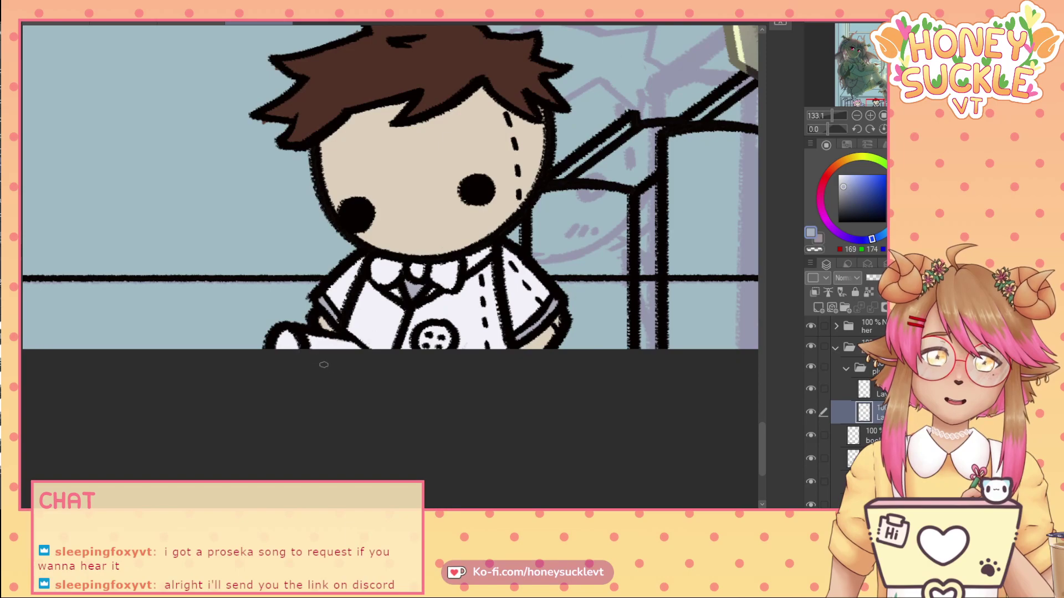
pyautogui.moveTo(304, 335); pyautogui.dragTo(334, 343)
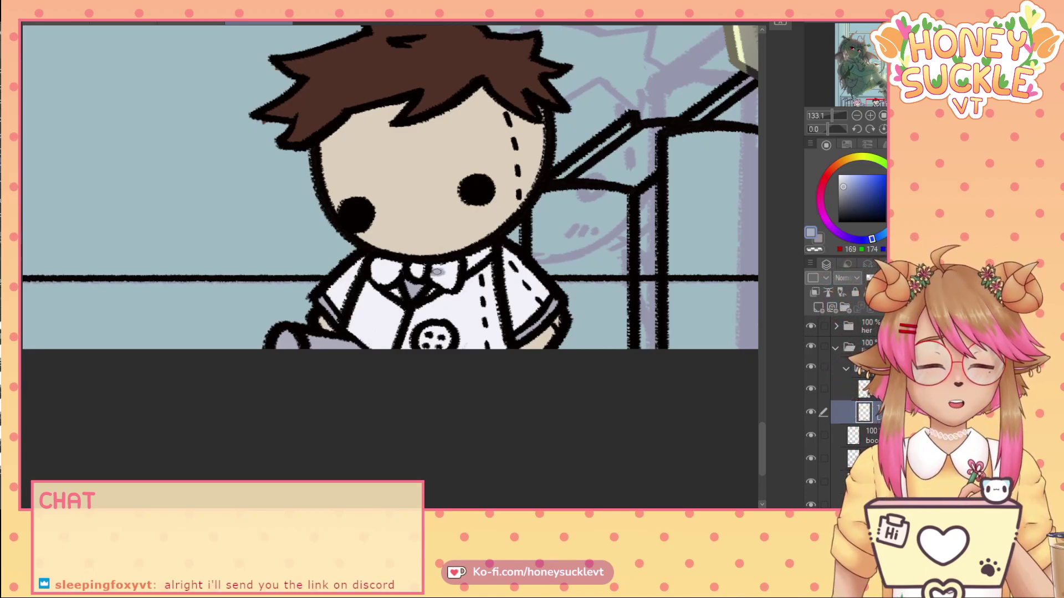
# - Shade both loops of the short-haired plush's bow tie and the inner edge of its sleeve with the grey-blue
pyautogui.moveTo(397, 269); pyautogui.dragTo(392, 270)
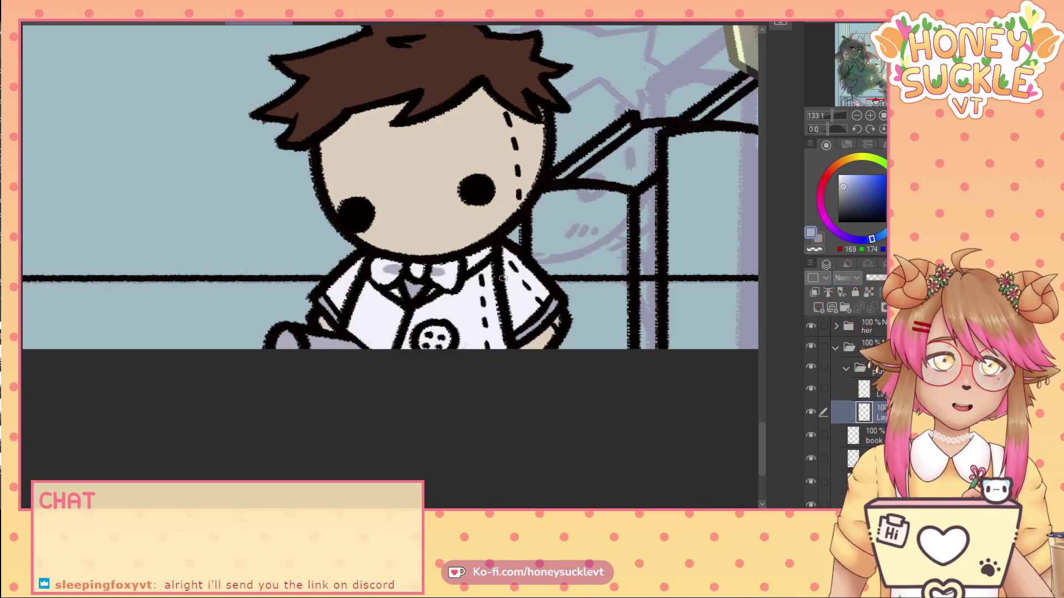
pyautogui.moveTo(501, 278); pyautogui.dragTo(507, 300)
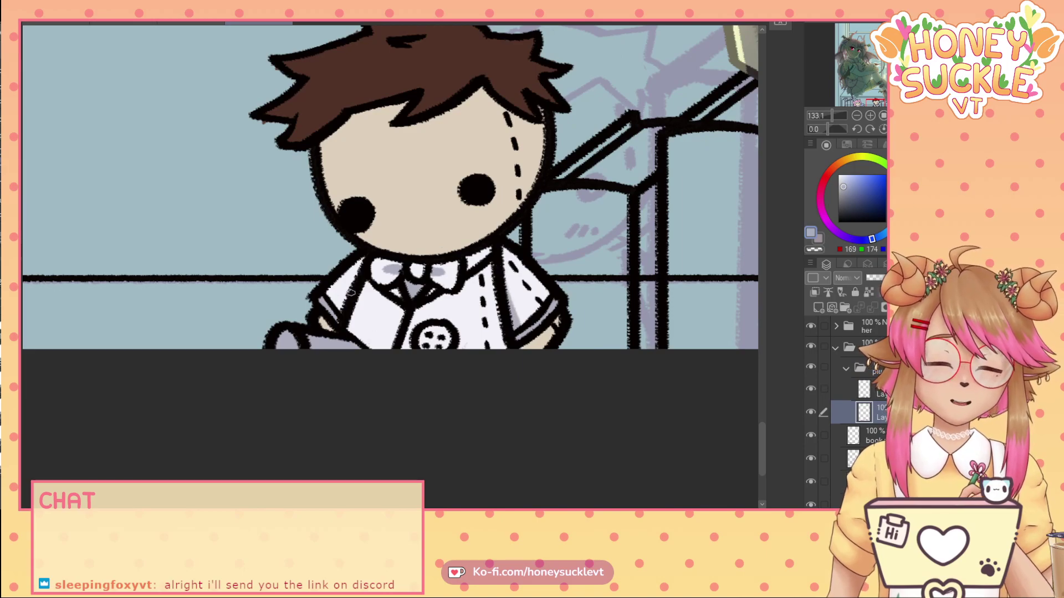
pyautogui.scroll(-4, 367, 261)
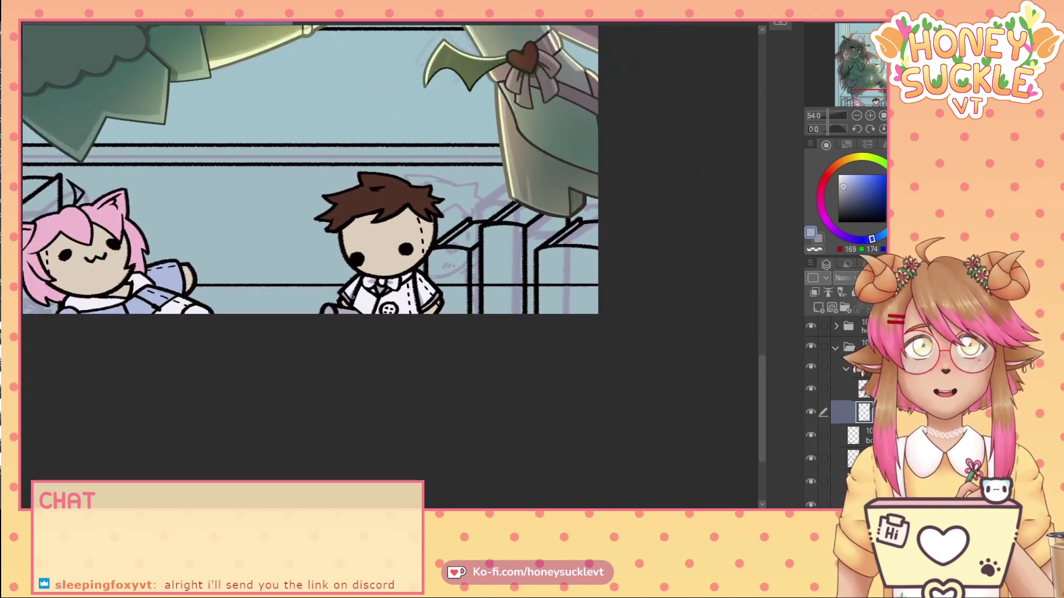
# - Collapse the plush layer folder and place the book layer inside its own folder
pyautogui.scroll(-3, 360, 271)
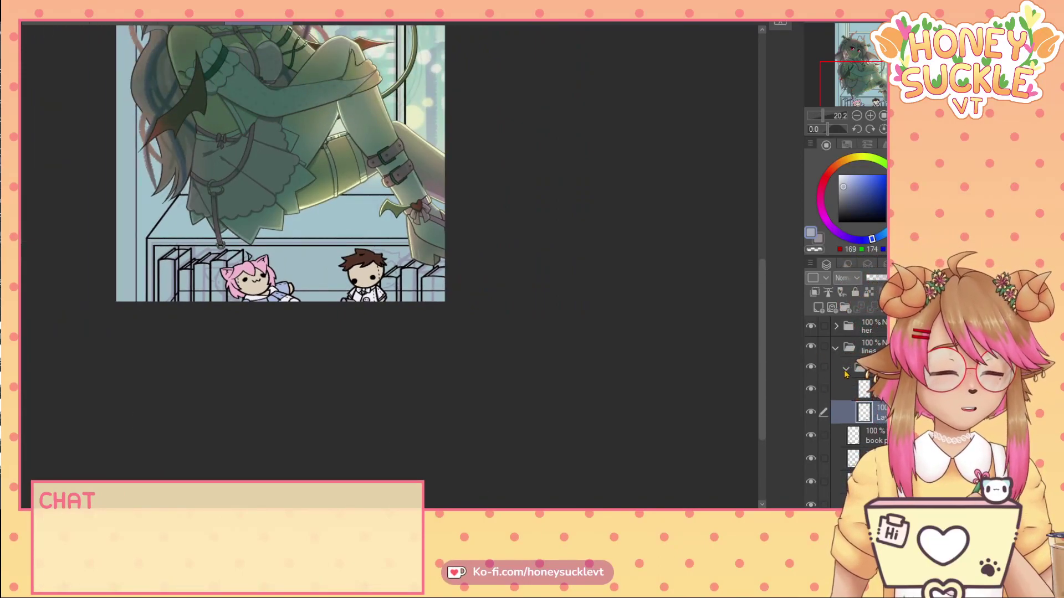
pyautogui.click(845, 370)
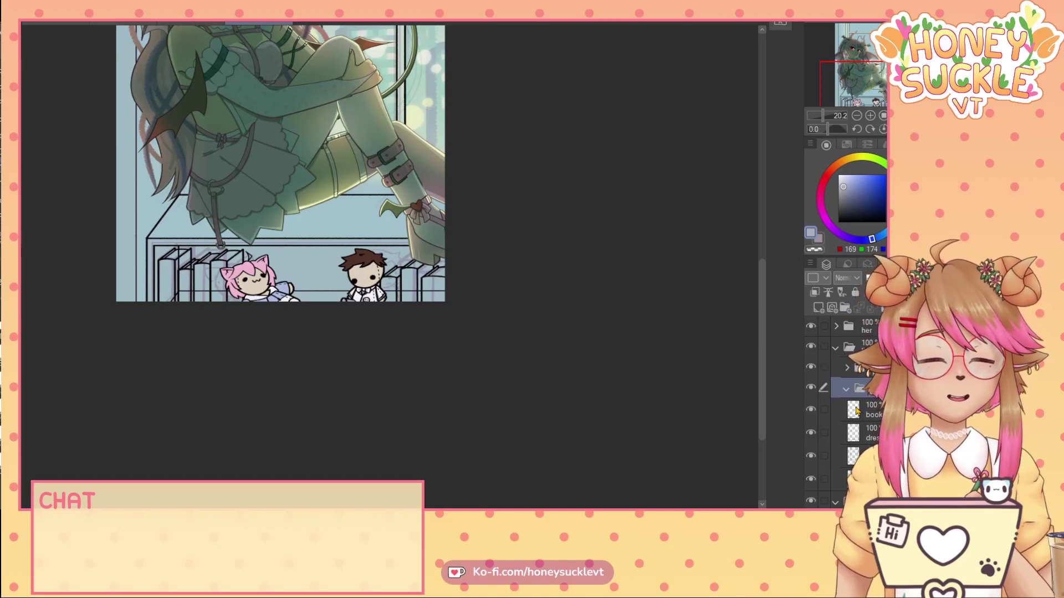
pyautogui.moveTo(858, 395); pyautogui.dragTo(857, 395)
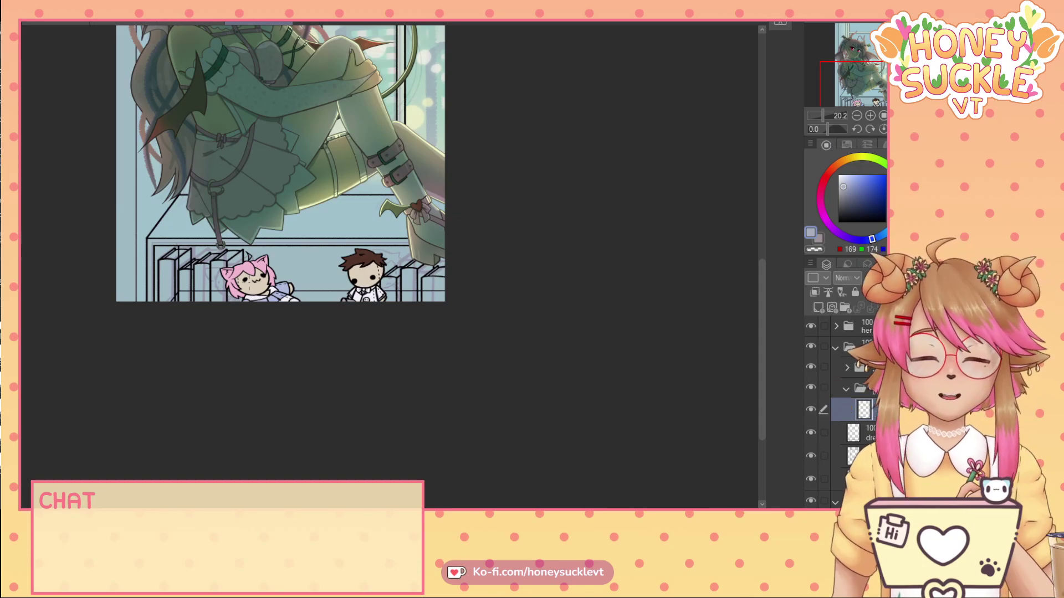
# - Sample the pink-haired plush's skin tone and shift it to a muted tan with red 184 and green 166
pyautogui.scroll(4, 244, 288)
pyautogui.keyDown('alt'); pyautogui.click(245, 288); pyautogui.keyUp('alt')
pyautogui.click(849, 186)
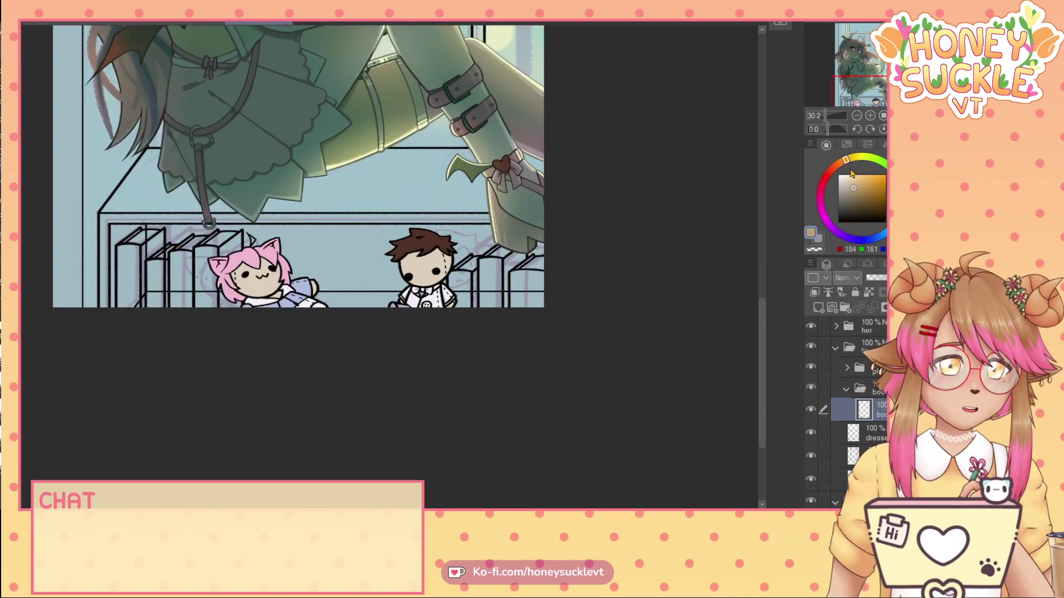
pyautogui.click(851, 166)
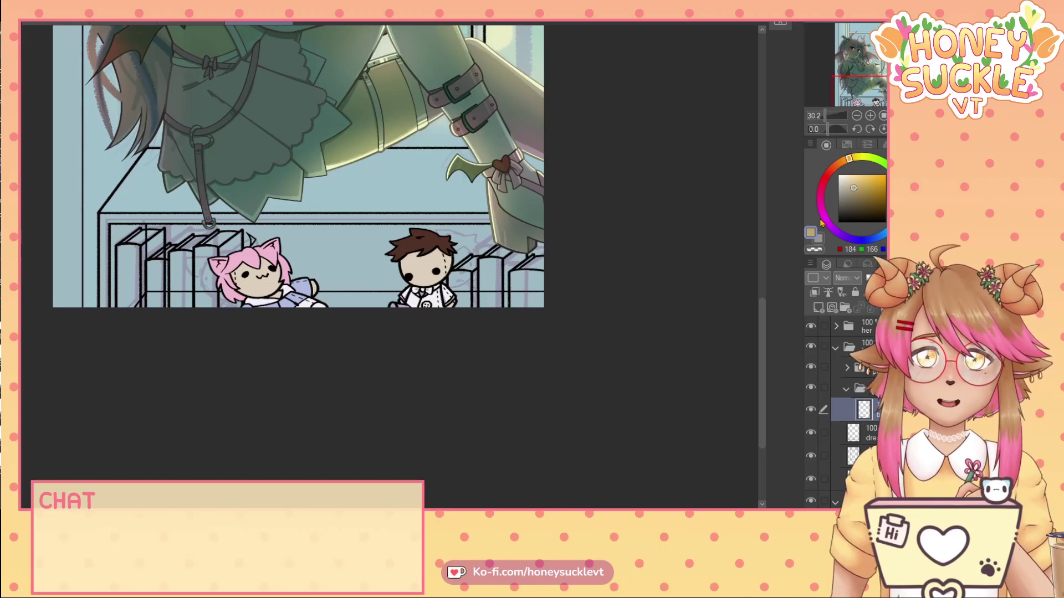
pyautogui.scroll(4, 166, 258)
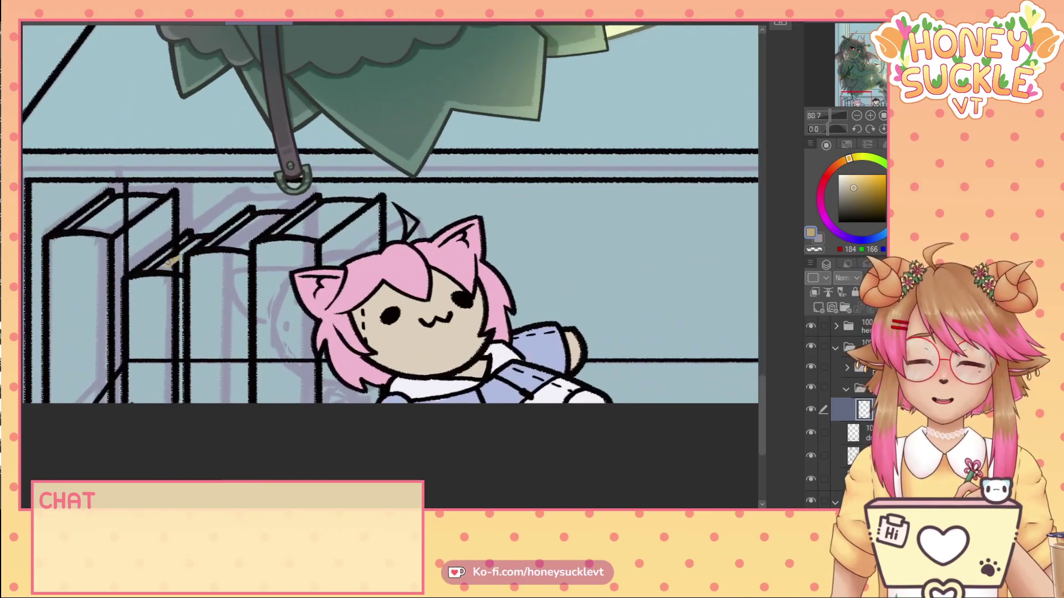
pyautogui.hotkey('ctrl', 'z')
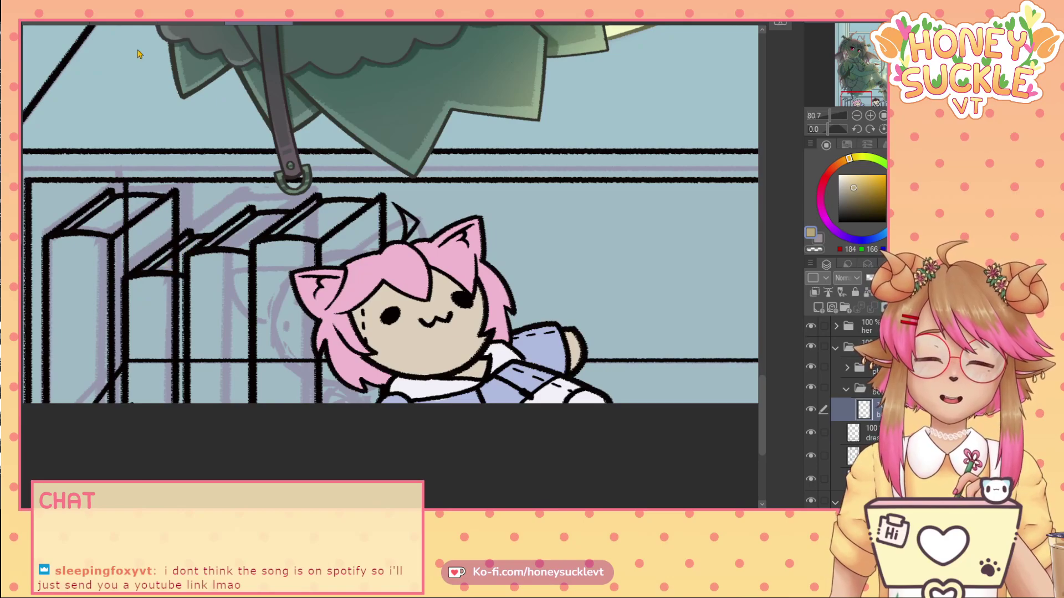
# - Erase the tall first book's back edge where it runs through the shorter second book, using the transparent colour
pyautogui.press('c')
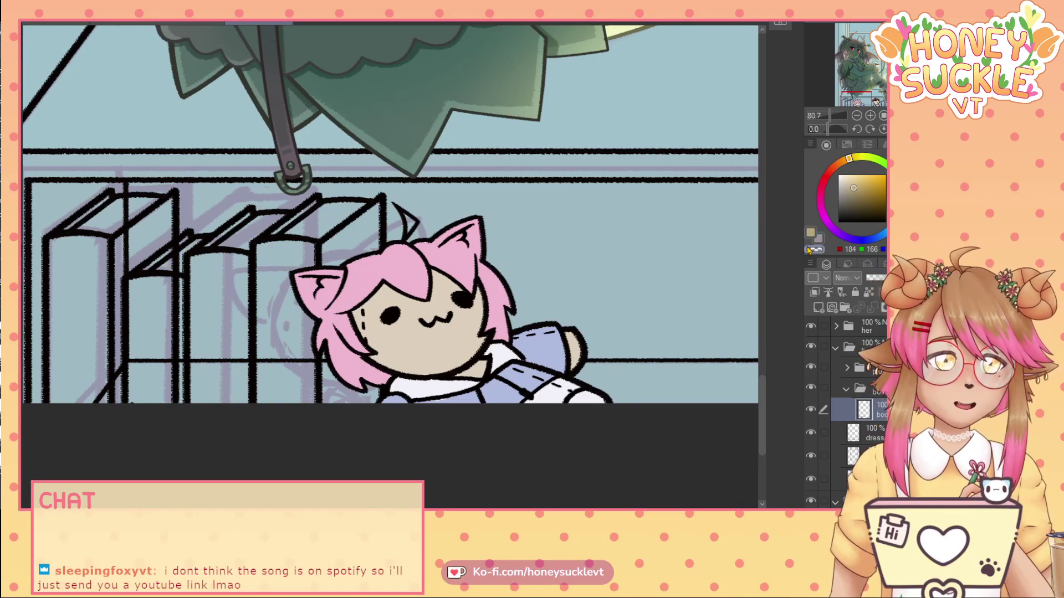
pyautogui.scroll(10, 150, 293)
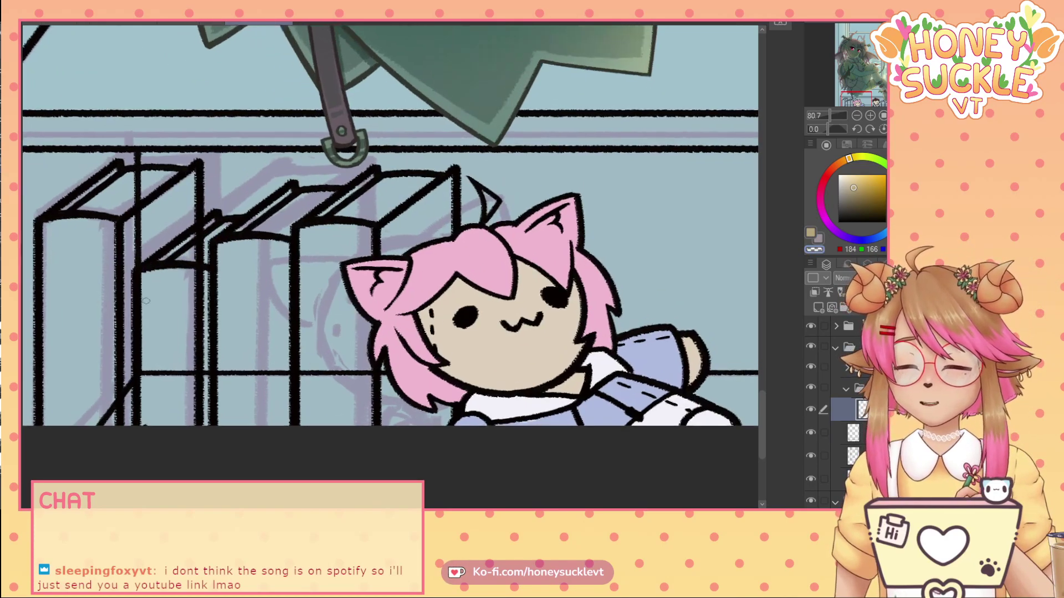
pyautogui.moveTo(192, 264)
pyautogui.mouseDown()
pyautogui.moveTo(206, 265)
pyautogui.moveTo(197, 264)
pyautogui.mouseUp()
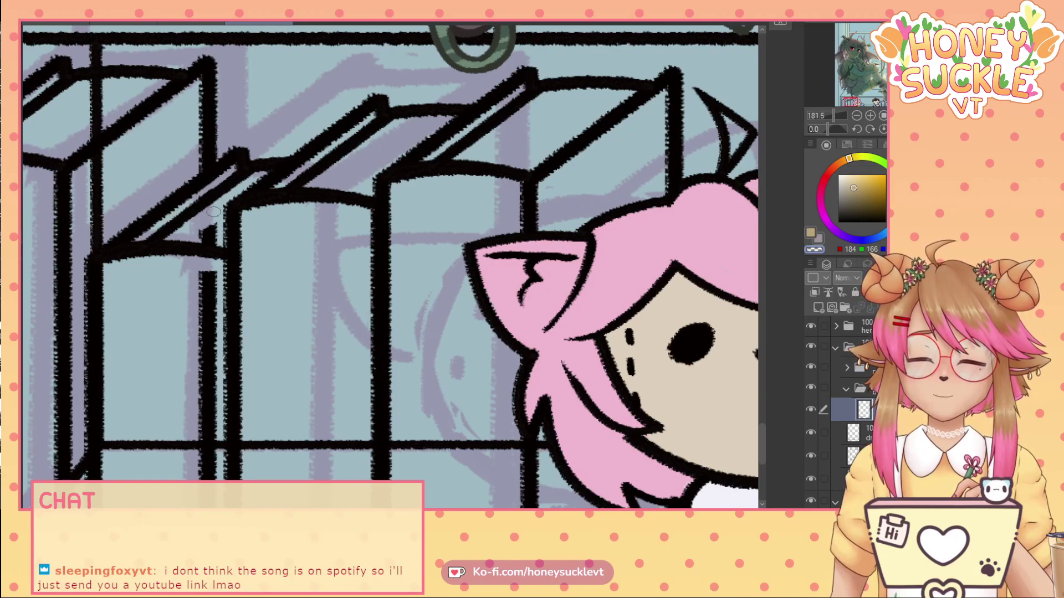
pyautogui.moveTo(205, 238); pyautogui.dragTo(214, 227)
pyautogui.moveTo(209, 276); pyautogui.dragTo(202, 475)
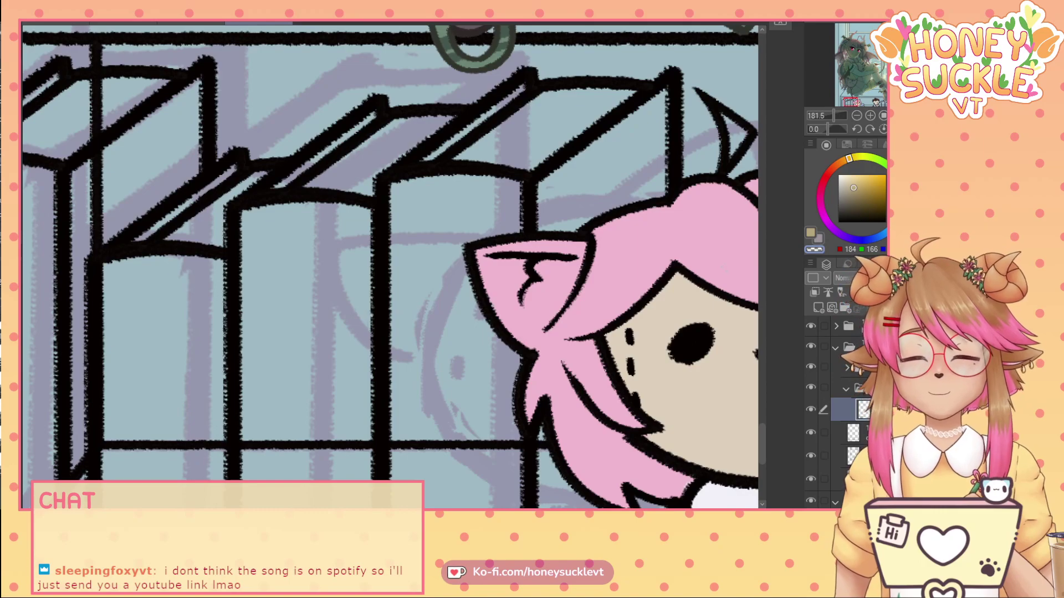
# - Find the layer holding the stray mark at the canvas's lower edge beneath the second book and delete the mark
pyautogui.moveTo(762, 441); pyautogui.dragTo(762, 461)
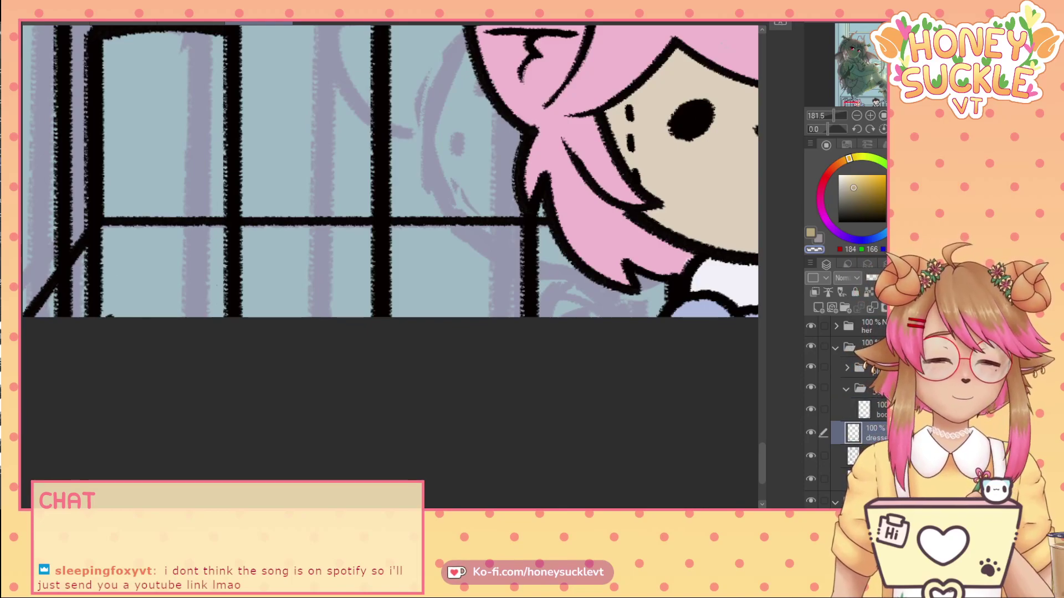
pyautogui.moveTo(93, 304); pyautogui.dragTo(168, 359)
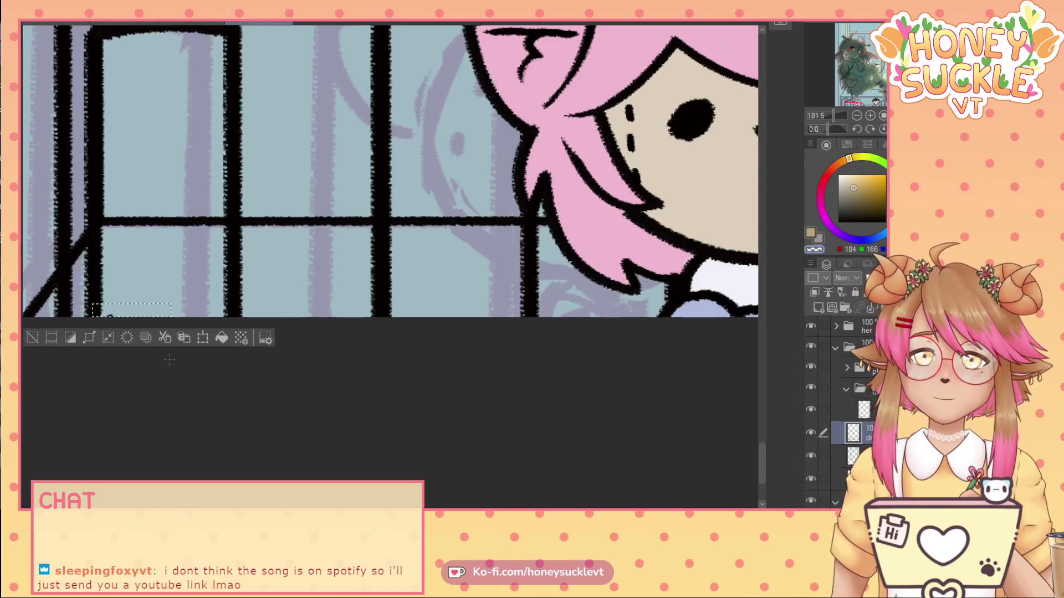
pyautogui.hotkey('ctrl', 'd')
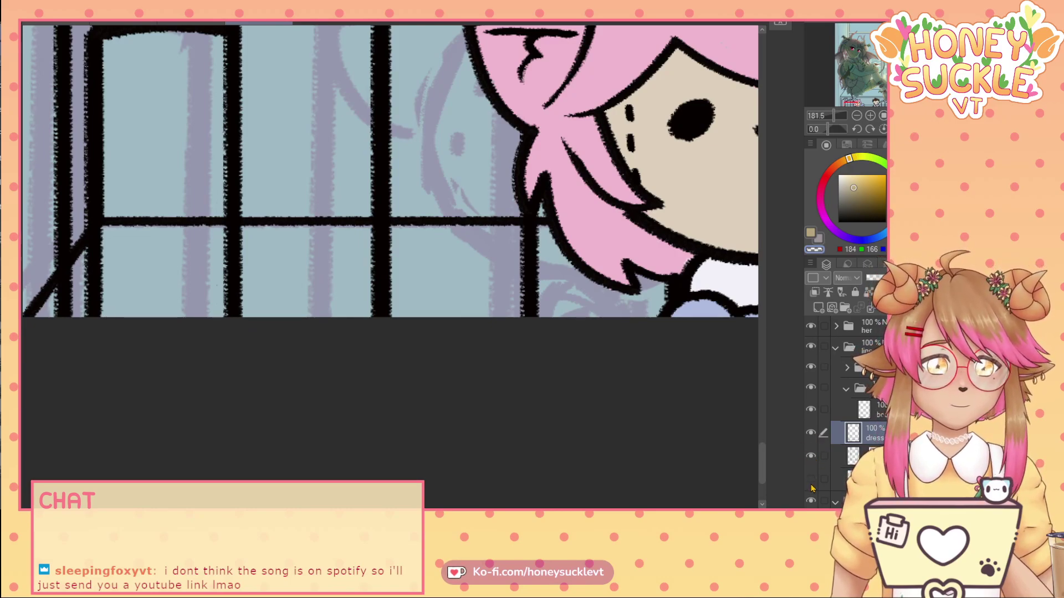
pyautogui.click(854, 478)
pyautogui.moveTo(87, 304); pyautogui.dragTo(132, 327)
pyautogui.hotkey('ctrl', 'd')
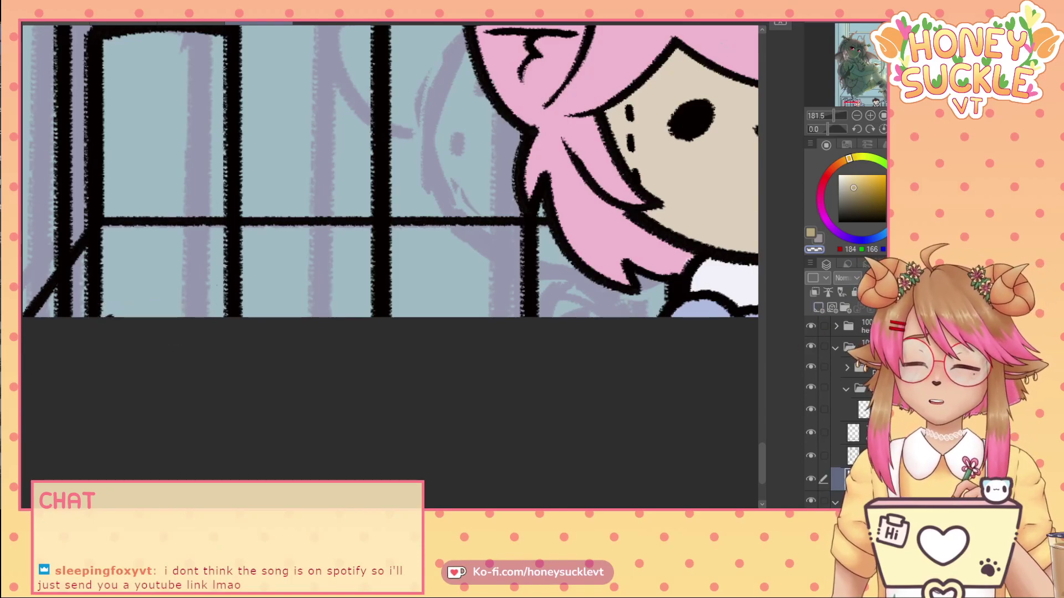
pyautogui.moveTo(76, 304); pyautogui.dragTo(202, 375)
pyautogui.press('Delete')
pyautogui.hotkey('ctrl', 'd')
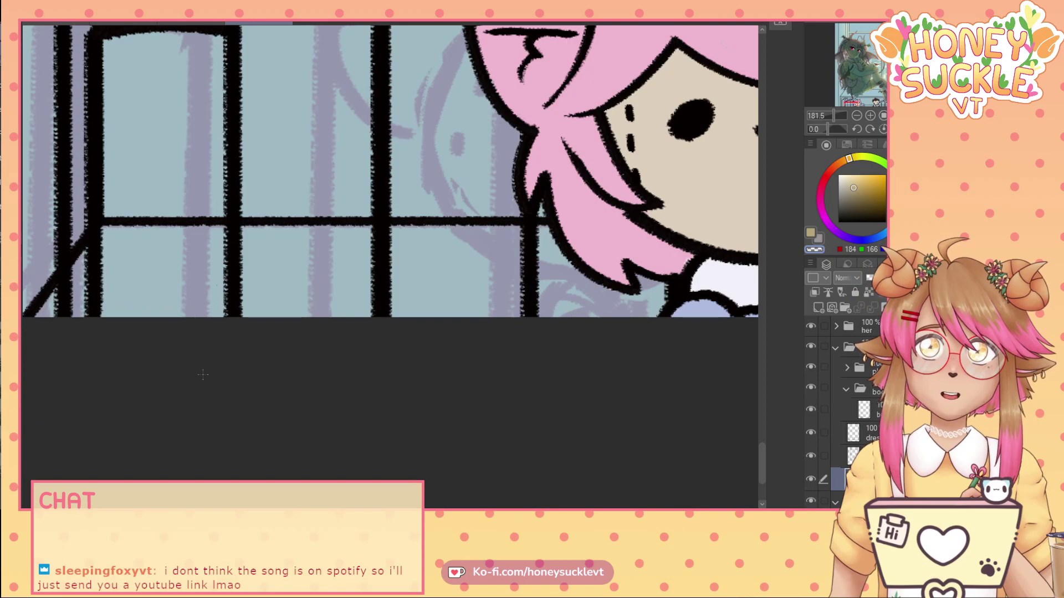
# - Add a colour layer beneath the book line art inside the book folder
pyautogui.hscroll(-3, 390, 266)
pyautogui.hscroll(1, 390, 266)
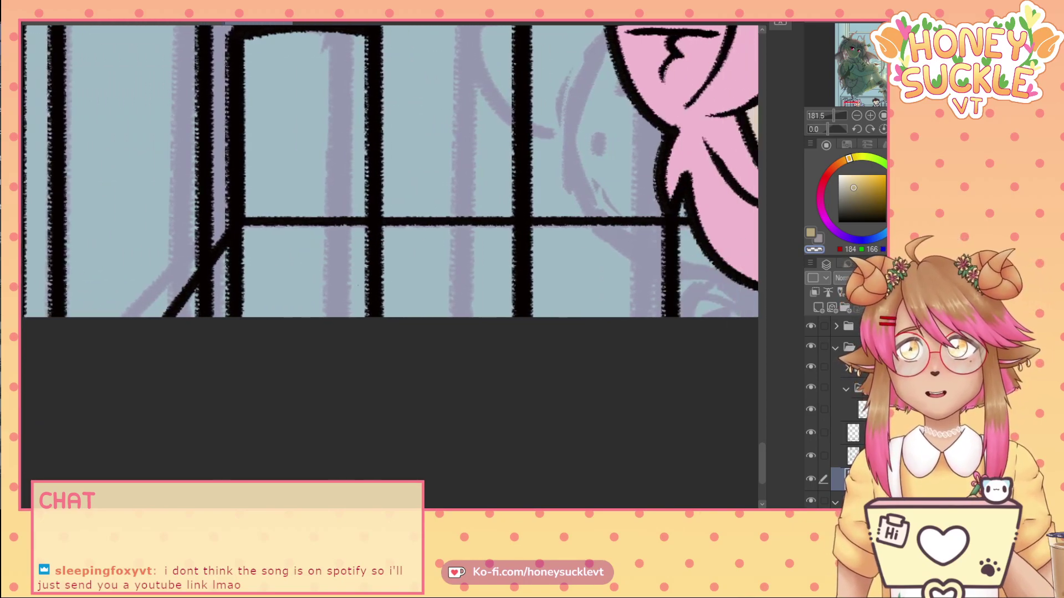
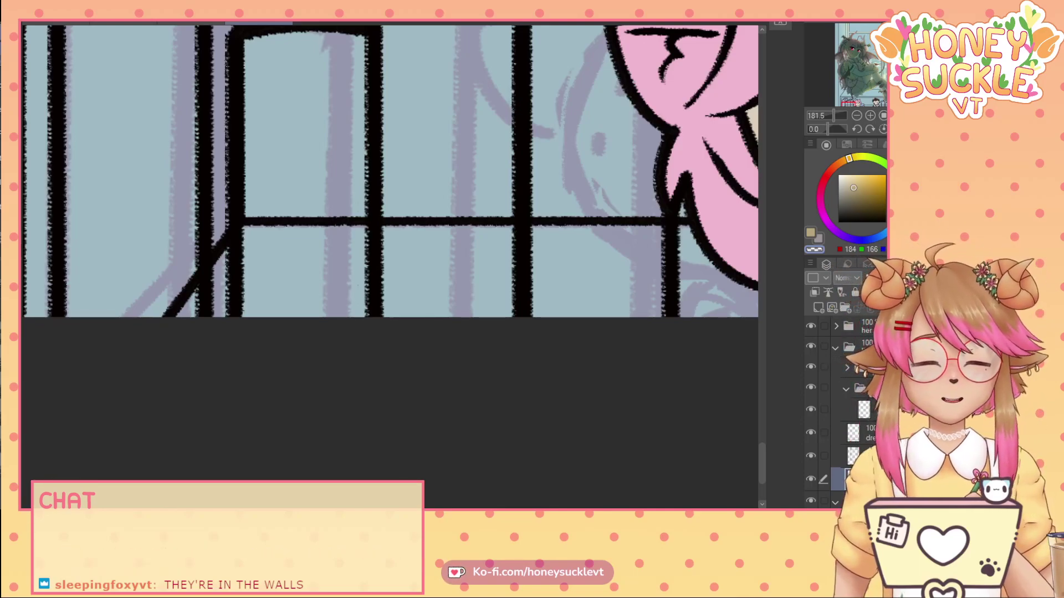
pyautogui.moveTo(763, 457); pyautogui.dragTo(762, 417)
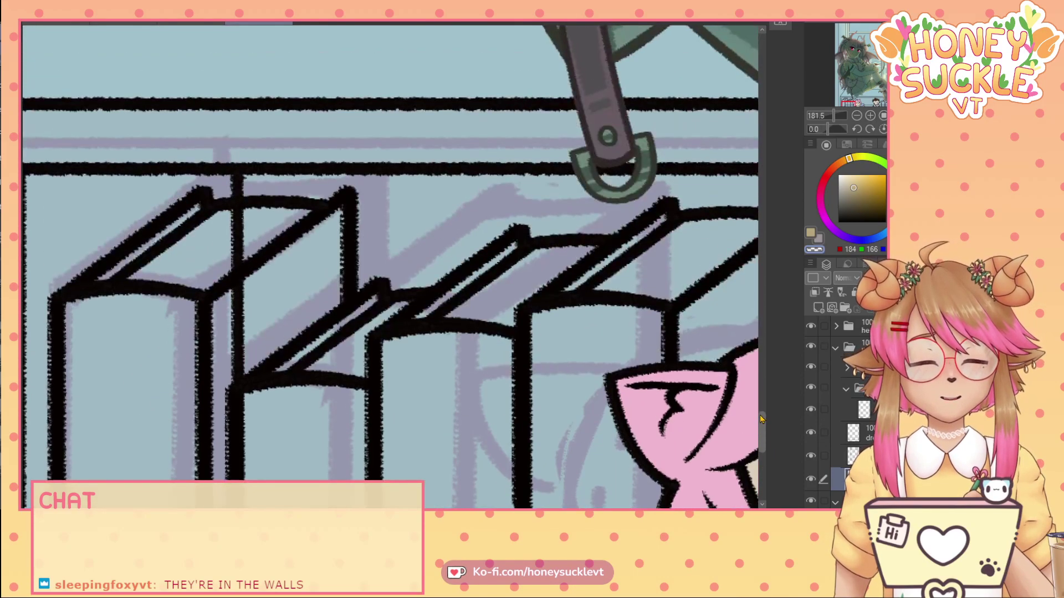
pyautogui.scroll(-5, 627, 316)
pyautogui.scroll(-3, 629, 319)
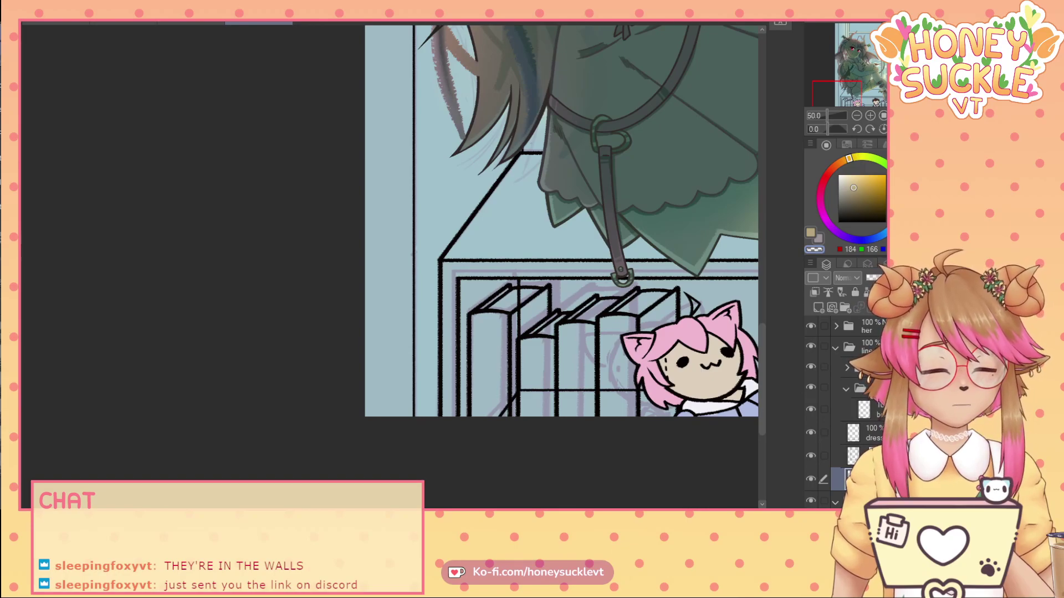
pyautogui.click(857, 412)
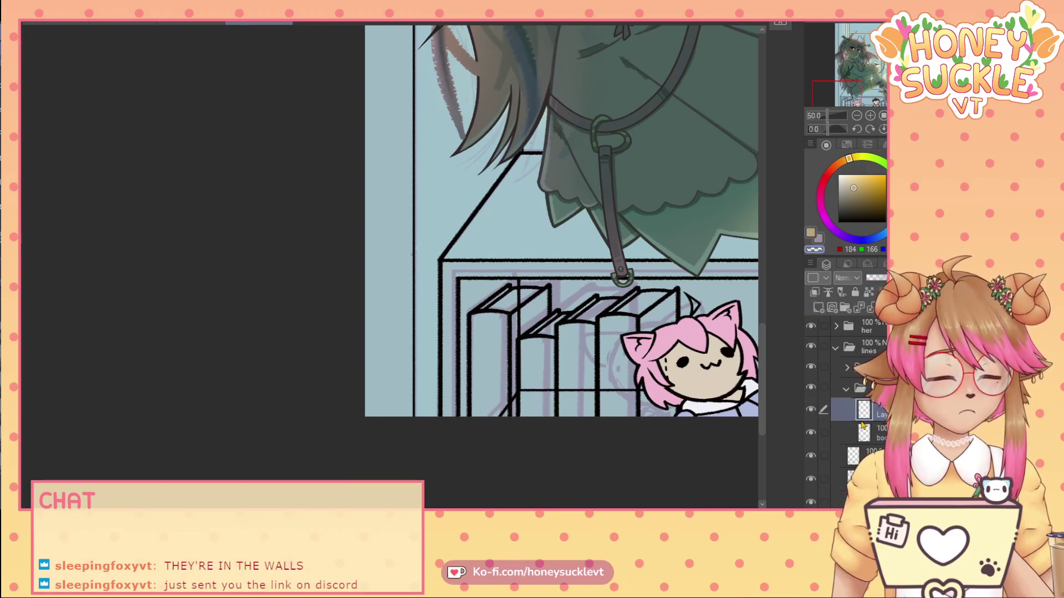
pyautogui.click(862, 431)
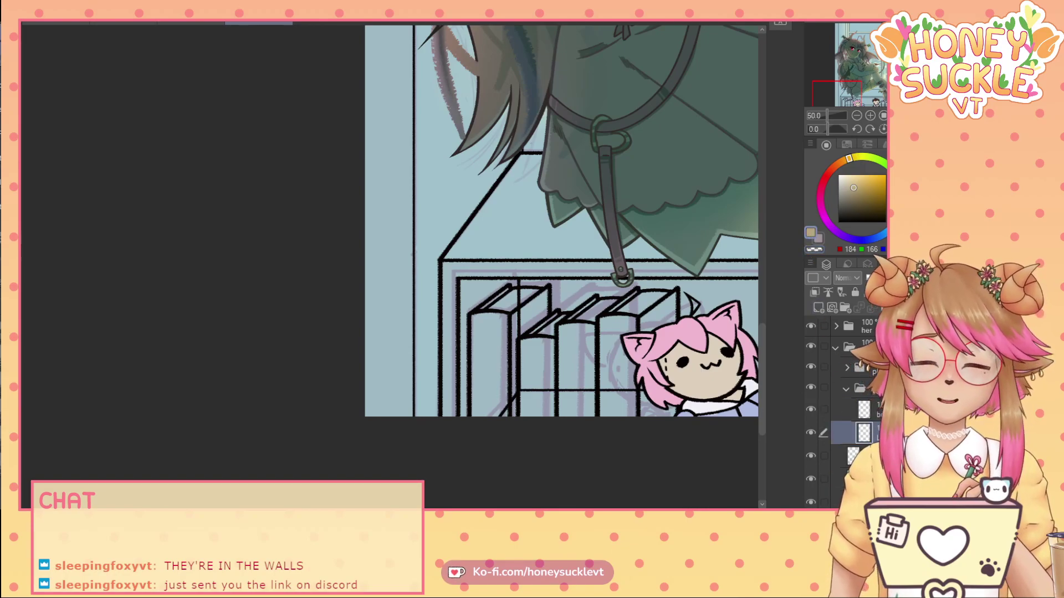
# - Fill the page tops of the four books beside the pink-haired plush with the tan
pyautogui.scroll(3, 502, 285)
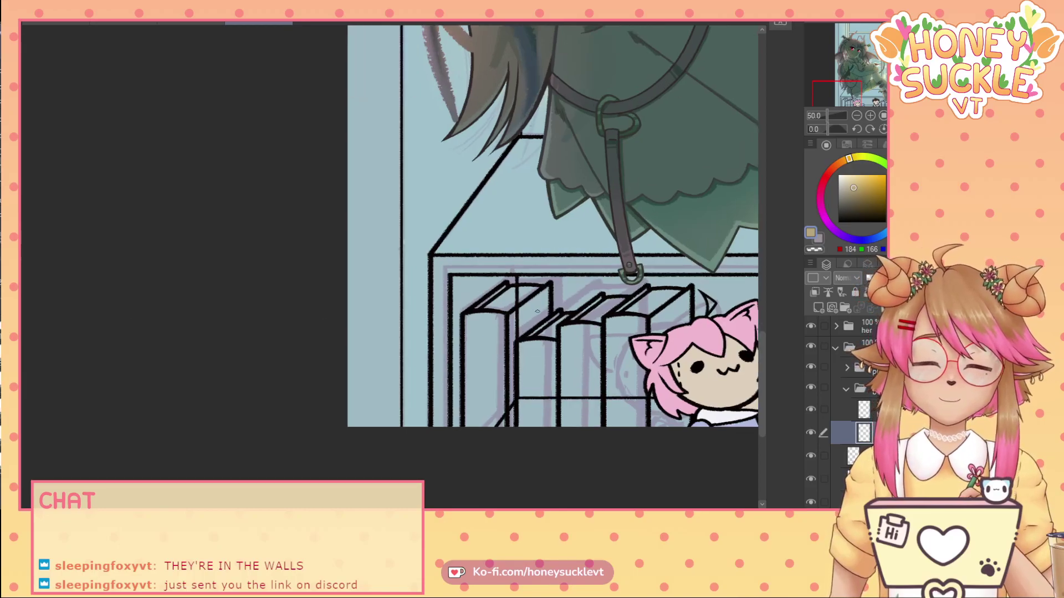
pyautogui.moveTo(503, 284)
pyautogui.mouseDown()
pyautogui.moveTo(441, 321)
pyautogui.moveTo(488, 321)
pyautogui.moveTo(522, 293)
pyautogui.moveTo(465, 315)
pyautogui.moveTo(484, 292)
pyautogui.moveTo(531, 292)
pyautogui.moveTo(420, 371)
pyautogui.moveTo(437, 358)
pyautogui.mouseUp()
pyautogui.hscroll(3, 477, 318)
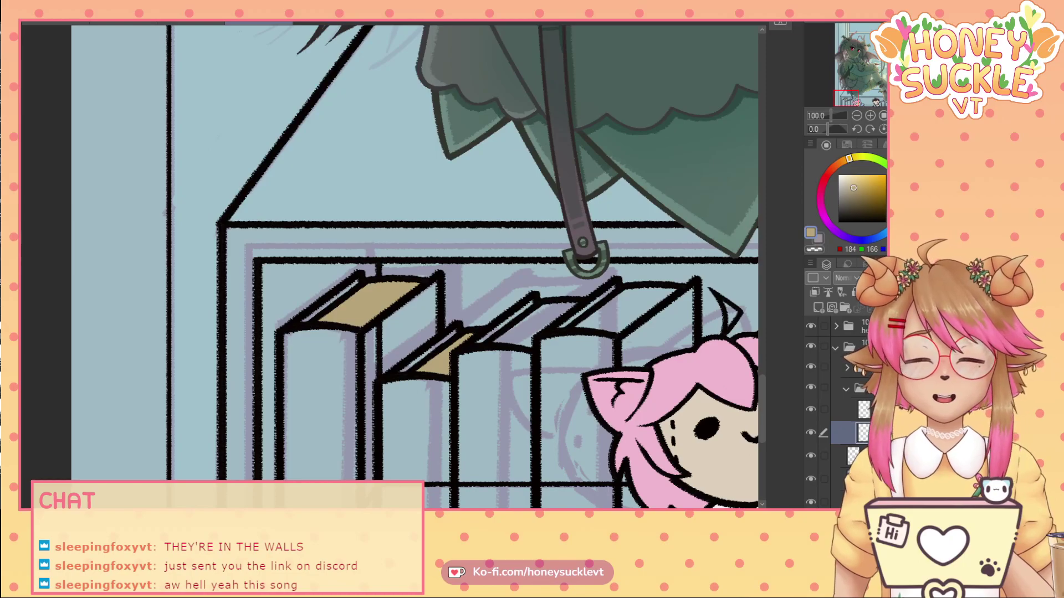
pyautogui.moveTo(540, 314)
pyautogui.mouseDown()
pyautogui.moveTo(497, 341)
pyautogui.moveTo(525, 341)
pyautogui.moveTo(569, 304)
pyautogui.moveTo(540, 311)
pyautogui.moveTo(509, 338)
pyautogui.moveTo(537, 322)
pyautogui.mouseUp()
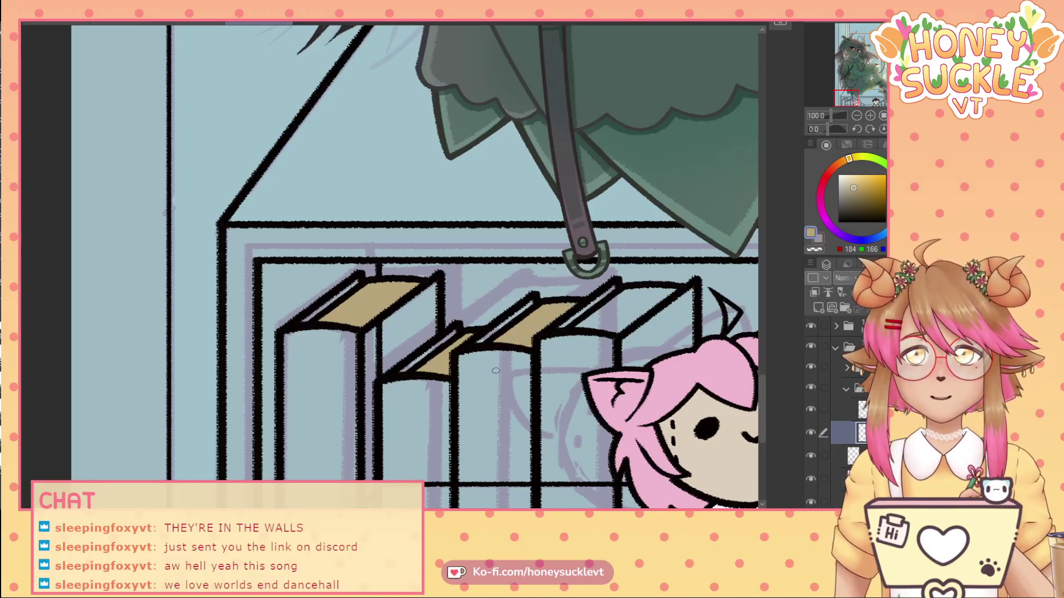
pyautogui.moveTo(495, 370); pyautogui.dragTo(595, 370)
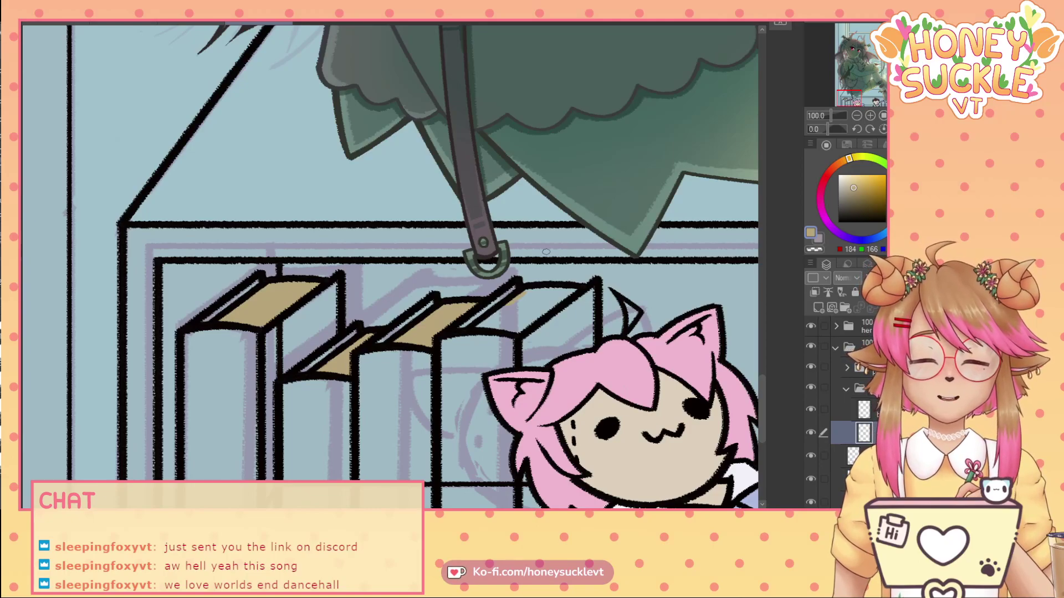
pyautogui.moveTo(553, 300); pyautogui.dragTo(521, 328)
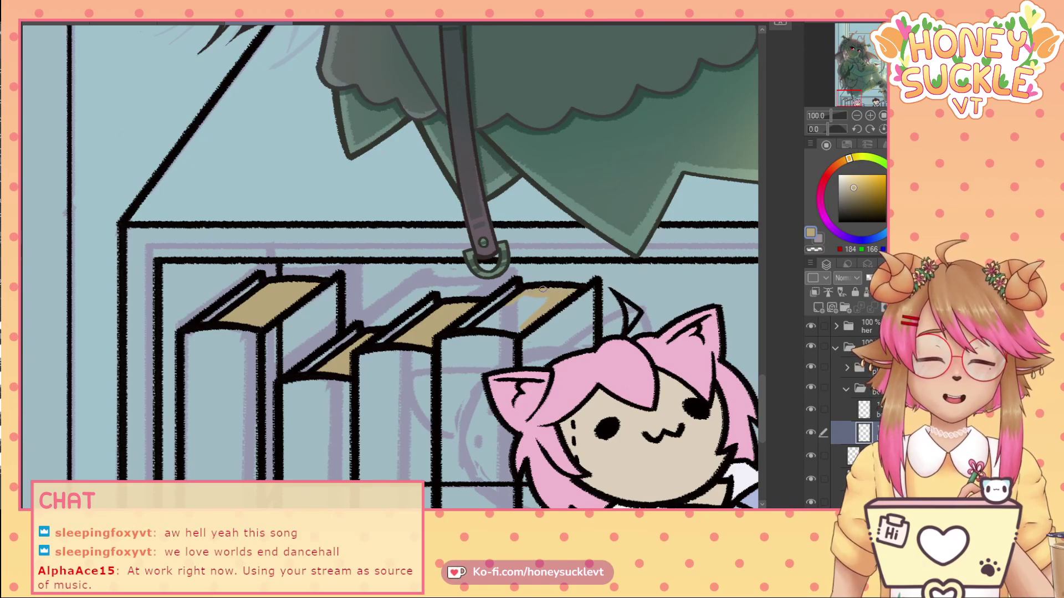
pyautogui.moveTo(542, 288)
pyautogui.mouseDown()
pyautogui.moveTo(550, 293)
pyautogui.moveTo(513, 327)
pyautogui.moveTo(525, 306)
pyautogui.moveTo(509, 309)
pyautogui.mouseUp()
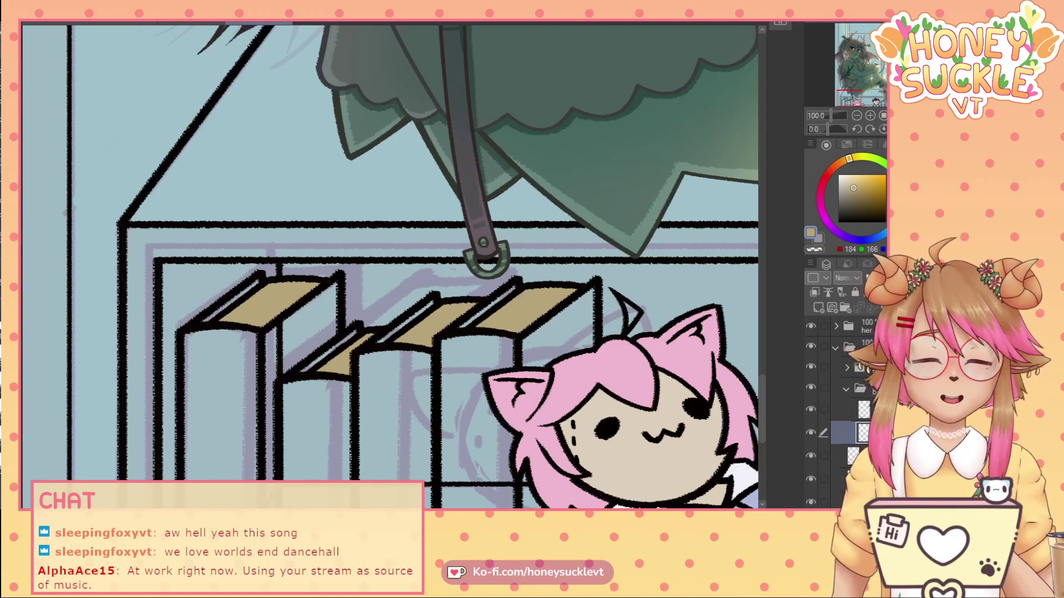
# - Fill the page tops of the three books beside the brown-haired plush with the same tan
pyautogui.moveTo(238, 513); pyautogui.dragTo(463, 512)
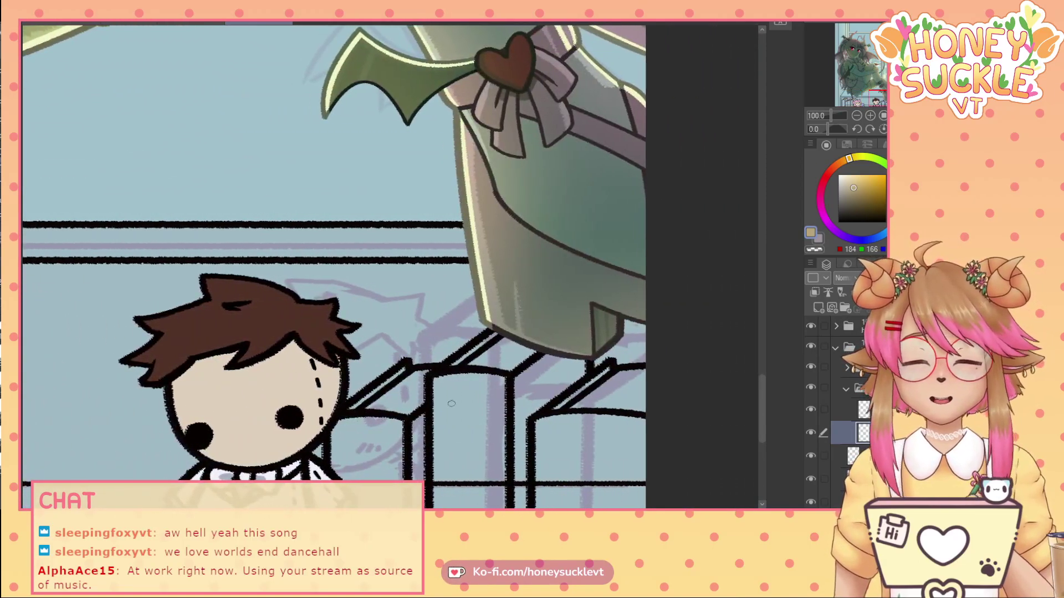
pyautogui.moveTo(502, 338)
pyautogui.mouseDown()
pyautogui.moveTo(476, 361)
pyautogui.moveTo(562, 323)
pyautogui.moveTo(520, 345)
pyautogui.moveTo(533, 346)
pyautogui.moveTo(515, 363)
pyautogui.moveTo(530, 356)
pyautogui.moveTo(508, 363)
pyautogui.moveTo(522, 340)
pyautogui.moveTo(483, 361)
pyautogui.mouseUp()
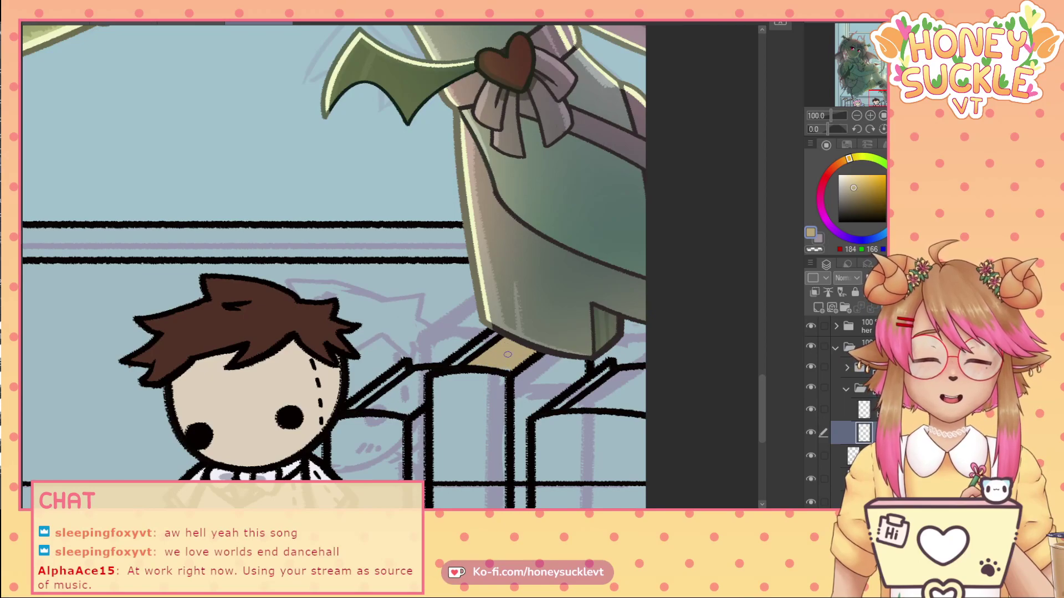
pyautogui.moveTo(413, 378)
pyautogui.mouseDown()
pyautogui.moveTo(378, 402)
pyautogui.moveTo(418, 403)
pyautogui.moveTo(406, 406)
pyautogui.moveTo(419, 389)
pyautogui.moveTo(404, 400)
pyautogui.moveTo(418, 380)
pyautogui.moveTo(387, 405)
pyautogui.mouseUp()
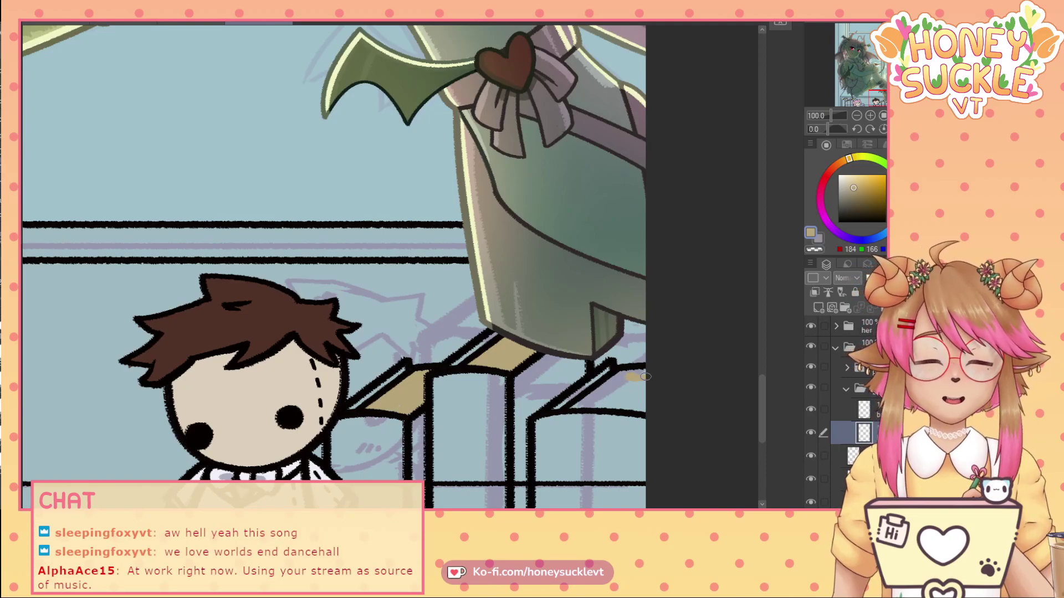
pyautogui.moveTo(626, 374)
pyautogui.mouseDown()
pyautogui.moveTo(578, 407)
pyautogui.moveTo(647, 408)
pyautogui.moveTo(623, 395)
pyautogui.moveTo(644, 389)
pyautogui.mouseUp()
pyautogui.moveTo(645, 389)
pyautogui.mouseDown()
pyautogui.moveTo(613, 393)
pyautogui.moveTo(624, 384)
pyautogui.mouseUp()
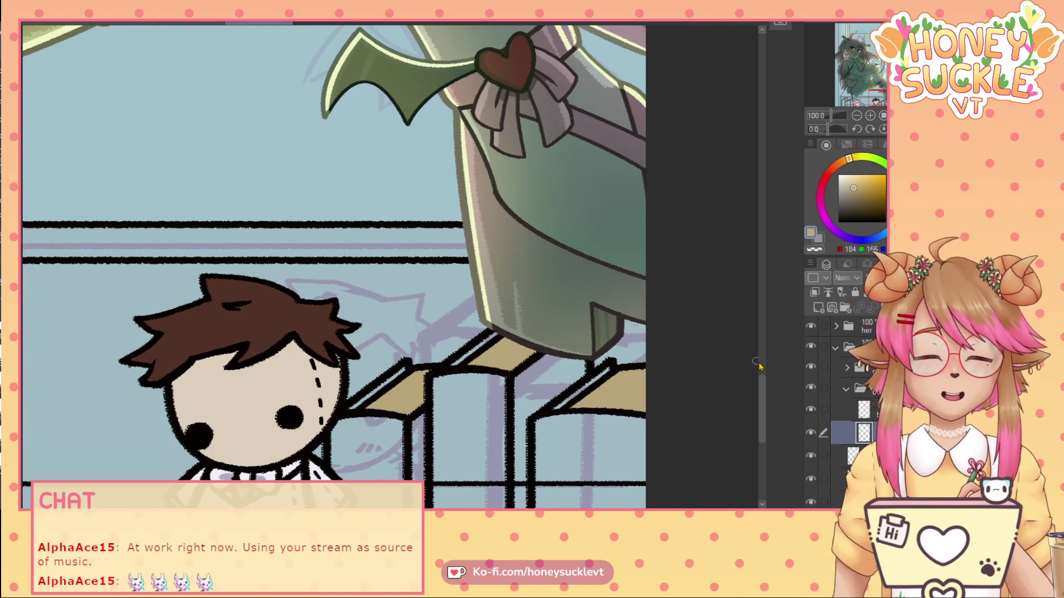
# - Choose an orange, red 210, green 117, and fill the cover edge and spine of the short second book
pyautogui.moveTo(761, 388); pyautogui.dragTo(765, 415)
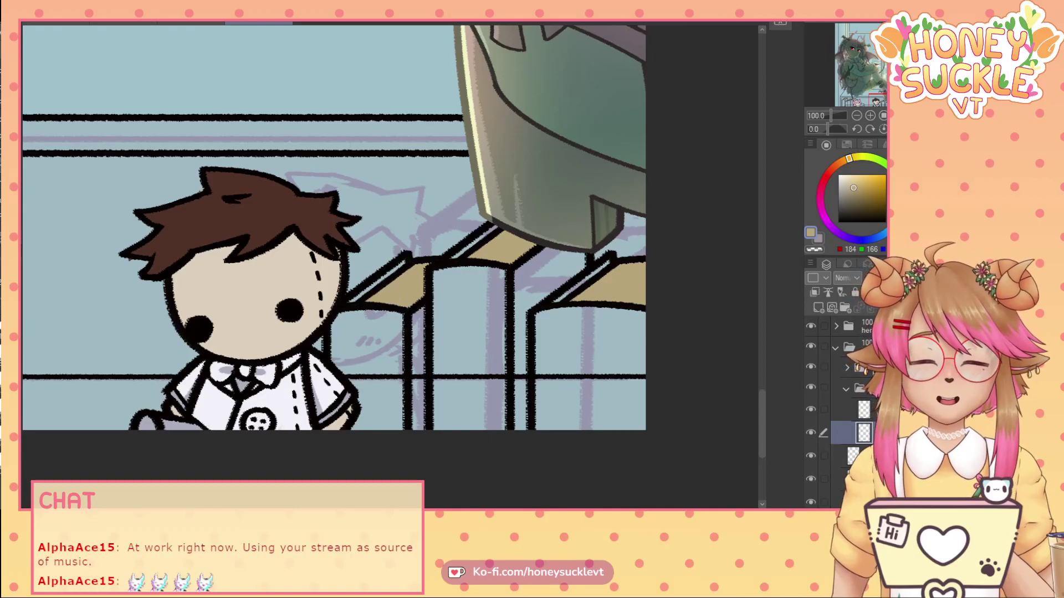
pyautogui.moveTo(538, 513); pyautogui.dragTo(433, 512)
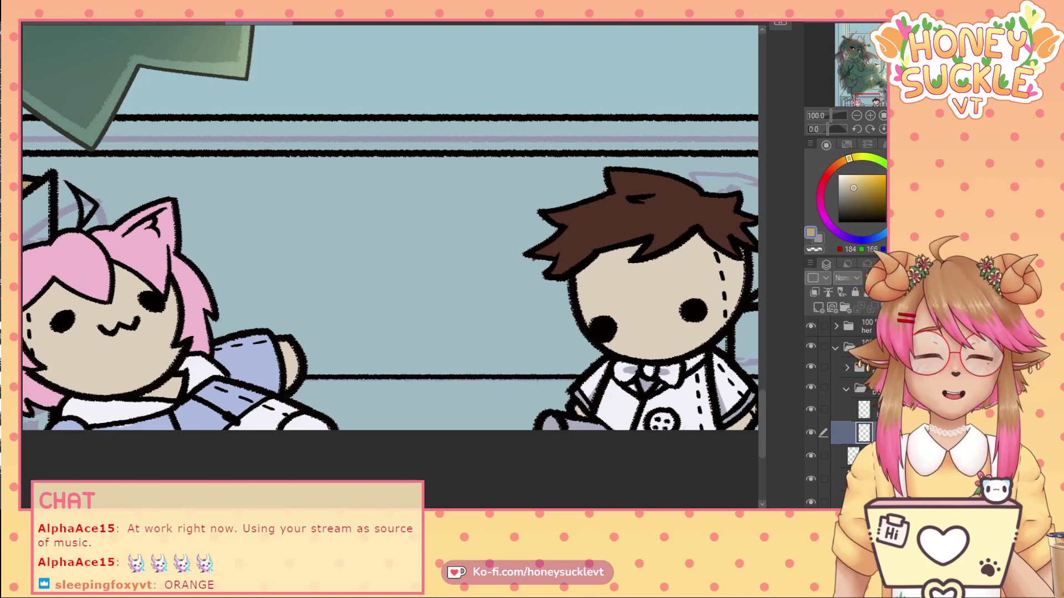
pyautogui.click(838, 164)
pyautogui.click(873, 185)
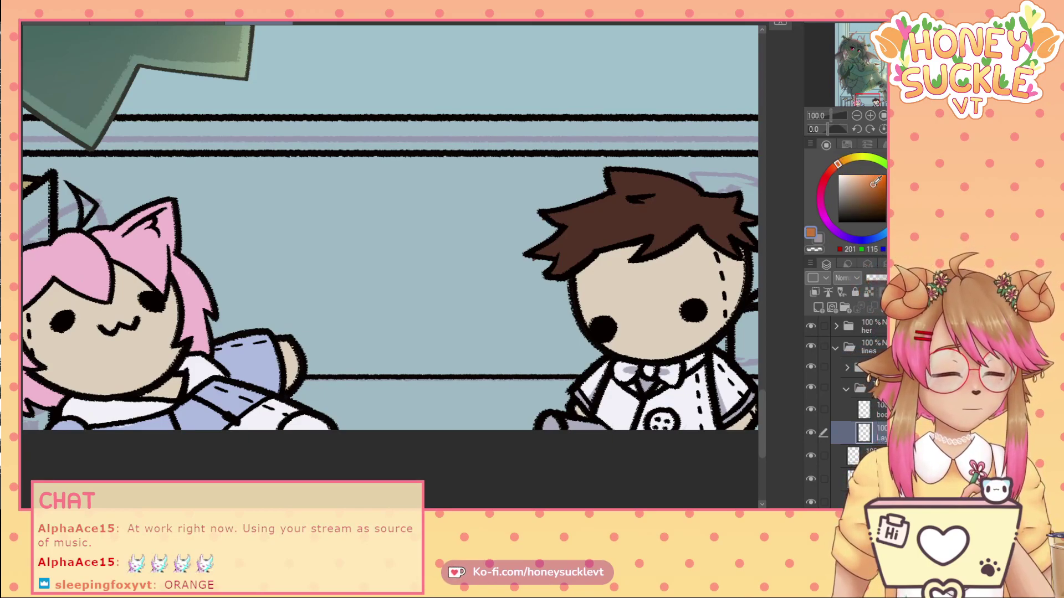
pyautogui.moveTo(876, 182); pyautogui.dragTo(874, 182)
pyautogui.moveTo(424, 512); pyautogui.dragTo(281, 512)
pyautogui.moveTo(311, 291); pyautogui.dragTo(302, 328)
pyautogui.moveTo(349, 239)
pyautogui.mouseDown()
pyautogui.moveTo(367, 222)
pyautogui.moveTo(312, 264)
pyautogui.moveTo(309, 273)
pyautogui.moveTo(339, 244)
pyautogui.moveTo(308, 291)
pyautogui.moveTo(297, 289)
pyautogui.moveTo(299, 277)
pyautogui.moveTo(302, 407)
pyautogui.mouseUp()
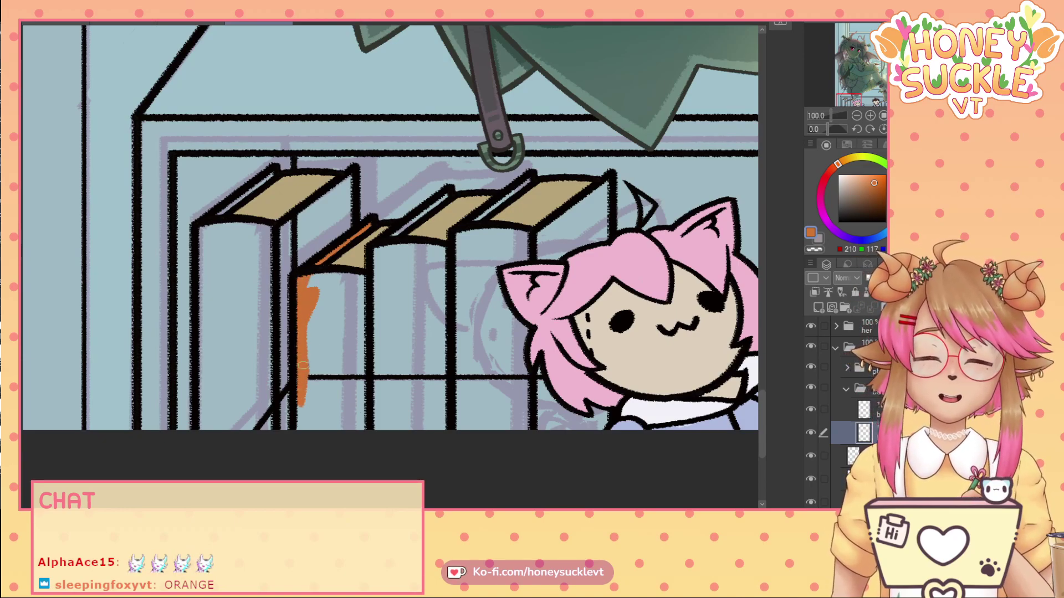
pyautogui.moveTo(303, 365)
pyautogui.mouseDown()
pyautogui.moveTo(307, 424)
pyautogui.moveTo(326, 395)
pyautogui.moveTo(317, 382)
pyautogui.moveTo(325, 445)
pyautogui.moveTo(337, 370)
pyautogui.moveTo(346, 434)
pyautogui.moveTo(360, 387)
pyautogui.moveTo(359, 438)
pyautogui.mouseUp()
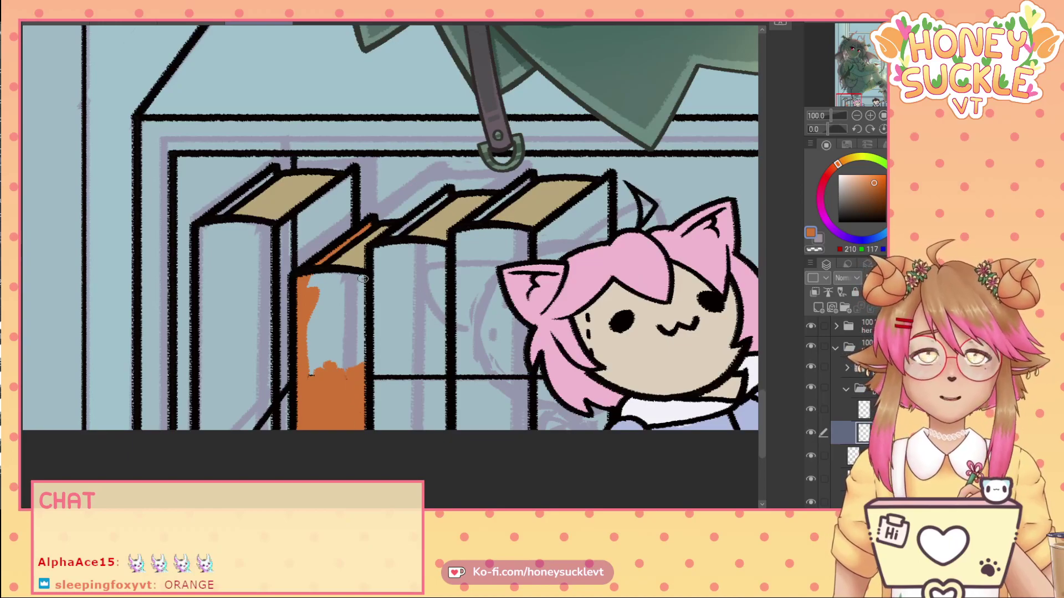
pyautogui.moveTo(363, 279)
pyautogui.mouseDown()
pyautogui.moveTo(307, 278)
pyautogui.moveTo(358, 276)
pyautogui.moveTo(359, 404)
pyautogui.moveTo(341, 332)
pyautogui.moveTo(333, 394)
pyautogui.moveTo(311, 340)
pyautogui.moveTo(306, 370)
pyautogui.moveTo(308, 281)
pyautogui.moveTo(307, 326)
pyautogui.moveTo(322, 285)
pyautogui.moveTo(314, 302)
pyautogui.moveTo(327, 319)
pyautogui.moveTo(332, 281)
pyautogui.moveTo(348, 344)
pyautogui.moveTo(343, 303)
pyautogui.moveTo(354, 293)
pyautogui.moveTo(337, 311)
pyautogui.mouseUp()
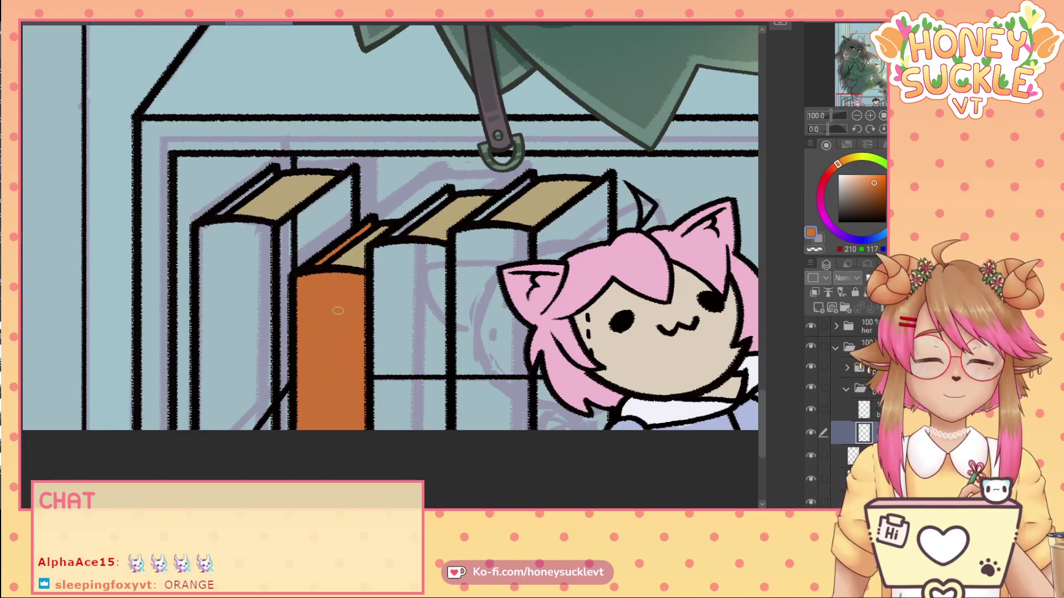
# - Choose a dark red, red 158, green 17, as the painting colour for the next books
pyautogui.scroll(-2, 377, 318)
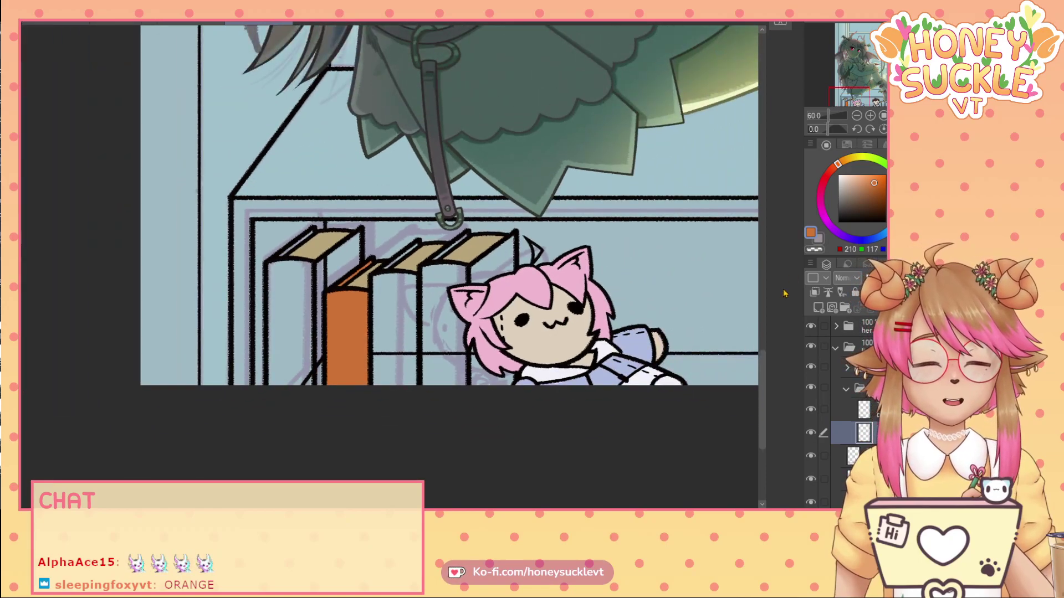
pyautogui.moveTo(837, 164); pyautogui.dragTo(823, 181)
pyautogui.click(881, 191)
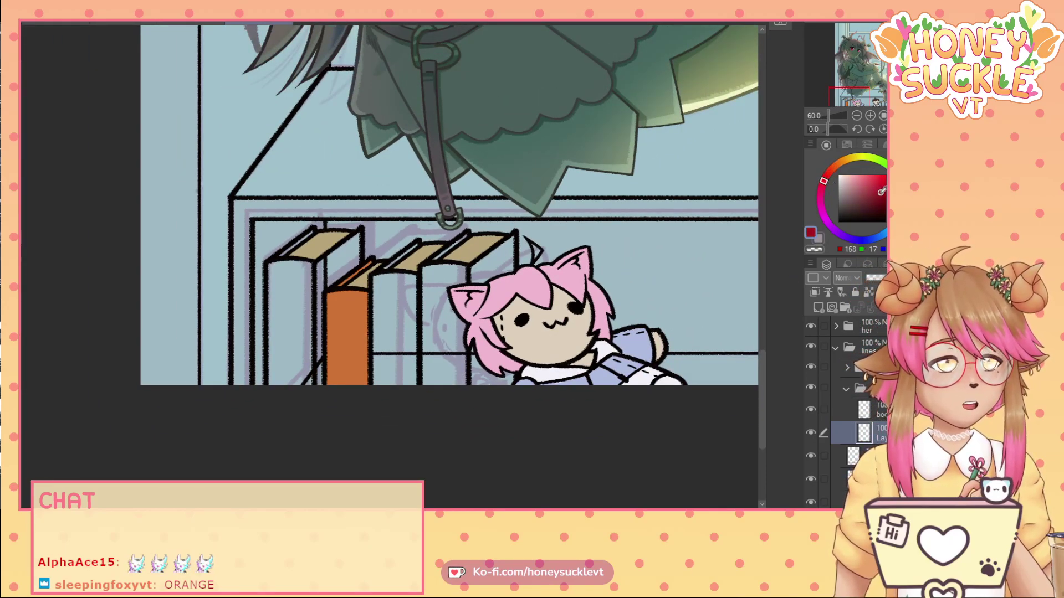
# - Fill the pink-haired plush's loose hair tuft with its hair pink on the plush colour layer
pyautogui.scroll(2, 501, 357)
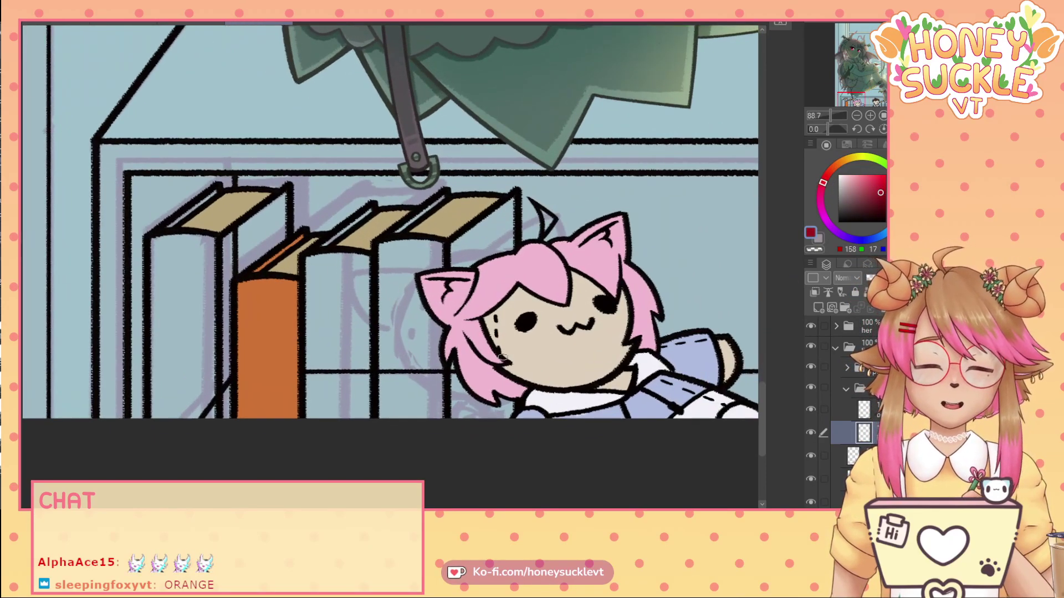
pyautogui.click(846, 368)
pyautogui.click(862, 412)
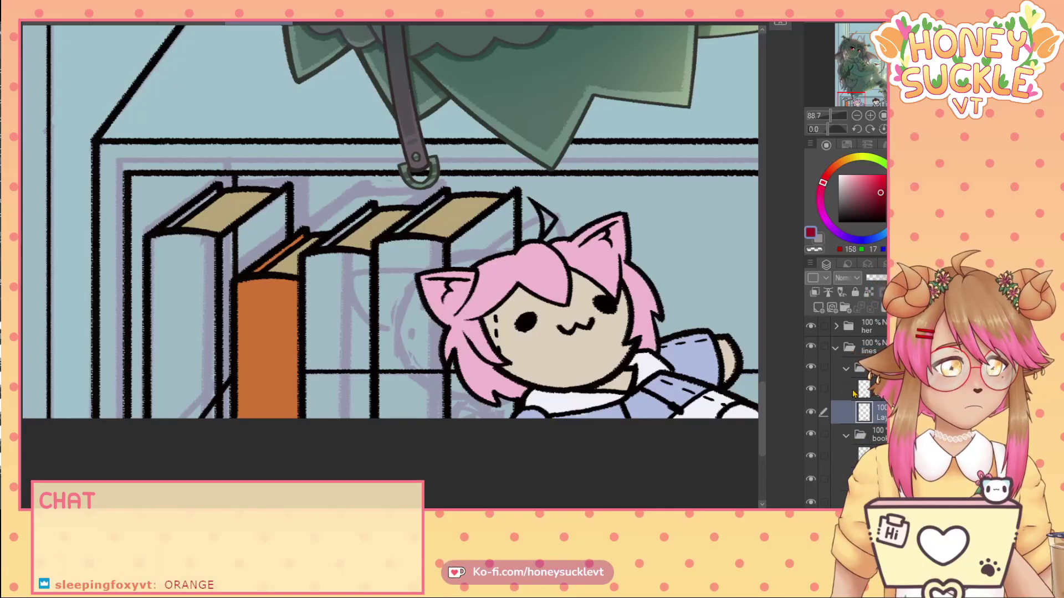
pyautogui.keyDown('alt'); pyautogui.click(610, 247); pyautogui.keyUp('alt')
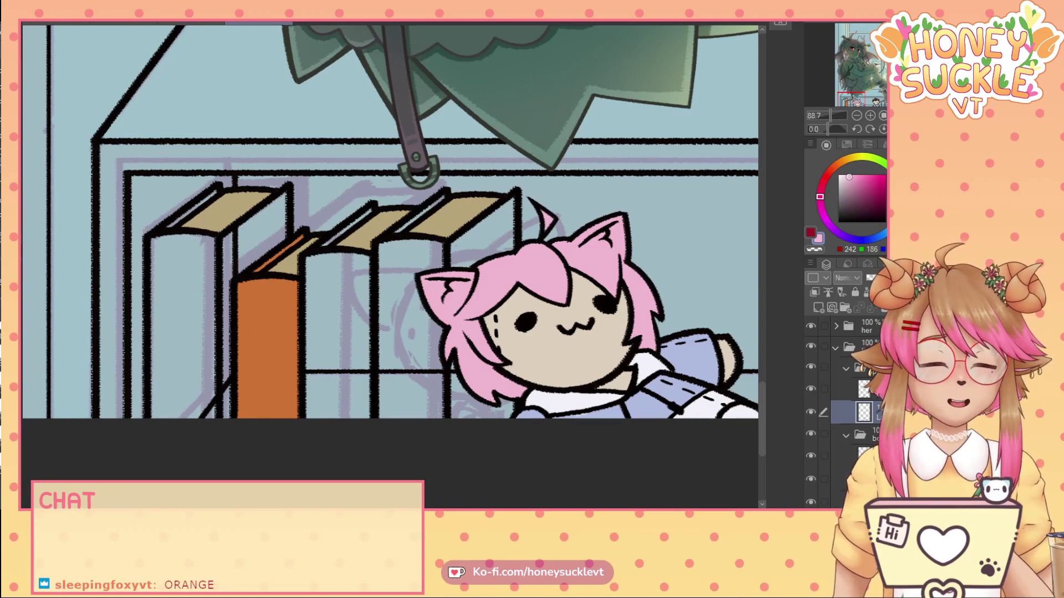
# - Fill the spine and cover edge of the third book beside the pink-haired plush with the dark red on the book colour layer
pyautogui.click(806, 242)
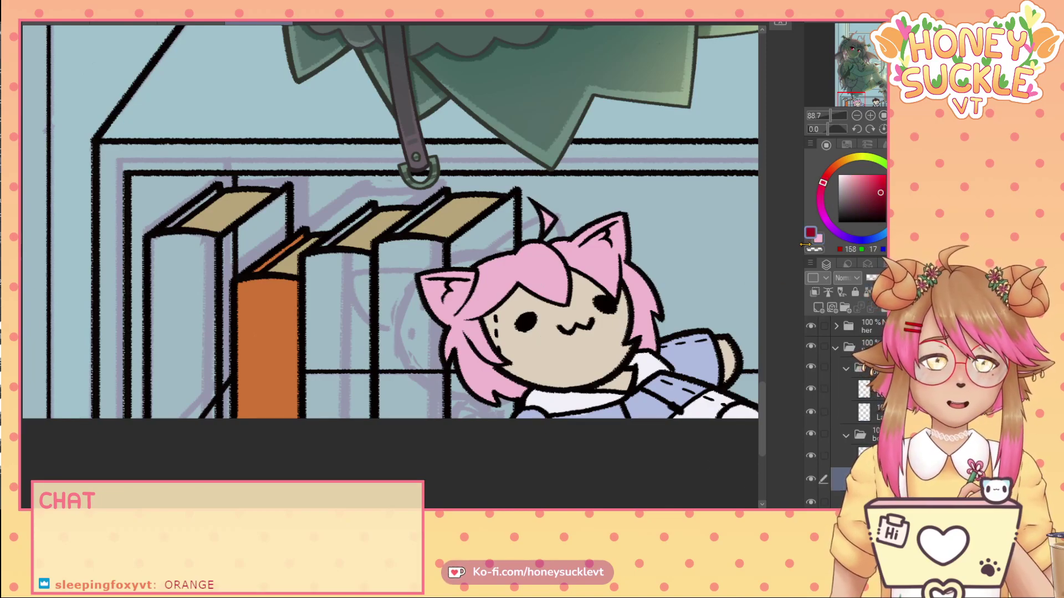
pyautogui.moveTo(334, 310)
pyautogui.mouseDown()
pyautogui.moveTo(317, 359)
pyautogui.moveTo(315, 412)
pyautogui.moveTo(313, 364)
pyautogui.moveTo(314, 405)
pyautogui.moveTo(316, 334)
pyautogui.moveTo(325, 417)
pyautogui.moveTo(331, 348)
pyautogui.moveTo(342, 449)
pyautogui.moveTo(353, 362)
pyautogui.moveTo(359, 415)
pyautogui.moveTo(364, 369)
pyautogui.moveTo(363, 418)
pyautogui.moveTo(363, 346)
pyautogui.moveTo(366, 415)
pyautogui.moveTo(367, 261)
pyautogui.moveTo(314, 258)
pyautogui.moveTo(308, 355)
pyautogui.moveTo(318, 276)
pyautogui.moveTo(328, 333)
pyautogui.moveTo(343, 273)
pyautogui.moveTo(358, 326)
pyautogui.mouseUp()
pyautogui.moveTo(352, 272)
pyautogui.mouseDown()
pyautogui.moveTo(339, 266)
pyautogui.moveTo(319, 291)
pyautogui.moveTo(344, 311)
pyautogui.mouseUp()
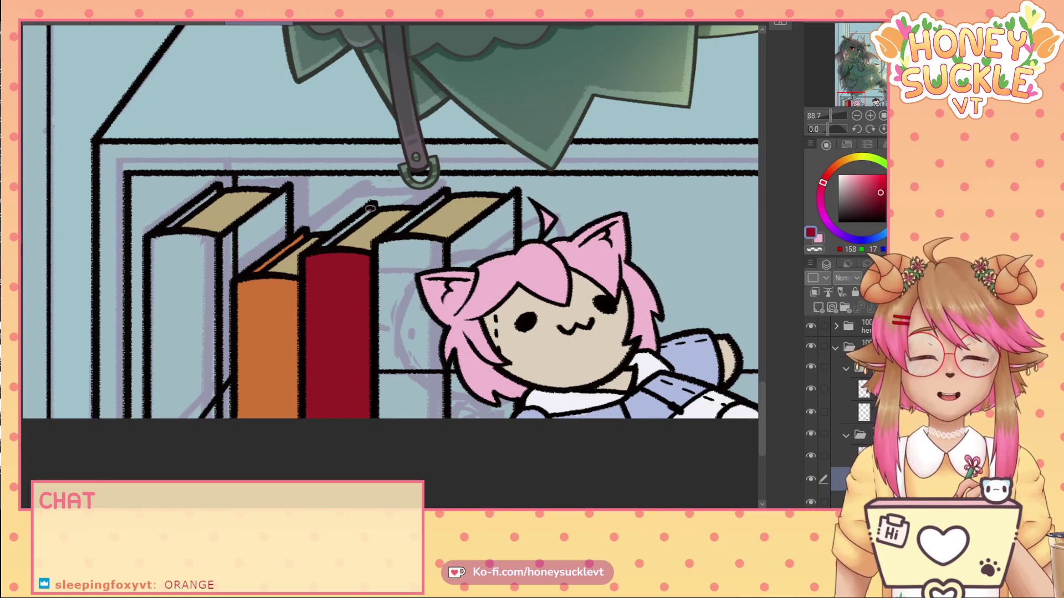
pyautogui.moveTo(370, 209); pyautogui.dragTo(317, 253)
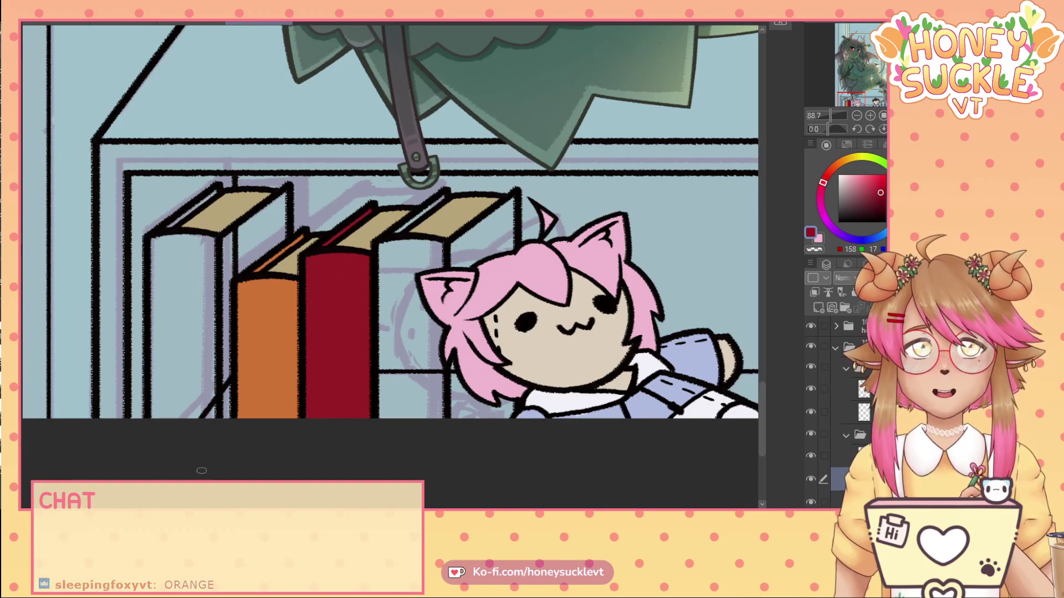
# - Fill the cover edge and spine of the outermost book beside the brown-haired plush with the same dark red
pyautogui.moveTo(390, 506)
pyautogui.mouseDown()
pyautogui.moveTo(648, 506)
pyautogui.moveTo(588, 506)
pyautogui.mouseUp()
pyautogui.moveTo(604, 269); pyautogui.dragTo(555, 303)
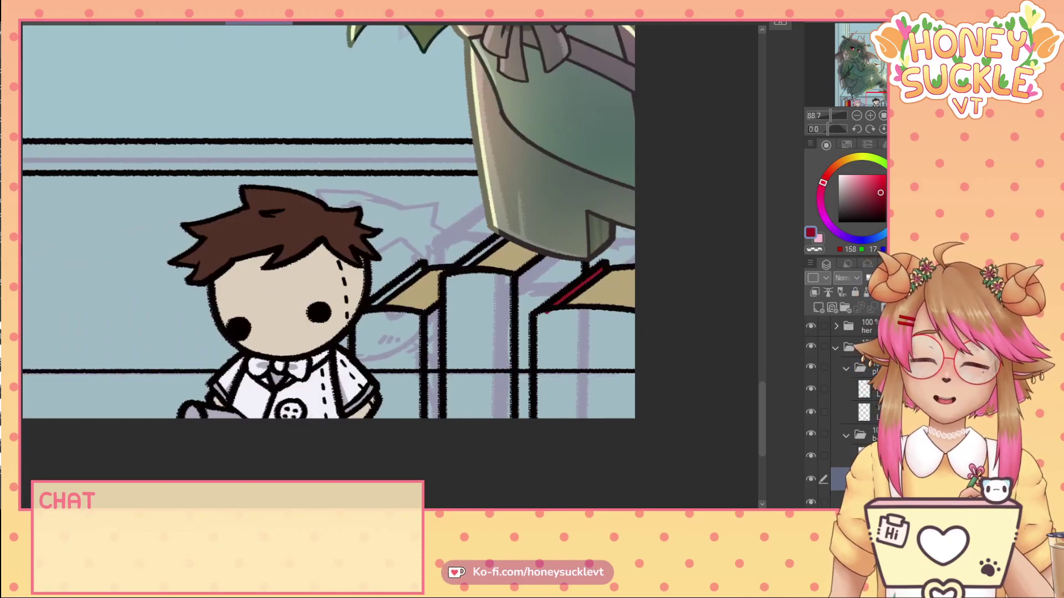
pyautogui.moveTo(551, 388)
pyautogui.mouseDown()
pyautogui.moveTo(545, 360)
pyautogui.moveTo(543, 404)
pyautogui.moveTo(576, 382)
pyautogui.moveTo(612, 388)
pyautogui.moveTo(629, 419)
pyautogui.moveTo(625, 380)
pyautogui.moveTo(632, 399)
pyautogui.mouseUp()
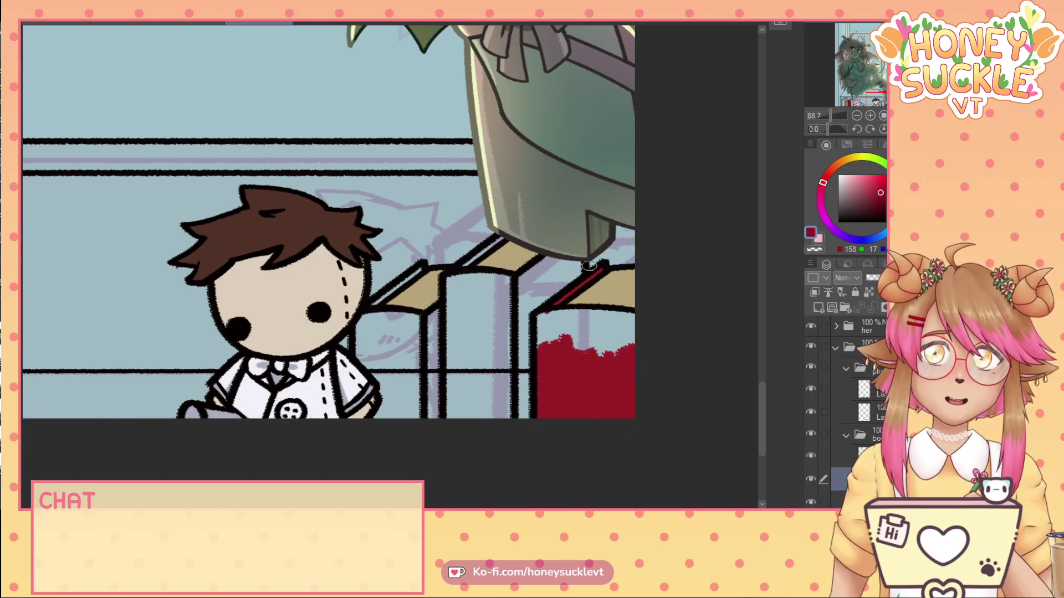
pyautogui.moveTo(550, 321)
pyautogui.mouseDown()
pyautogui.moveTo(643, 316)
pyautogui.moveTo(553, 312)
pyautogui.moveTo(615, 314)
pyautogui.moveTo(545, 327)
pyautogui.moveTo(554, 344)
pyautogui.moveTo(562, 326)
pyautogui.moveTo(568, 351)
pyautogui.moveTo(572, 325)
pyautogui.moveTo(582, 359)
pyautogui.moveTo(591, 334)
pyautogui.moveTo(603, 371)
pyautogui.moveTo(608, 327)
pyautogui.moveTo(615, 348)
pyautogui.moveTo(629, 349)
pyautogui.moveTo(636, 327)
pyautogui.moveTo(586, 330)
pyautogui.mouseUp()
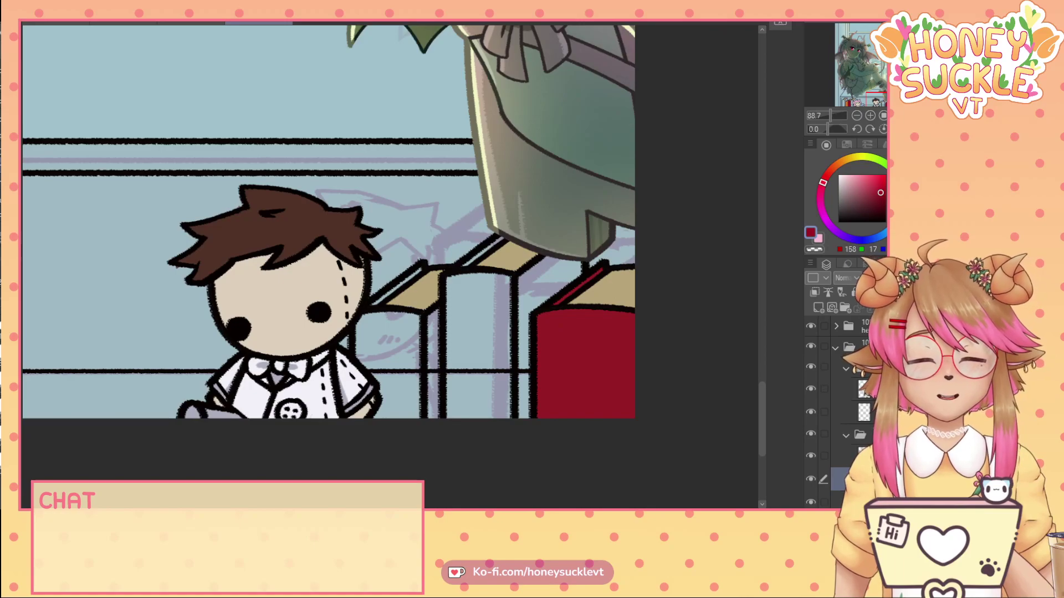
# - Choose a dark blue, red 17, green 39, and fill the cover and spine of the book directly behind the pink-haired plush
pyautogui.moveTo(493, 513); pyautogui.dragTo(464, 513)
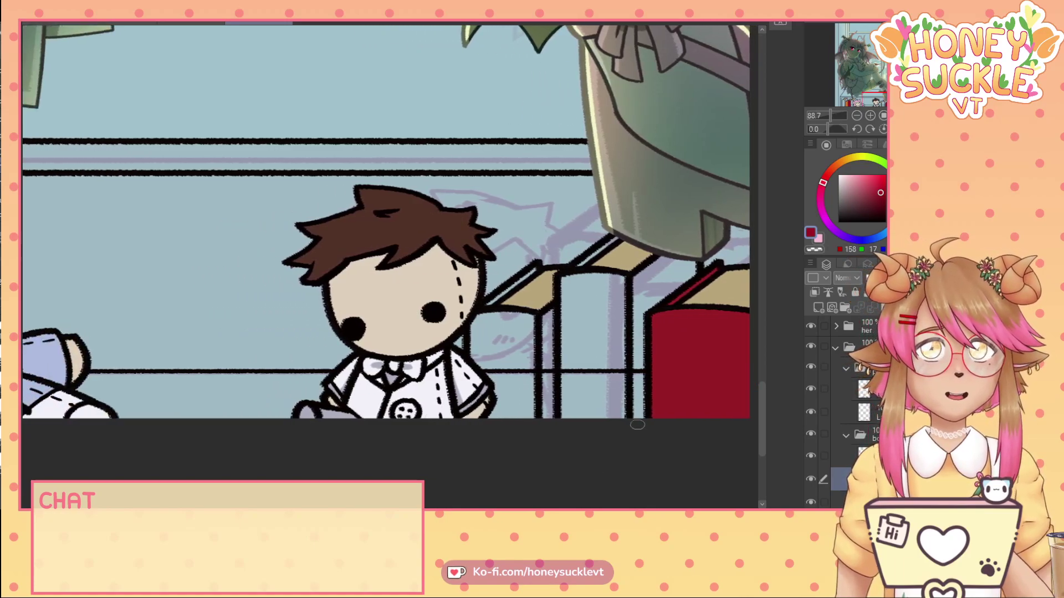
pyautogui.click(867, 239)
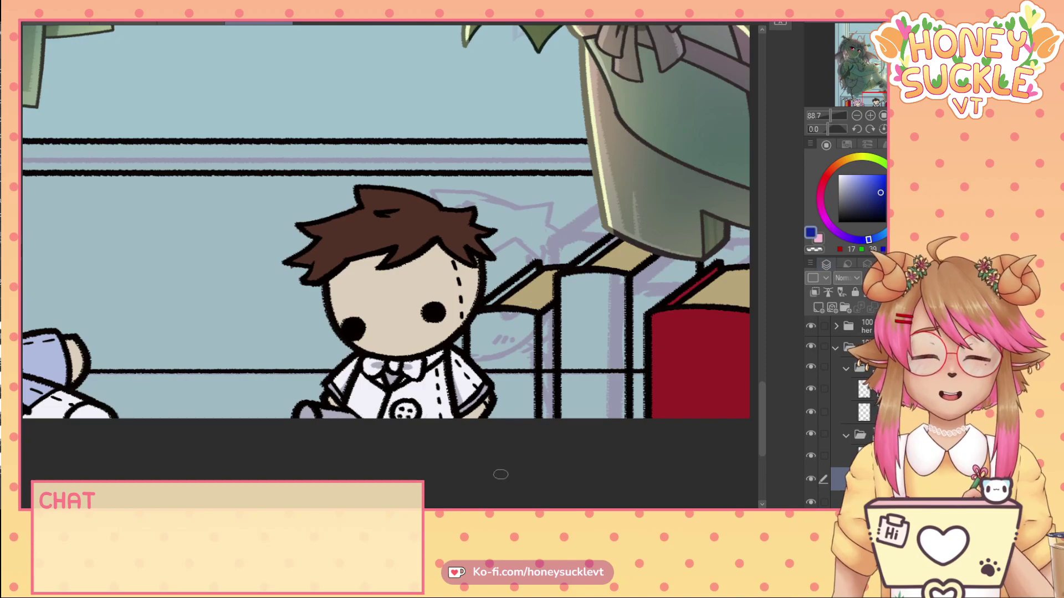
pyautogui.hscroll(8, 406, 391)
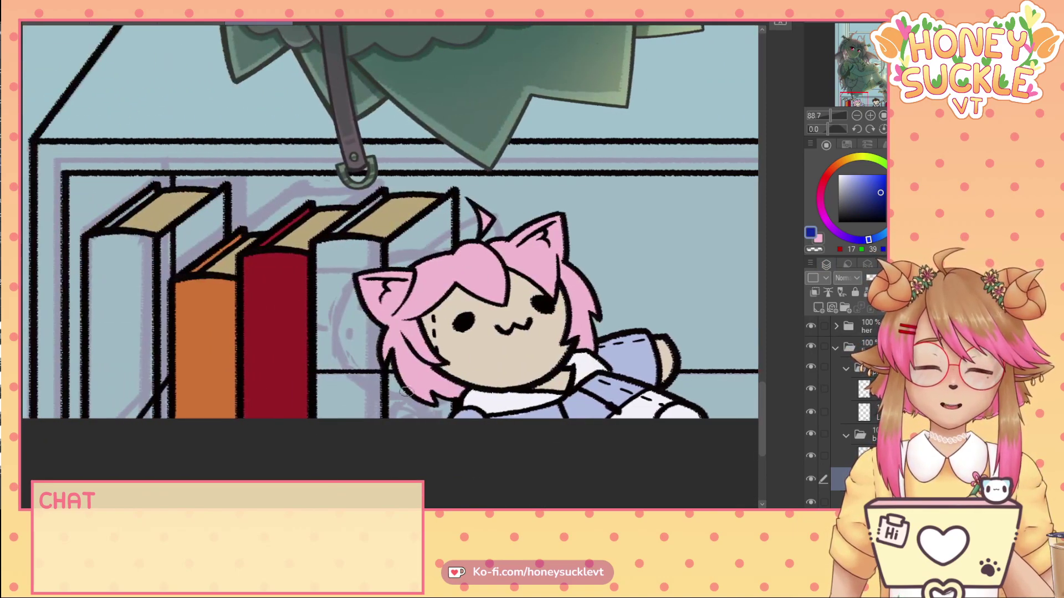
pyautogui.moveTo(392, 363)
pyautogui.mouseDown()
pyautogui.moveTo(403, 436)
pyautogui.moveTo(419, 396)
pyautogui.moveTo(439, 415)
pyautogui.mouseUp()
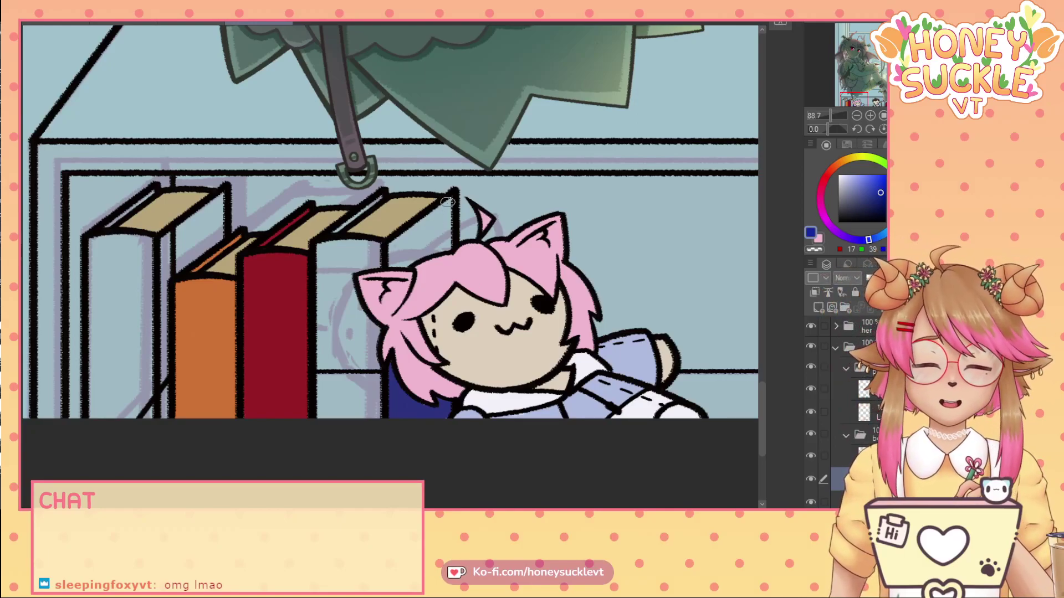
pyautogui.moveTo(448, 202)
pyautogui.mouseDown()
pyautogui.moveTo(386, 250)
pyautogui.moveTo(429, 218)
pyautogui.moveTo(382, 270)
pyautogui.moveTo(435, 246)
pyautogui.moveTo(440, 218)
pyautogui.moveTo(449, 253)
pyautogui.mouseUp()
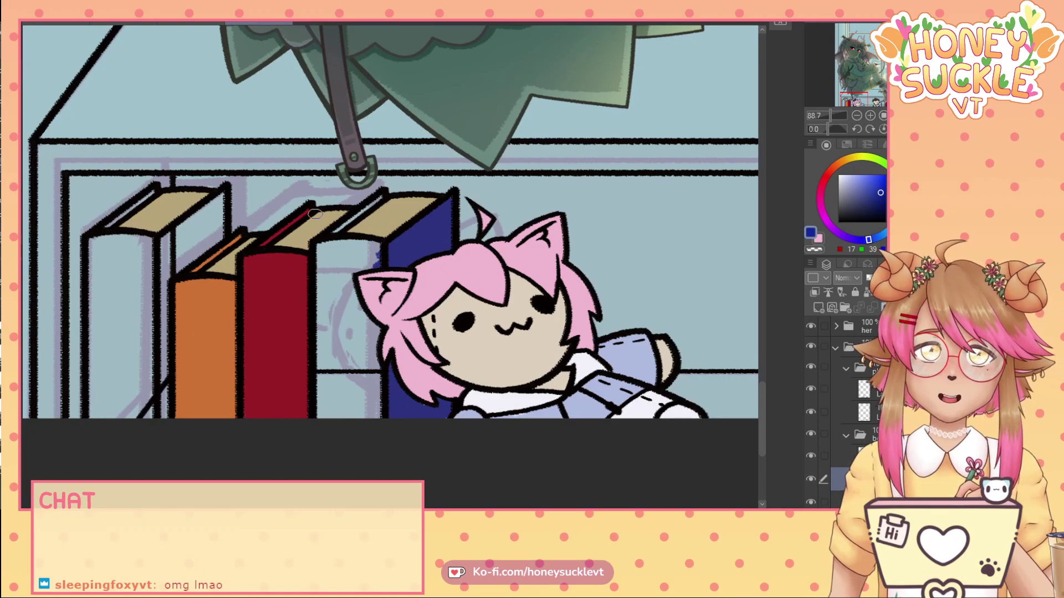
pyautogui.moveTo(379, 195)
pyautogui.mouseDown()
pyautogui.moveTo(322, 246)
pyautogui.moveTo(320, 288)
pyautogui.moveTo(321, 247)
pyautogui.moveTo(325, 380)
pyautogui.mouseUp()
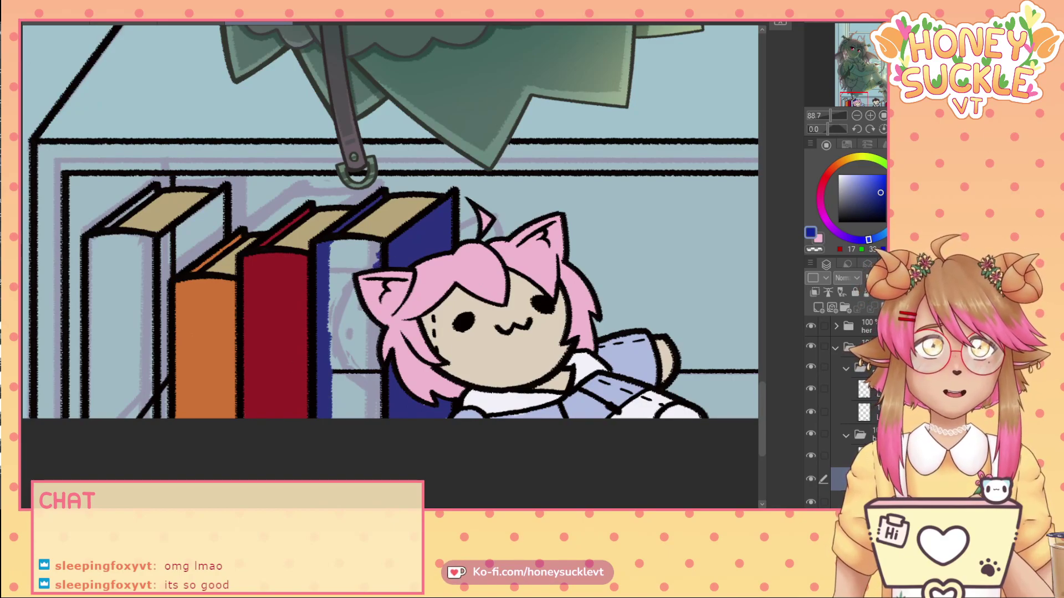
pyautogui.moveTo(321, 251); pyautogui.dragTo(366, 243)
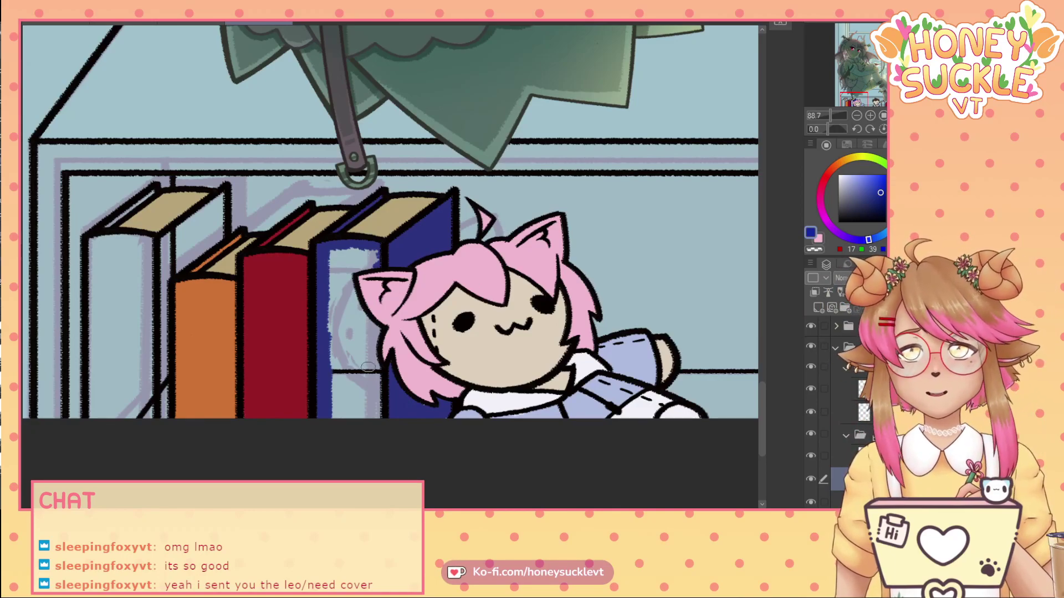
pyautogui.moveTo(368, 367)
pyautogui.mouseDown()
pyautogui.moveTo(376, 389)
pyautogui.moveTo(444, 424)
pyautogui.moveTo(420, 396)
pyautogui.moveTo(371, 445)
pyautogui.moveTo(372, 248)
pyautogui.moveTo(349, 299)
pyautogui.moveTo(346, 259)
pyautogui.moveTo(328, 272)
pyautogui.moveTo(328, 365)
pyautogui.moveTo(337, 308)
pyautogui.moveTo(333, 351)
pyautogui.moveTo(356, 421)
pyautogui.moveTo(363, 298)
pyautogui.moveTo(354, 421)
pyautogui.mouseUp()
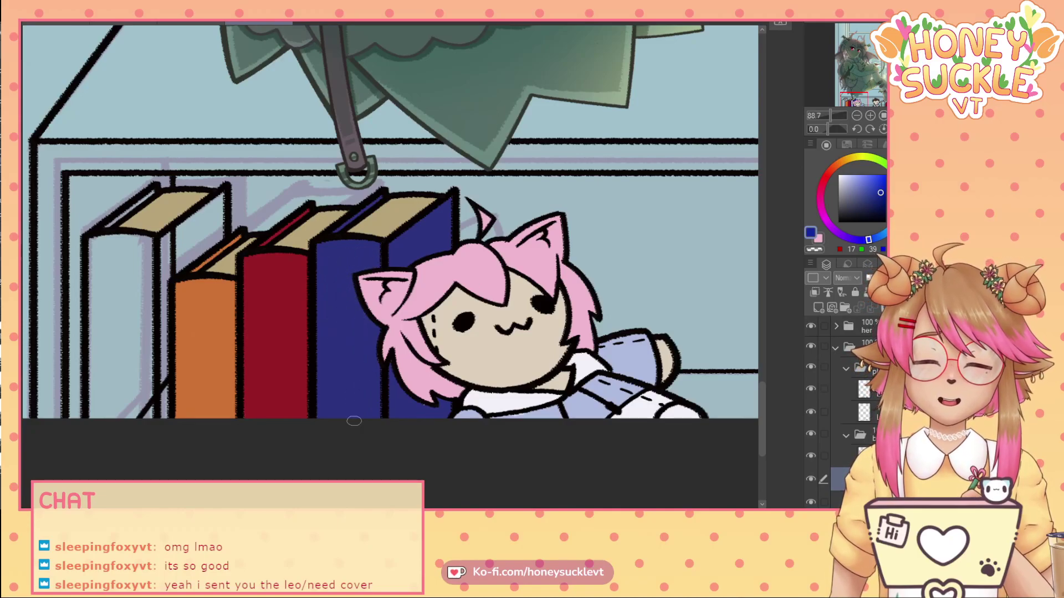
# - Fill the cover edge and spine of the book nearest the brown-haired plush with the same dark blue
pyautogui.moveTo(347, 511); pyautogui.dragTo(532, 488)
pyautogui.moveTo(370, 278)
pyautogui.mouseDown()
pyautogui.moveTo(330, 323)
pyautogui.moveTo(328, 311)
pyautogui.moveTo(324, 346)
pyautogui.moveTo(358, 404)
pyautogui.moveTo(346, 392)
pyautogui.moveTo(342, 421)
pyautogui.moveTo(366, 382)
pyautogui.moveTo(367, 428)
pyautogui.moveTo(378, 385)
pyautogui.moveTo(397, 392)
pyautogui.moveTo(396, 418)
pyautogui.moveTo(402, 312)
pyautogui.moveTo(384, 375)
pyautogui.moveTo(390, 345)
pyautogui.moveTo(391, 409)
pyautogui.moveTo(400, 379)
pyautogui.moveTo(374, 431)
pyautogui.moveTo(364, 354)
pyautogui.moveTo(350, 382)
pyautogui.moveTo(347, 374)
pyautogui.moveTo(346, 401)
pyautogui.moveTo(331, 341)
pyautogui.moveTo(334, 314)
pyautogui.moveTo(380, 320)
pyautogui.moveTo(373, 361)
pyautogui.moveTo(344, 323)
pyautogui.moveTo(365, 355)
pyautogui.mouseUp()
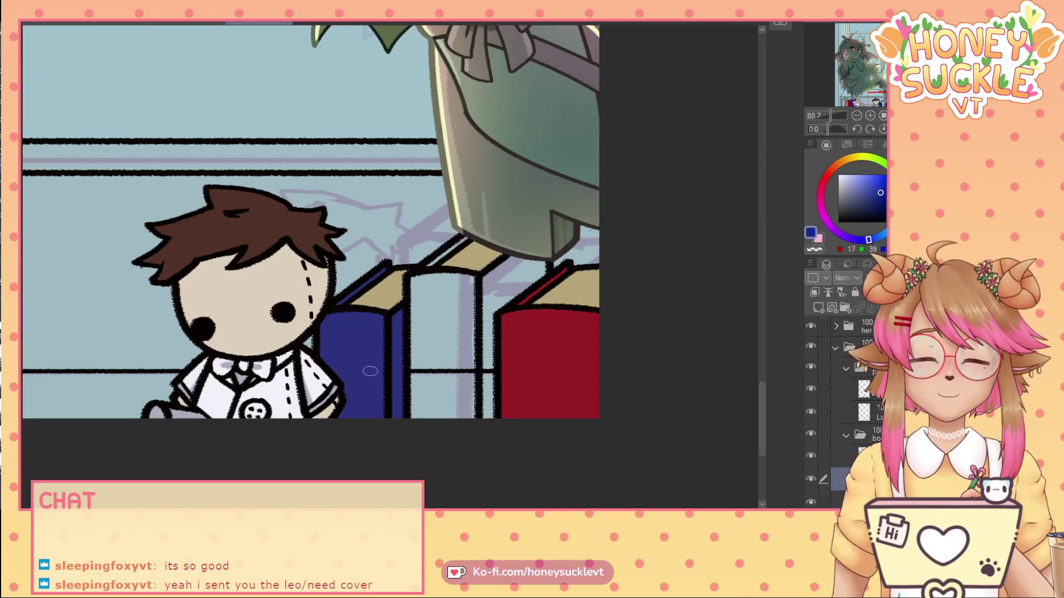
# - Choose a pink, red 219, green 133, based on the plush's hair and fill the cover and spine of the first tall book
pyautogui.scroll(-6, 477, 294)
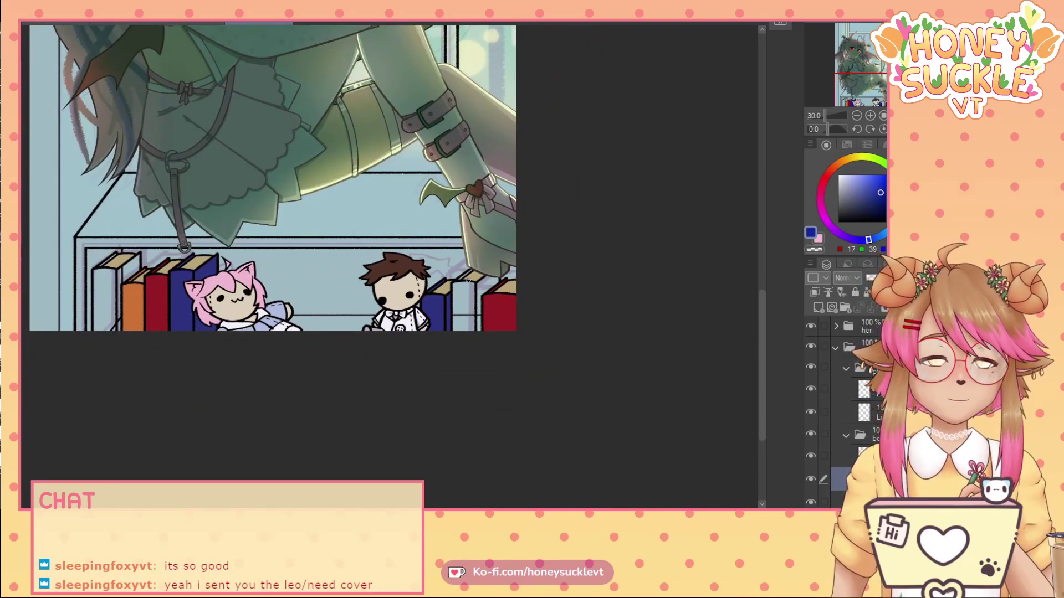
pyautogui.click(830, 227)
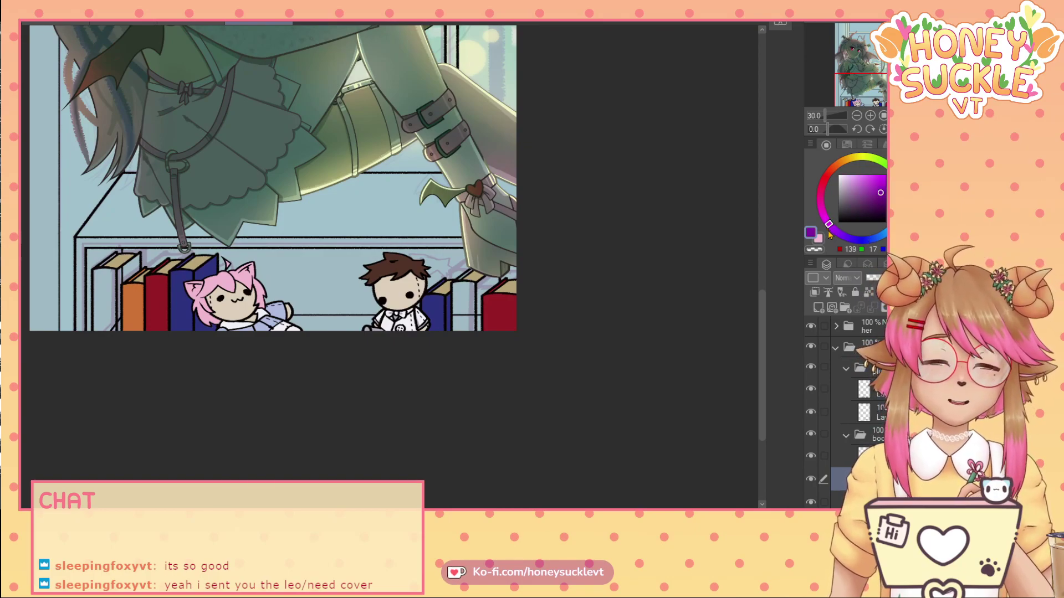
pyautogui.keyDown('alt'); pyautogui.click(245, 279); pyautogui.keyUp('alt')
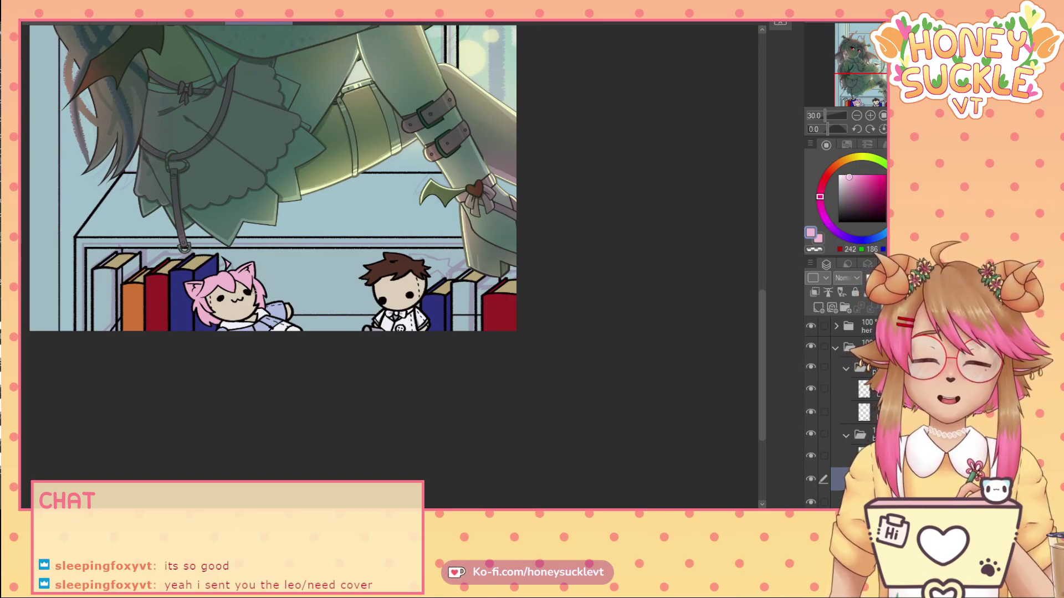
pyautogui.click(857, 182)
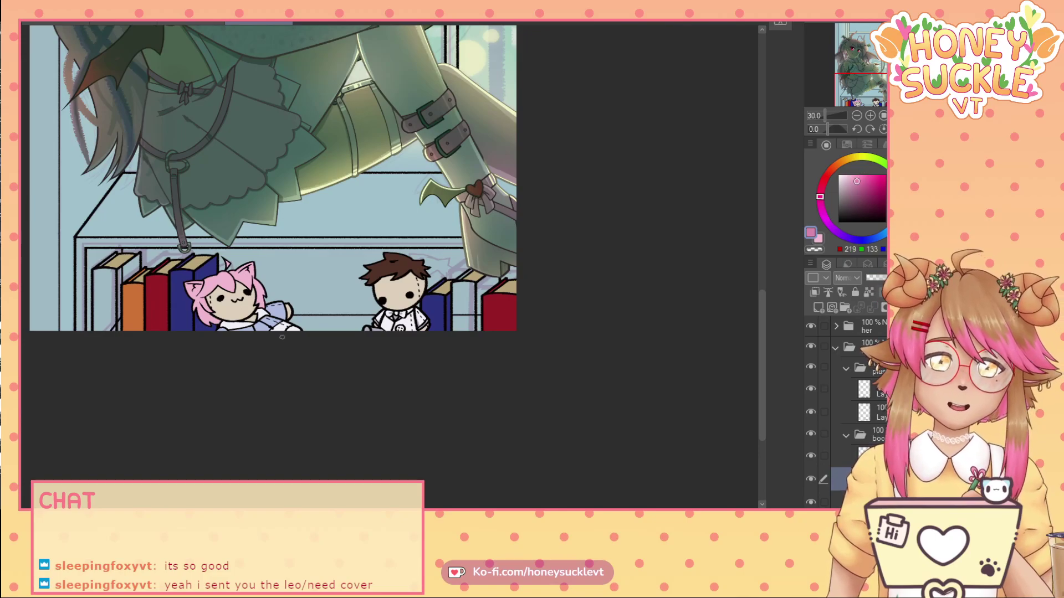
pyautogui.scroll(3, 115, 292)
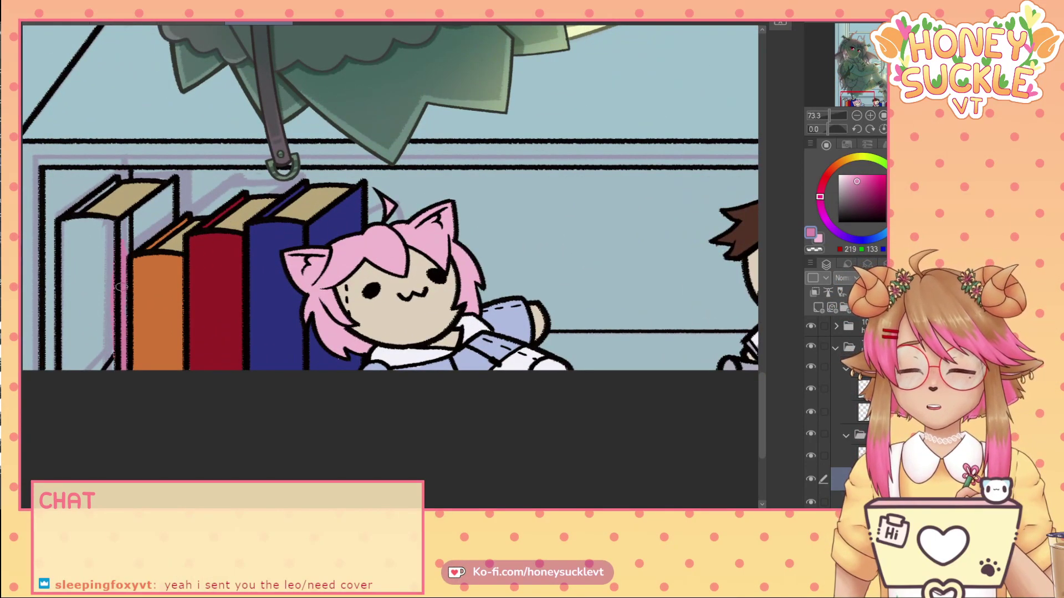
pyautogui.moveTo(126, 222); pyautogui.dragTo(128, 257)
pyautogui.moveTo(169, 219)
pyautogui.mouseDown()
pyautogui.moveTo(117, 257)
pyautogui.moveTo(155, 224)
pyautogui.moveTo(122, 241)
pyautogui.moveTo(143, 210)
pyautogui.moveTo(129, 214)
pyautogui.moveTo(167, 187)
pyautogui.moveTo(161, 216)
pyautogui.mouseUp()
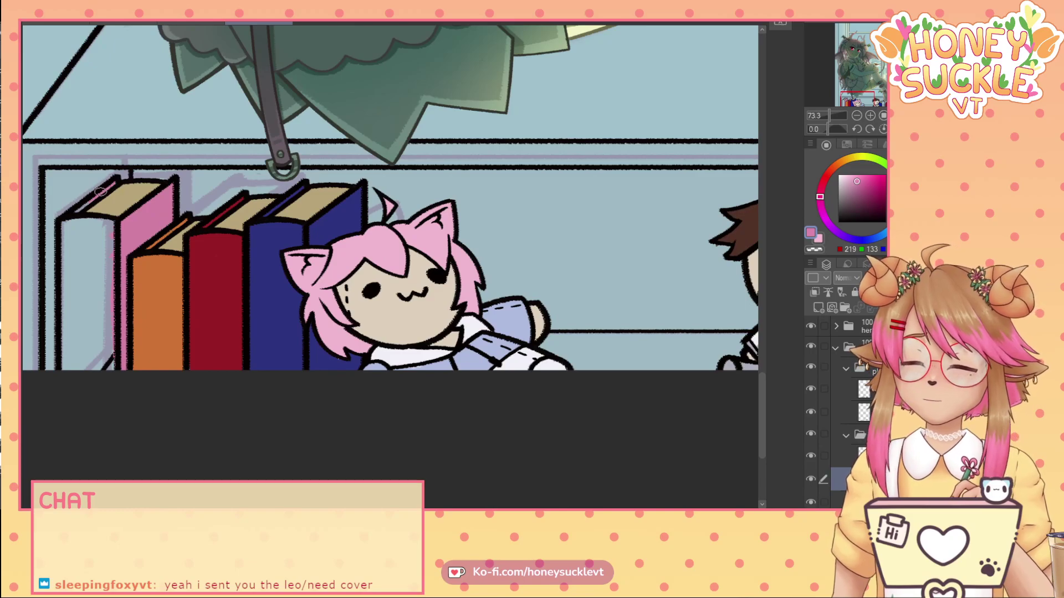
pyautogui.moveTo(67, 221)
pyautogui.mouseDown()
pyautogui.moveTo(63, 363)
pyautogui.moveTo(70, 312)
pyautogui.moveTo(80, 362)
pyautogui.moveTo(113, 337)
pyautogui.moveTo(88, 307)
pyautogui.mouseUp()
pyautogui.moveTo(93, 220)
pyautogui.mouseDown()
pyautogui.moveTo(103, 226)
pyautogui.moveTo(102, 321)
pyautogui.moveTo(105, 252)
pyautogui.mouseUp()
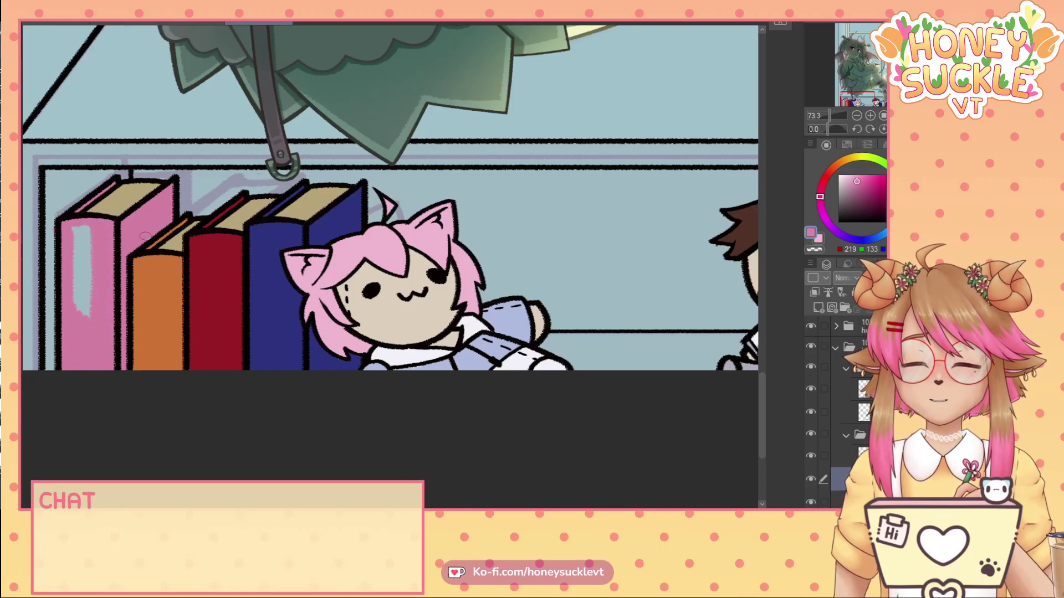
pyautogui.moveTo(90, 295)
pyautogui.mouseDown()
pyautogui.moveTo(94, 231)
pyautogui.moveTo(74, 231)
pyautogui.moveTo(68, 277)
pyautogui.moveTo(82, 263)
pyautogui.moveTo(83, 325)
pyautogui.mouseUp()
# - Choose a purple, red 125, green 94, and fill the cover and spine of the middle book beside the brown-haired plush
pyautogui.moveTo(413, 506)
pyautogui.mouseDown()
pyautogui.moveTo(534, 501)
pyautogui.moveTo(521, 495)
pyautogui.mouseUp()
pyautogui.keyDown('alt'); pyautogui.click(172, 319); pyautogui.keyUp('alt')
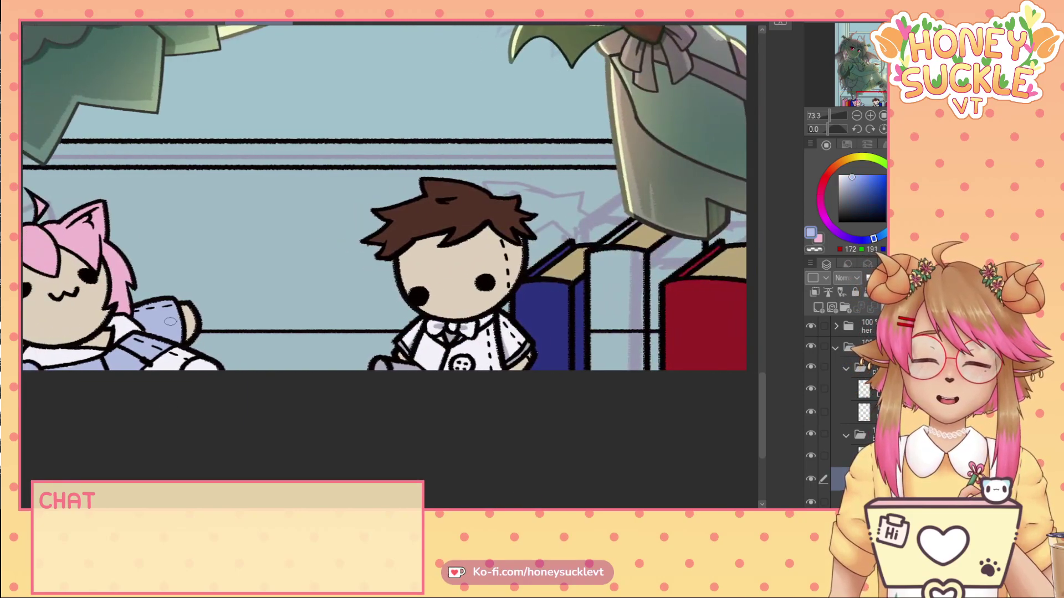
pyautogui.click(848, 238)
pyautogui.click(863, 187)
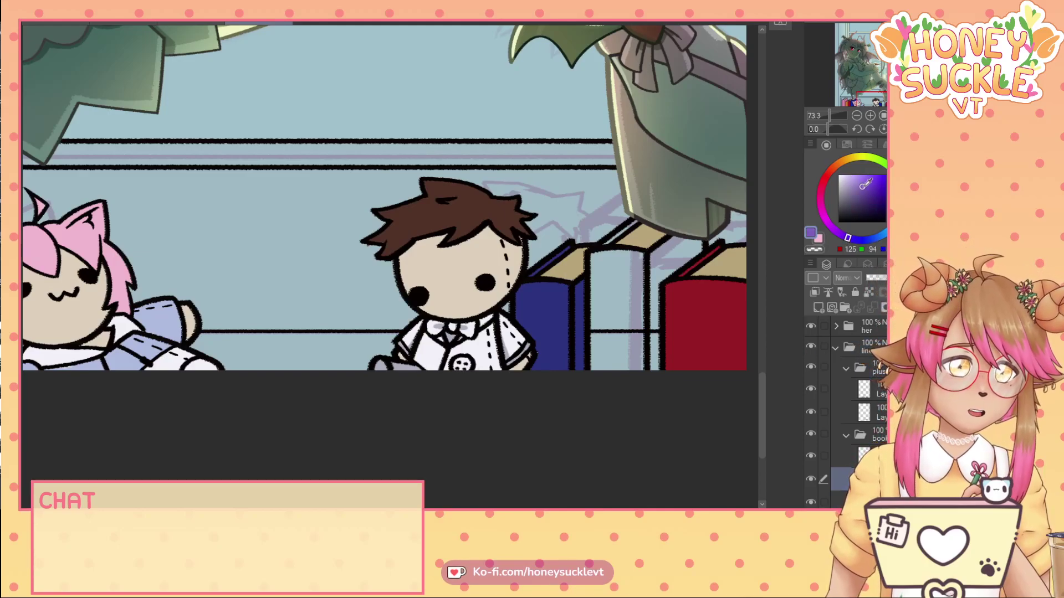
pyautogui.moveTo(609, 339)
pyautogui.mouseDown()
pyautogui.moveTo(592, 364)
pyautogui.moveTo(606, 298)
pyautogui.moveTo(624, 372)
pyautogui.moveTo(638, 319)
pyautogui.moveTo(648, 356)
pyautogui.moveTo(648, 322)
pyautogui.moveTo(650, 371)
pyautogui.moveTo(654, 329)
pyautogui.mouseUp()
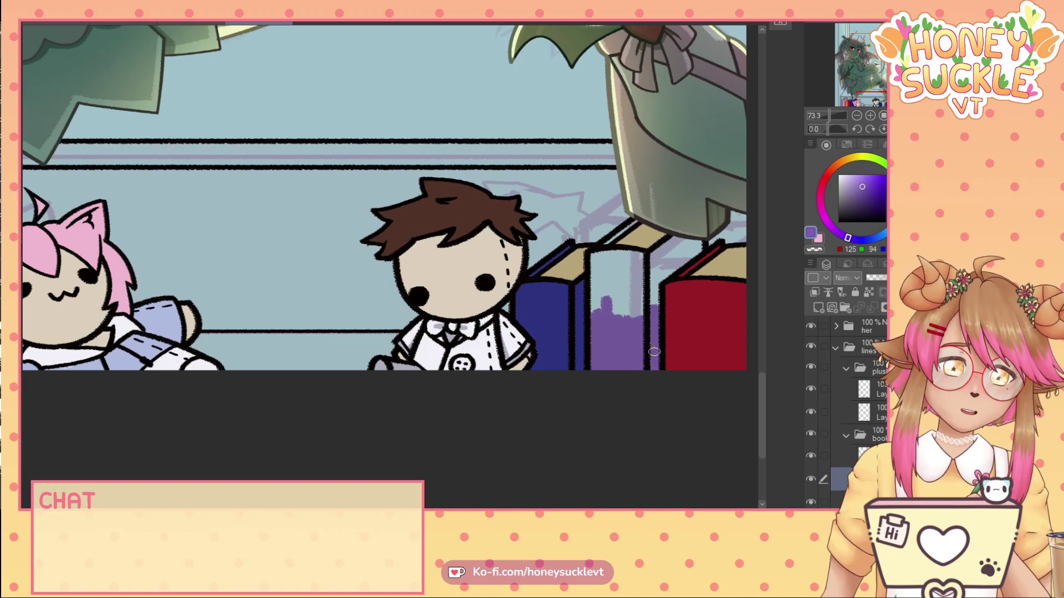
pyautogui.moveTo(699, 251)
pyautogui.mouseDown()
pyautogui.moveTo(658, 278)
pyautogui.moveTo(662, 271)
pyautogui.moveTo(656, 300)
pyautogui.mouseUp()
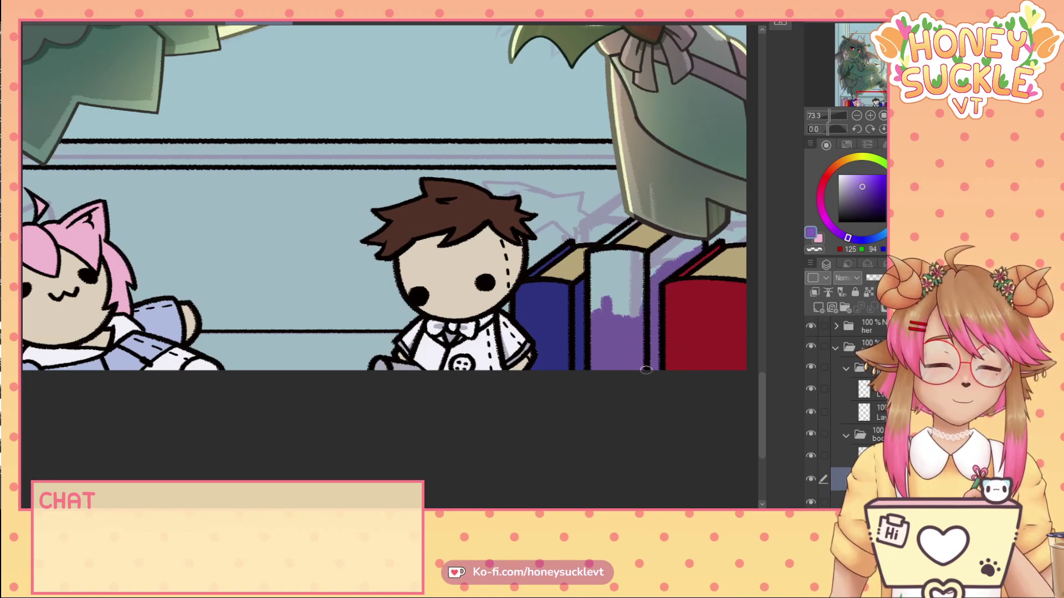
pyautogui.moveTo(673, 243)
pyautogui.mouseDown()
pyautogui.moveTo(645, 260)
pyautogui.moveTo(681, 240)
pyautogui.moveTo(686, 251)
pyautogui.moveTo(697, 244)
pyautogui.moveTo(647, 278)
pyautogui.moveTo(653, 261)
pyautogui.moveTo(643, 263)
pyautogui.moveTo(631, 219)
pyautogui.moveTo(589, 260)
pyautogui.moveTo(597, 251)
pyautogui.moveTo(595, 296)
pyautogui.moveTo(592, 255)
pyautogui.moveTo(634, 255)
pyautogui.moveTo(642, 330)
pyautogui.moveTo(638, 275)
pyautogui.moveTo(622, 302)
pyautogui.moveTo(631, 282)
pyautogui.moveTo(600, 262)
pyautogui.moveTo(615, 301)
pyautogui.moveTo(625, 271)
pyautogui.moveTo(613, 331)
pyautogui.mouseUp()
# - Collapse the lines folder and move it into the blue background folder, above its other contents
pyautogui.scroll(-4, 486, 281)
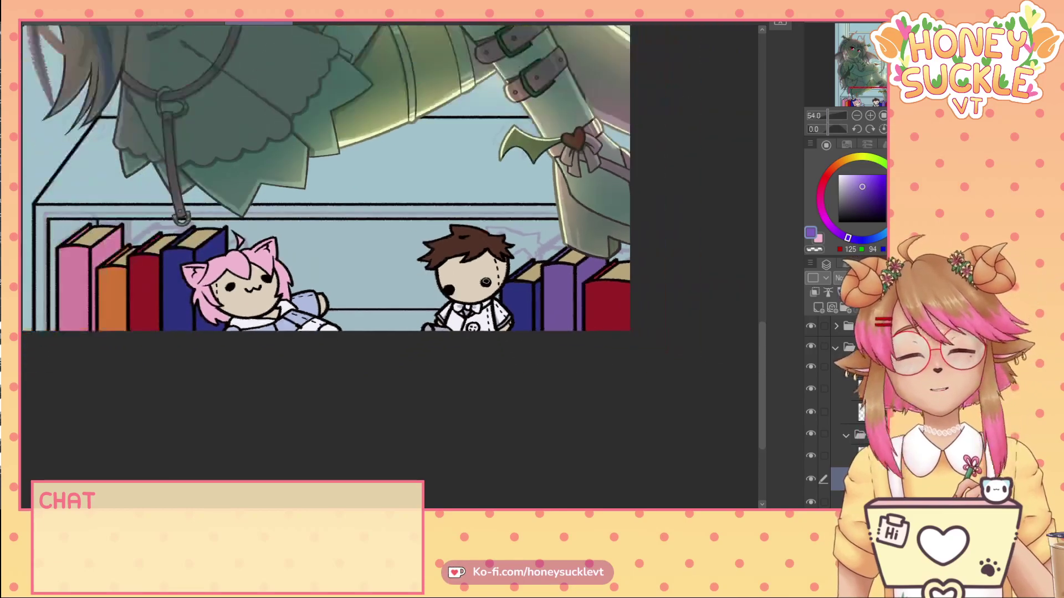
pyautogui.scroll(-5, 515, 287)
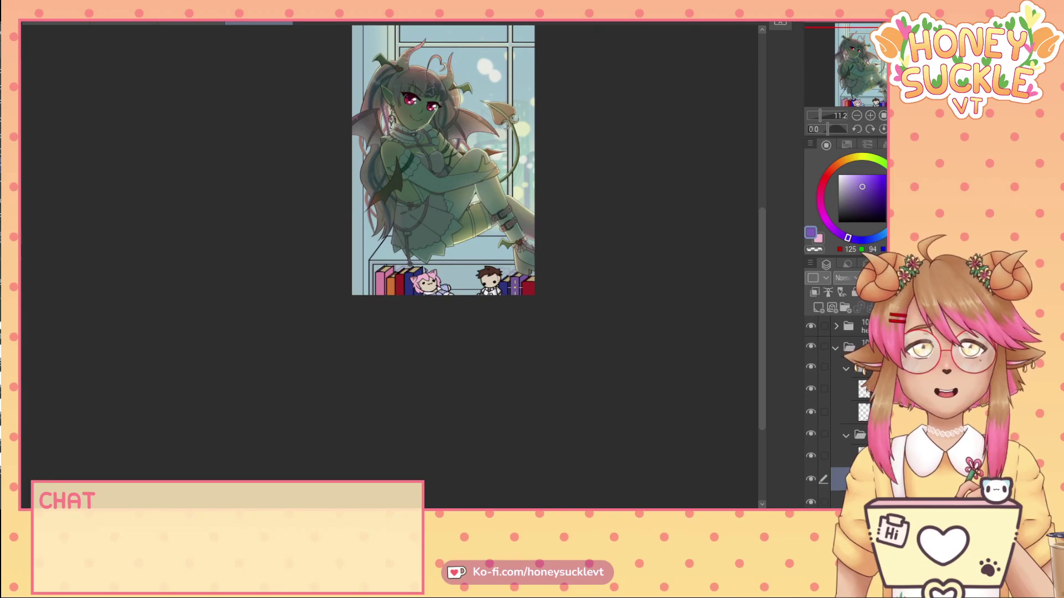
pyautogui.click(845, 368)
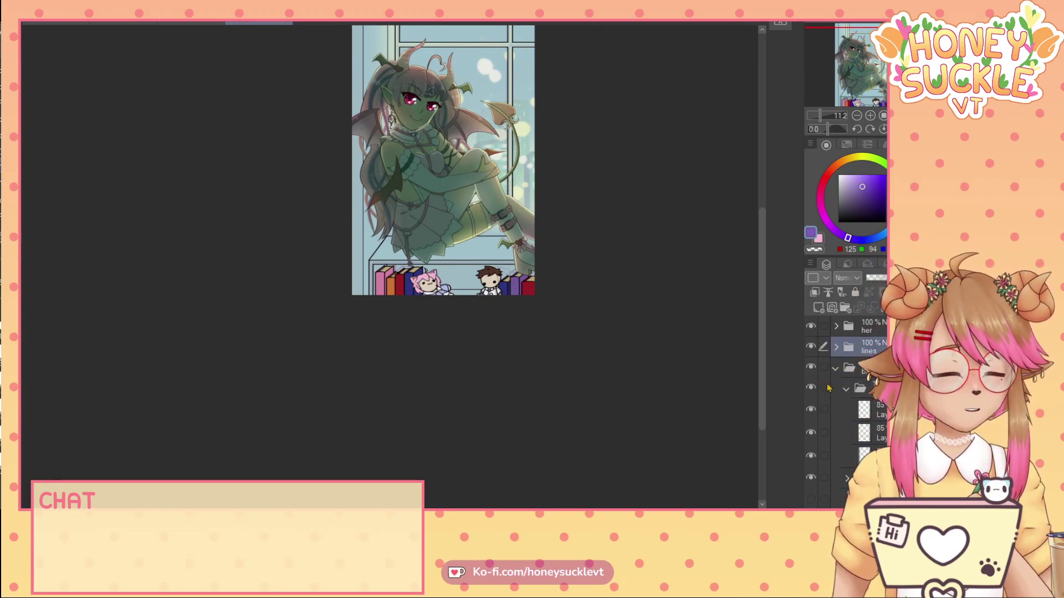
pyautogui.moveTo(858, 356); pyautogui.dragTo(865, 372)
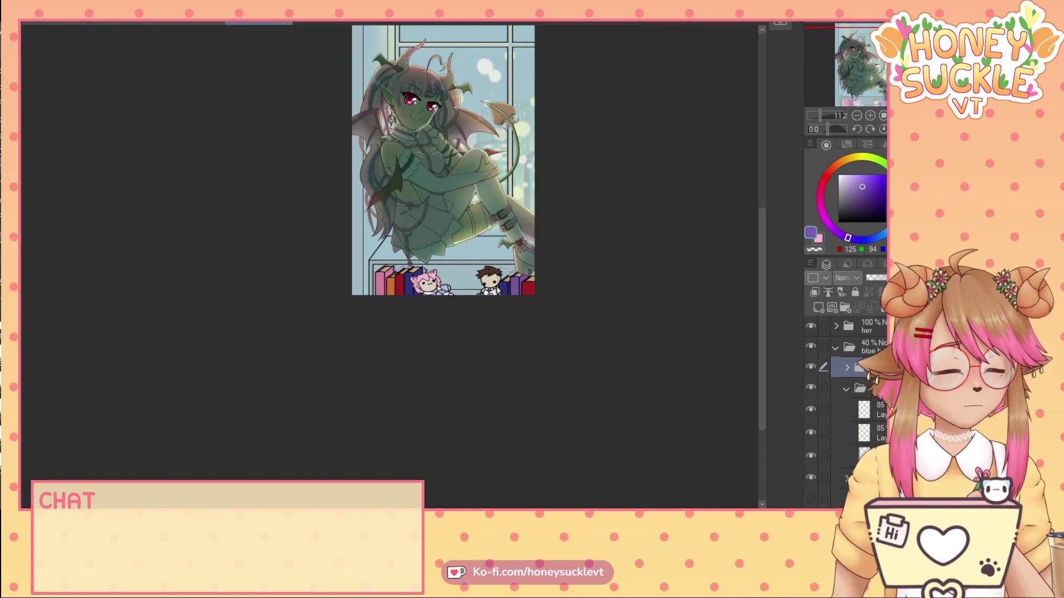
# - Raise the opacity of the blue background folder so the background shows in stronger colour
pyautogui.click(870, 350)
pyautogui.moveTo(877, 278); pyautogui.dragTo(899, 278)
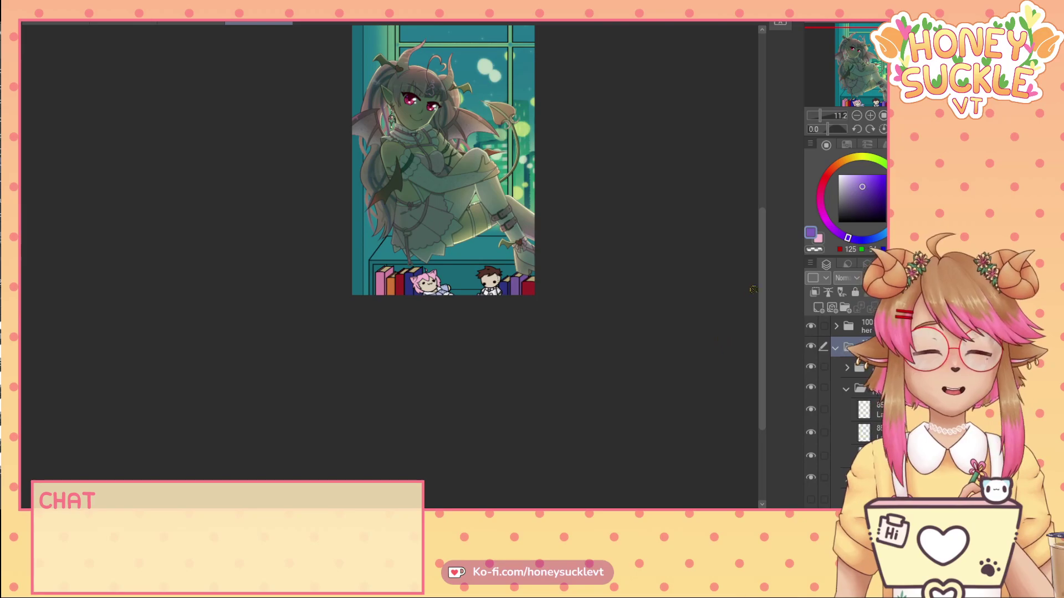
pyautogui.moveTo(762, 285); pyautogui.dragTo(763, 242)
pyautogui.click(897, 116)
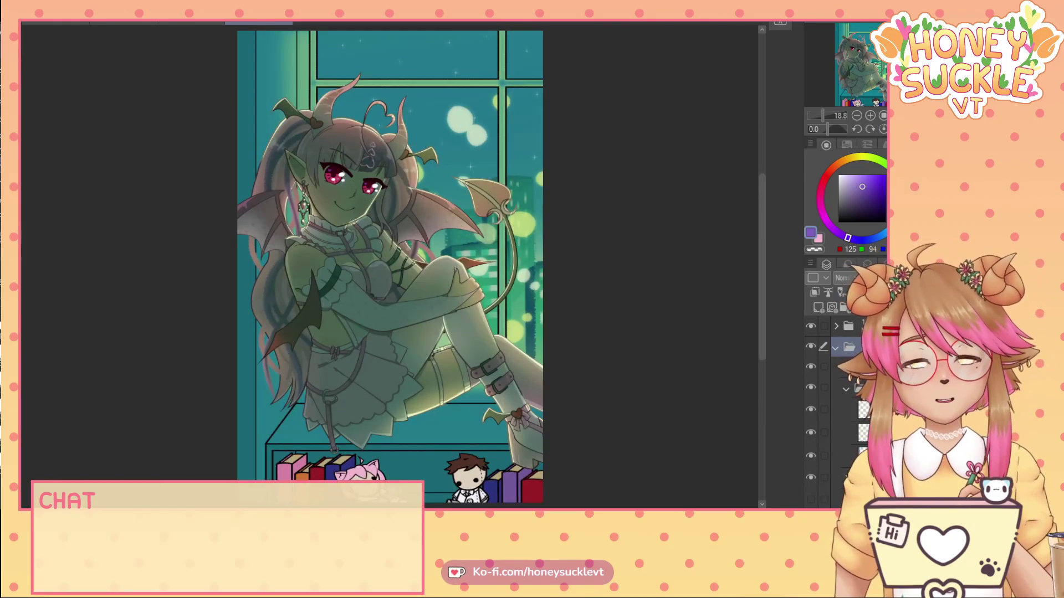
# - Add a clipped layer above the blue bg folder and fill it with the dark teal sampled from the bookshelf's interior
pyautogui.keyDown('alt'); pyautogui.click(414, 477); pyautogui.keyUp('alt')
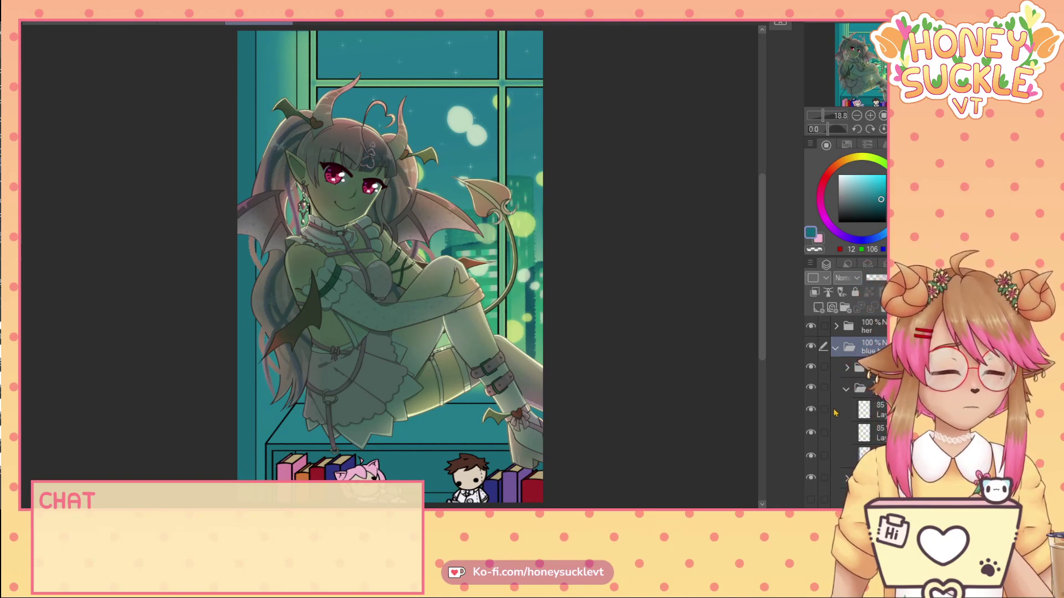
pyautogui.click(836, 348)
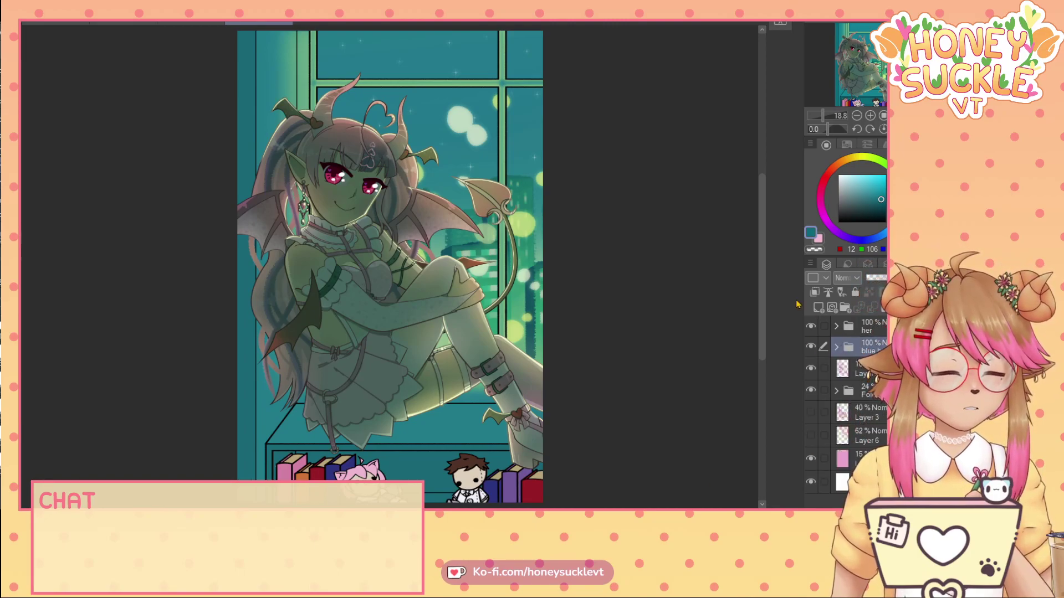
pyautogui.click(818, 308)
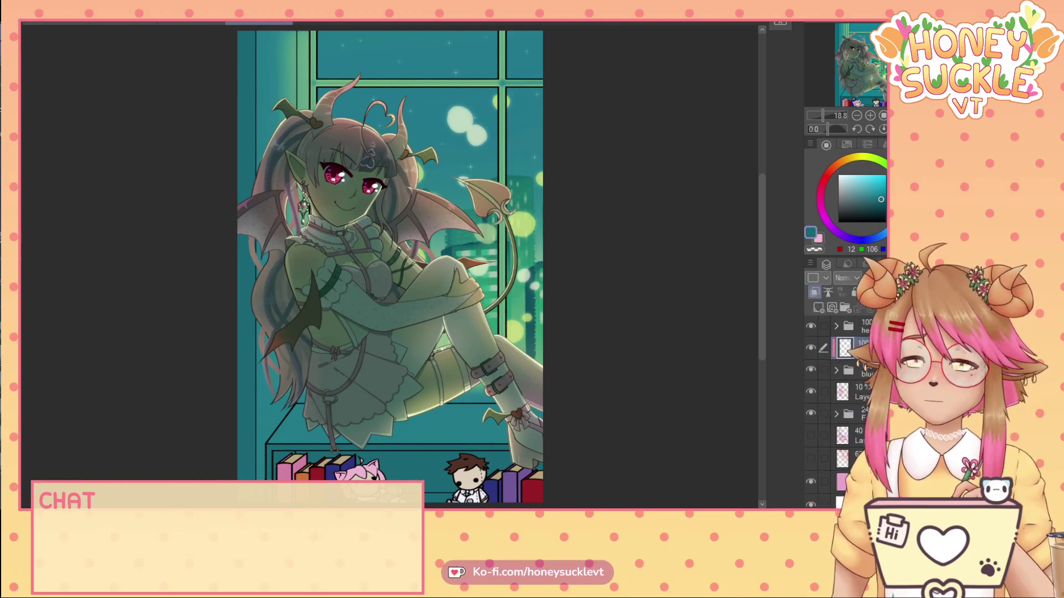
pyautogui.click(316, 446)
# - Move the teal layer into the lines folder, clip it to the dolls' subfolder, and set its blend mode to Multiply
pyautogui.click(835, 370)
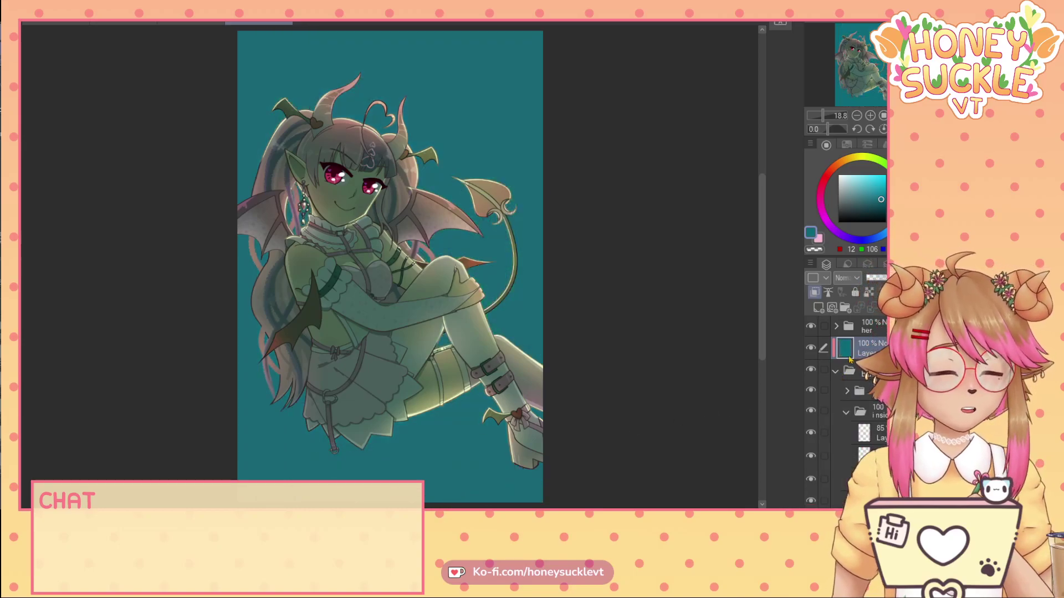
pyautogui.moveTo(866, 388); pyautogui.dragTo(866, 389)
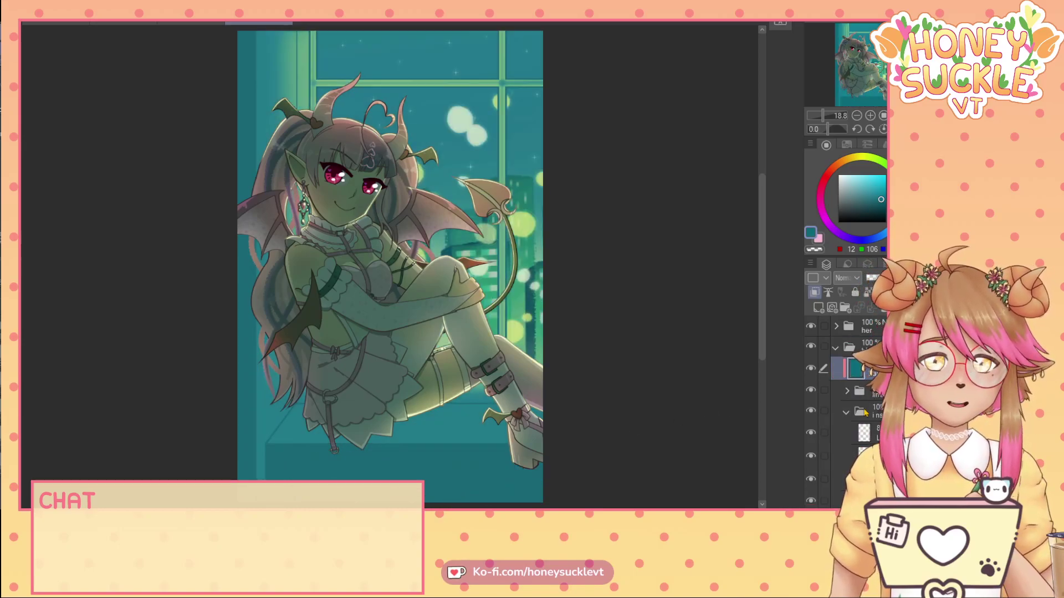
pyautogui.moveTo(762, 299); pyautogui.dragTo(763, 320)
pyautogui.click(847, 391)
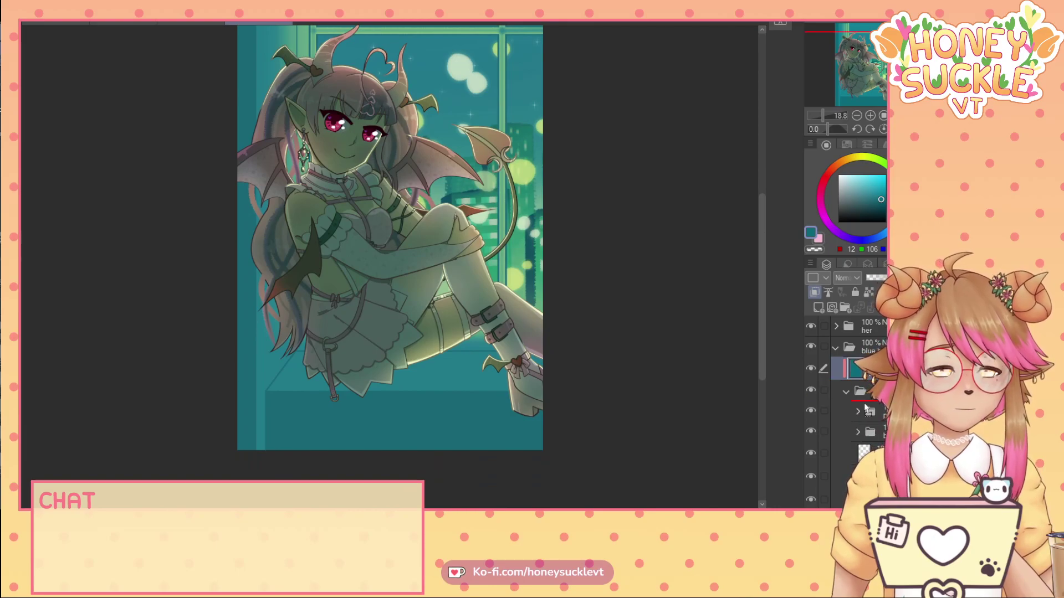
pyautogui.moveTo(865, 408); pyautogui.dragTo(865, 409)
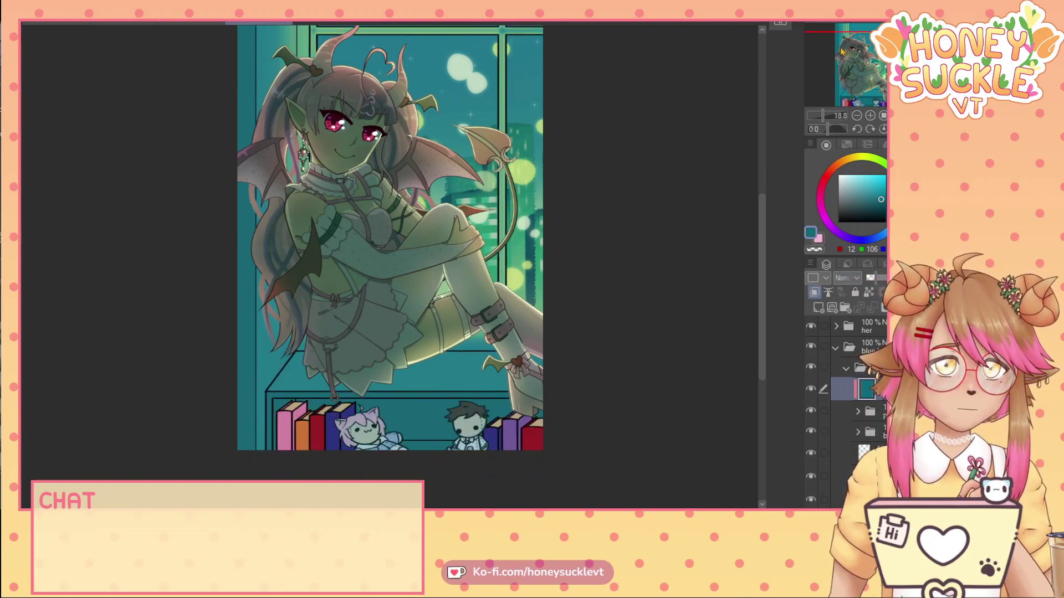
pyautogui.click(844, 31)
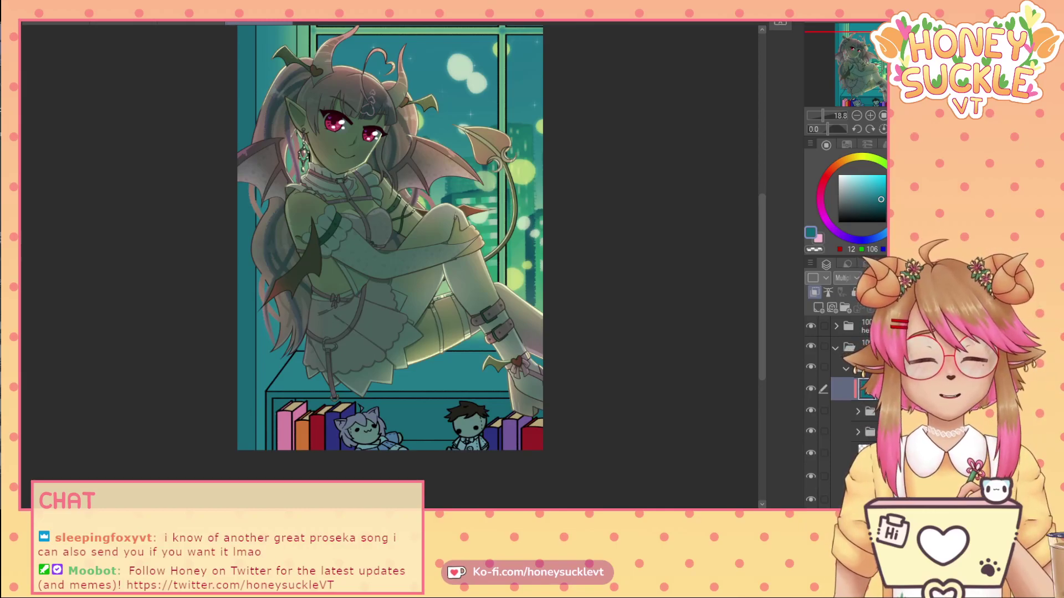
# - Erase the brown-haired doll's arm outline where it overlaps the blue book, working on the dolls' line layer
pyautogui.keyDown('alt'); pyautogui.click(364, 416); pyautogui.keyUp('alt')
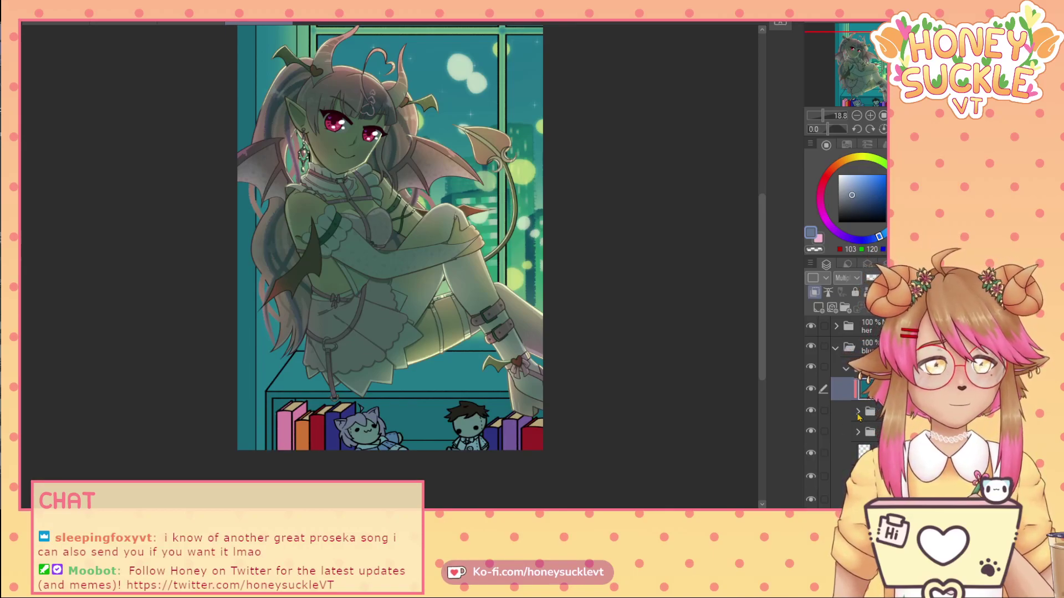
pyautogui.click(857, 412)
pyautogui.scroll(-1, 455, 333)
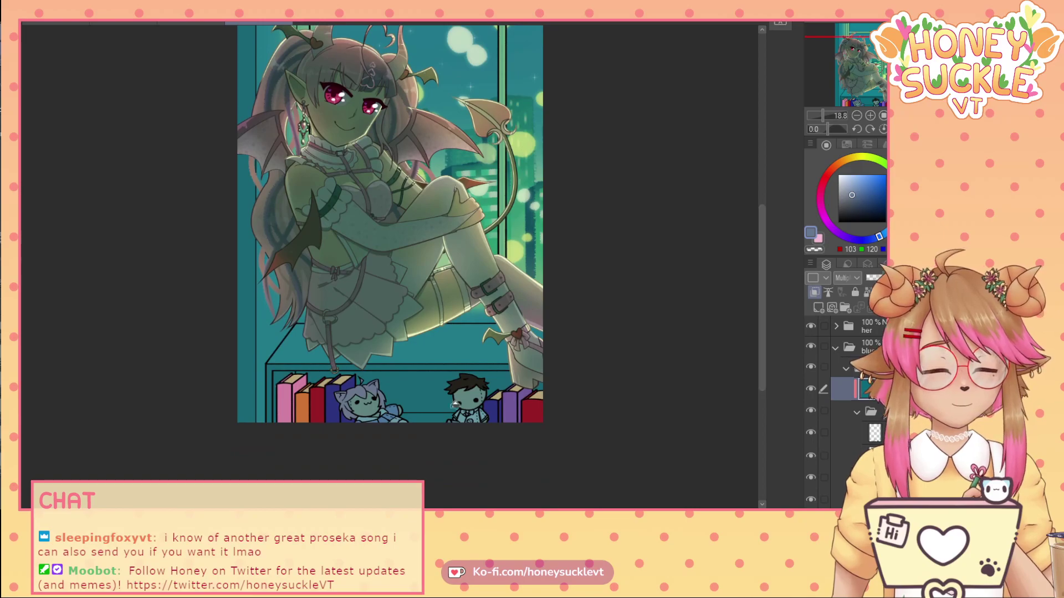
pyautogui.scroll(6, 482, 416)
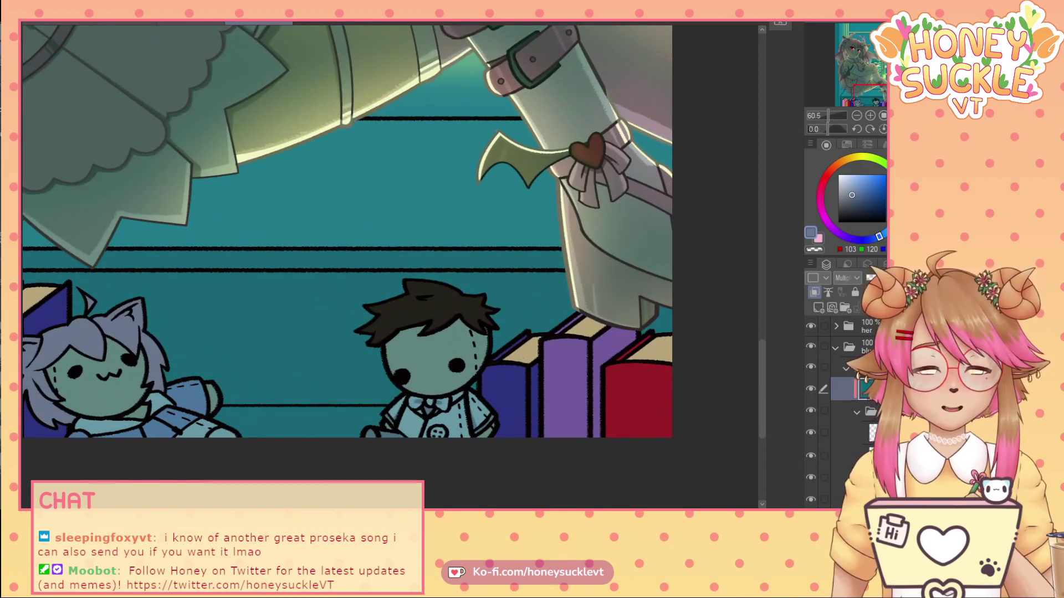
pyautogui.click(874, 432)
pyautogui.scroll(2, 486, 388)
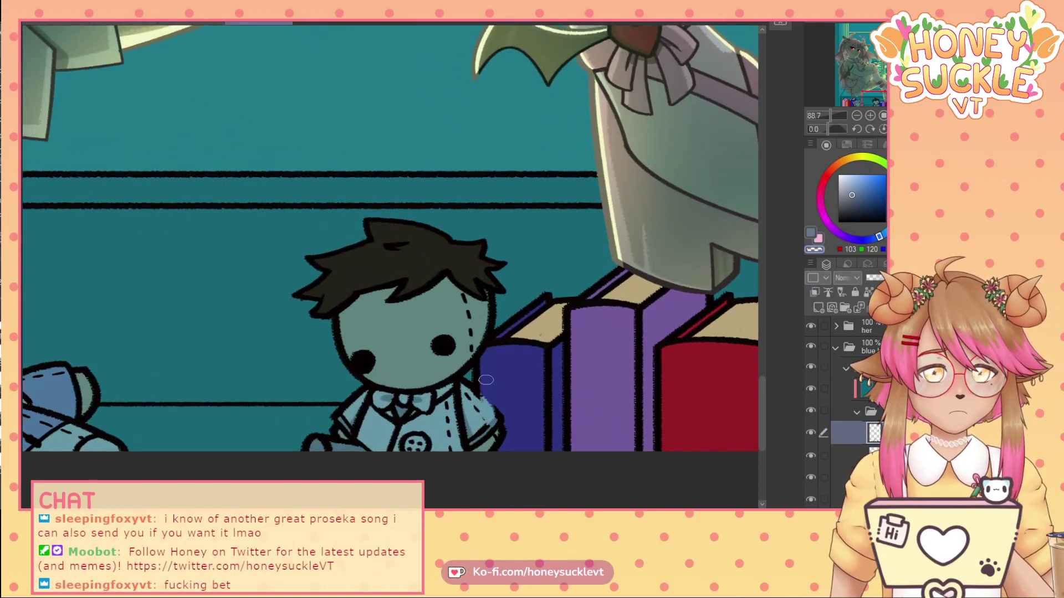
pyautogui.moveTo(486, 388)
pyautogui.mouseDown()
pyautogui.moveTo(491, 457)
pyautogui.moveTo(500, 421)
pyautogui.moveTo(508, 452)
pyautogui.moveTo(482, 387)
pyautogui.moveTo(485, 423)
pyautogui.mouseUp()
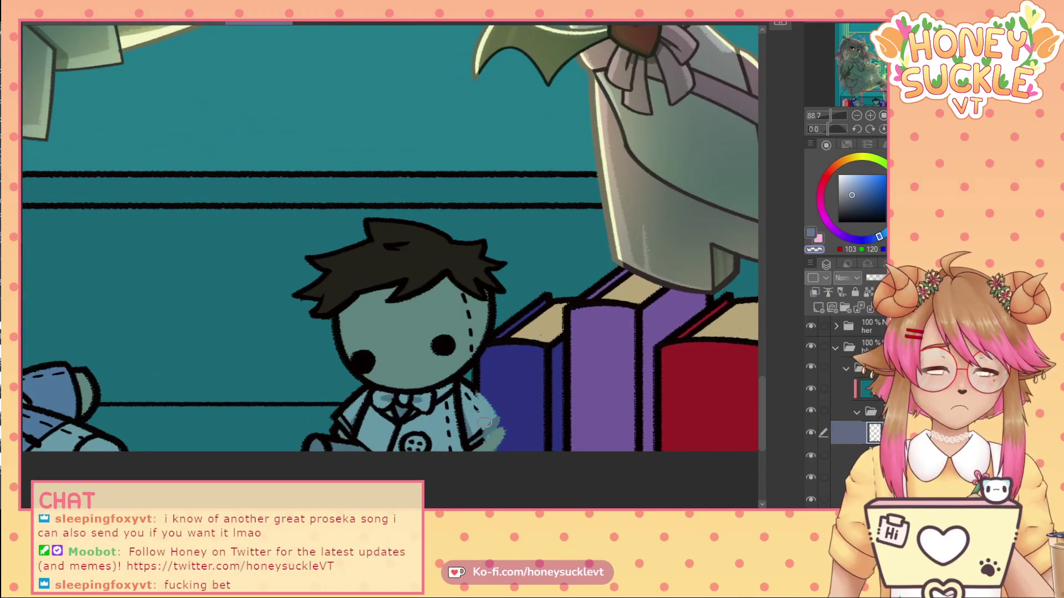
# - Erase the doll's arm colour that spills over the blue book, cutting it off along the book's edge
pyautogui.click(874, 456)
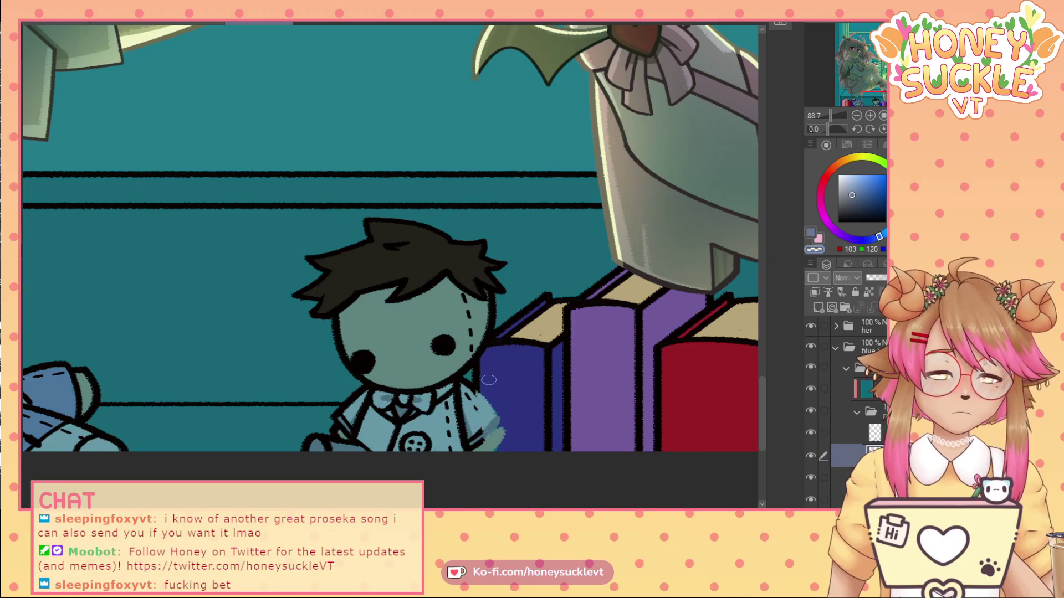
pyautogui.keyDown('shift'); pyautogui.click(483, 489); pyautogui.keyUp('shift')
pyautogui.keyDown('shift'); pyautogui.click(483, 372); pyautogui.keyUp('shift')
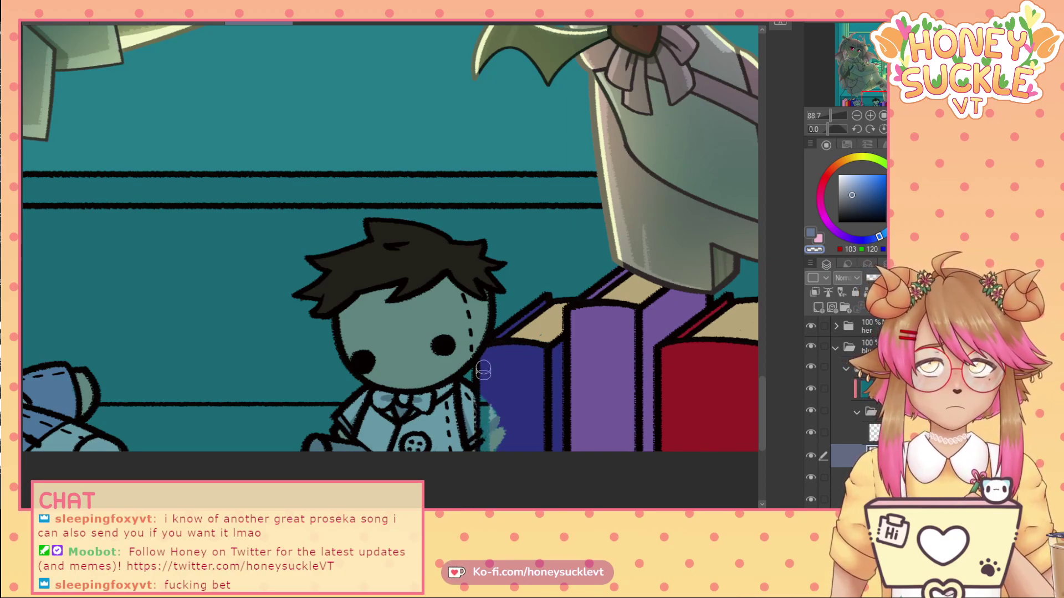
pyautogui.keyDown('shift'); pyautogui.click(489, 501); pyautogui.keyUp('shift')
pyautogui.keyDown('shift'); pyautogui.click(499, 414); pyautogui.keyUp('shift')
pyautogui.moveTo(496, 418)
pyautogui.mouseDown()
pyautogui.moveTo(511, 435)
pyautogui.moveTo(483, 438)
pyautogui.moveTo(485, 423)
pyautogui.moveTo(486, 453)
pyautogui.mouseUp()
# - Fill the missing patch on the blue book beside the doll with the book's own blue on the books' colour layer
pyautogui.click(849, 433)
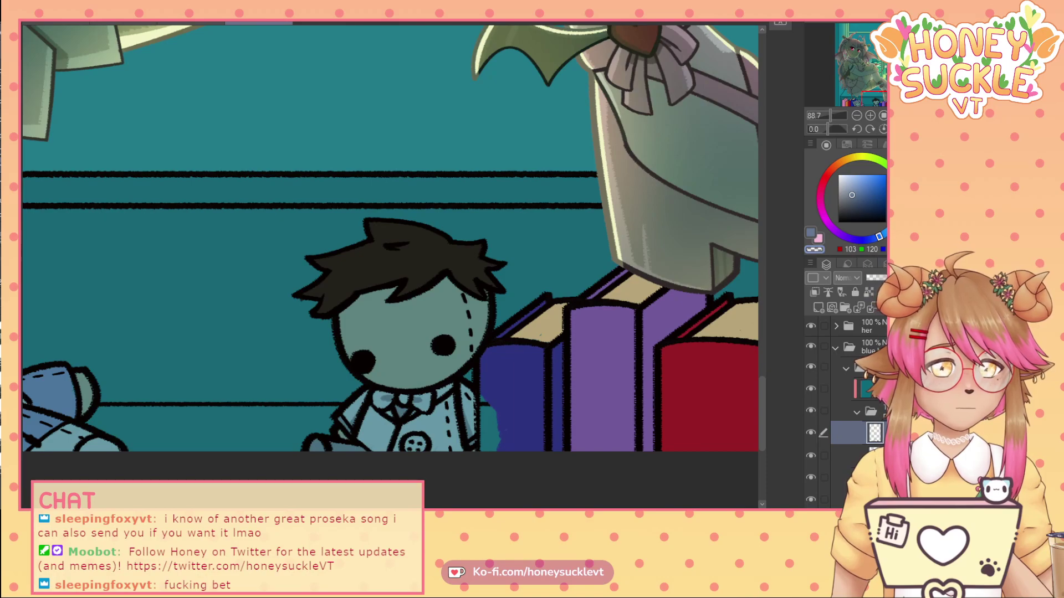
pyautogui.scroll(-3, 835, 443)
pyautogui.click(835, 451)
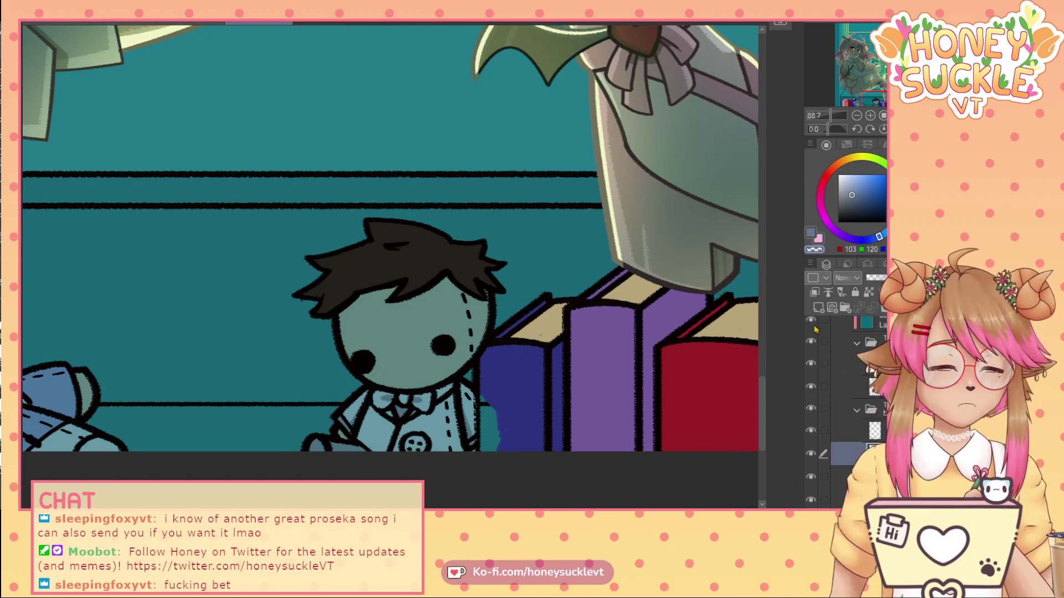
pyautogui.keyDown('alt'); pyautogui.click(518, 395); pyautogui.keyUp('alt')
pyautogui.moveTo(485, 404)
pyautogui.mouseDown()
pyautogui.moveTo(484, 412)
pyautogui.moveTo(485, 440)
pyautogui.moveTo(505, 455)
pyautogui.moveTo(509, 425)
pyautogui.mouseUp()
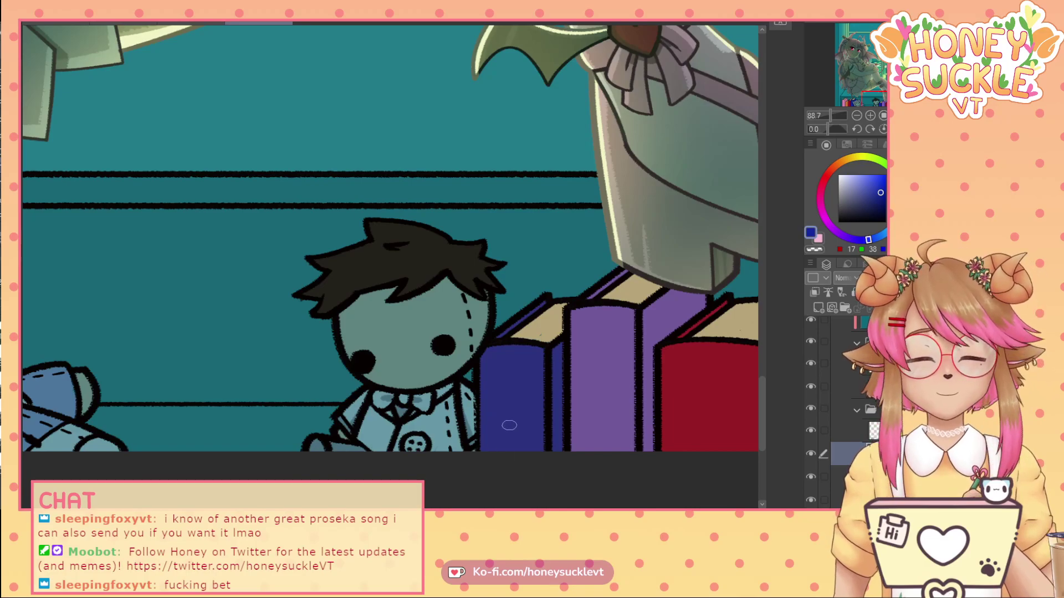
pyautogui.scroll(-6, 509, 425)
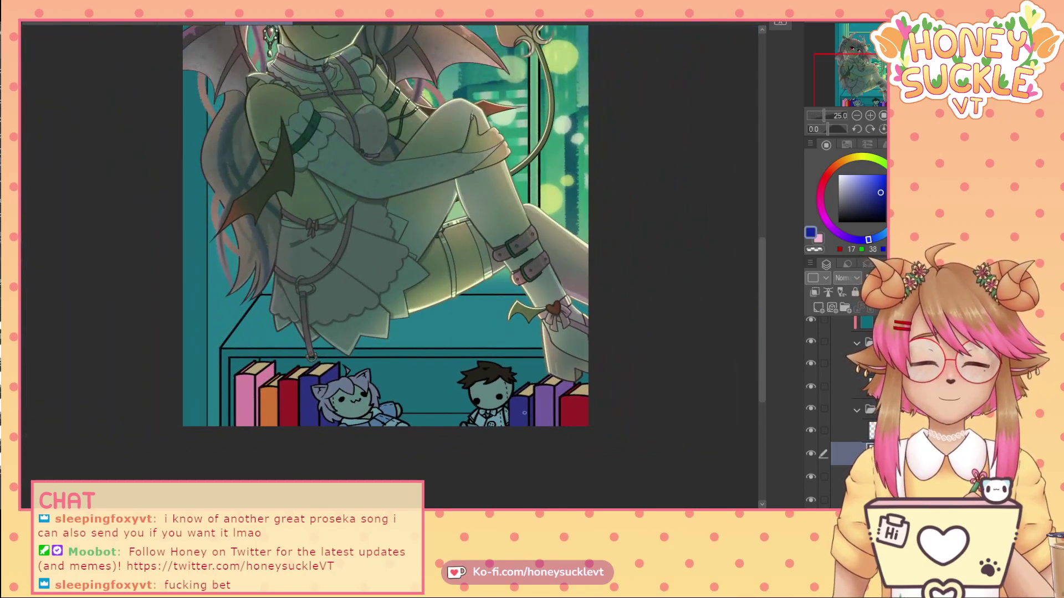
# - Copy the clipped teal Multiply layer and paste it above the books folder to tint the books
pyautogui.click(857, 410)
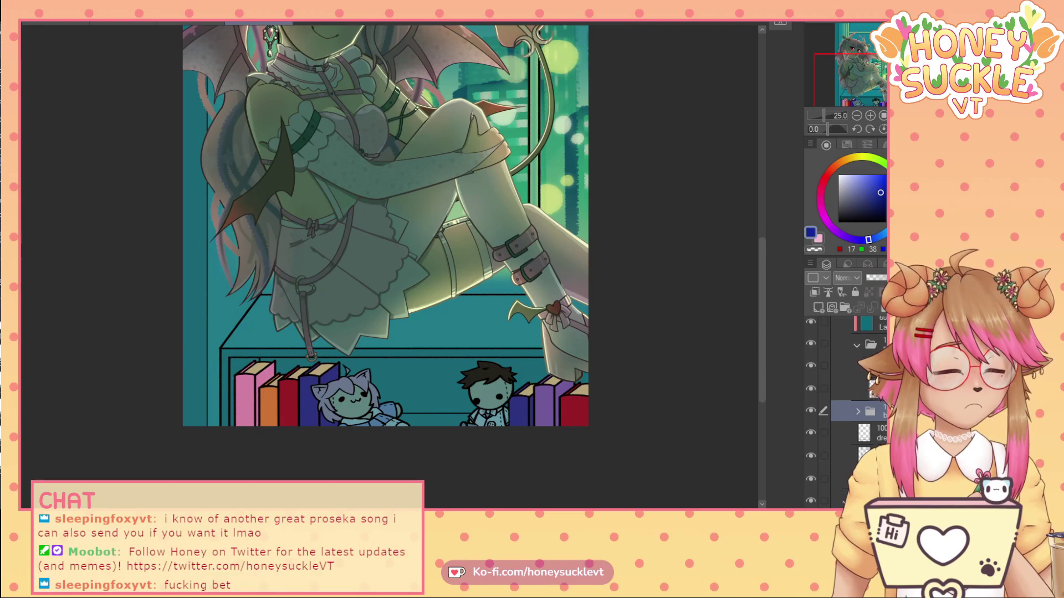
pyautogui.scroll(1, 870, 388)
pyautogui.click(881, 355)
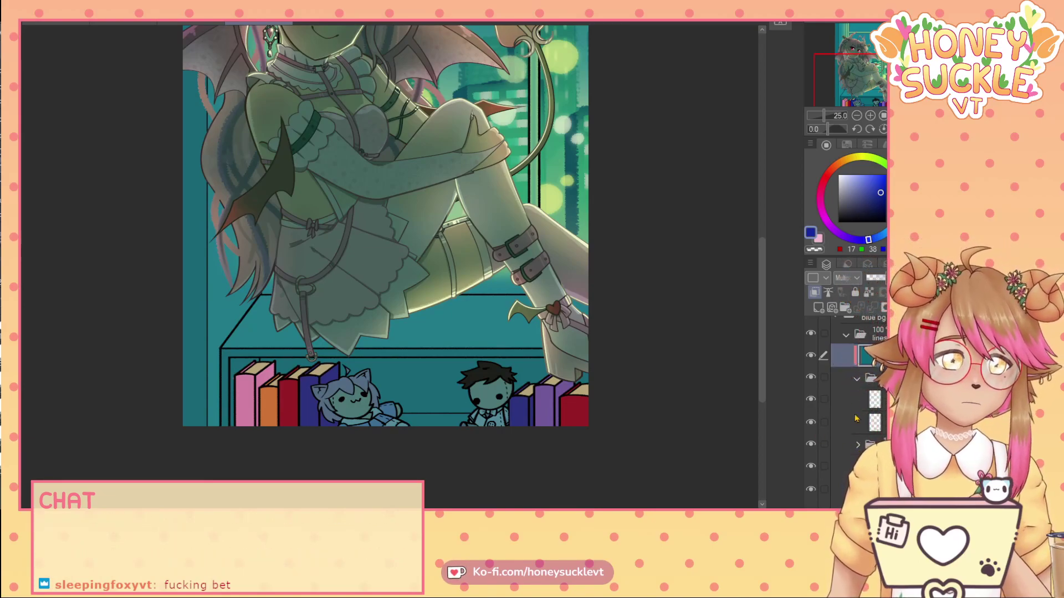
pyautogui.click(857, 378)
pyautogui.click(876, 398)
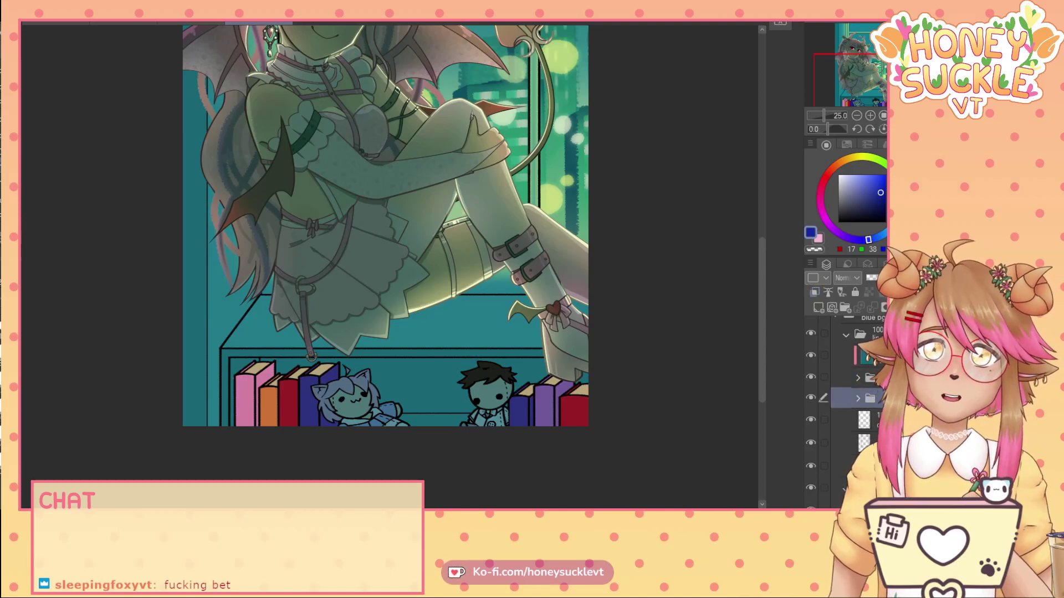
pyautogui.hotkey('ctrl', 'v')
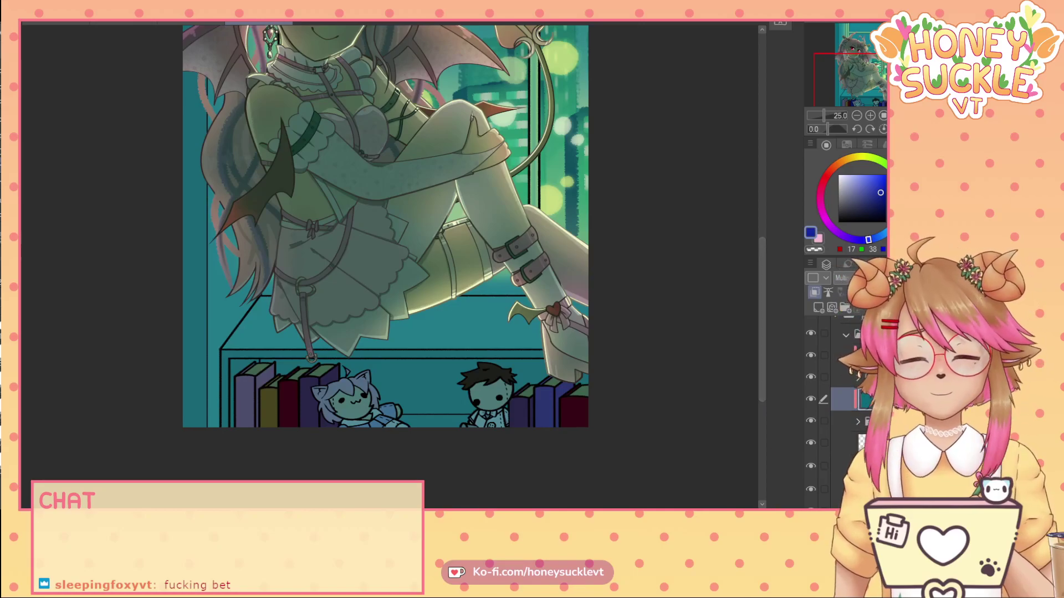
# - Lower the opacity of the lines folder to 15% so its line art blends into the teal background
pyautogui.click(865, 331)
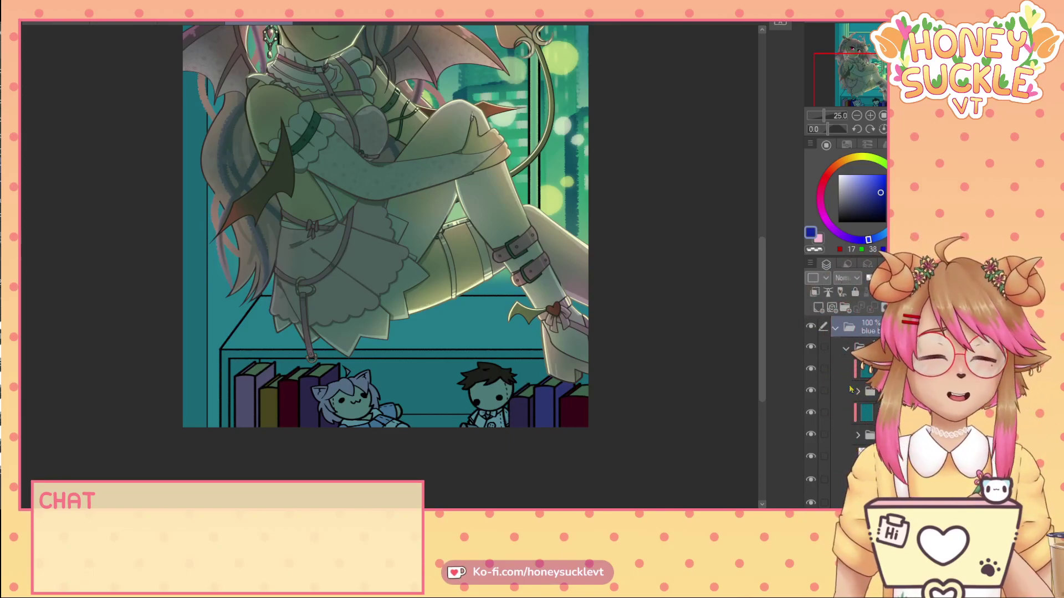
pyautogui.click(874, 348)
pyautogui.click(881, 278)
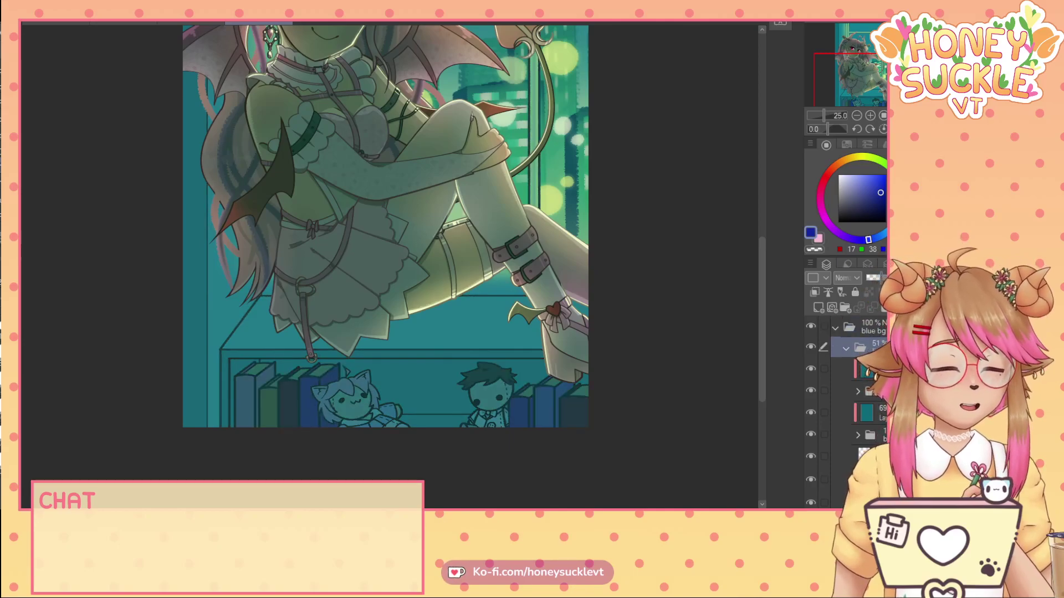
pyautogui.scroll(3, 229, 292)
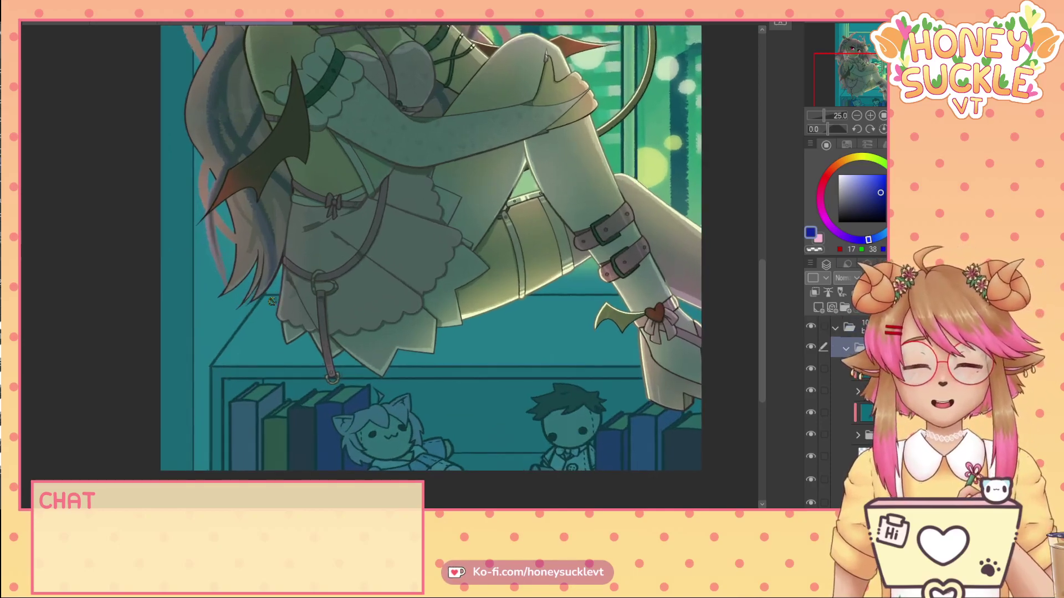
pyautogui.click(871, 278)
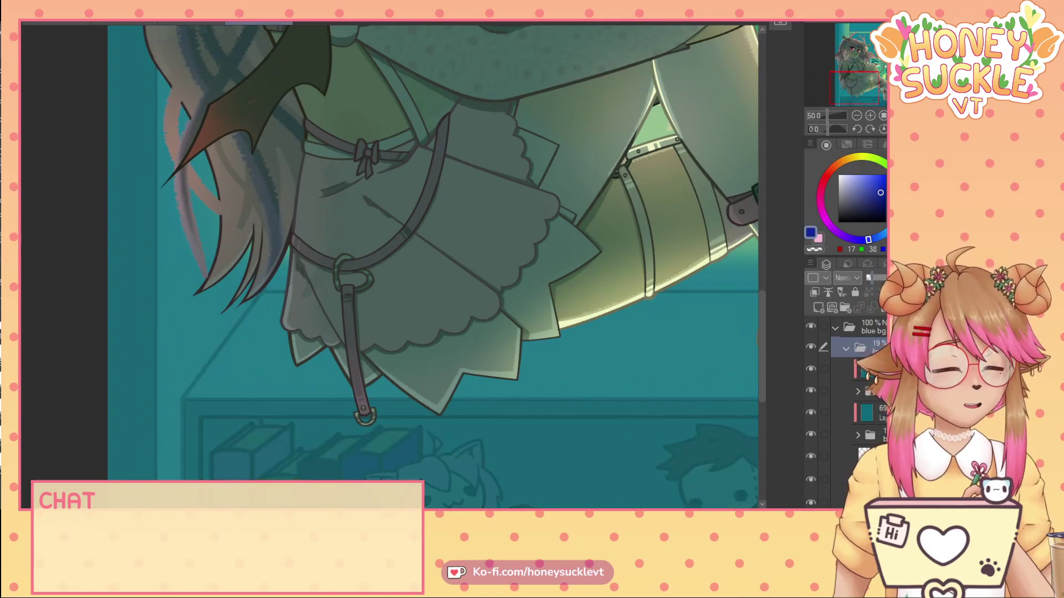
pyautogui.moveTo(871, 278); pyautogui.dragTo(870, 278)
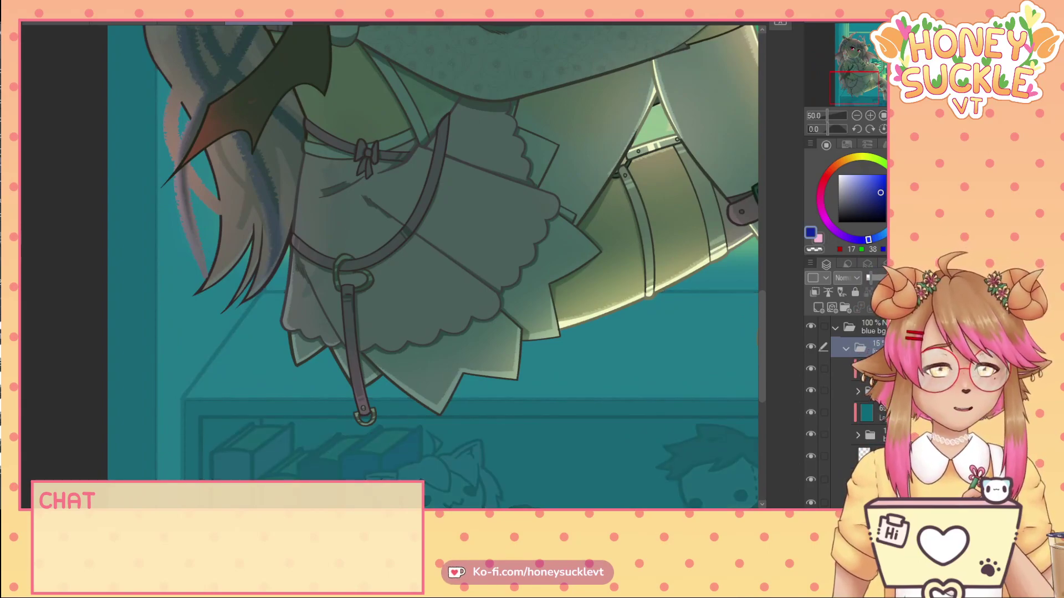
# - Sample the faded line colour at the bookshelf's inner edge and set the lines folder's opacity back to 100%
pyautogui.scroll(1, 188, 396)
pyautogui.keyDown('alt'); pyautogui.click(206, 426); pyautogui.keyUp('alt')
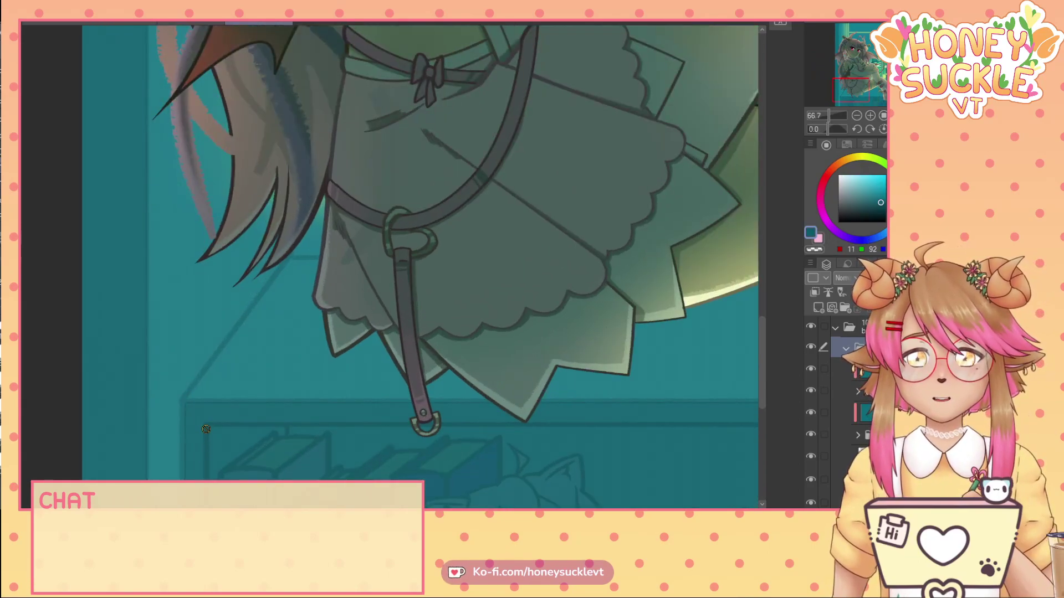
pyautogui.moveTo(875, 278); pyautogui.dragTo(897, 278)
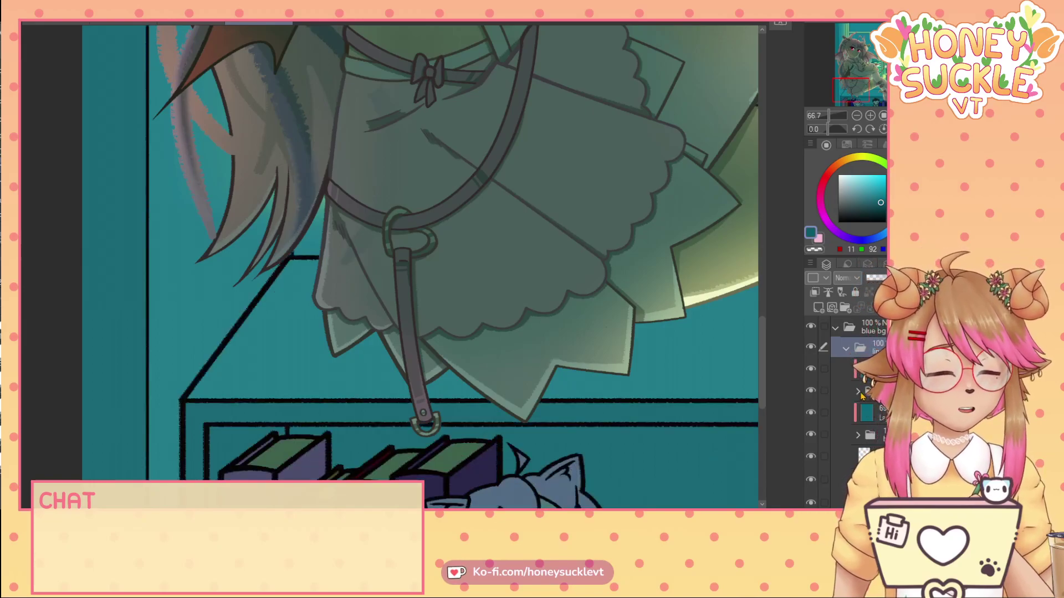
# - Try recolouring the book outlines with the sampled dark teal and undo the change
pyautogui.click(847, 416)
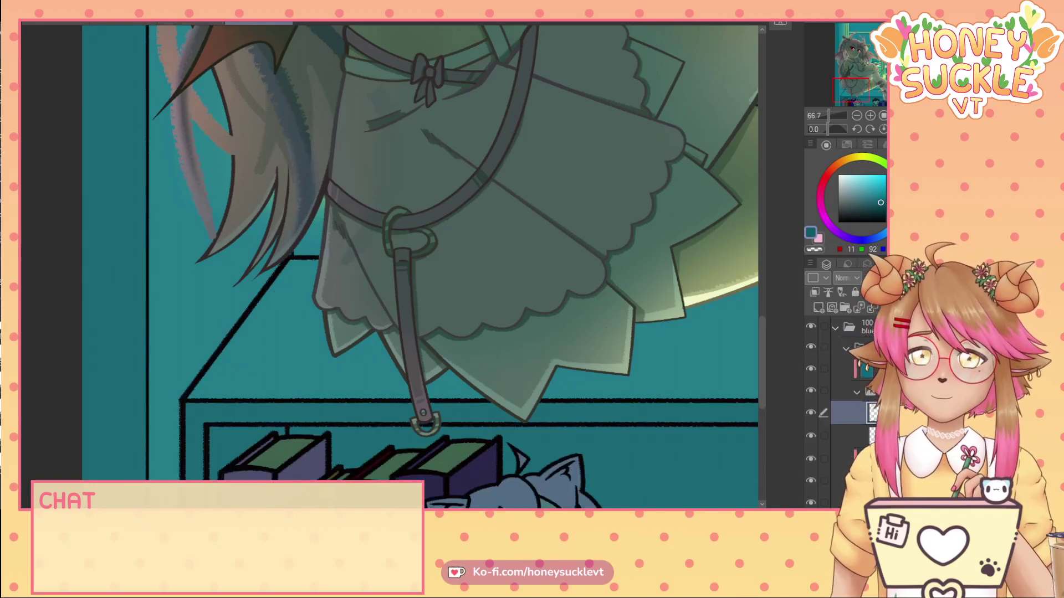
pyautogui.scroll(-2, 293, 186)
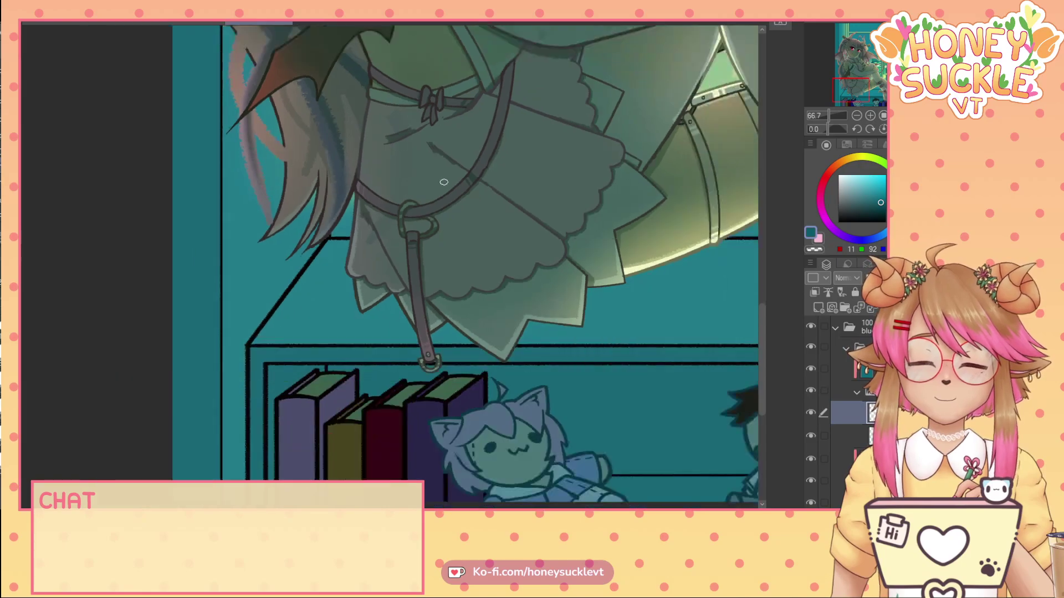
pyautogui.hscroll(3, 421, 211)
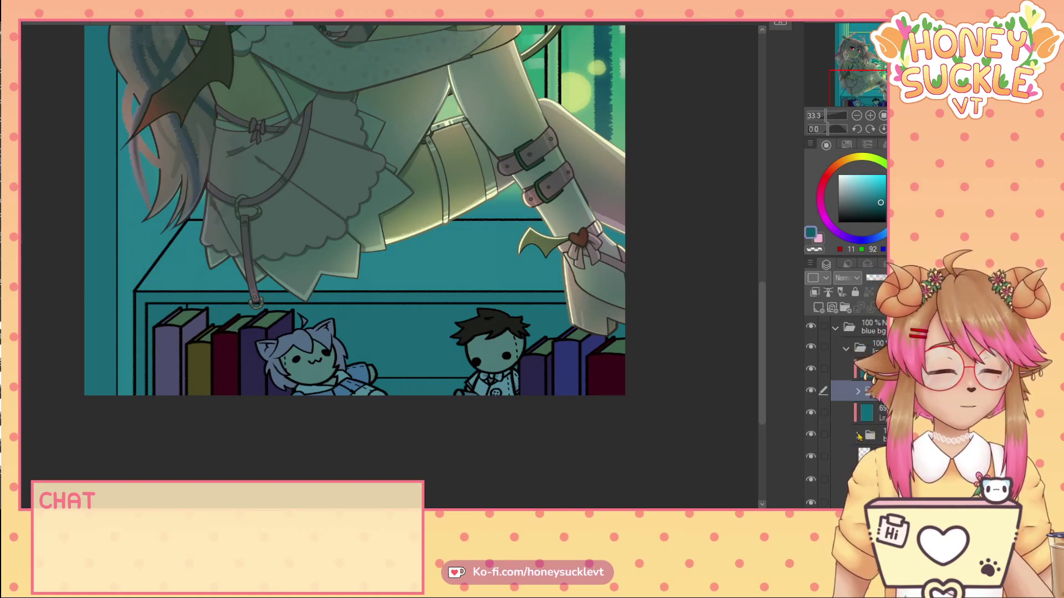
pyautogui.click(861, 455)
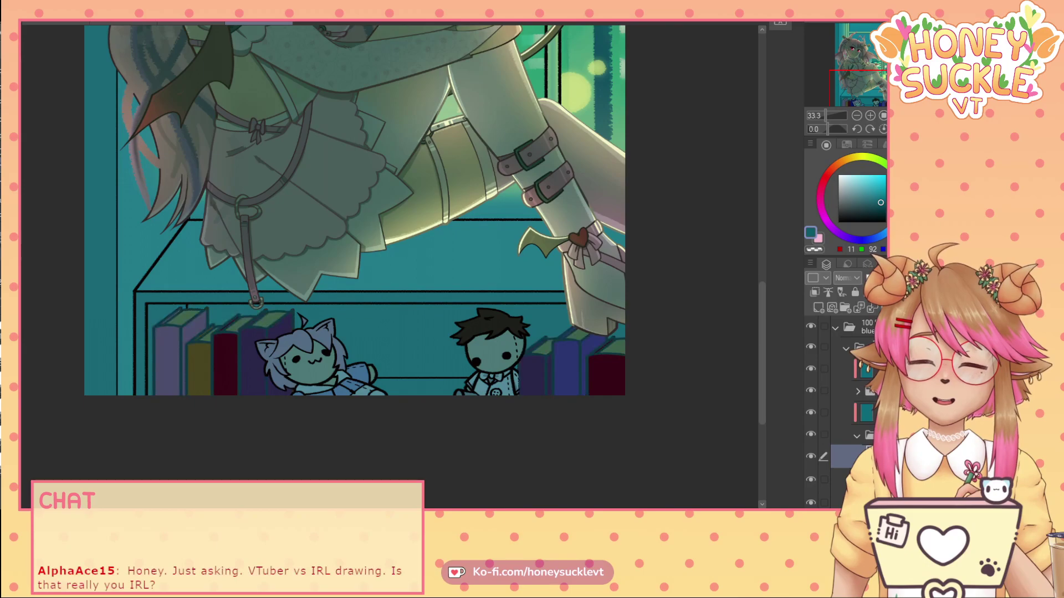
pyautogui.hotkey('ctrl', 'z')
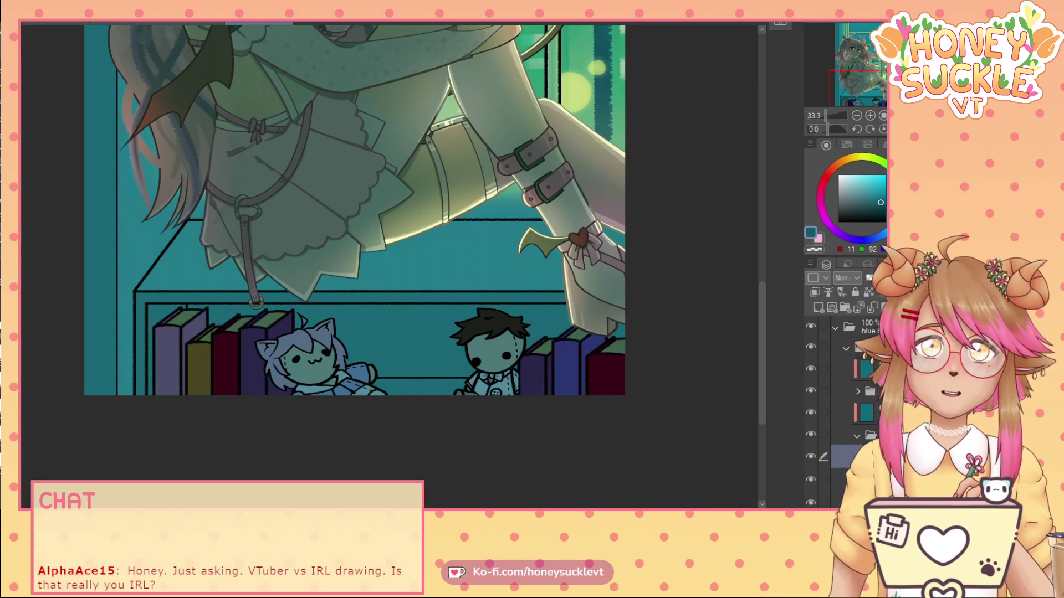
# - Add a layer clipped to the book outlines, fill it with the sampled teal, and lower its opacity
pyautogui.click(818, 308)
pyautogui.click(813, 292)
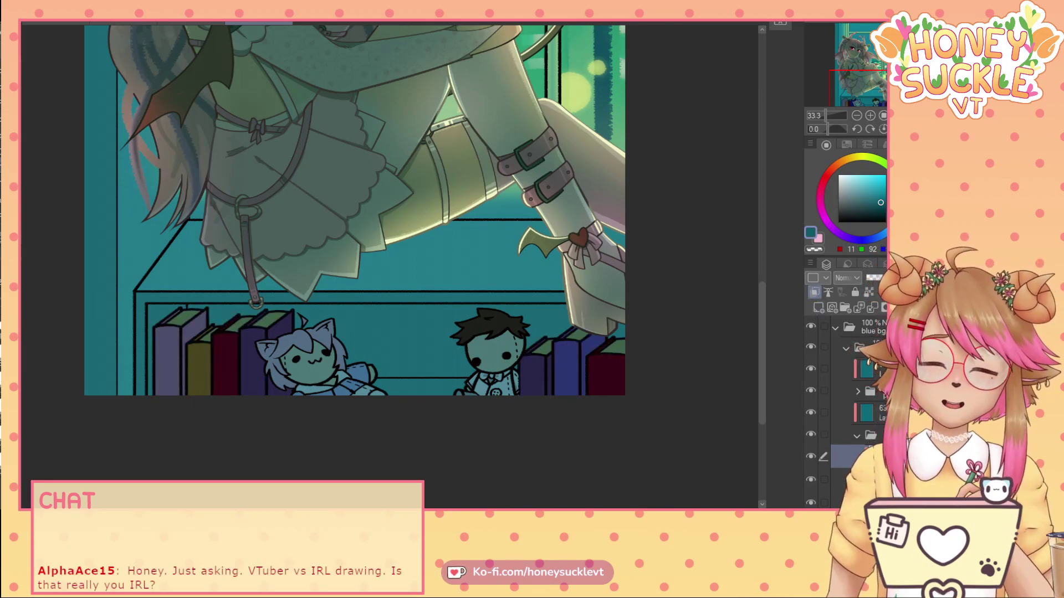
pyautogui.click(240, 274)
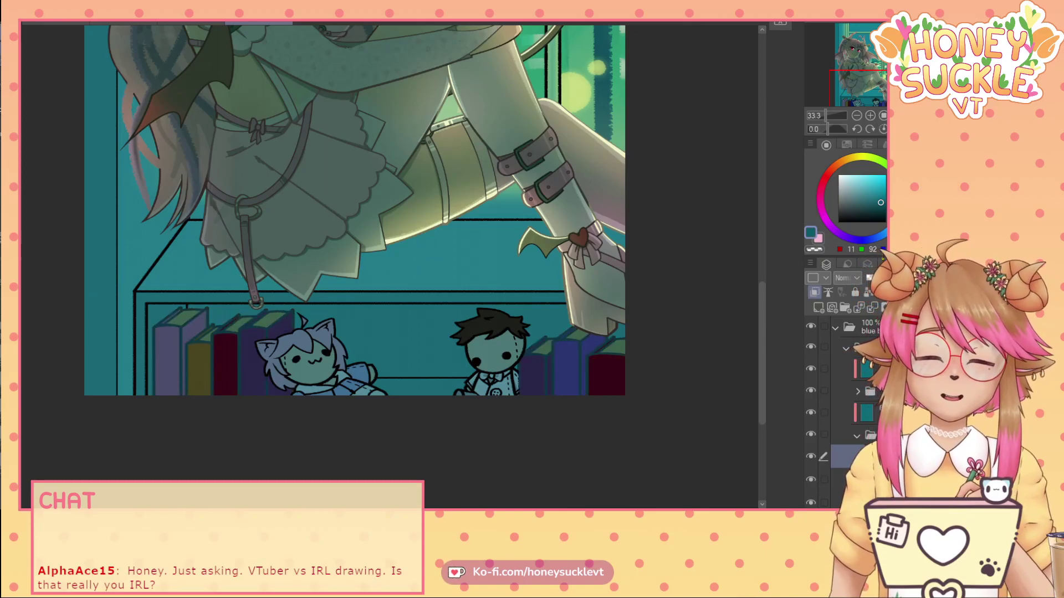
pyautogui.click(880, 279)
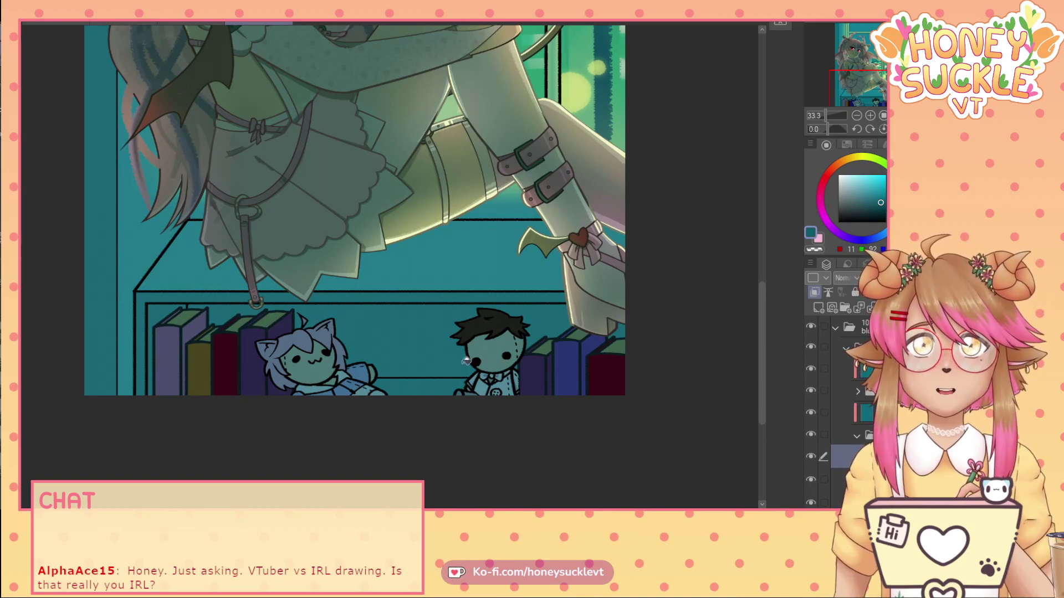
# - Add a layer clipped to the bookshelf's line art, fill it with teal, and lower its opacity to about 45%
pyautogui.click(857, 436)
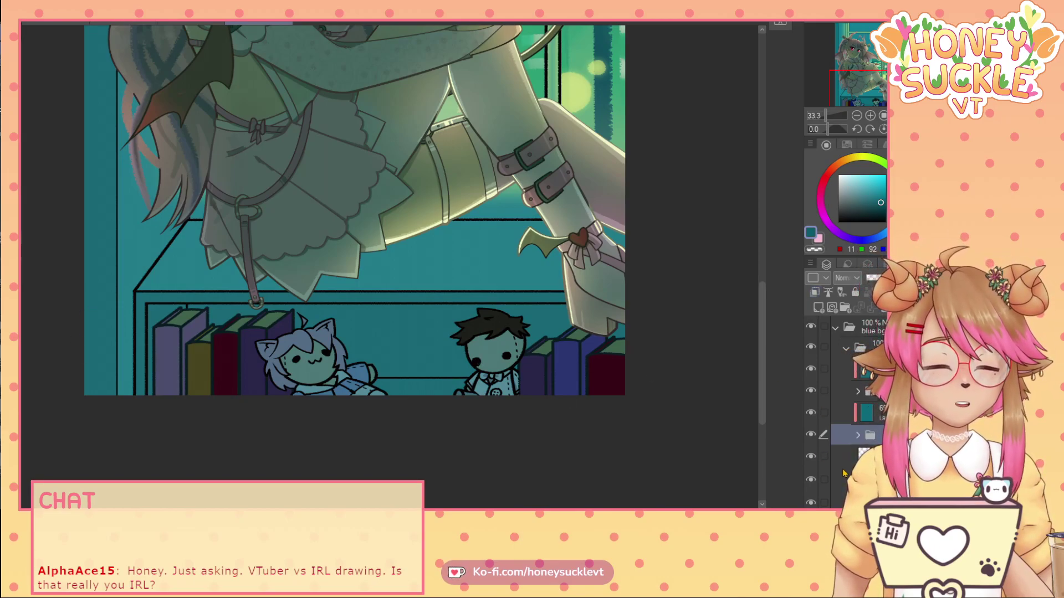
pyautogui.click(847, 458)
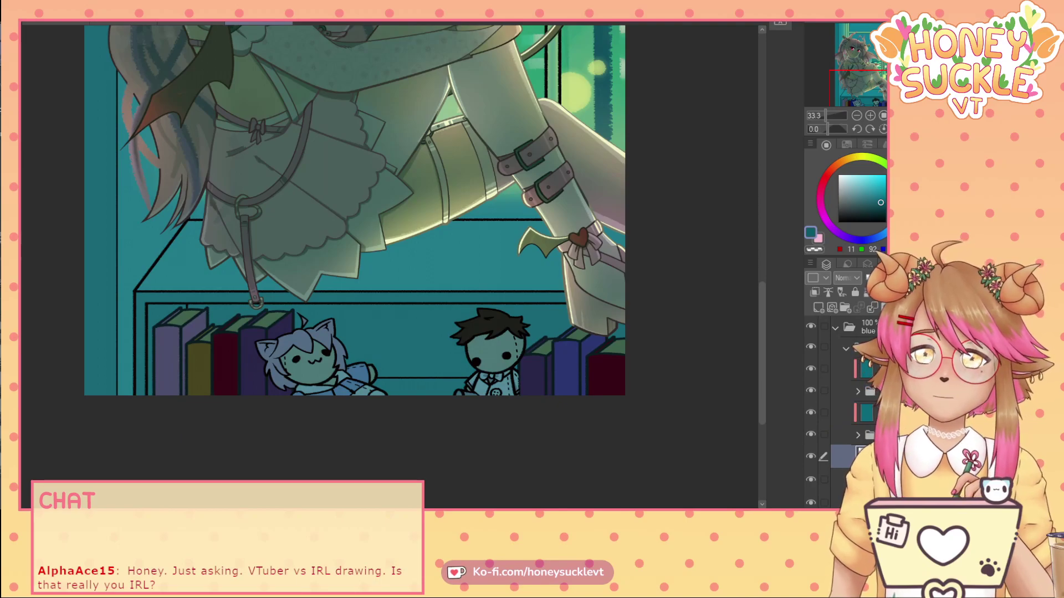
pyautogui.hotkey('alt', 'Delete')
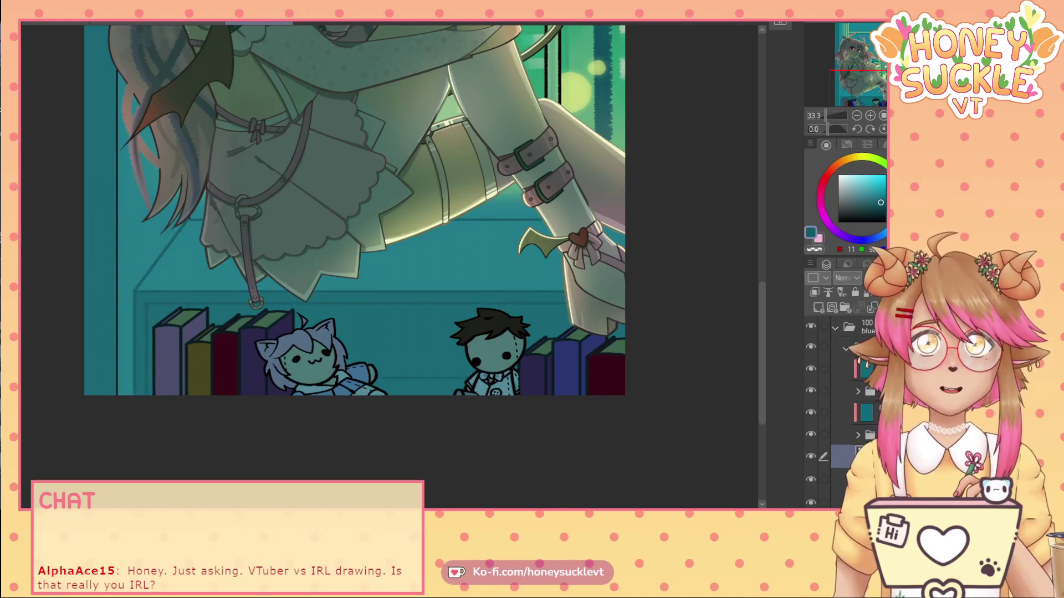
pyautogui.hotkey('ctrl', 'y')
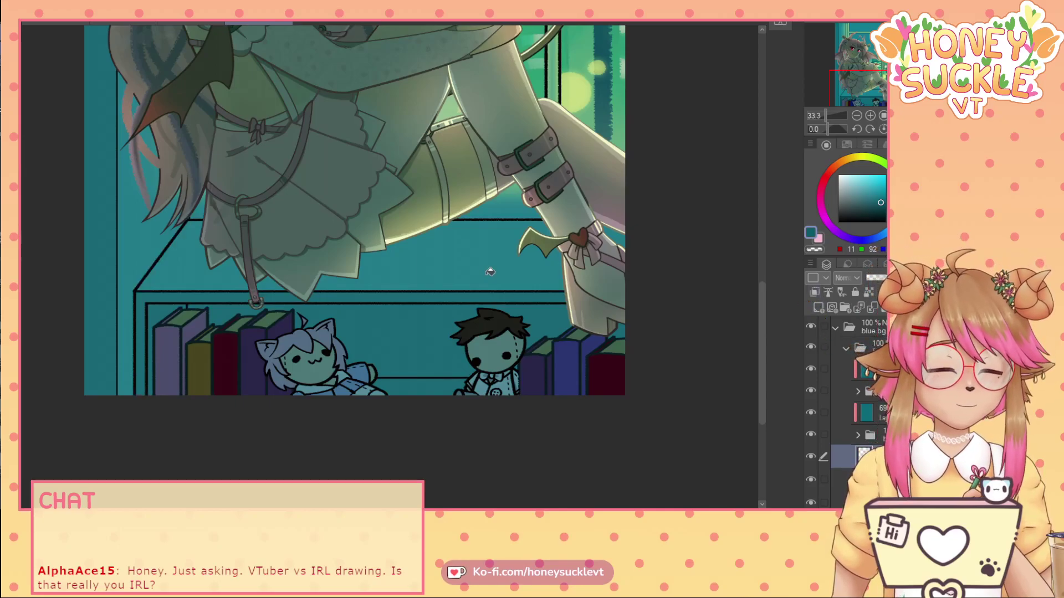
pyautogui.click(308, 234)
pyautogui.click(815, 293)
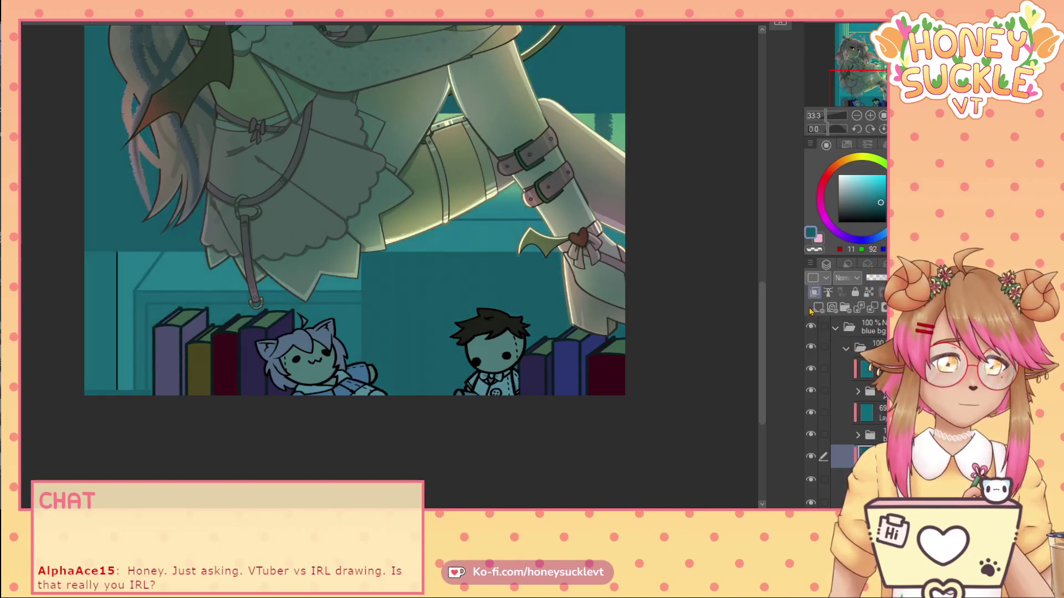
pyautogui.hotkey('ctrl', 'y')
pyautogui.moveTo(893, 279); pyautogui.dragTo(881, 278)
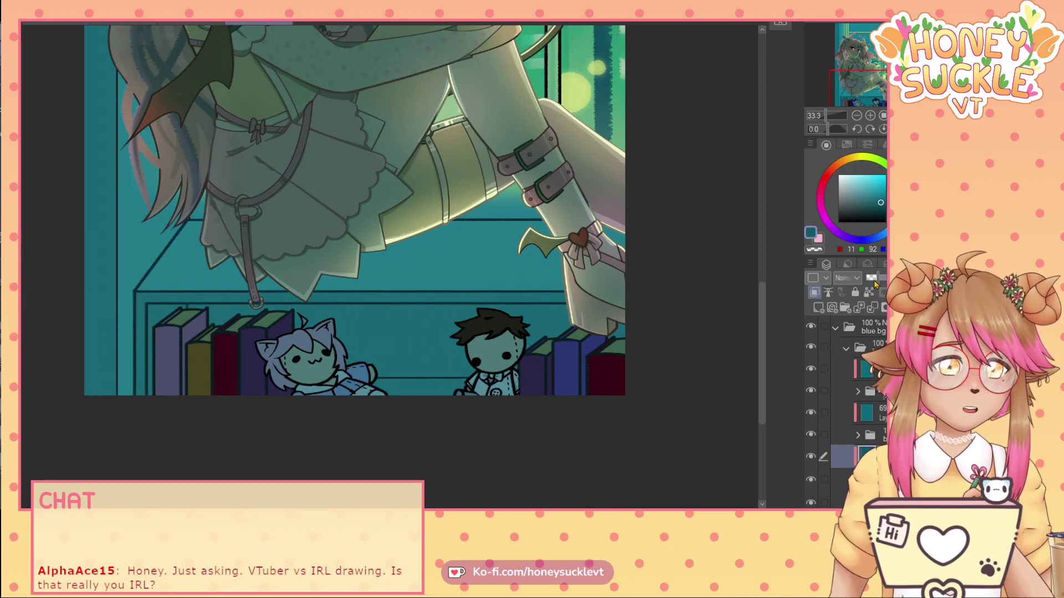
pyautogui.hotkey('ctrl', 'y')
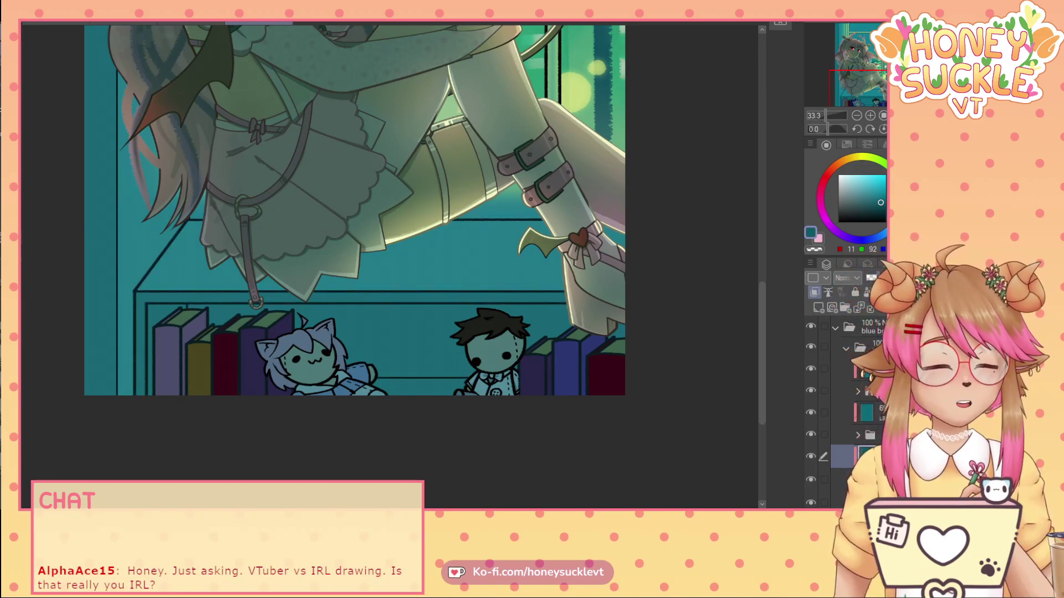
pyautogui.hotkey('ctrl', 'z')
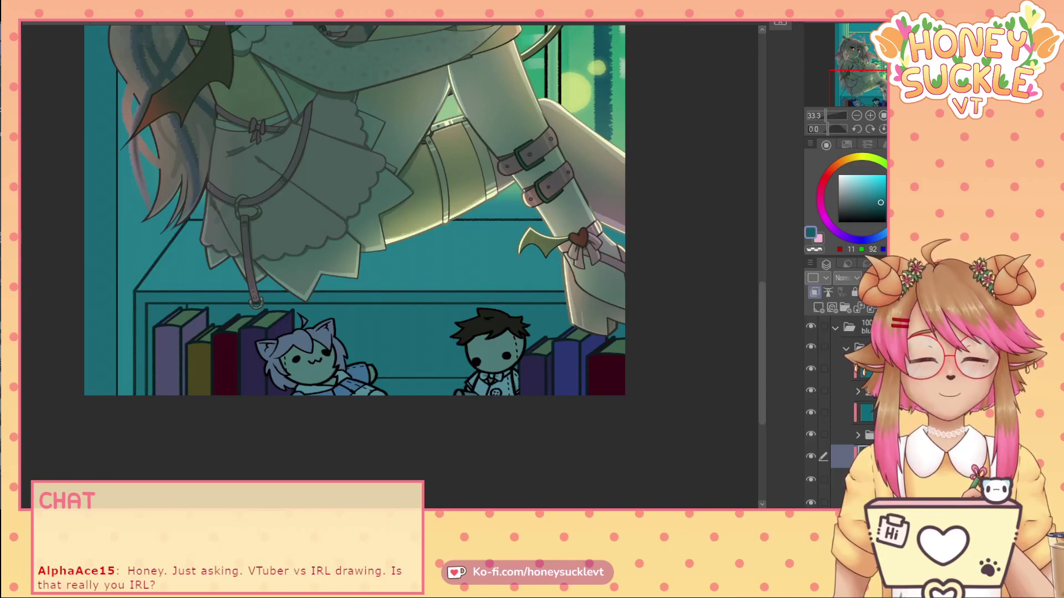
# - Sample the tinted line colour at the bookshelf's corner and recolour the bookshelf line art with that dark teal
pyautogui.click(865, 419)
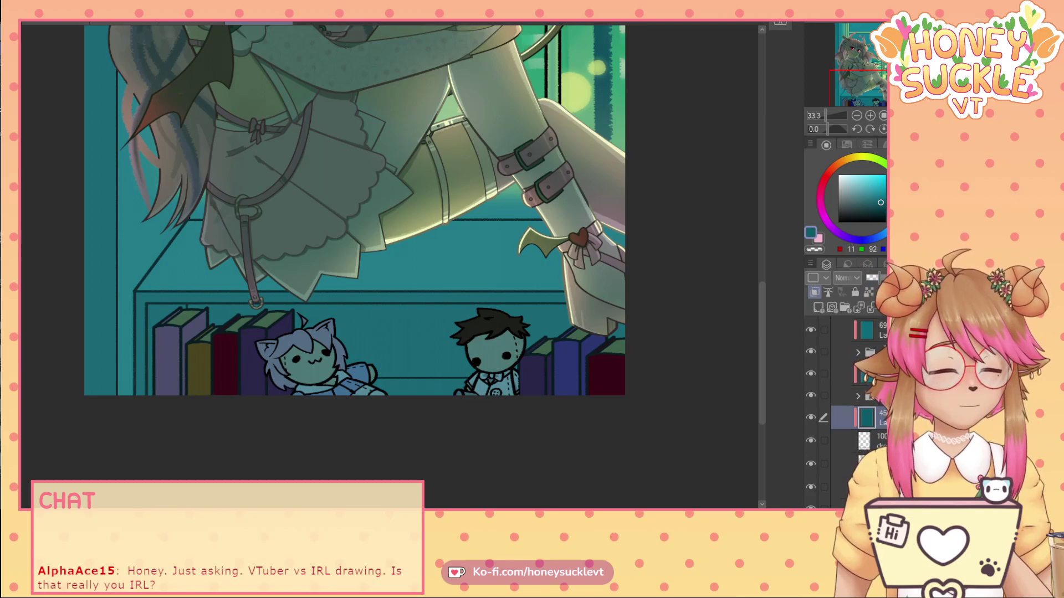
pyautogui.scroll(4, 136, 282)
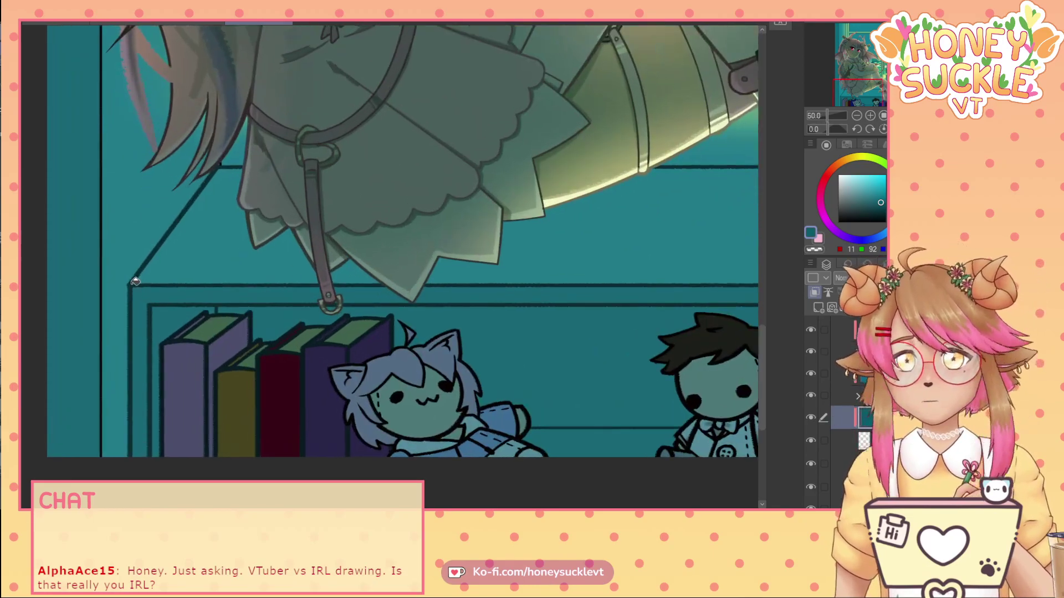
pyautogui.click(873, 440)
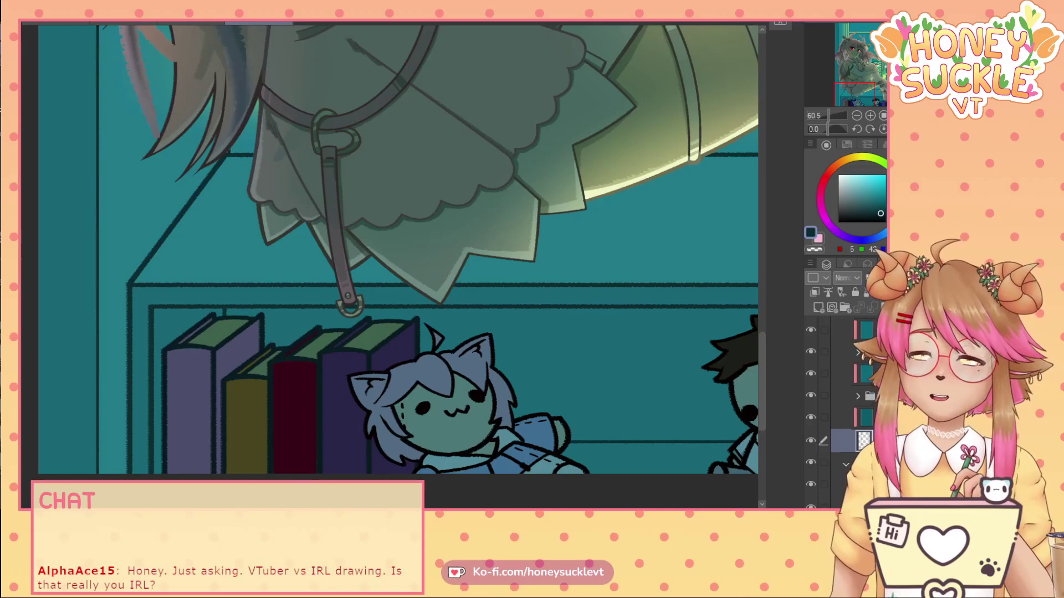
pyautogui.scroll(-4, 270, 232)
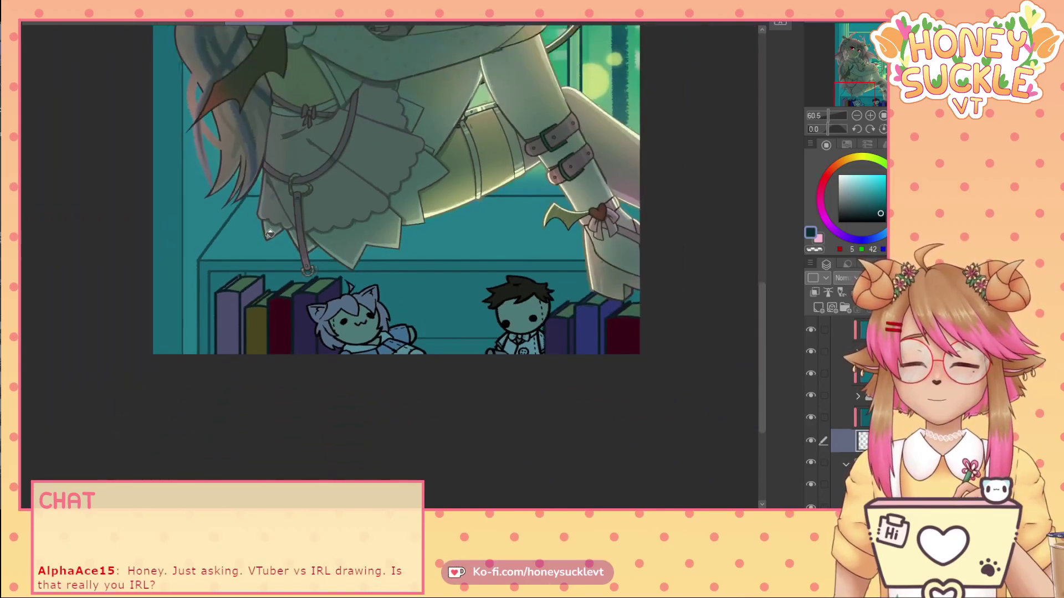
pyautogui.scroll(-1, 270, 233)
pyautogui.moveTo(761, 316); pyautogui.dragTo(757, 247)
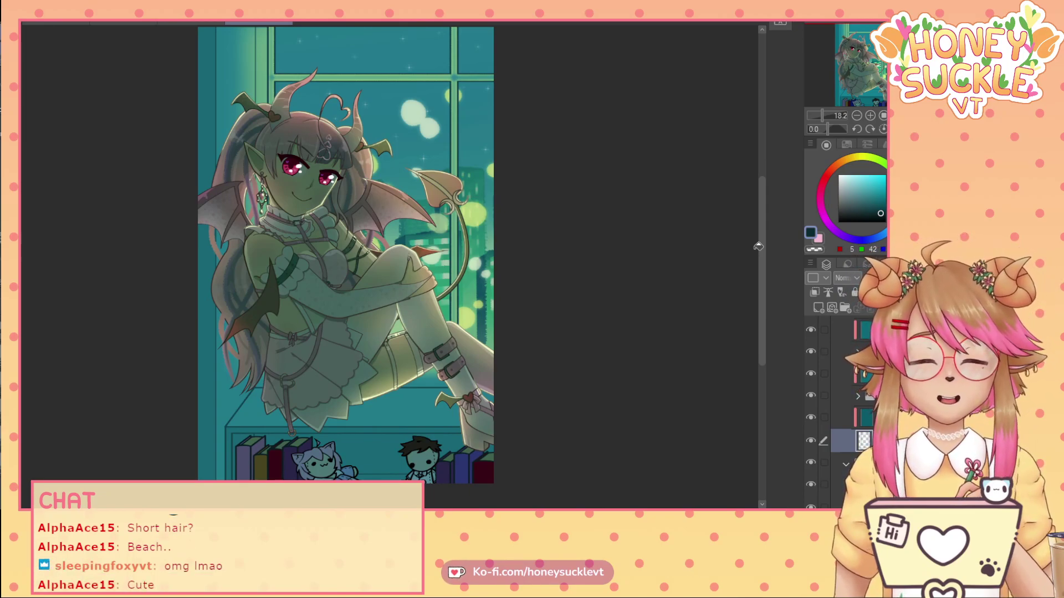
pyautogui.moveTo(763, 280); pyautogui.dragTo(771, 373)
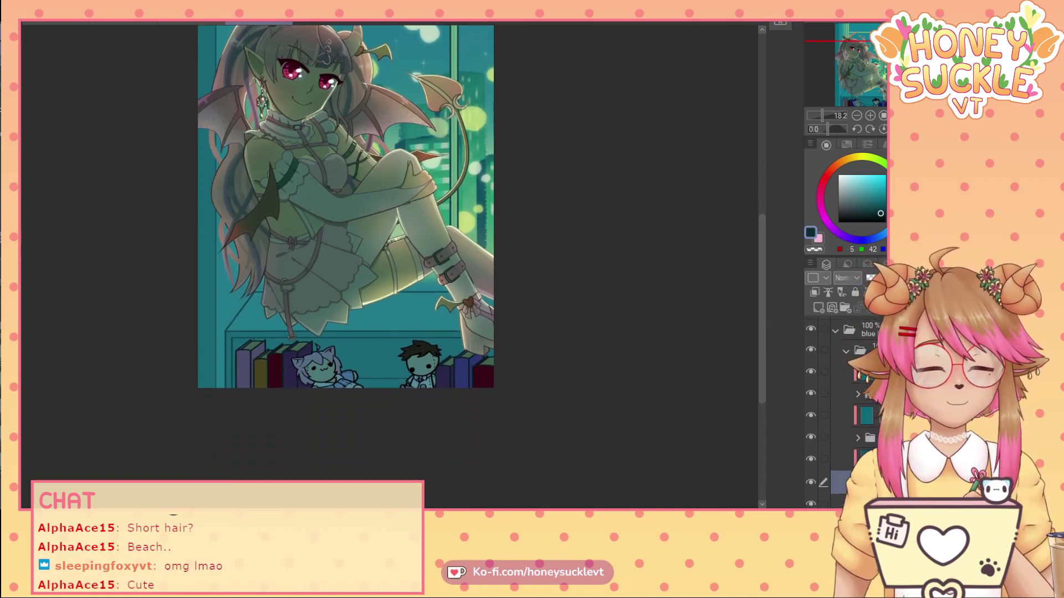
# - Lower the opacity of the teal layer clipped to the bookshelf's line art
pyautogui.scroll(2, 856, 393)
pyautogui.click(856, 394)
pyautogui.click(869, 417)
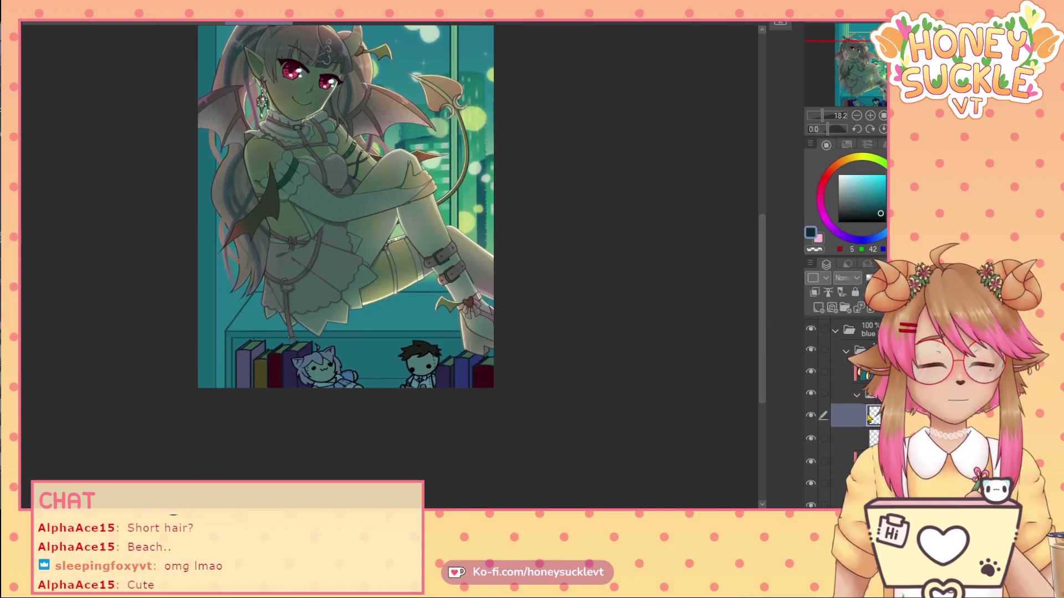
pyautogui.scroll(2, 238, 268)
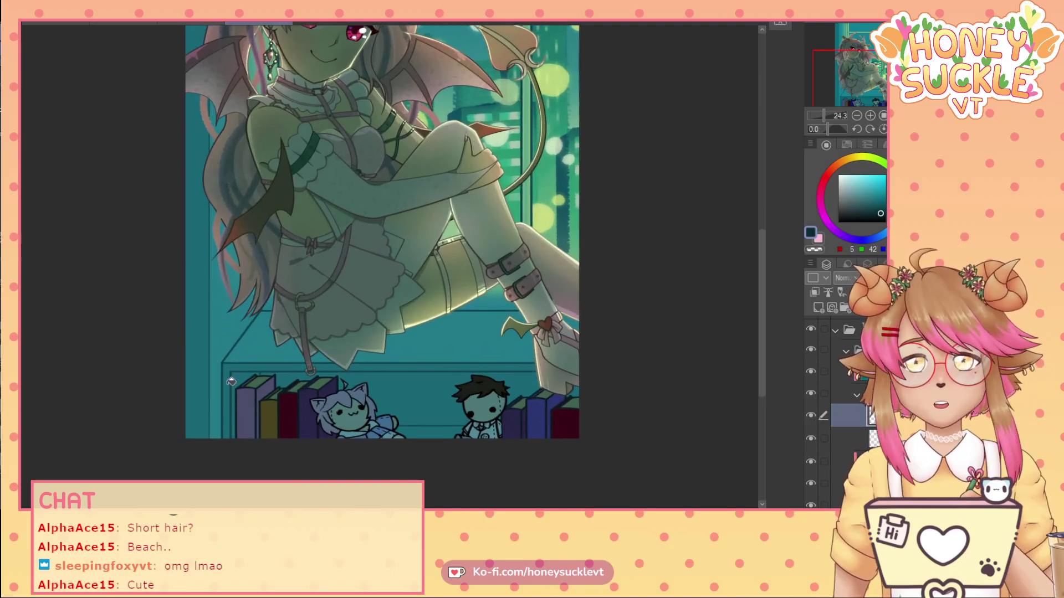
pyautogui.click(846, 351)
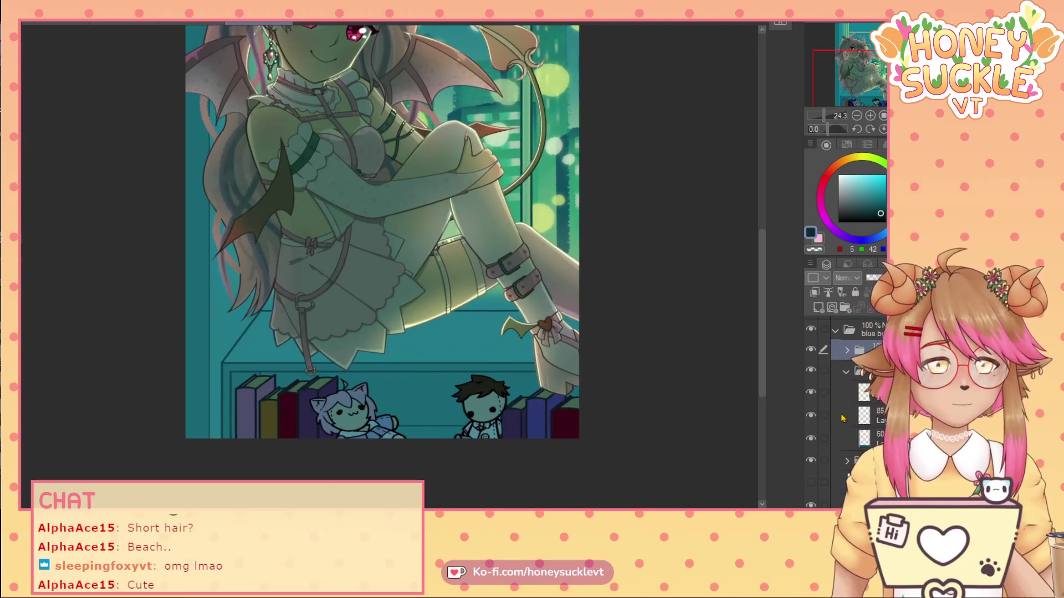
pyautogui.click(847, 350)
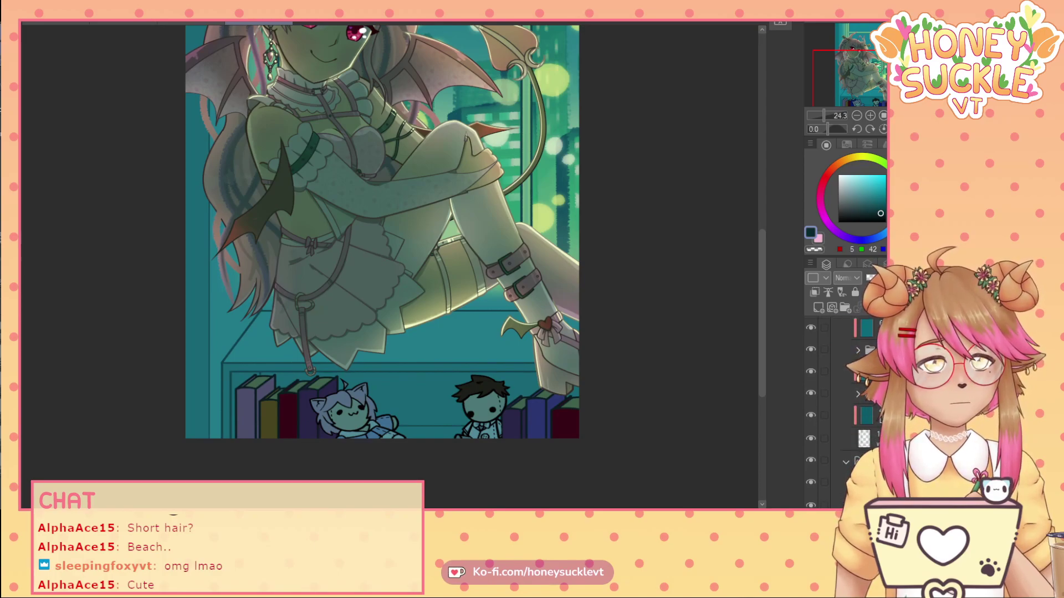
pyautogui.click(879, 415)
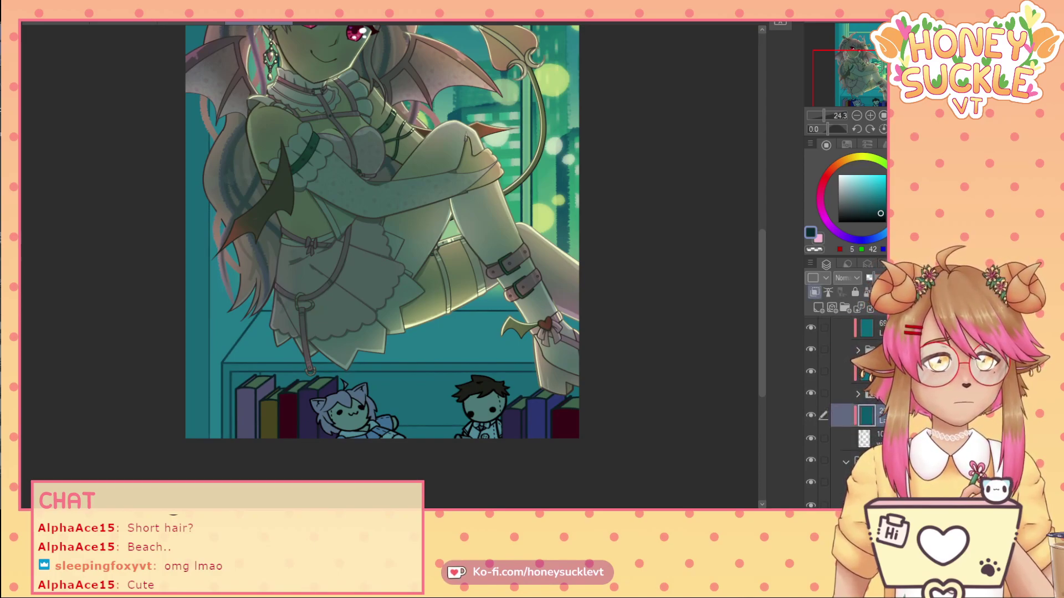
# - Sample the lighter teal of the bookshelf lines and recolour the book outlines with it
pyautogui.scroll(4, 216, 368)
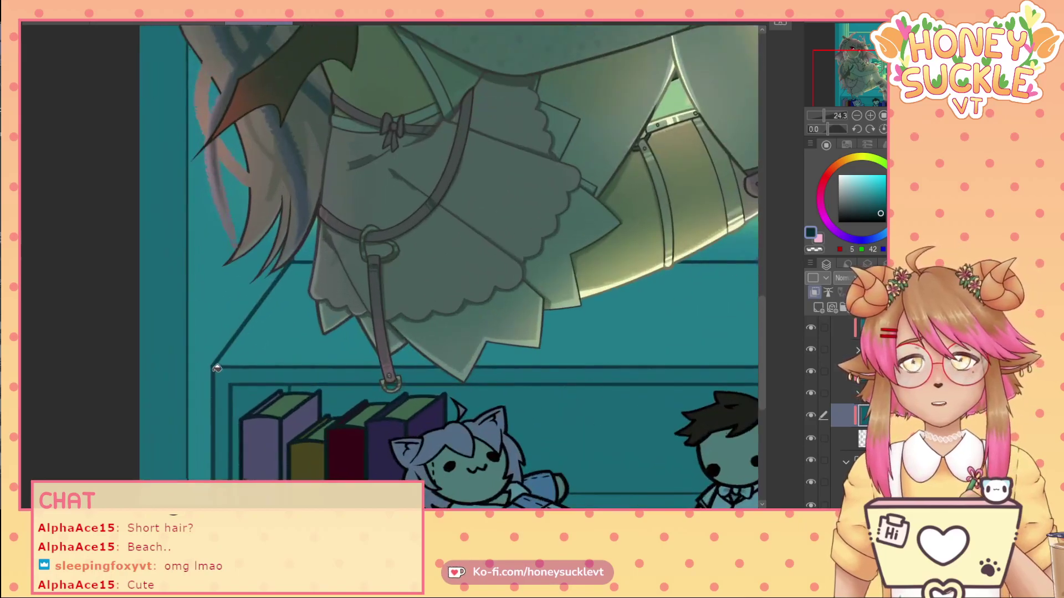
pyautogui.scroll(4, 216, 369)
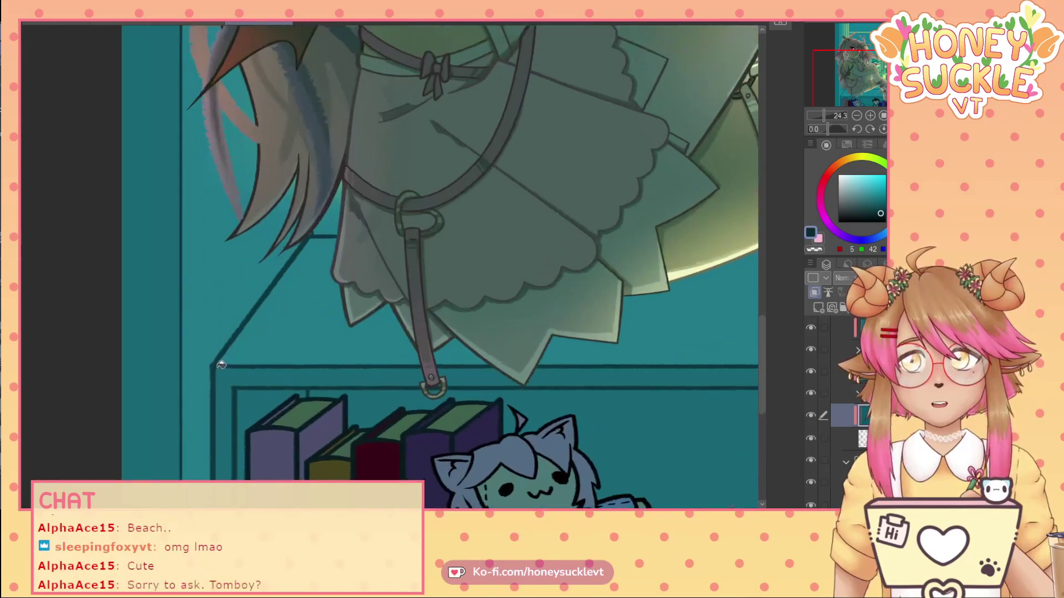
pyautogui.click(857, 394)
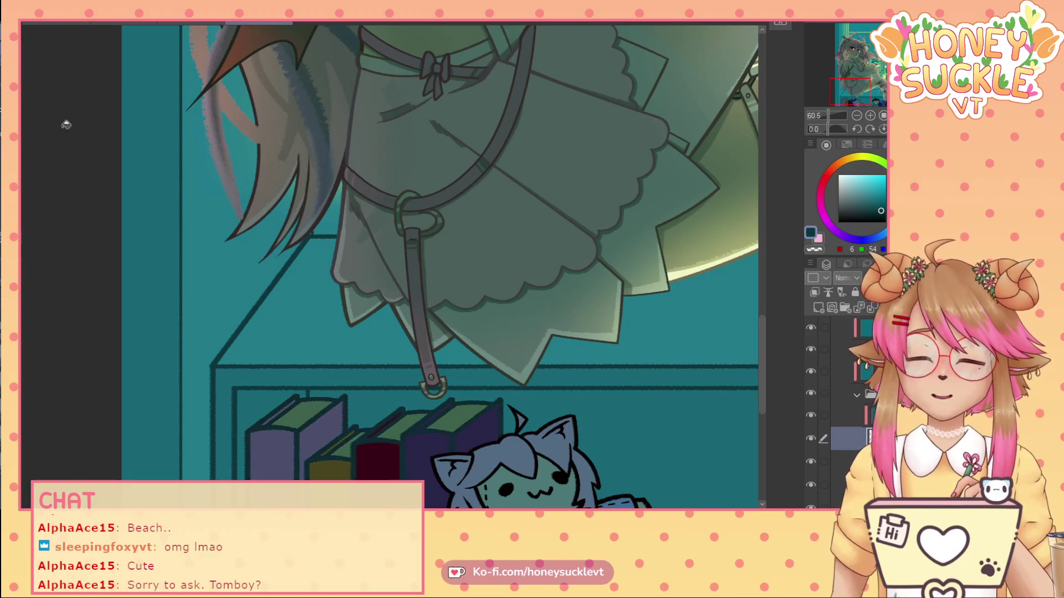
pyautogui.scroll(-3, 268, 245)
pyautogui.scroll(-1, 268, 245)
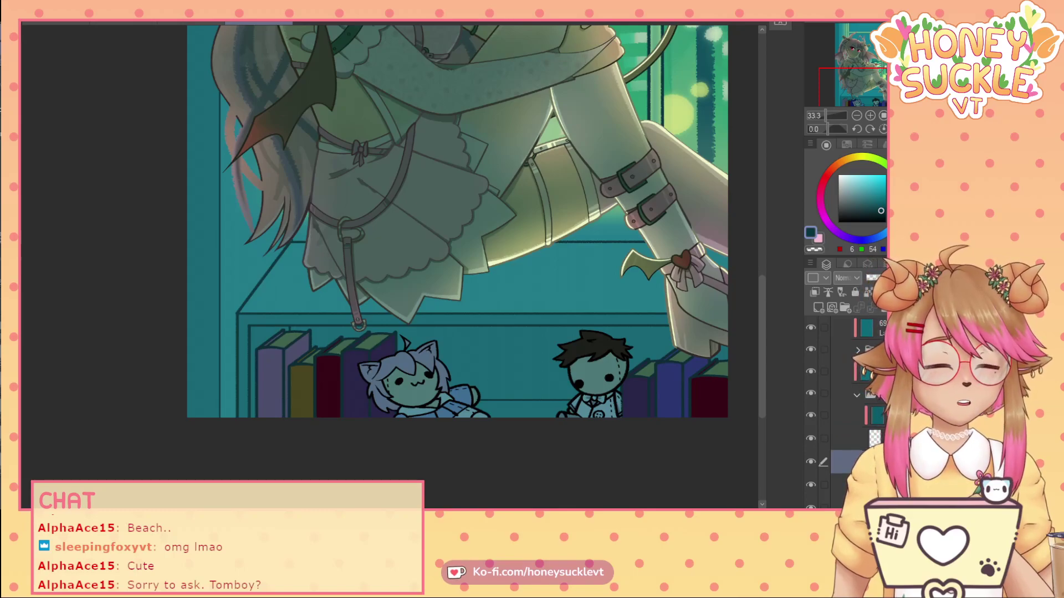
# - Paste the clipped teal Multiply layer above the book colours and switch it to Normal blending at reduced opacity
pyautogui.hotkey('ctrl', 'v')
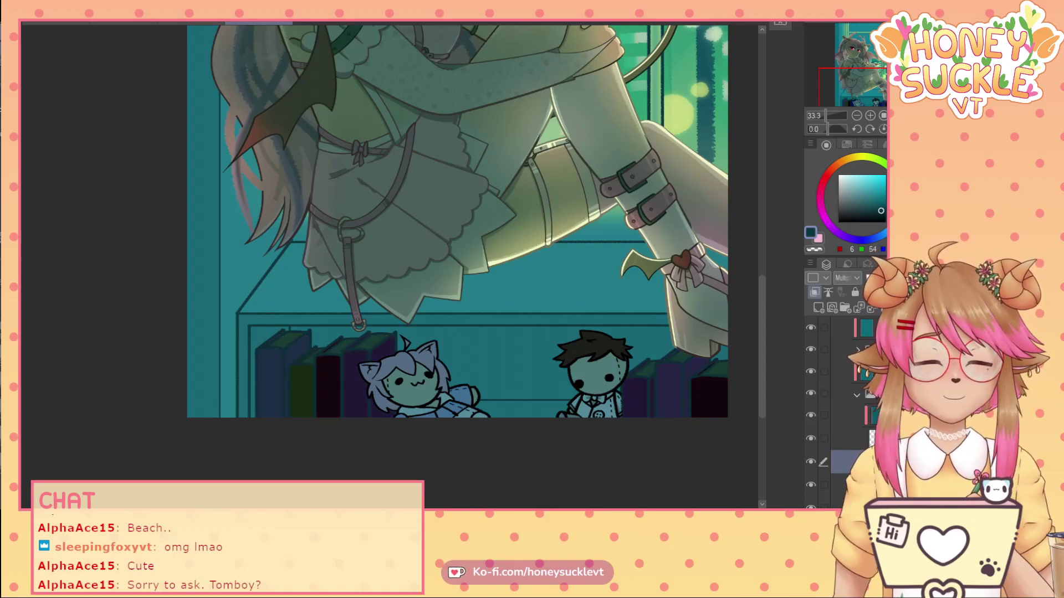
pyautogui.hotkey('ctrl', 'z')
pyautogui.hotkey('ctrl', 'z')
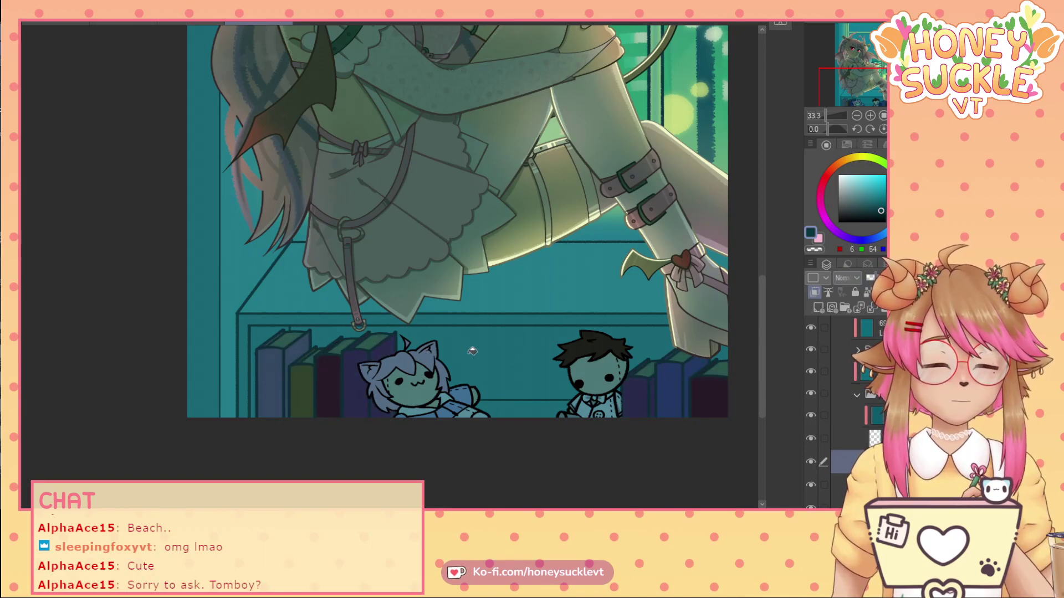
pyautogui.scroll(-2, 481, 348)
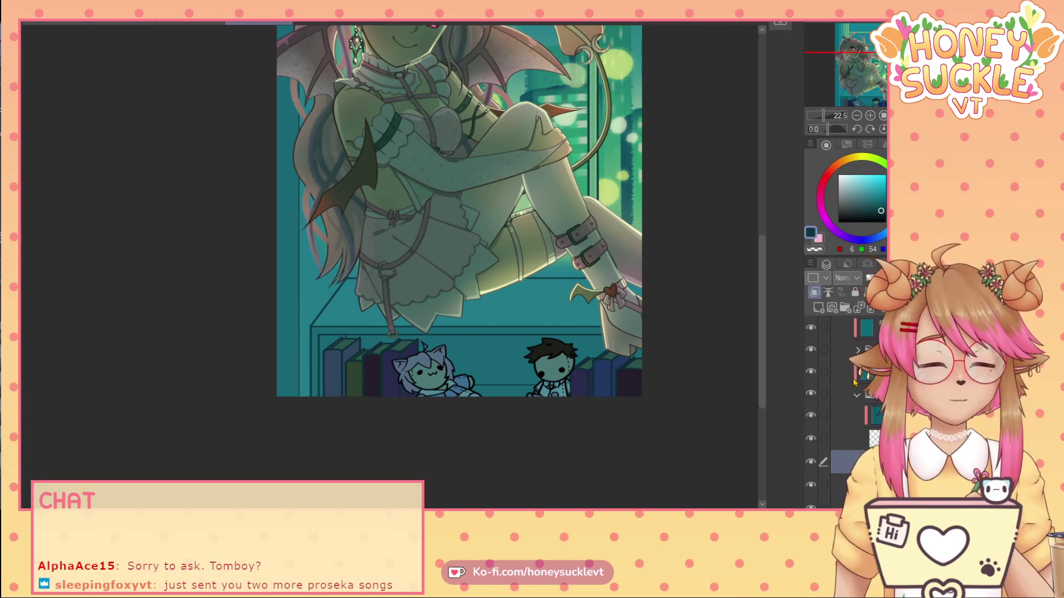
# - Paste the clipped teal Multiply layer above the dolls' colour layer and switch its blending mode to Normal
pyautogui.click(857, 351)
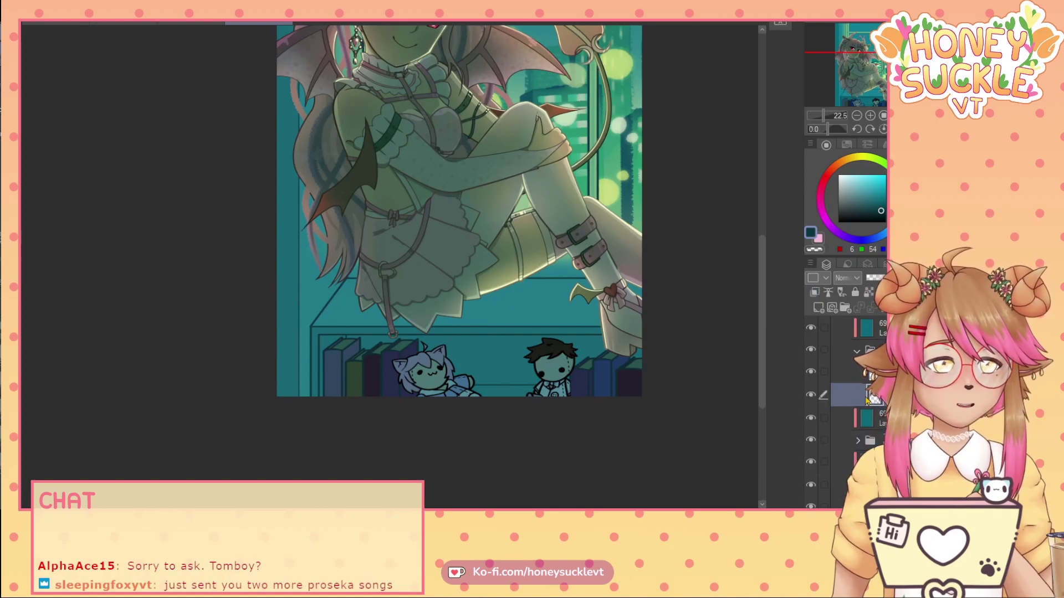
pyautogui.hotkey('ctrl', 'v')
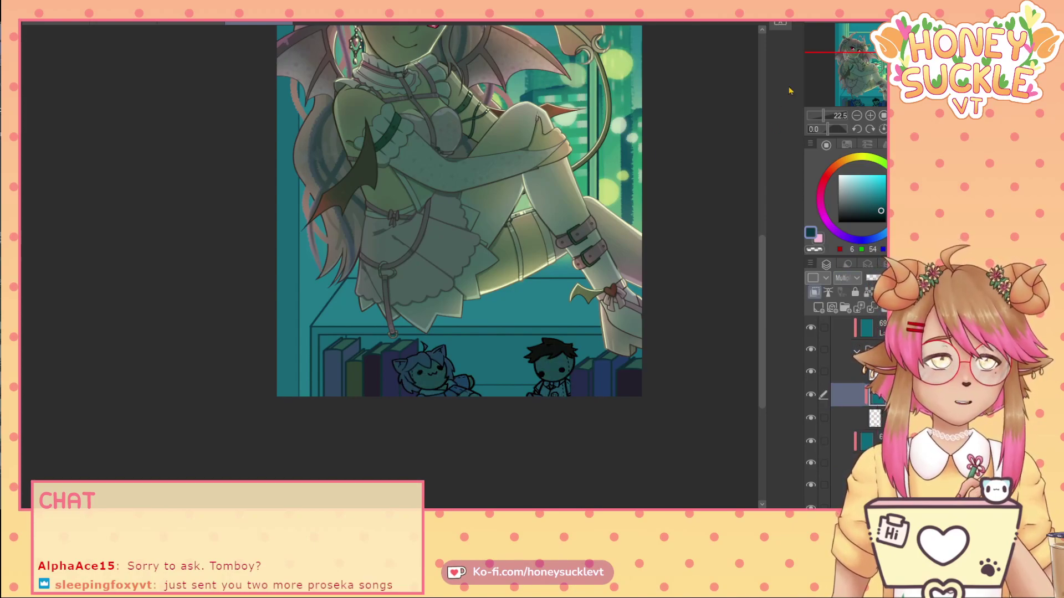
pyautogui.click(847, 279)
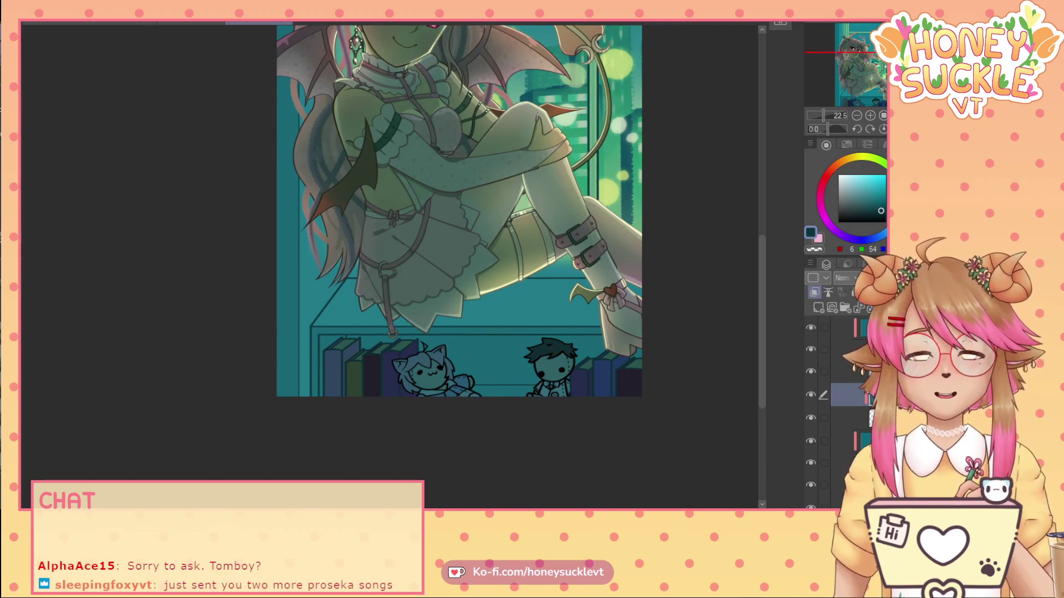
# - Recolour the teal layer clipped to the bookshelf's line art with a darker teal
pyautogui.click(873, 372)
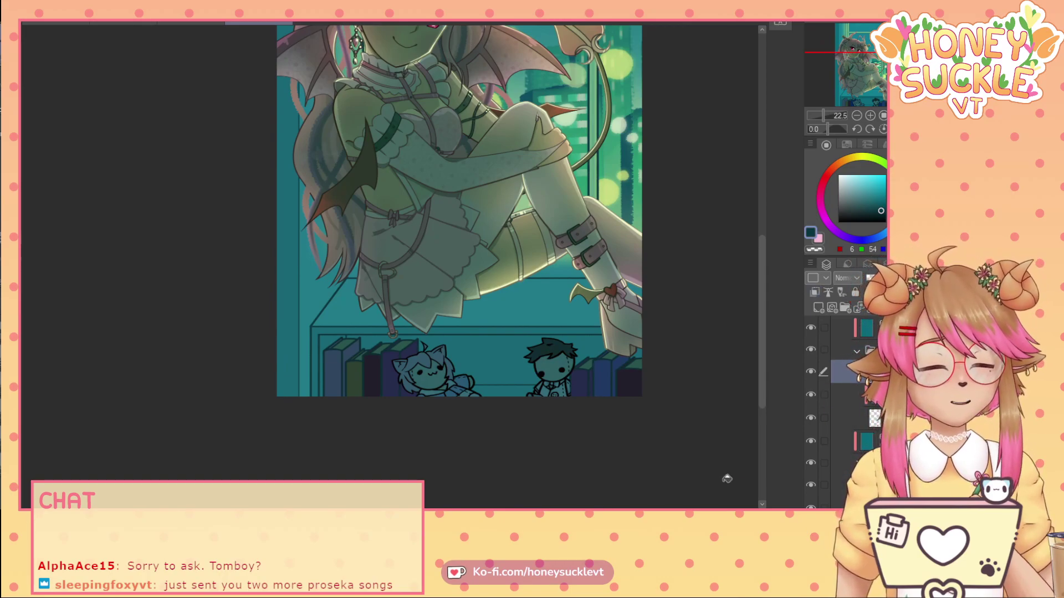
pyautogui.scroll(1, 322, 310)
pyautogui.scroll(2, 411, 375)
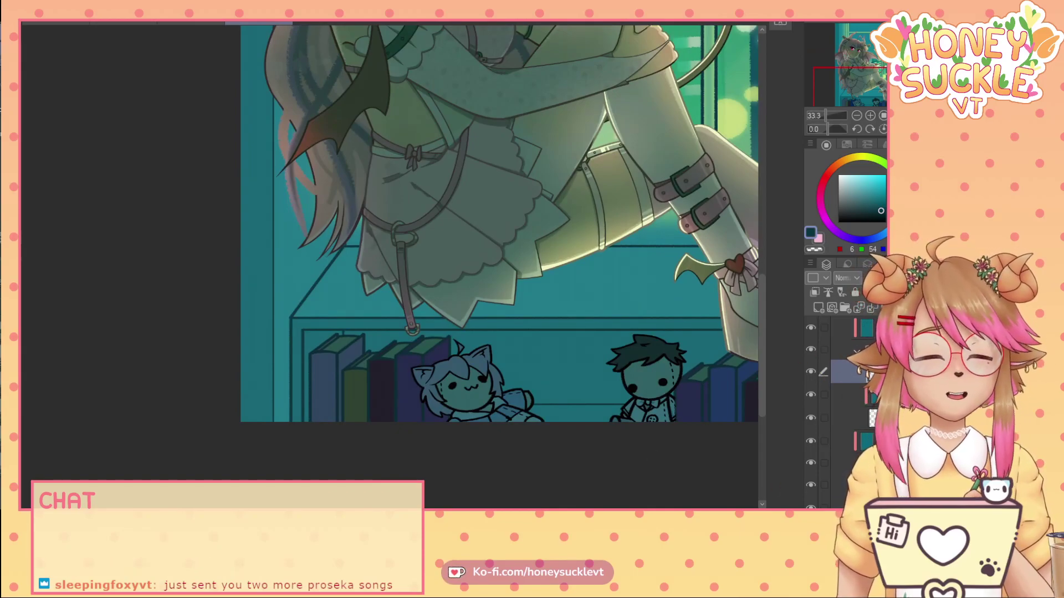
pyautogui.scroll(-3, 870, 377)
pyautogui.click(872, 408)
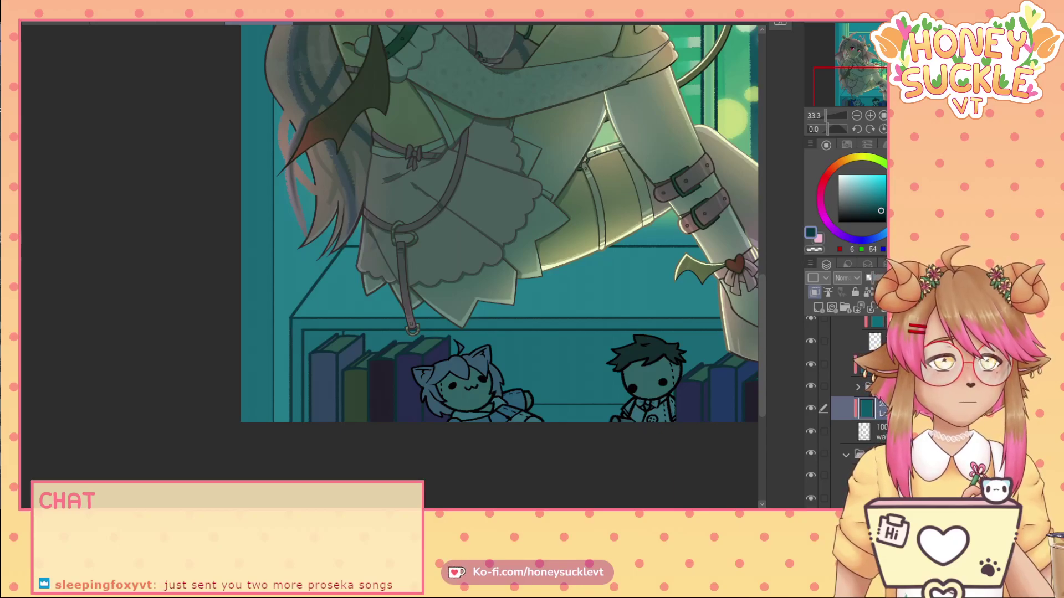
pyautogui.scroll(2, 278, 283)
pyautogui.scroll(1, 299, 331)
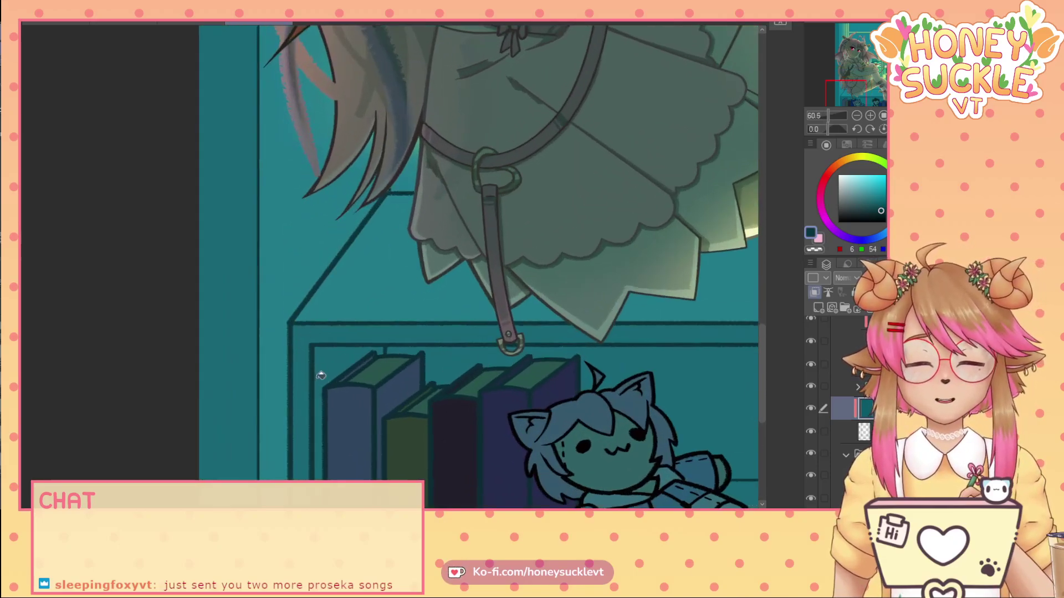
pyautogui.scroll(1, 321, 375)
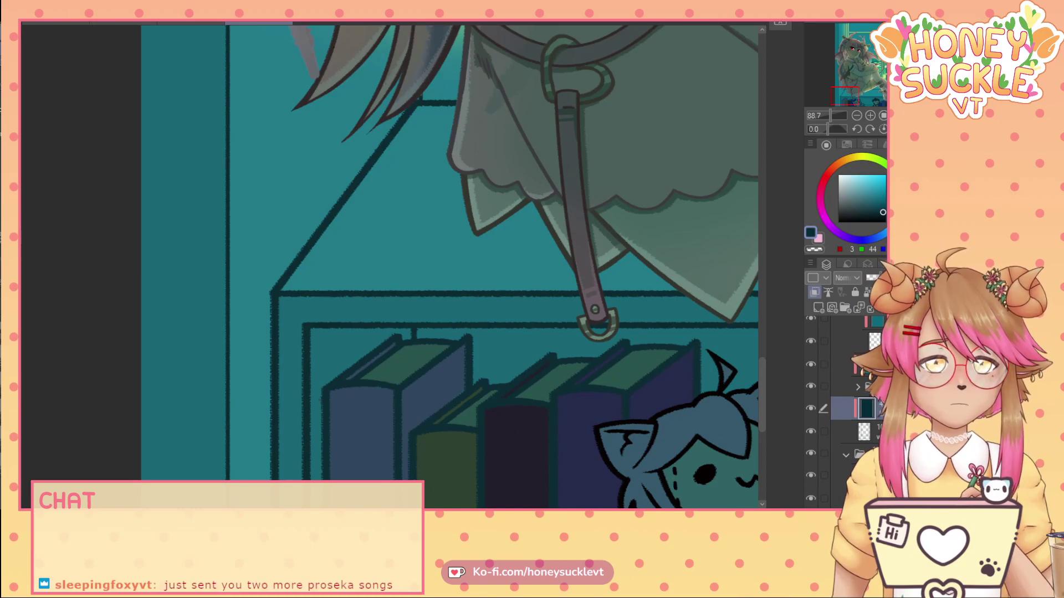
pyautogui.click(872, 432)
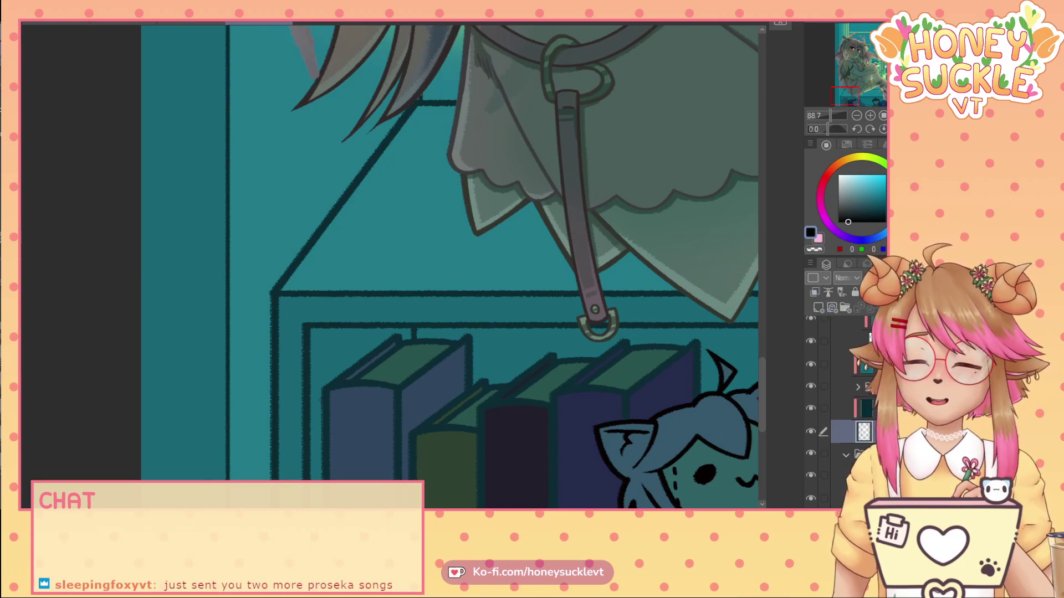
pyautogui.click(872, 409)
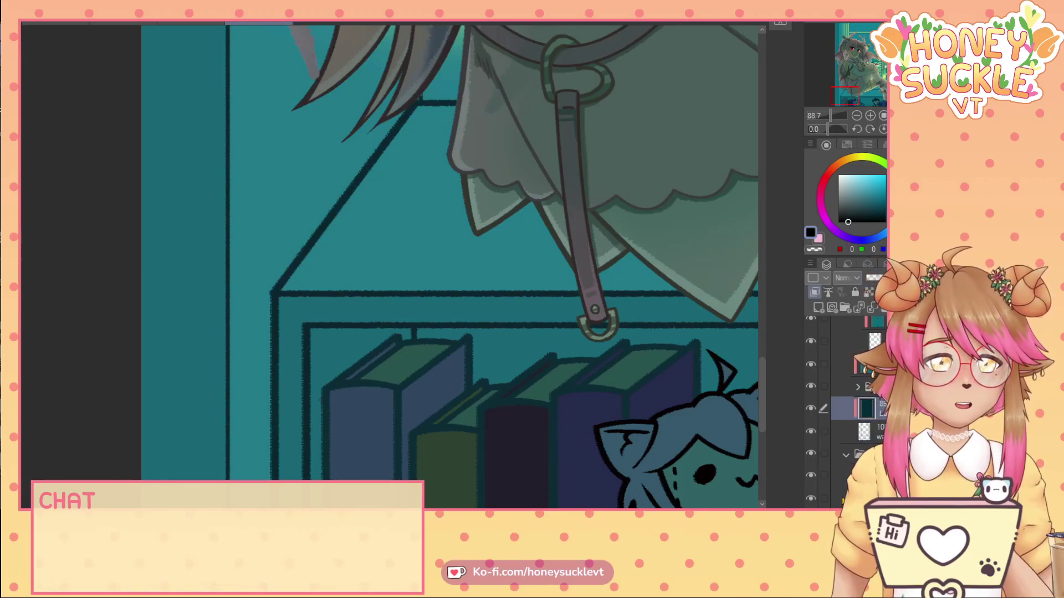
# - Sample the darker teal of the bookshelf lines, recolour the book outlines with it and merge the clipped tint into the outline layer
pyautogui.keyDown('alt'); pyautogui.click(281, 290); pyautogui.keyUp('alt')
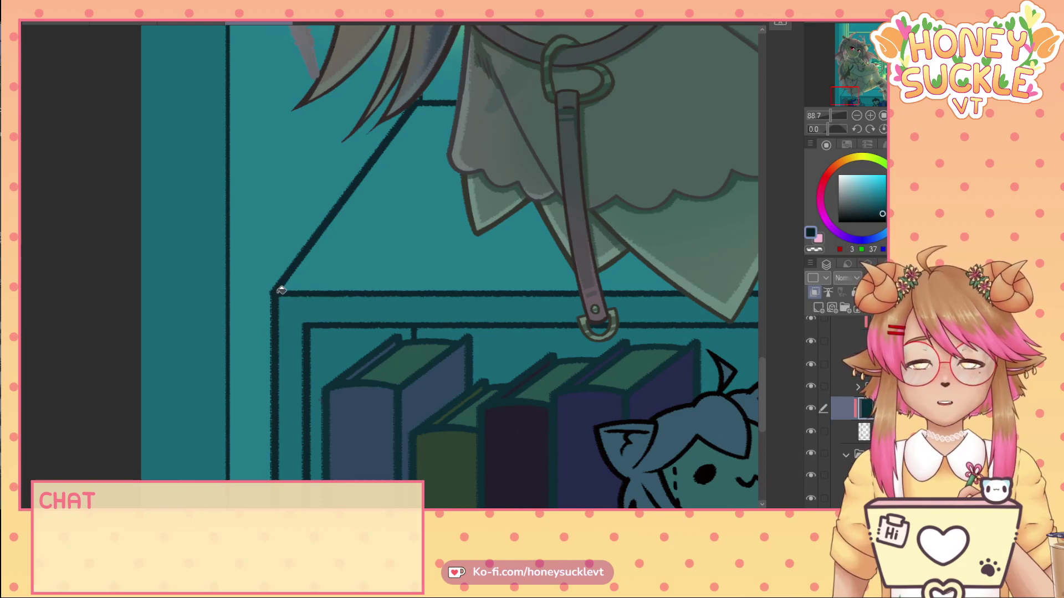
pyautogui.scroll(-5, 281, 291)
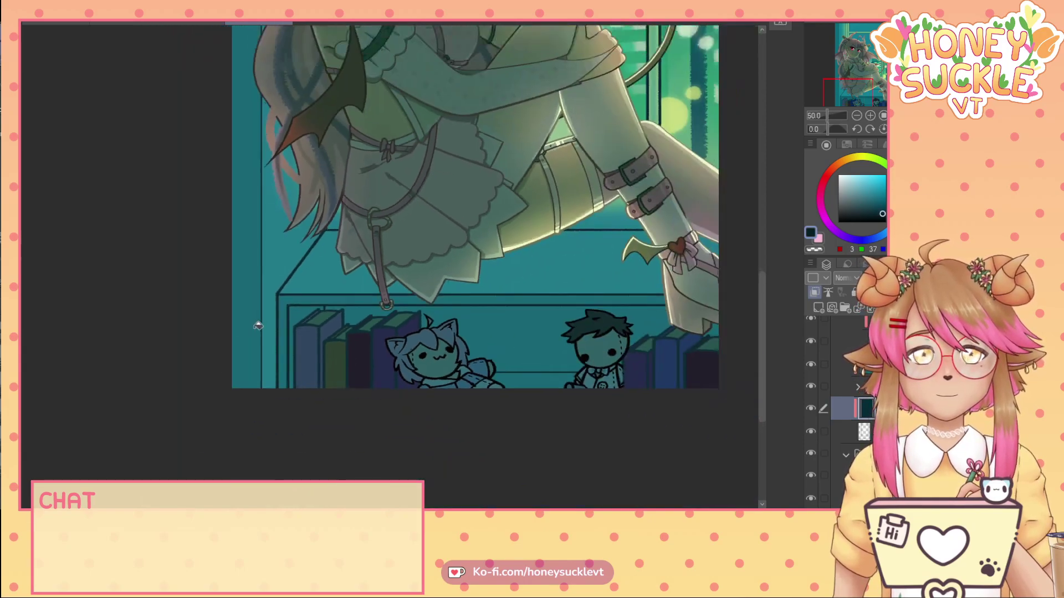
pyautogui.scroll(-3, 259, 326)
pyautogui.scroll(6, 261, 316)
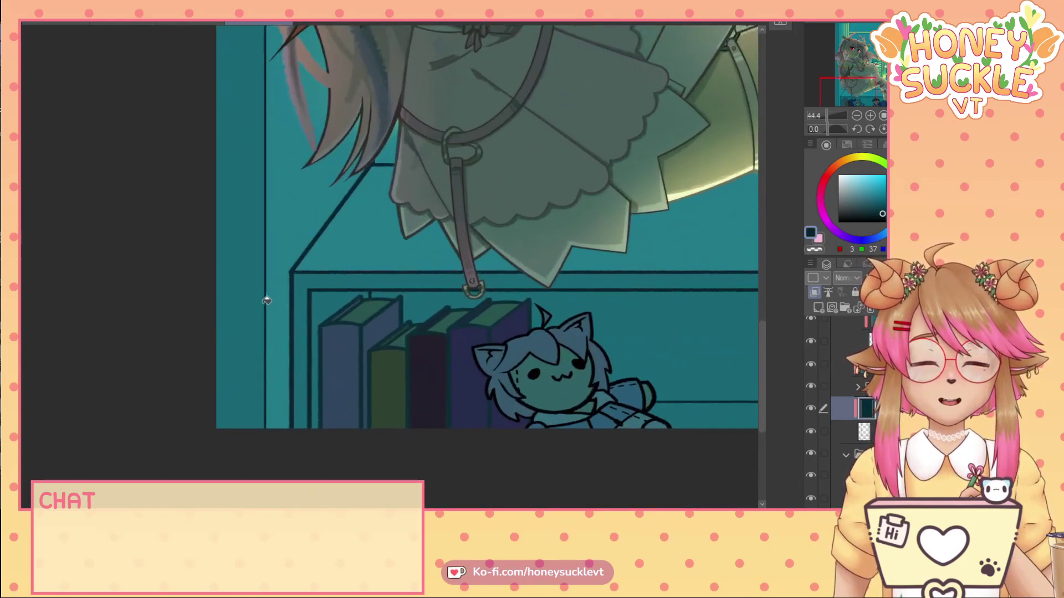
pyautogui.scroll(2, 266, 301)
pyautogui.click(857, 388)
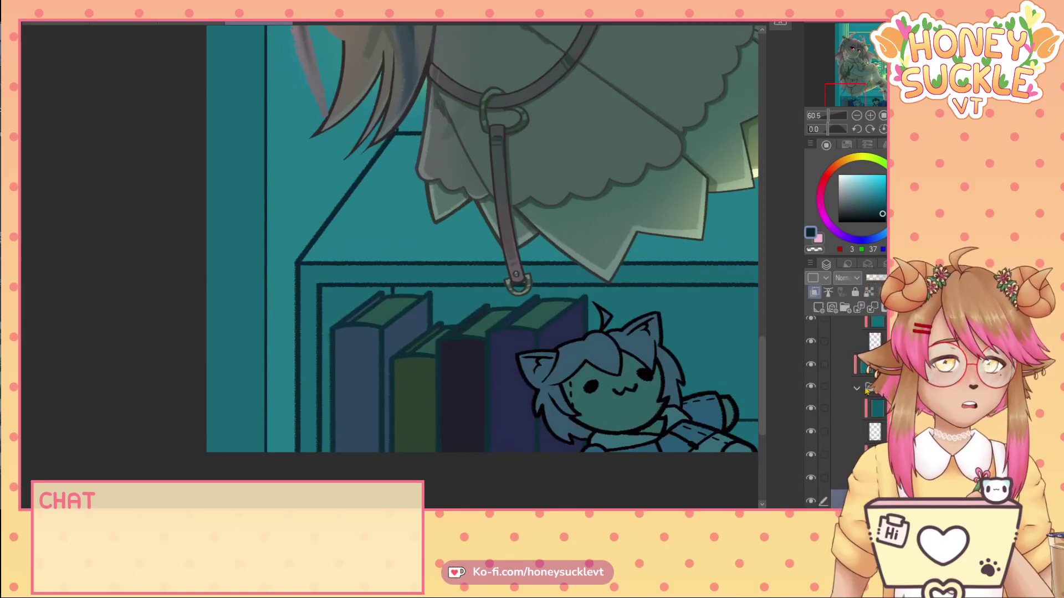
pyautogui.click(878, 433)
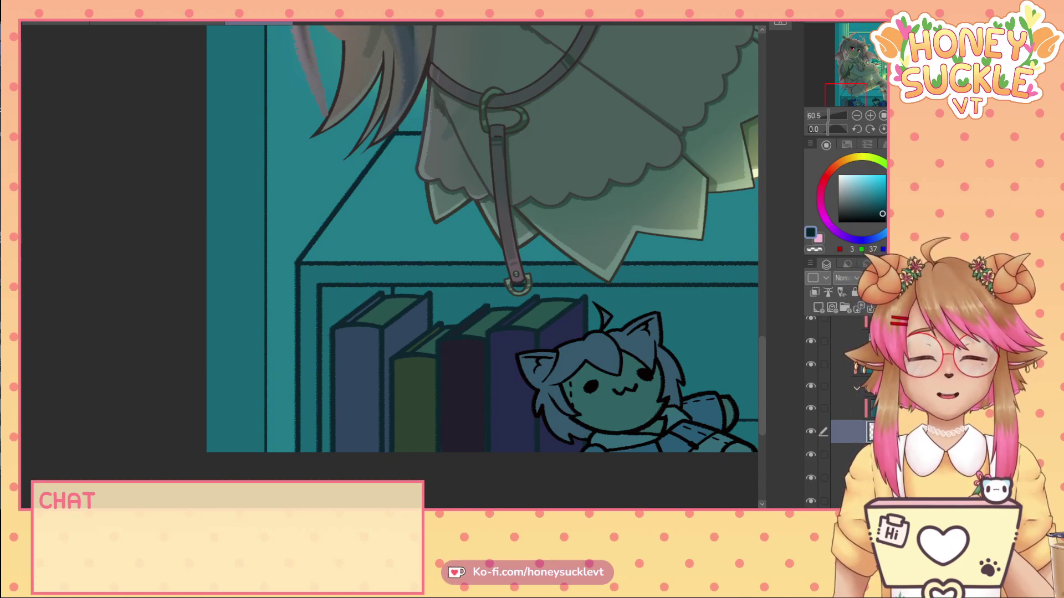
pyautogui.click(872, 410)
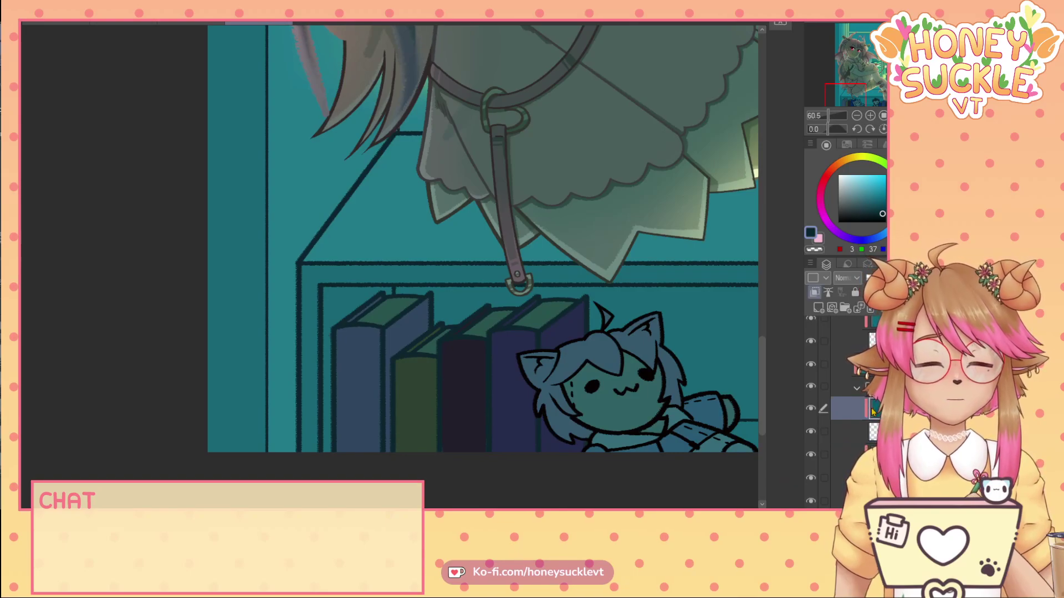
pyautogui.hotkey('ctrl', 'e')
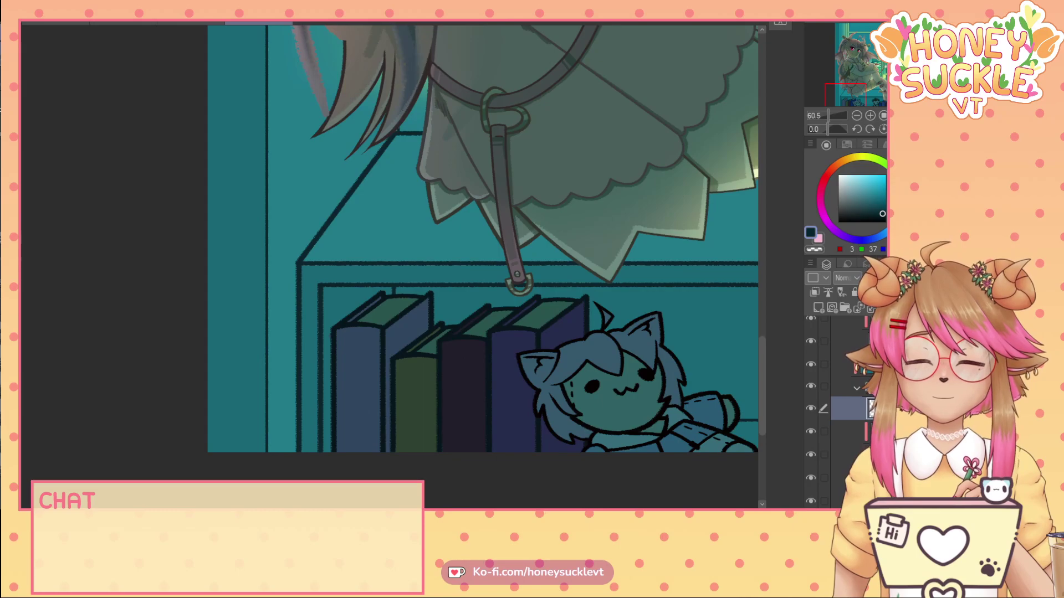
# - Move the clipped teal Multiply layer below the book outlines so that it tints only the book colours
pyautogui.hscroll(5, 391, 240)
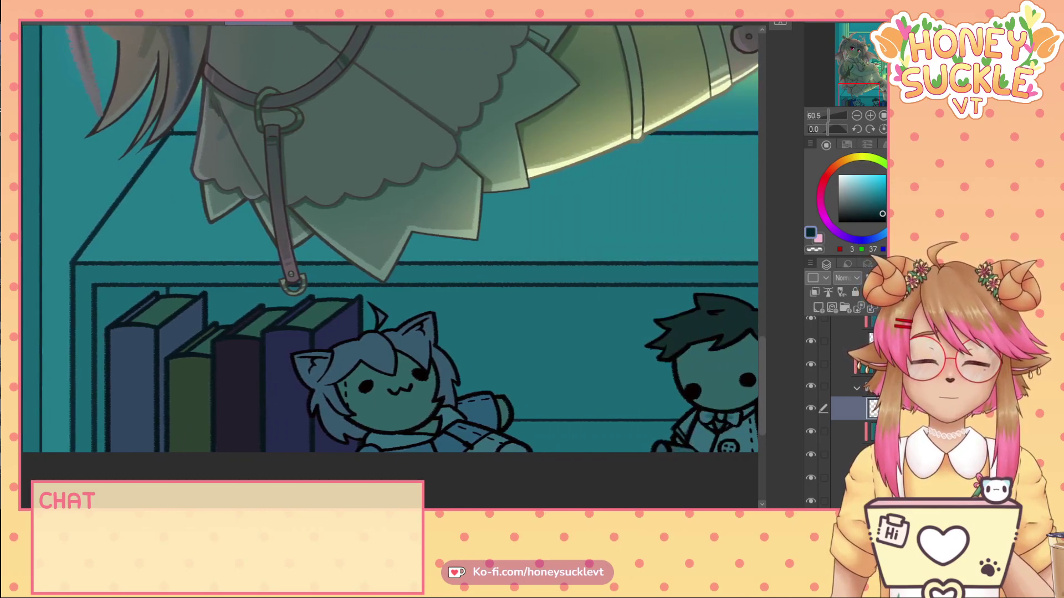
pyautogui.moveTo(878, 364); pyautogui.dragTo(878, 420)
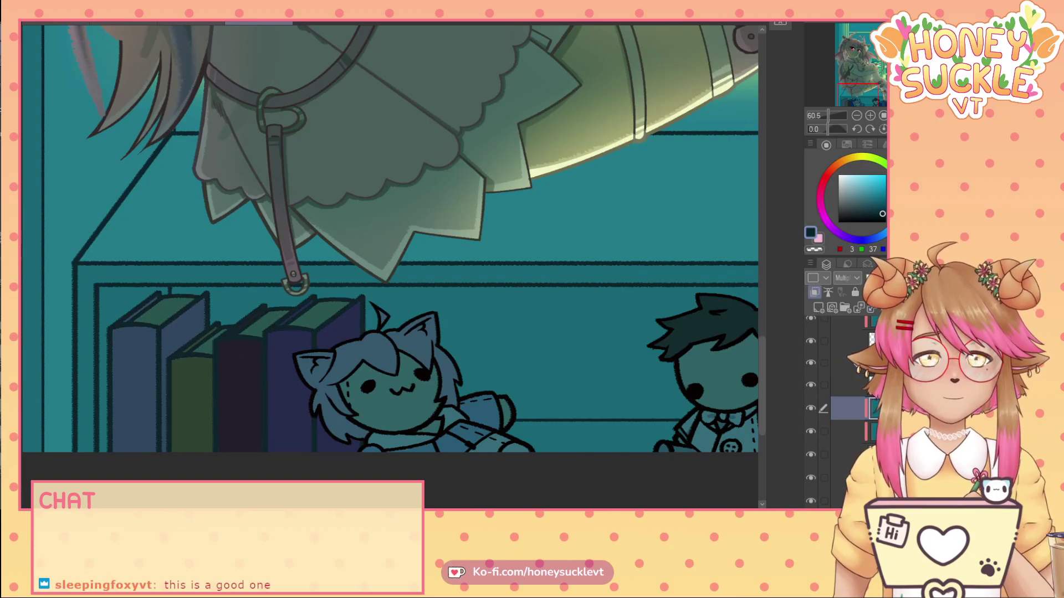
pyautogui.hscroll(1, 390, 239)
pyautogui.hscroll(-1, 391, 240)
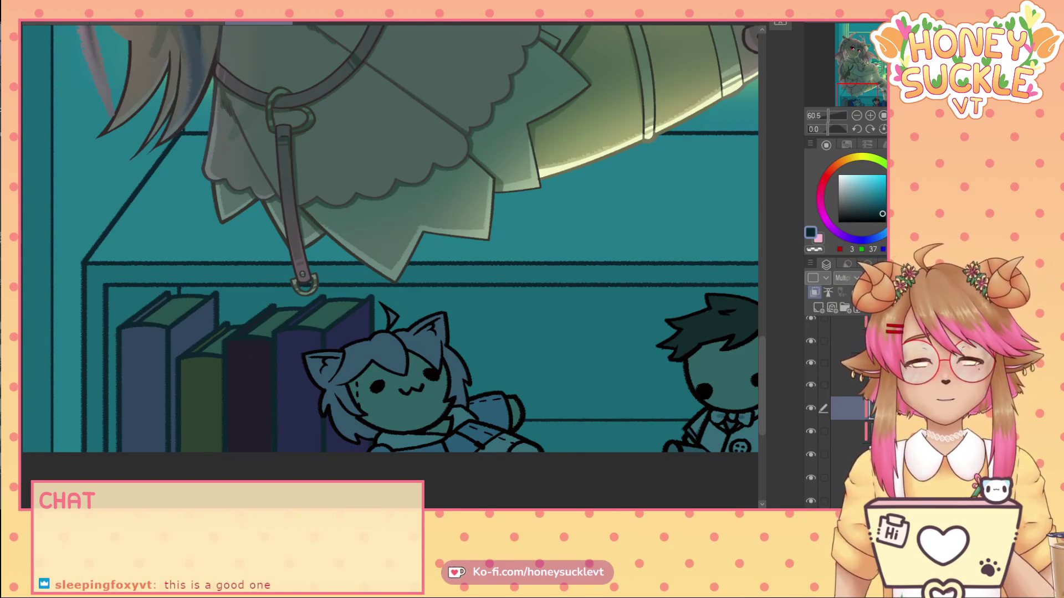
# - Temporarily hide the two tint layers over the books to check their original colours, and sample the dark red book
pyautogui.click(811, 409)
pyautogui.click(811, 431)
pyautogui.click(847, 455)
pyautogui.keyDown('alt'); pyautogui.click(264, 417); pyautogui.keyUp('alt')
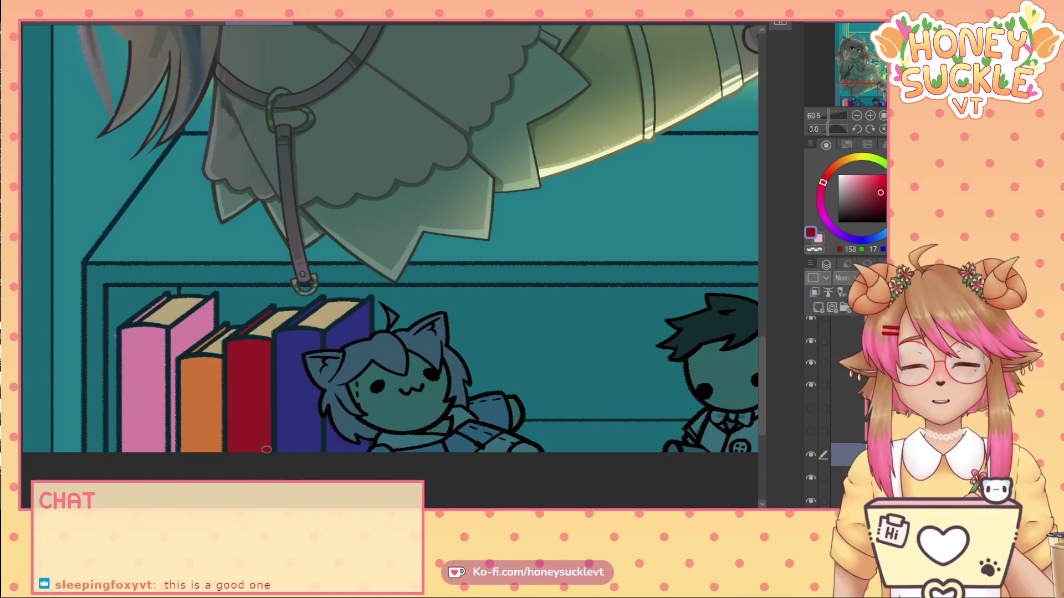
pyautogui.click(810, 432)
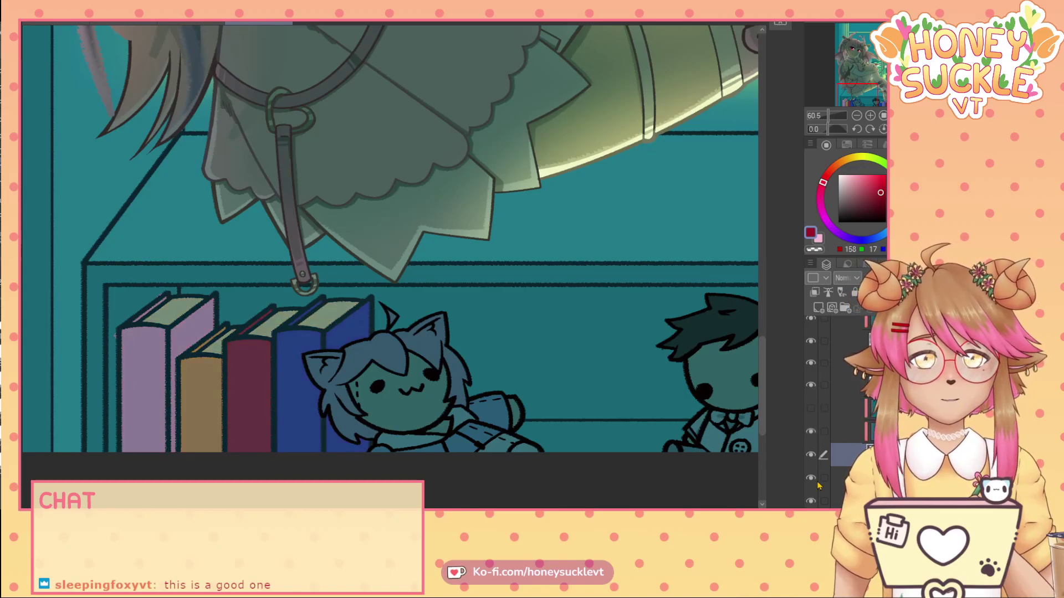
pyautogui.click(811, 409)
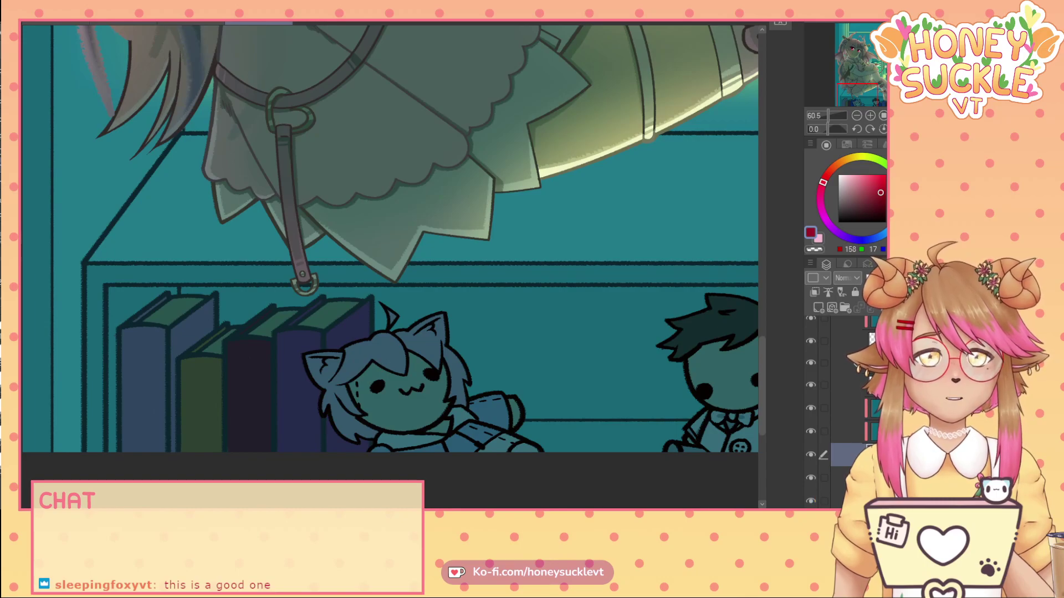
# - Move the dolls' teal Multiply layer below their outlines, above the colour layer, and hide both tint layers over the doll colours
pyautogui.hscroll(3, 390, 266)
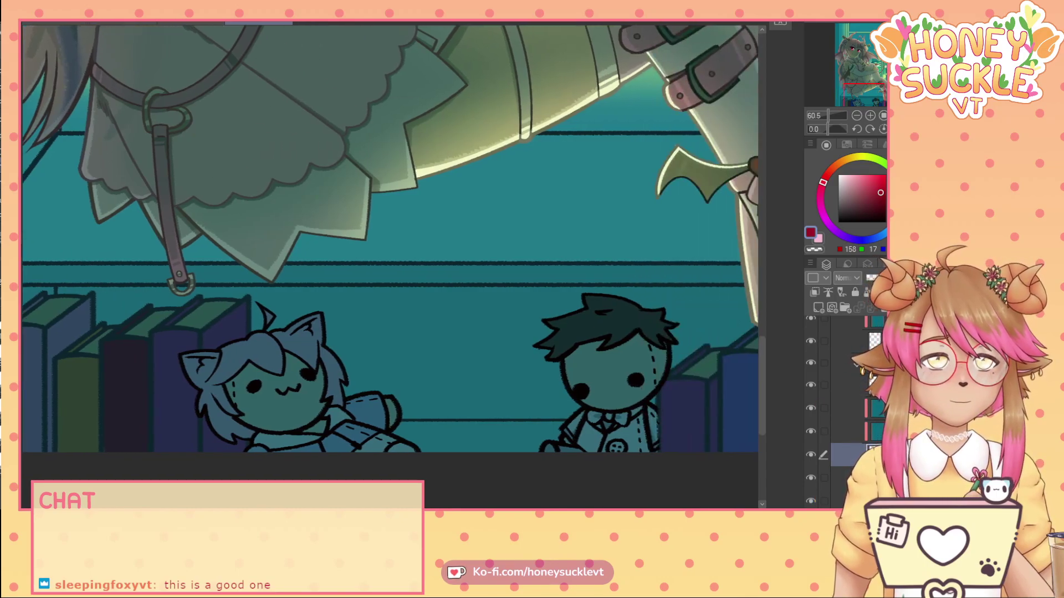
pyautogui.click(856, 364)
pyautogui.scroll(3, 857, 388)
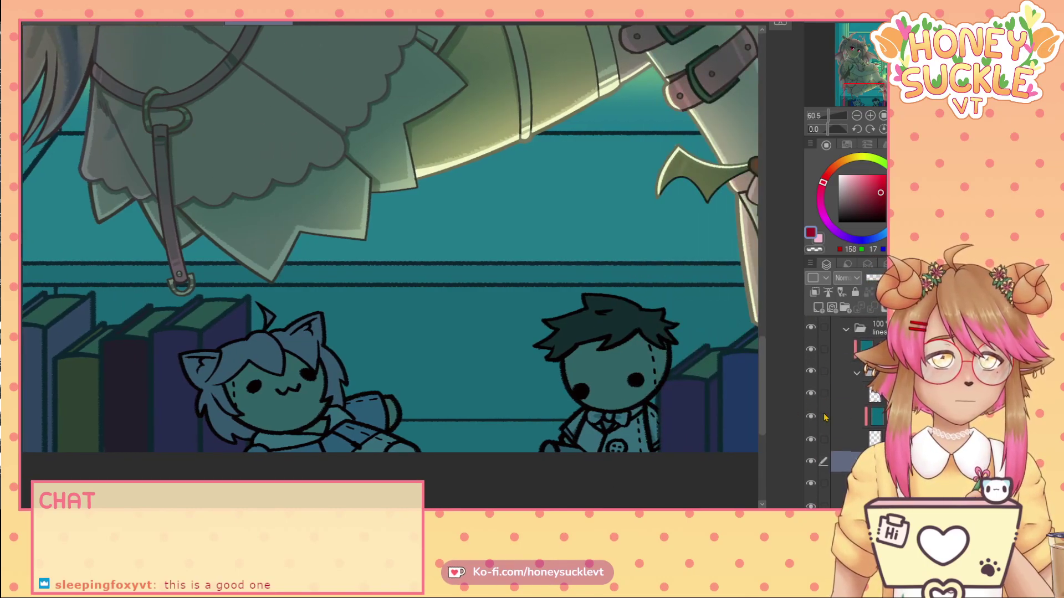
pyautogui.click(839, 440)
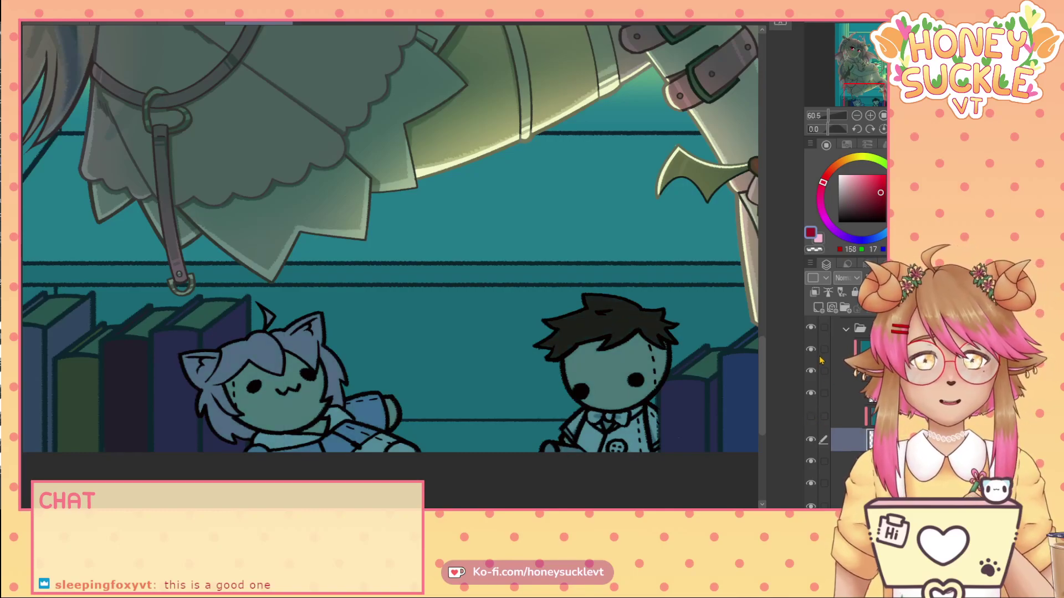
pyautogui.moveTo(873, 349); pyautogui.dragTo(876, 405)
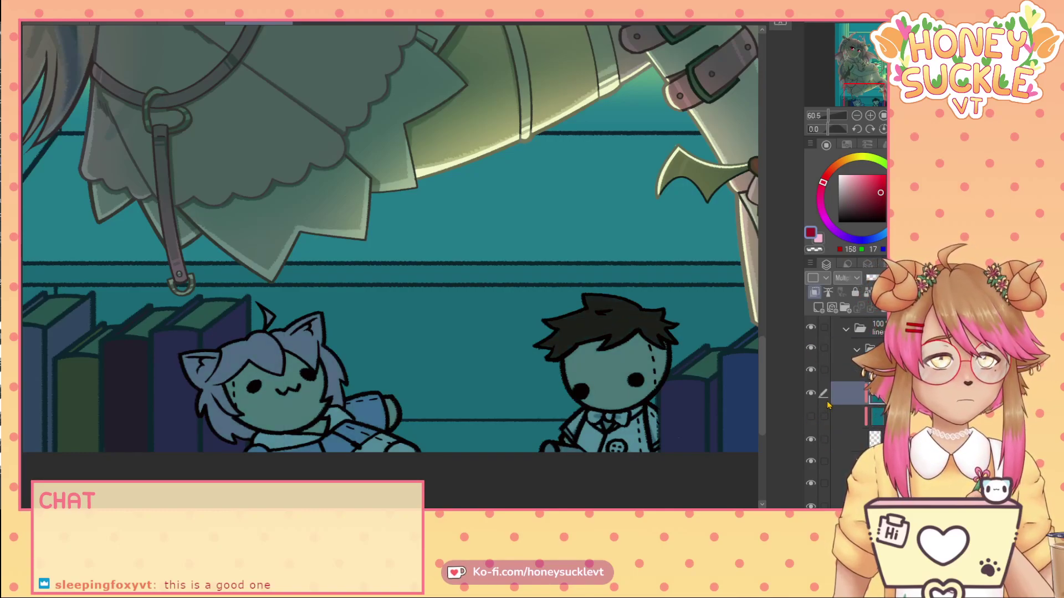
pyautogui.click(810, 394)
pyautogui.click(846, 440)
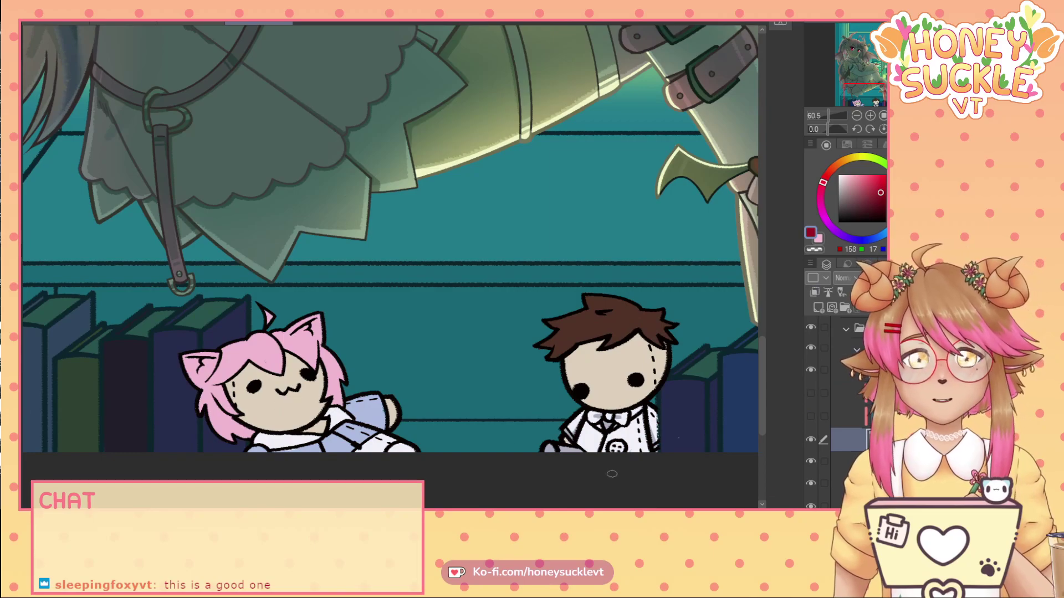
# - Paint four white buttonhole dots in each eye of the pink-haired doll on a new layer above the dolls' line art
pyautogui.click(814, 292)
pyautogui.moveTo(845, 185); pyautogui.dragTo(800, 123)
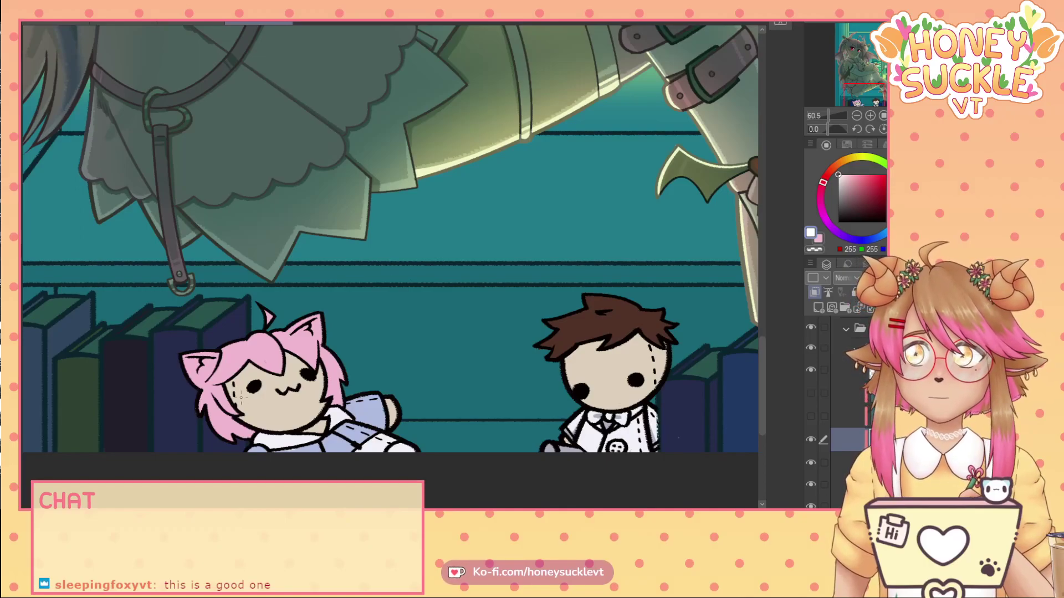
pyautogui.scroll(6, 241, 397)
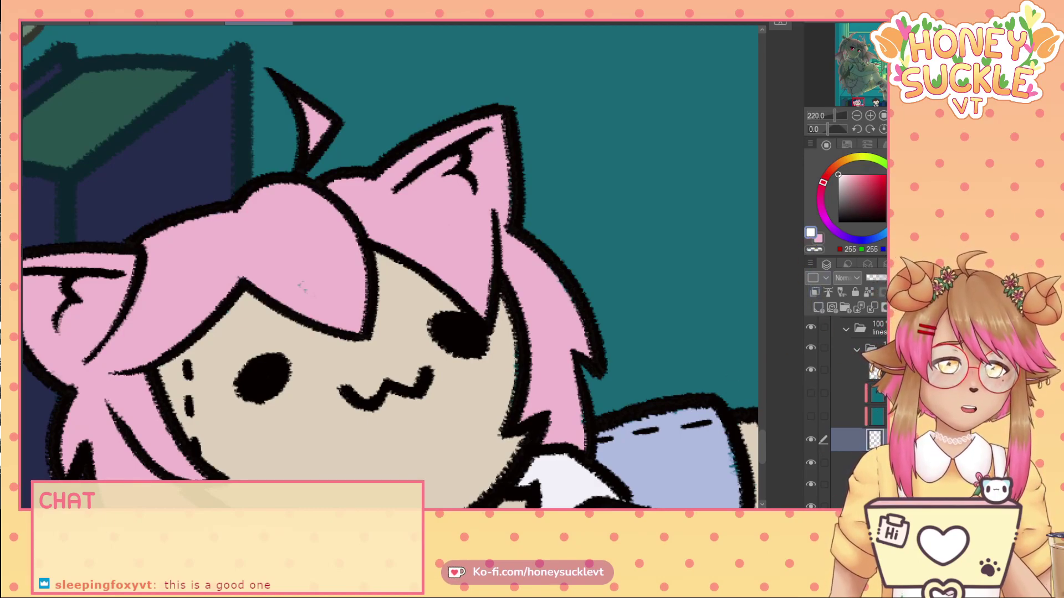
pyautogui.moveTo(875, 440); pyautogui.dragTo(875, 359)
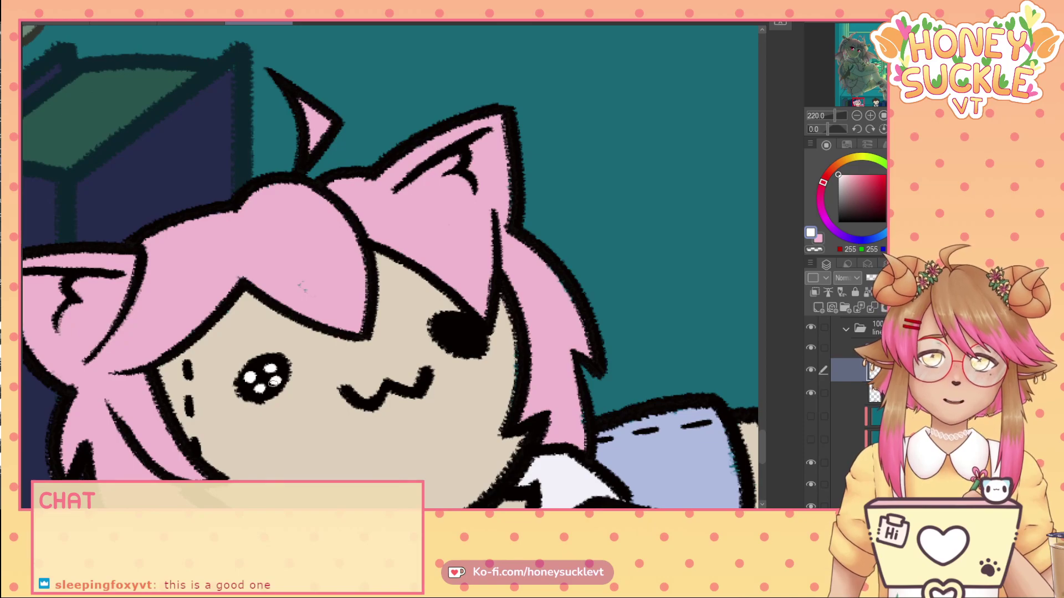
pyautogui.click(466, 326)
pyautogui.click(448, 327)
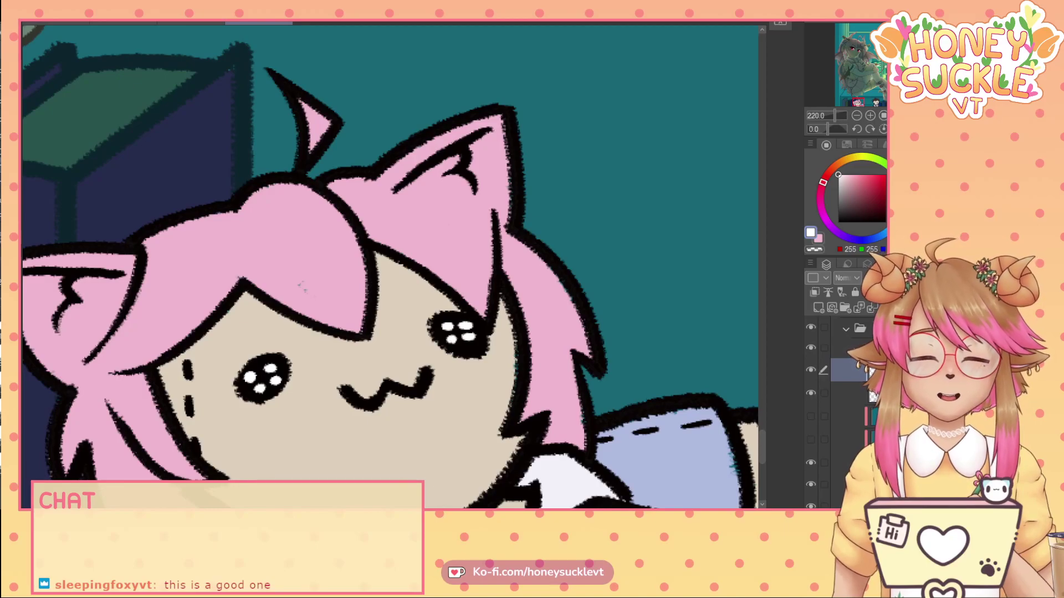
pyautogui.hscroll(5, 390, 266)
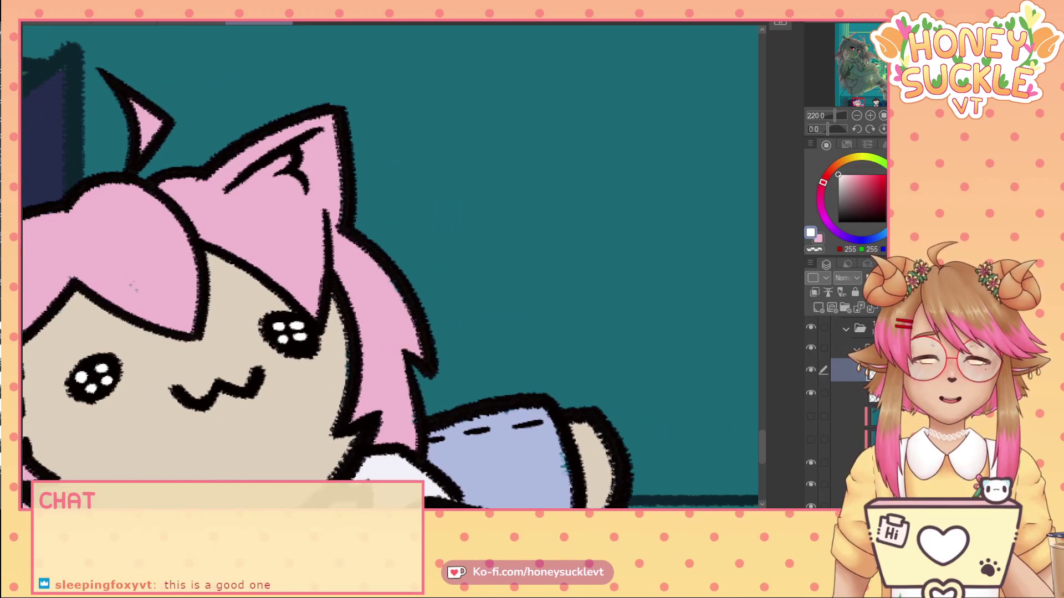
# - Paint four white buttonhole dots in each eye of the brown-haired doll
pyautogui.click(814, 293)
pyautogui.hscroll(6, 387, 265)
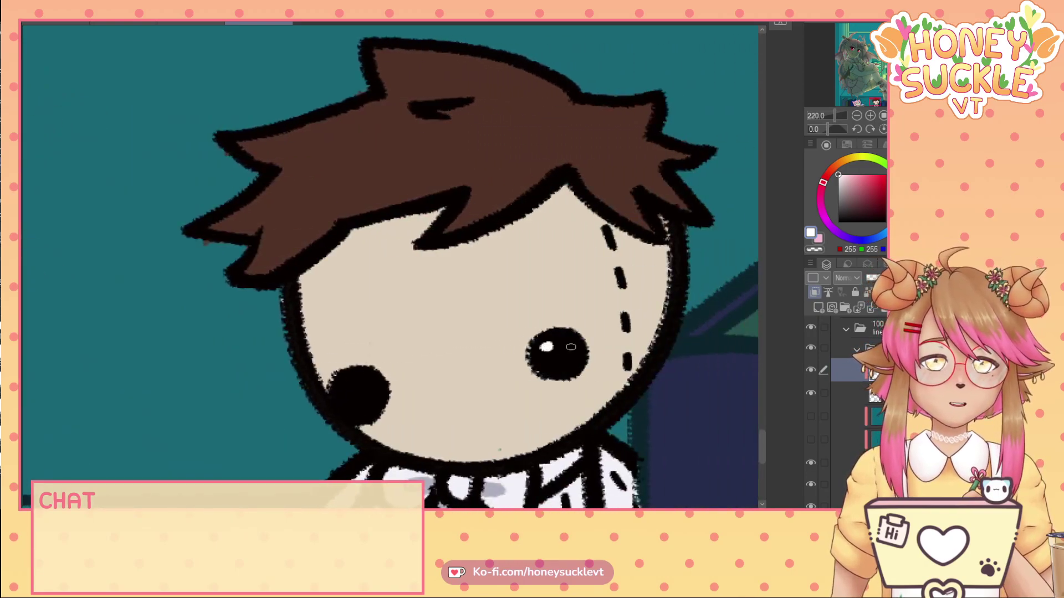
pyautogui.click(546, 363)
pyautogui.click(557, 365)
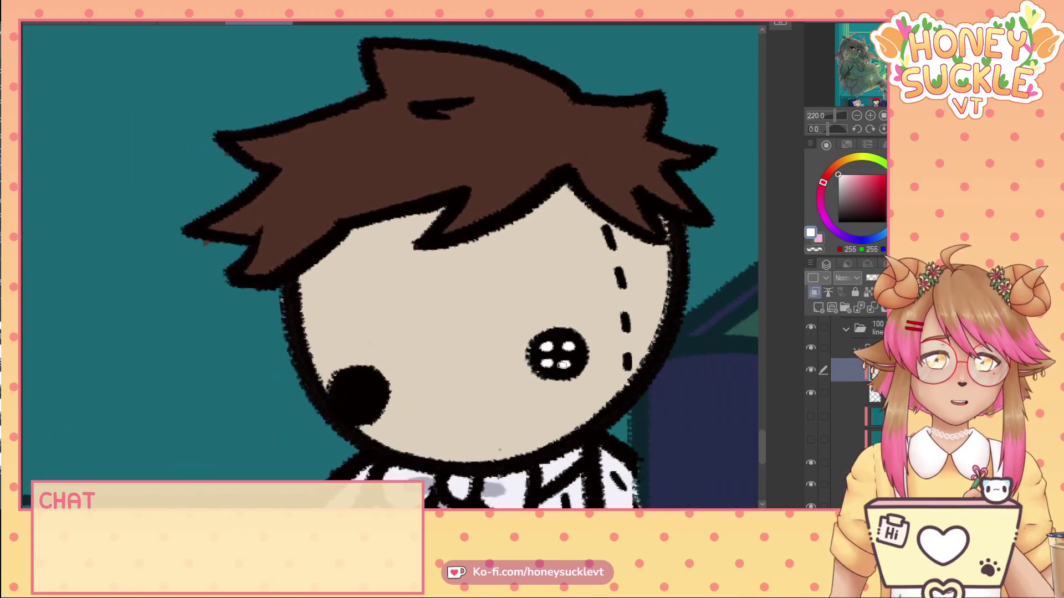
pyautogui.click(349, 386)
pyautogui.click(366, 386)
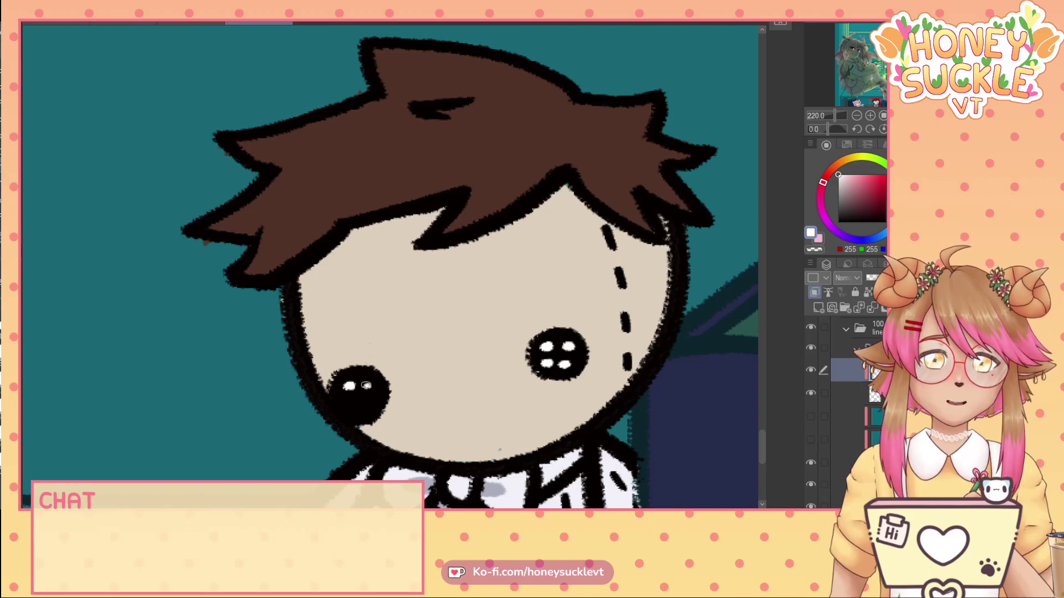
pyautogui.click(341, 402)
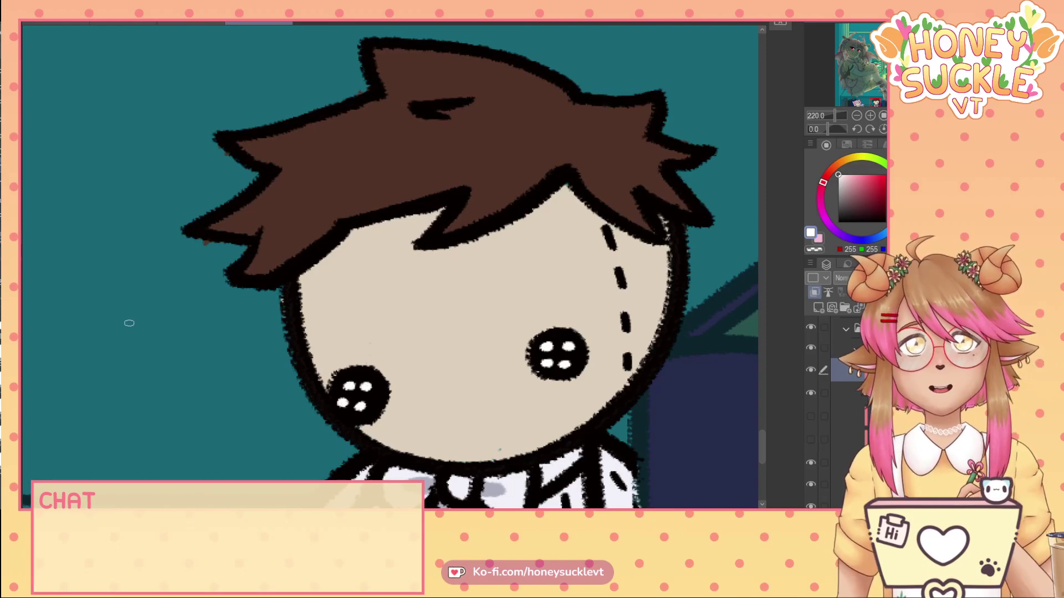
pyautogui.scroll(-7, 293, 386)
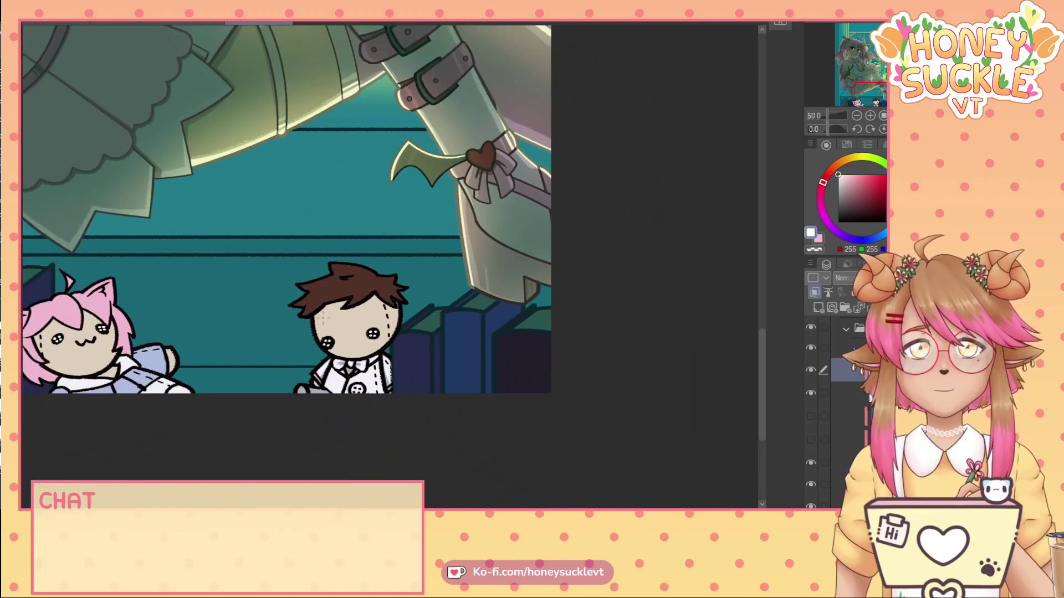
# - Airbrush blush on both dolls' cheeks in the sampled hair pink, on a layer above the dolls' base colours
pyautogui.scroll(2, 311, 332)
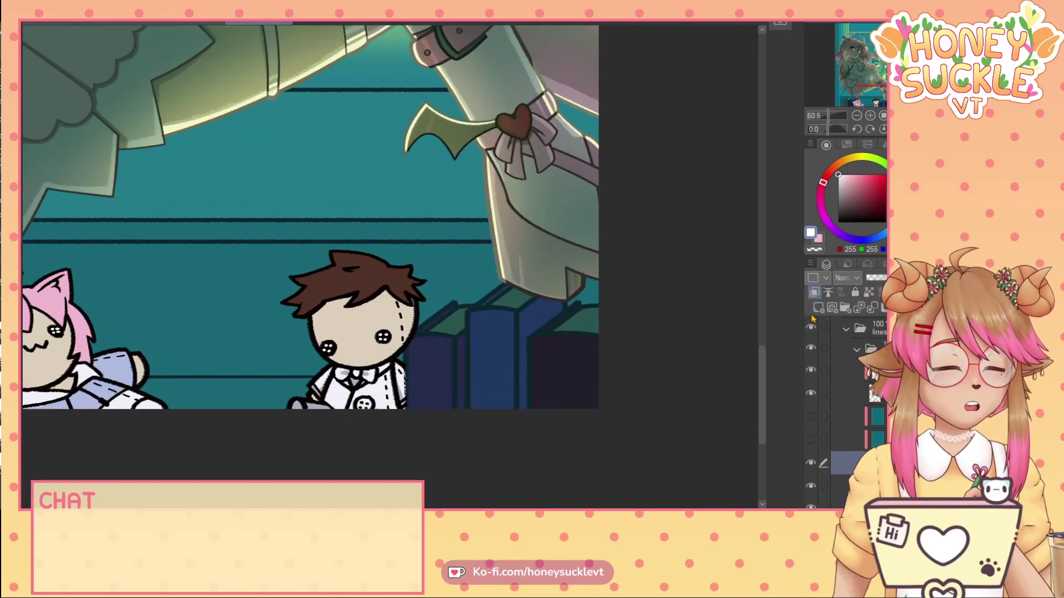
pyautogui.keyDown('alt'); pyautogui.click(43, 306); pyautogui.keyUp('alt')
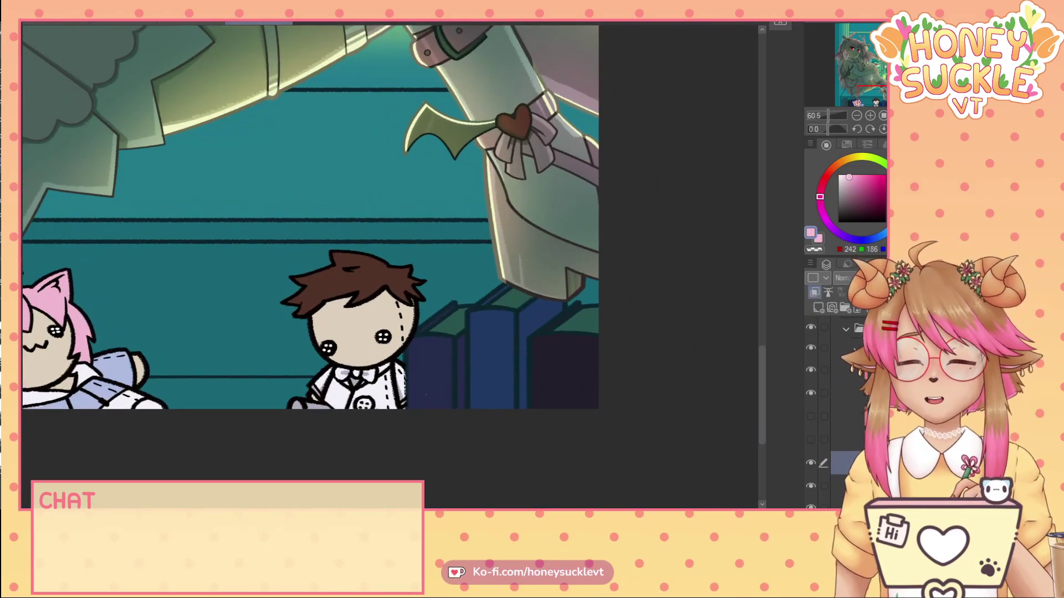
pyautogui.scroll(5, 388, 352)
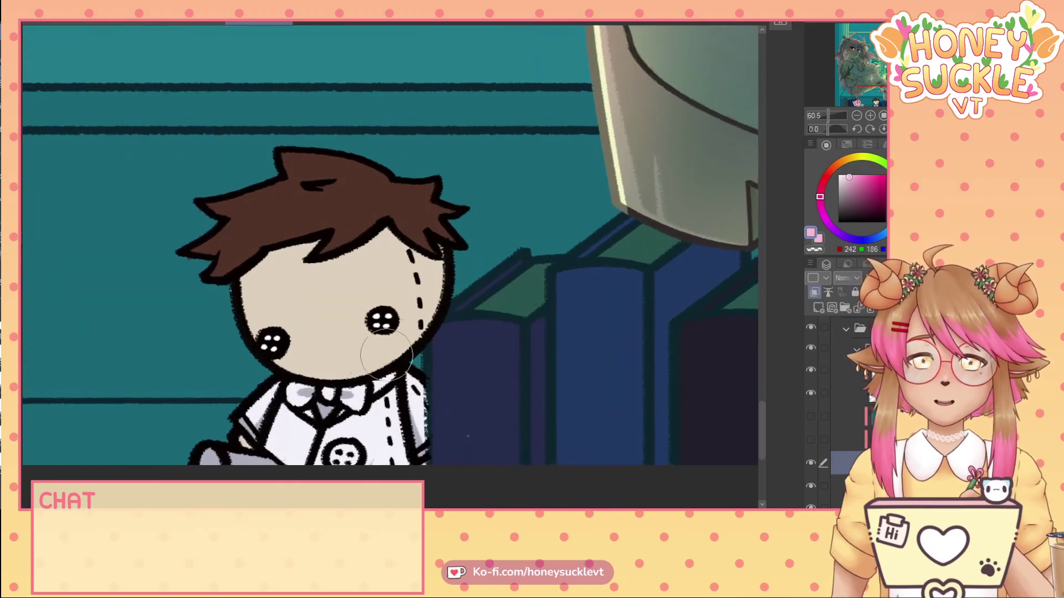
pyautogui.moveTo(390, 353); pyautogui.dragTo(382, 335)
pyautogui.moveTo(249, 360); pyautogui.dragTo(252, 380)
pyautogui.moveTo(430, 512); pyautogui.dragTo(318, 512)
pyautogui.moveTo(319, 313)
pyautogui.mouseDown()
pyautogui.moveTo(302, 332)
pyautogui.moveTo(288, 327)
pyautogui.mouseUp()
pyautogui.moveTo(142, 382)
pyautogui.mouseDown()
pyautogui.moveTo(166, 372)
pyautogui.moveTo(145, 362)
pyautogui.mouseUp()
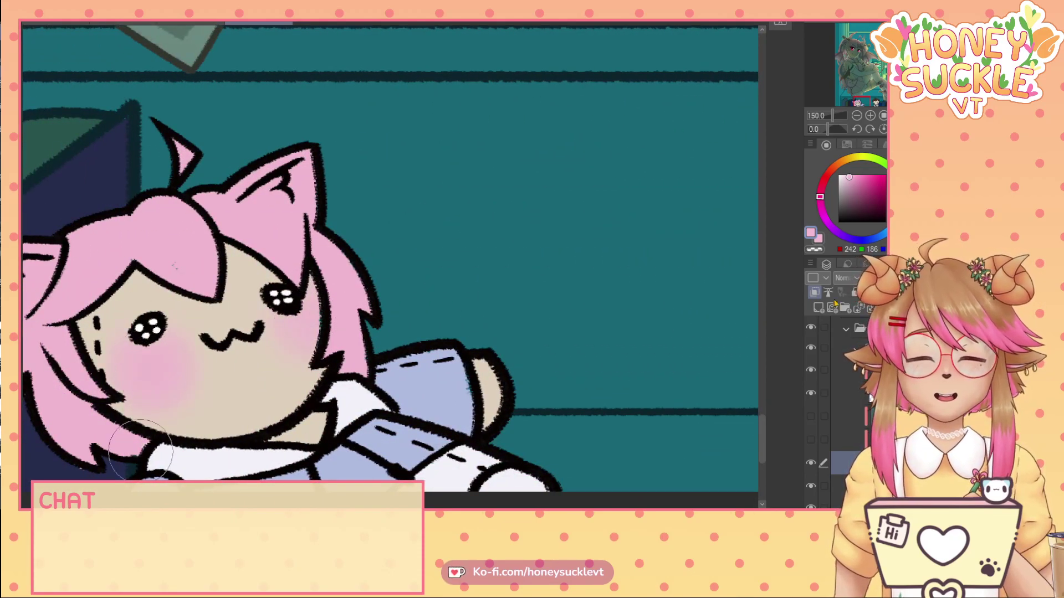
# - Set the blush layer to Multiply, reduce its opacity to soften the blush, and check both dolls' faces
pyautogui.scroll(-3, 847, 278)
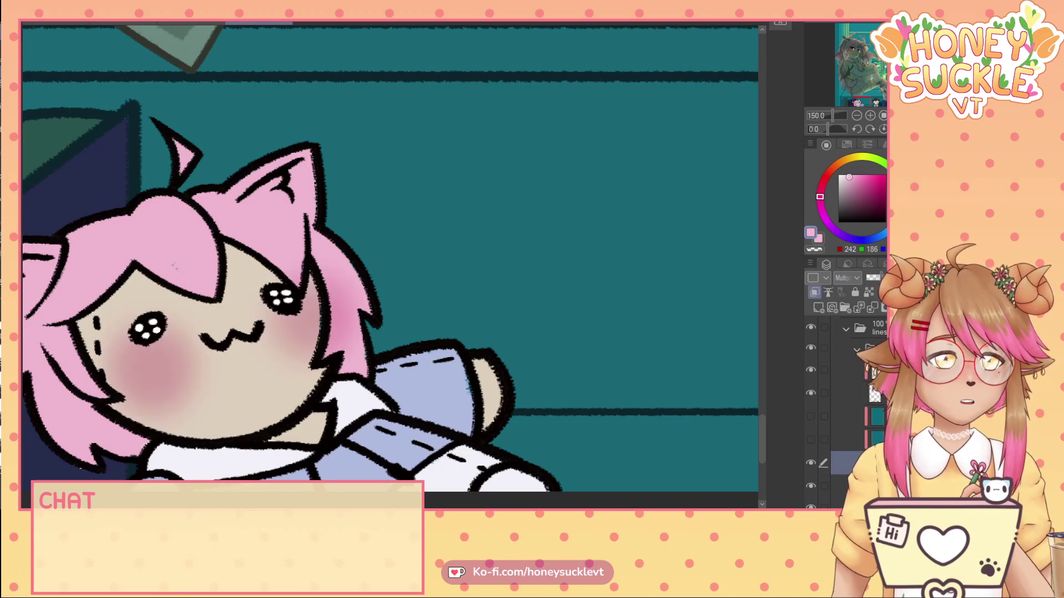
pyautogui.scroll(1, 847, 278)
pyautogui.scroll(-4, 657, 311)
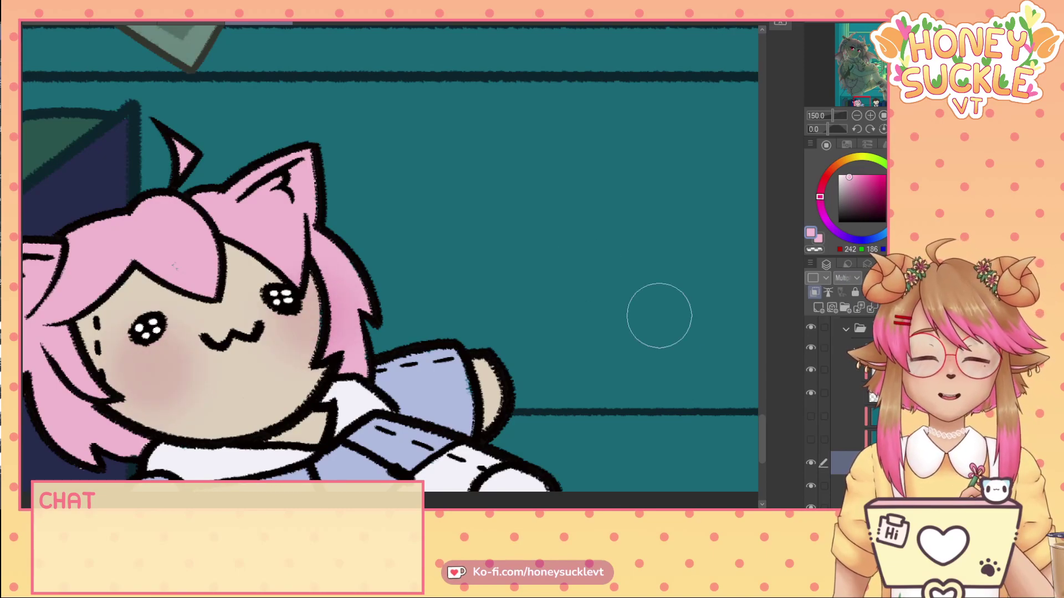
pyautogui.scroll(-1, 502, 201)
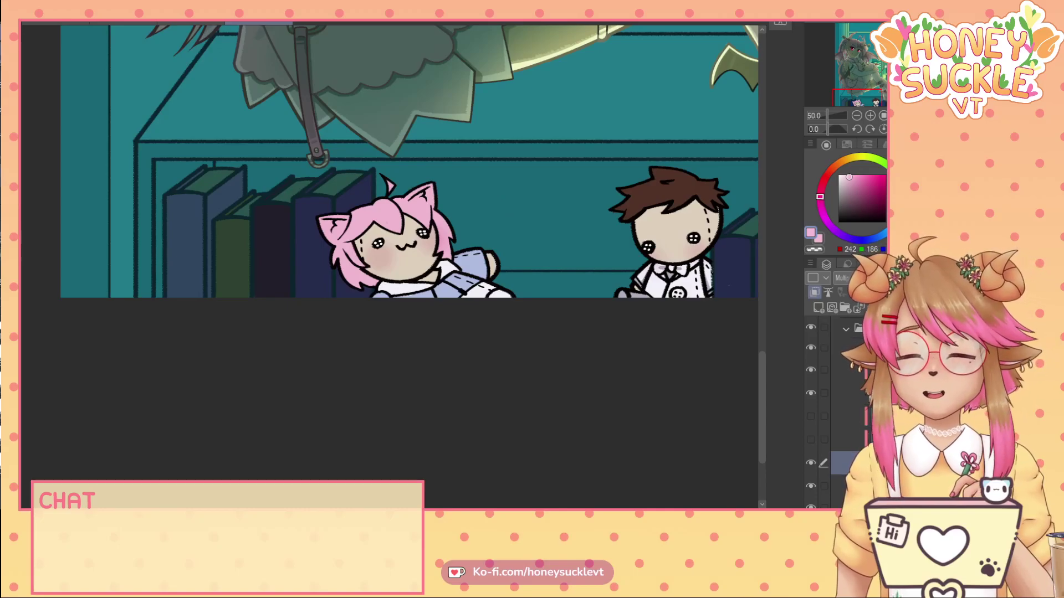
pyautogui.scroll(4, 453, 253)
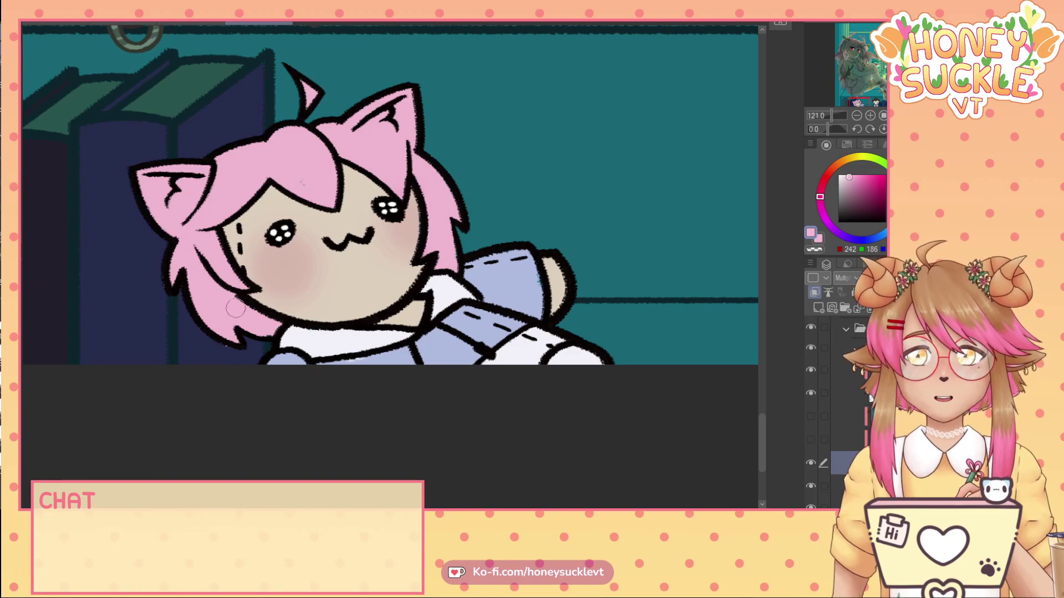
pyautogui.moveTo(417, 509); pyautogui.dragTo(526, 508)
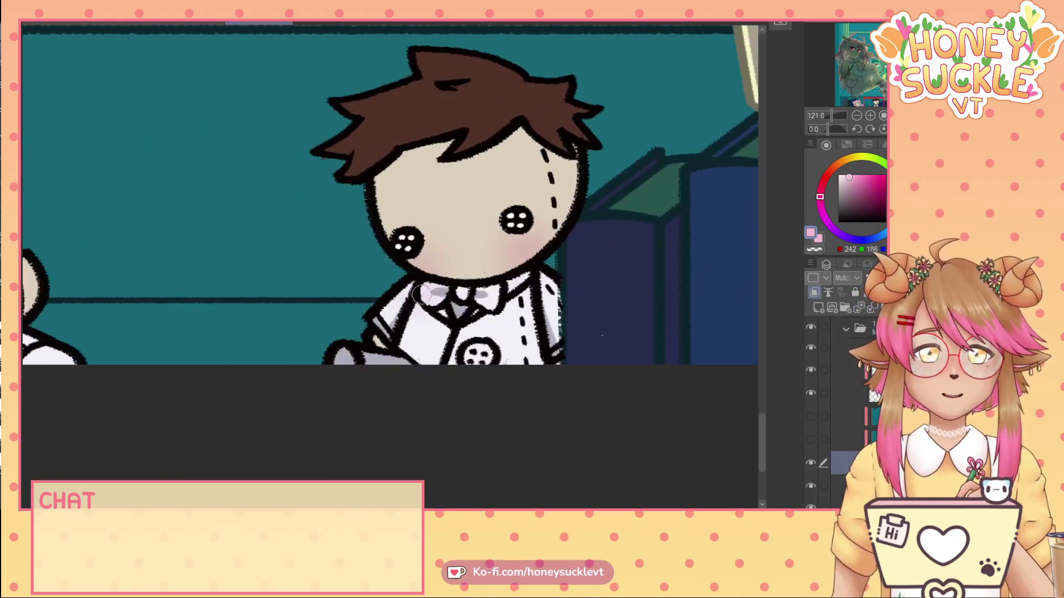
pyautogui.scroll(-2, 438, 360)
pyautogui.scroll(-3, 438, 360)
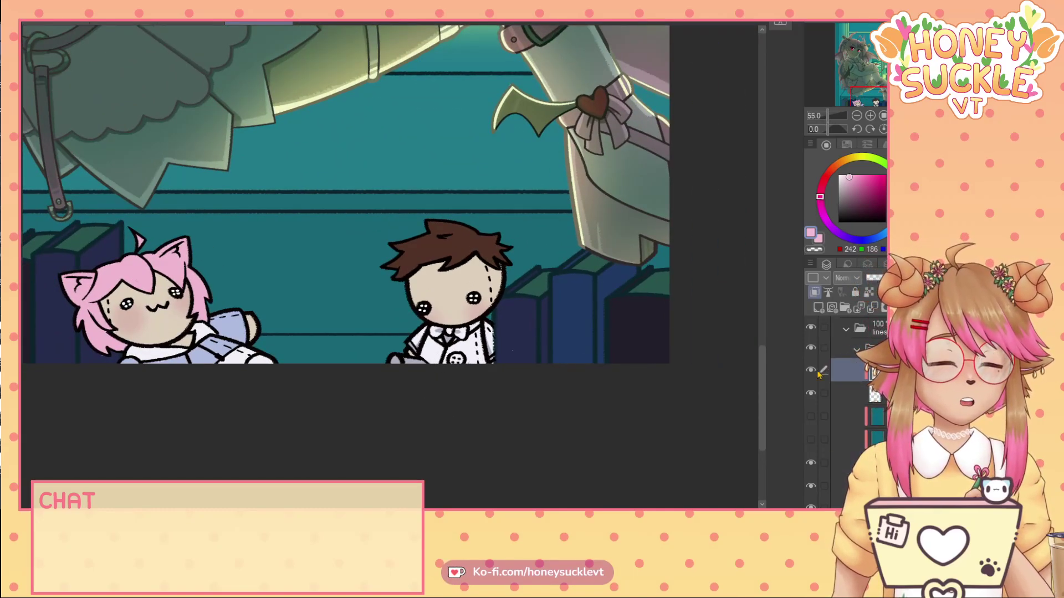
# - Add a new layer above the dolls' line art and clip it to the outlines
pyautogui.click(849, 394)
pyautogui.click(818, 307)
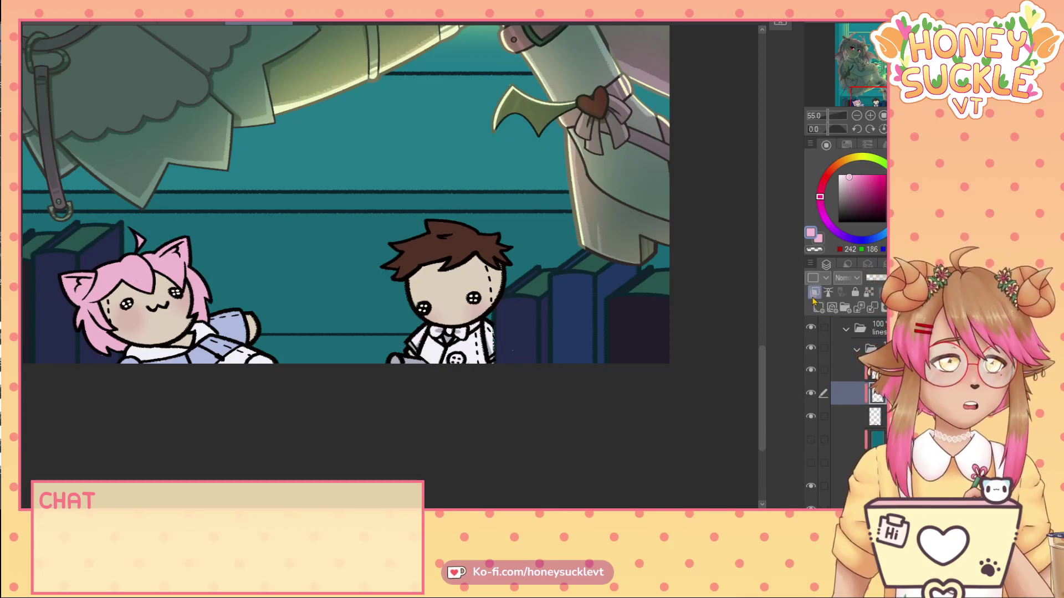
pyautogui.click(814, 292)
pyautogui.click(814, 293)
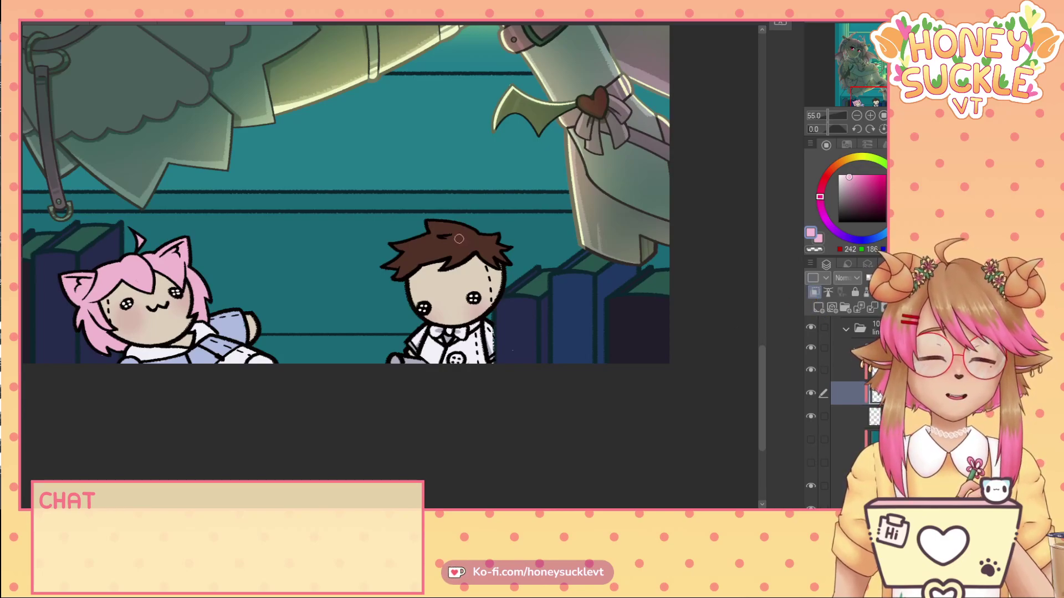
# - Recolour the brown-haired doll's hair outlines in a very dark brown based on the sampled hair colour
pyautogui.scroll(4, 424, 311)
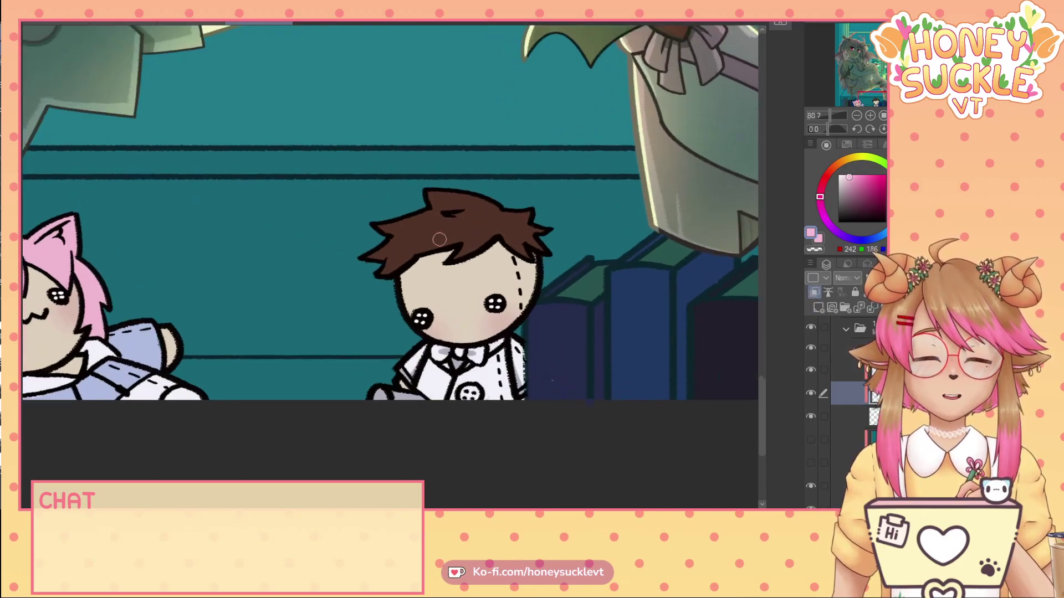
pyautogui.keyDown('alt'); pyautogui.click(438, 246); pyautogui.keyUp('alt')
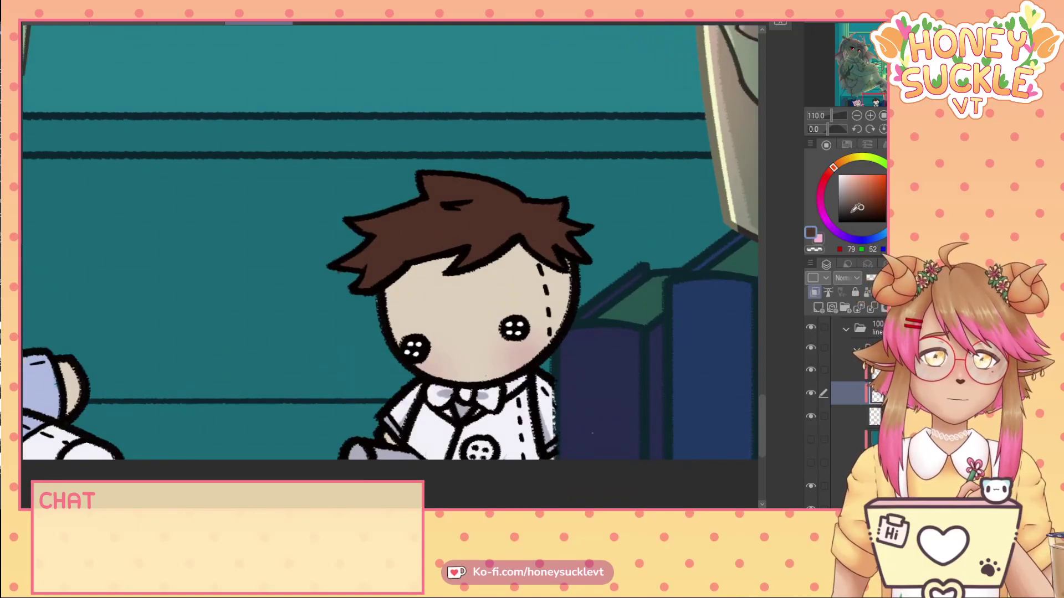
pyautogui.click(852, 213)
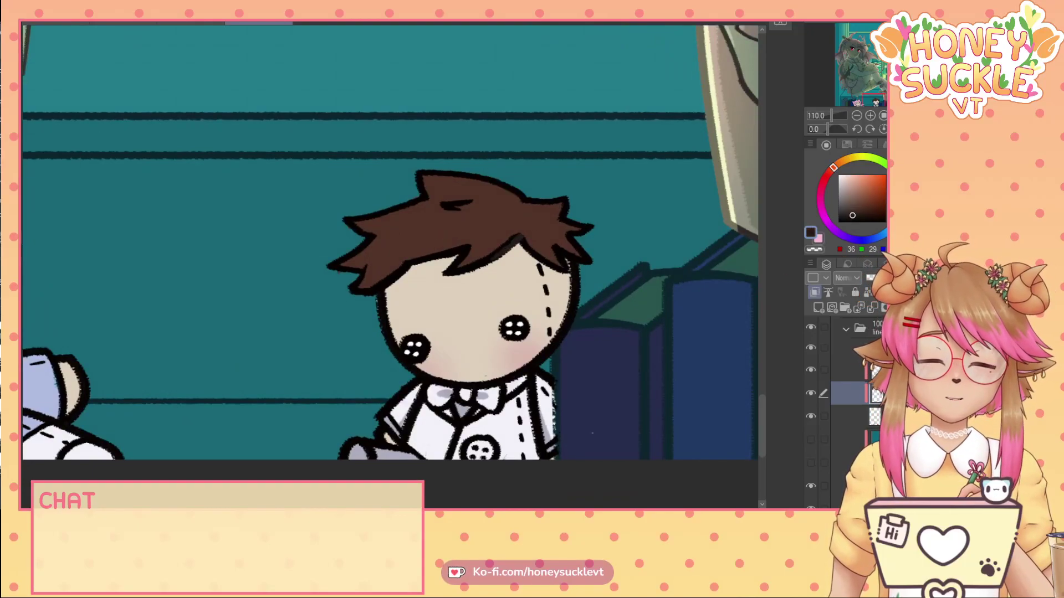
pyautogui.moveTo(512, 242)
pyautogui.mouseDown()
pyautogui.moveTo(474, 266)
pyautogui.moveTo(390, 267)
pyautogui.moveTo(477, 265)
pyautogui.moveTo(483, 238)
pyautogui.moveTo(350, 295)
pyautogui.moveTo(406, 273)
pyautogui.mouseUp()
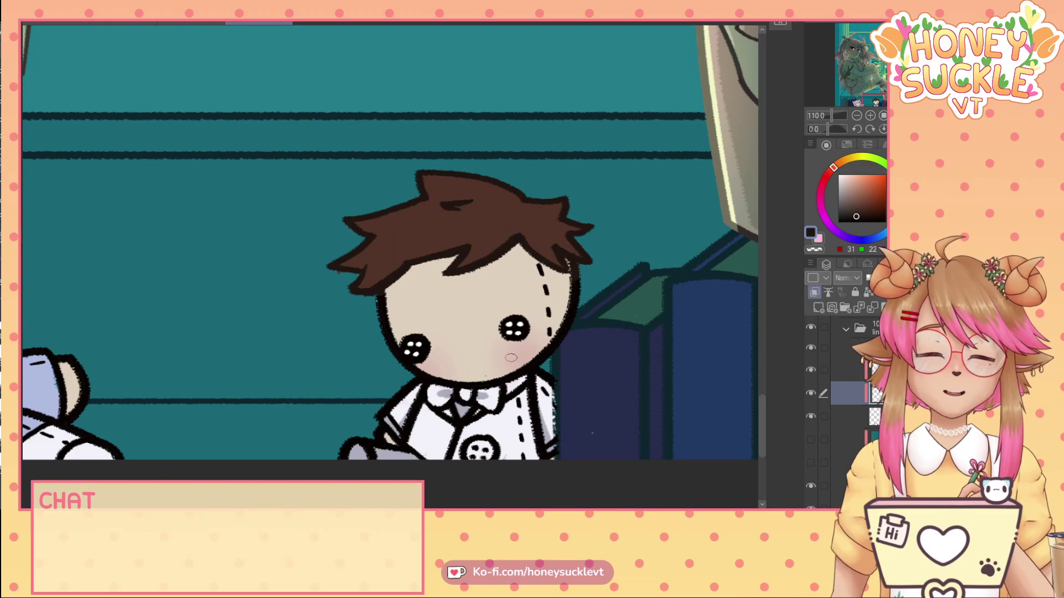
# - Recolour the brown-haired doll's face stitches and side face outlines in a muted reddish brown derived from the cheek colour (R 169, G 123)
pyautogui.keyDown('alt'); pyautogui.click(527, 351); pyautogui.keyUp('alt')
pyautogui.click(857, 187)
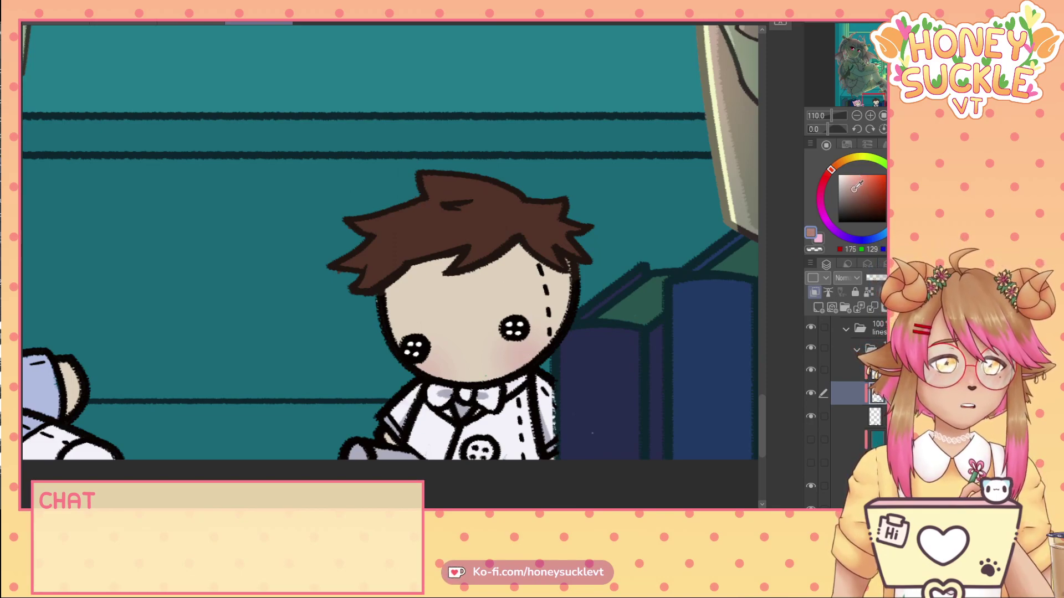
pyautogui.moveTo(539, 271)
pyautogui.mouseDown()
pyautogui.moveTo(551, 352)
pyautogui.moveTo(561, 340)
pyautogui.mouseUp()
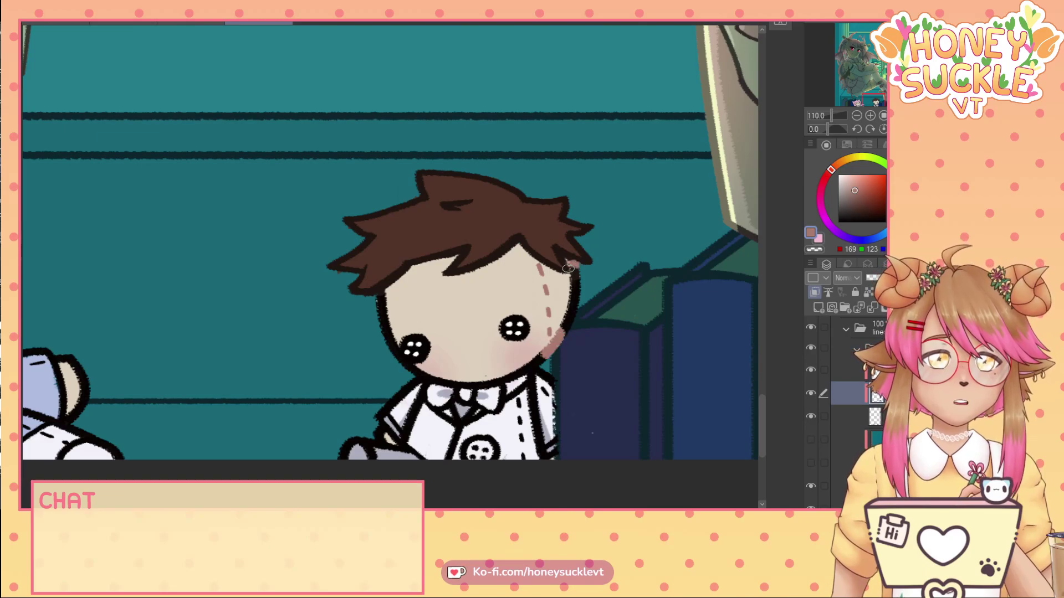
pyautogui.moveTo(570, 266)
pyautogui.mouseDown()
pyautogui.moveTo(569, 338)
pyautogui.moveTo(564, 326)
pyautogui.mouseUp()
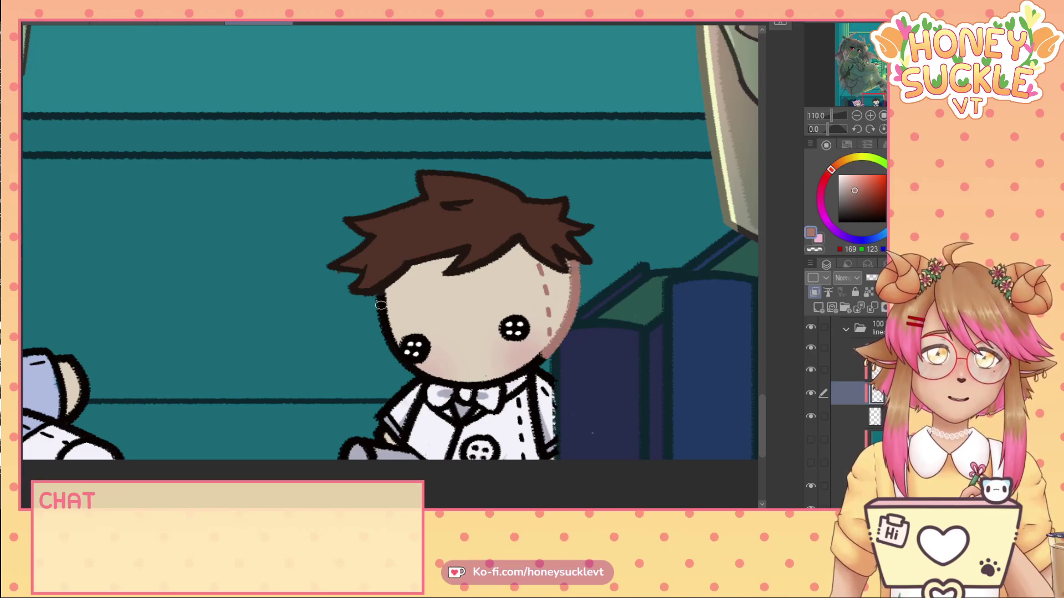
pyautogui.moveTo(380, 305); pyautogui.dragTo(389, 354)
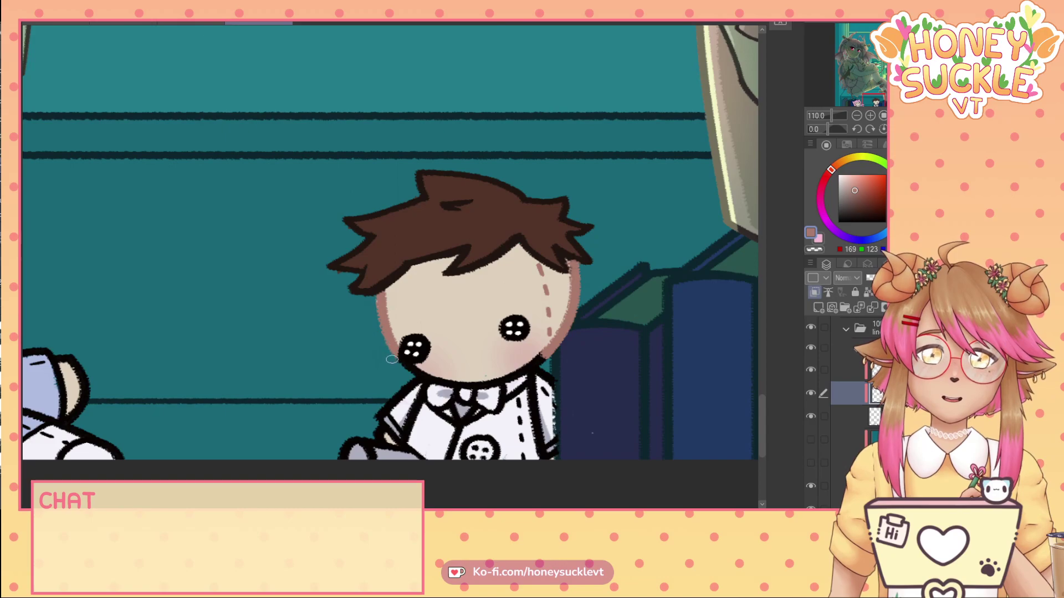
# - Recolour the brown-haired doll's lower cheek, chin and hand outlines in the same reddish brown
pyautogui.scroll(5, 406, 385)
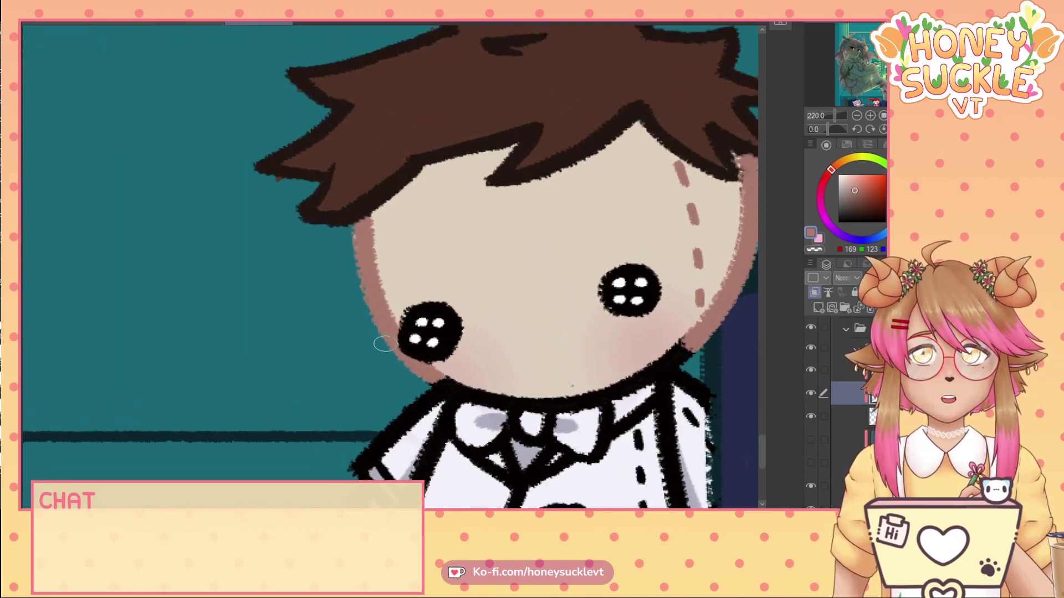
pyautogui.moveTo(391, 352); pyautogui.dragTo(419, 376)
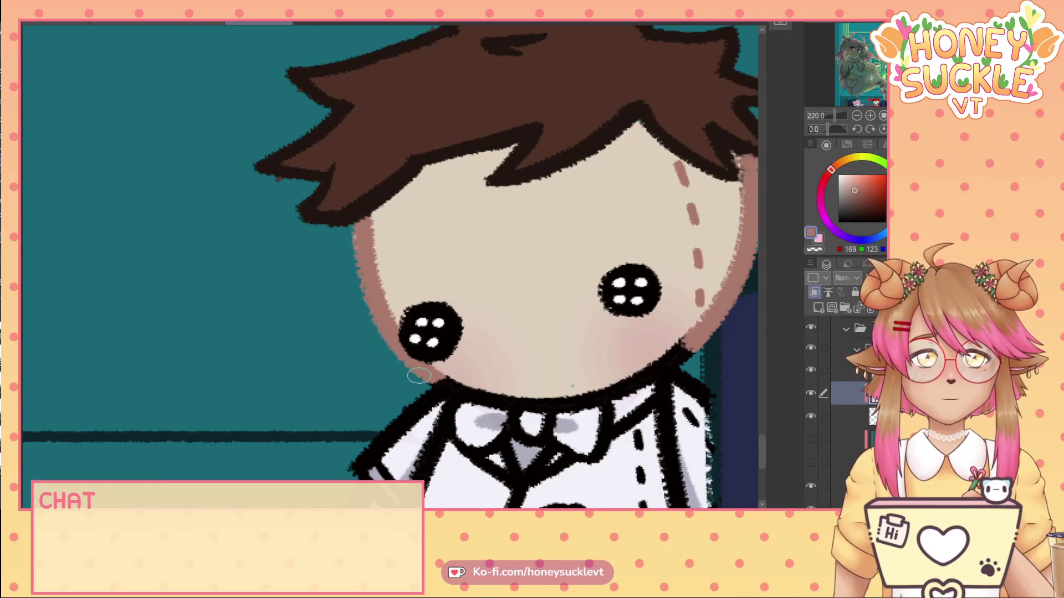
pyautogui.moveTo(677, 343)
pyautogui.mouseDown()
pyautogui.moveTo(631, 384)
pyautogui.moveTo(568, 402)
pyautogui.moveTo(584, 403)
pyautogui.moveTo(677, 367)
pyautogui.moveTo(517, 405)
pyautogui.moveTo(587, 402)
pyautogui.moveTo(486, 403)
pyautogui.mouseUp()
pyautogui.moveTo(428, 378)
pyautogui.mouseDown()
pyautogui.moveTo(493, 397)
pyautogui.moveTo(474, 396)
pyautogui.mouseUp()
pyautogui.moveTo(549, 406); pyautogui.dragTo(550, 419)
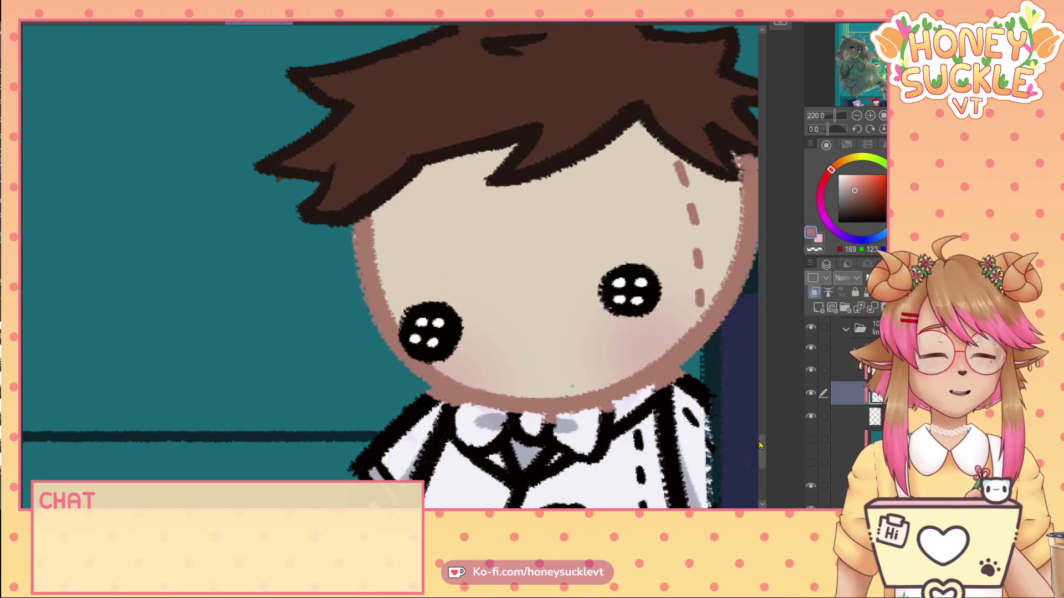
pyautogui.scroll(-5, 354, 300)
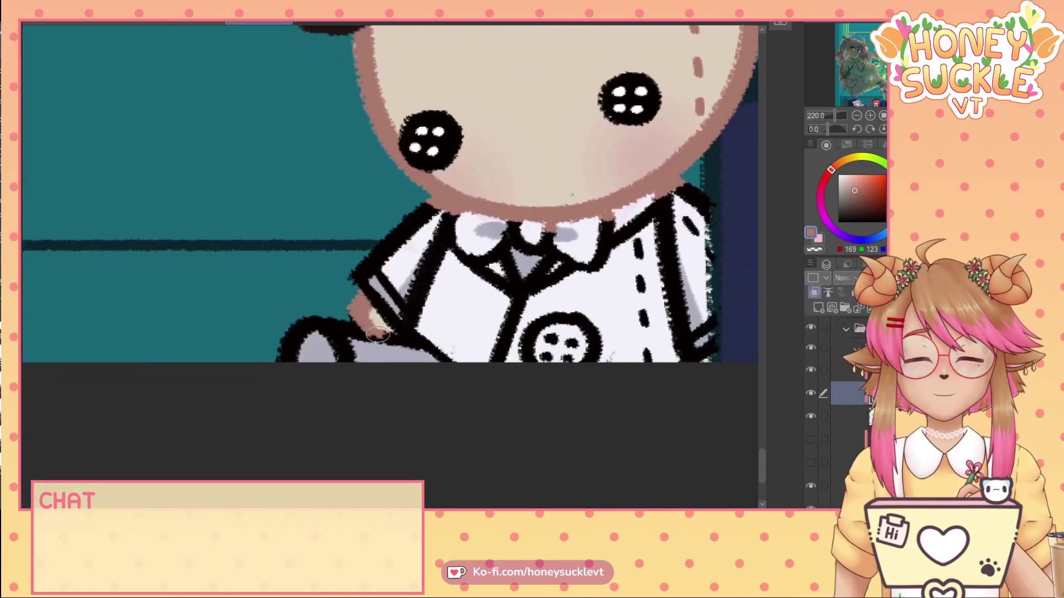
pyautogui.scroll(-4, 359, 323)
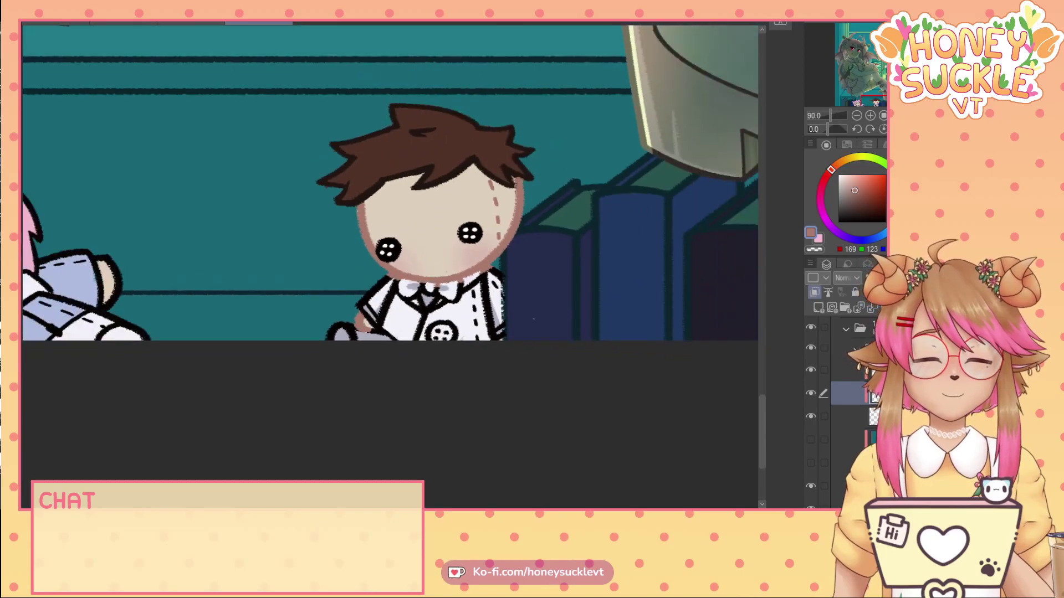
# - Recolour the pink-haired doll's face stitches, mouth, jaw, neck and hand outlines in the reddish brown skin-line colour
pyautogui.hscroll(-9, 360, 327)
pyautogui.scroll(2, 513, 255)
pyautogui.scroll(5, 421, 252)
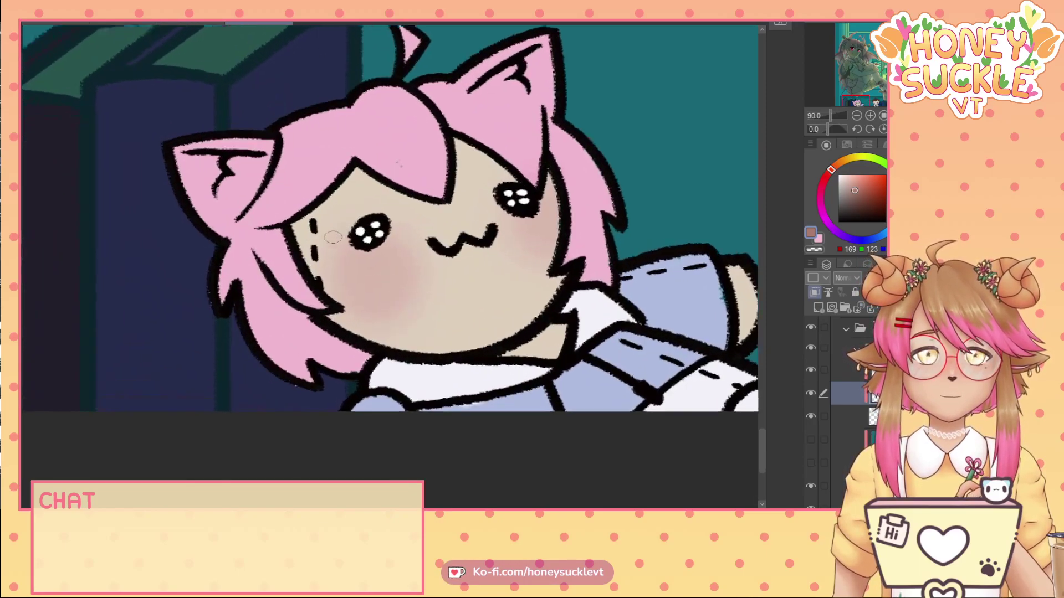
pyautogui.moveTo(312, 218)
pyautogui.mouseDown()
pyautogui.moveTo(321, 299)
pyautogui.moveTo(334, 307)
pyautogui.mouseUp()
pyautogui.moveTo(438, 240)
pyautogui.mouseDown()
pyautogui.moveTo(487, 244)
pyautogui.moveTo(515, 228)
pyautogui.mouseUp()
pyautogui.moveTo(593, 275)
pyautogui.mouseDown()
pyautogui.moveTo(575, 339)
pyautogui.moveTo(591, 322)
pyautogui.moveTo(579, 344)
pyautogui.mouseUp()
pyautogui.moveTo(316, 320)
pyautogui.mouseDown()
pyautogui.moveTo(431, 379)
pyautogui.moveTo(411, 379)
pyautogui.moveTo(417, 364)
pyautogui.moveTo(492, 375)
pyautogui.moveTo(505, 364)
pyautogui.moveTo(485, 346)
pyautogui.moveTo(521, 321)
pyautogui.moveTo(559, 328)
pyautogui.moveTo(560, 355)
pyautogui.mouseUp()
pyautogui.moveTo(441, 513); pyautogui.dragTo(467, 513)
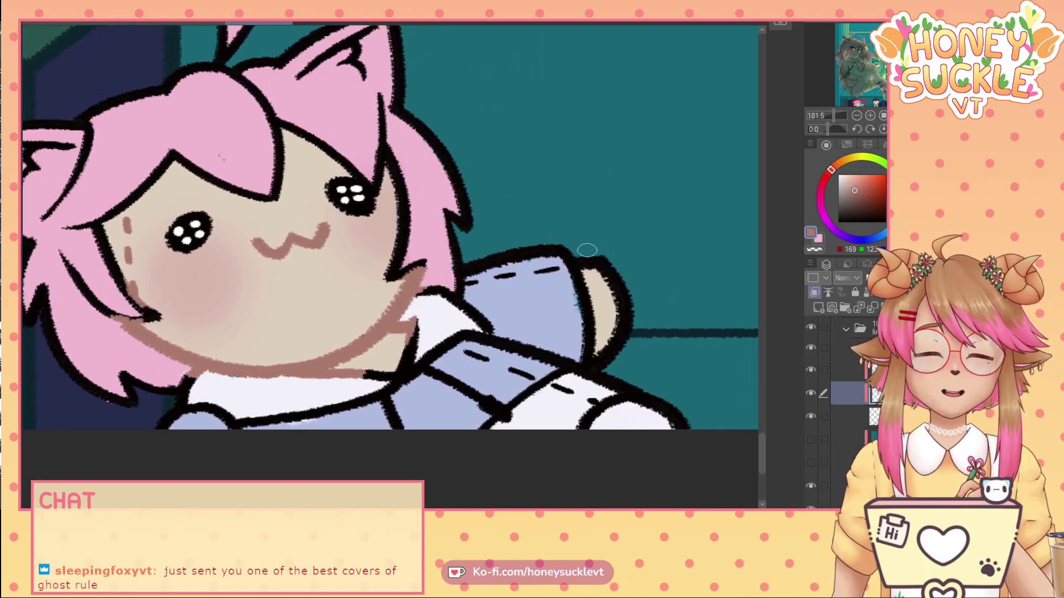
pyautogui.moveTo(587, 250)
pyautogui.mouseDown()
pyautogui.moveTo(568, 238)
pyautogui.moveTo(607, 290)
pyautogui.moveTo(624, 347)
pyautogui.moveTo(614, 306)
pyautogui.moveTo(593, 357)
pyautogui.mouseUp()
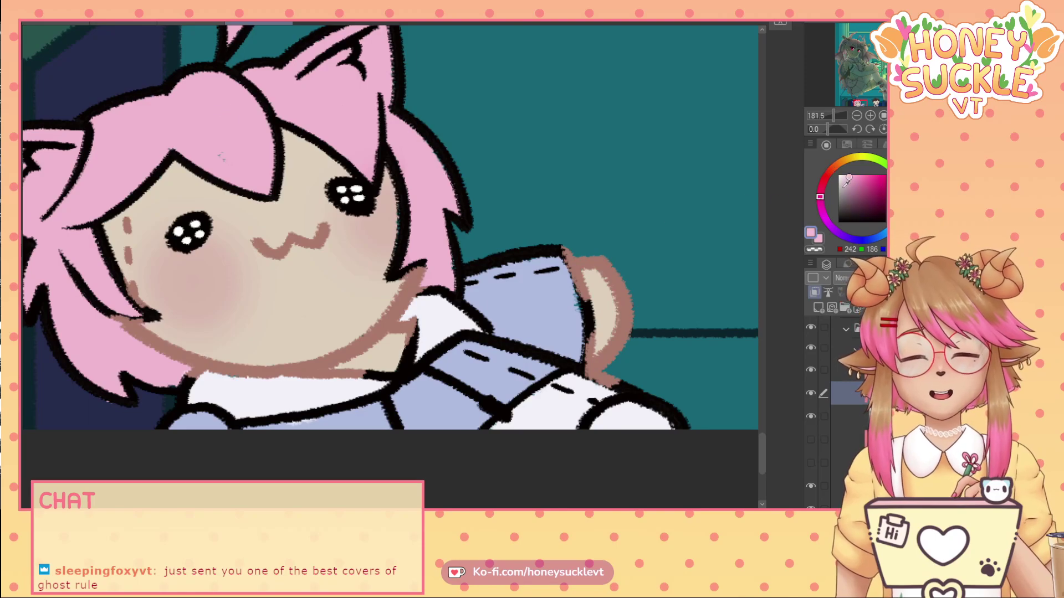
# - Recolour the pink-haired doll's fringe and left-side hair outlines in a darker pink based on the hair colour (R 184, G 112)
pyautogui.moveTo(859, 176); pyautogui.dragTo(857, 188)
pyautogui.moveTo(274, 197)
pyautogui.mouseDown()
pyautogui.moveTo(273, 130)
pyautogui.moveTo(246, 80)
pyautogui.moveTo(208, 62)
pyautogui.moveTo(187, 70)
pyautogui.moveTo(204, 65)
pyautogui.mouseUp()
pyautogui.moveTo(165, 92)
pyautogui.mouseDown()
pyautogui.moveTo(177, 73)
pyautogui.moveTo(142, 93)
pyautogui.mouseUp()
pyautogui.moveTo(172, 152); pyautogui.dragTo(265, 198)
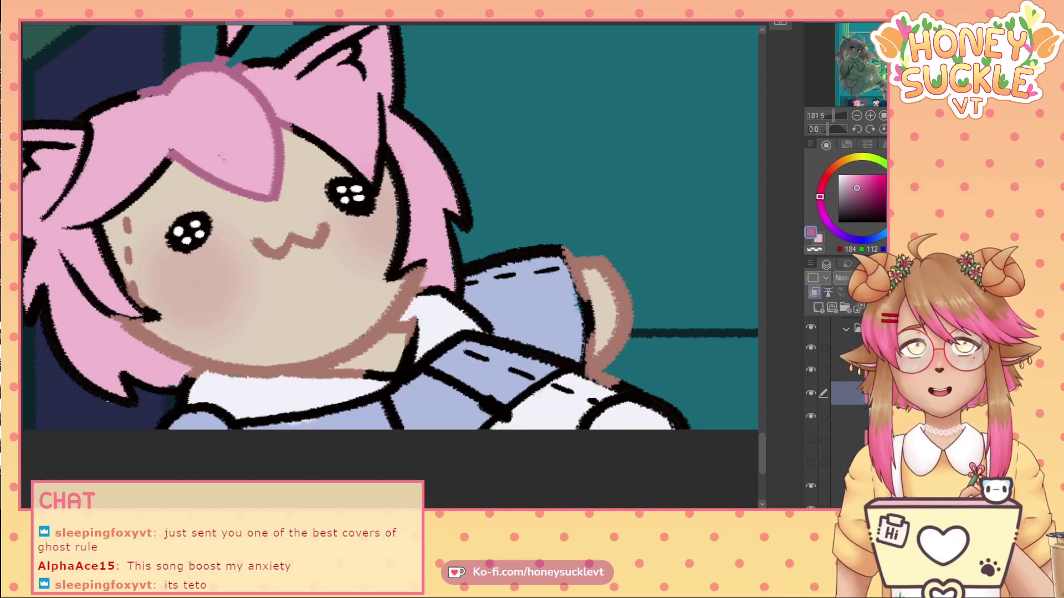
pyautogui.moveTo(155, 171)
pyautogui.mouseDown()
pyautogui.moveTo(174, 141)
pyautogui.moveTo(80, 231)
pyautogui.moveTo(68, 220)
pyautogui.moveTo(110, 265)
pyautogui.moveTo(93, 218)
pyautogui.moveTo(103, 253)
pyautogui.moveTo(93, 244)
pyautogui.moveTo(133, 306)
pyautogui.mouseUp()
pyautogui.moveTo(102, 254); pyautogui.dragTo(138, 309)
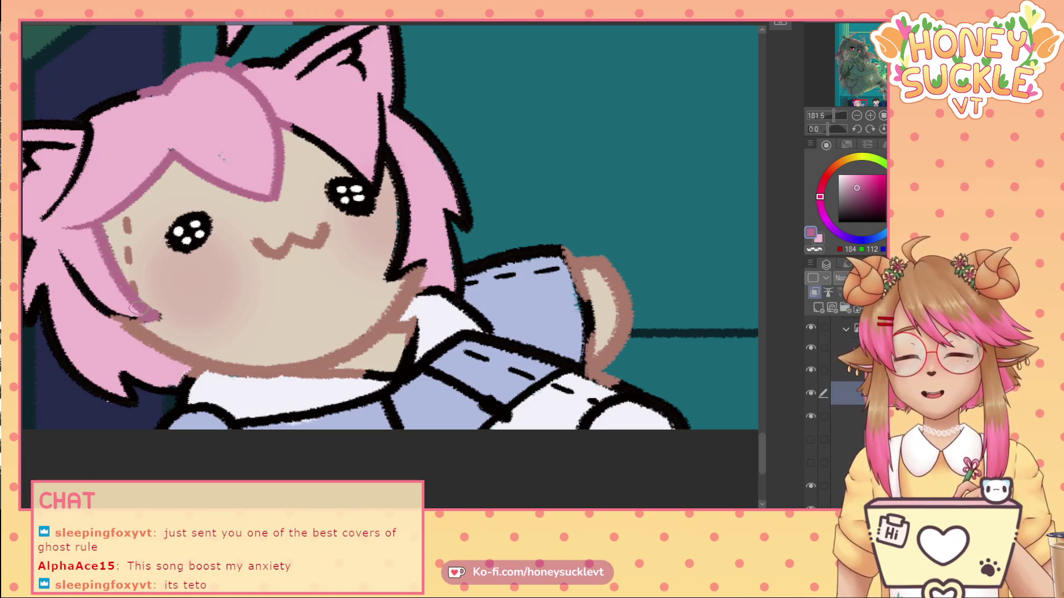
pyautogui.moveTo(58, 244)
pyautogui.mouseDown()
pyautogui.moveTo(85, 299)
pyautogui.moveTo(123, 314)
pyautogui.mouseUp()
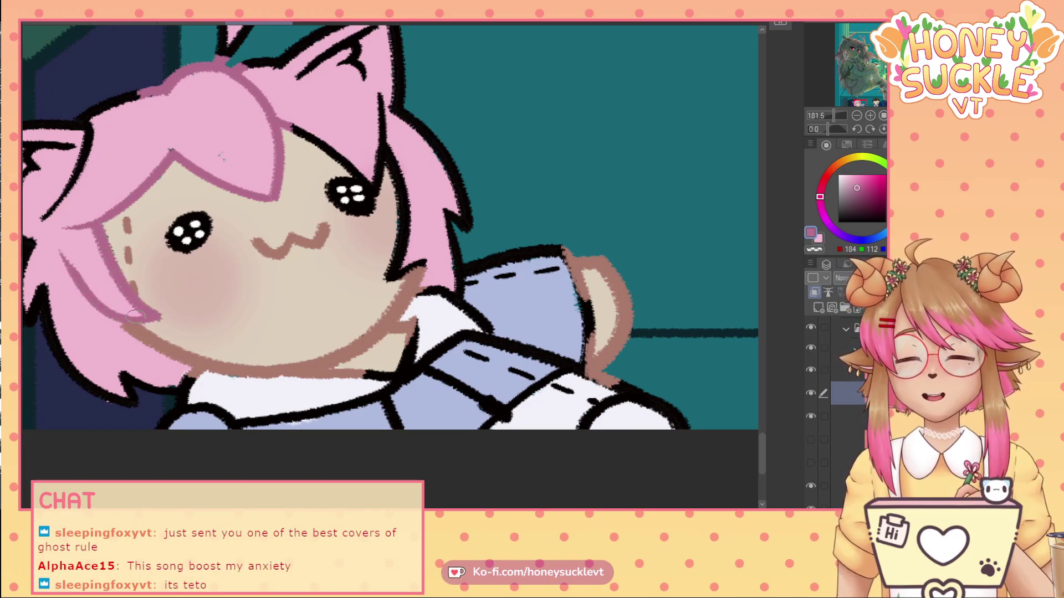
pyautogui.moveTo(116, 367)
pyautogui.mouseDown()
pyautogui.moveTo(158, 400)
pyautogui.moveTo(167, 388)
pyautogui.moveTo(123, 373)
pyautogui.moveTo(114, 396)
pyautogui.moveTo(92, 365)
pyautogui.moveTo(72, 393)
pyautogui.moveTo(34, 270)
pyautogui.moveTo(45, 357)
pyautogui.moveTo(58, 329)
pyautogui.mouseUp()
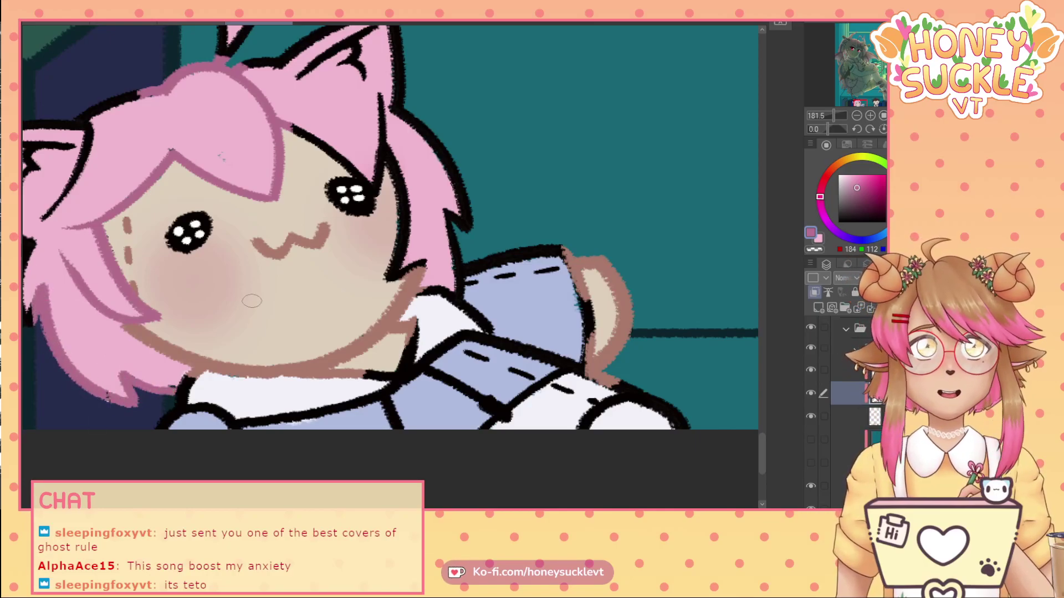
# - Recolour the outlines of the pink-haired doll's right-side fringe and hair strands in the same darker pink
pyautogui.moveTo(381, 111); pyautogui.dragTo(379, 190)
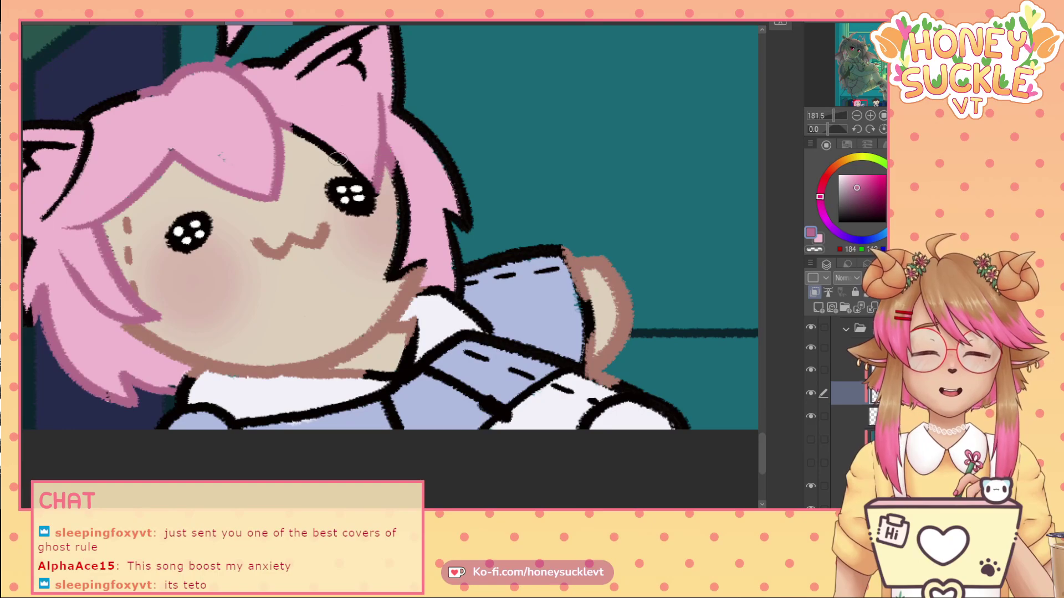
pyautogui.moveTo(283, 118)
pyautogui.mouseDown()
pyautogui.moveTo(353, 159)
pyautogui.moveTo(398, 216)
pyautogui.moveTo(400, 170)
pyautogui.moveTo(401, 270)
pyautogui.mouseUp()
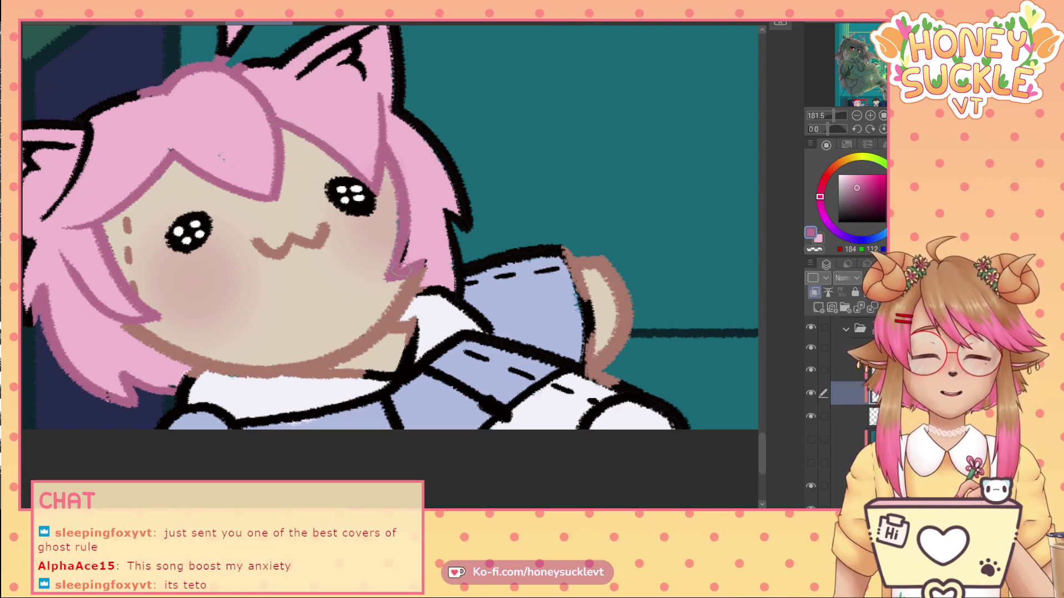
pyautogui.moveTo(395, 93)
pyautogui.mouseDown()
pyautogui.moveTo(463, 213)
pyautogui.moveTo(468, 233)
pyautogui.moveTo(449, 247)
pyautogui.moveTo(459, 317)
pyautogui.mouseUp()
pyautogui.hscroll(-3, 390, 266)
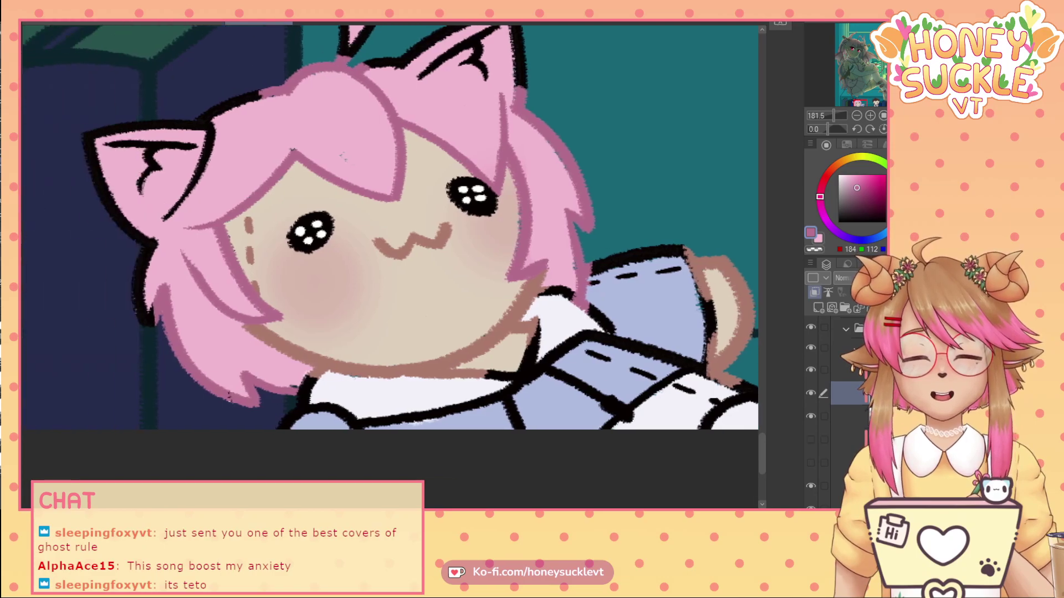
# - Recolour the outlines of the pink-haired doll's cat ears, outer left hair and top hair tuft in the darker pink
pyautogui.moveTo(221, 280)
pyautogui.mouseDown()
pyautogui.moveTo(209, 239)
pyautogui.moveTo(193, 325)
pyautogui.moveTo(190, 202)
pyautogui.moveTo(190, 238)
pyautogui.moveTo(166, 158)
pyautogui.moveTo(161, 214)
pyautogui.moveTo(178, 121)
pyautogui.moveTo(225, 97)
pyautogui.moveTo(262, 155)
pyautogui.moveTo(214, 156)
pyautogui.moveTo(221, 169)
pyautogui.moveTo(169, 135)
pyautogui.mouseUp()
pyautogui.moveTo(217, 181)
pyautogui.mouseDown()
pyautogui.moveTo(207, 139)
pyautogui.moveTo(164, 122)
pyautogui.moveTo(241, 129)
pyautogui.moveTo(147, 89)
pyautogui.moveTo(314, 93)
pyautogui.moveTo(333, 84)
pyautogui.moveTo(292, 109)
pyautogui.mouseUp()
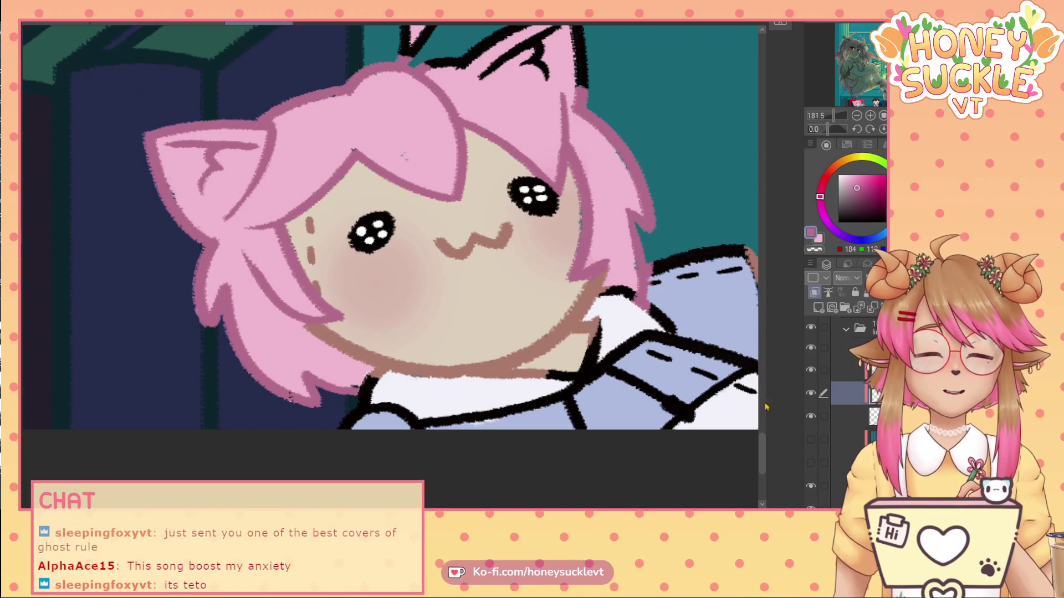
pyautogui.moveTo(764, 448); pyautogui.dragTo(768, 423)
pyautogui.moveTo(382, 147)
pyautogui.mouseDown()
pyautogui.moveTo(405, 212)
pyautogui.moveTo(416, 212)
pyautogui.moveTo(426, 183)
pyautogui.moveTo(482, 210)
pyautogui.moveTo(443, 224)
pyautogui.moveTo(554, 233)
pyautogui.moveTo(570, 166)
pyautogui.moveTo(585, 229)
pyautogui.moveTo(531, 183)
pyautogui.moveTo(501, 200)
pyautogui.moveTo(519, 175)
pyautogui.mouseUp()
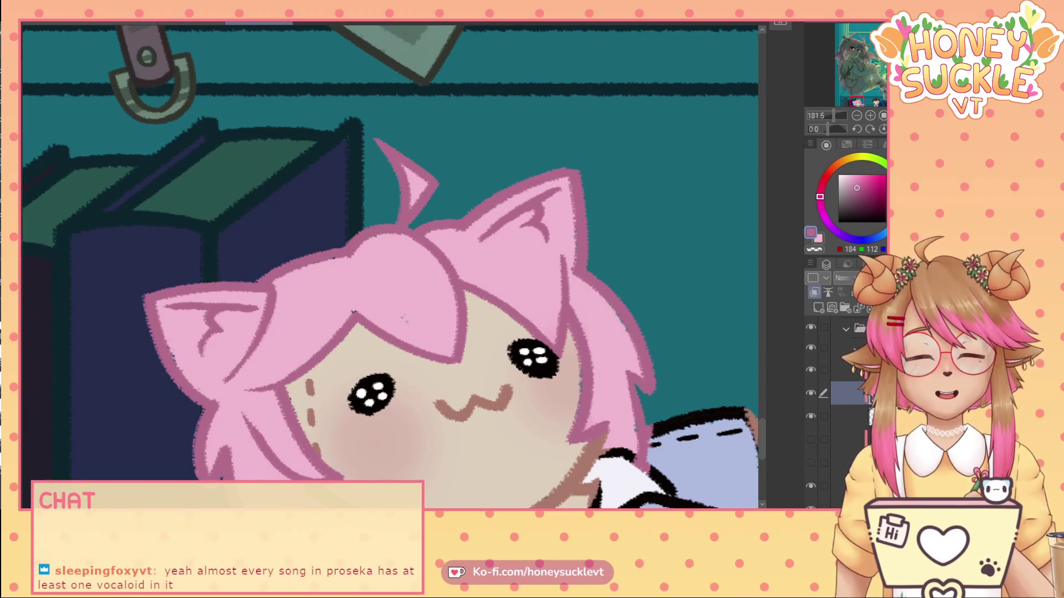
pyautogui.moveTo(481, 511); pyautogui.dragTo(506, 511)
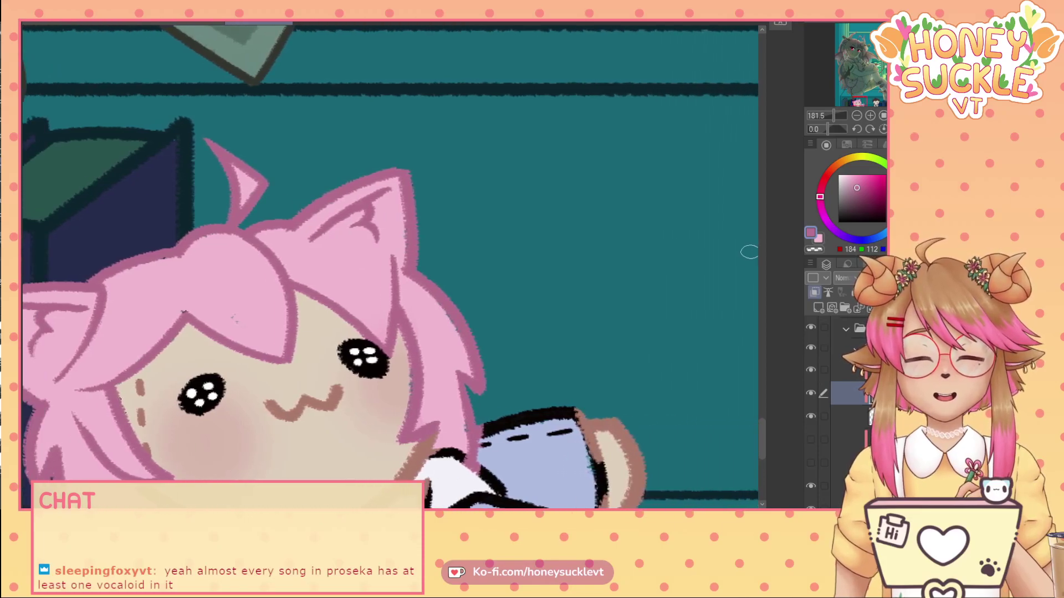
# - Recolour the pink-haired doll's sleeve, stitching, arm and right collar outlines in a darker blue based on the dress colour (R 126, G 148)
pyautogui.moveTo(766, 436); pyautogui.dragTo(763, 457)
pyautogui.keyDown('alt'); pyautogui.click(537, 287); pyautogui.keyUp('alt')
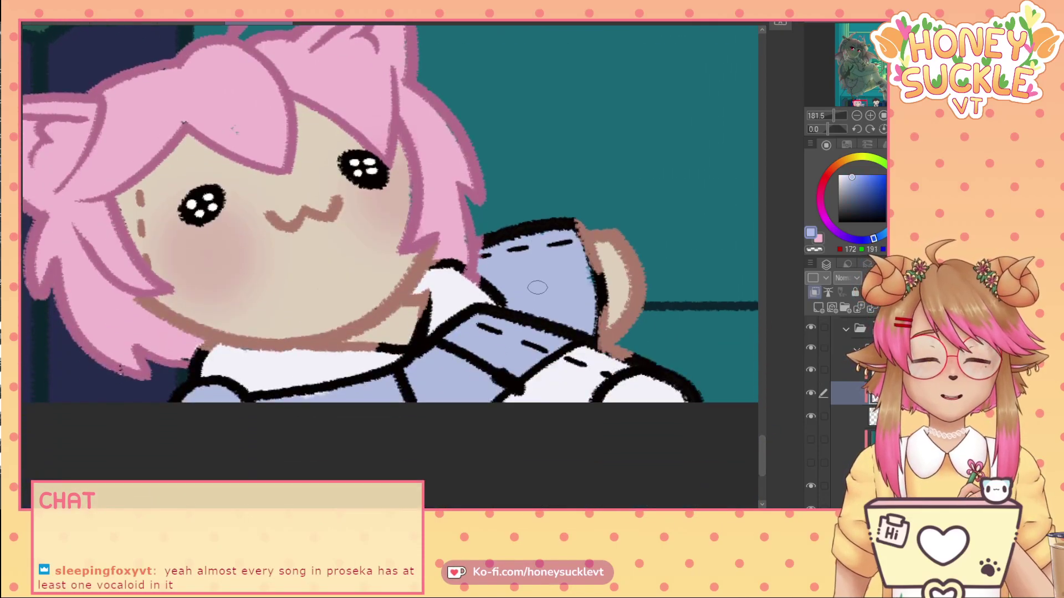
pyautogui.click(856, 183)
pyautogui.moveTo(548, 227)
pyautogui.mouseDown()
pyautogui.moveTo(566, 209)
pyautogui.moveTo(604, 288)
pyautogui.moveTo(584, 355)
pyautogui.moveTo(639, 364)
pyautogui.moveTo(623, 363)
pyautogui.moveTo(704, 404)
pyautogui.moveTo(652, 371)
pyautogui.moveTo(609, 410)
pyautogui.moveTo(585, 404)
pyautogui.moveTo(594, 401)
pyautogui.moveTo(549, 365)
pyautogui.moveTo(565, 342)
pyautogui.moveTo(497, 395)
pyautogui.mouseUp()
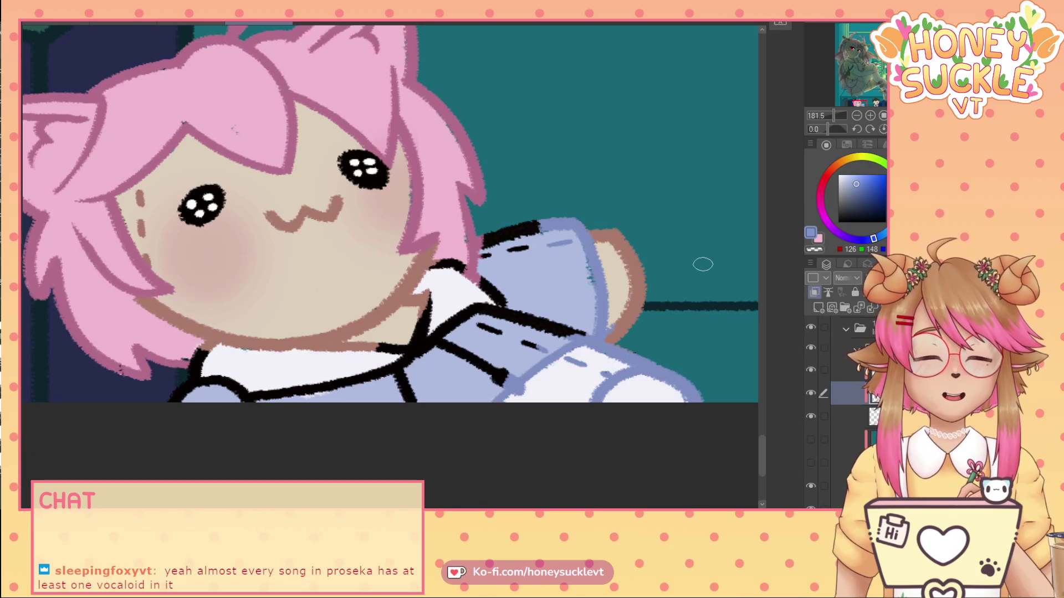
pyautogui.moveTo(527, 355)
pyautogui.mouseDown()
pyautogui.moveTo(568, 349)
pyautogui.moveTo(537, 312)
pyautogui.moveTo(564, 329)
pyautogui.mouseUp()
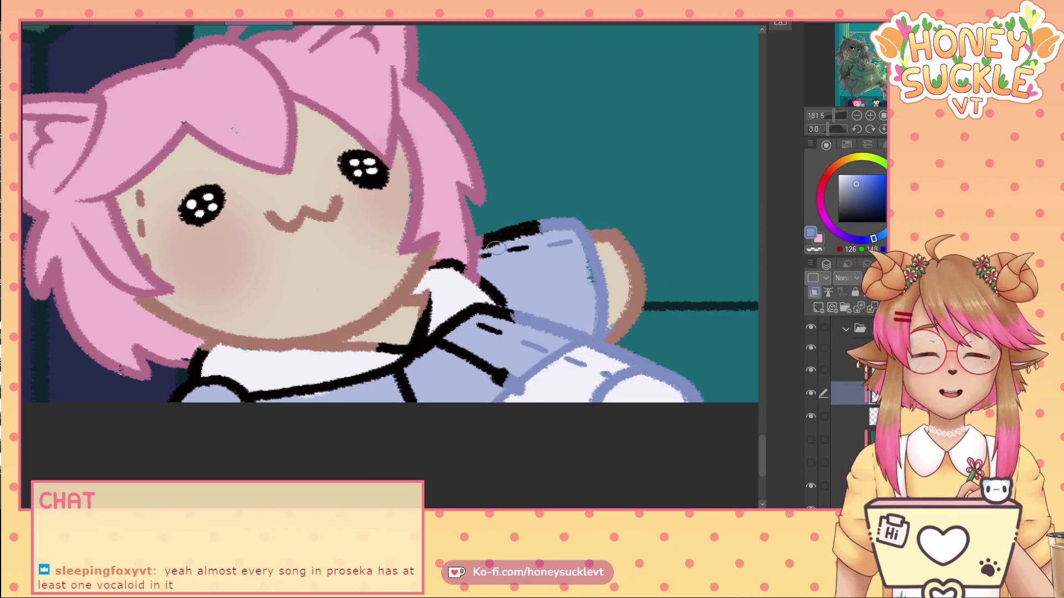
pyautogui.moveTo(496, 247)
pyautogui.mouseDown()
pyautogui.moveTo(494, 302)
pyautogui.moveTo(512, 237)
pyautogui.moveTo(516, 291)
pyautogui.moveTo(537, 223)
pyautogui.mouseUp()
pyautogui.moveTo(504, 320); pyautogui.dragTo(512, 303)
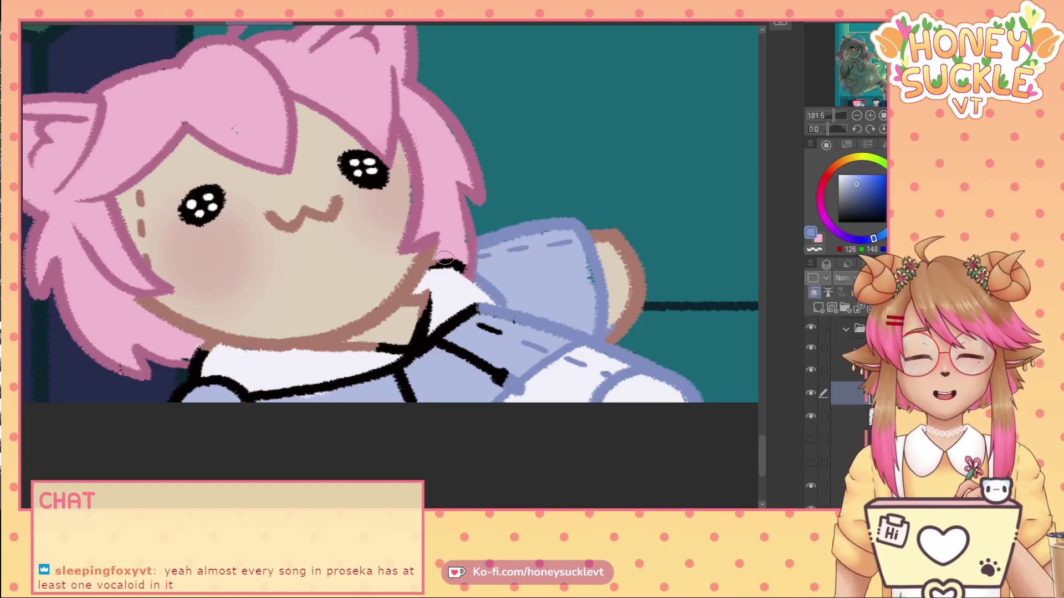
pyautogui.moveTo(445, 259)
pyautogui.mouseDown()
pyautogui.moveTo(438, 270)
pyautogui.moveTo(465, 268)
pyautogui.mouseUp()
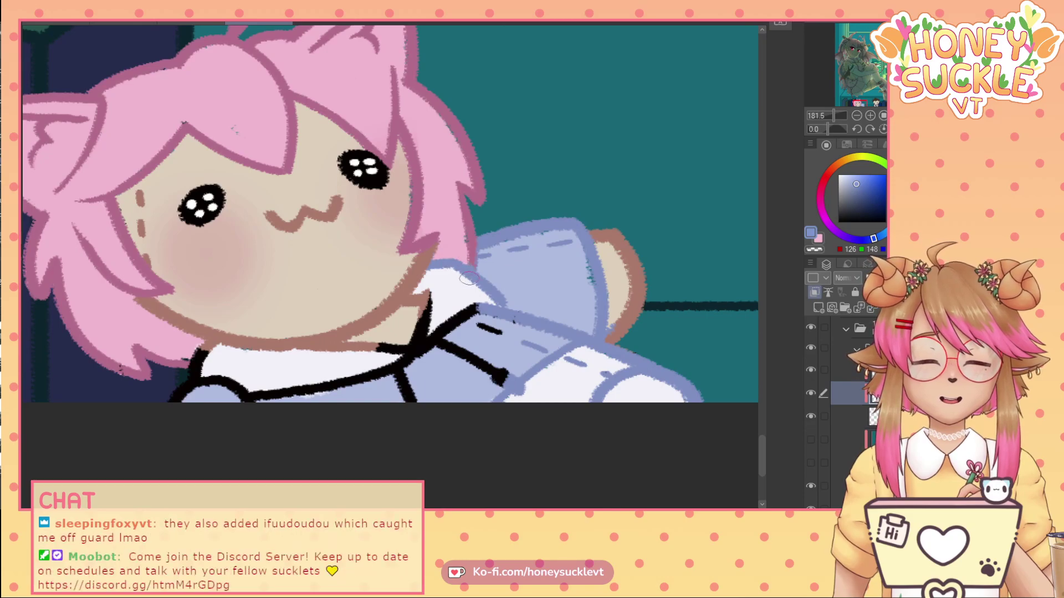
# - Darken the pink-haired doll's sleeve, stitch and dress outlines to a deeper blue (R 101, G 124), replacing most remaining black dress lines
pyautogui.click(859, 187)
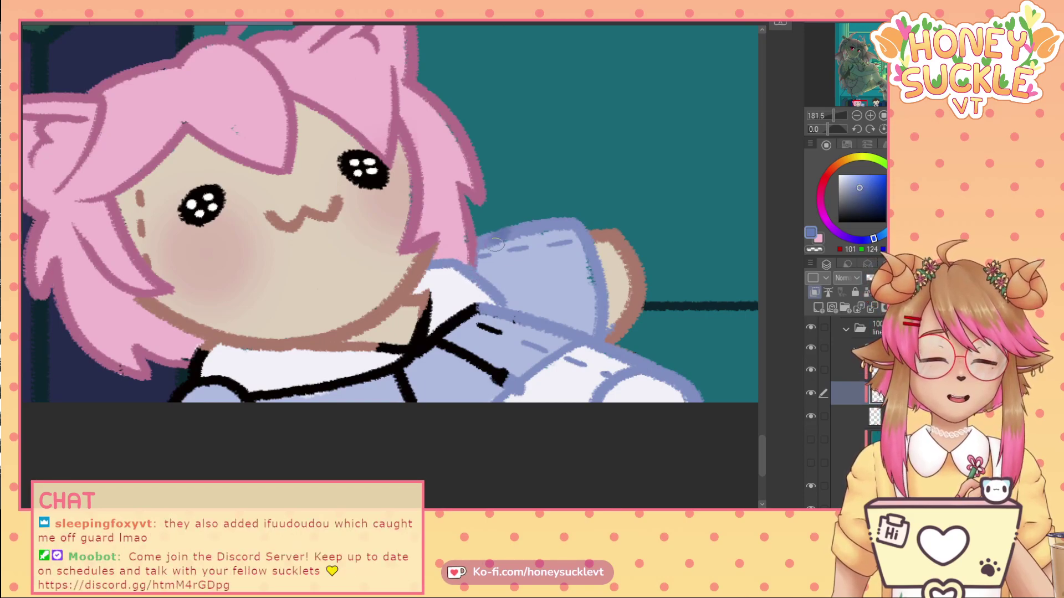
pyautogui.moveTo(480, 237)
pyautogui.mouseDown()
pyautogui.moveTo(507, 297)
pyautogui.moveTo(527, 229)
pyautogui.moveTo(545, 278)
pyautogui.moveTo(544, 208)
pyautogui.moveTo(590, 264)
pyautogui.moveTo(581, 239)
pyautogui.moveTo(598, 281)
pyautogui.moveTo(597, 336)
pyautogui.moveTo(601, 324)
pyautogui.moveTo(584, 354)
pyautogui.moveTo(576, 333)
pyautogui.moveTo(521, 379)
pyautogui.mouseUp()
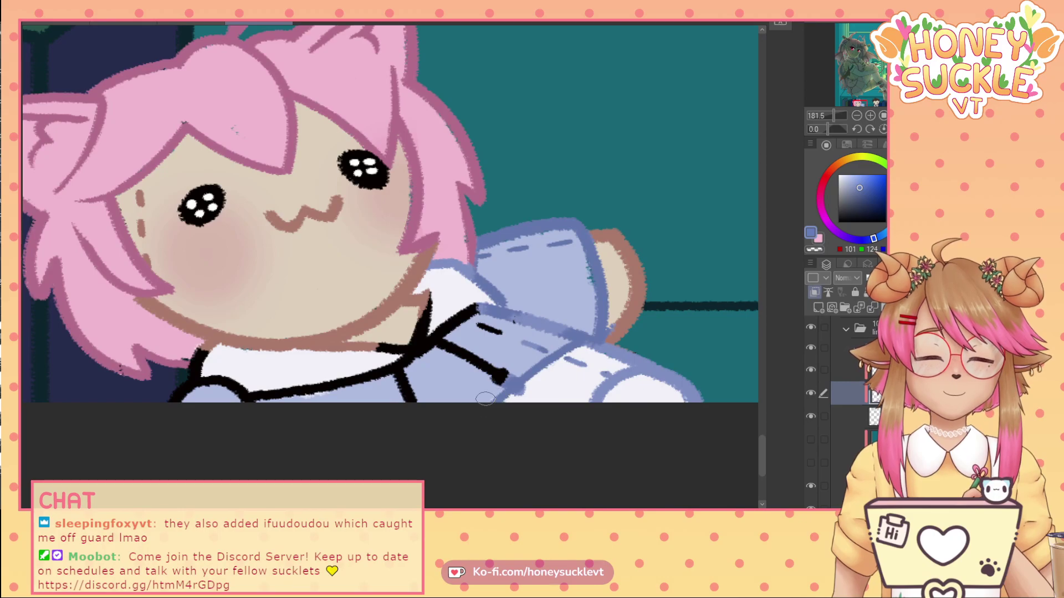
pyautogui.moveTo(478, 310); pyautogui.dragTo(467, 317)
pyautogui.moveTo(481, 326)
pyautogui.mouseDown()
pyautogui.moveTo(537, 355)
pyautogui.moveTo(548, 335)
pyautogui.moveTo(529, 310)
pyautogui.moveTo(564, 333)
pyautogui.moveTo(554, 323)
pyautogui.moveTo(434, 314)
pyautogui.moveTo(468, 304)
pyautogui.moveTo(397, 374)
pyautogui.moveTo(415, 366)
pyautogui.moveTo(394, 400)
pyautogui.moveTo(390, 379)
pyautogui.moveTo(404, 364)
pyautogui.moveTo(273, 402)
pyautogui.moveTo(263, 389)
pyautogui.moveTo(166, 401)
pyautogui.mouseUp()
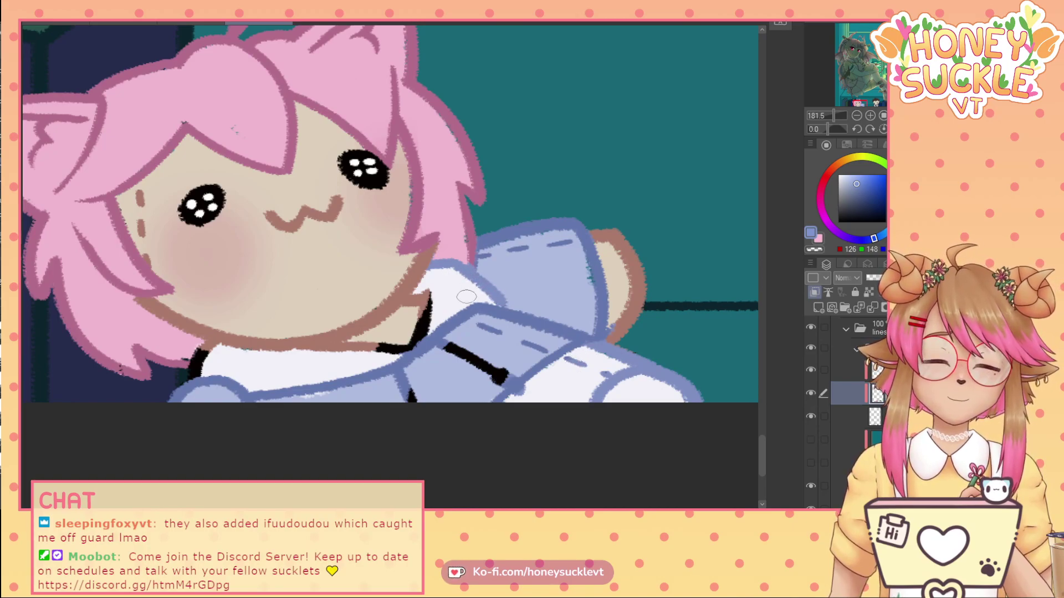
# - Recolour the pink-haired doll's white collar outlines in the lighter blue (R 126, G 148) and touch up the adjoining hair tip in darker pink
pyautogui.moveTo(466, 297)
pyautogui.mouseDown()
pyautogui.moveTo(421, 339)
pyautogui.moveTo(426, 306)
pyautogui.mouseUp()
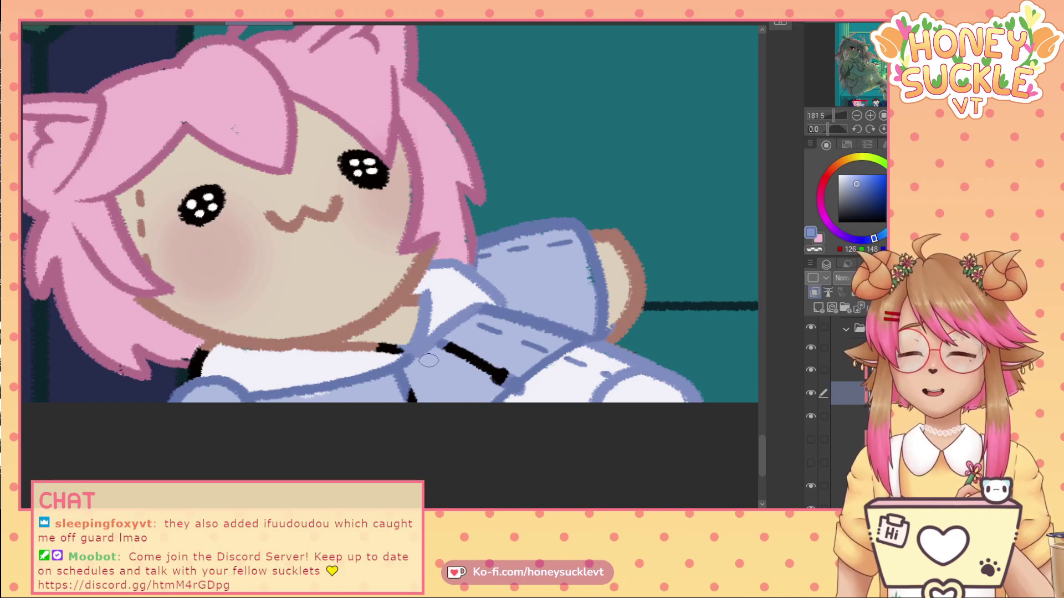
pyautogui.moveTo(399, 350)
pyautogui.mouseDown()
pyautogui.moveTo(317, 356)
pyautogui.moveTo(408, 350)
pyautogui.moveTo(367, 381)
pyautogui.moveTo(378, 365)
pyautogui.moveTo(324, 383)
pyautogui.mouseUp()
pyautogui.moveTo(263, 395)
pyautogui.mouseDown()
pyautogui.moveTo(251, 382)
pyautogui.moveTo(284, 386)
pyautogui.mouseUp()
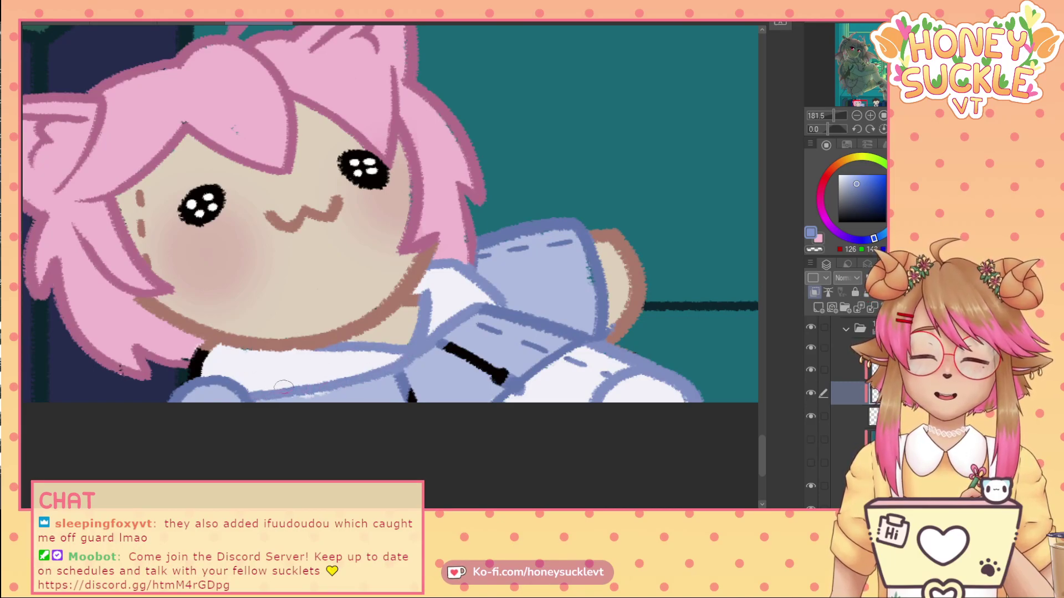
pyautogui.moveTo(202, 350)
pyautogui.mouseDown()
pyautogui.moveTo(217, 356)
pyautogui.moveTo(186, 374)
pyautogui.mouseUp()
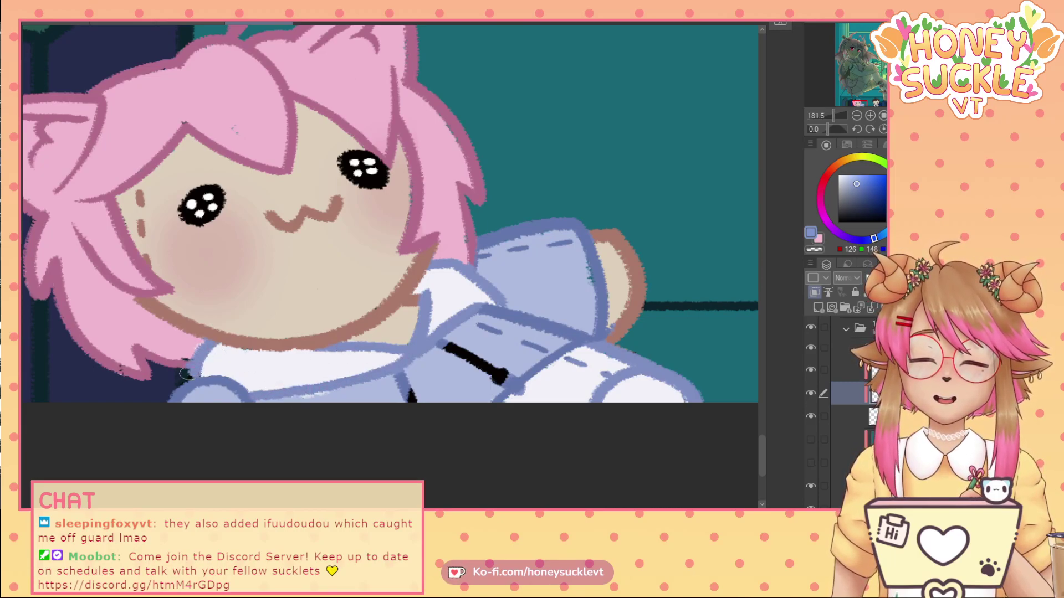
pyautogui.keyDown('alt'); pyautogui.click(175, 359); pyautogui.keyUp('alt')
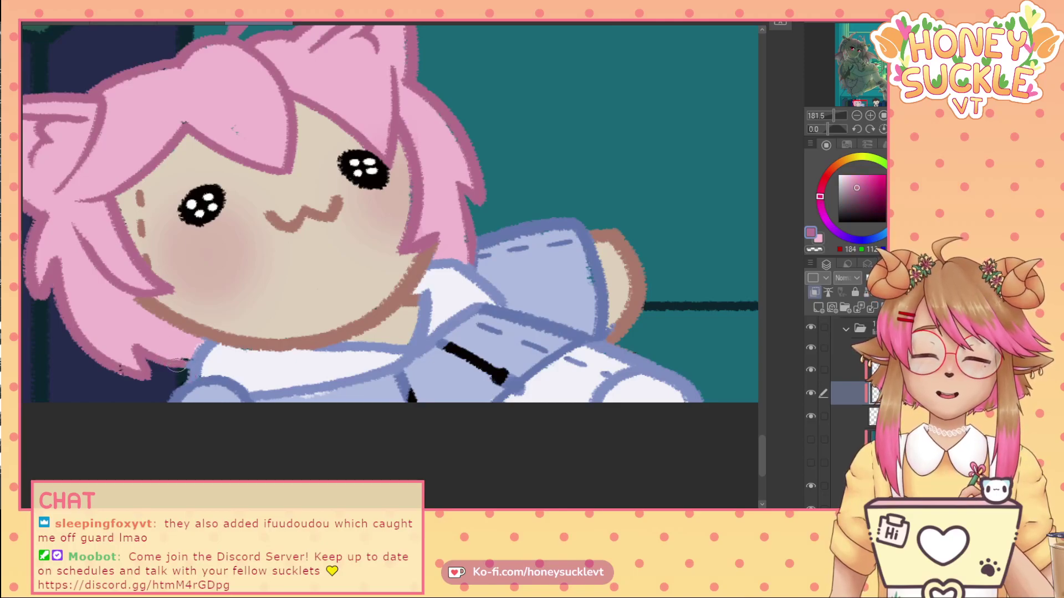
# - Redraw and extend the two black cord lines on the front of the pink-haired doll's dress in black
pyautogui.keyDown('alt'); pyautogui.click(485, 367); pyautogui.keyUp('alt')
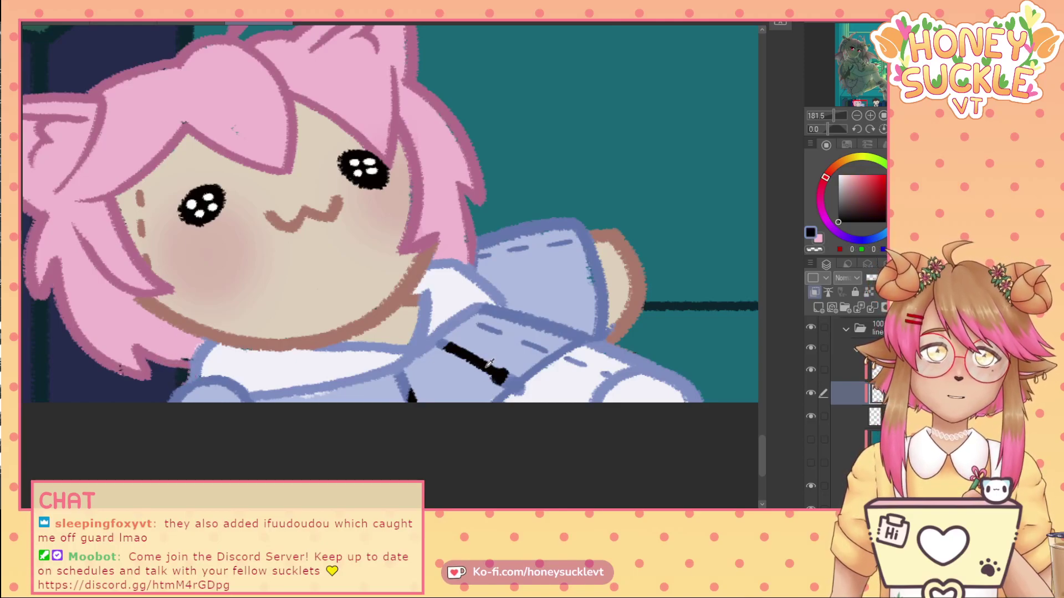
pyautogui.moveTo(497, 375); pyautogui.dragTo(526, 389)
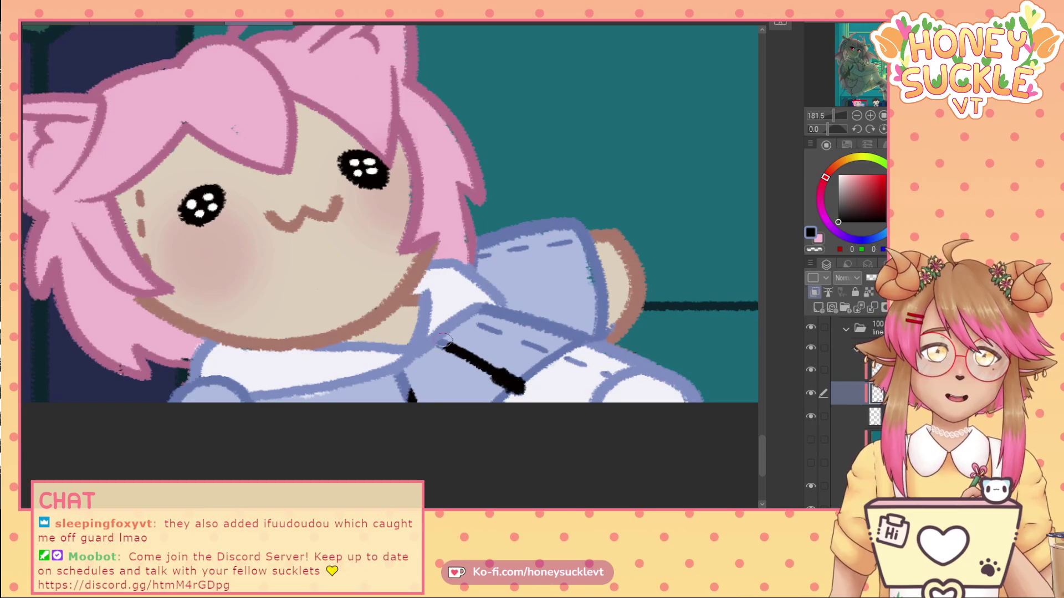
pyautogui.moveTo(441, 348); pyautogui.dragTo(436, 344)
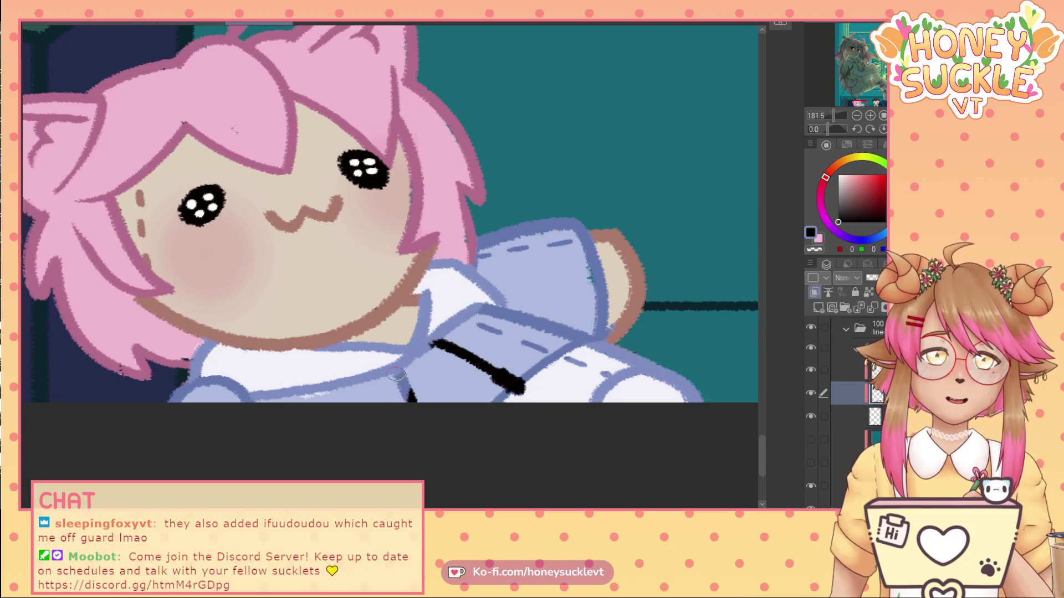
pyautogui.moveTo(396, 372); pyautogui.dragTo(410, 400)
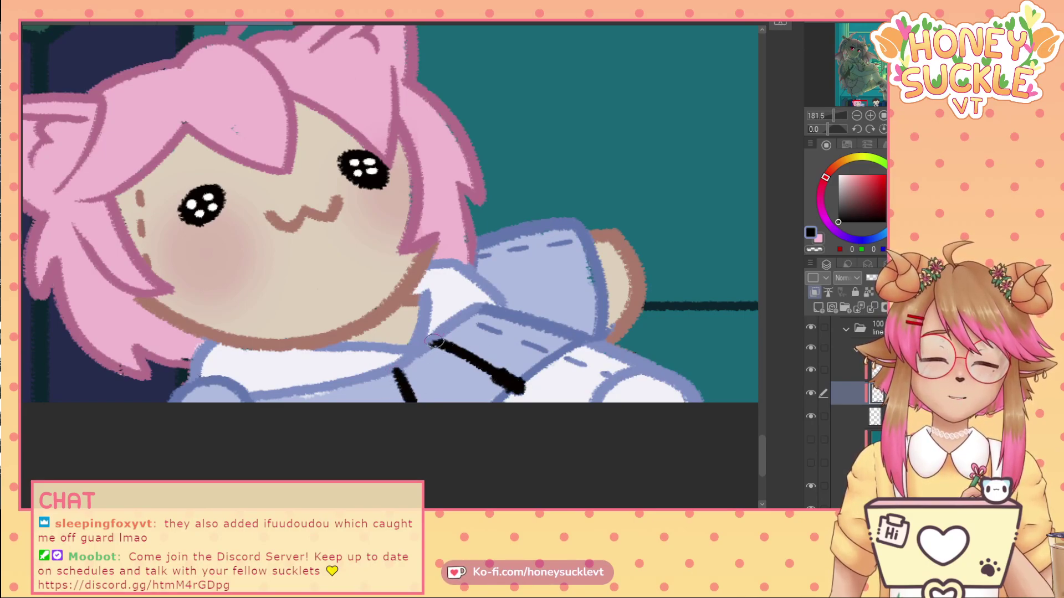
pyautogui.moveTo(435, 342); pyautogui.dragTo(430, 338)
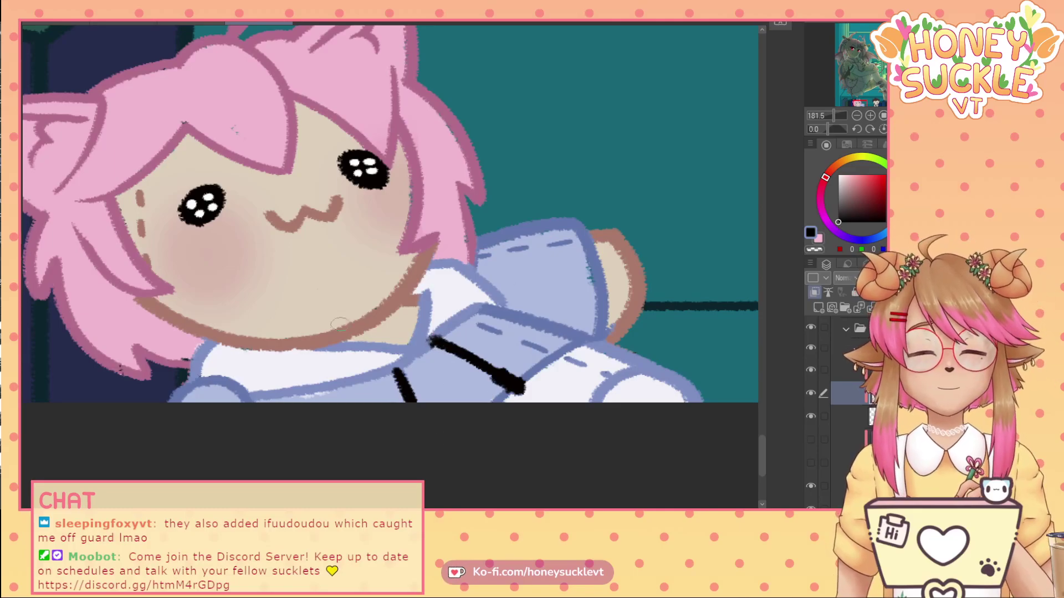
# - Recolour the brown-haired doll's foot and leg outlines in a grey-blue based on the trouser colour (R 125, G 130)
pyautogui.scroll(-6, 339, 324)
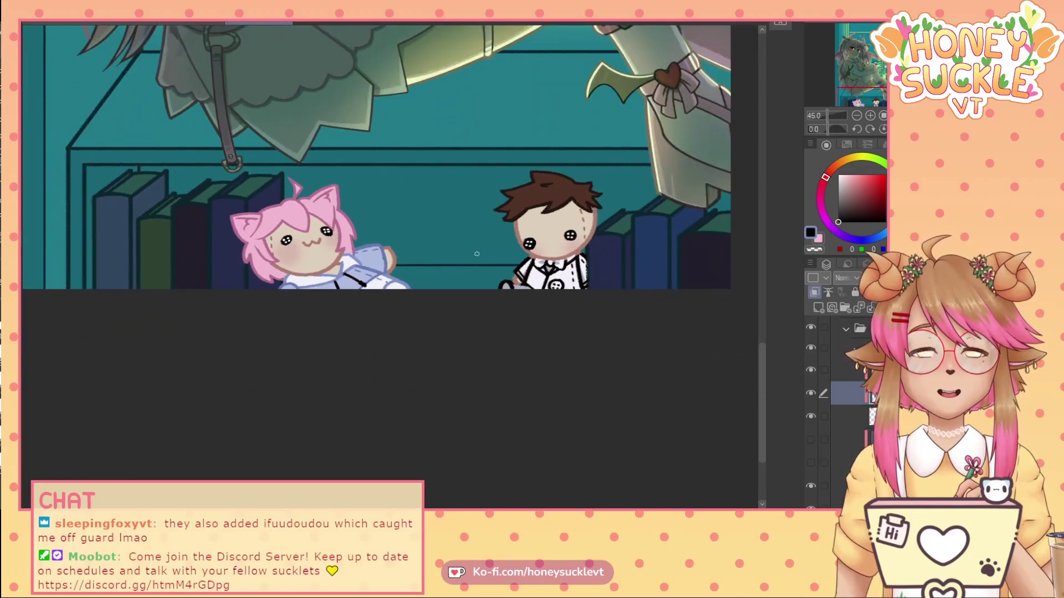
pyautogui.scroll(5, 477, 254)
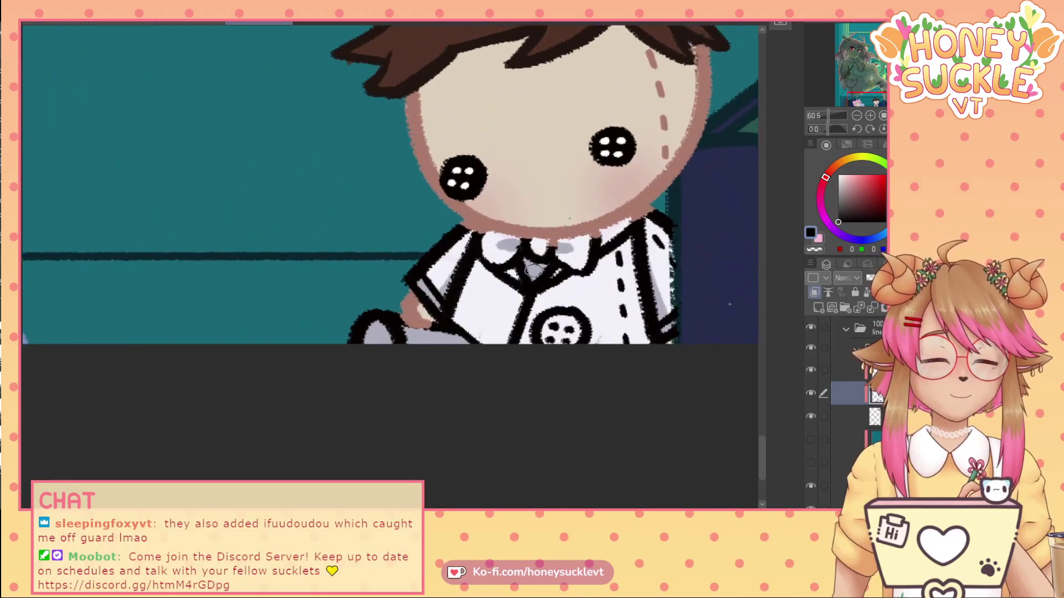
pyautogui.scroll(3, 450, 334)
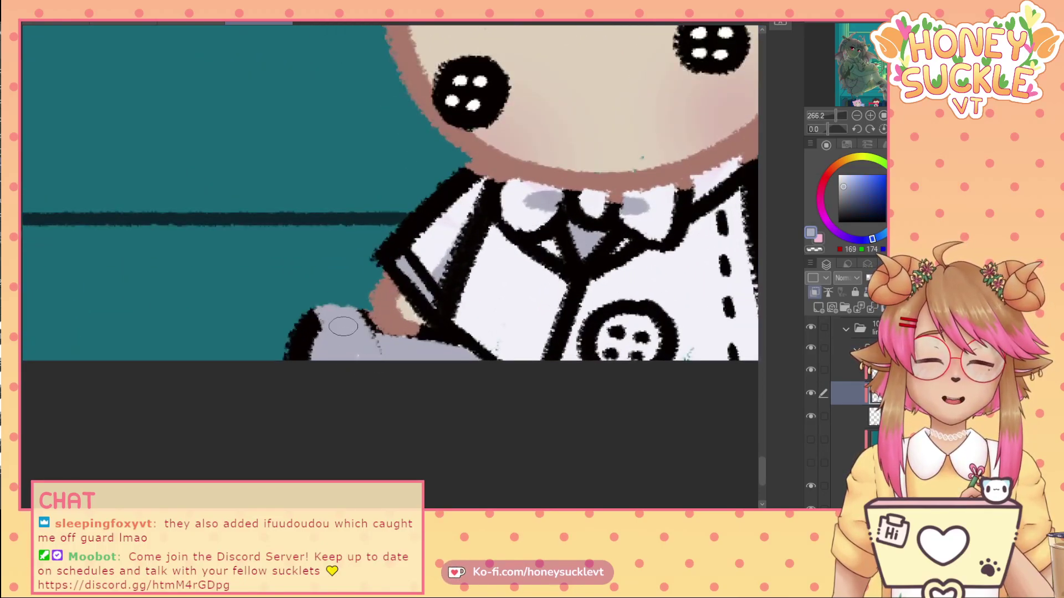
pyautogui.hotkey('ctrl', 'z')
pyautogui.click(846, 194)
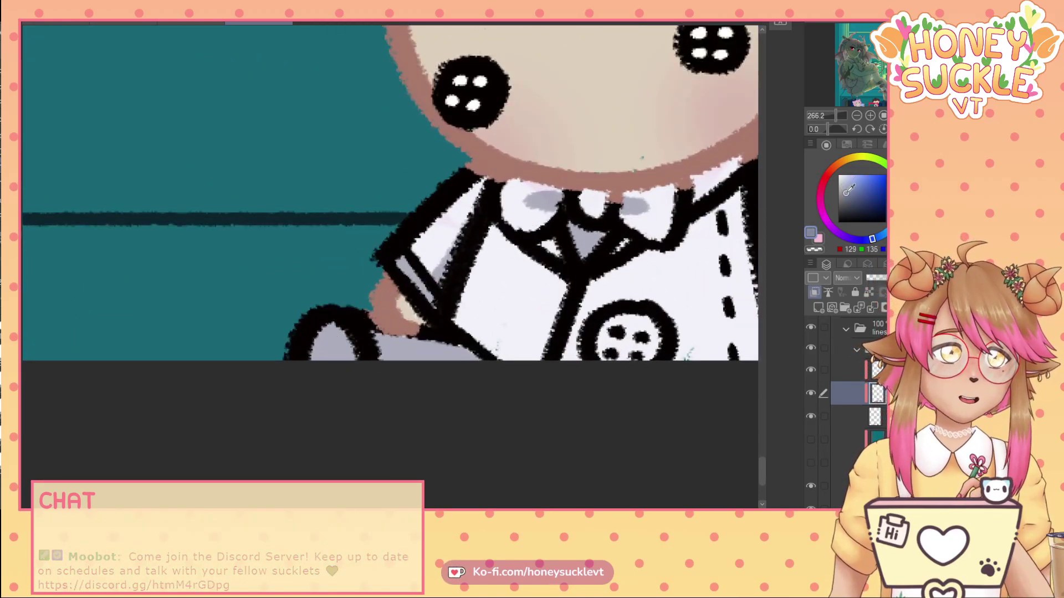
pyautogui.moveTo(338, 321)
pyautogui.mouseDown()
pyautogui.moveTo(358, 354)
pyautogui.moveTo(347, 329)
pyautogui.moveTo(304, 305)
pyautogui.moveTo(289, 355)
pyautogui.mouseUp()
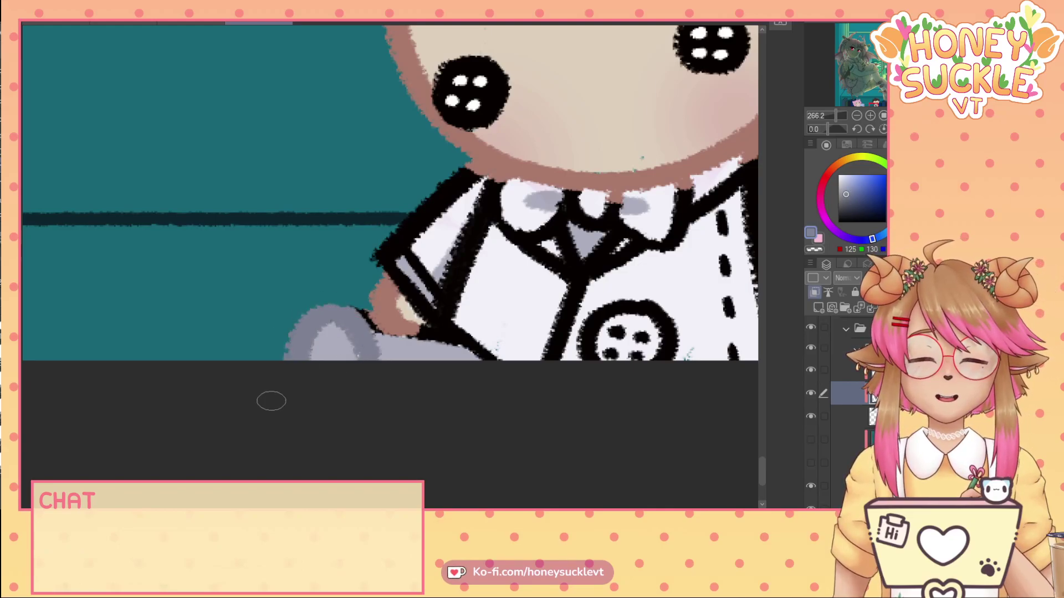
pyautogui.moveTo(372, 332)
pyautogui.mouseDown()
pyautogui.moveTo(438, 351)
pyautogui.moveTo(341, 319)
pyautogui.mouseUp()
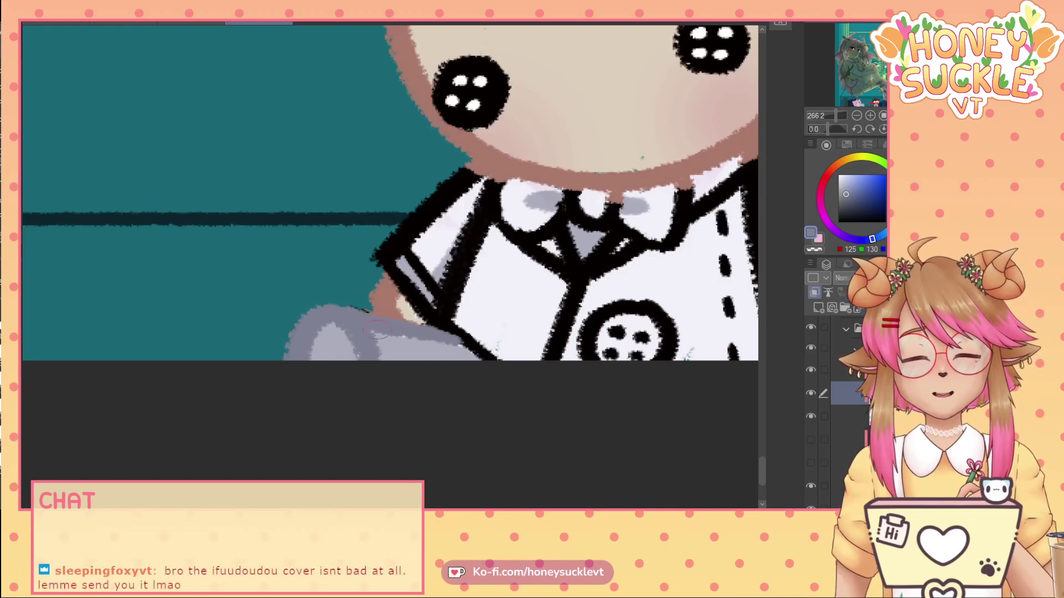
# - Recolour the brown-haired doll's sleeve, shirt front, shirt button and far sleeve outlines in the same grey-blue
pyautogui.moveTo(382, 246)
pyautogui.mouseDown()
pyautogui.moveTo(410, 277)
pyautogui.moveTo(388, 238)
pyautogui.moveTo(463, 338)
pyautogui.mouseUp()
pyautogui.moveTo(382, 265)
pyautogui.mouseDown()
pyautogui.moveTo(427, 316)
pyautogui.moveTo(493, 359)
pyautogui.mouseUp()
pyautogui.moveTo(493, 359)
pyautogui.mouseDown()
pyautogui.moveTo(466, 319)
pyautogui.moveTo(455, 259)
pyautogui.moveTo(457, 166)
pyautogui.moveTo(487, 230)
pyautogui.moveTo(419, 242)
pyautogui.moveTo(438, 277)
pyautogui.moveTo(532, 294)
pyautogui.moveTo(667, 349)
pyautogui.mouseUp()
pyautogui.moveTo(562, 512); pyautogui.dragTo(583, 512)
pyautogui.moveTo(509, 157)
pyautogui.mouseDown()
pyautogui.moveTo(433, 198)
pyautogui.moveTo(461, 170)
pyautogui.moveTo(529, 221)
pyautogui.moveTo(518, 344)
pyautogui.moveTo(493, 327)
pyautogui.moveTo(471, 236)
pyautogui.moveTo(482, 334)
pyautogui.mouseUp()
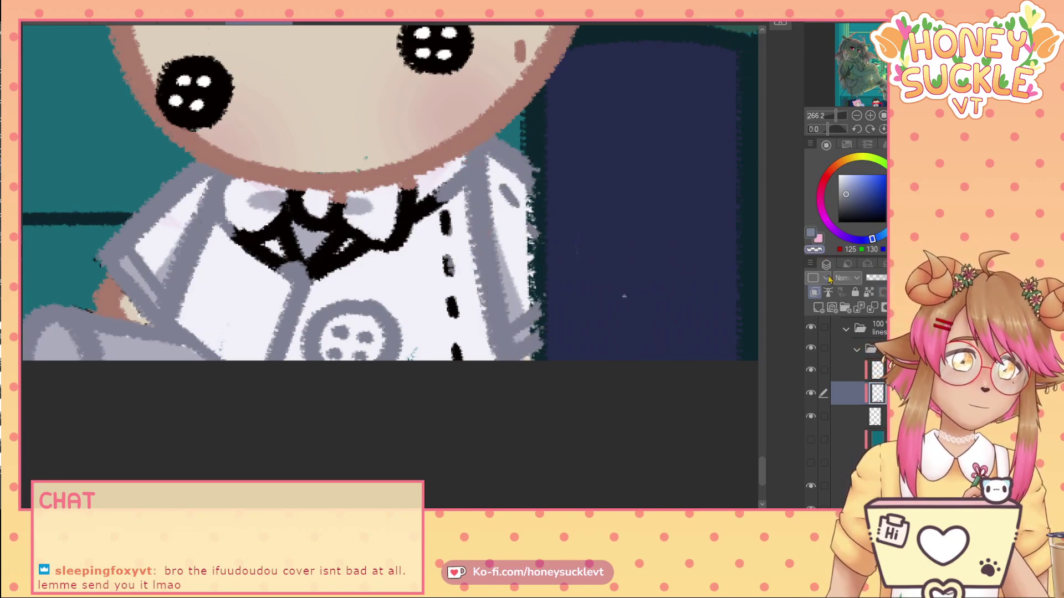
# - Erase the stray paint along the outer edge of the brown-haired doll's right sleeve on the layer below the line art
pyautogui.click(845, 417)
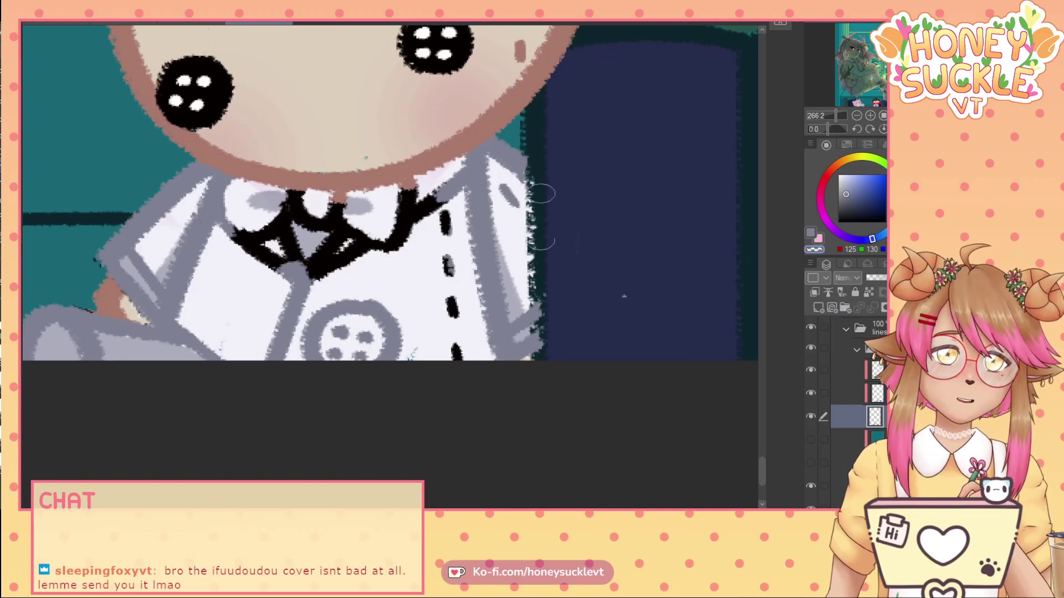
pyautogui.moveTo(541, 236); pyautogui.dragTo(549, 324)
pyautogui.click(810, 233)
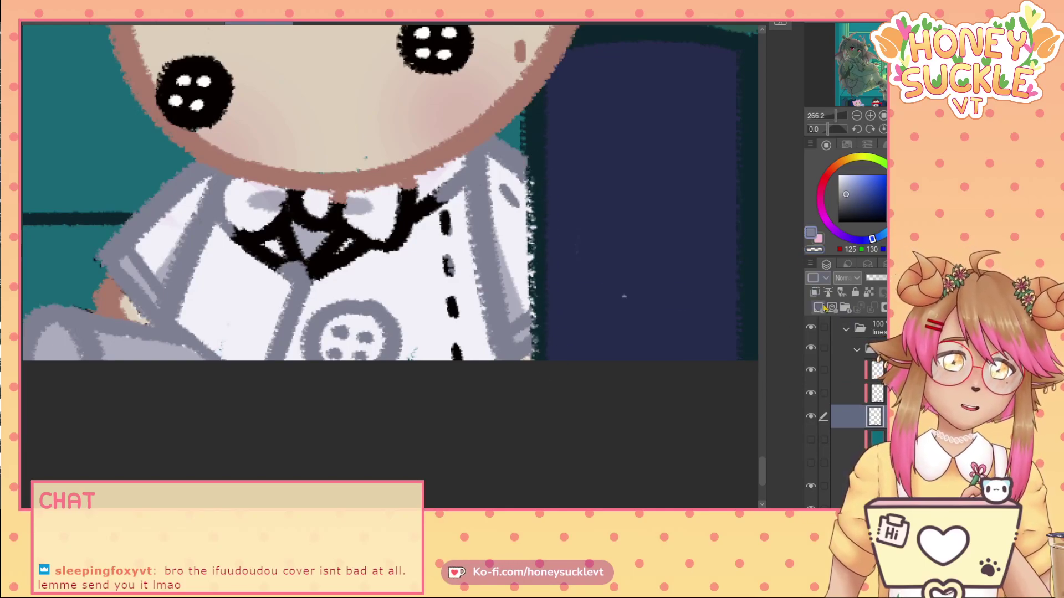
# - Recolour the brown-haired doll's shirt stitches, collar and bow outlines in the grey-blue on the line art layer
pyautogui.click(881, 395)
pyautogui.moveTo(443, 205); pyautogui.dragTo(451, 355)
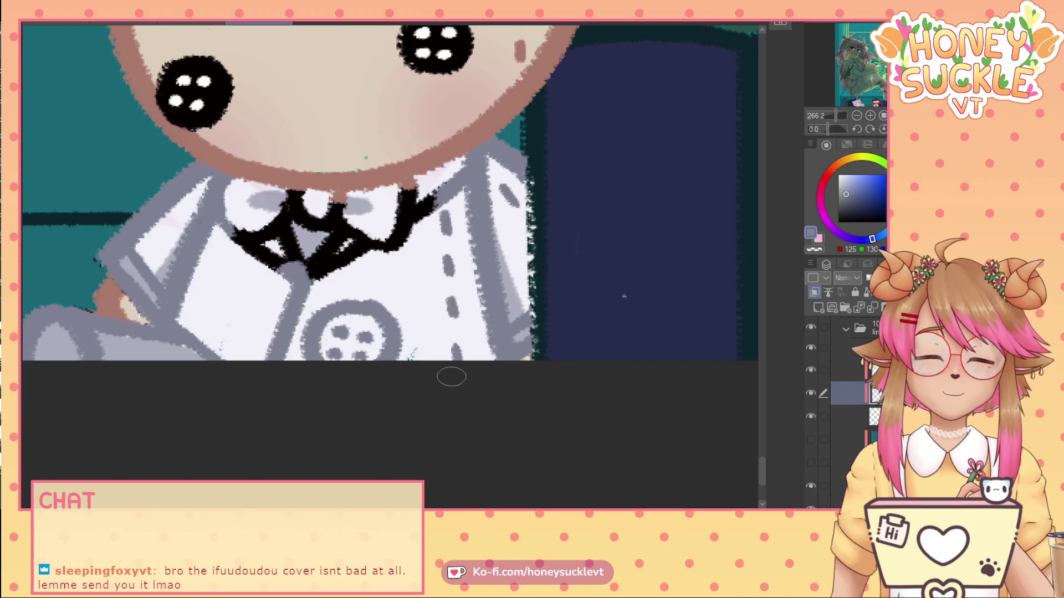
pyautogui.moveTo(437, 232)
pyautogui.mouseDown()
pyautogui.moveTo(457, 194)
pyautogui.moveTo(410, 205)
pyautogui.moveTo(354, 249)
pyautogui.mouseUp()
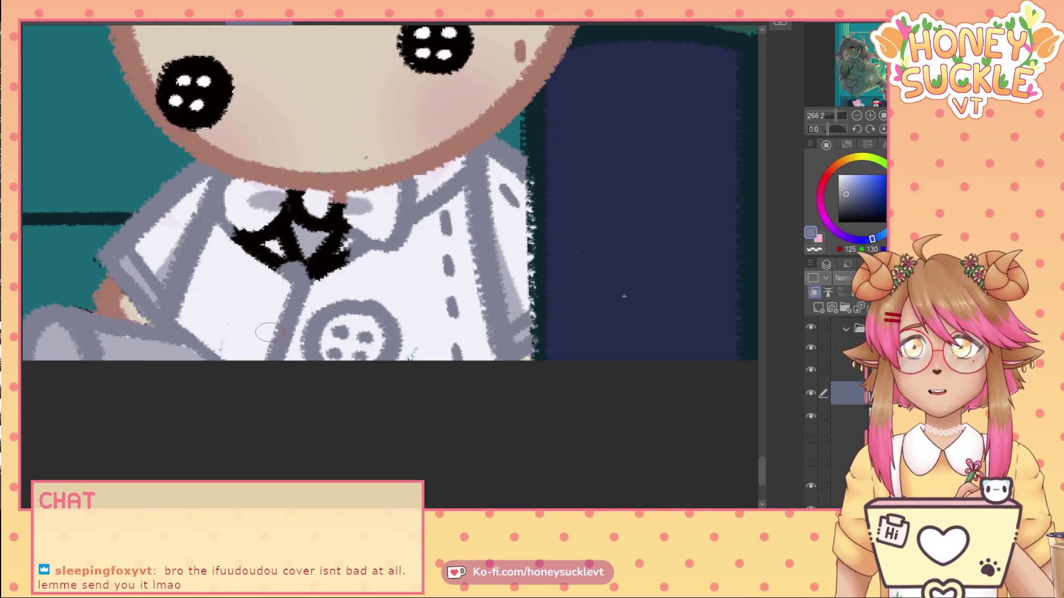
pyautogui.moveTo(260, 258)
pyautogui.mouseDown()
pyautogui.moveTo(277, 243)
pyautogui.moveTo(310, 254)
pyautogui.moveTo(348, 244)
pyautogui.mouseUp()
pyautogui.moveTo(333, 187)
pyautogui.mouseDown()
pyautogui.moveTo(341, 224)
pyautogui.moveTo(294, 202)
pyautogui.moveTo(334, 210)
pyautogui.mouseUp()
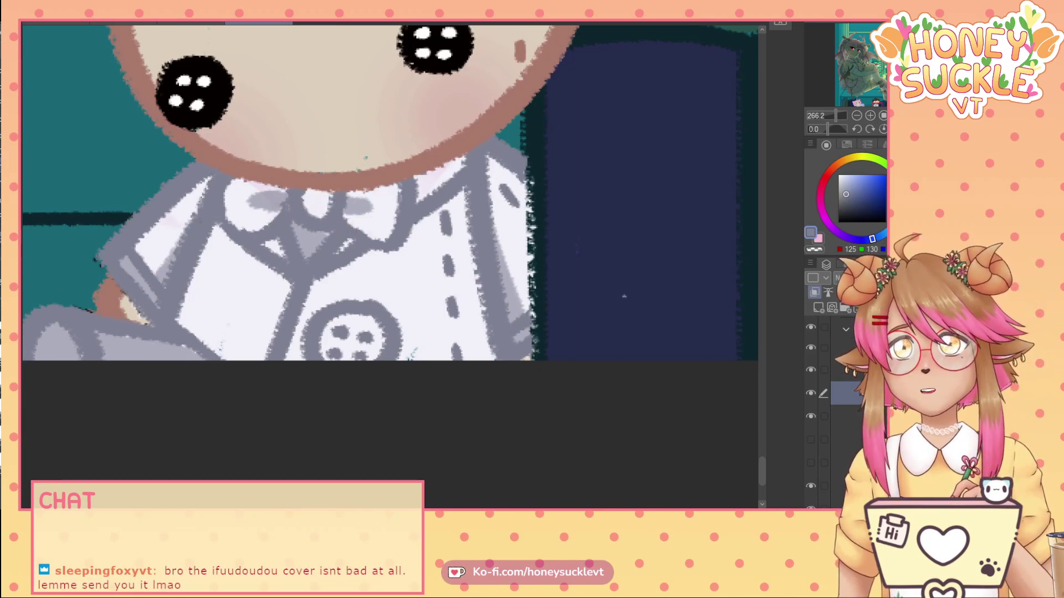
# - View both dolls within the wider illustration and hide the layer holding the white holes of their button eyes
pyautogui.scroll(-5, 239, 430)
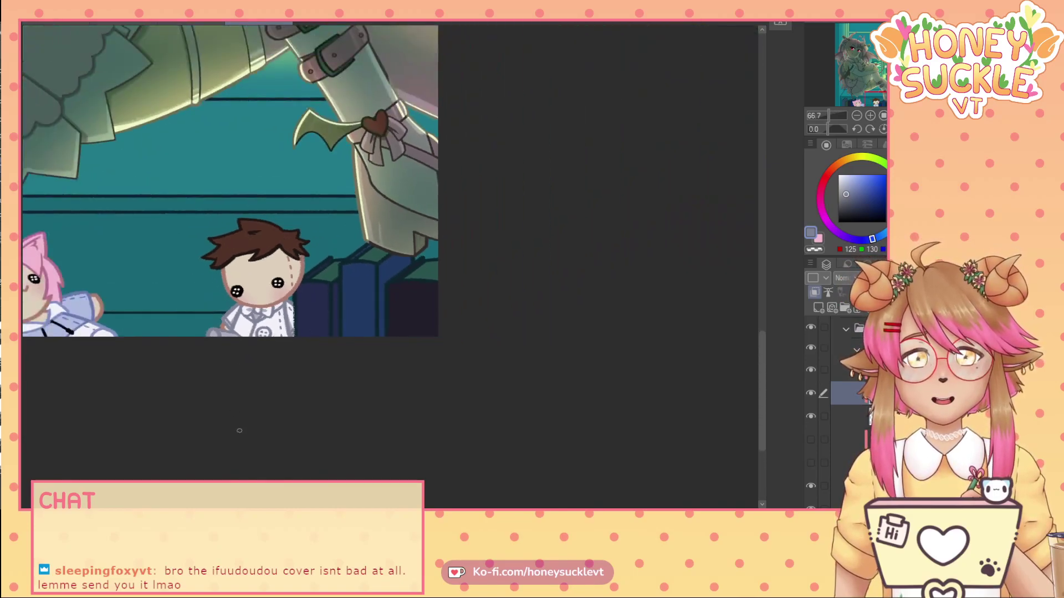
pyautogui.scroll(-2, 239, 430)
pyautogui.hscroll(-1, 381, 182)
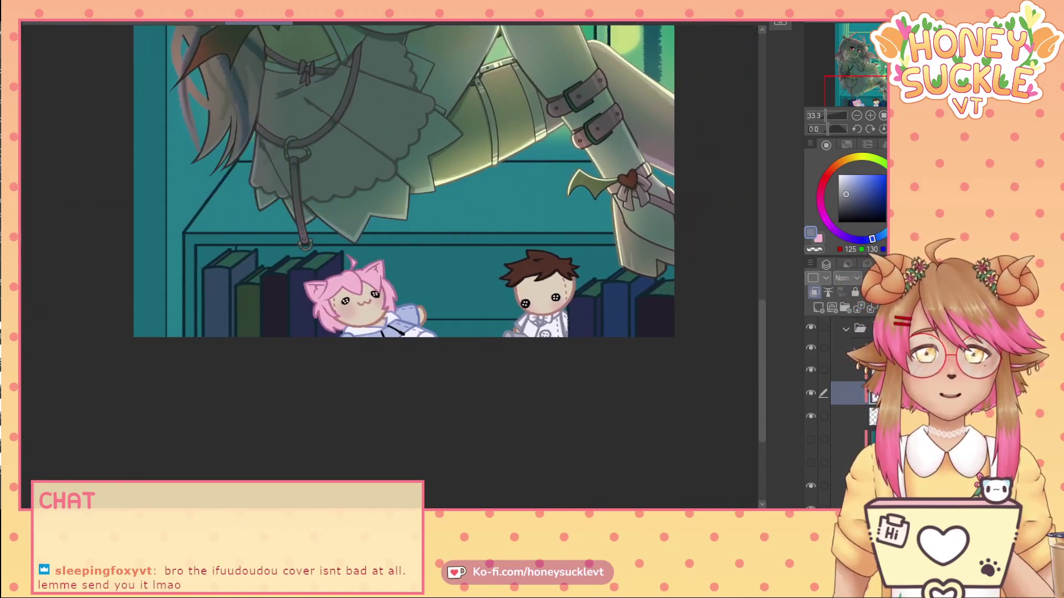
pyautogui.click(811, 370)
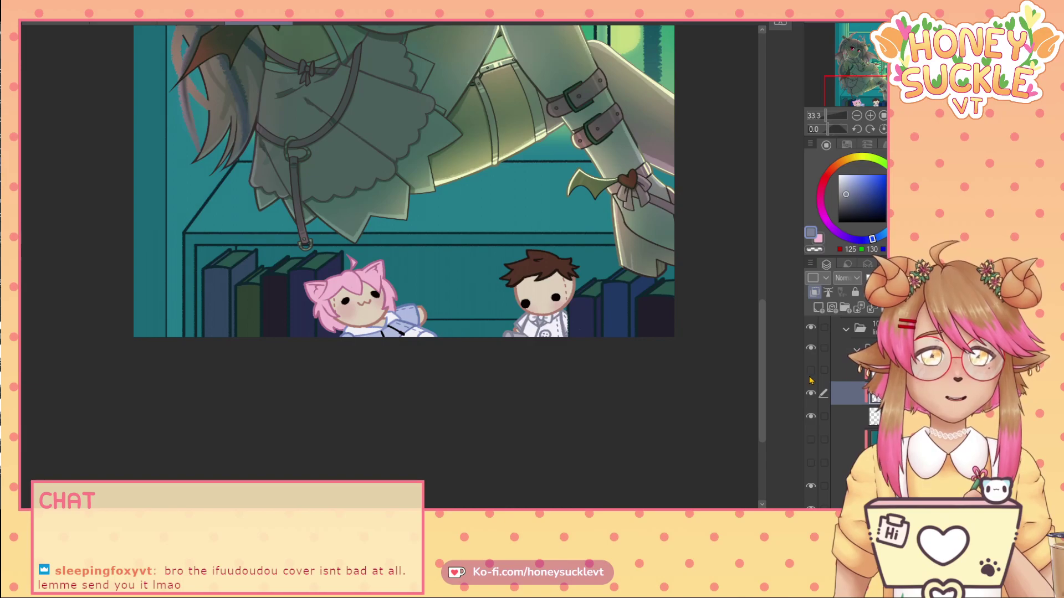
# - Compare the dolls with their teal tint layers shown and hidden, one layer after another
pyautogui.click(811, 439)
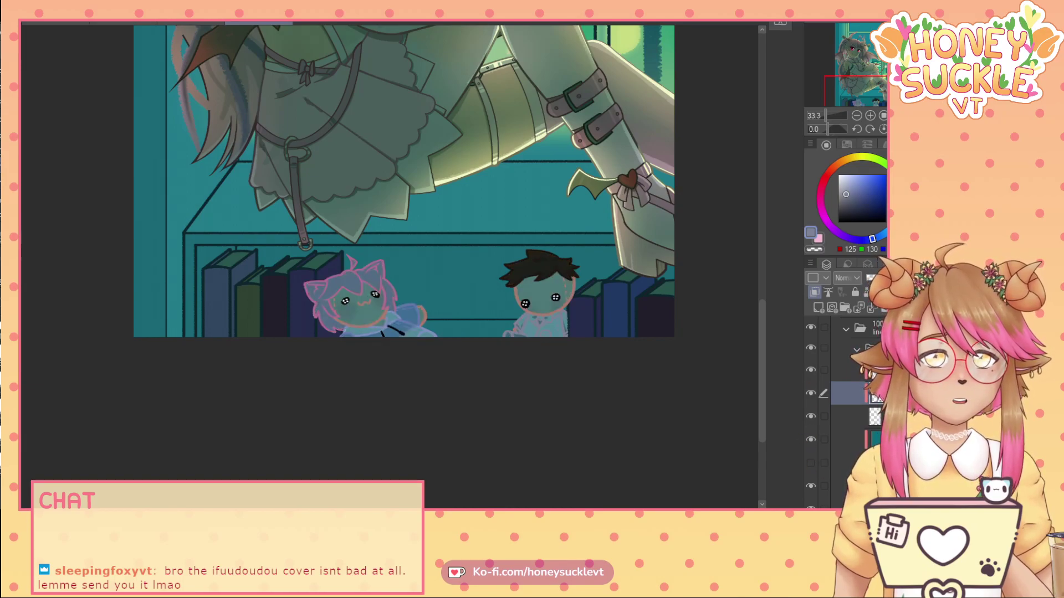
pyautogui.click(810, 463)
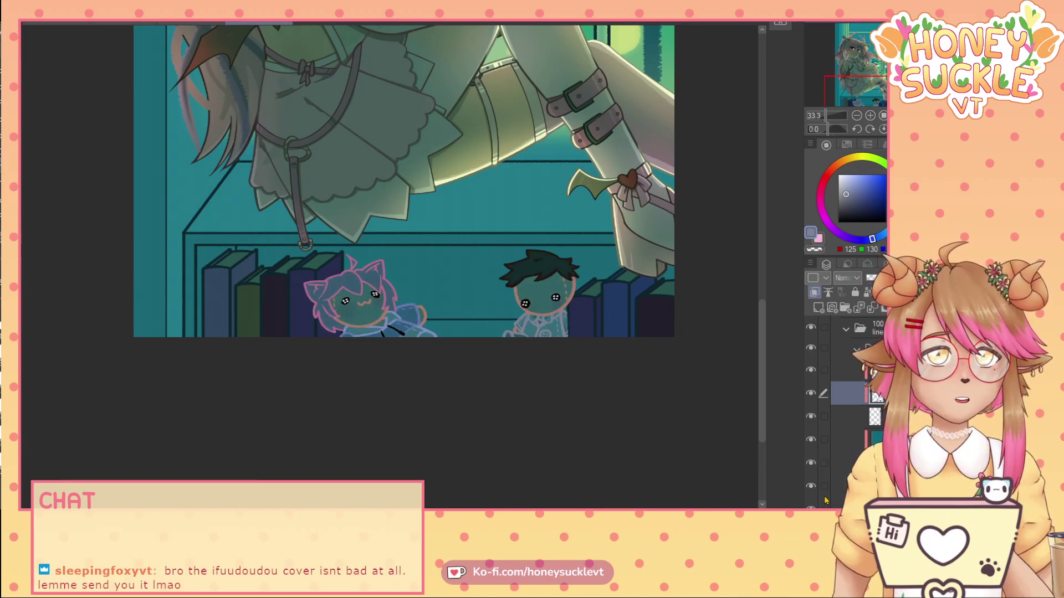
pyautogui.click(811, 532)
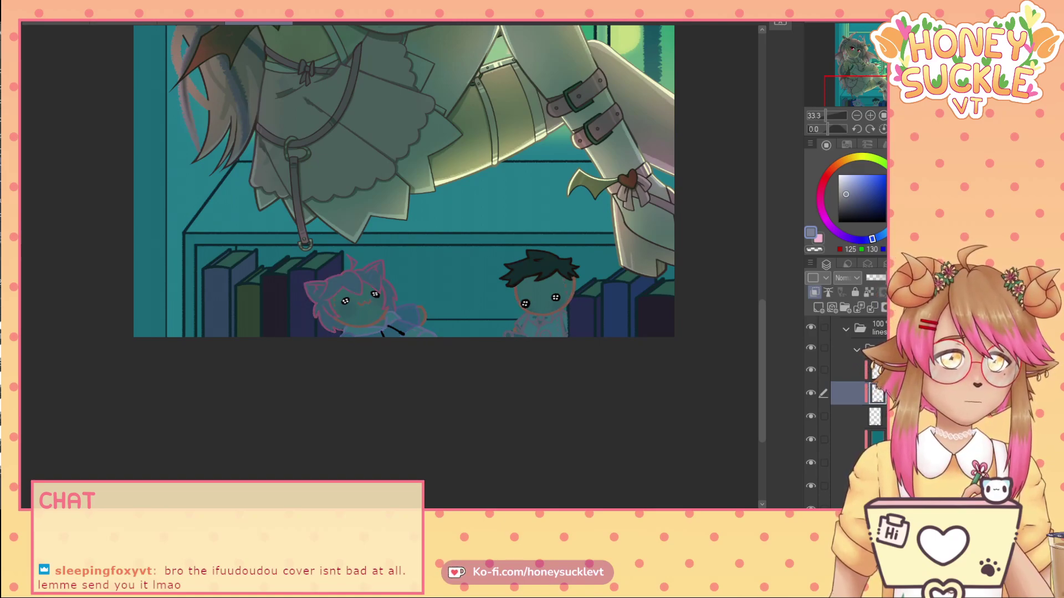
pyautogui.click(812, 462)
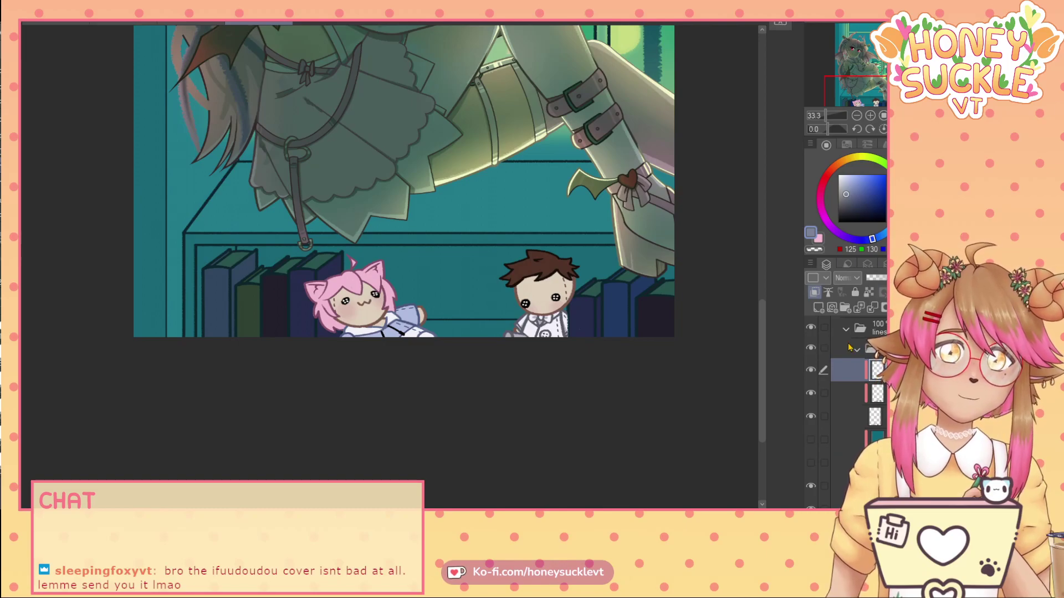
# - Paste the teal Multiply tint layer above the dolls' line art, turn it on and clip it to the layer below
pyautogui.hotkey('ctrl', 'v')
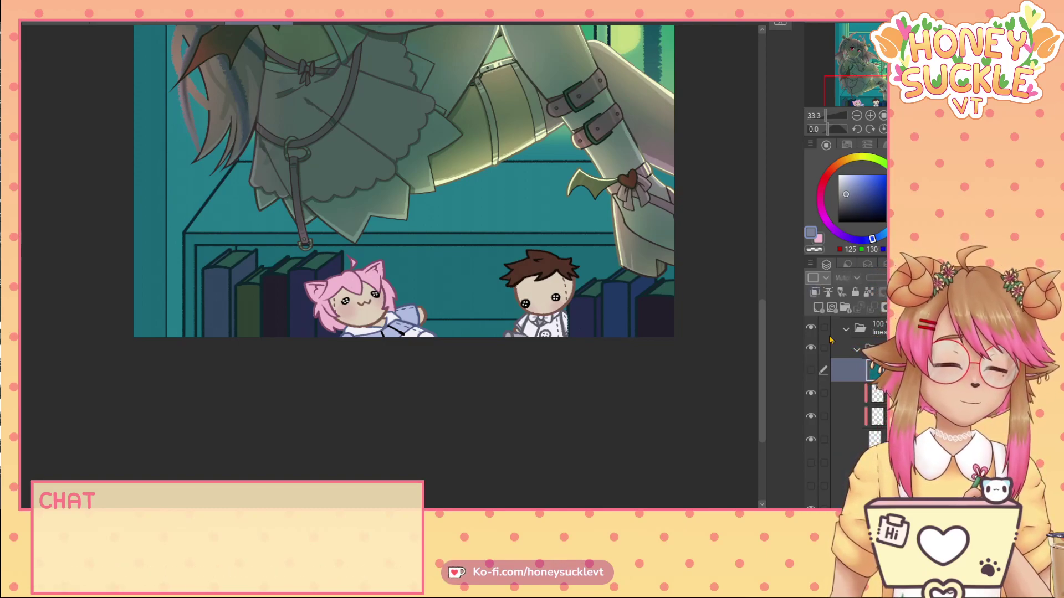
pyautogui.click(811, 371)
pyautogui.click(811, 377)
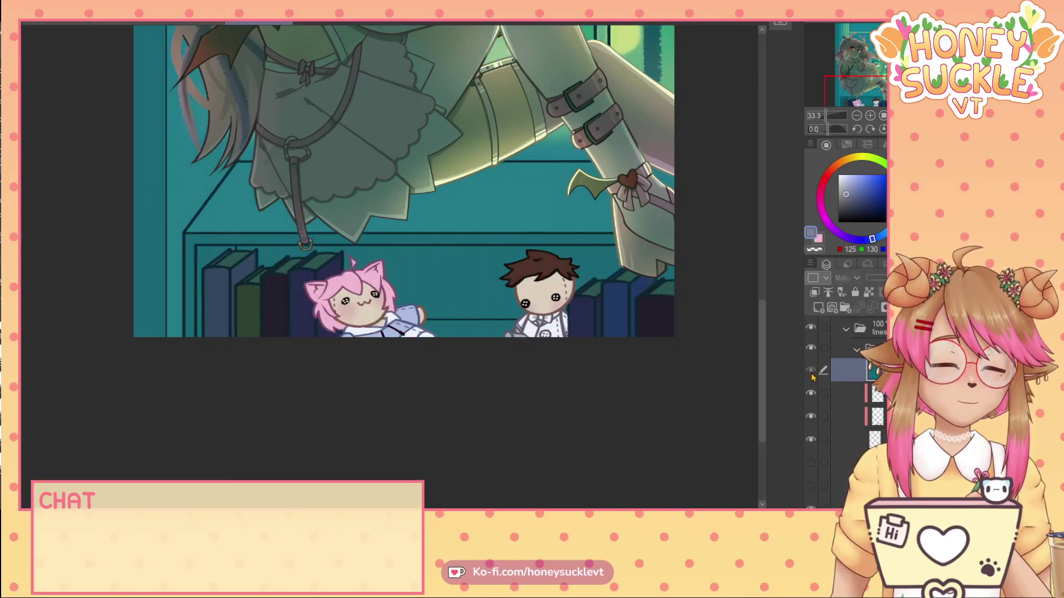
pyautogui.click(811, 372)
pyautogui.click(814, 292)
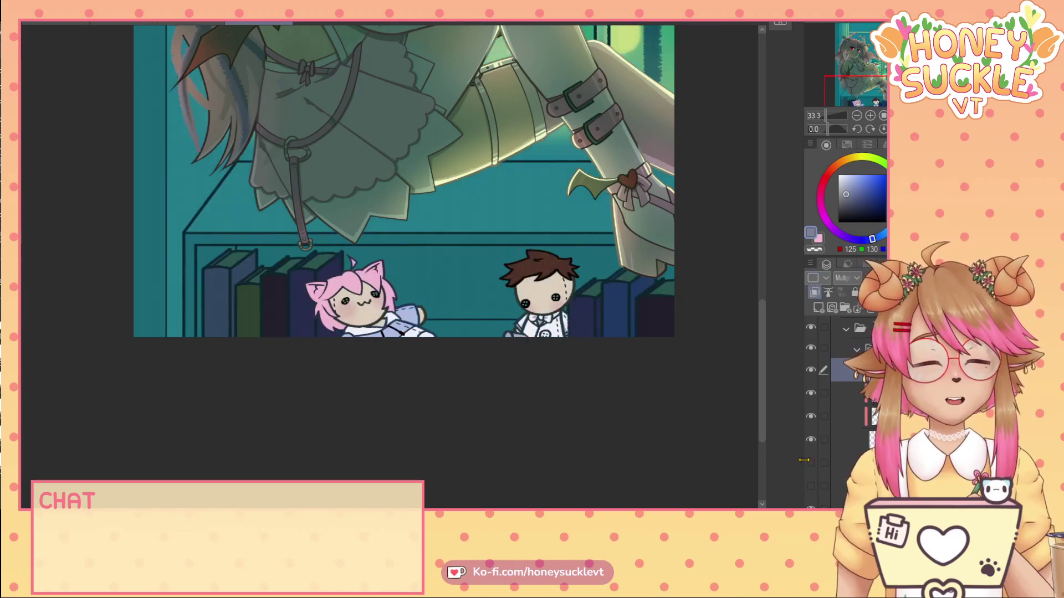
# - Review the full illustration, collapse the dolls' folder and compare the shelf with the dolls hidden and shown
pyautogui.scroll(-3, 395, 258)
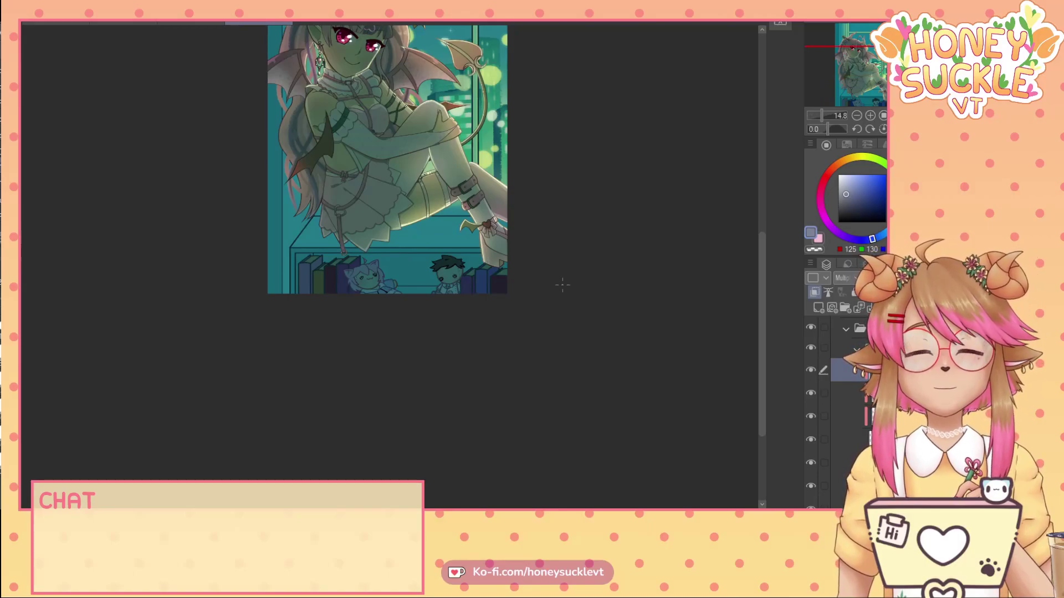
pyautogui.click(897, 116)
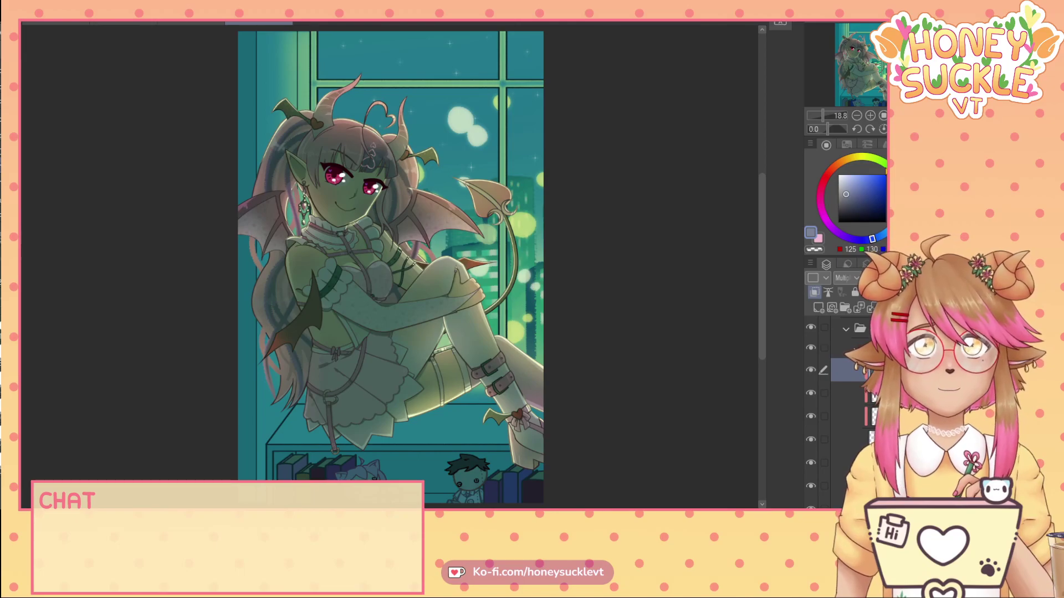
pyautogui.scroll(-2, 346, 297)
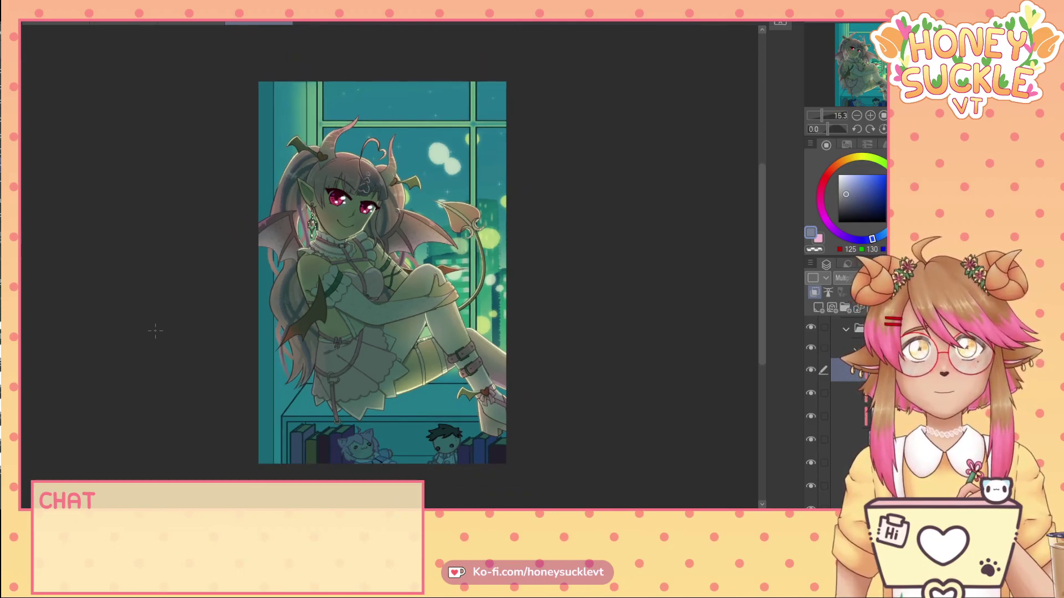
pyautogui.scroll(1, 155, 331)
pyautogui.moveTo(761, 257); pyautogui.dragTo(763, 263)
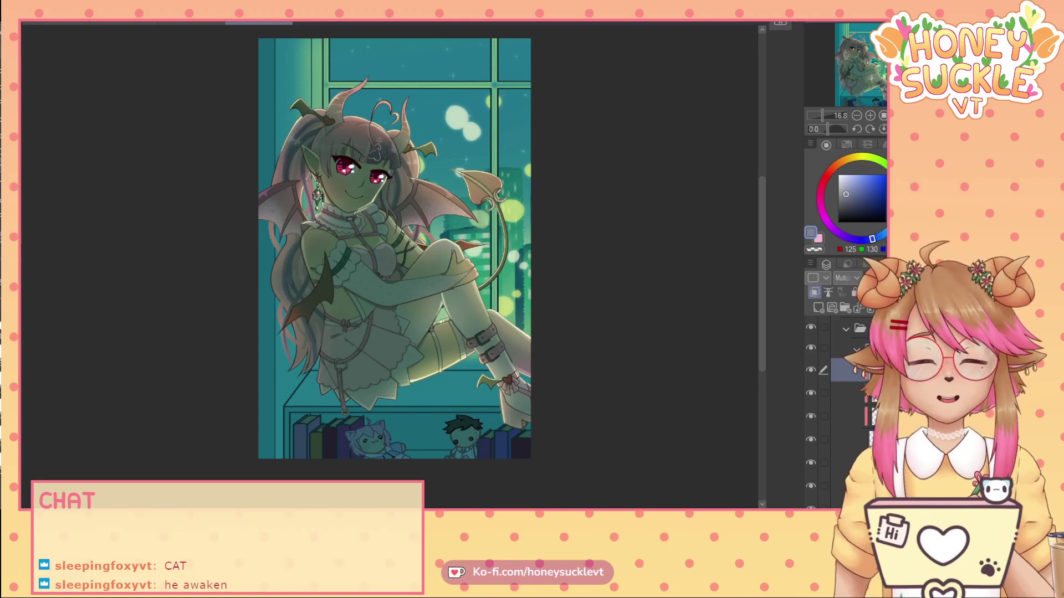
pyautogui.click(857, 349)
pyautogui.click(812, 352)
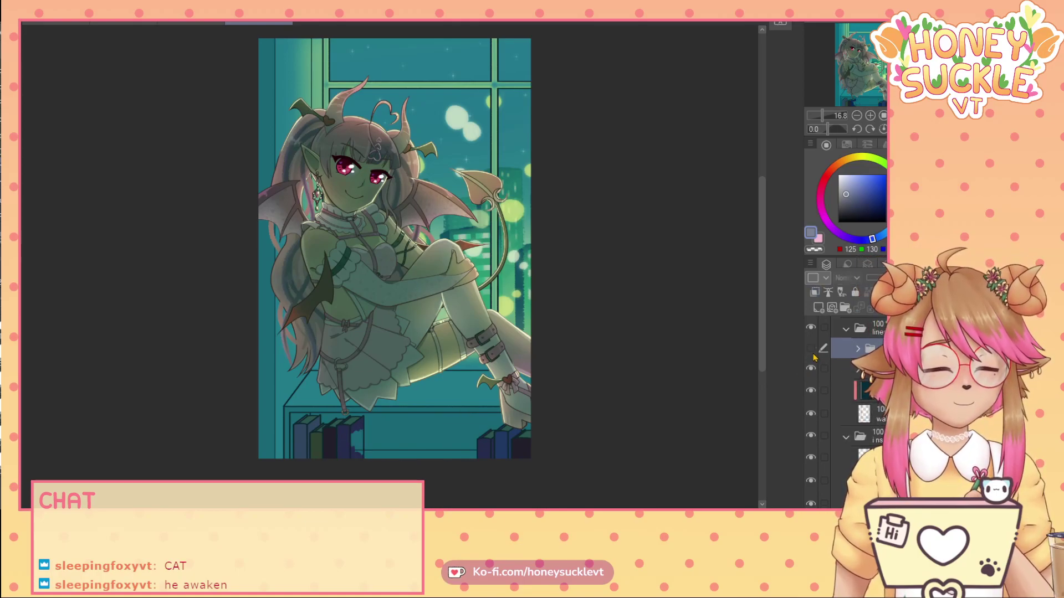
pyautogui.click(812, 352)
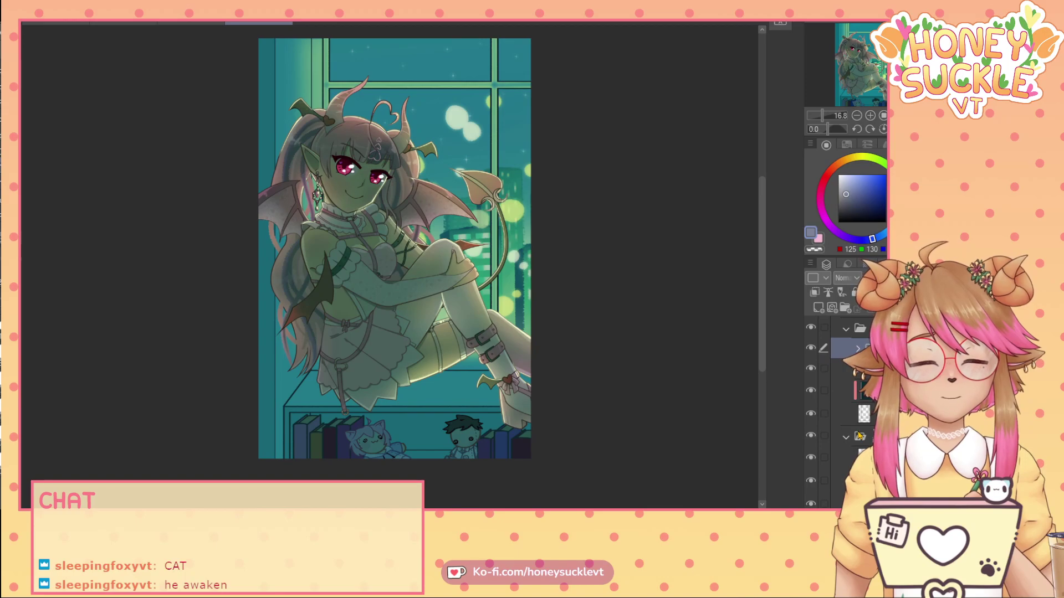
# - Toggle the layers below the dolls' folder one by one to identify the one suited to shading the shelf interior
pyautogui.click(812, 414)
pyautogui.click(812, 415)
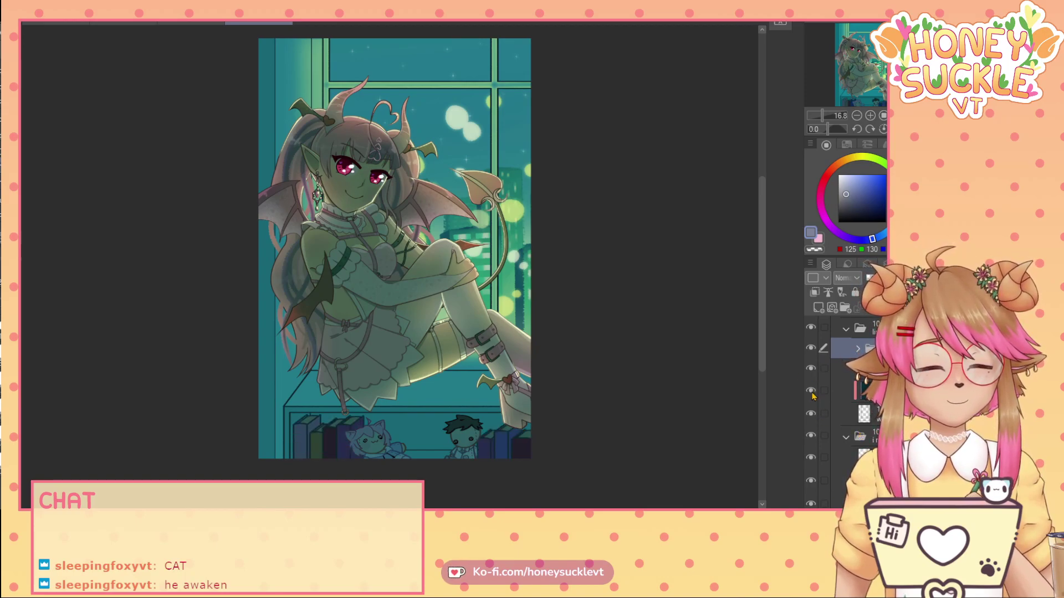
pyautogui.click(811, 392)
pyautogui.click(811, 393)
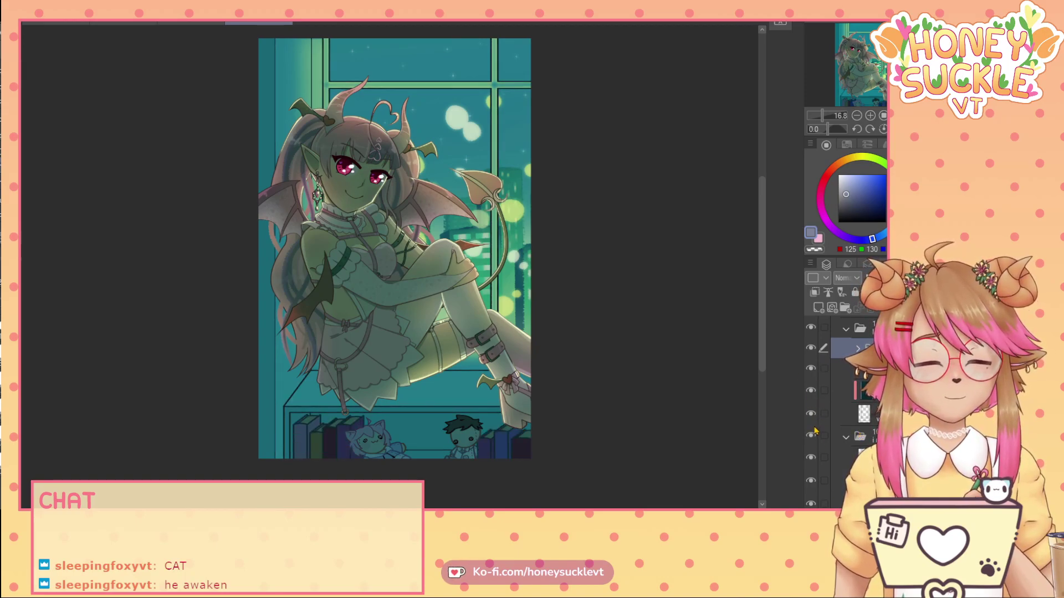
pyautogui.scroll(-2, 812, 464)
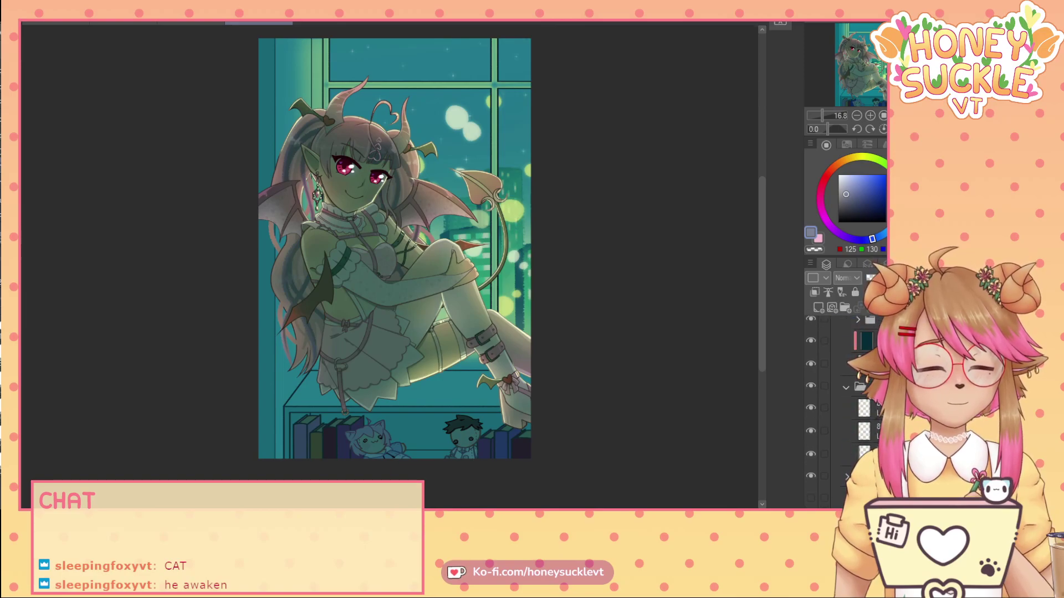
pyautogui.click(811, 455)
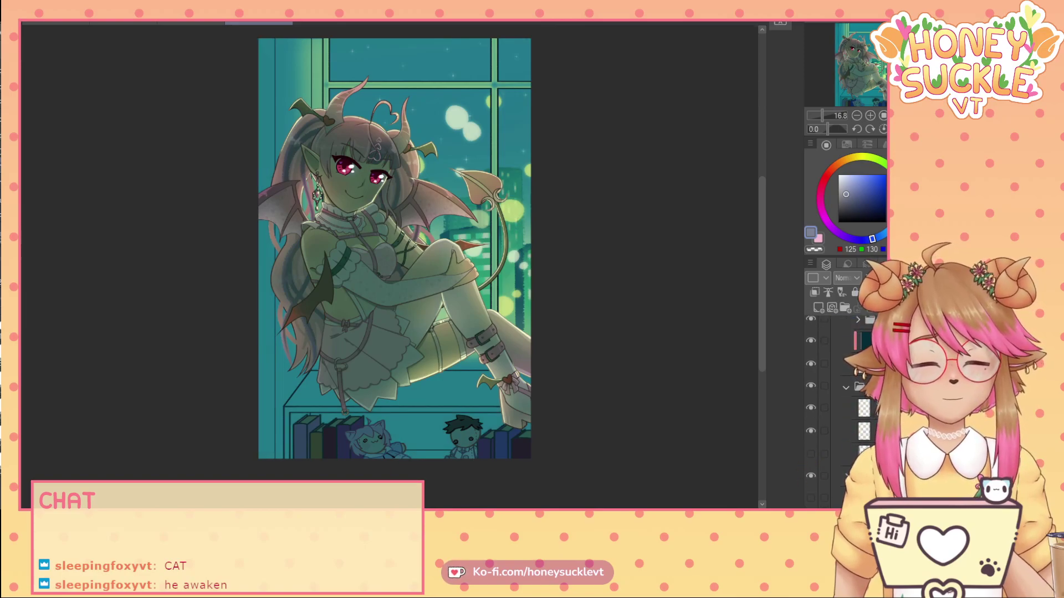
pyautogui.click(811, 454)
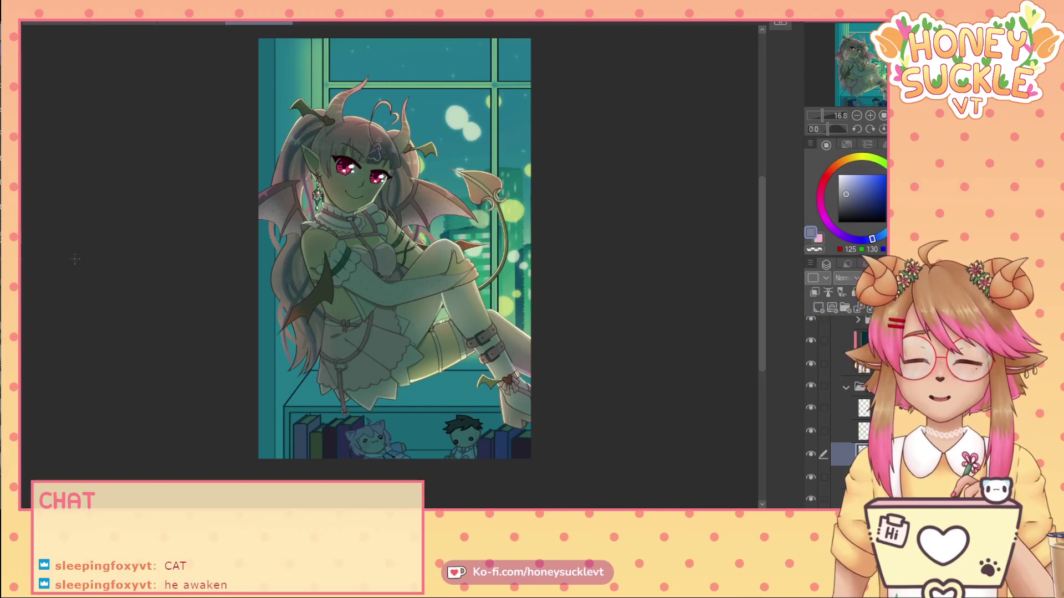
# - Marquee the shelf interior around the dolls on the background layer, fill it with a darker shade of the sampled teal and deselect
pyautogui.scroll(2, 451, 396)
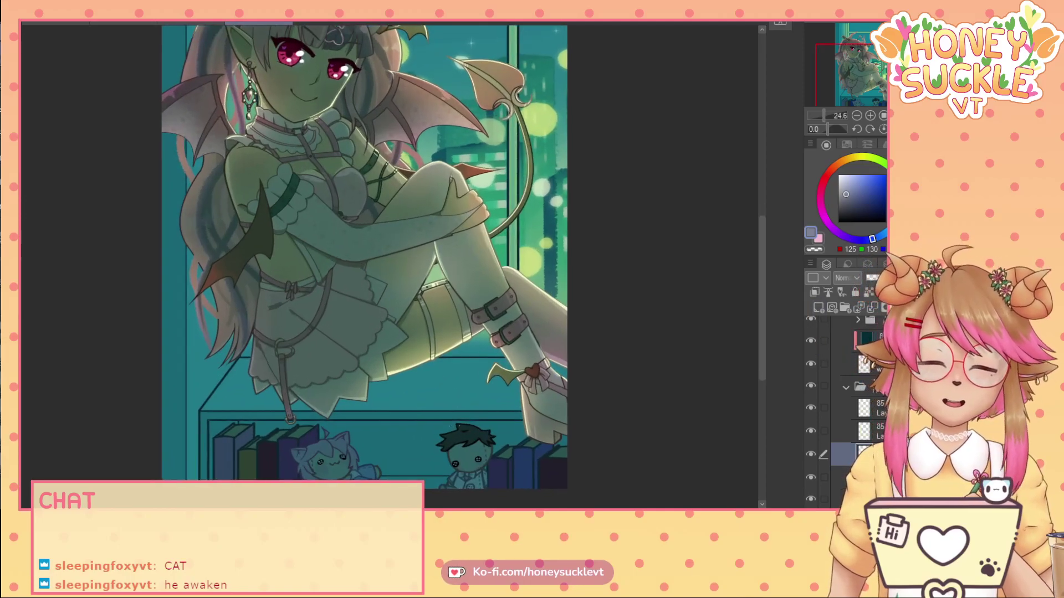
pyautogui.scroll(3, 268, 439)
pyautogui.moveTo(217, 410); pyautogui.dragTo(699, 500)
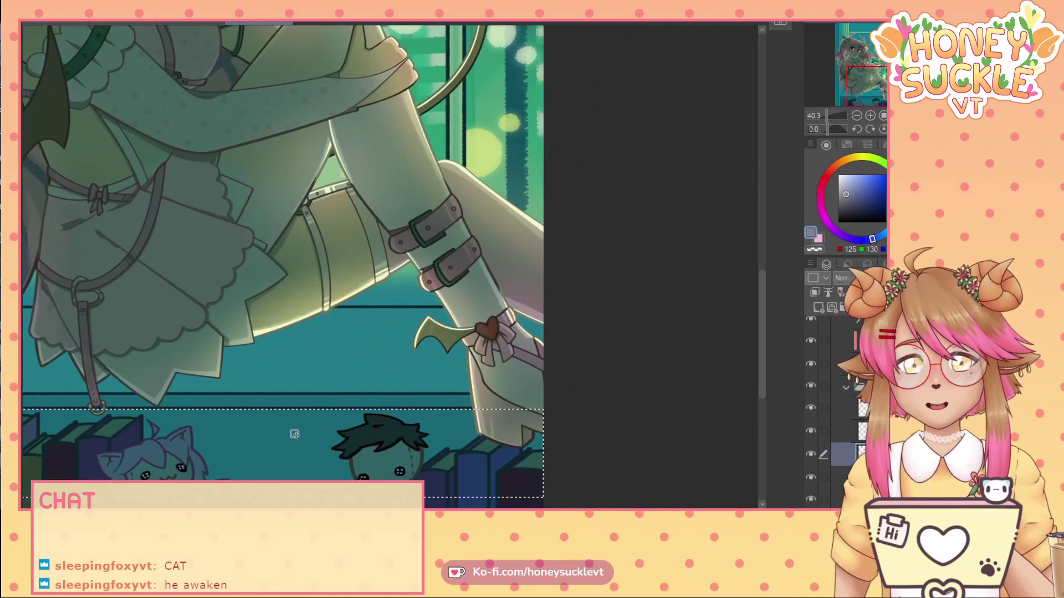
pyautogui.moveTo(763, 329); pyautogui.dragTo(762, 358)
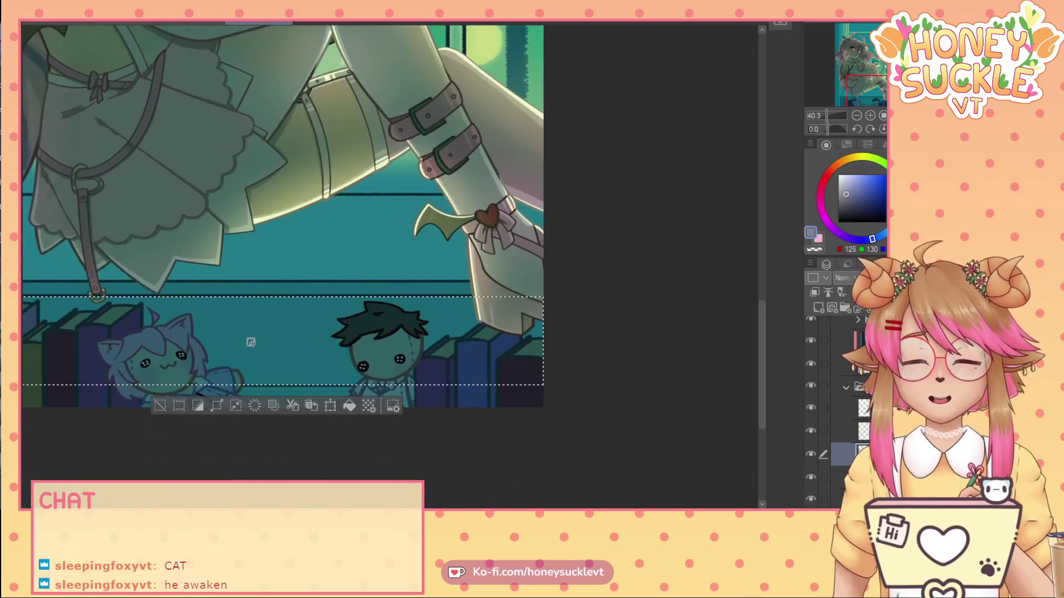
pyautogui.scroll(5, 261, 364)
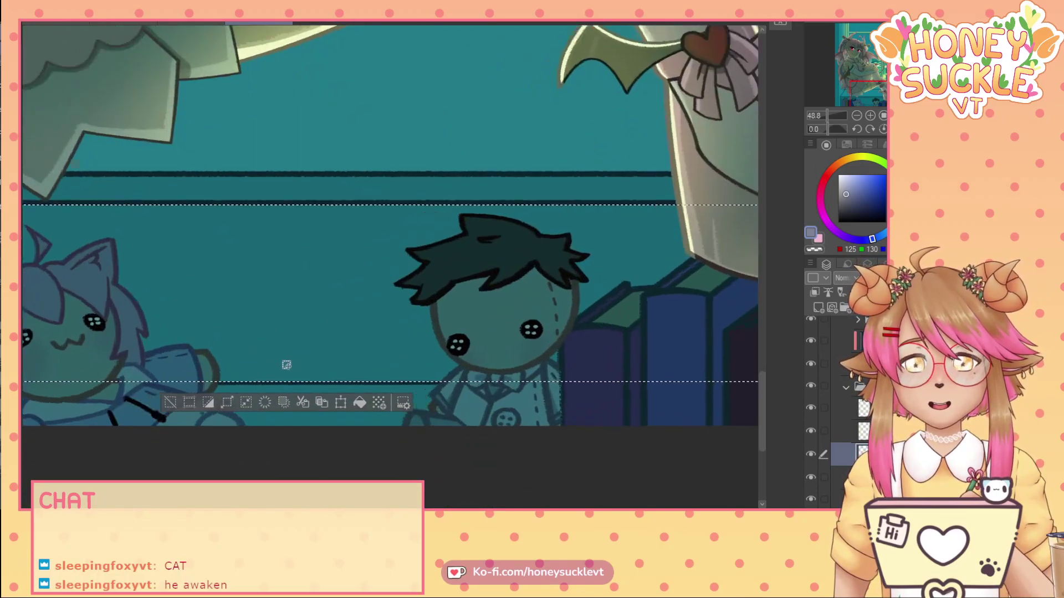
pyautogui.scroll(3, 285, 367)
pyautogui.keyDown('alt'); pyautogui.click(272, 321); pyautogui.keyUp('alt')
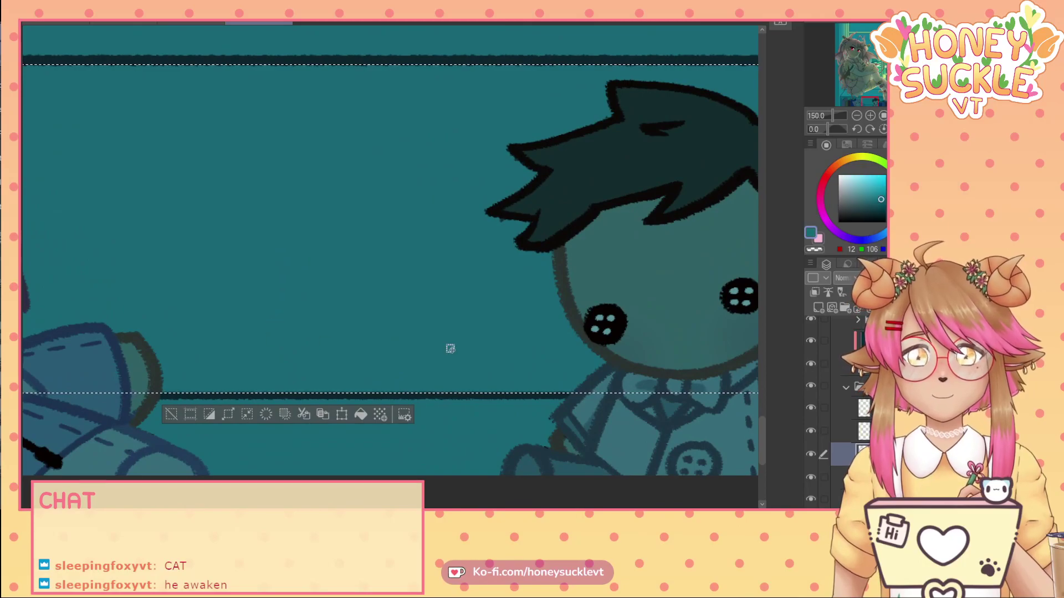
pyautogui.click(884, 205)
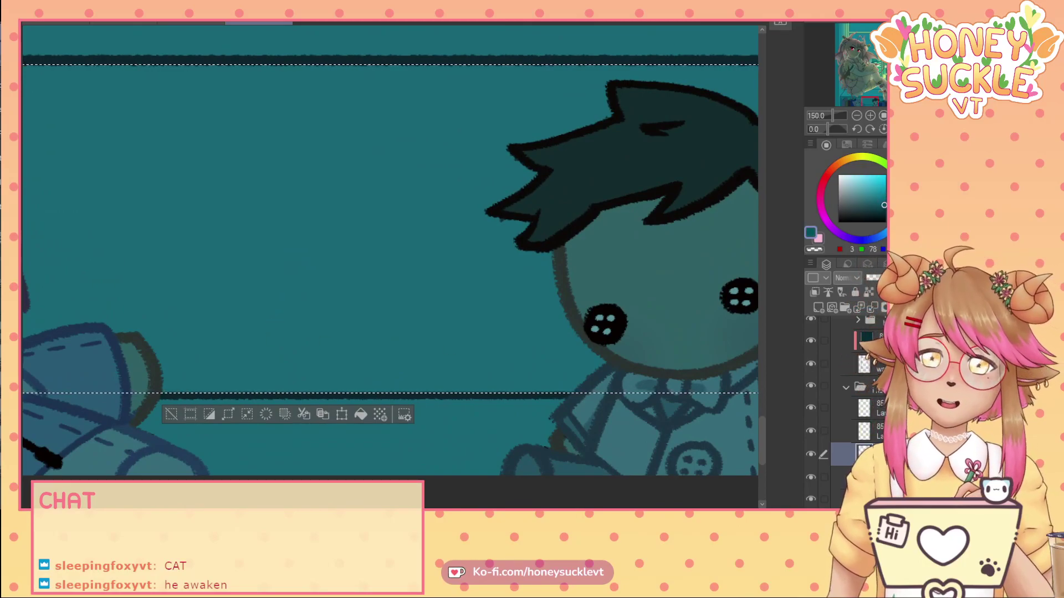
pyautogui.click(301, 161)
pyautogui.scroll(-3, 311, 161)
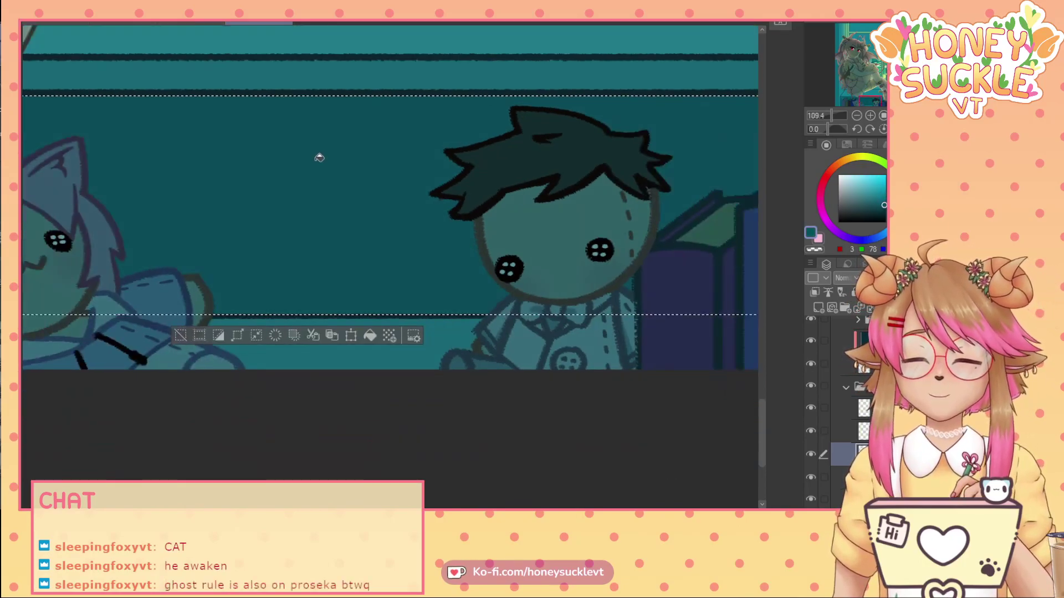
pyautogui.scroll(-1, 320, 159)
pyautogui.hotkey('ctrl', 'd')
# - Extend the dark teal fill over the remaining strip at the bottom of the shelf interior and clear the selection
pyautogui.scroll(-3, 377, 175)
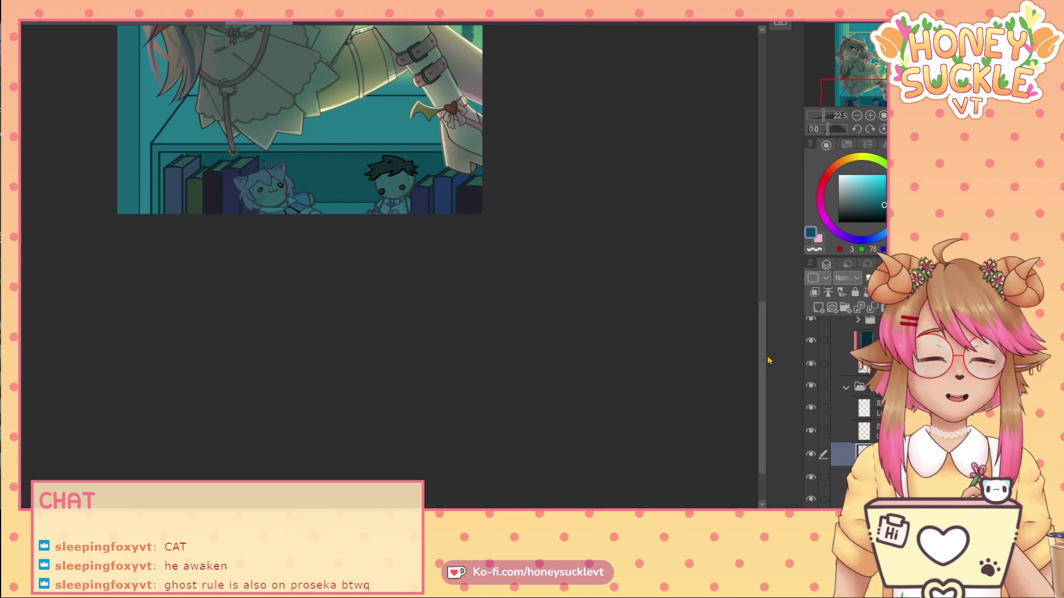
pyautogui.moveTo(763, 356); pyautogui.dragTo(769, 288)
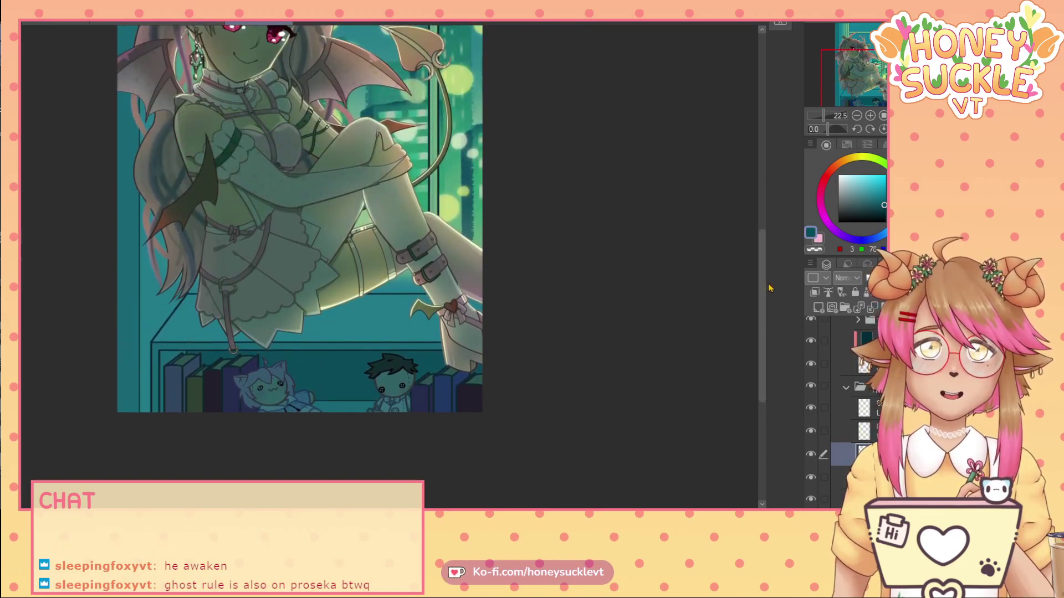
pyautogui.click(337, 405)
pyautogui.hotkey('ctrl', 'z')
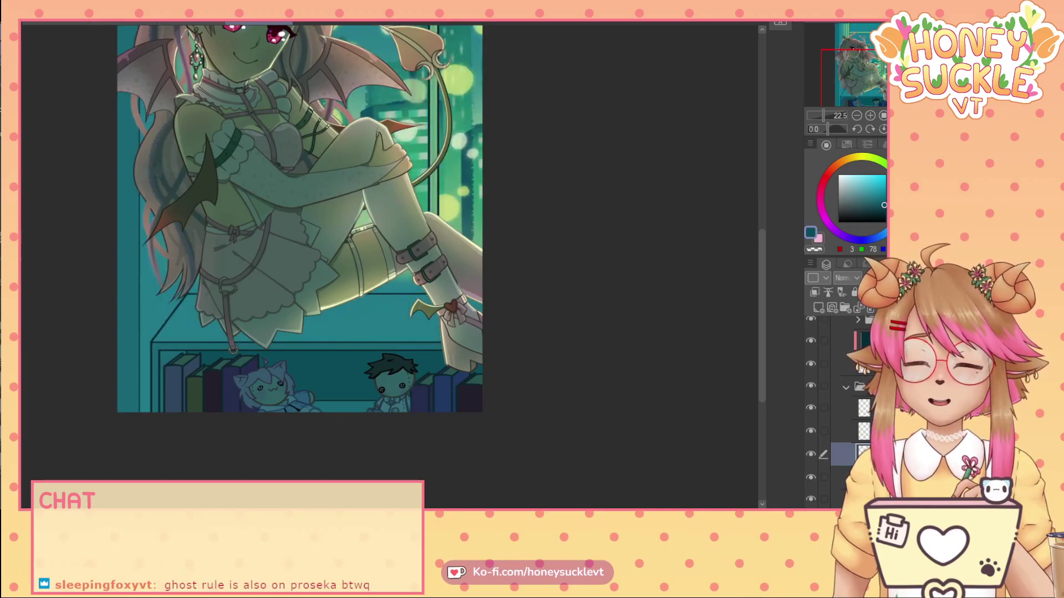
pyautogui.moveTo(200, 370); pyautogui.dragTo(591, 498)
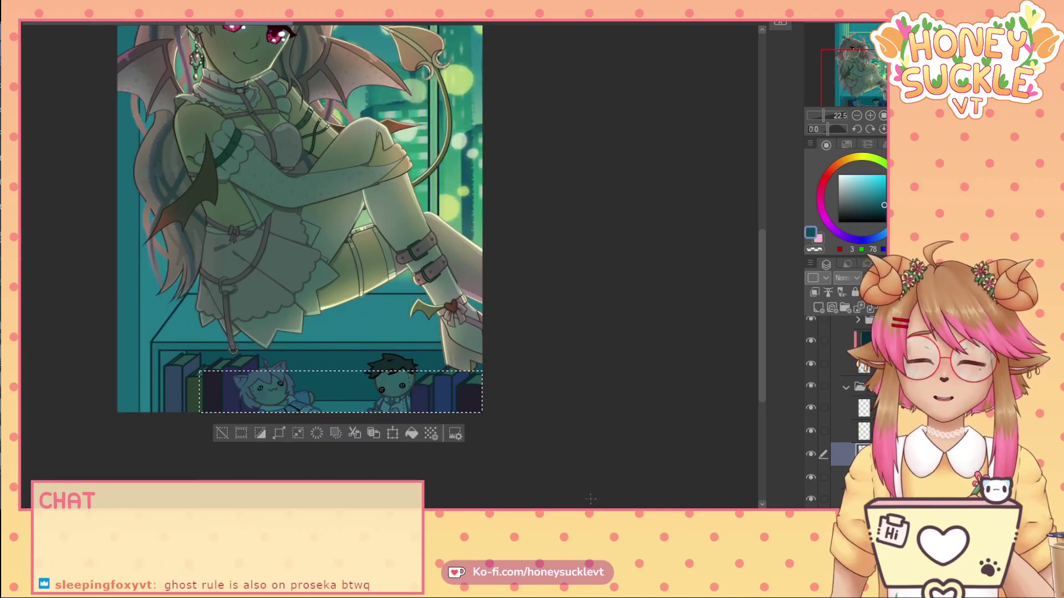
pyautogui.click(231, 435)
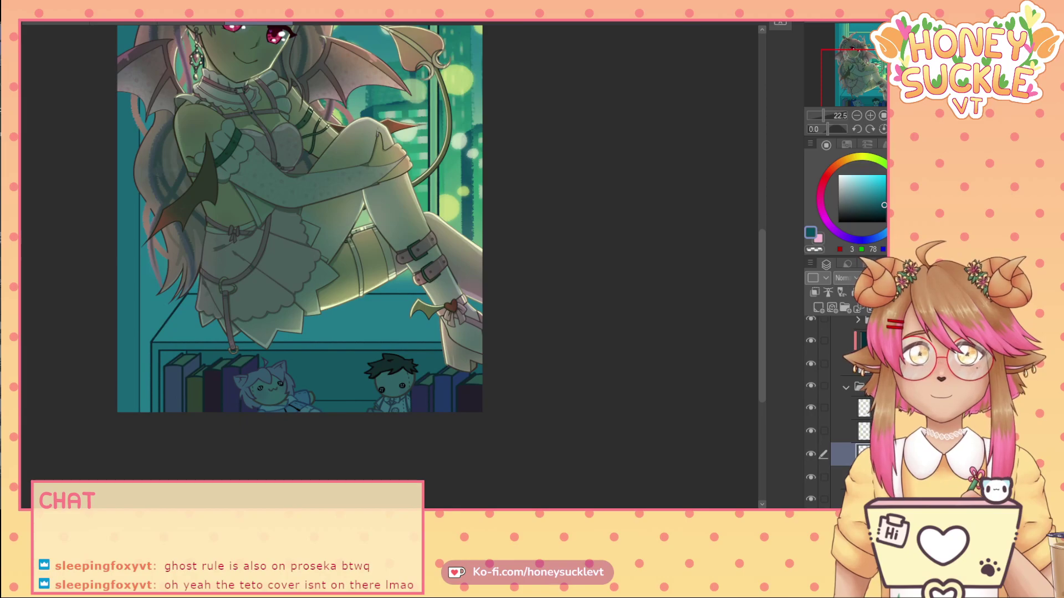
# - Toggle the two layers above the active shelf layer off and on to identify what each one holds
pyautogui.scroll(3, 769, 283)
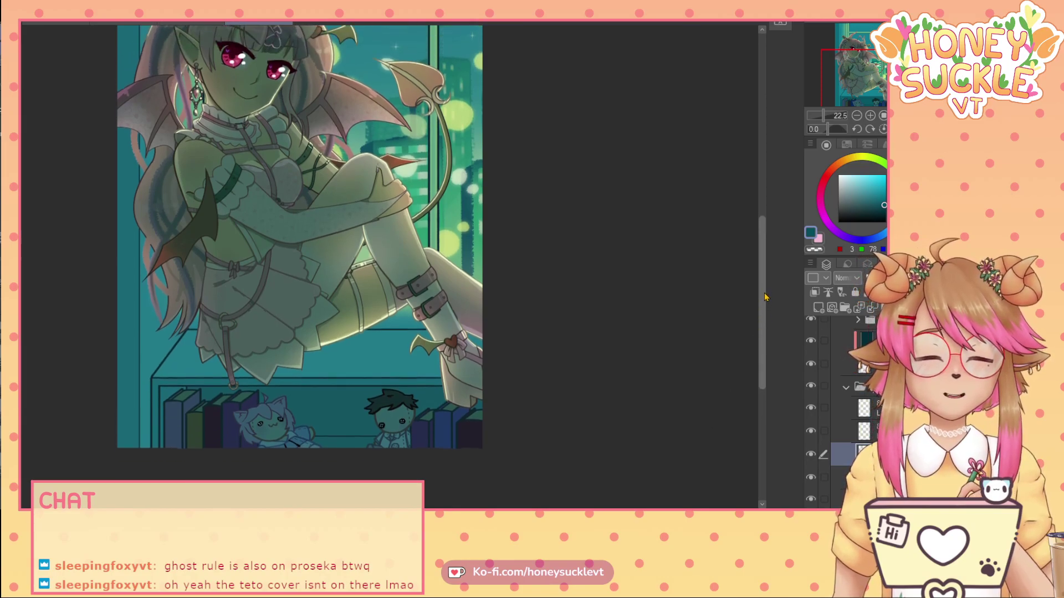
pyautogui.scroll(-1, 769, 283)
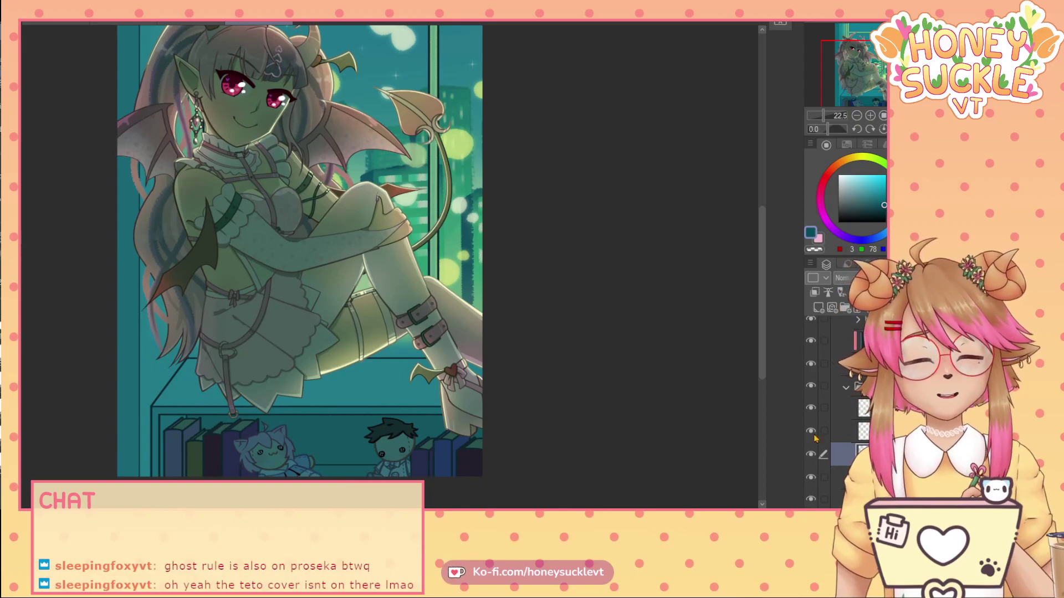
pyautogui.click(813, 408)
pyautogui.click(812, 409)
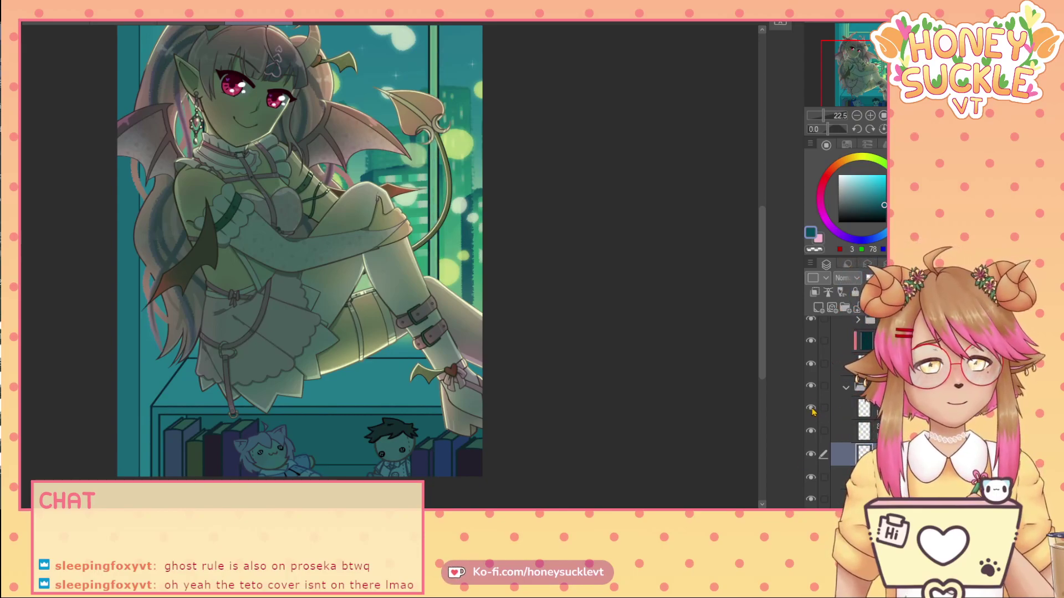
pyautogui.click(812, 432)
pyautogui.click(812, 432)
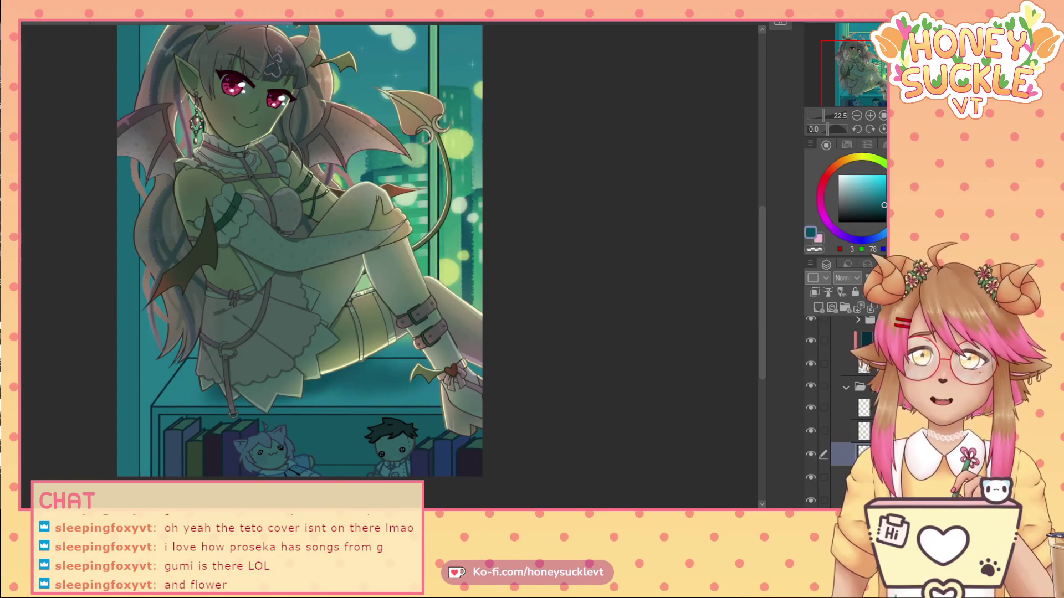
pyautogui.click(226, 48)
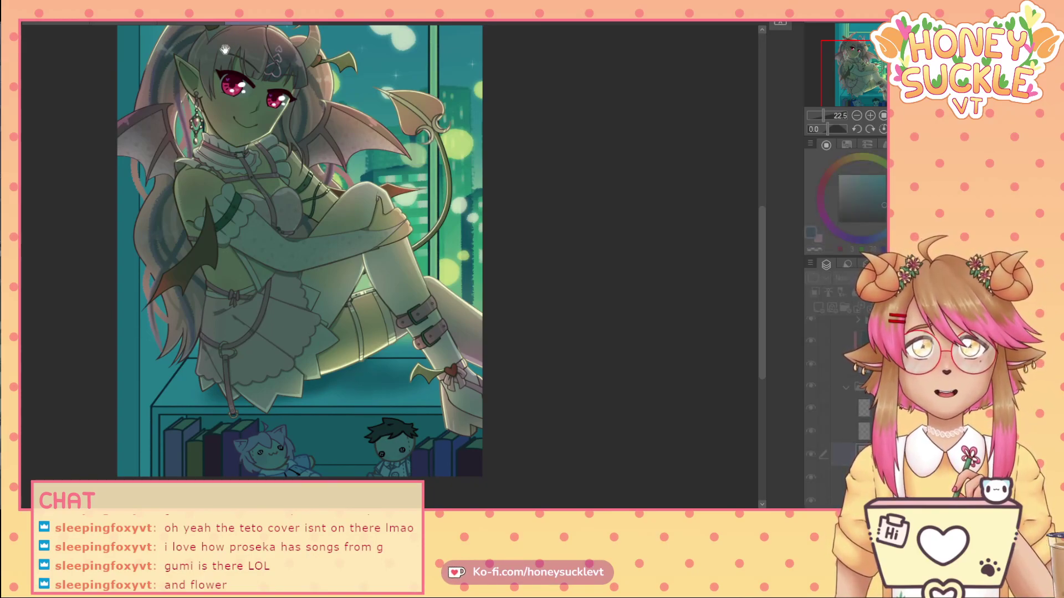
pyautogui.press('space')
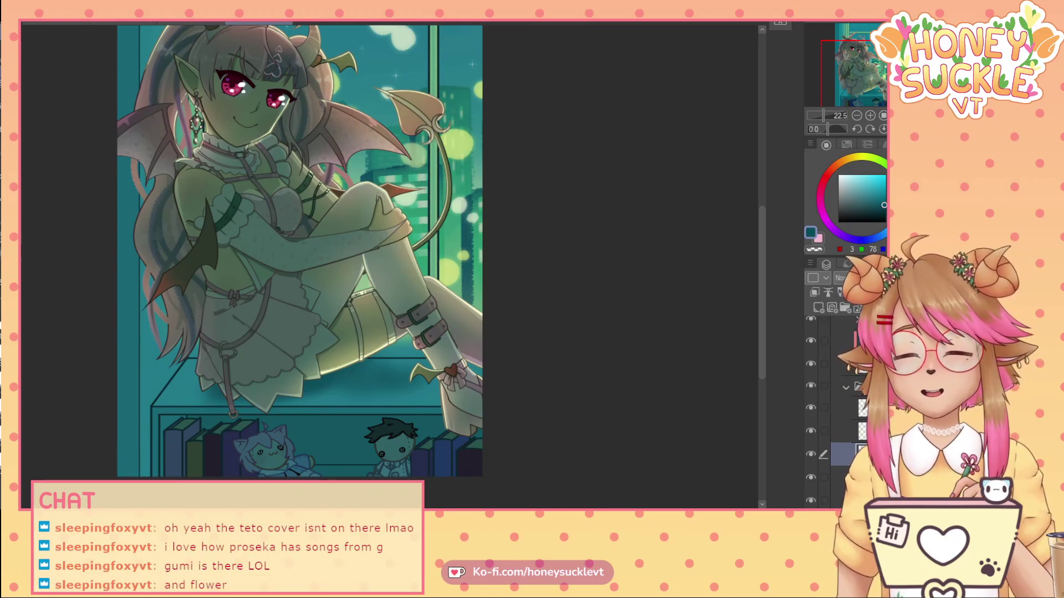
pyautogui.moveTo(131, 231); pyautogui.dragTo(540, 360)
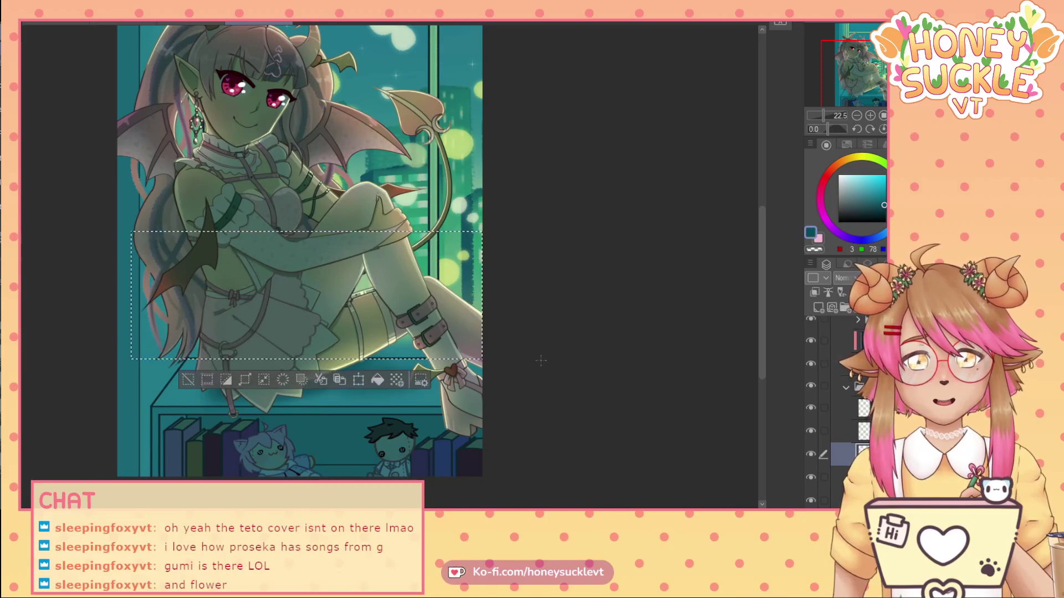
pyautogui.hotkey('ctrl', 'd')
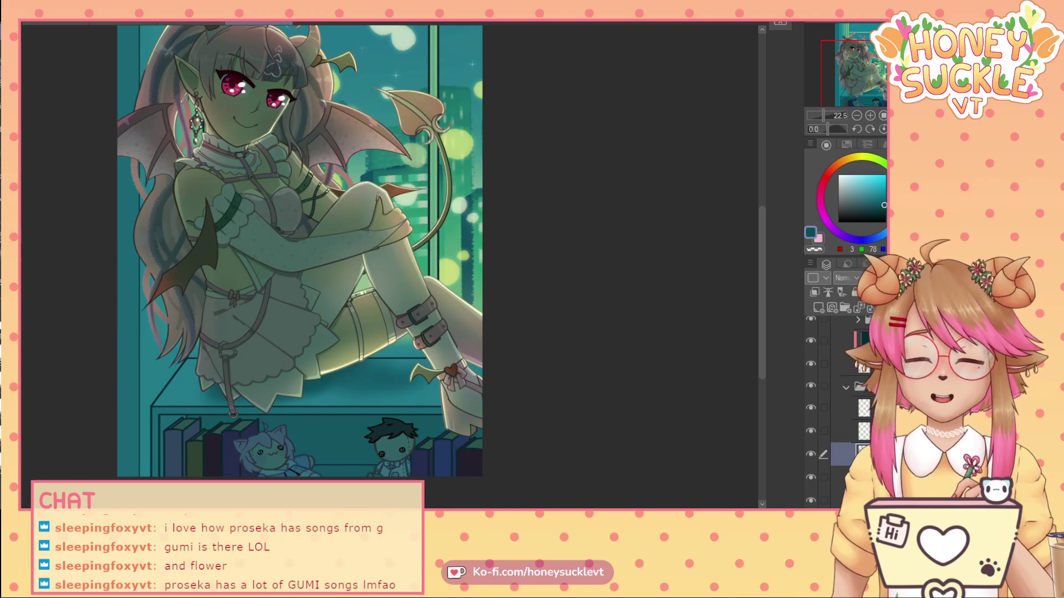
pyautogui.scroll(5, 305, 388)
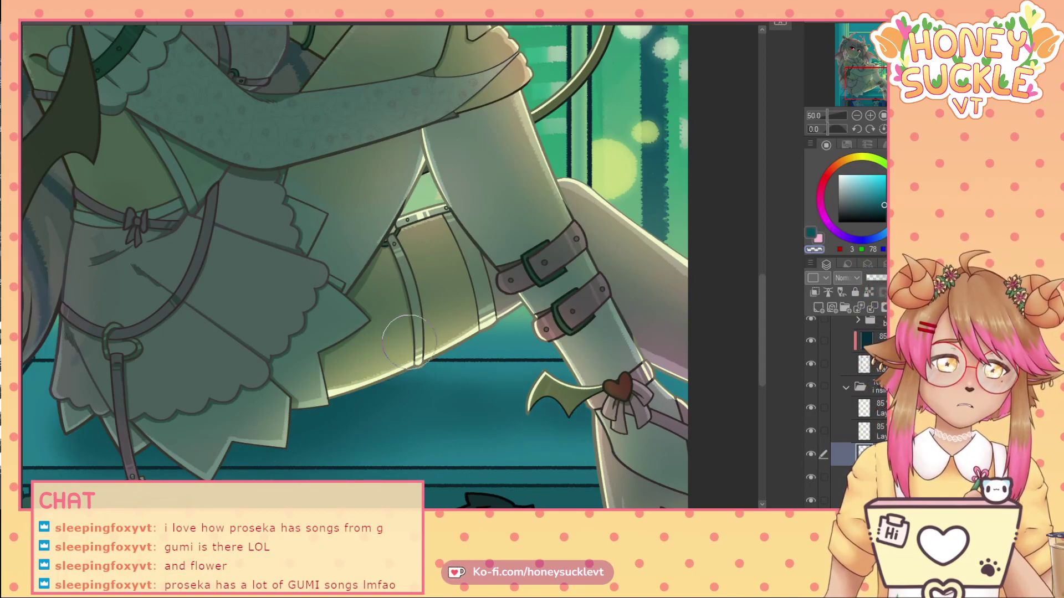
pyautogui.scroll(-5, 385, 341)
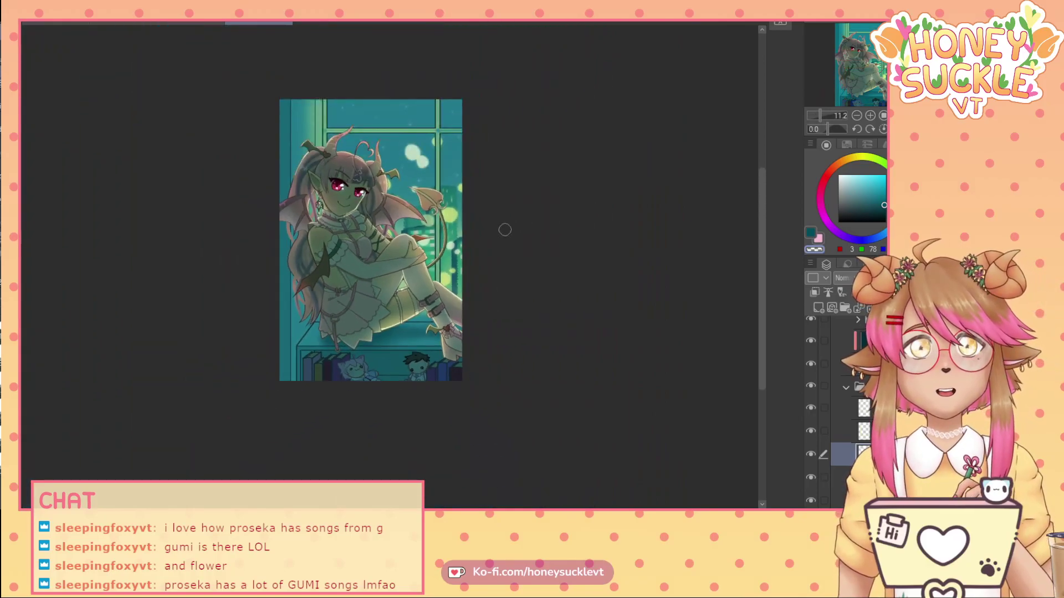
pyautogui.scroll(3, 332, 351)
pyautogui.scroll(2, 432, 333)
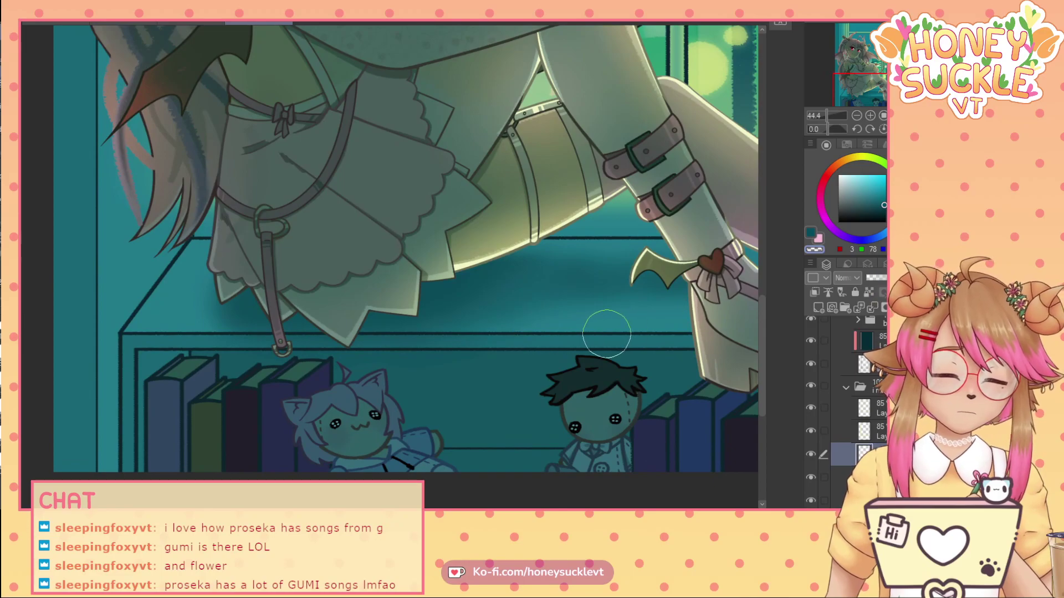
pyautogui.press('b')
pyautogui.moveTo(431, 406); pyautogui.dragTo(735, 335)
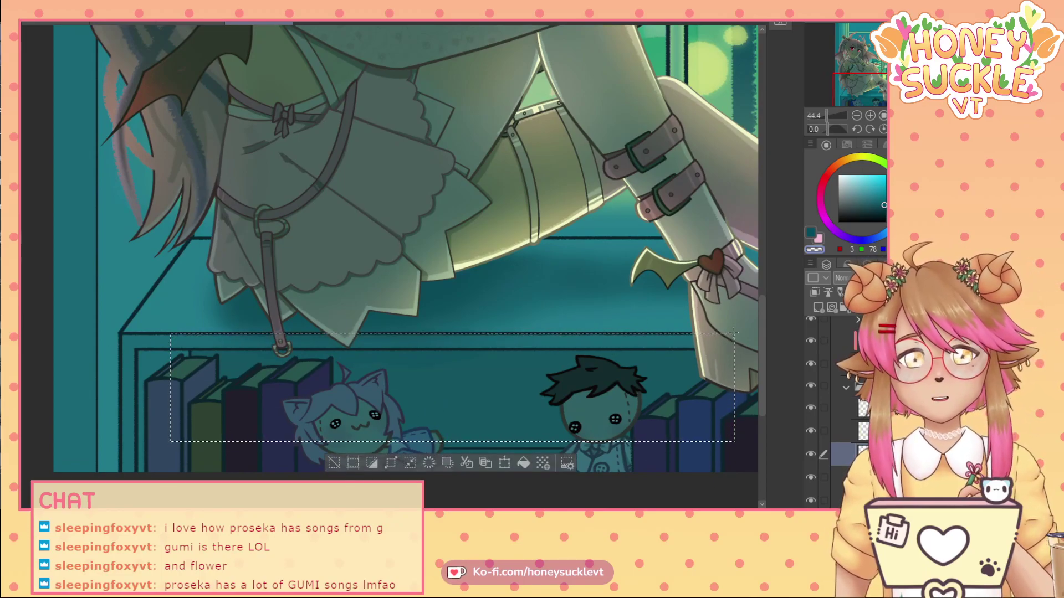
pyautogui.hotkey('ctrl', 'd')
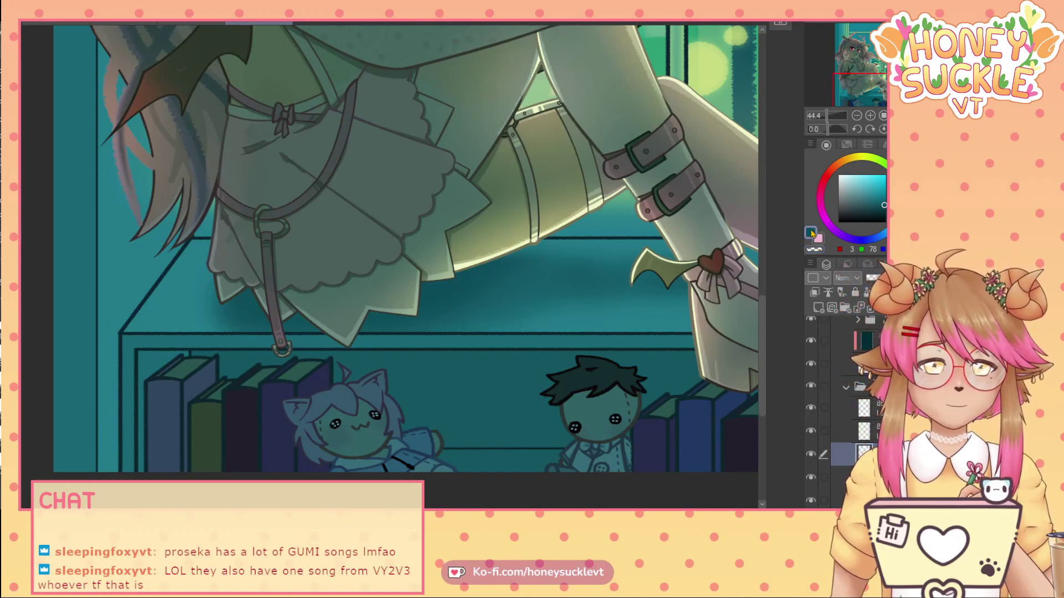
# - Select the shelf's front frame, leaving out its interior, fill it with the dark teal and deselect
pyautogui.moveTo(119, 332); pyautogui.dragTo(756, 482)
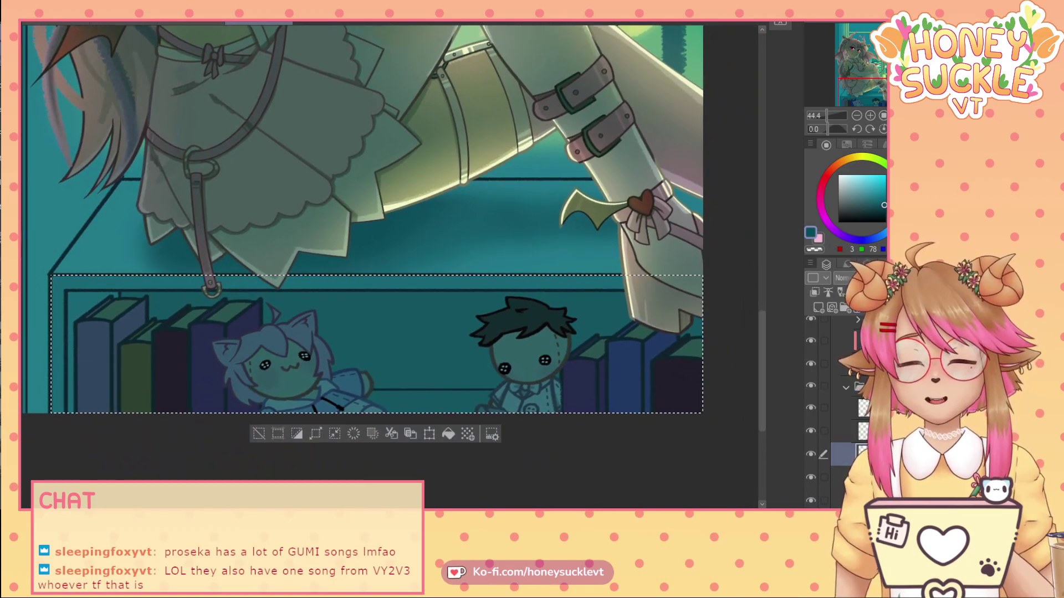
pyautogui.moveTo(66, 291); pyautogui.dragTo(762, 498)
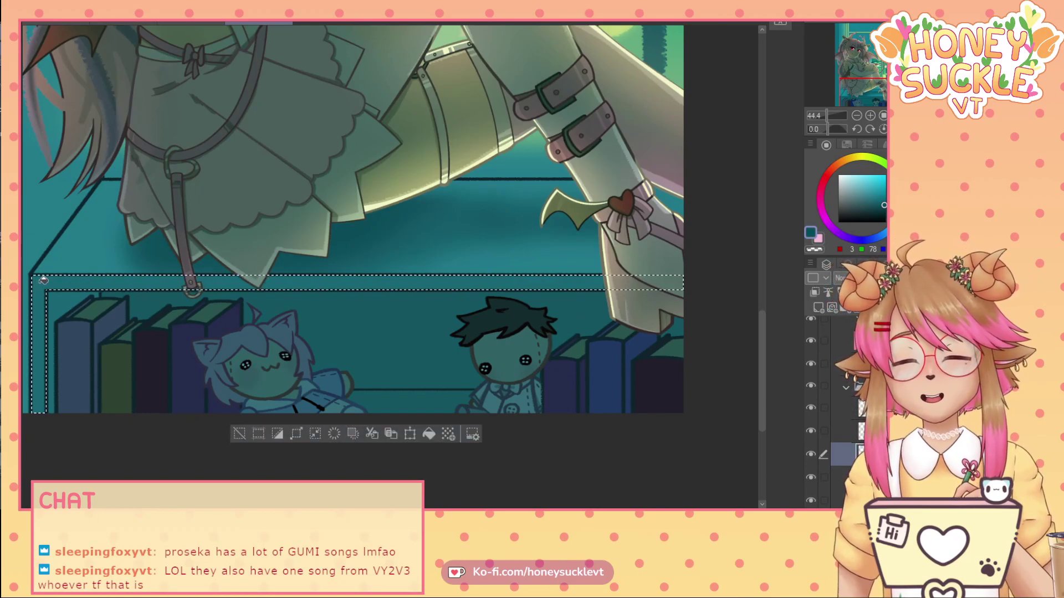
pyautogui.click(239, 434)
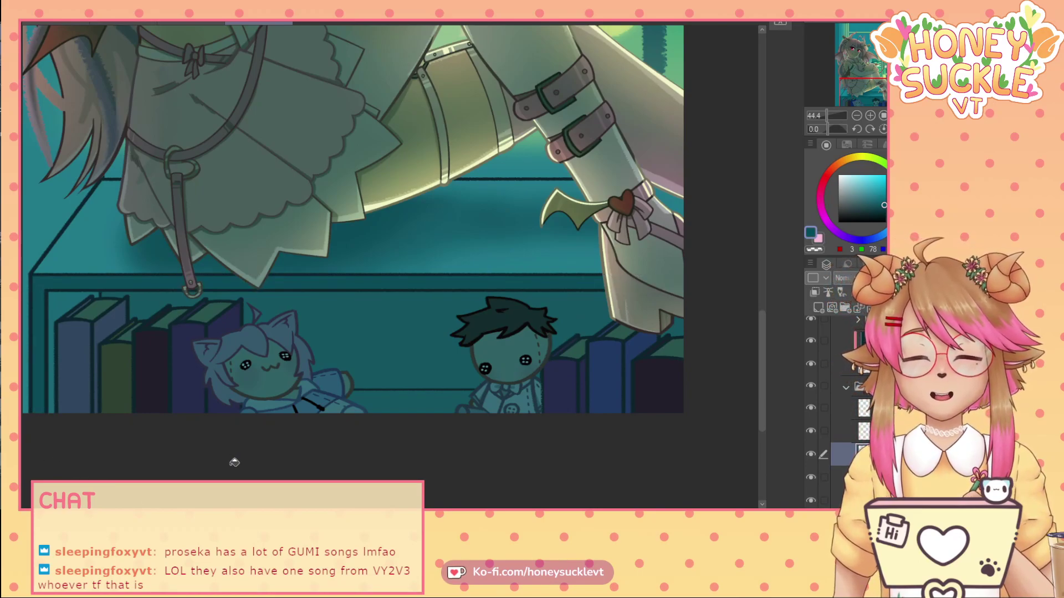
# - Review the full illustration to judge how the shaded shelf fits with the figure and window
pyautogui.scroll(-4, 238, 296)
pyautogui.scroll(-5, 248, 293)
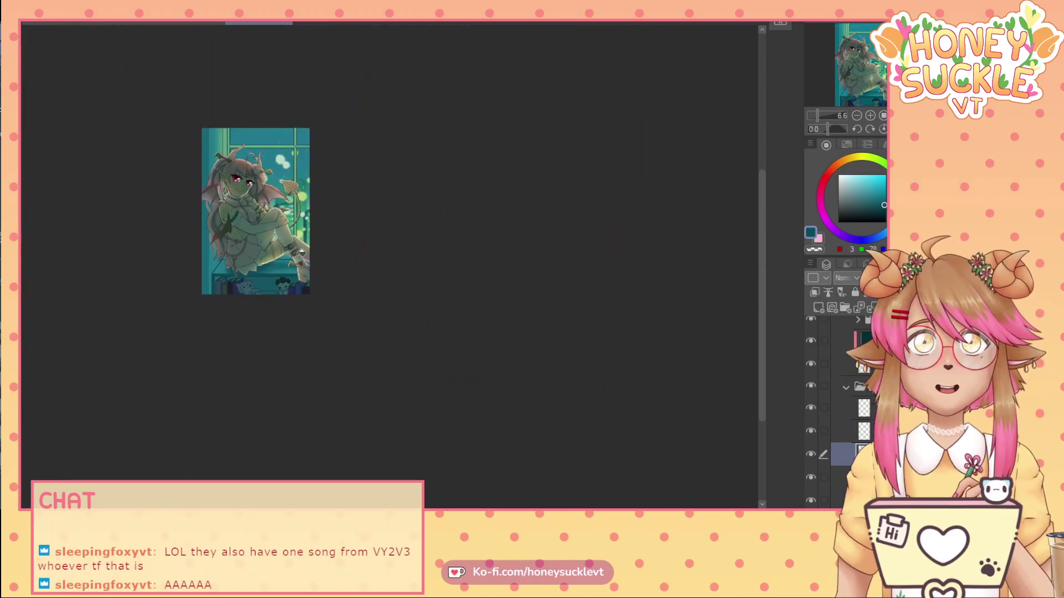
pyautogui.scroll(4, 222, 199)
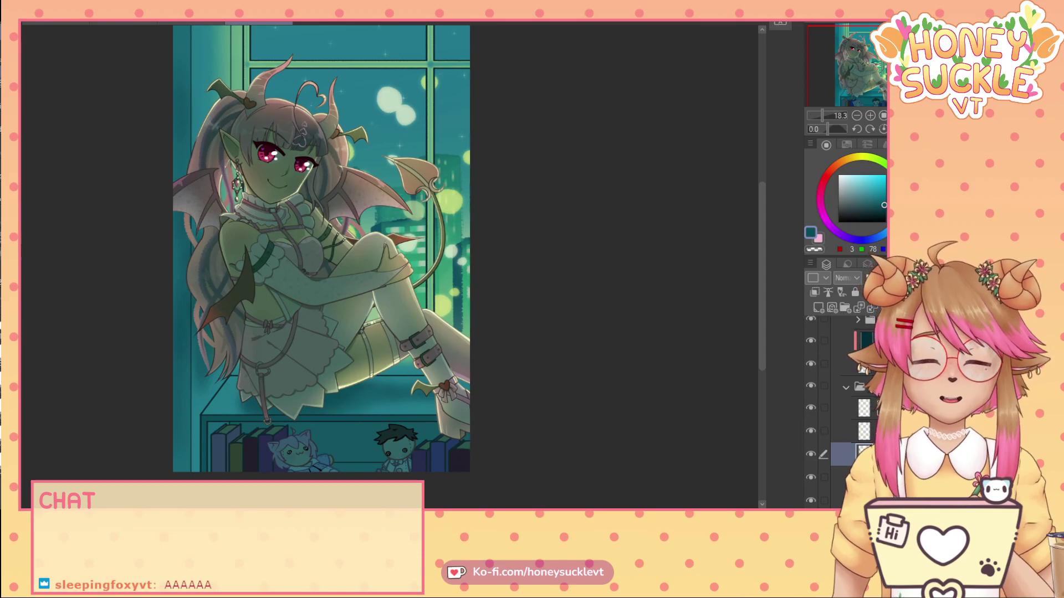
pyautogui.moveTo(526, 513); pyautogui.dragTo(544, 512)
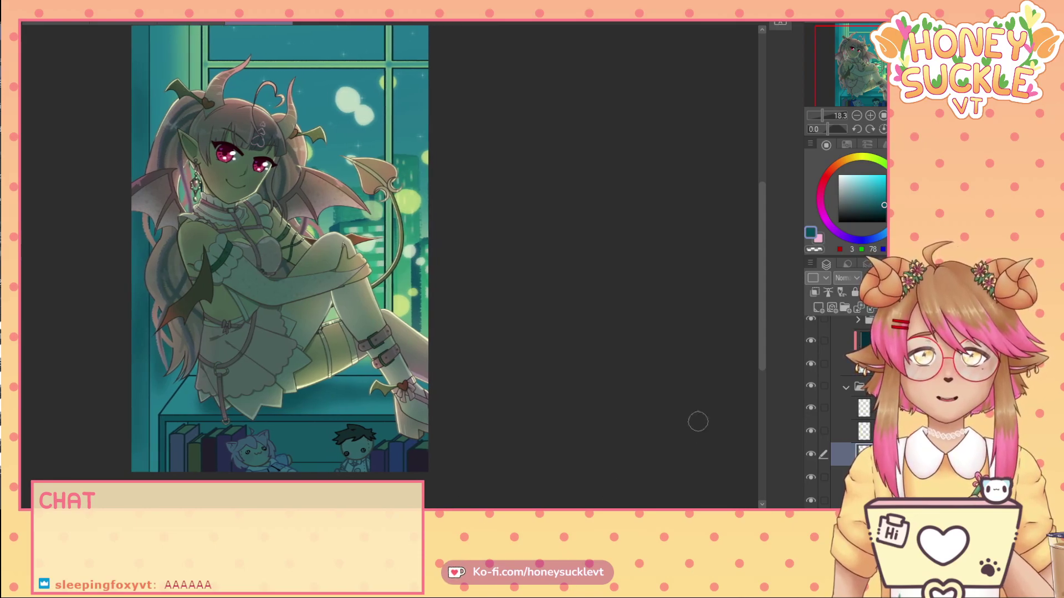
pyautogui.moveTo(763, 334); pyautogui.dragTo(765, 318)
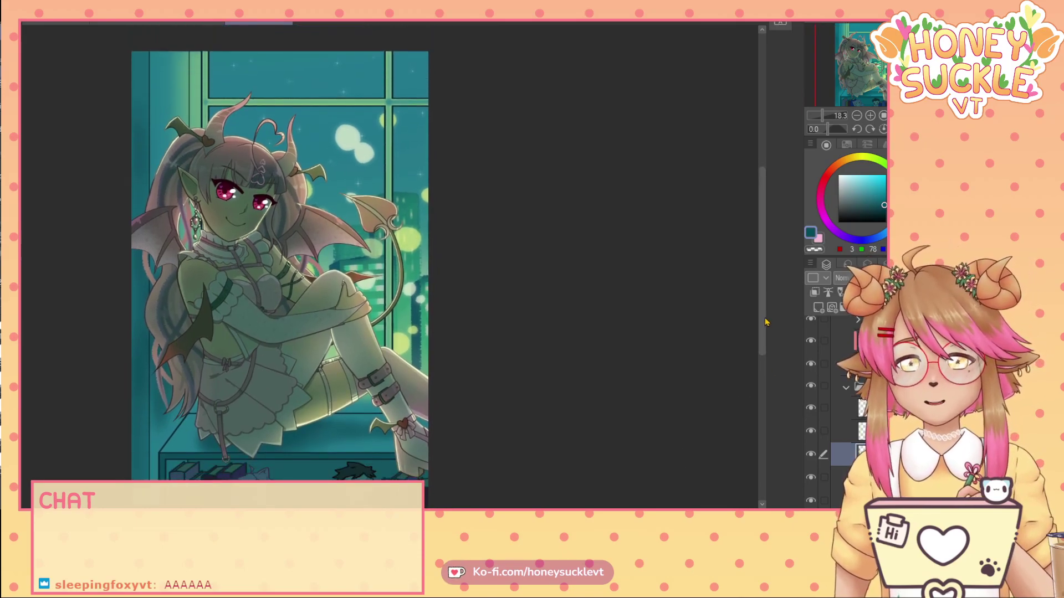
# - Sample a lighter teal near the window, collapse the inner folder and add a clipped layer above the clipped line art tint
pyautogui.scroll(4, 178, 93)
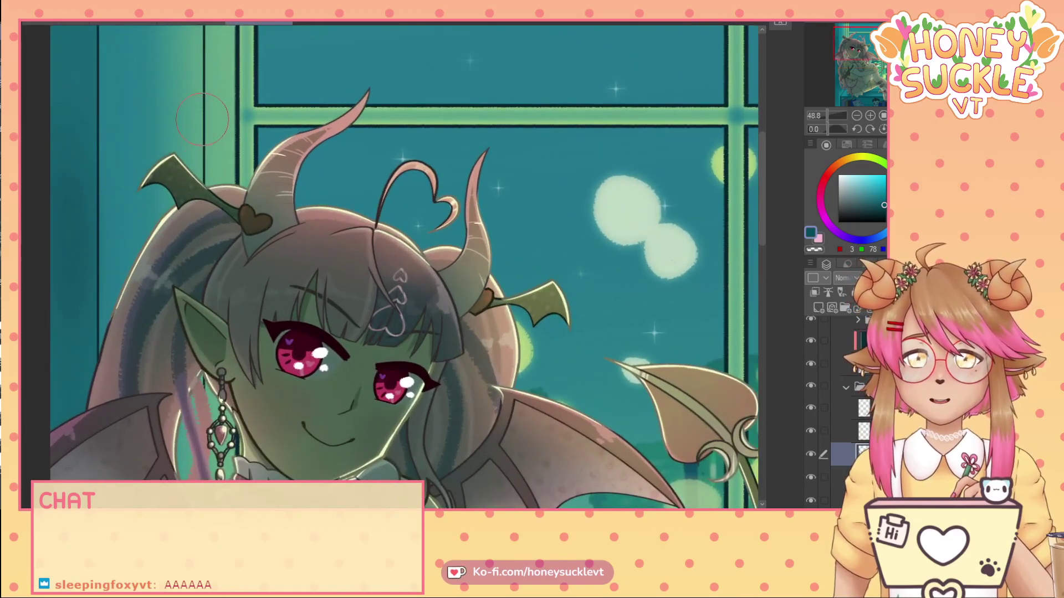
pyautogui.scroll(-3, 335, 192)
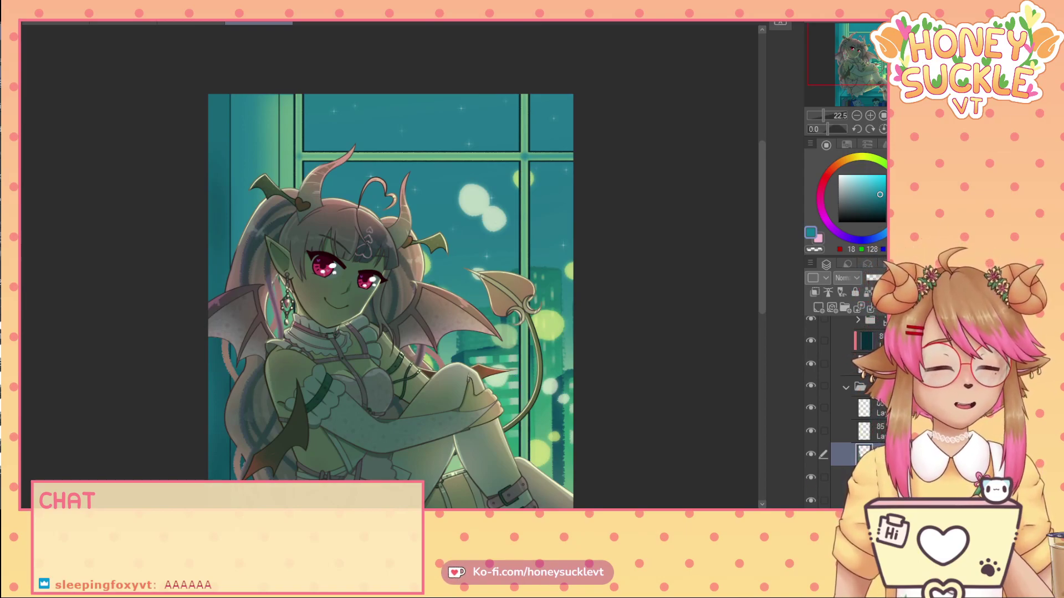
pyautogui.scroll(-1, 820, 412)
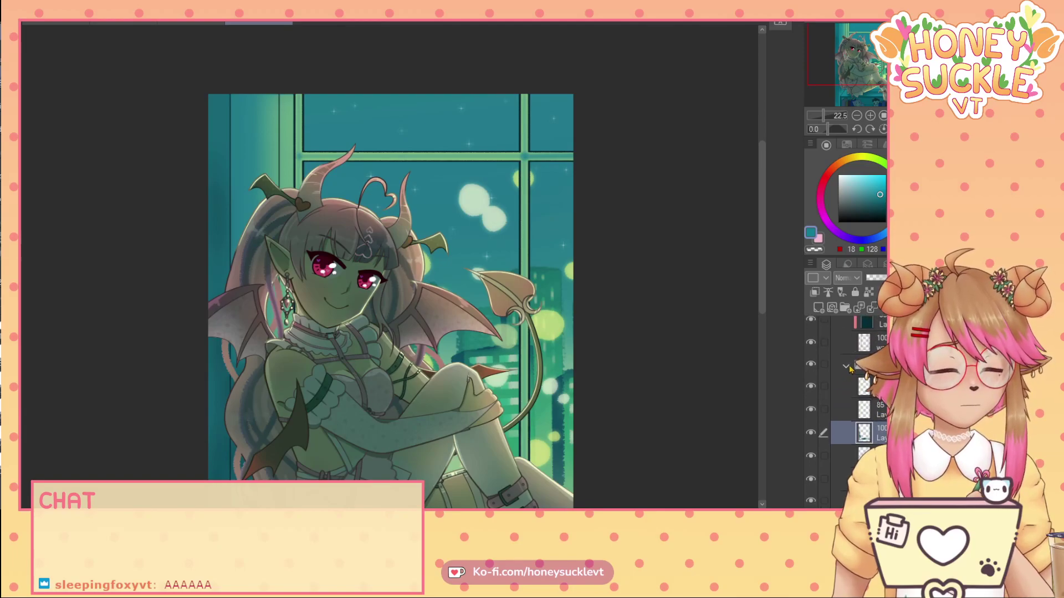
pyautogui.click(846, 367)
pyautogui.scroll(1, 848, 368)
pyautogui.click(844, 368)
pyautogui.click(843, 344)
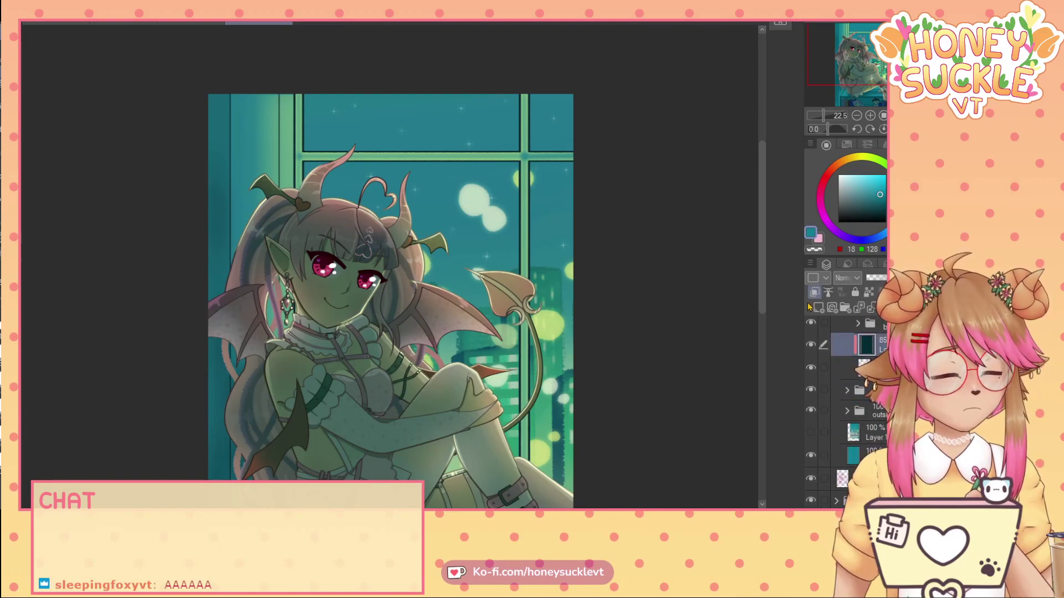
pyautogui.click(818, 308)
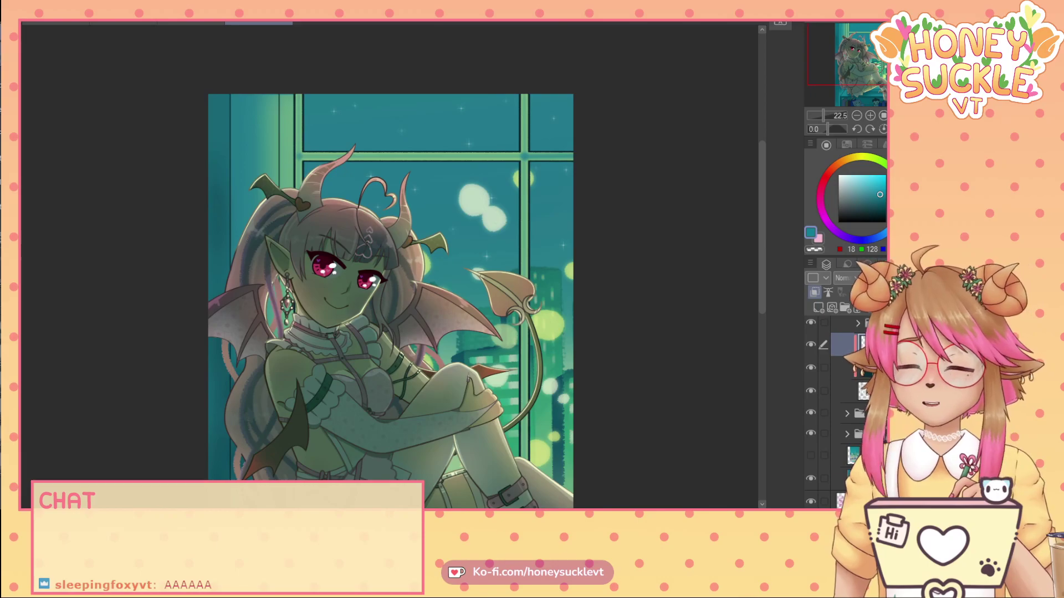
# - Marquee the window area on the new clipped layer, fill it with the sampled teal, deselect and lower the layer's opacity
pyautogui.moveTo(289, 89); pyautogui.dragTo(638, 502)
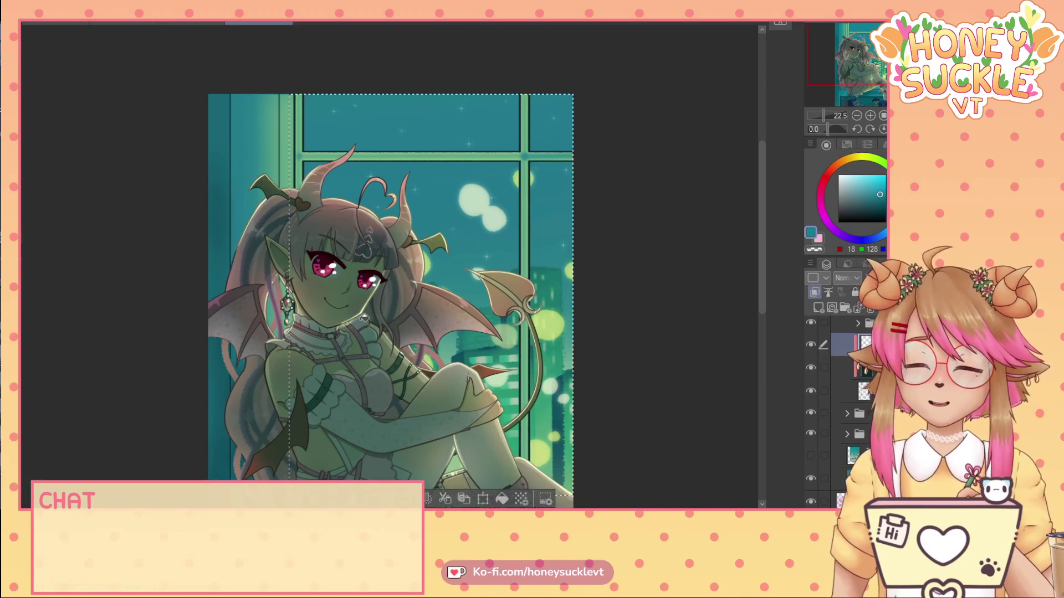
pyautogui.hotkey('alt', 'Delete')
pyautogui.hotkey('ctrl', 'd')
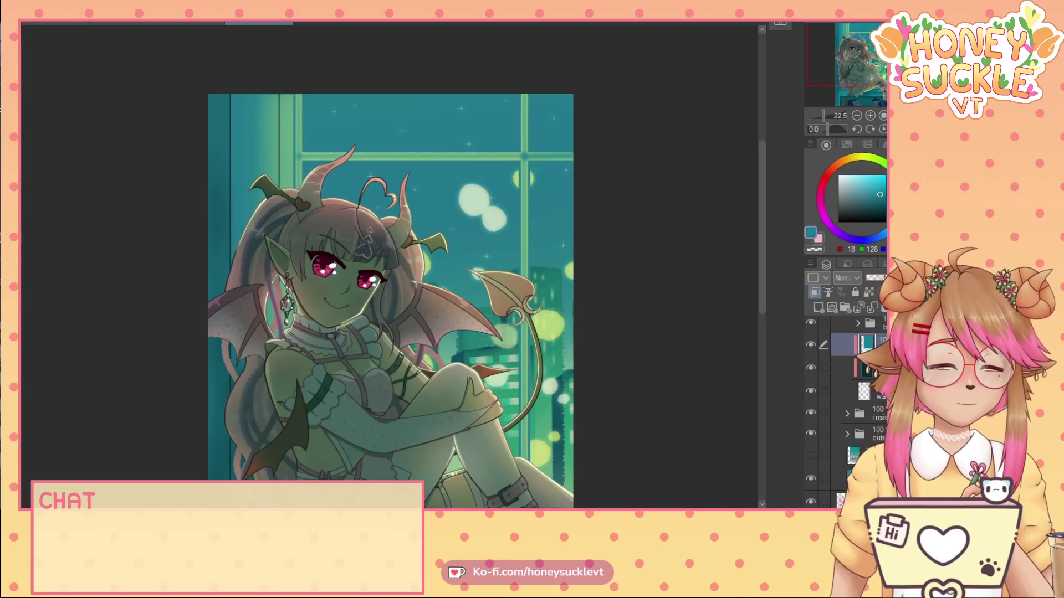
pyautogui.moveTo(905, 278); pyautogui.dragTo(891, 278)
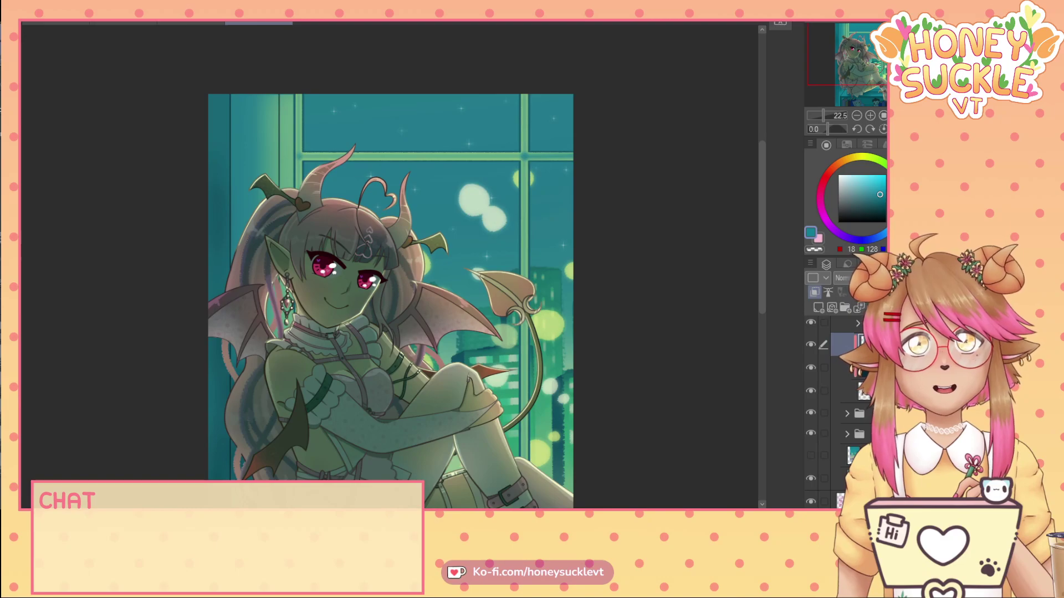
# - Review the whole illustration from the window frame down to the bookshelf with the recoloured window lines
pyautogui.scroll(-3, 791, 331)
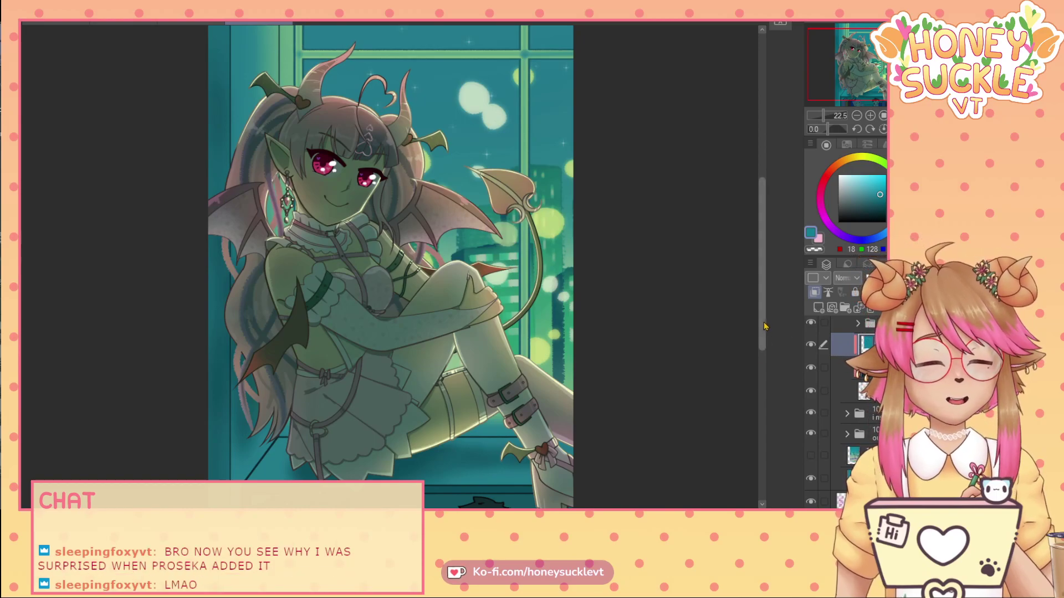
pyautogui.moveTo(763, 325); pyautogui.dragTo(763, 367)
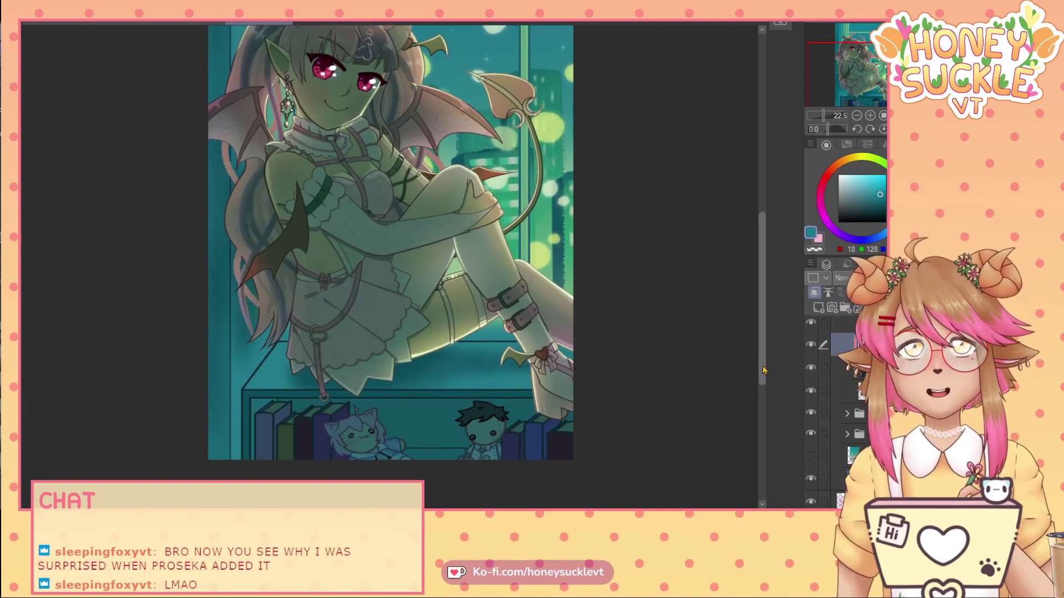
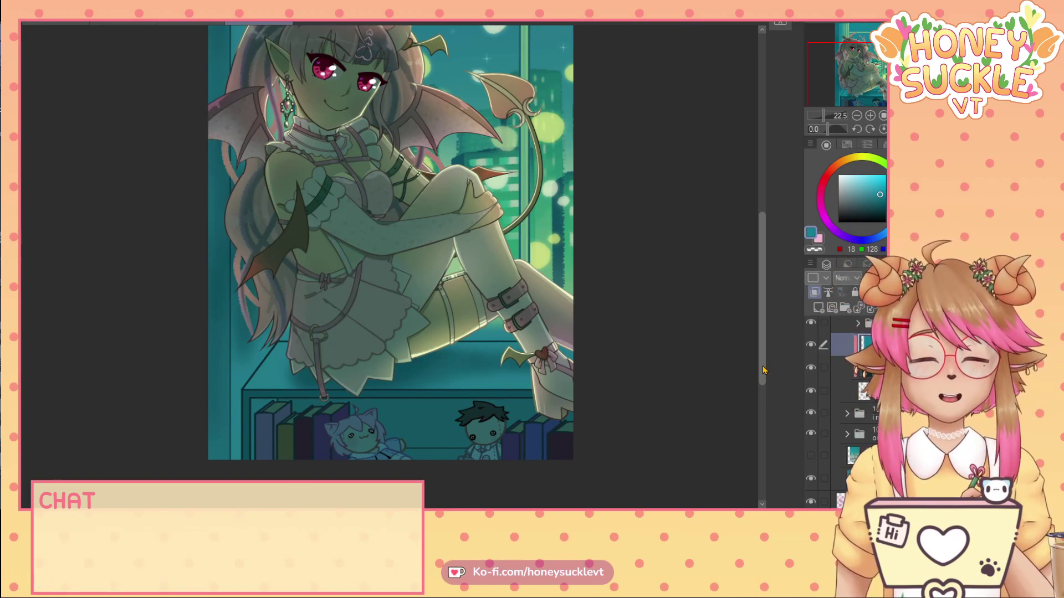
pyautogui.scroll(5, 767, 304)
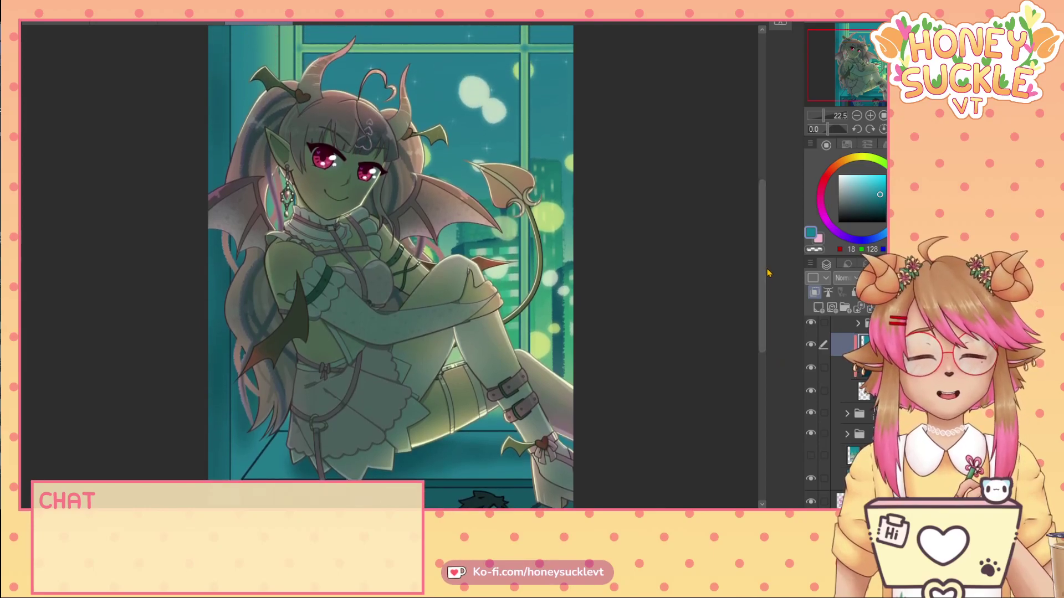
pyautogui.scroll(-2, 687, 292)
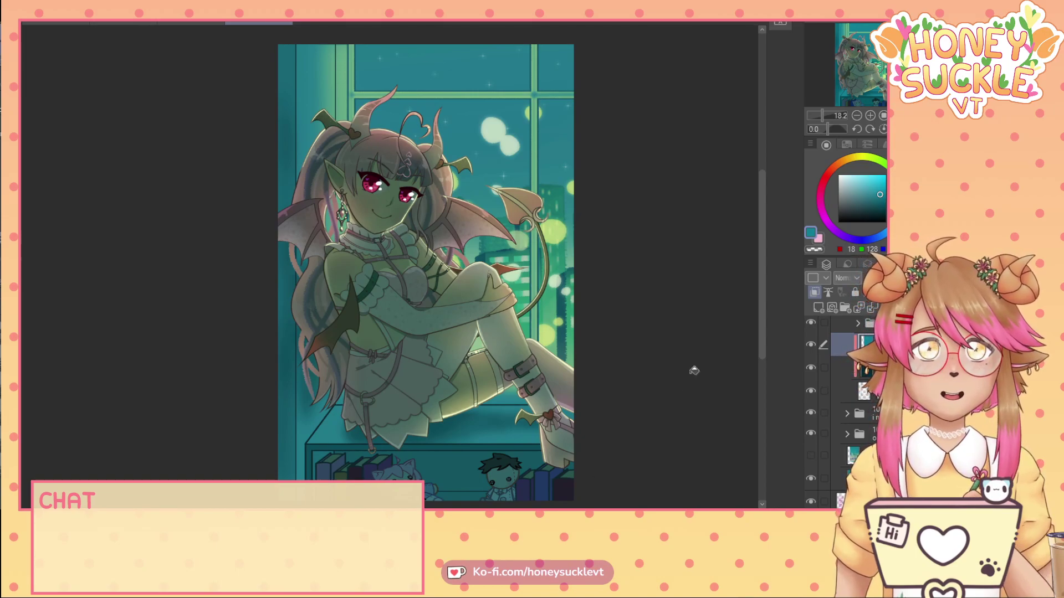
pyautogui.scroll(-1, 766, 280)
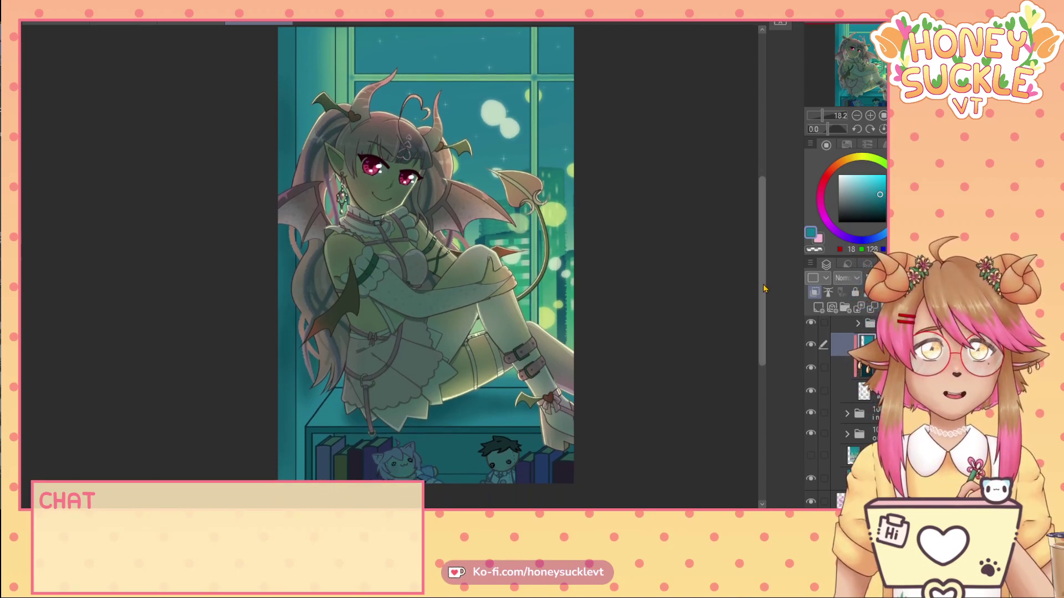
pyautogui.scroll(-1, 611, 305)
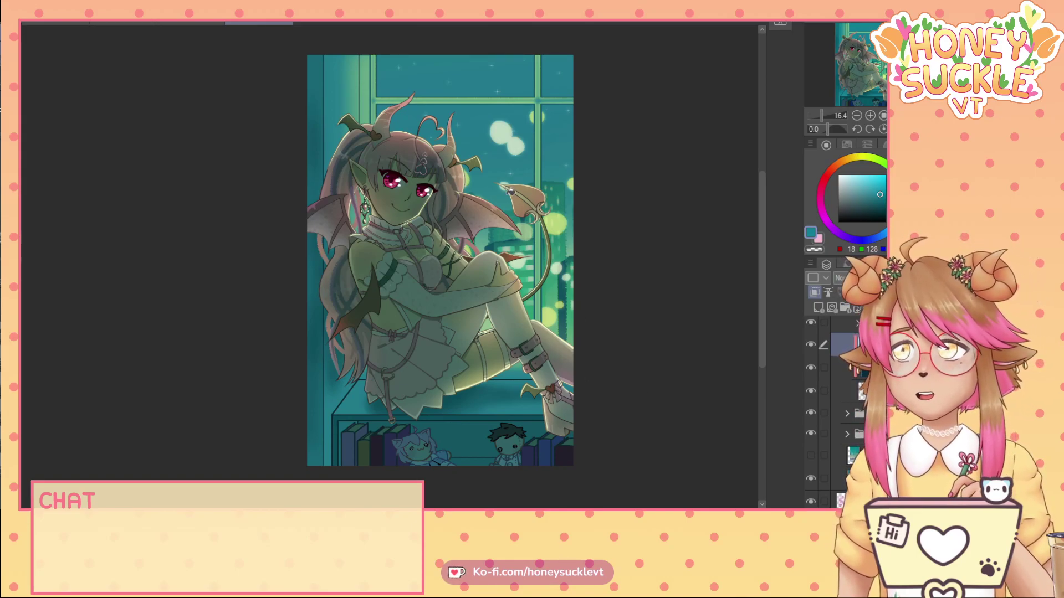
# - Inspect the figure's face, hair, horns and wing up close against the recoloured window background
pyautogui.scroll(5, 446, 174)
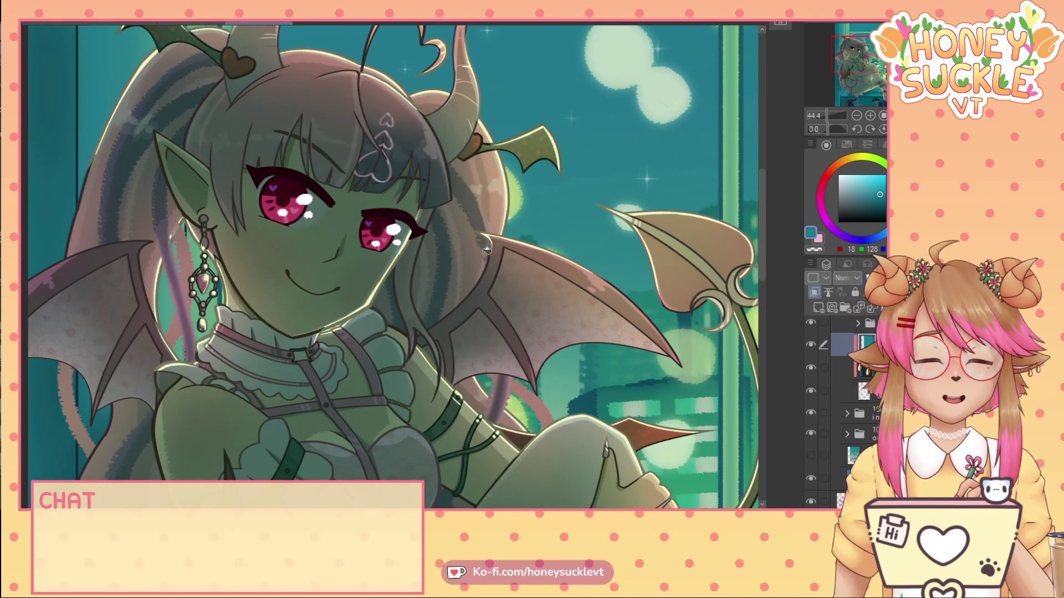
pyautogui.scroll(1, 458, 179)
pyautogui.scroll(-2, 528, 240)
pyautogui.scroll(7, 481, 313)
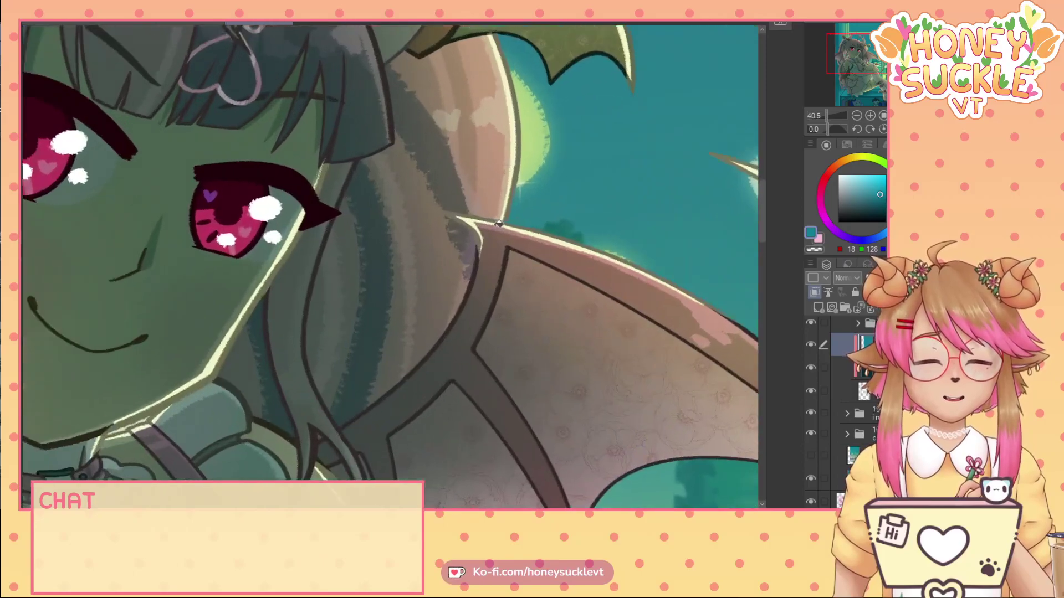
pyautogui.scroll(-4, 481, 313)
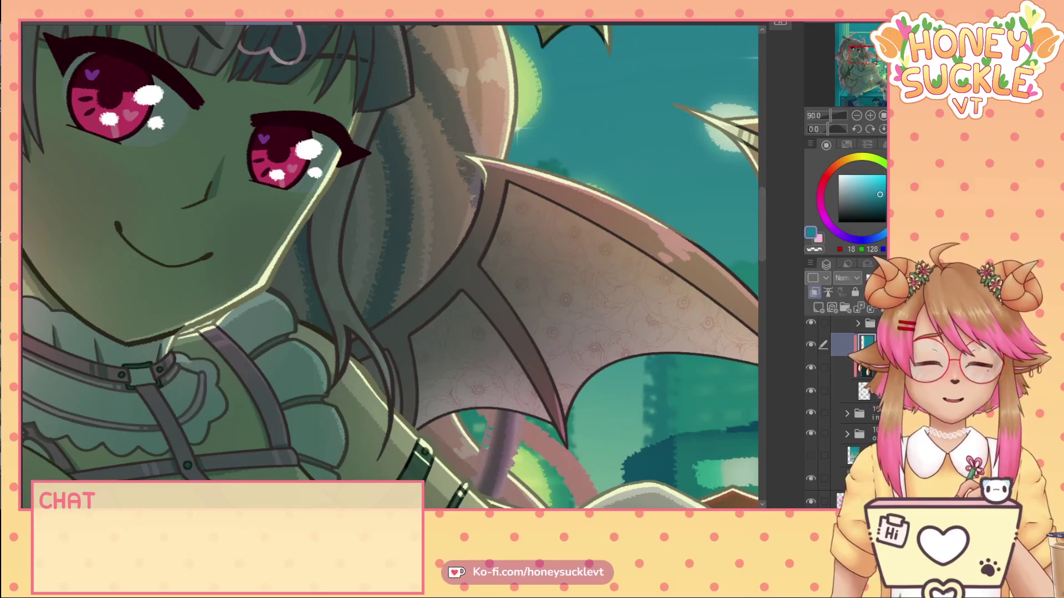
pyautogui.moveTo(762, 231); pyautogui.dragTo(761, 200)
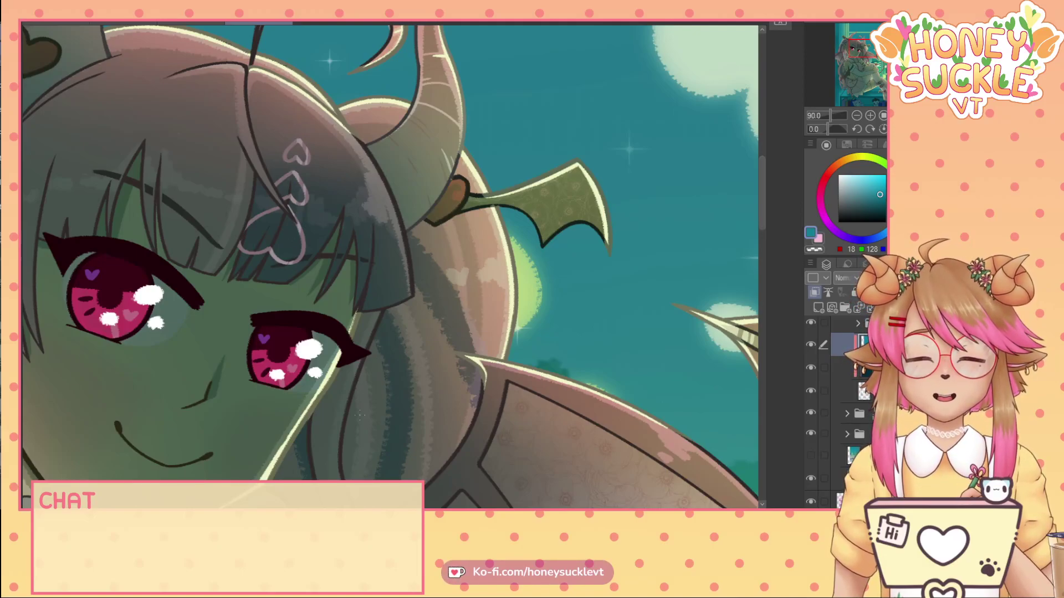
pyautogui.hscroll(-5, 390, 266)
pyautogui.scroll(1, 370, 172)
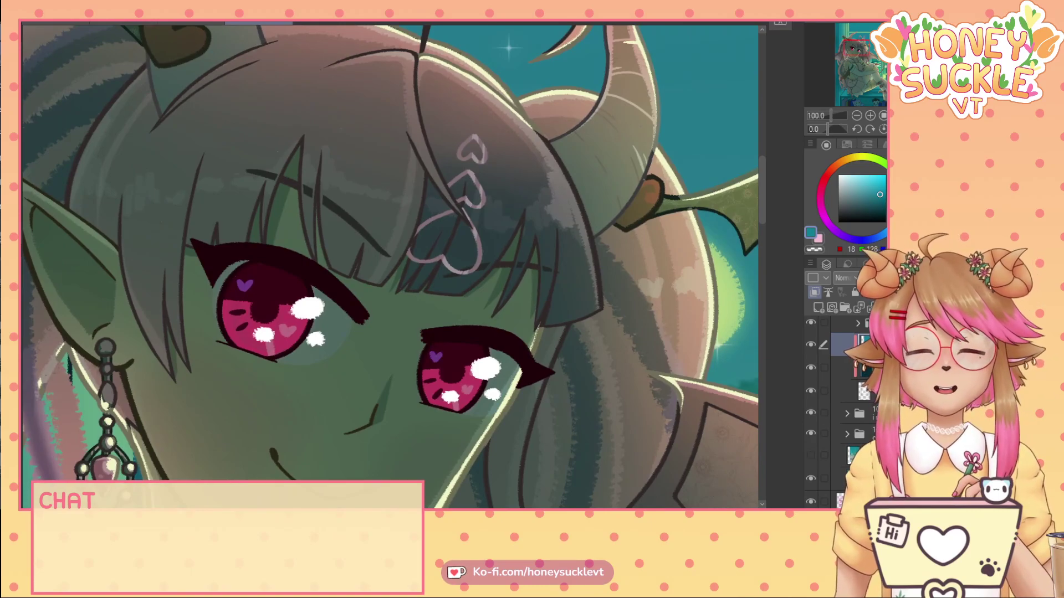
# - Sample the magenta from the figure's iris as the drawing colour
pyautogui.keyDown('alt'); pyautogui.click(286, 312); pyautogui.keyUp('alt')
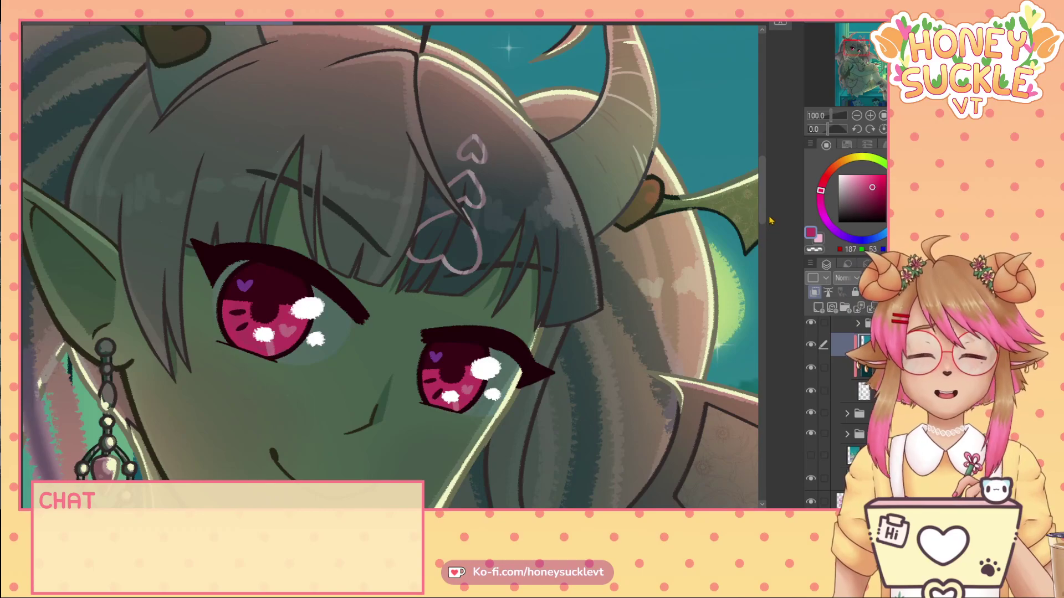
pyautogui.scroll(2, 764, 213)
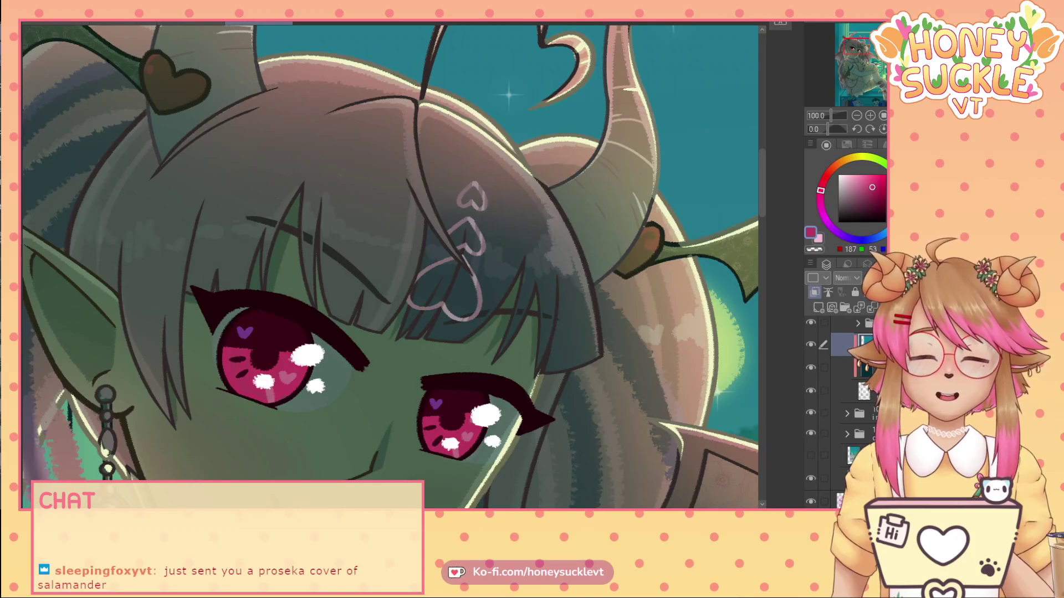
pyautogui.scroll(-4, 403, 408)
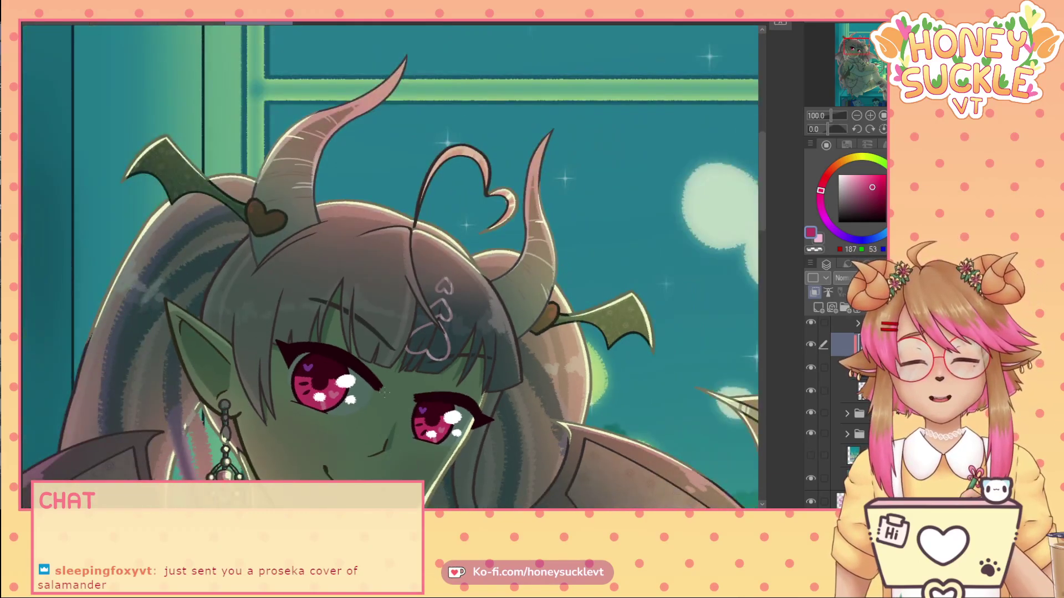
pyautogui.scroll(-2, 763, 221)
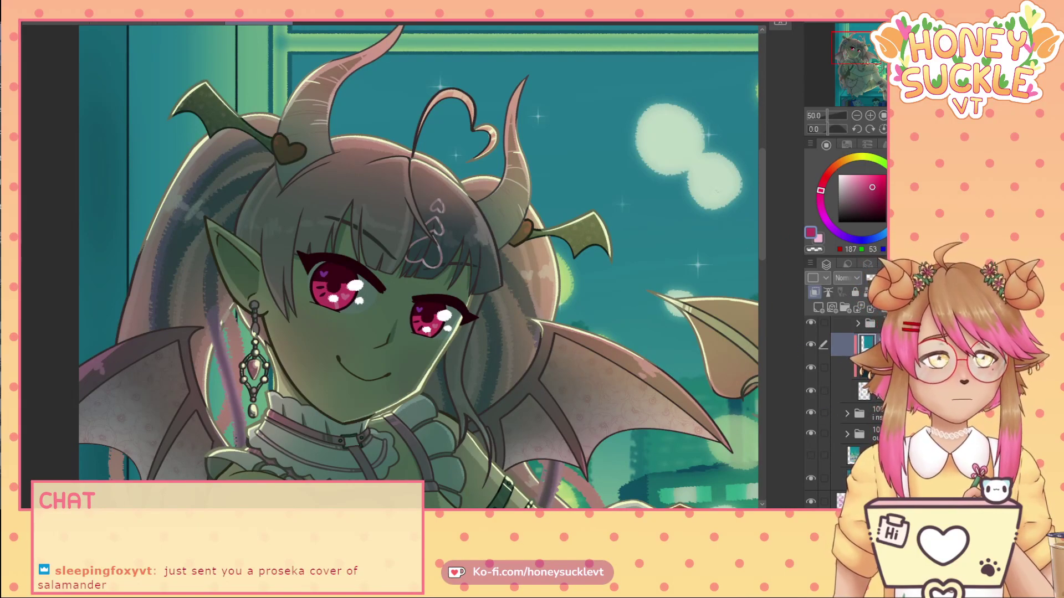
# - Collapse the blue background folder with its inner folder and expand the figure's "her" folder
pyautogui.scroll(4, 848, 377)
pyautogui.click(847, 368)
pyautogui.click(836, 347)
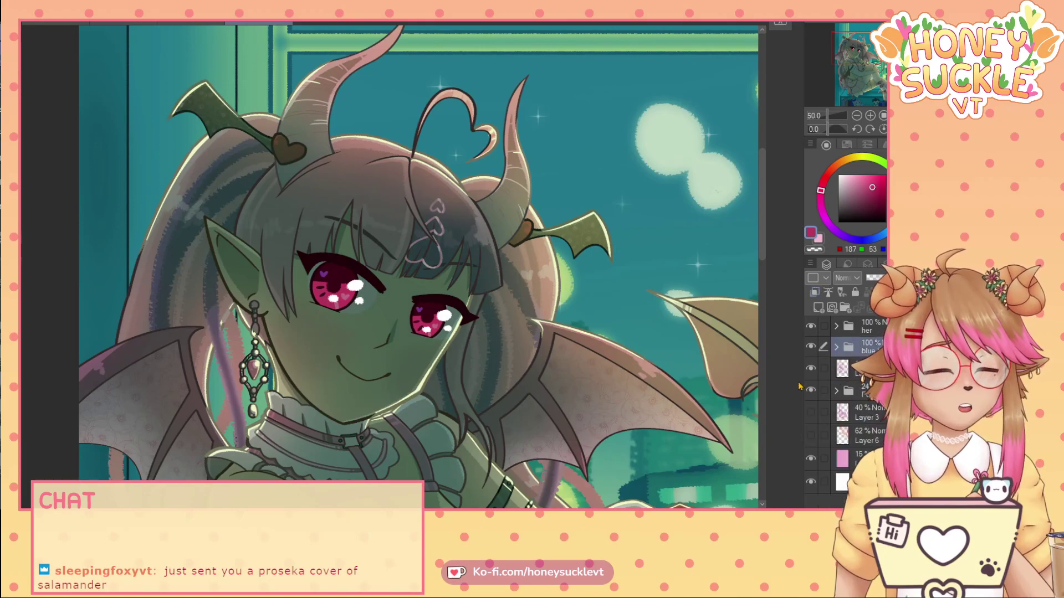
pyautogui.click(836, 326)
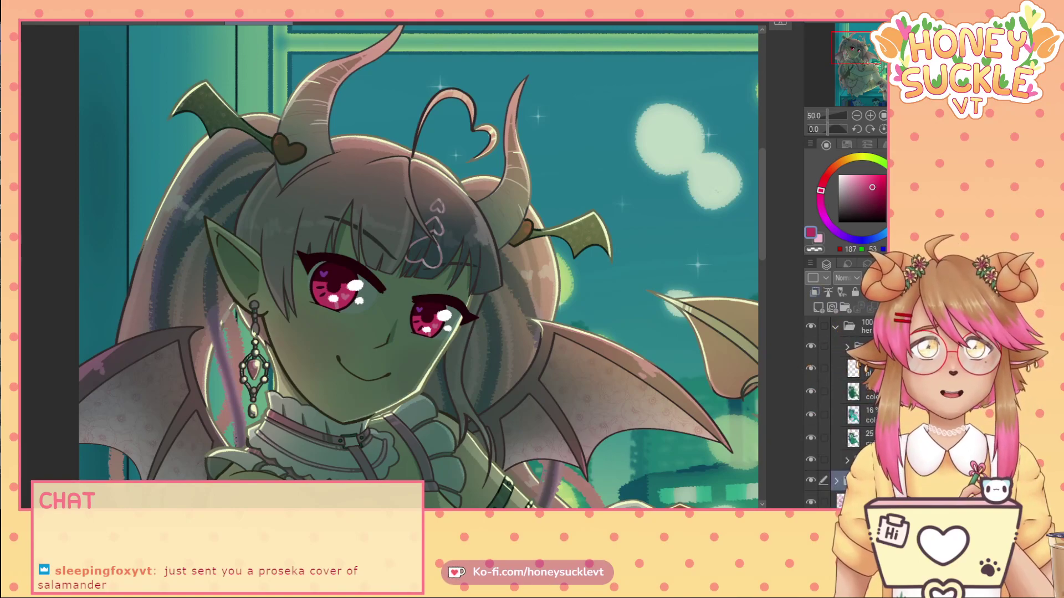
# - Expand the line folder inside the "her" folder and select its lowest line layer
pyautogui.scroll(-3, 845, 410)
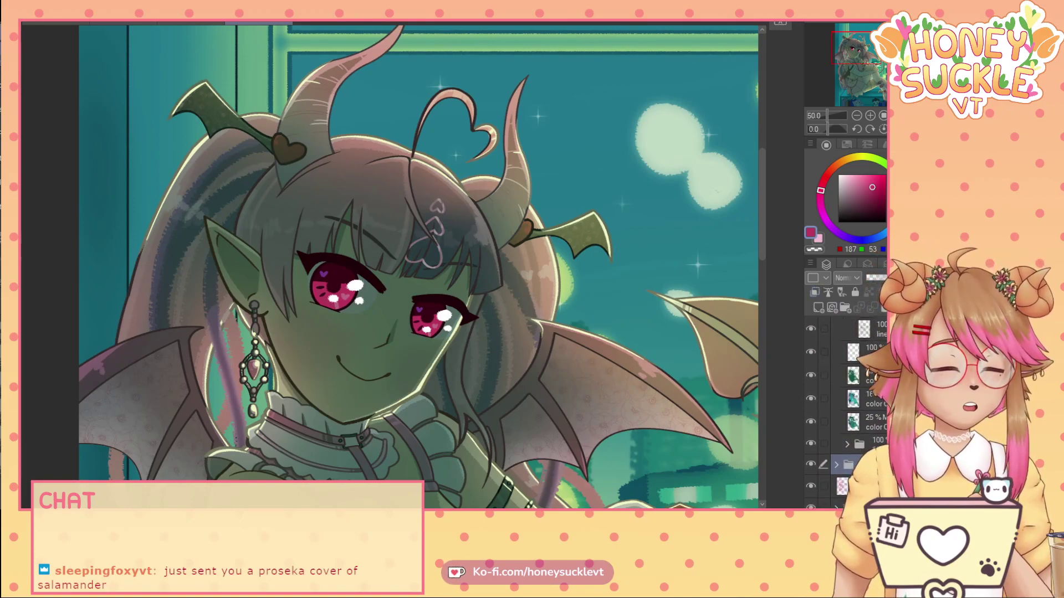
pyautogui.scroll(3, 845, 410)
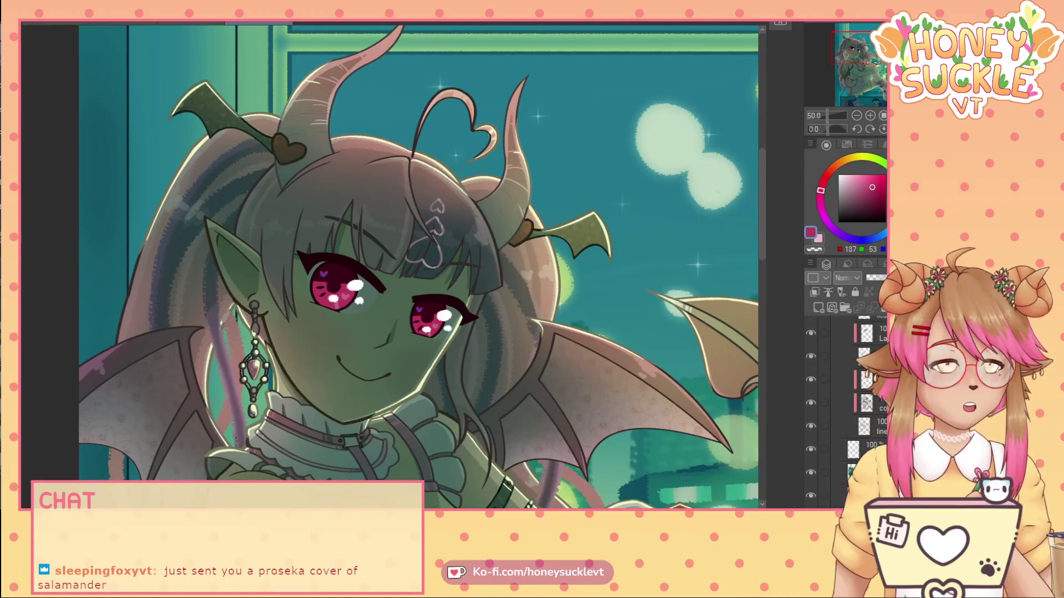
pyautogui.scroll(2, 844, 409)
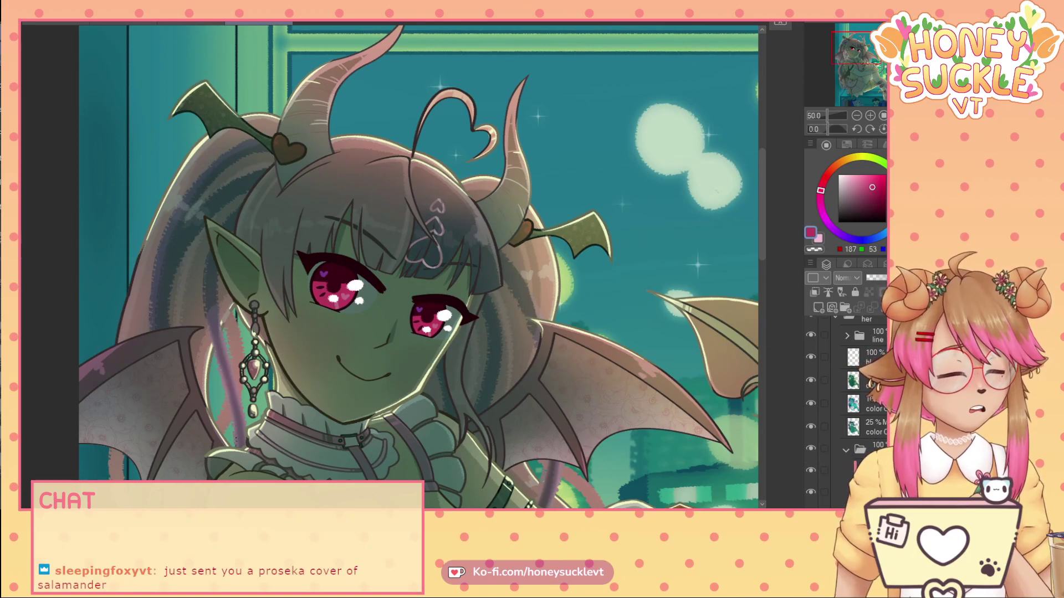
pyautogui.scroll(-2, 845, 410)
pyautogui.scroll(3, 845, 410)
pyautogui.click(845, 348)
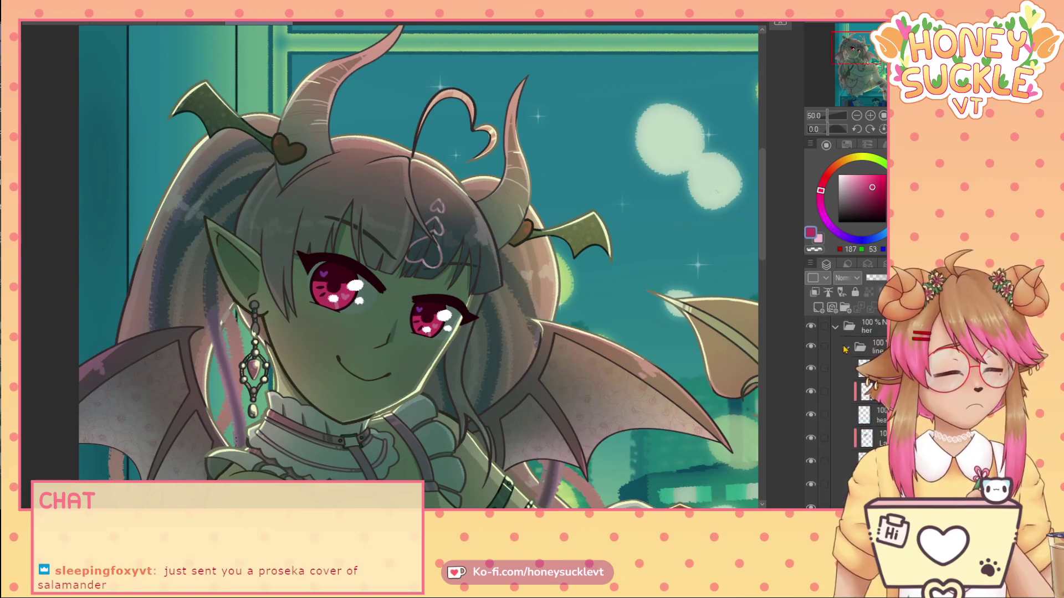
pyautogui.scroll(-4, 844, 349)
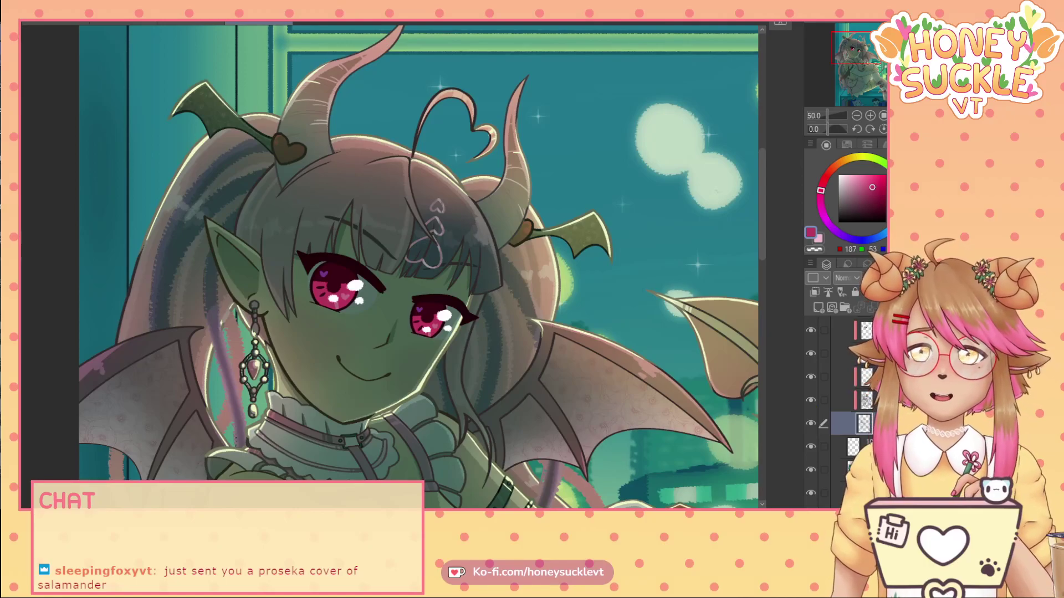
# - Examine the hair beside the ear and check the figure's line, highlight and colour layers for the one holding its light patch
pyautogui.scroll(1, 232, 307)
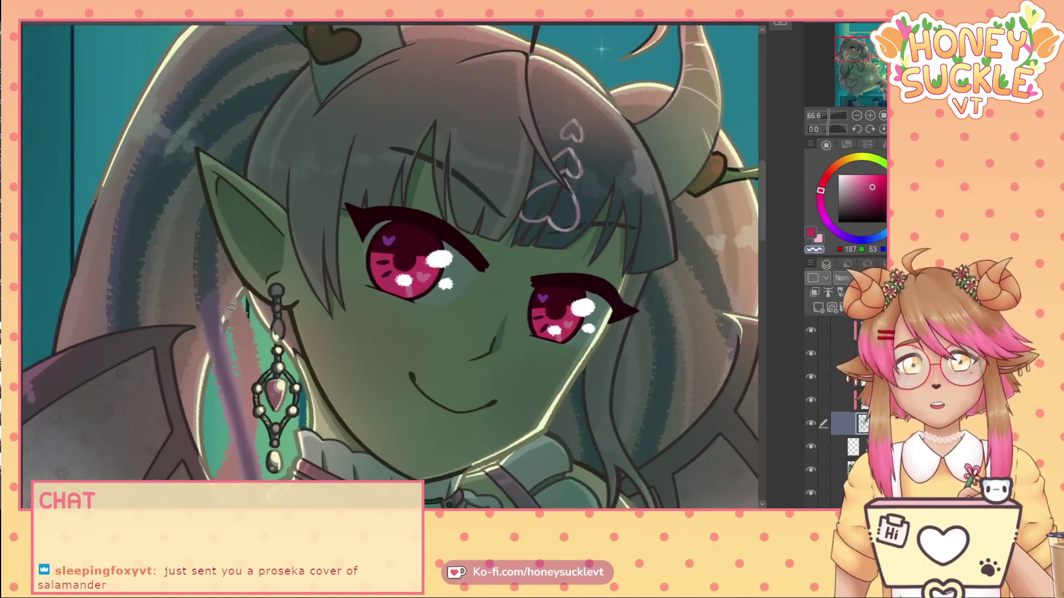
pyautogui.scroll(2, 231, 307)
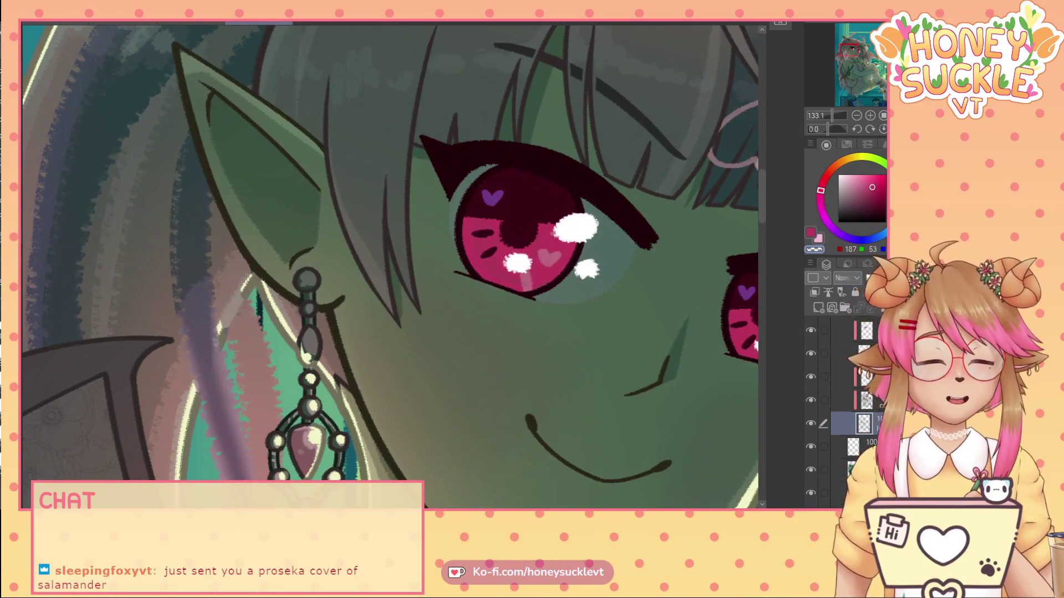
pyautogui.scroll(3, 842, 404)
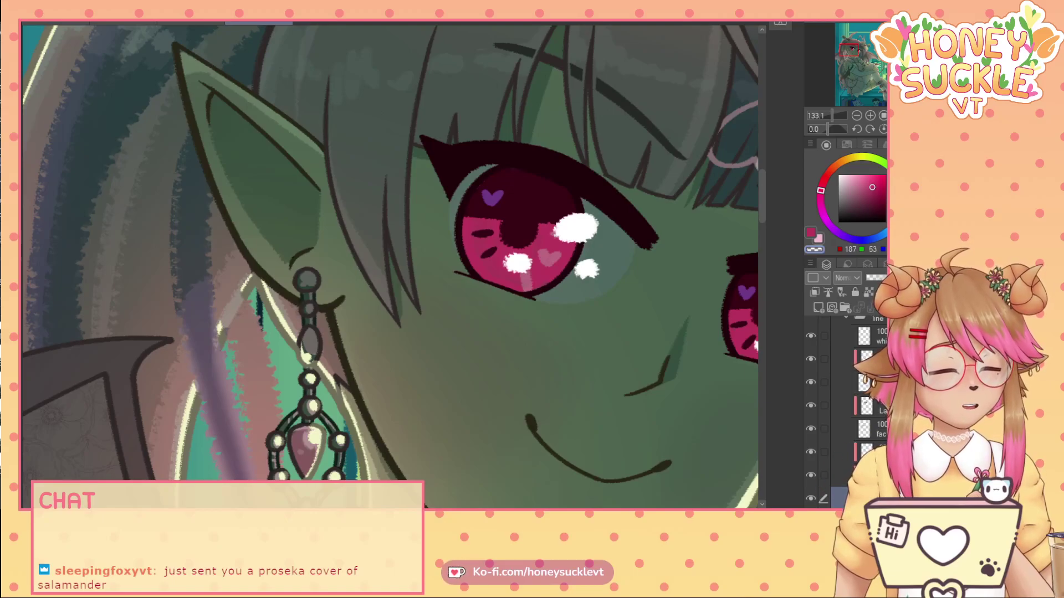
pyautogui.scroll(-3, 842, 405)
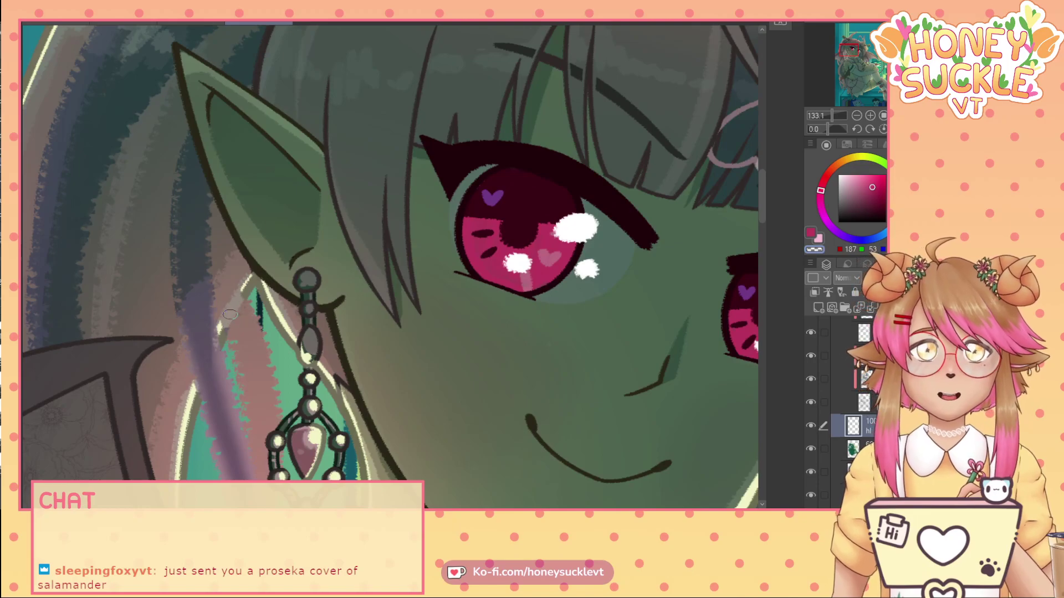
pyautogui.scroll(-4, 842, 404)
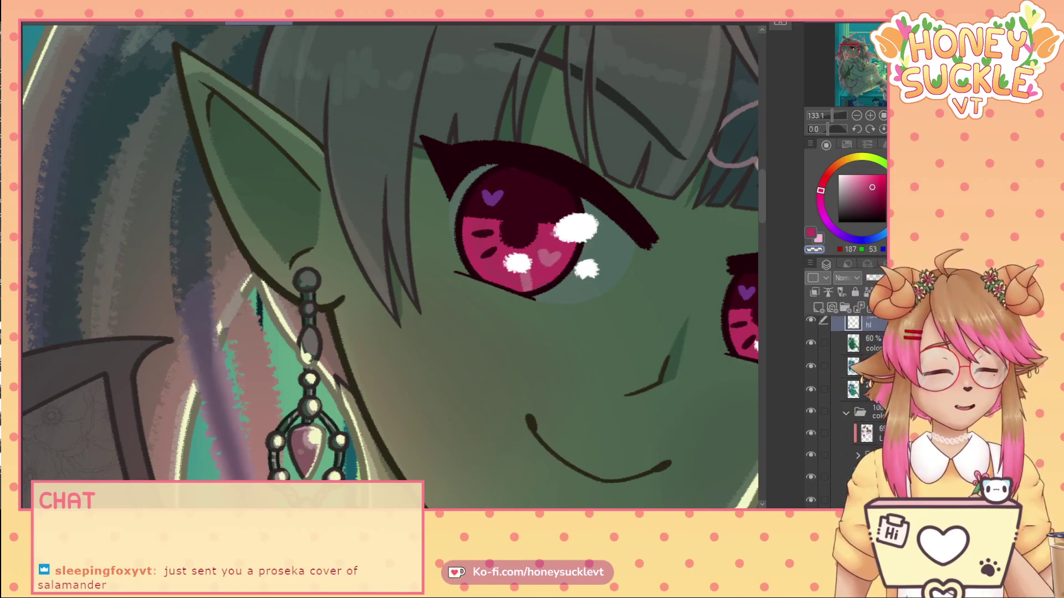
pyautogui.scroll(-3, 843, 405)
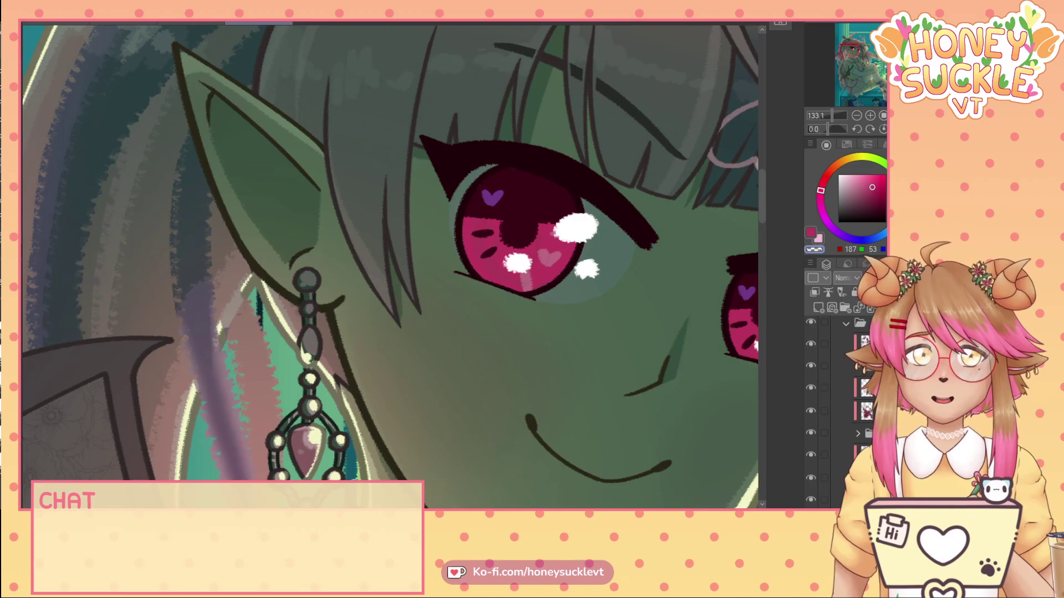
# - Hide the clipped layer in the figure's colour folder, select the screen layer below it and erase over the hair beside the earring
pyautogui.hscroll(1, 390, 266)
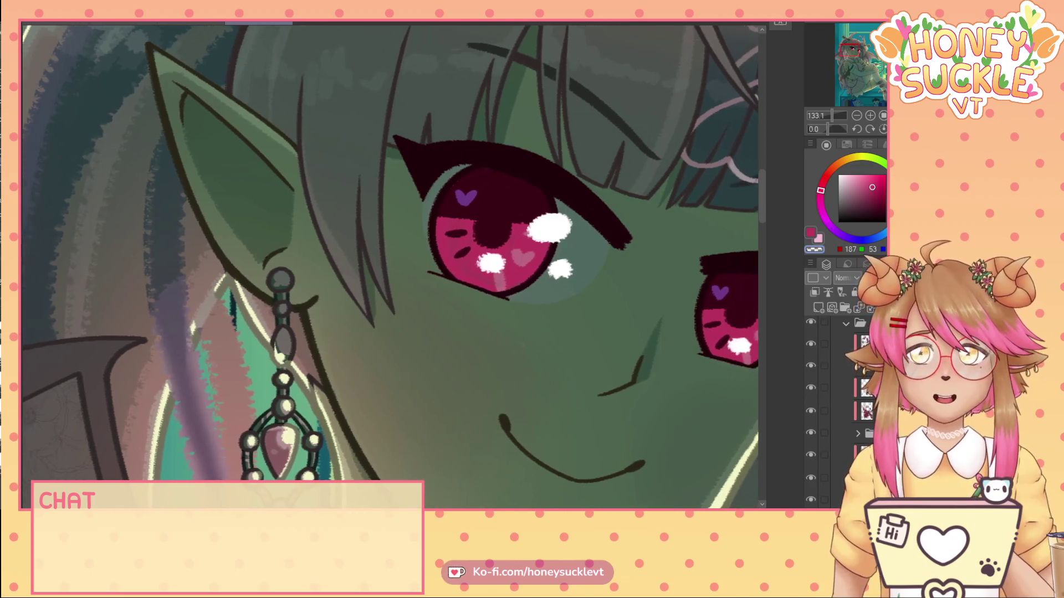
pyautogui.scroll(-3, 390, 266)
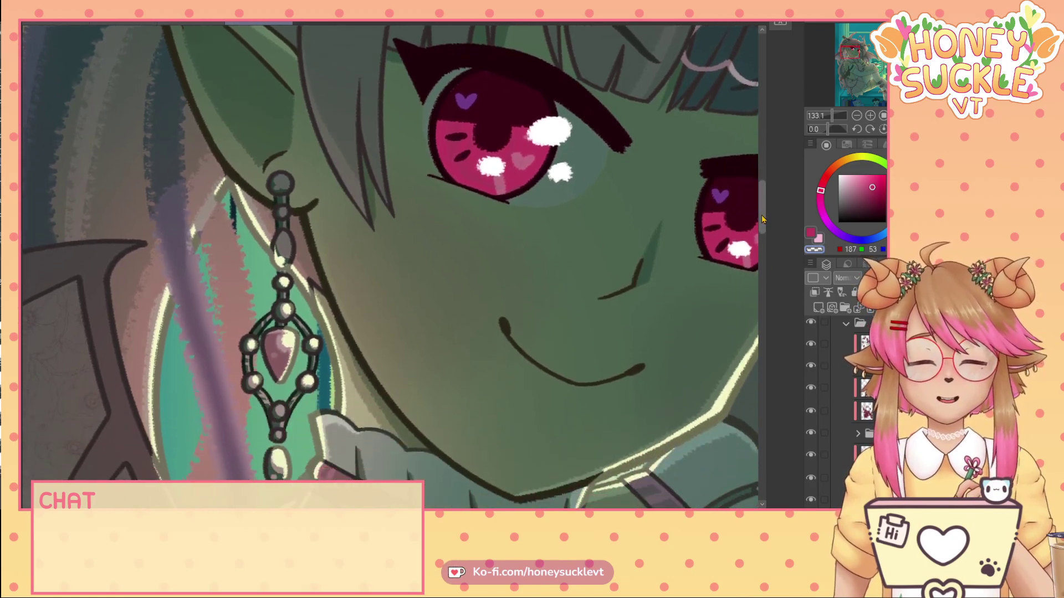
pyautogui.scroll(-2, 867, 403)
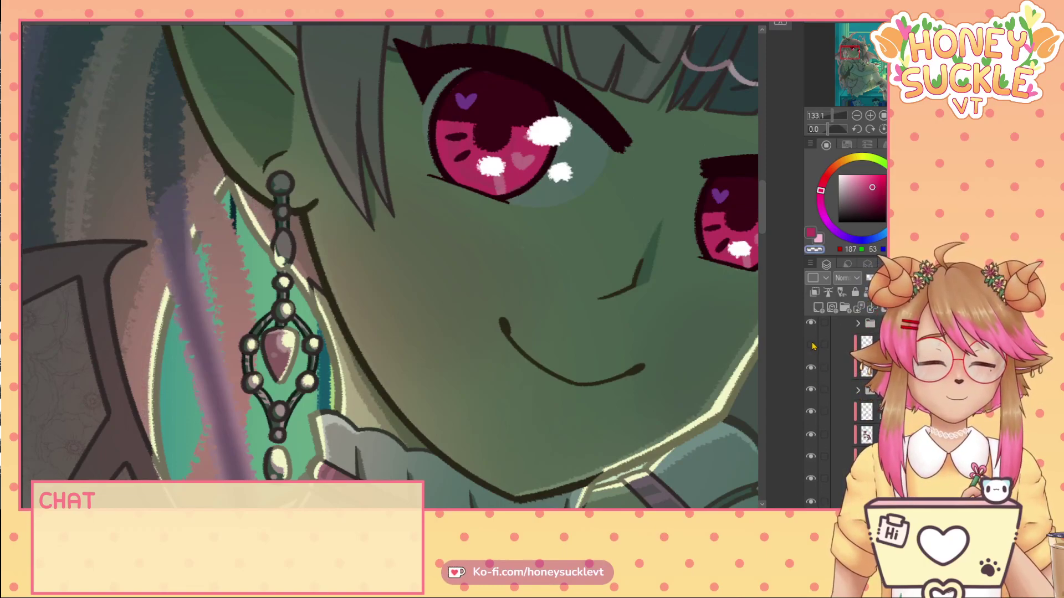
pyautogui.click(839, 367)
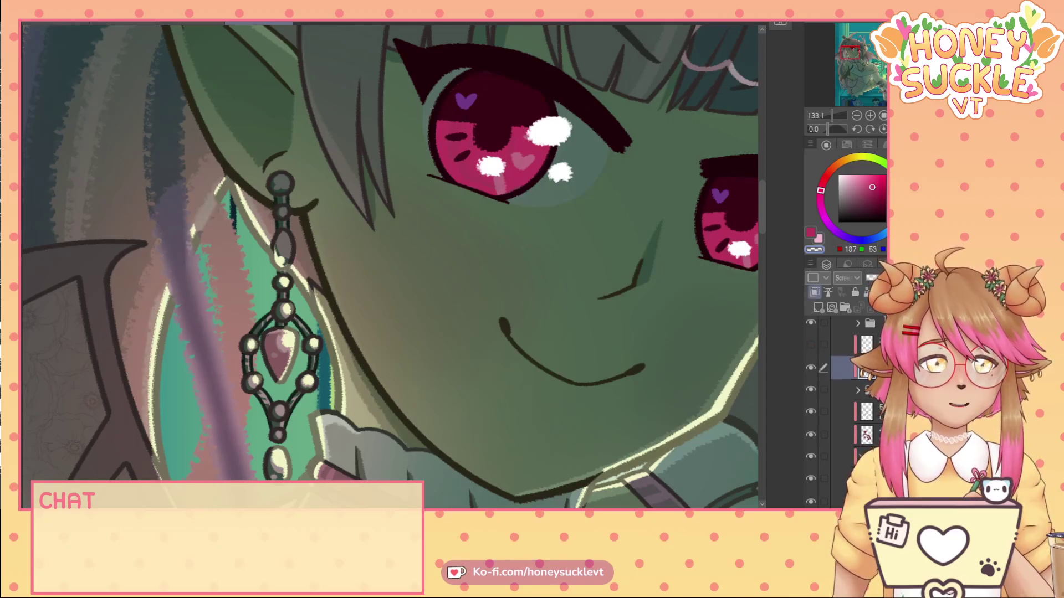
pyautogui.moveTo(205, 215); pyautogui.dragTo(208, 205)
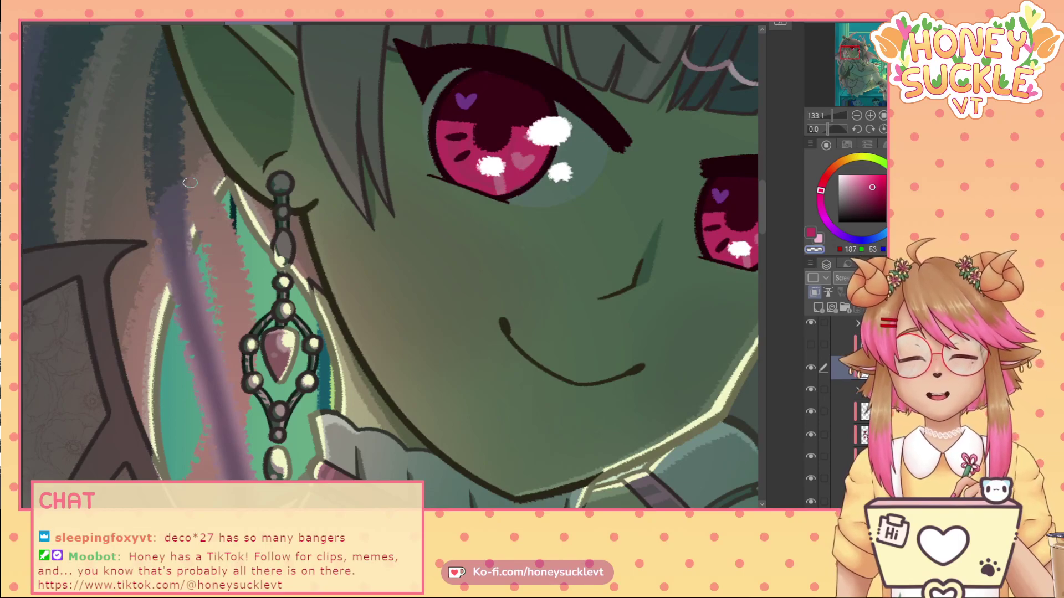
# - Review the figure's colours and lighting from the face out to the full illustration
pyautogui.scroll(-3, 166, 224)
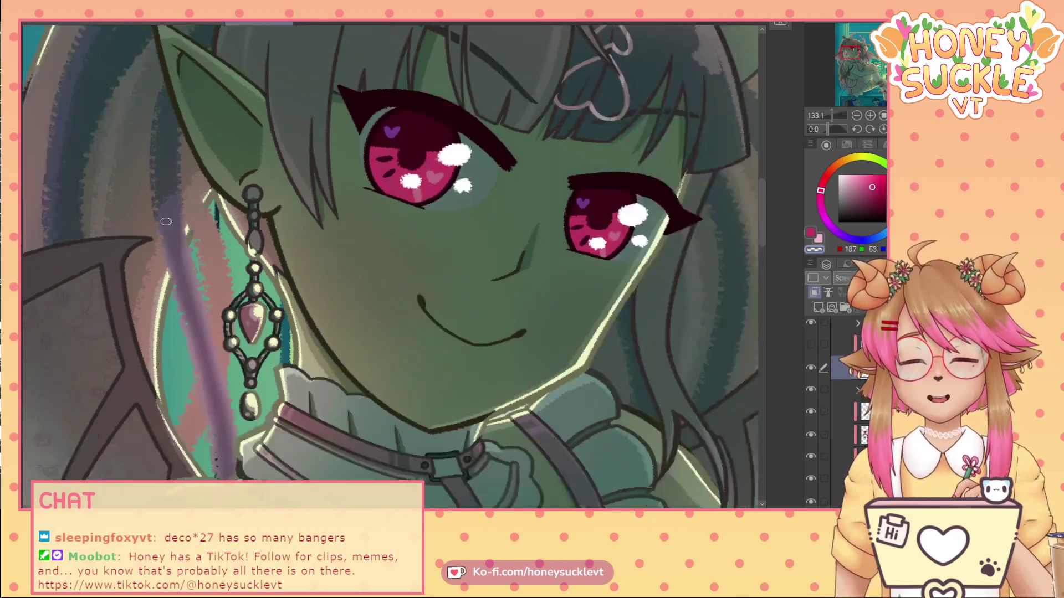
pyautogui.scroll(-1, 166, 222)
pyautogui.scroll(-1, 248, 251)
pyautogui.scroll(-1, 247, 251)
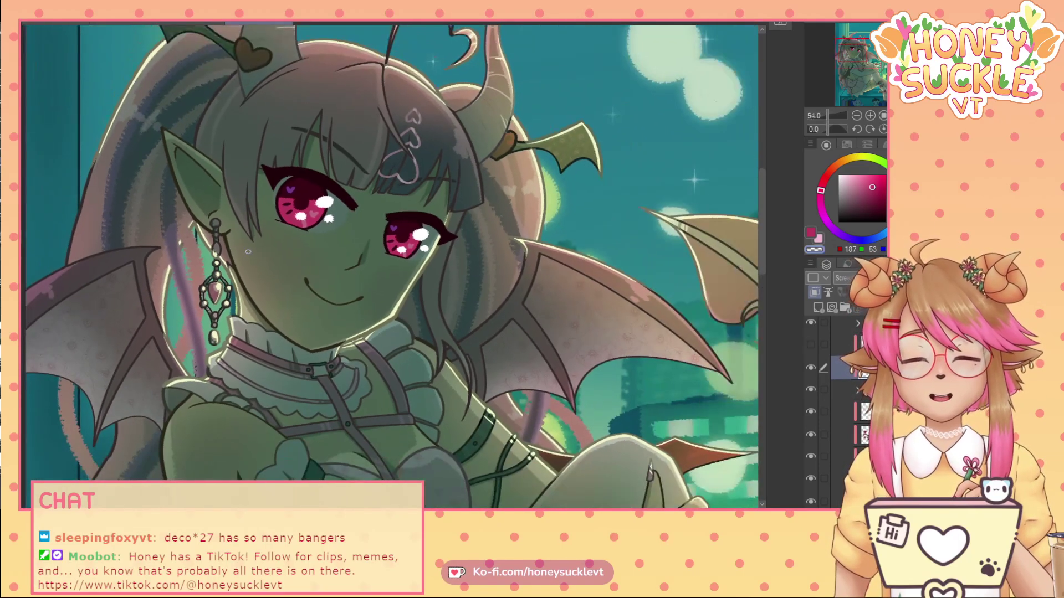
pyautogui.scroll(-1, 248, 251)
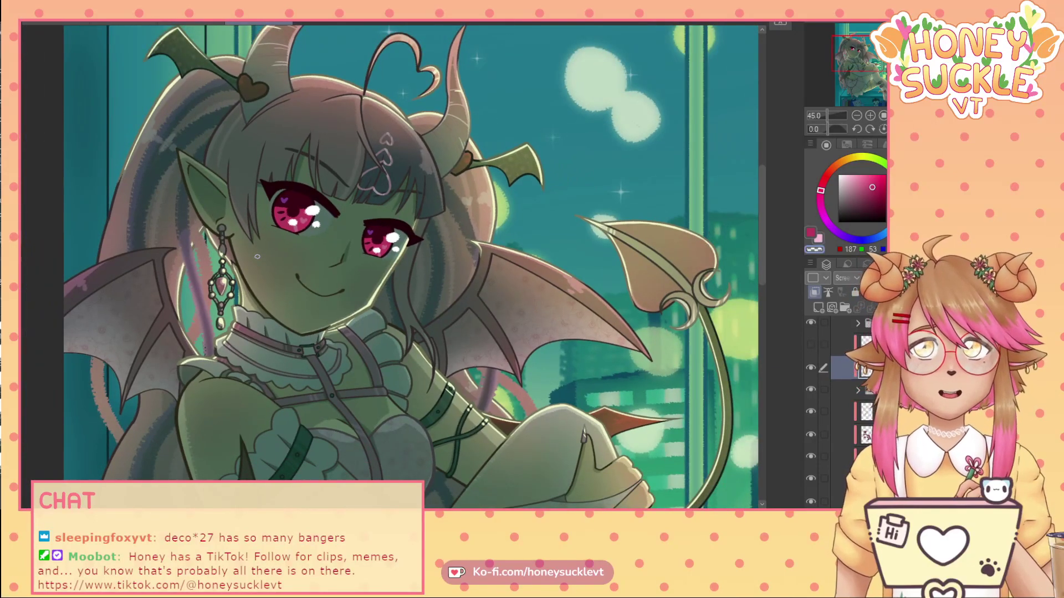
pyautogui.scroll(-2, 256, 257)
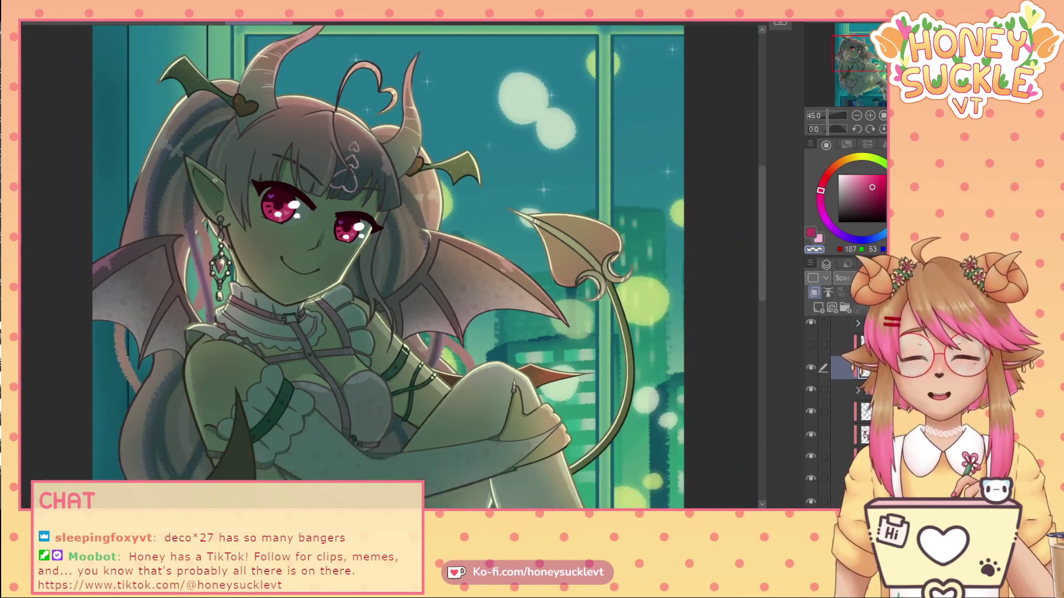
pyautogui.scroll(-4, 226, 198)
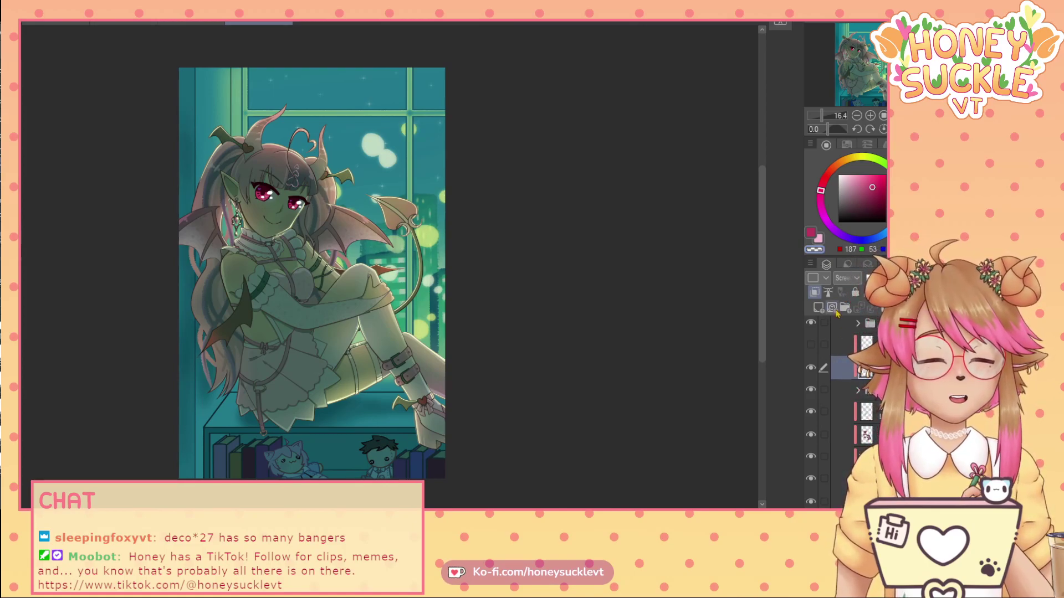
# - Collapse the figure's colour folder and hide the rim highlight layer above the colour adjustment layers
pyautogui.scroll(5, 847, 410)
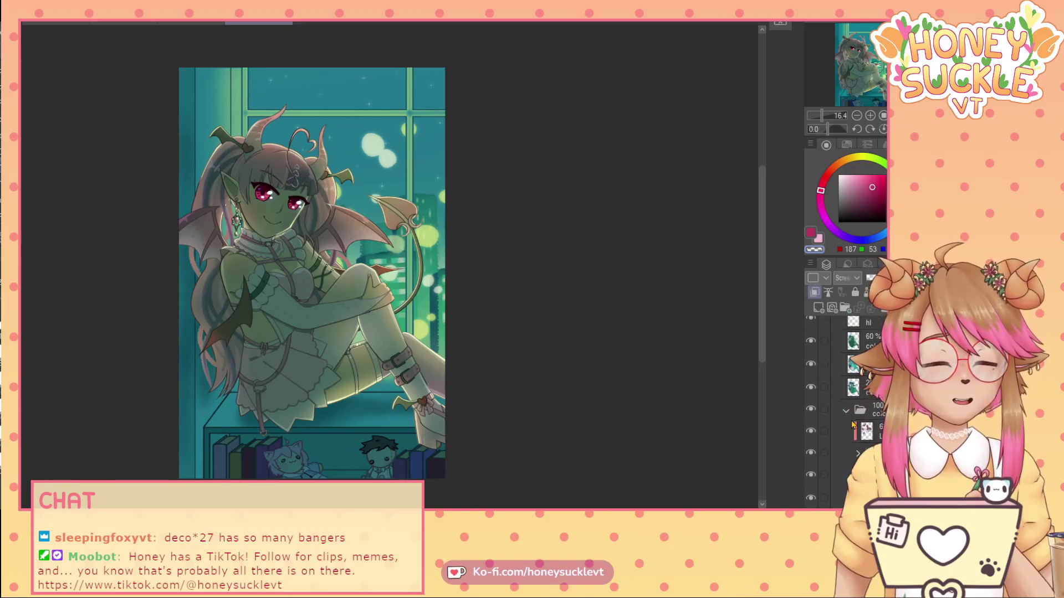
pyautogui.click(846, 410)
pyautogui.scroll(2, 842, 438)
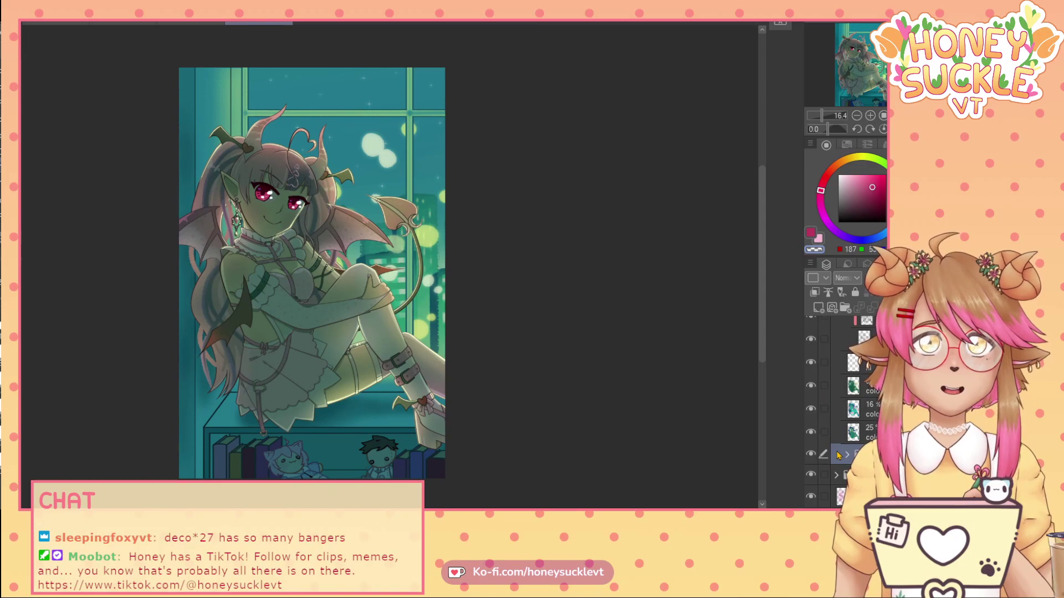
pyautogui.click(810, 361)
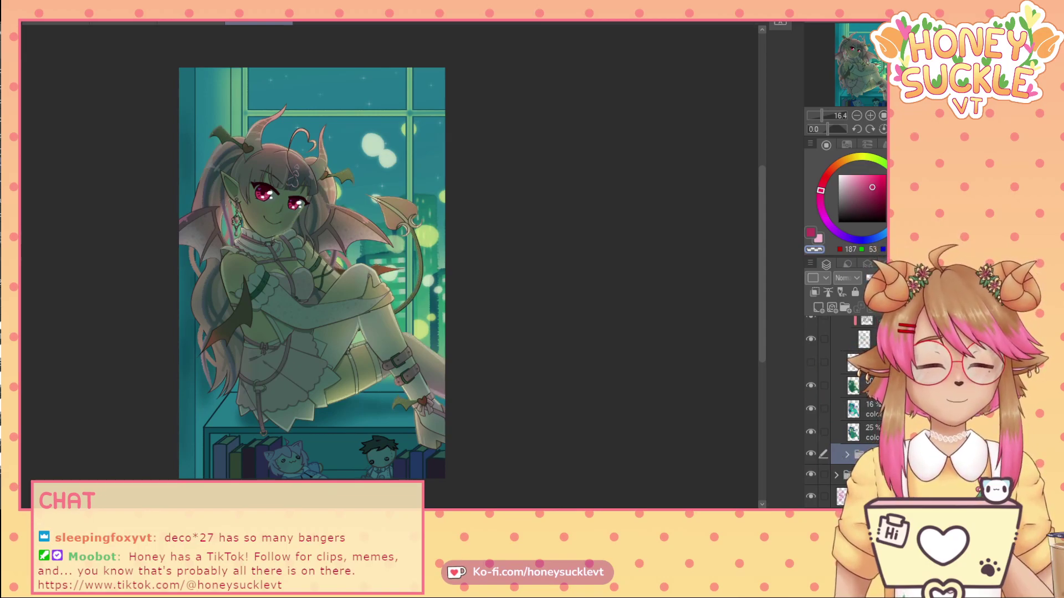
# - Hide the three colour adjustment layers above the figure's folder to view the figure's original pink colours
pyautogui.click(810, 385)
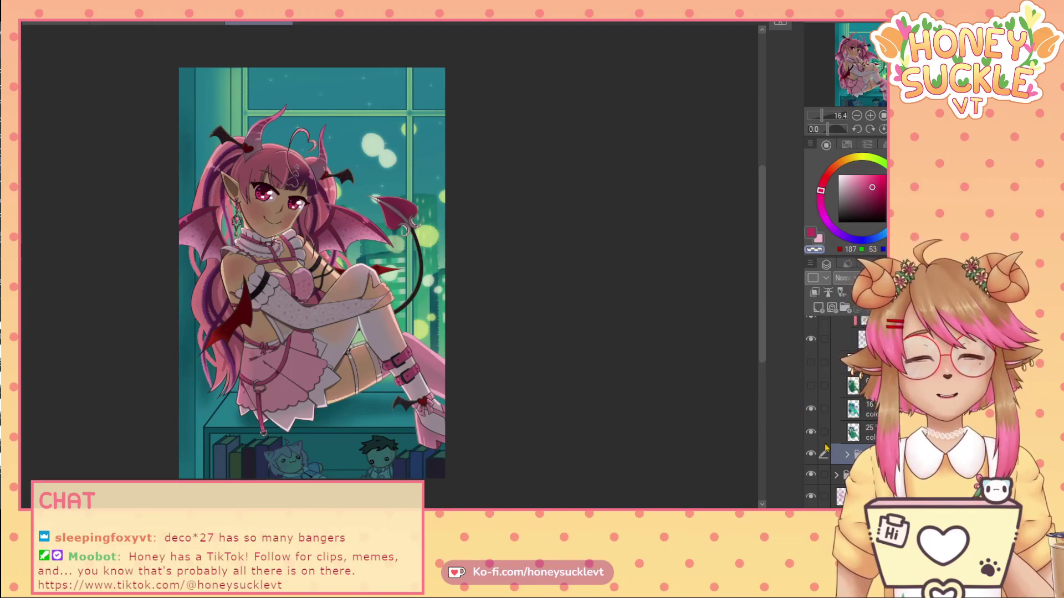
pyautogui.click(811, 409)
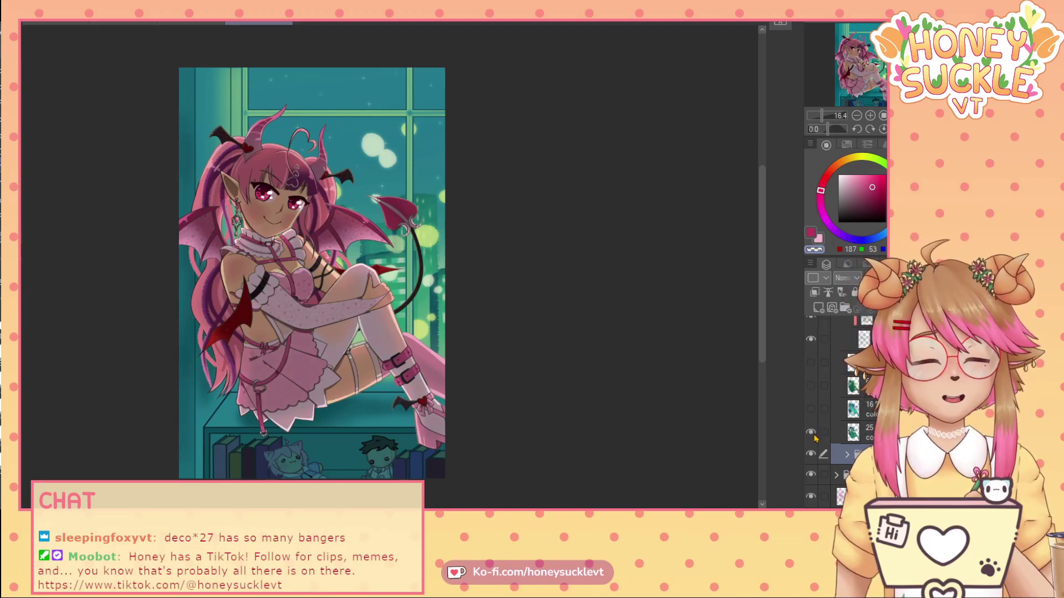
pyautogui.click(811, 433)
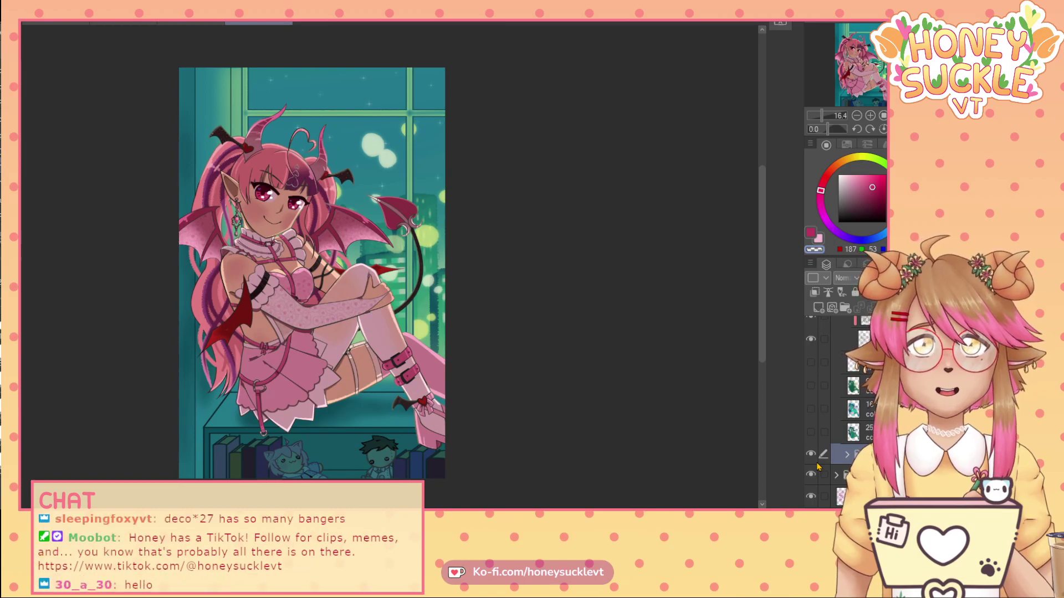
# - Show the three colour adjustment layers and the rim highlight layer above them again
pyautogui.click(811, 432)
pyautogui.click(811, 409)
pyautogui.click(811, 386)
pyautogui.click(811, 363)
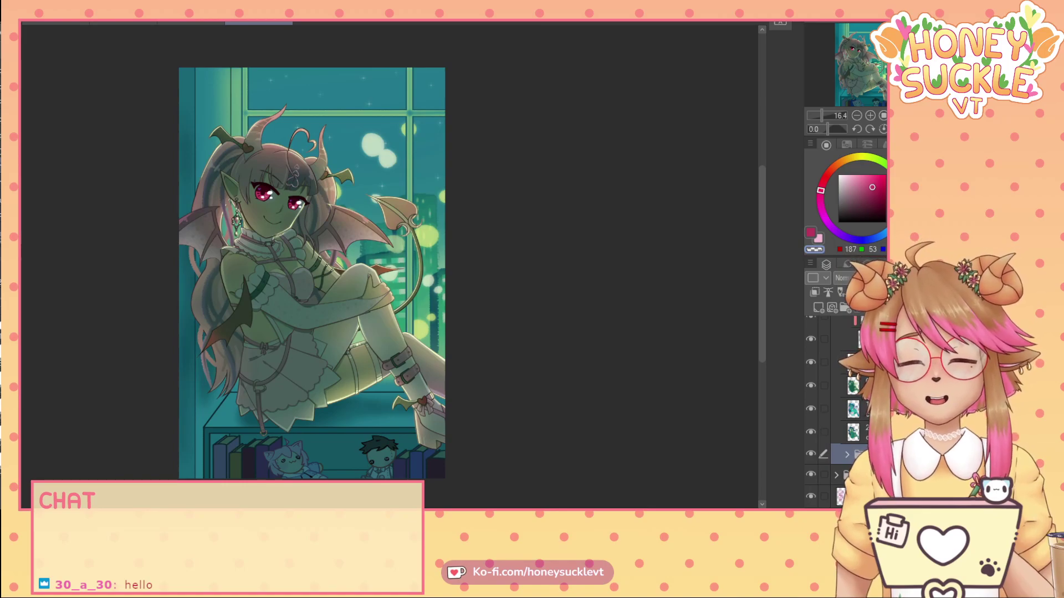
pyautogui.moveTo(443, 513); pyautogui.dragTo(422, 513)
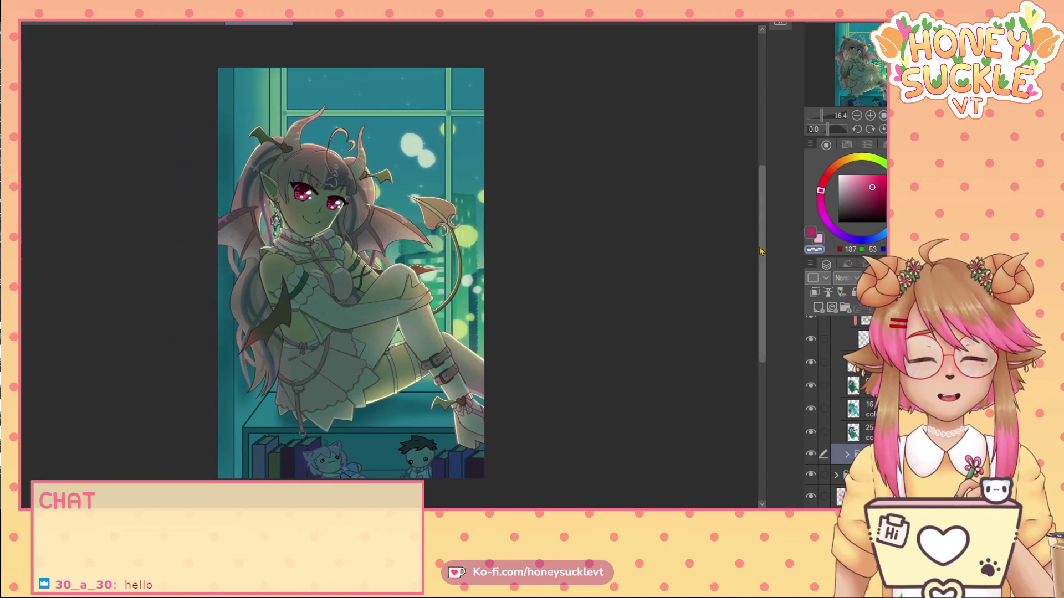
pyautogui.scroll(-1, 759, 251)
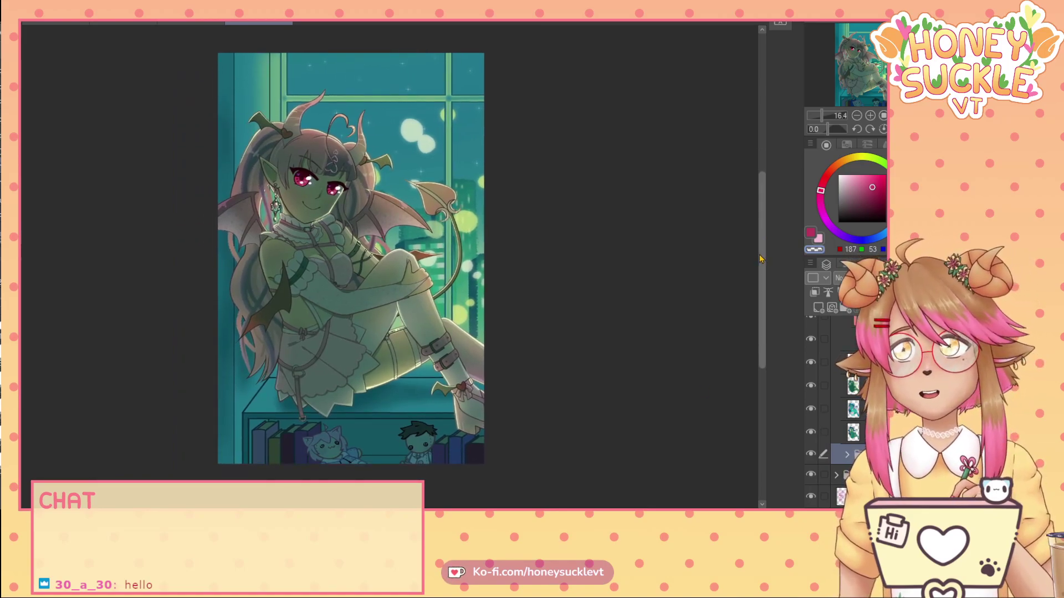